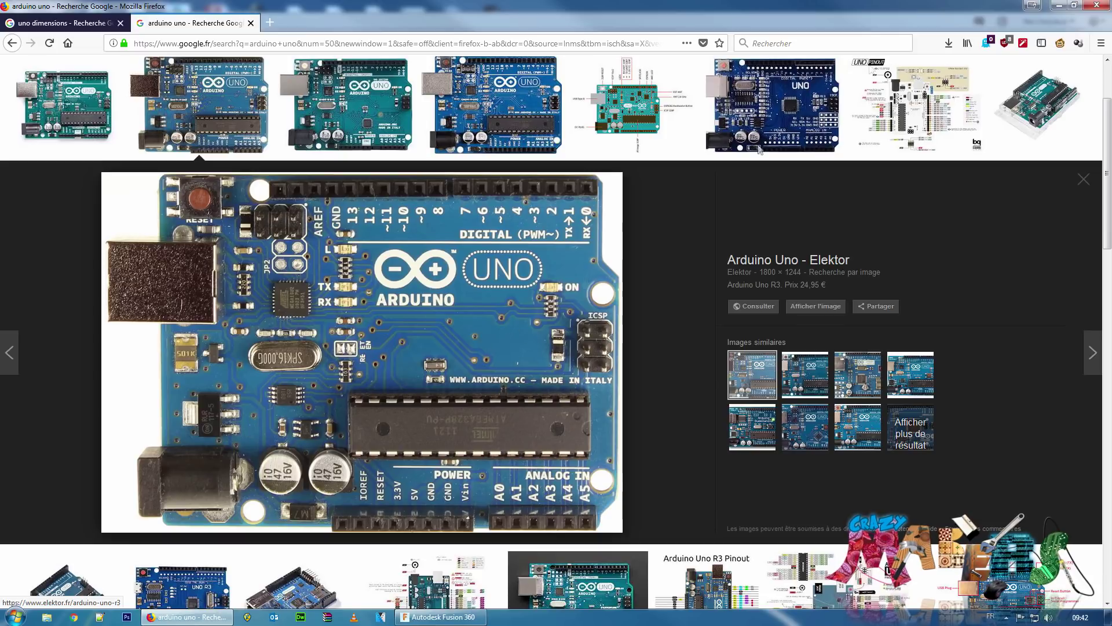
Examine the Arduino Uno board dimension drawing in the "uno dimensions" image results, including outline and hole measurements
left_click(77, 24)
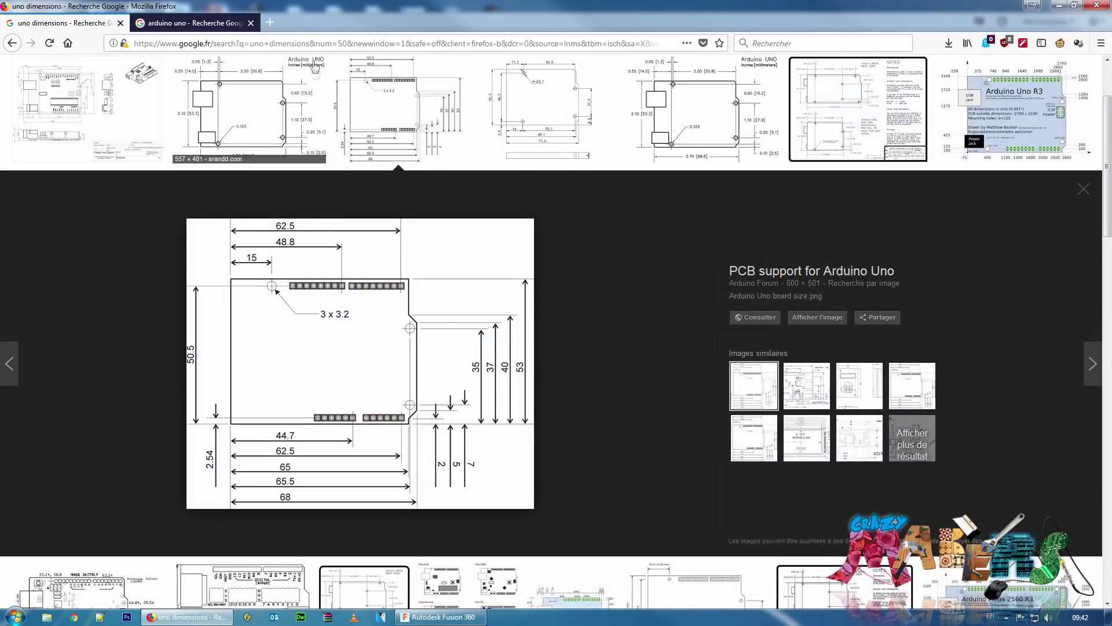
scroll(506, 261, "up", 2)
scroll(475, 357, "down", 2)
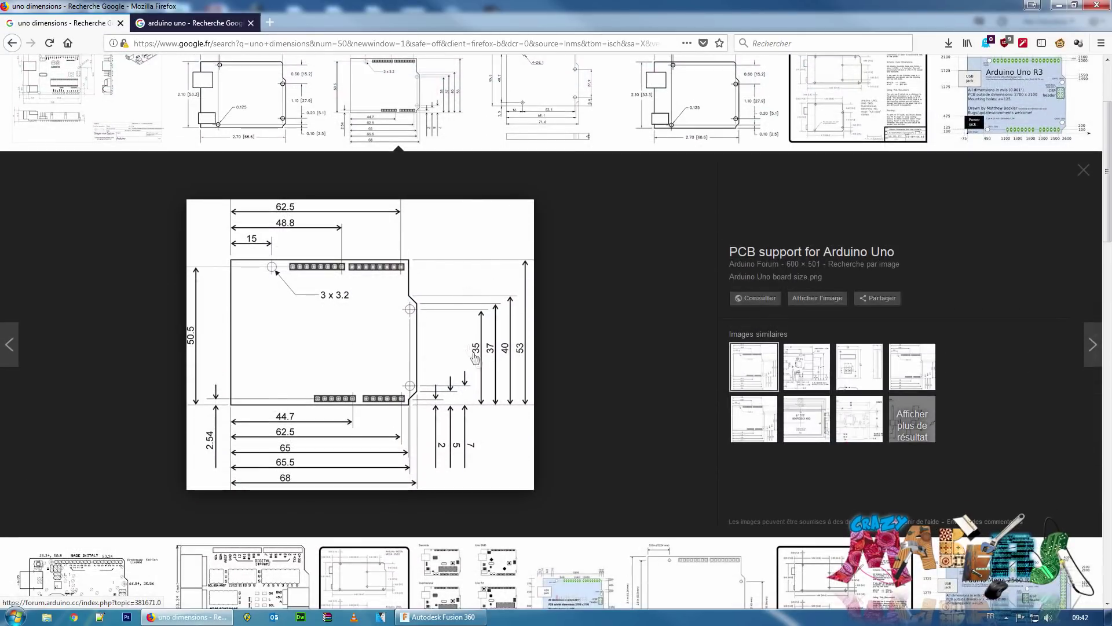
scroll(475, 358, "up", 2)
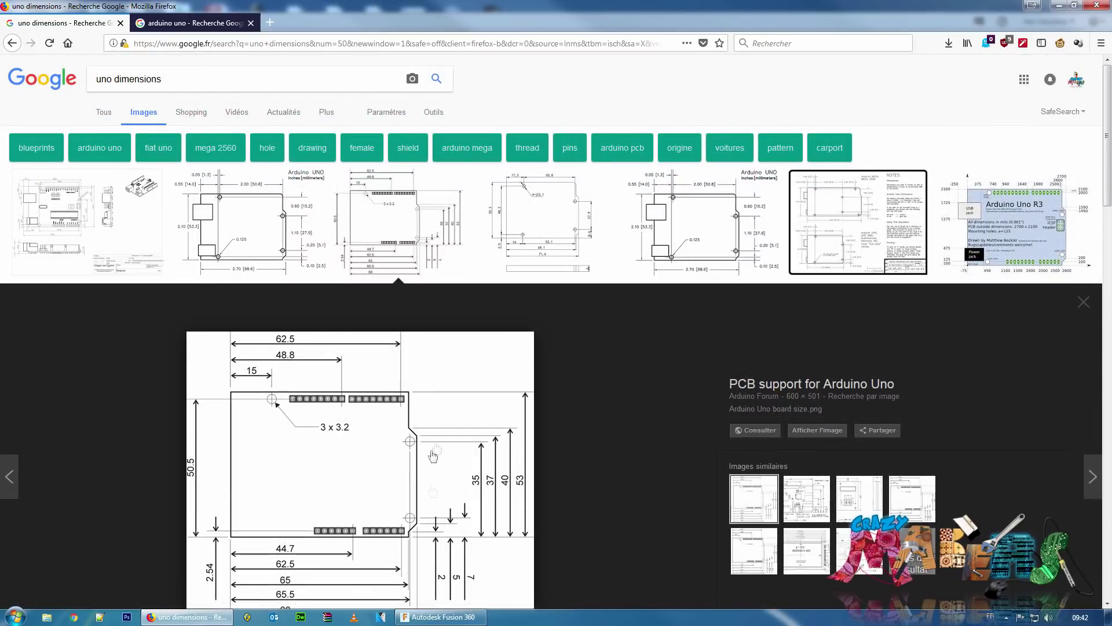
scroll(433, 456, "down", 1)
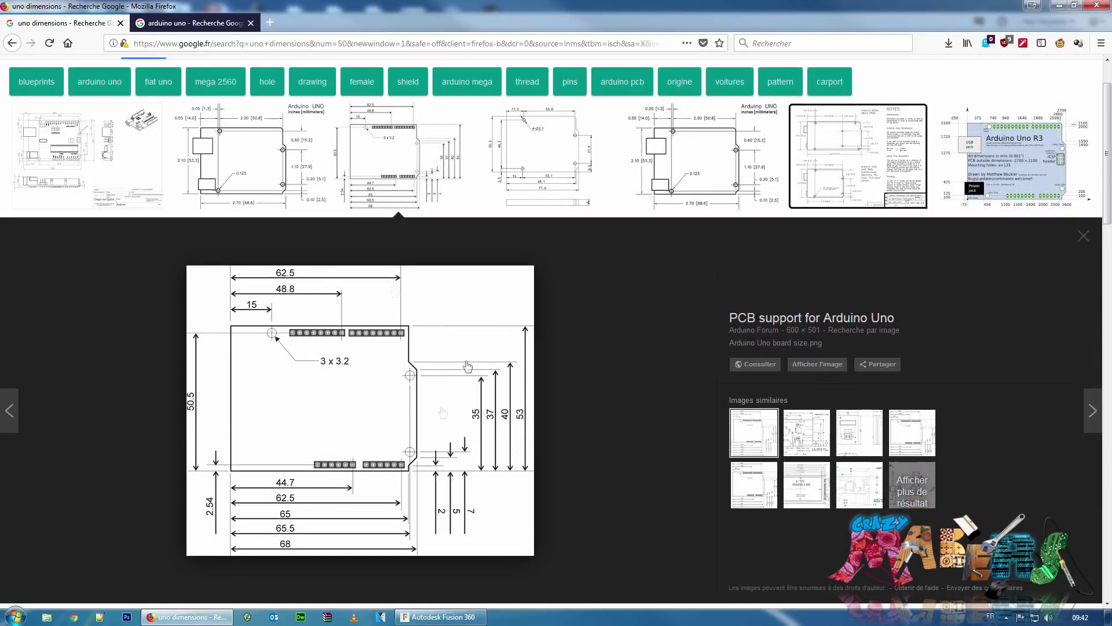
scroll(421, 470, "up", 1)
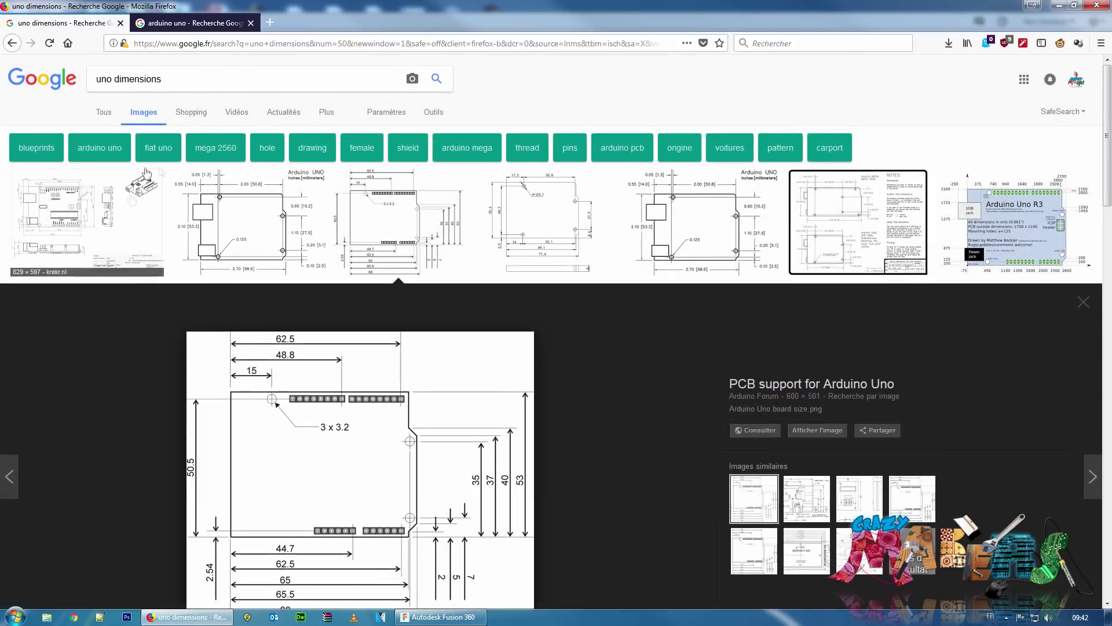
scroll(421, 469, "down", 2)
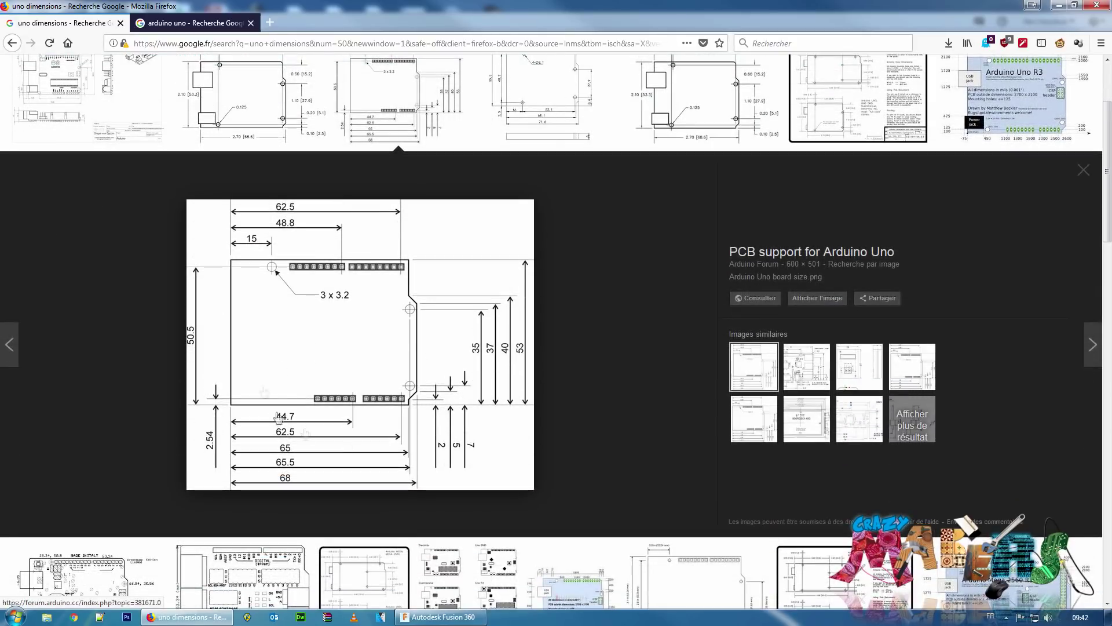
Switch to Autodesk Fusion 360 and create a new design
left_click(1032, 7)
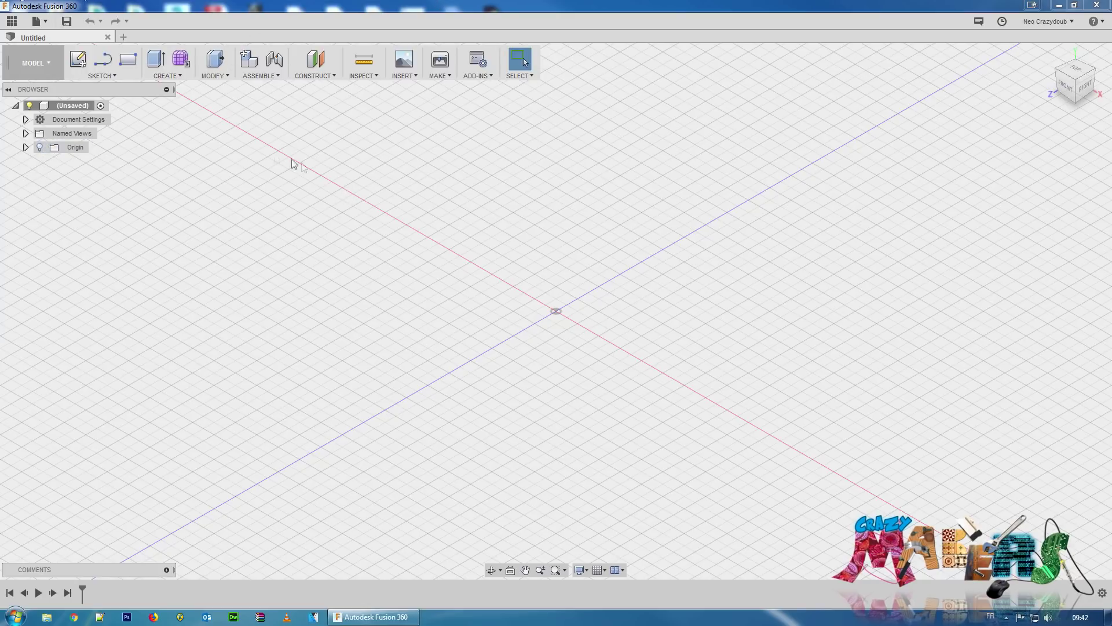
left_click(37, 23)
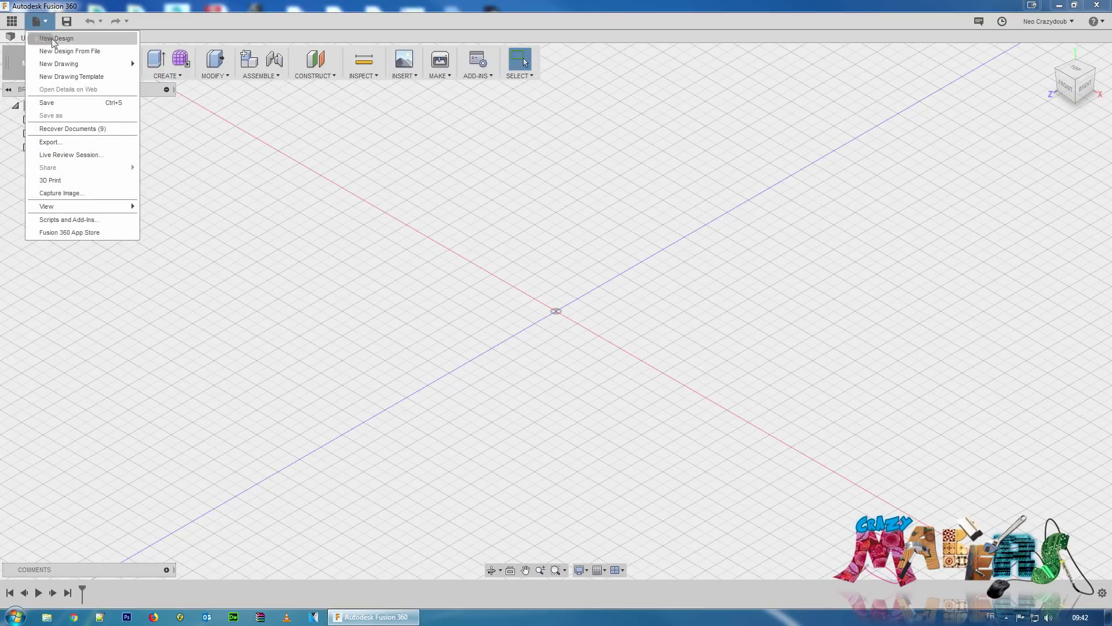
left_click(51, 38)
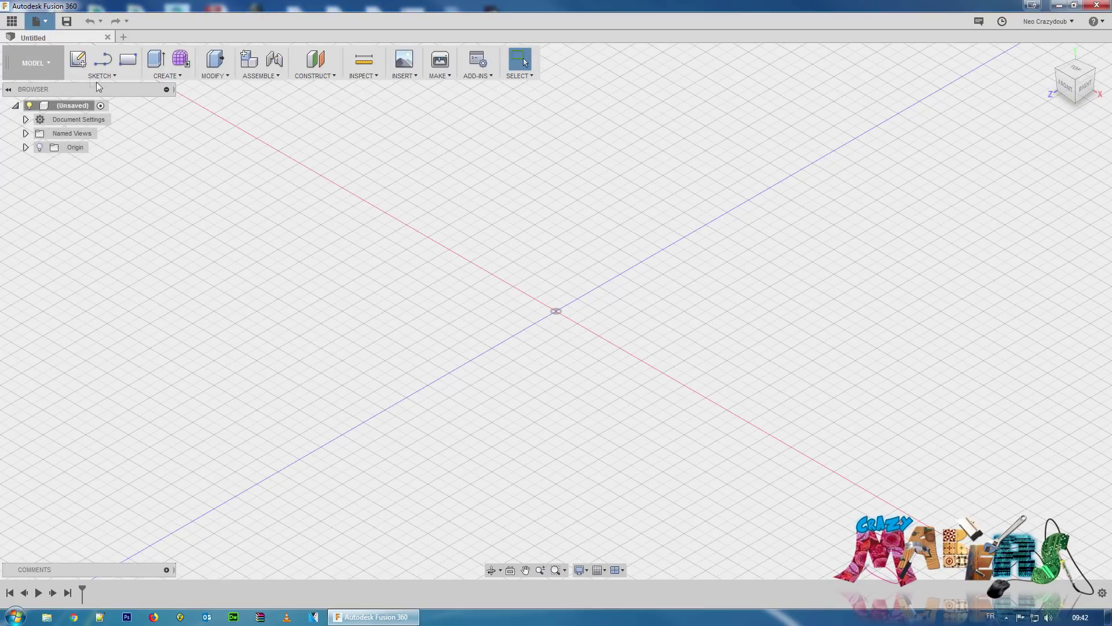
Show the origin planes and create a sketch on the horizontal XZ plane
left_click(40, 148)
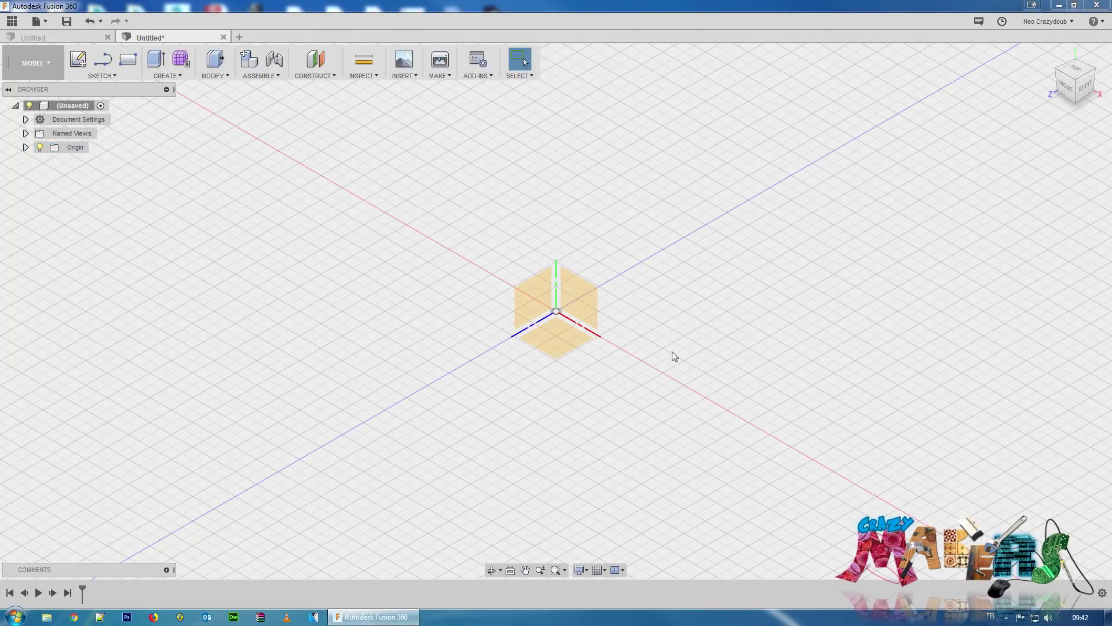
right_click(555, 344)
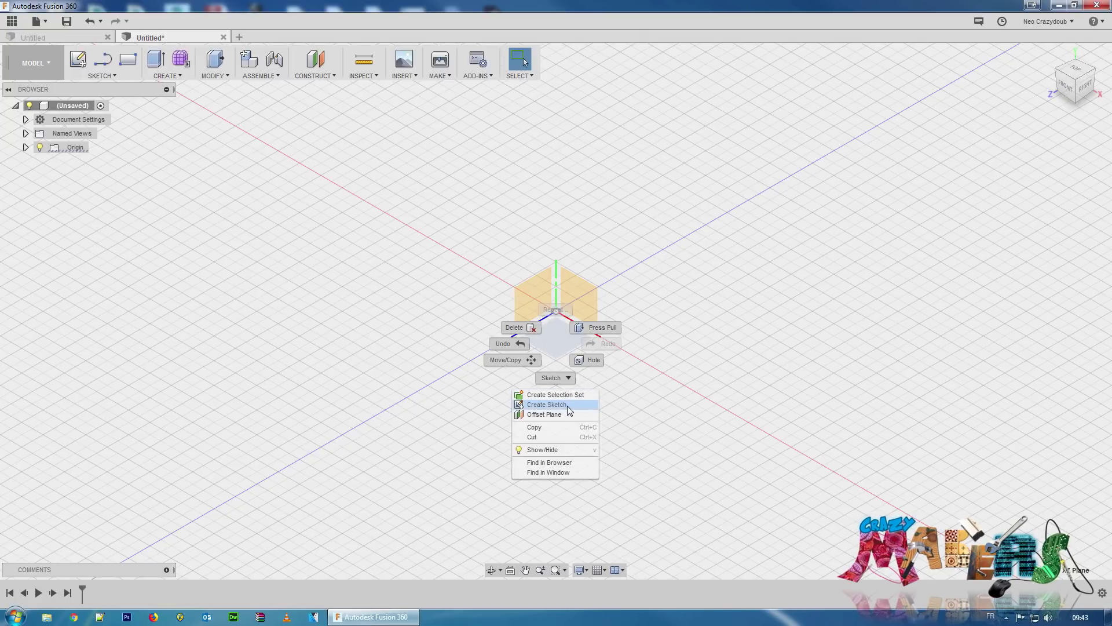
left_click(764, 241)
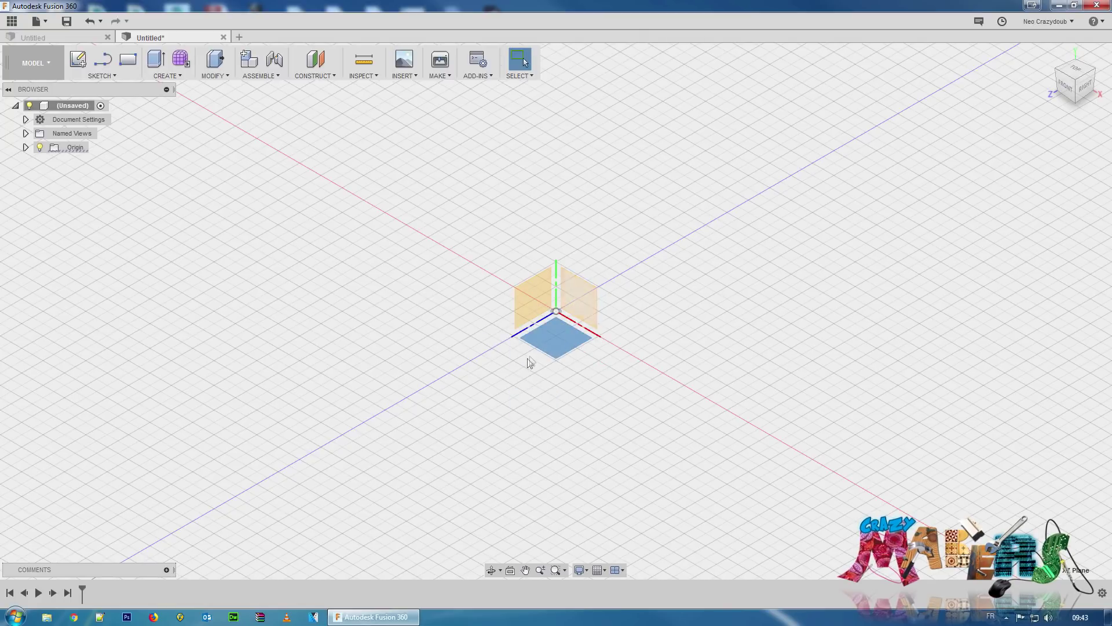
left_click(561, 333)
right_click(571, 348)
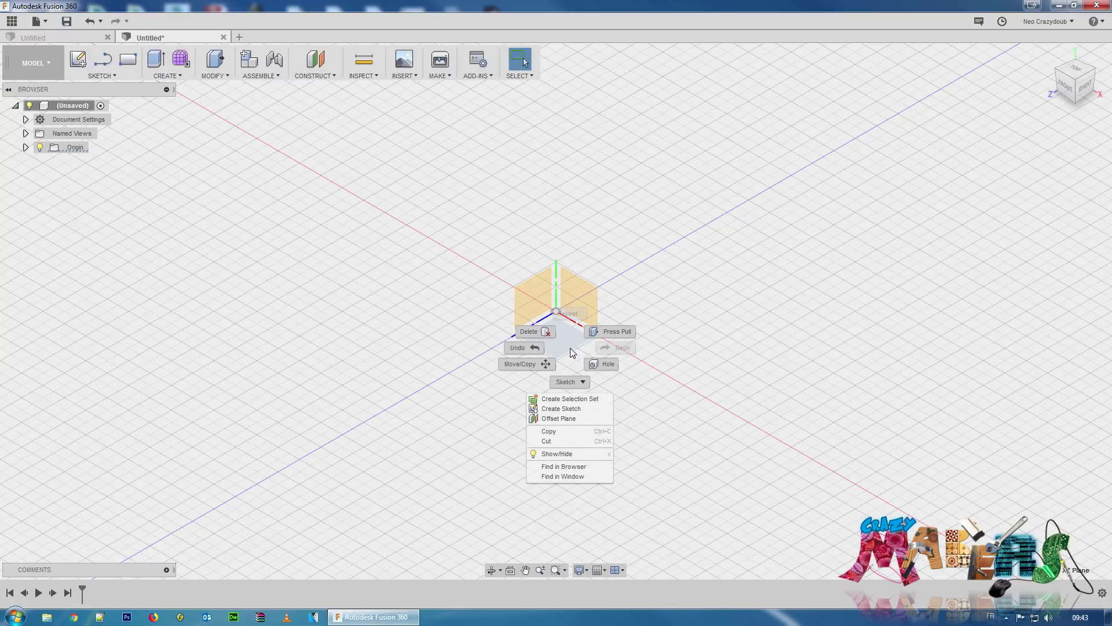
left_click(576, 410)
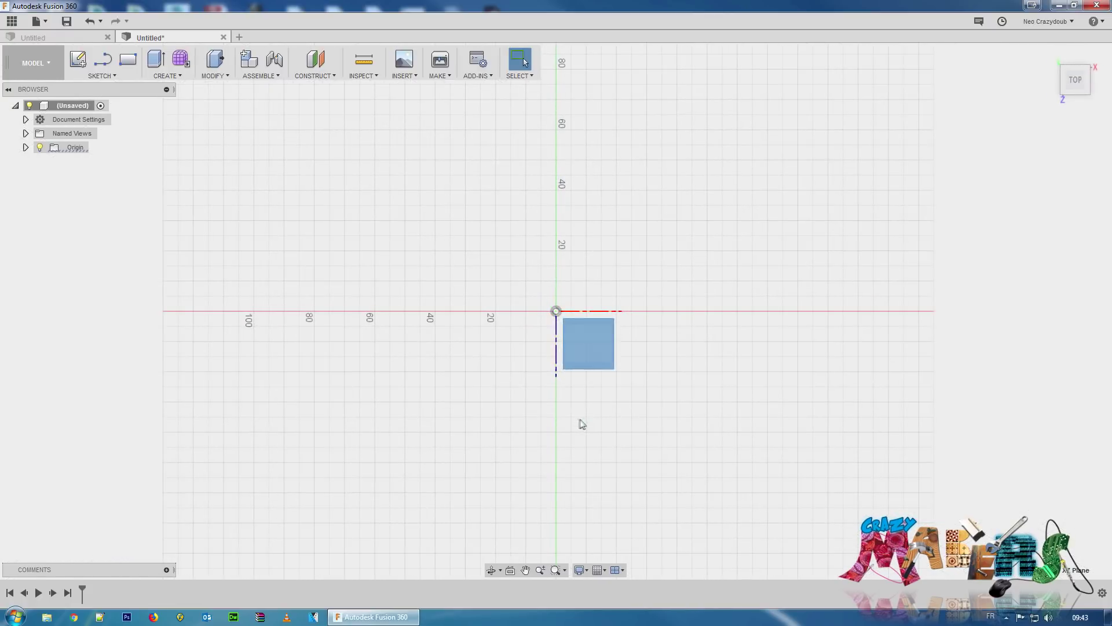
scroll(723, 381, "up", 2)
mouse_move(711, 385)
middle_mouse_down()
mouse_move(635, 291)
mouse_move(651, 373)
mouse_move(671, 321)
middle_mouse_up()
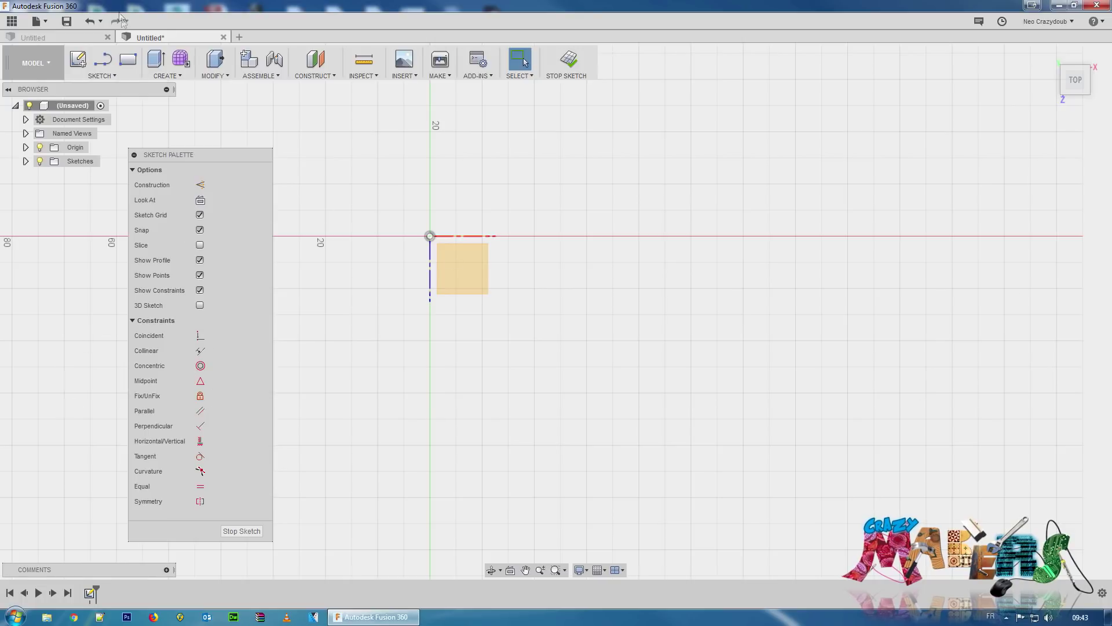
right_click(464, 271)
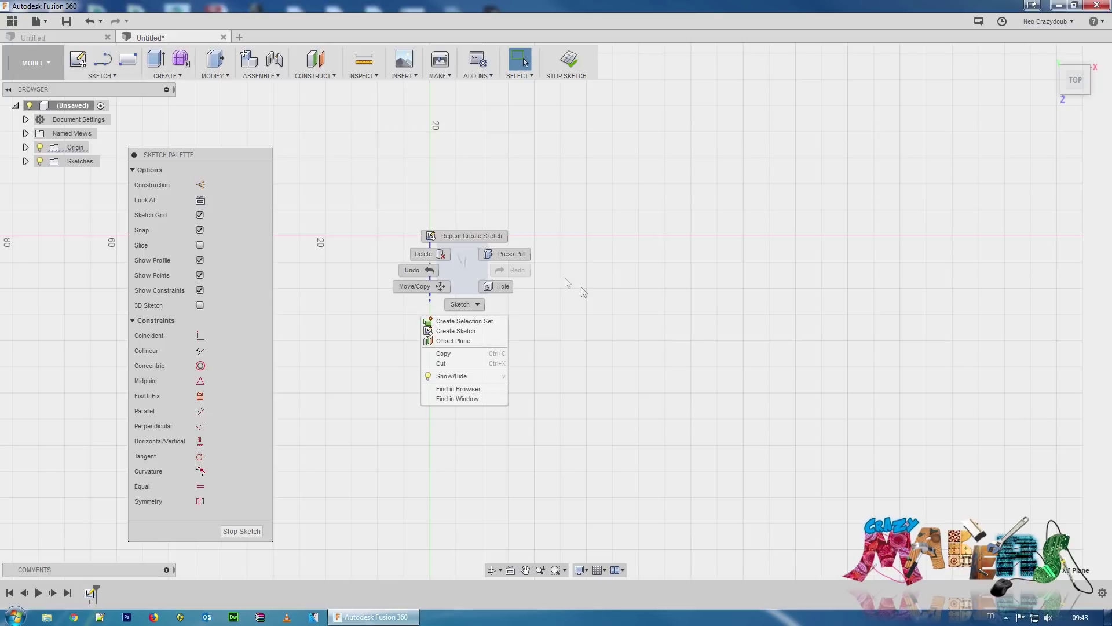
key("Escape")
Check the dimension drawing in Firefox and draw the board's top edge with the Line tool, about 60 mm horizontally from the origin
key("l")
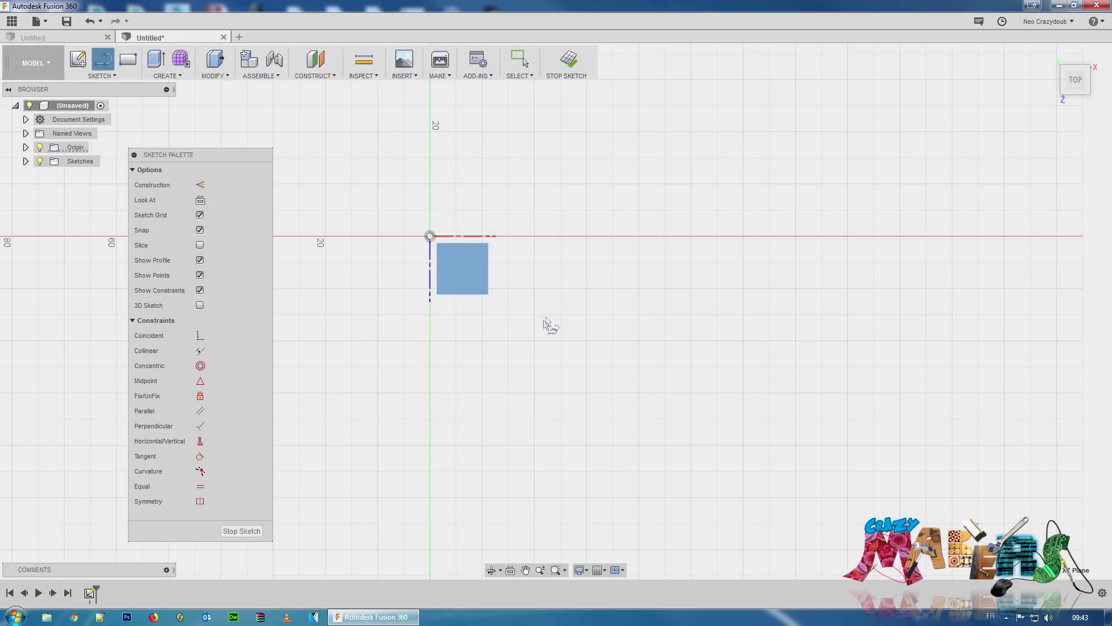
left_click(430, 236)
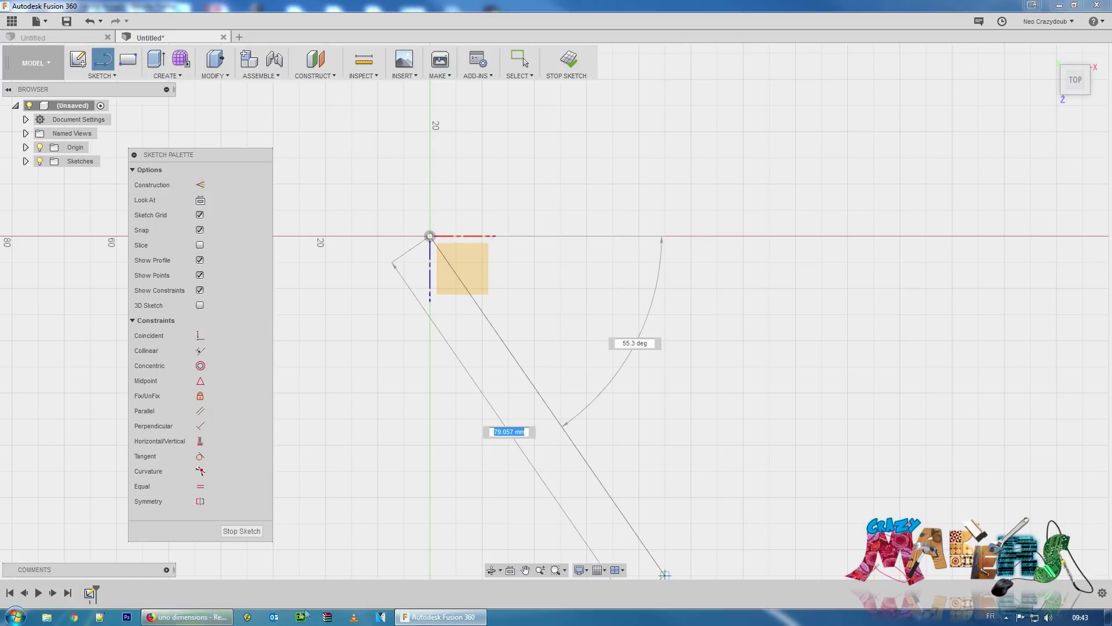
left_click(185, 617)
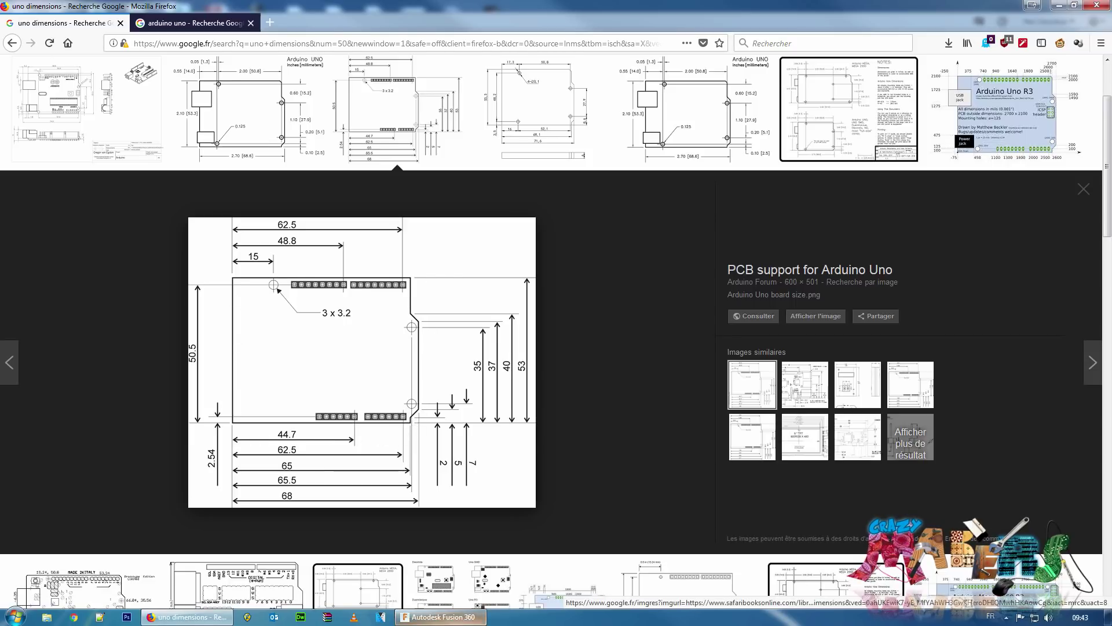
left_click(441, 617)
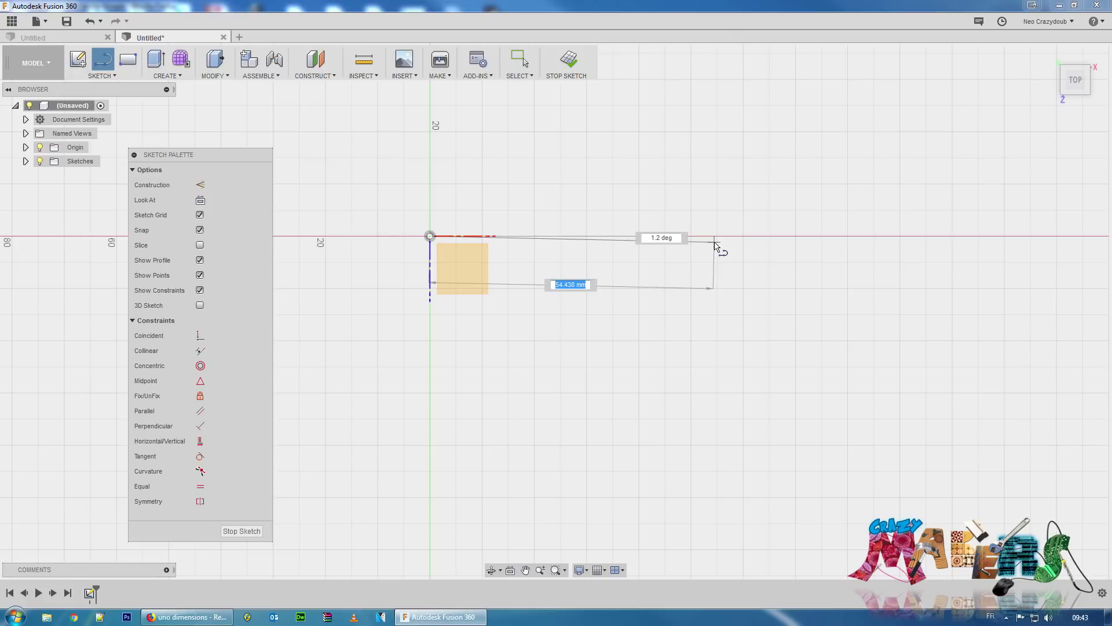
scroll(721, 244, "up", 2)
scroll(730, 245, "down", 2)
left_click(746, 237)
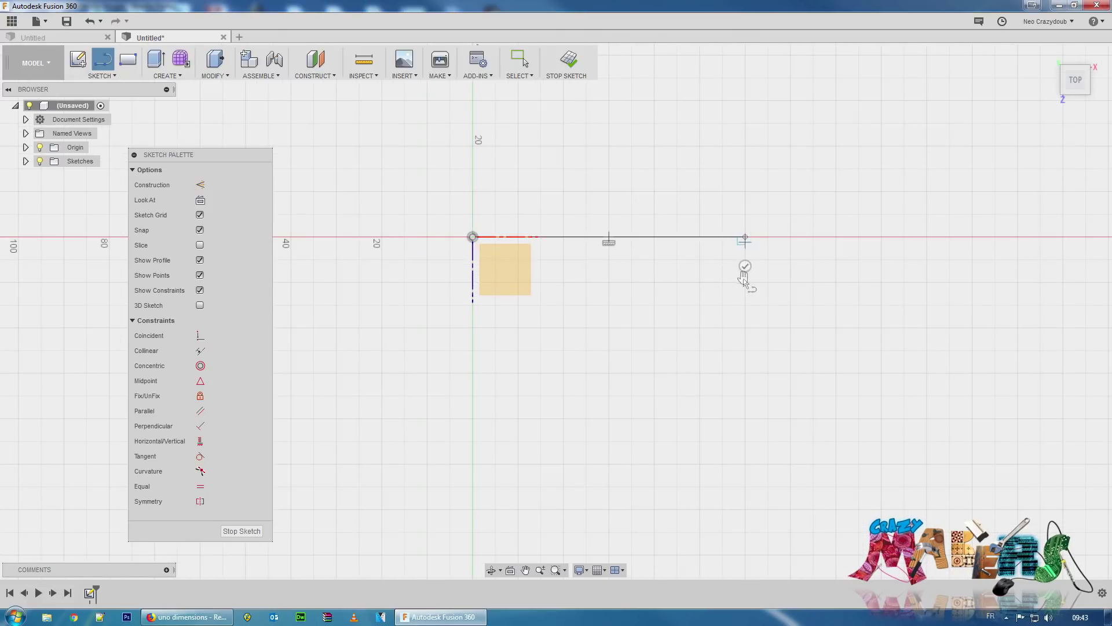
Draw the board's right side with an outward tab between two 45-degree corners, and close the outline with bottom and left edges at the origin
left_click(746, 283)
left_click(768, 306)
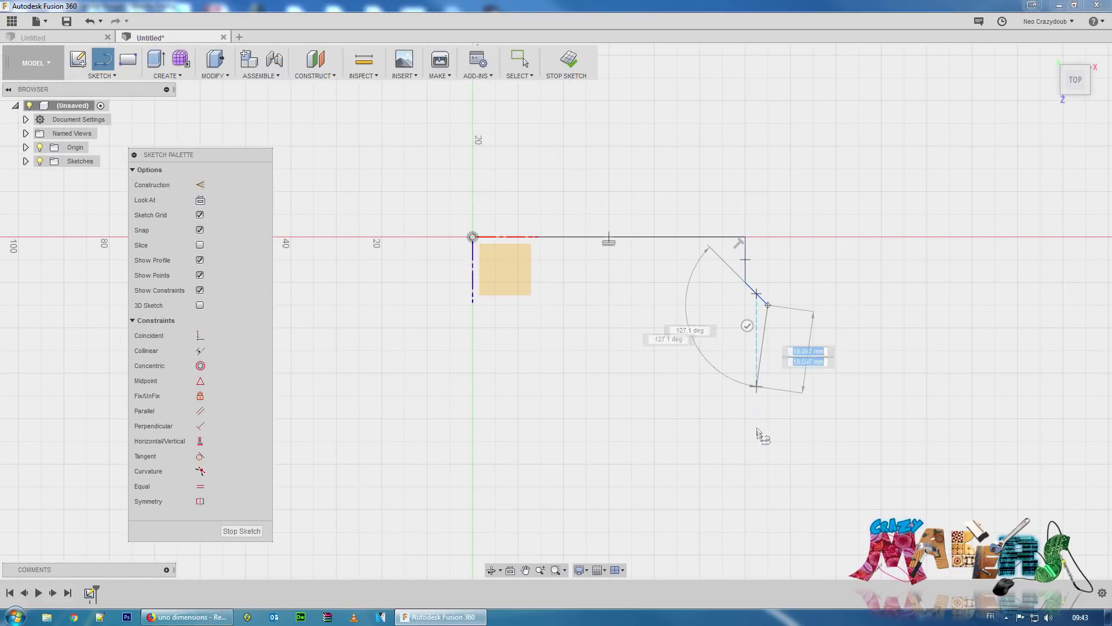
left_click(768, 441)
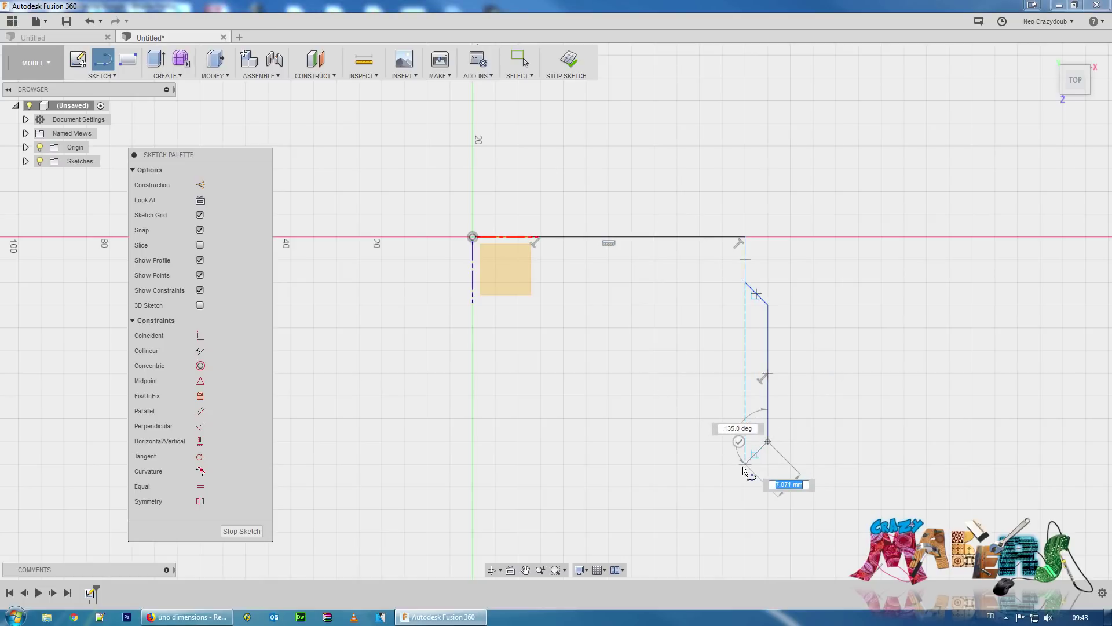
left_click(746, 487)
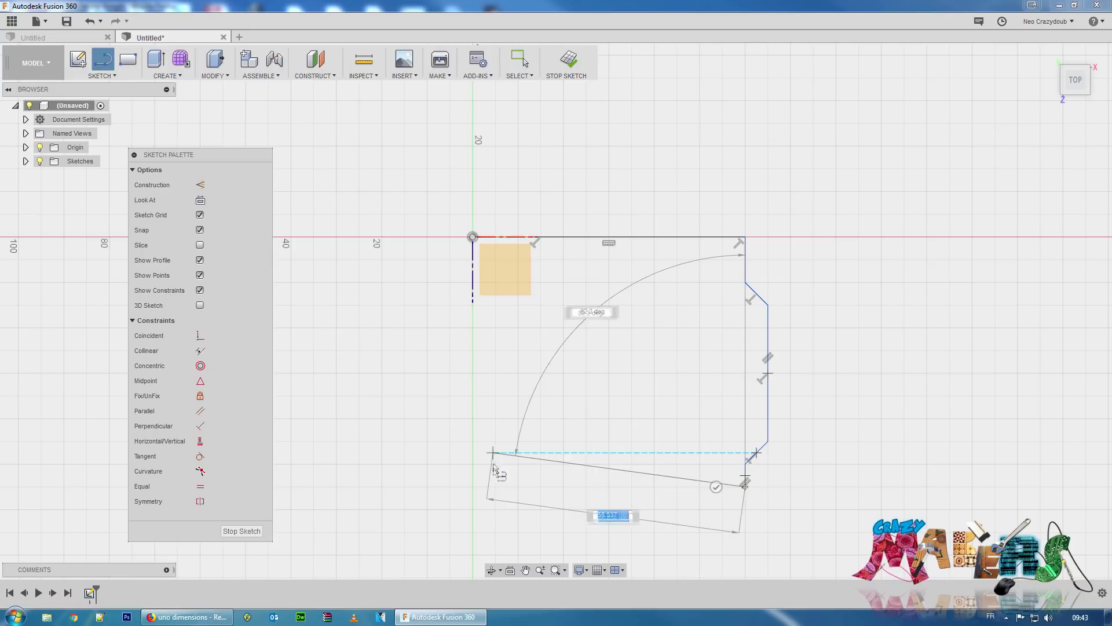
left_click(493, 453)
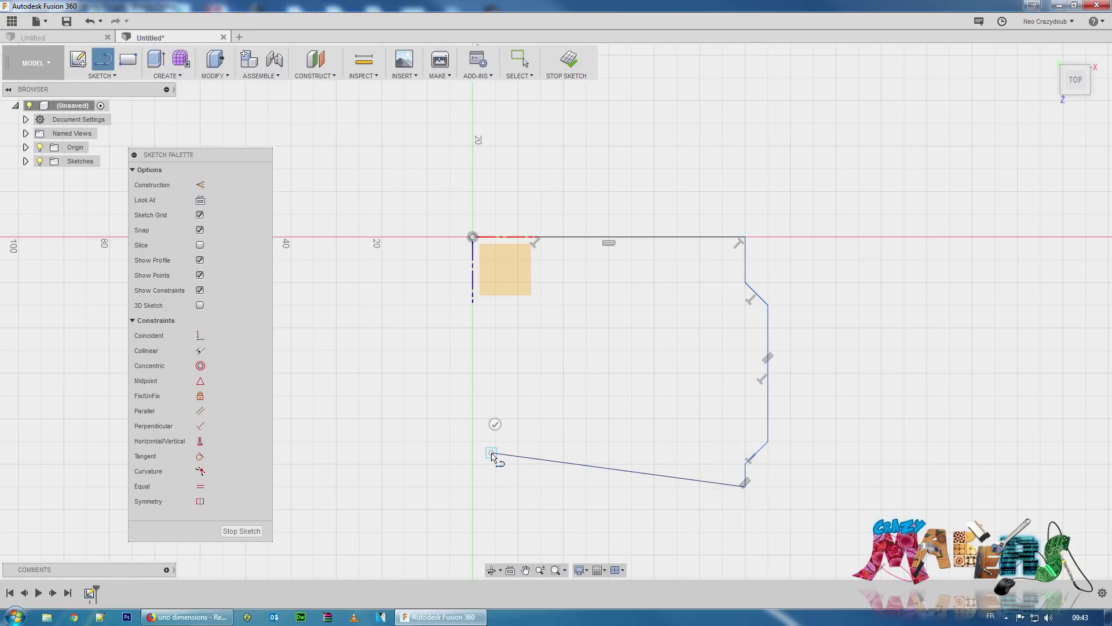
left_click(473, 237)
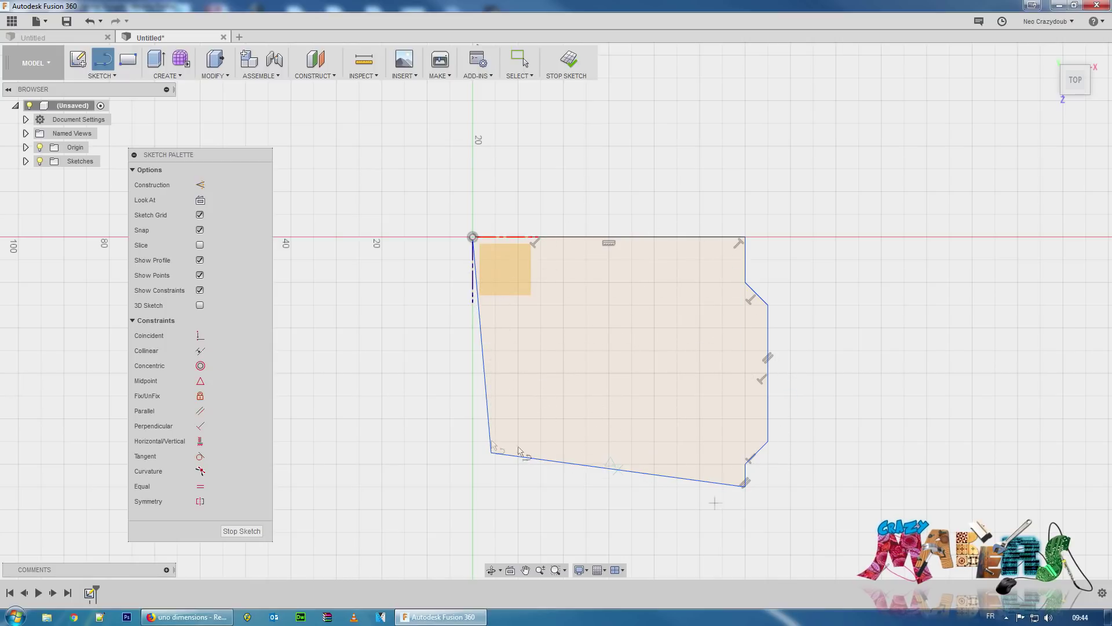
Constrain the bottom edge perpendicular to the left edge and the short lower-right edge, and move it down below the tab's lower corner
left_click(200, 426)
left_click(487, 397)
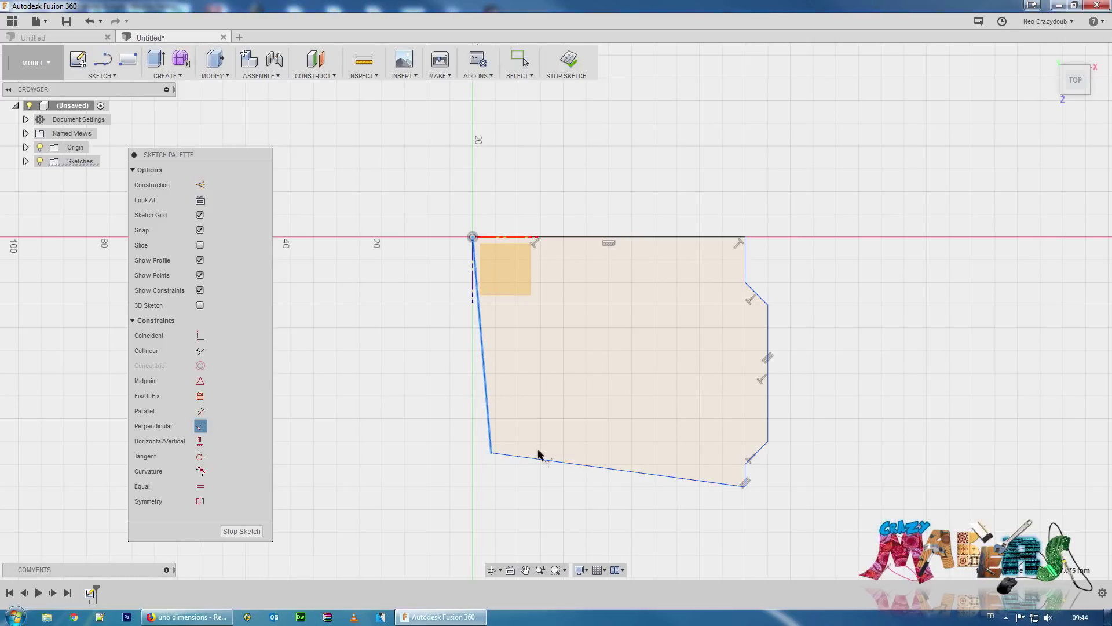
left_click(540, 459)
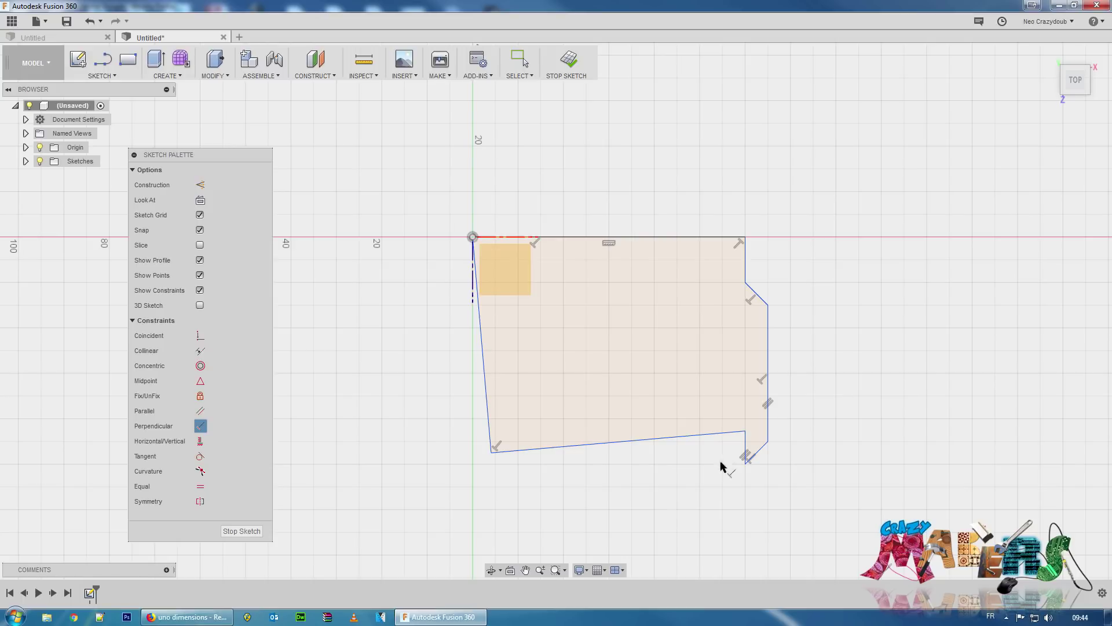
left_click(745, 444)
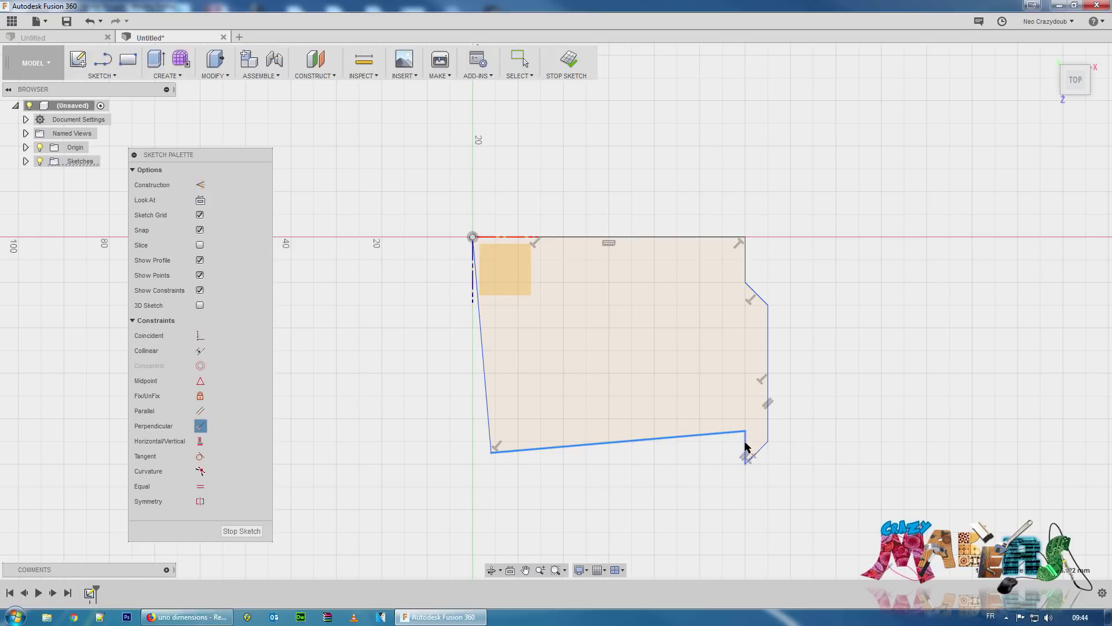
left_click(746, 445)
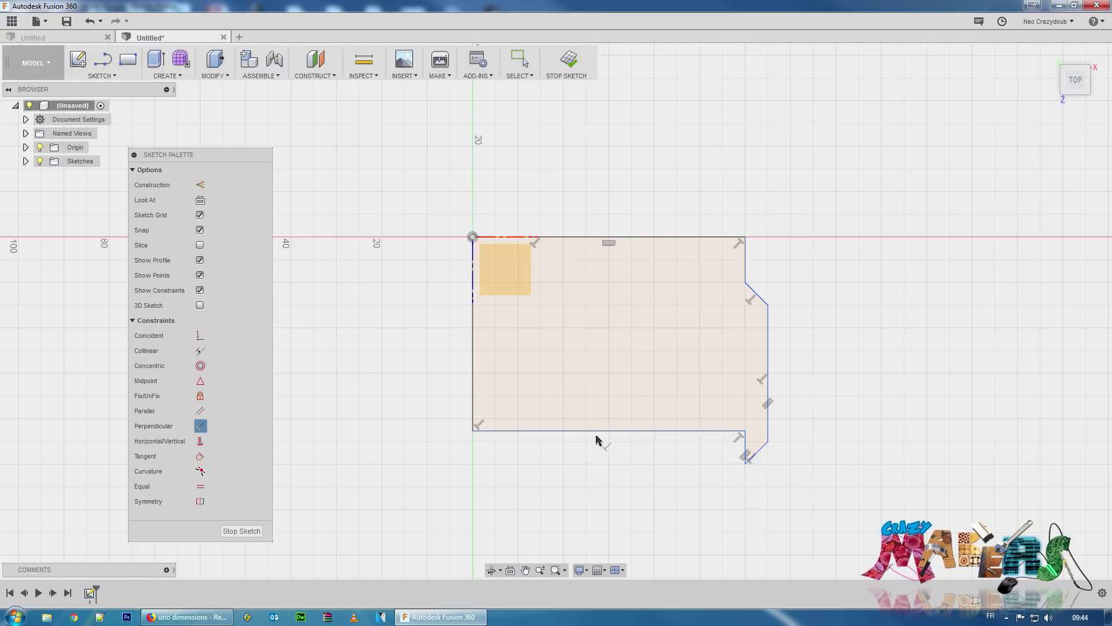
key("Escape")
left_click_drag(604, 432, 617, 488)
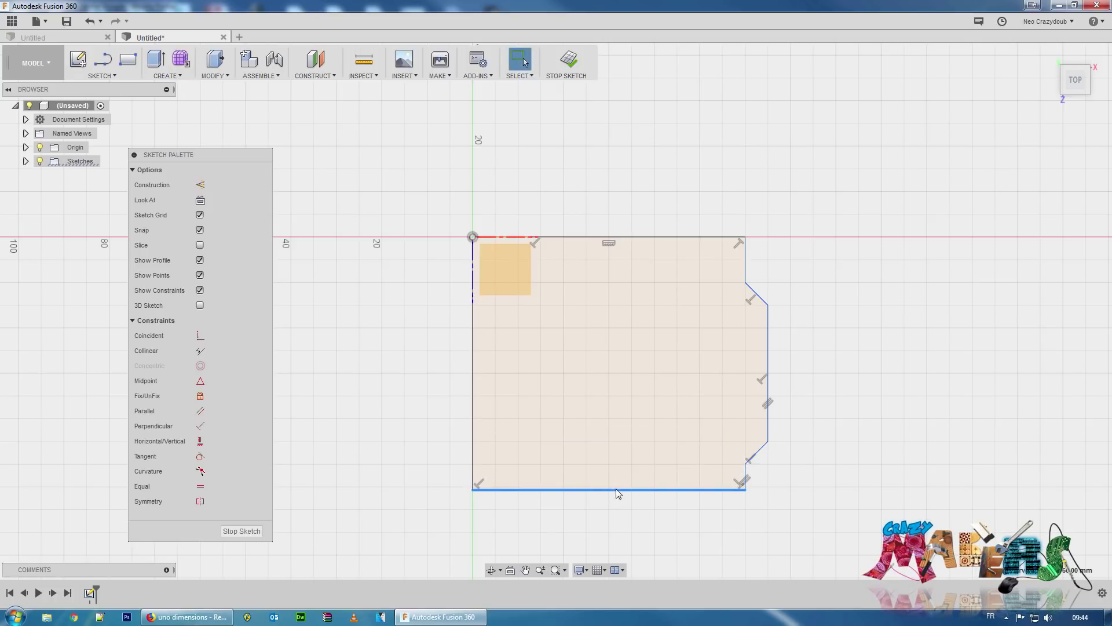
Check the board's height in the dimension drawing in Firefox, and return to the Fusion 360 sketch
left_click(186, 617)
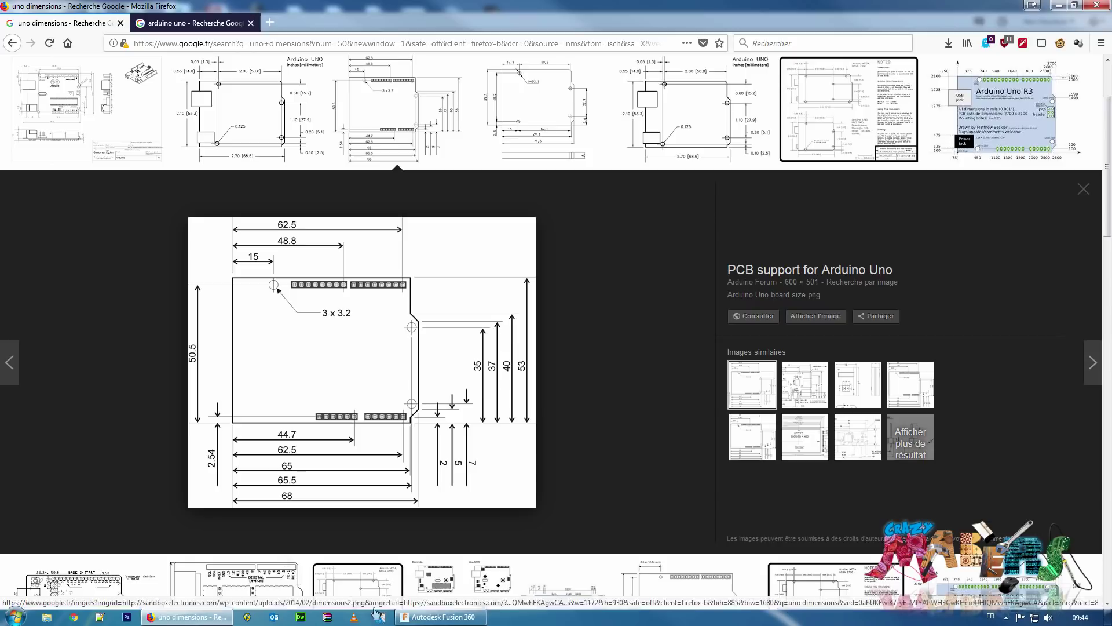
left_click(440, 616)
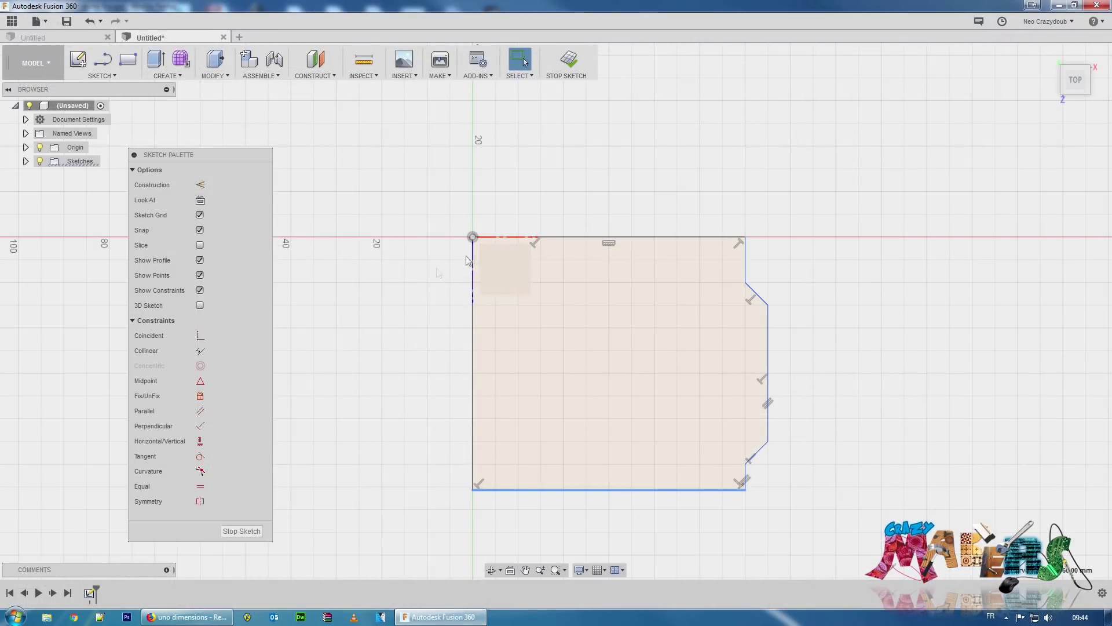
key("d")
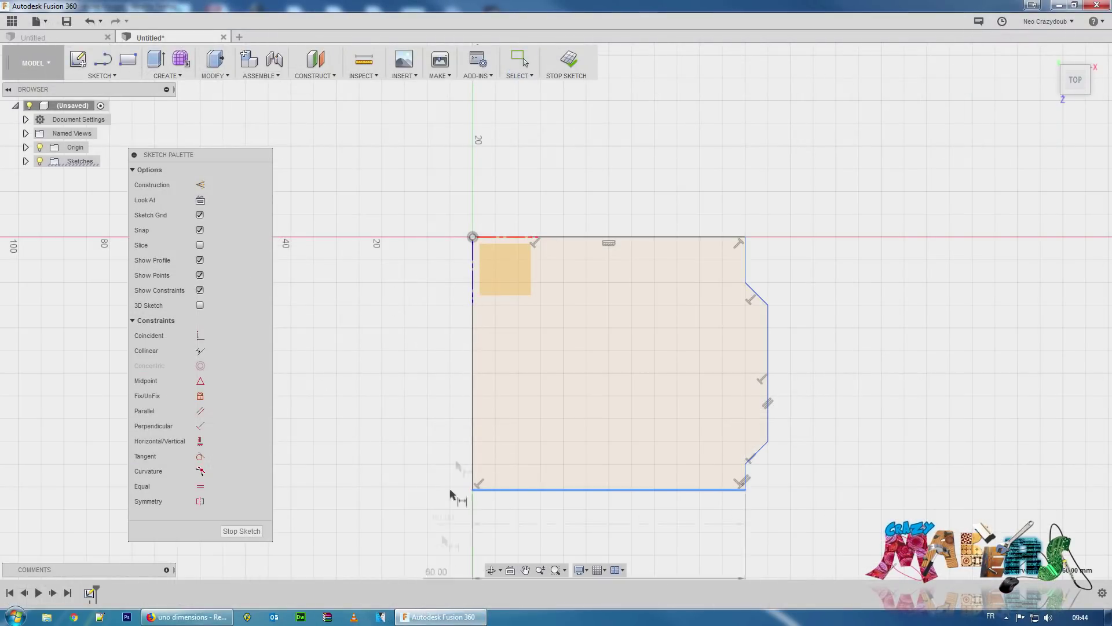
left_click(481, 490)
left_click(473, 380)
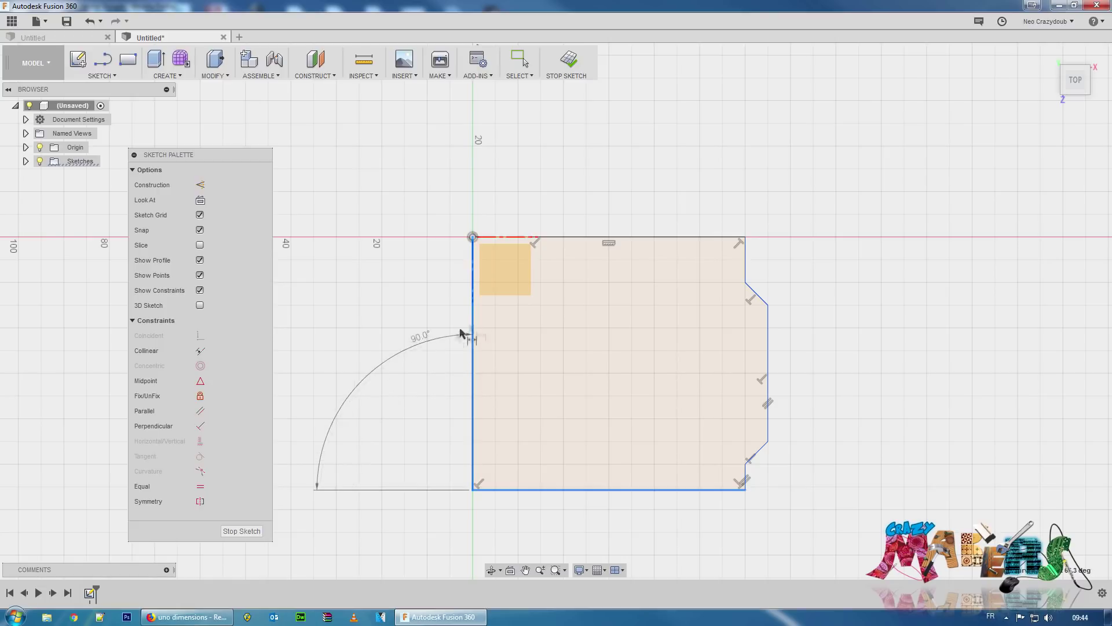
key("Escape")
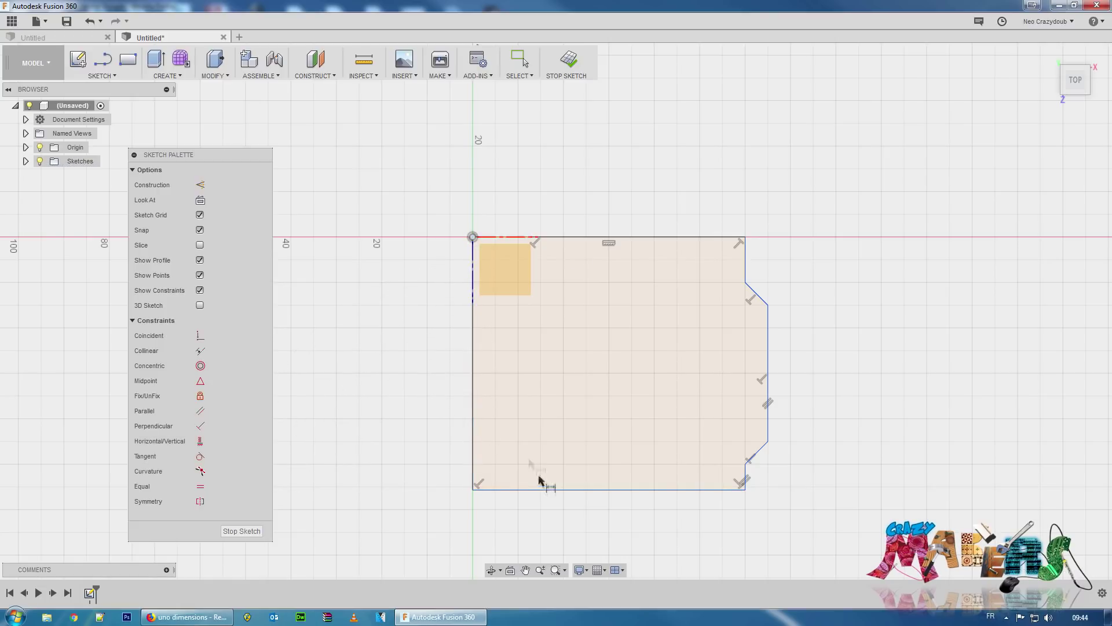
key("Escape")
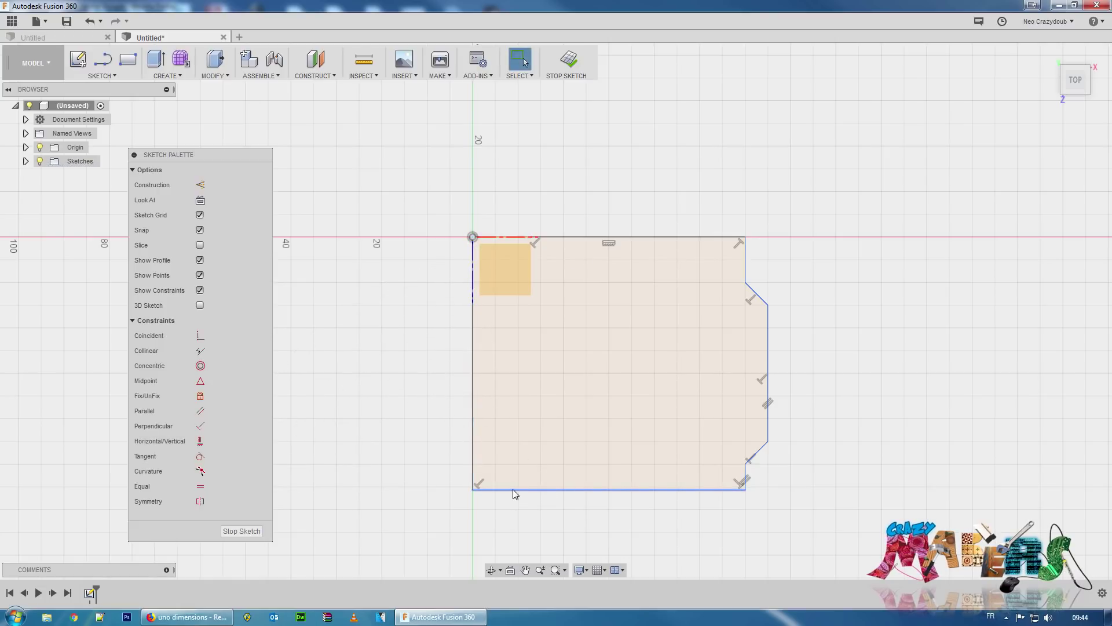
left_click(540, 491)
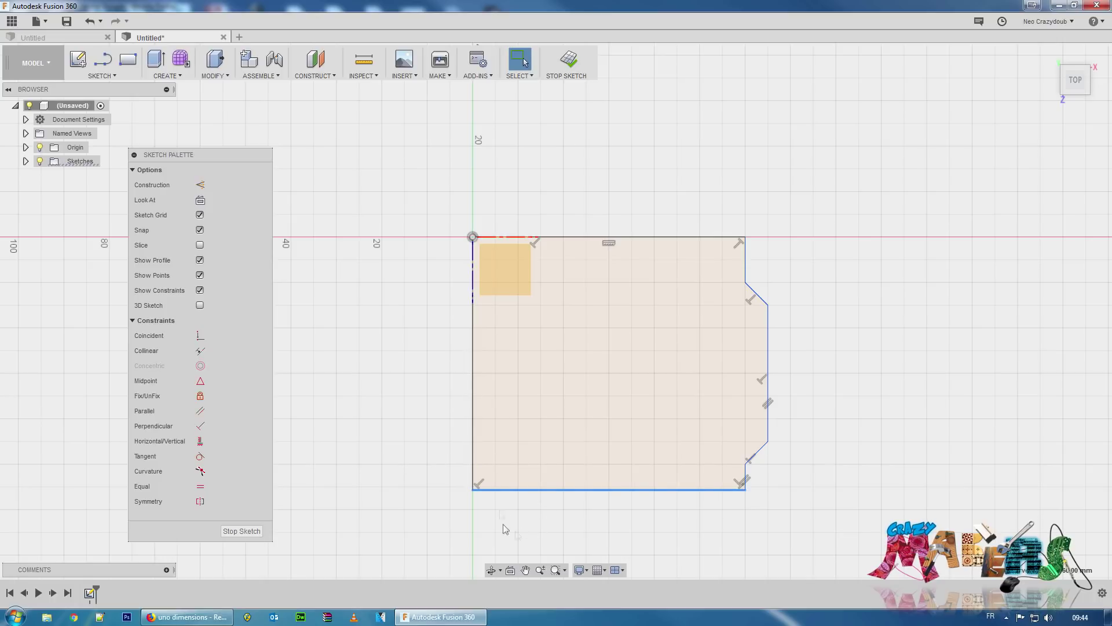
key("d")
left_click(528, 490)
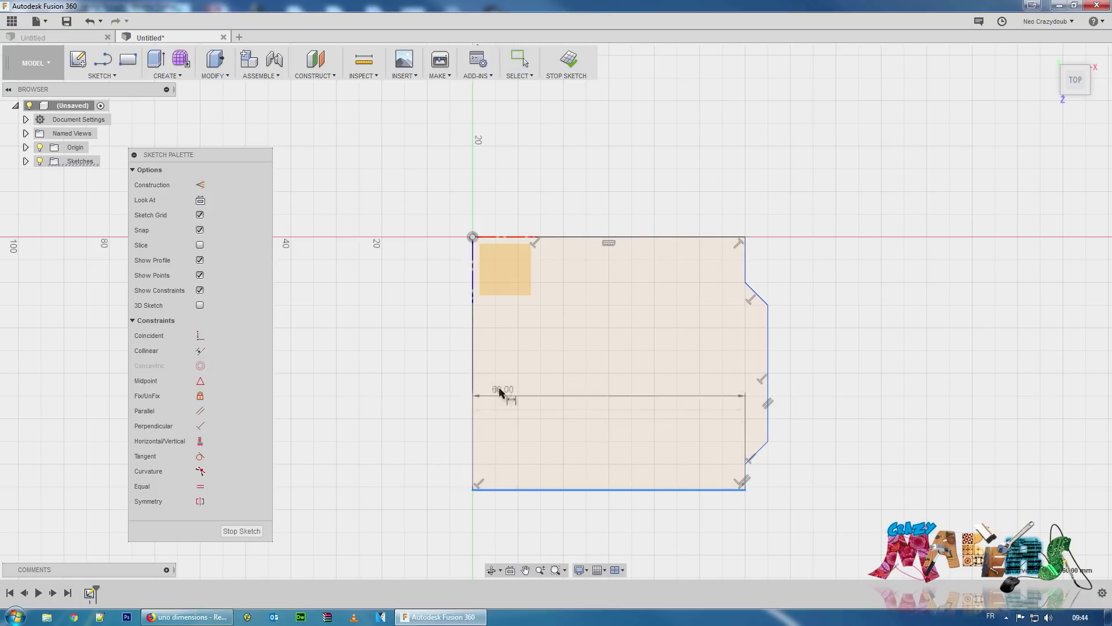
left_click(472, 376)
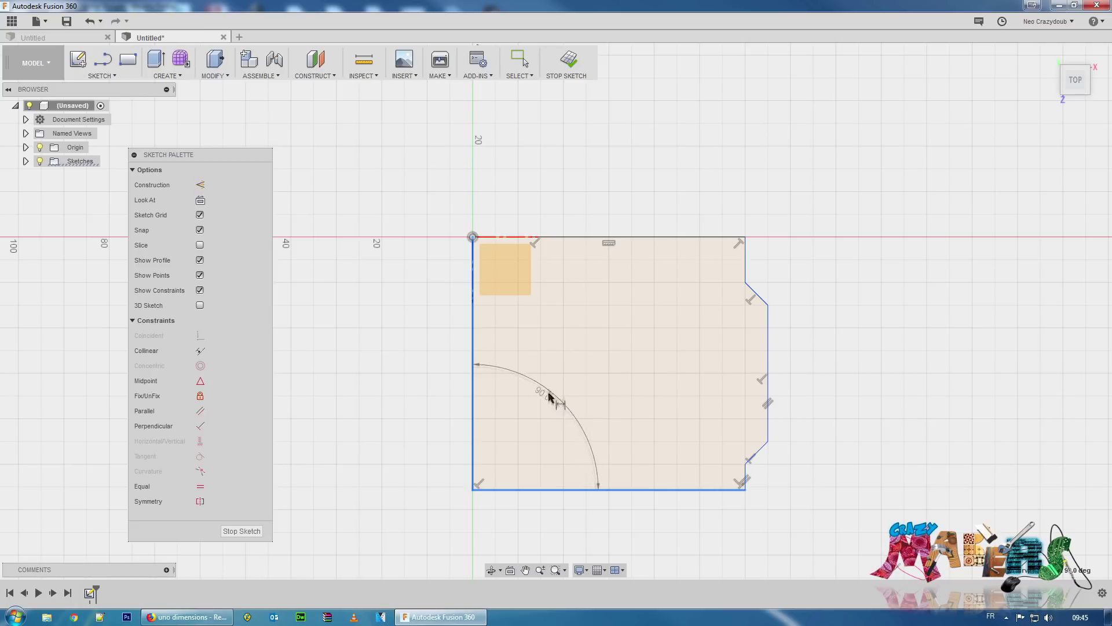
key("Escape")
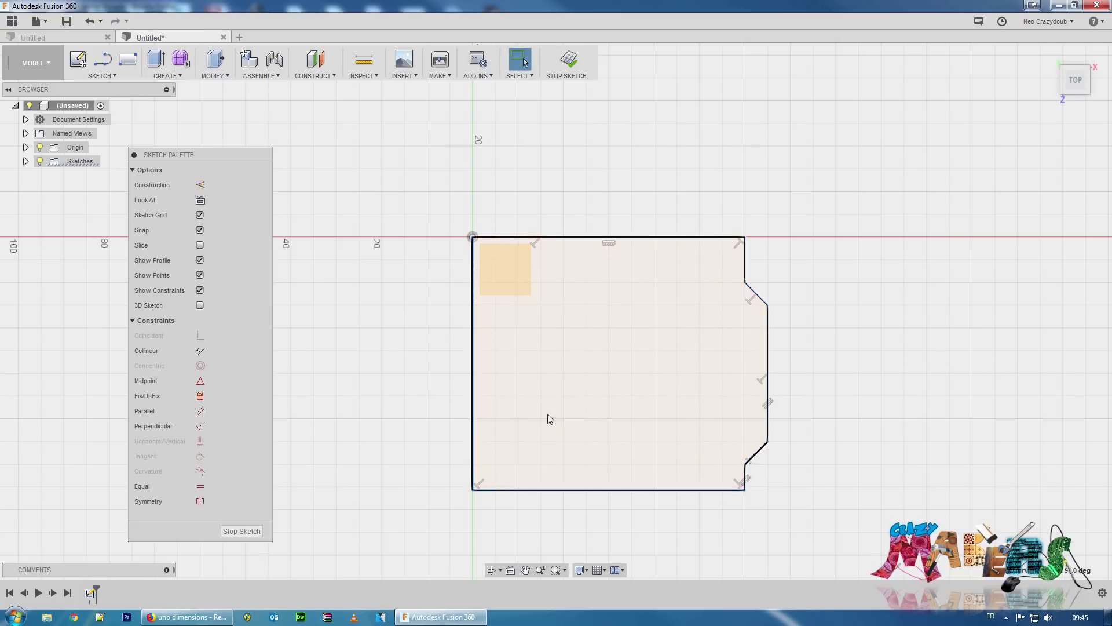
Dimension the outline's left edge to a length of 50.5 mm
left_click(463, 434)
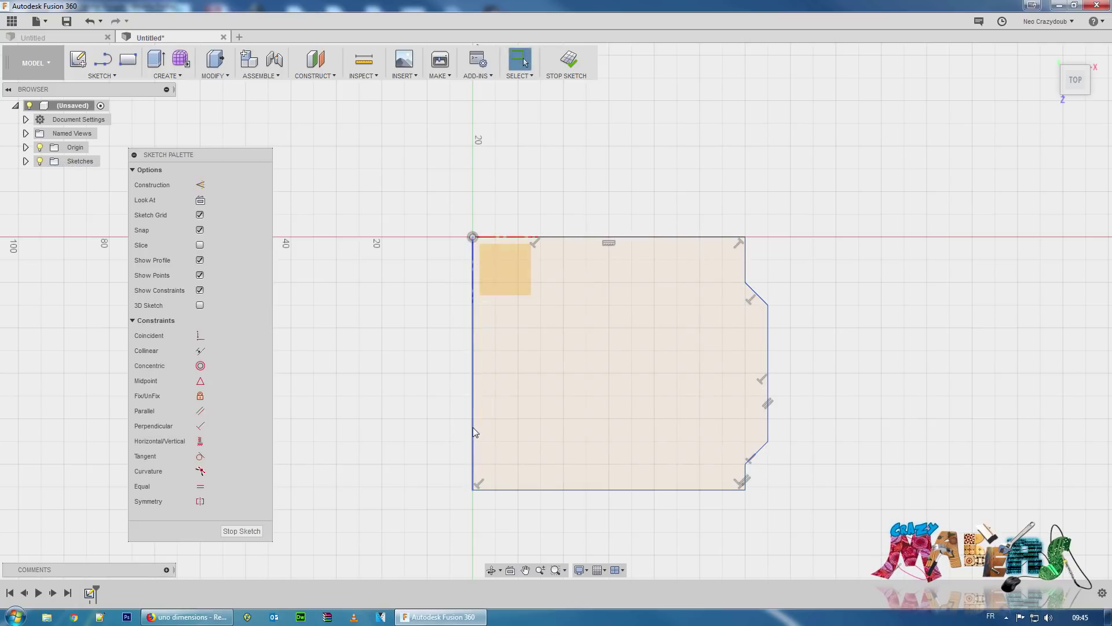
left_click(473, 427)
key("d")
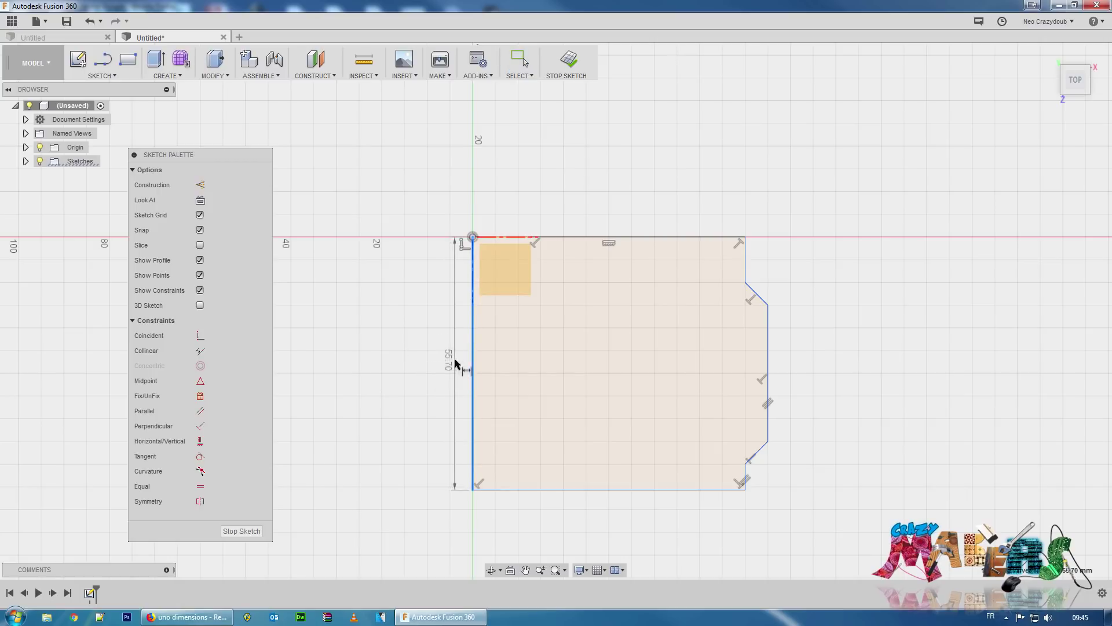
left_click(388, 376)
type("50.5")
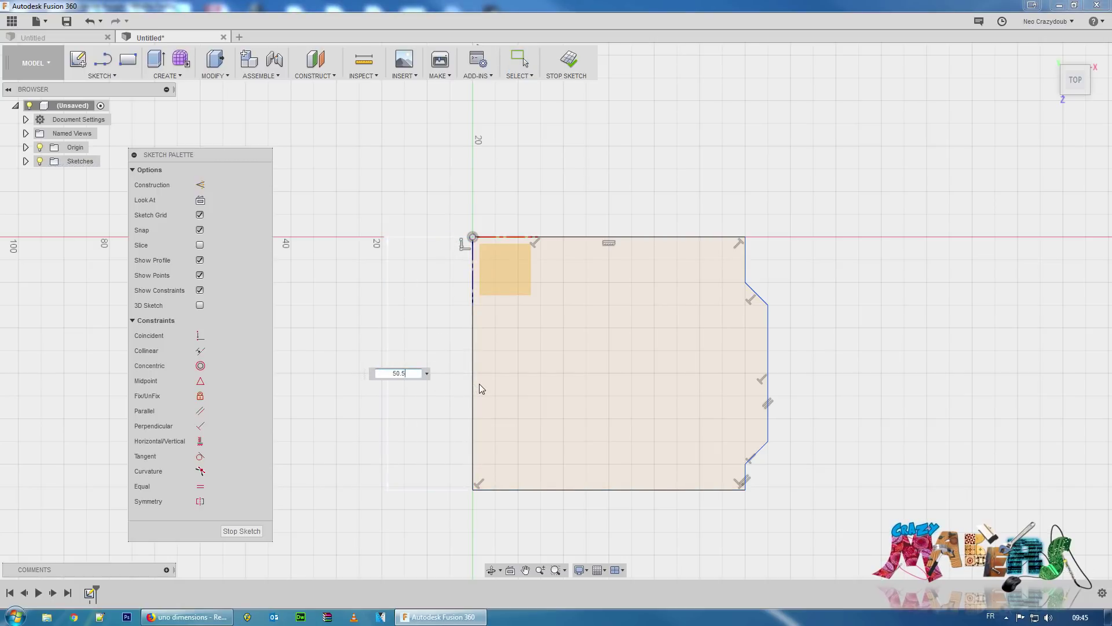
key("Return")
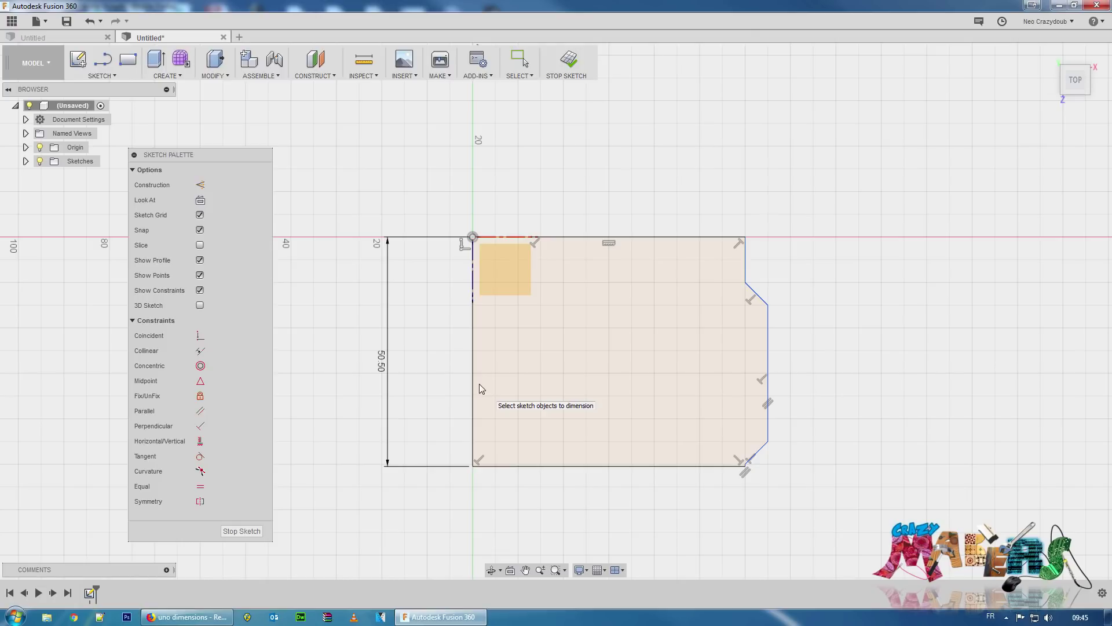
Check the dimension drawing in Firefox and dimension the overall width from the left edge to the tab's outer edge at 68 mm
left_click(192, 616)
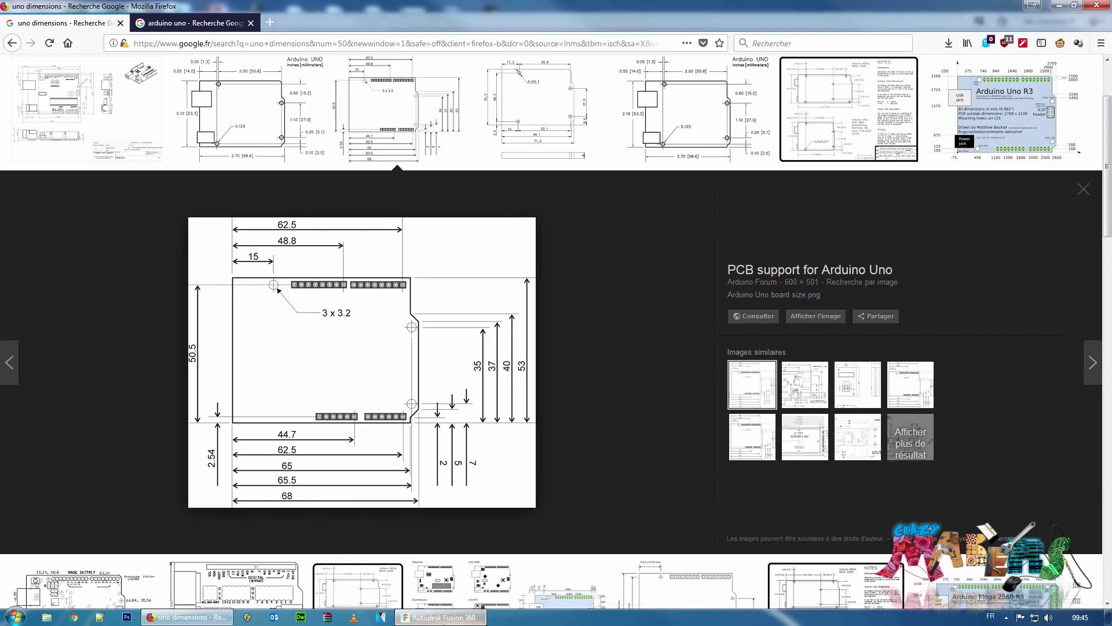
left_click(440, 617)
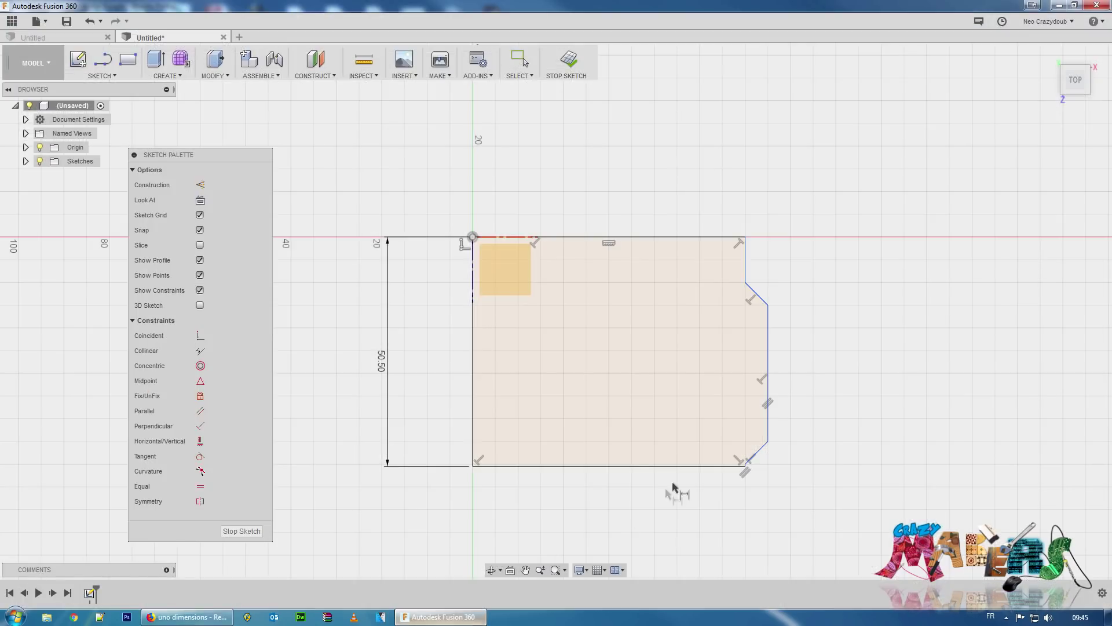
left_click(474, 416)
left_click(770, 355)
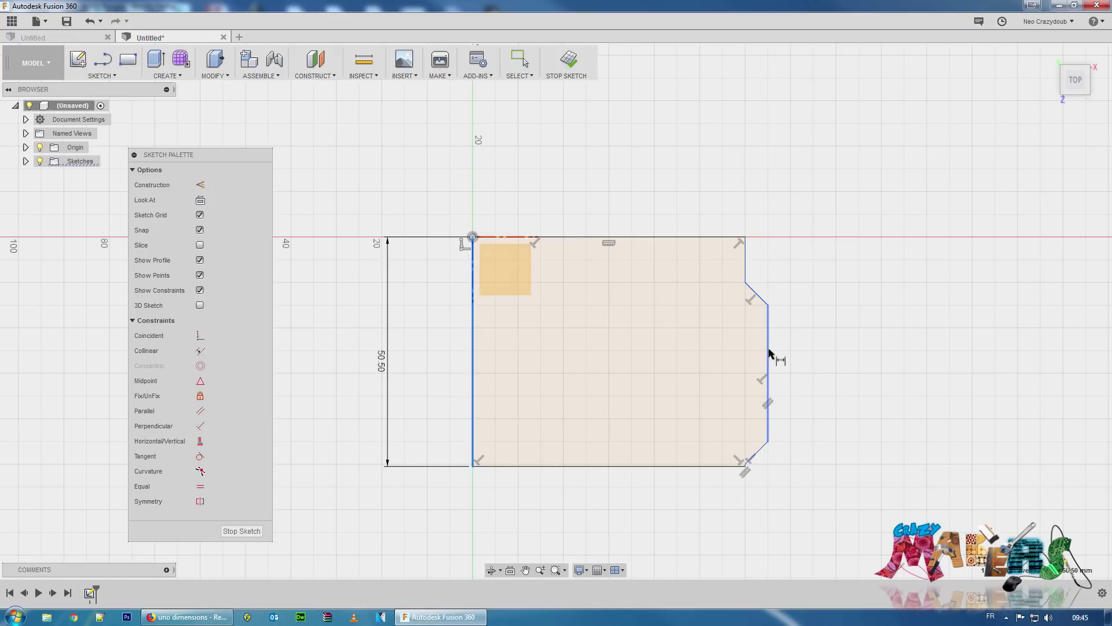
left_click(623, 155)
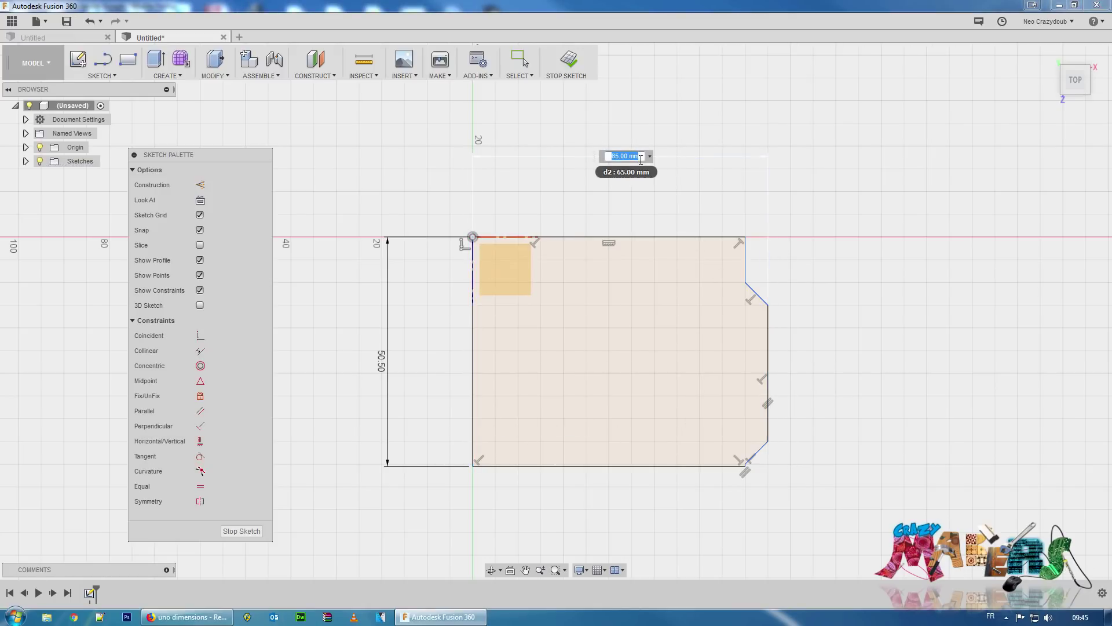
type("68")
key("Return")
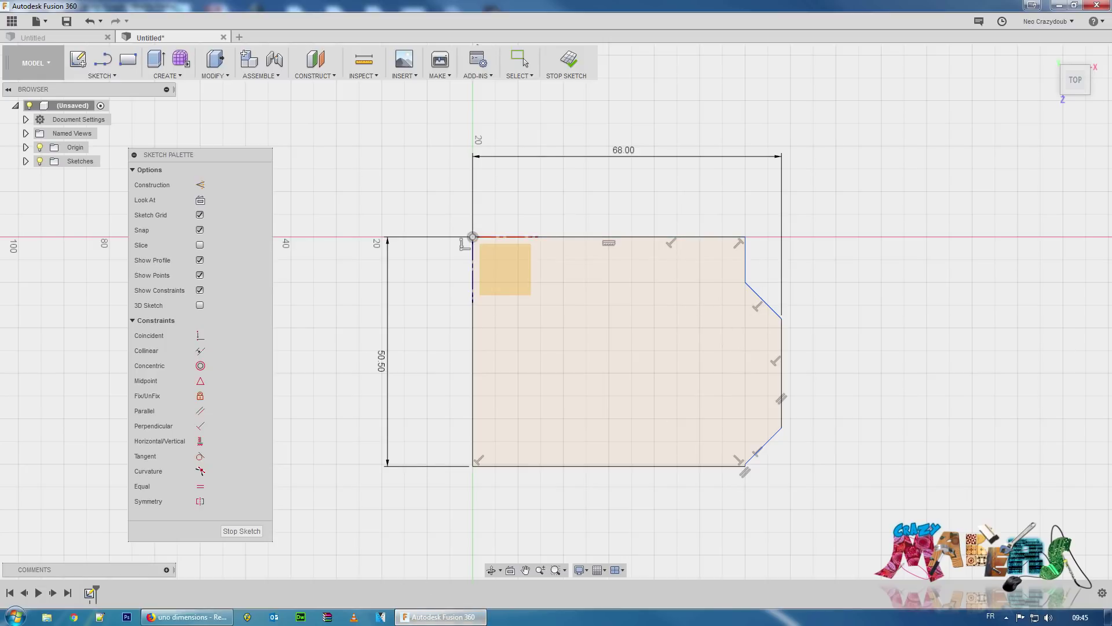
Check the dimension drawing in Firefox and dimension the outline's top edge to a length of 65 mm
left_click(229, 618)
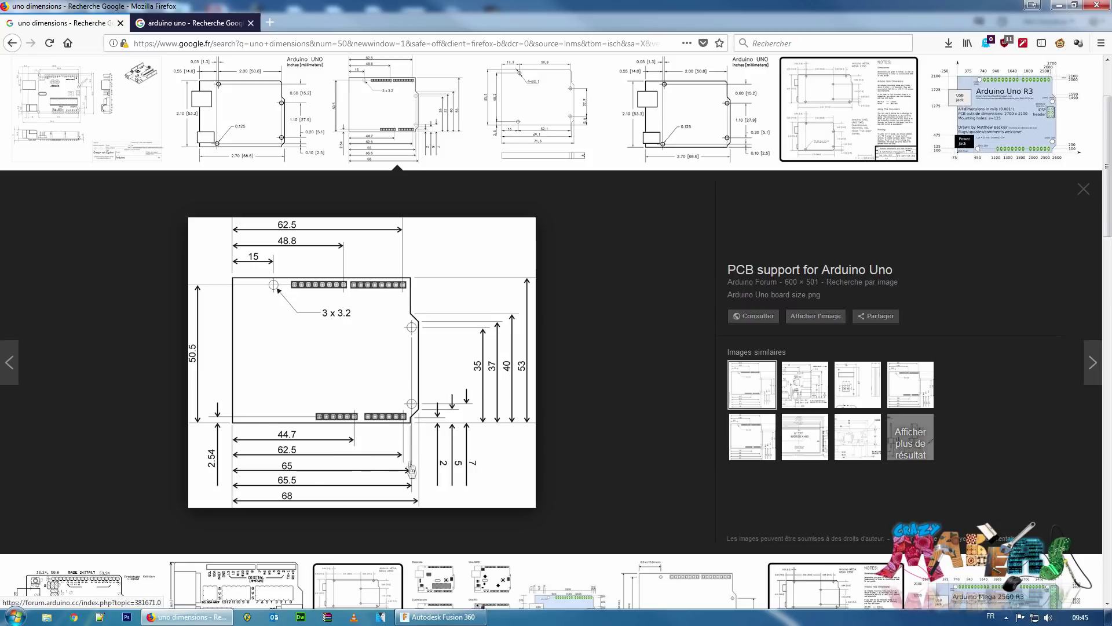
left_click(439, 617)
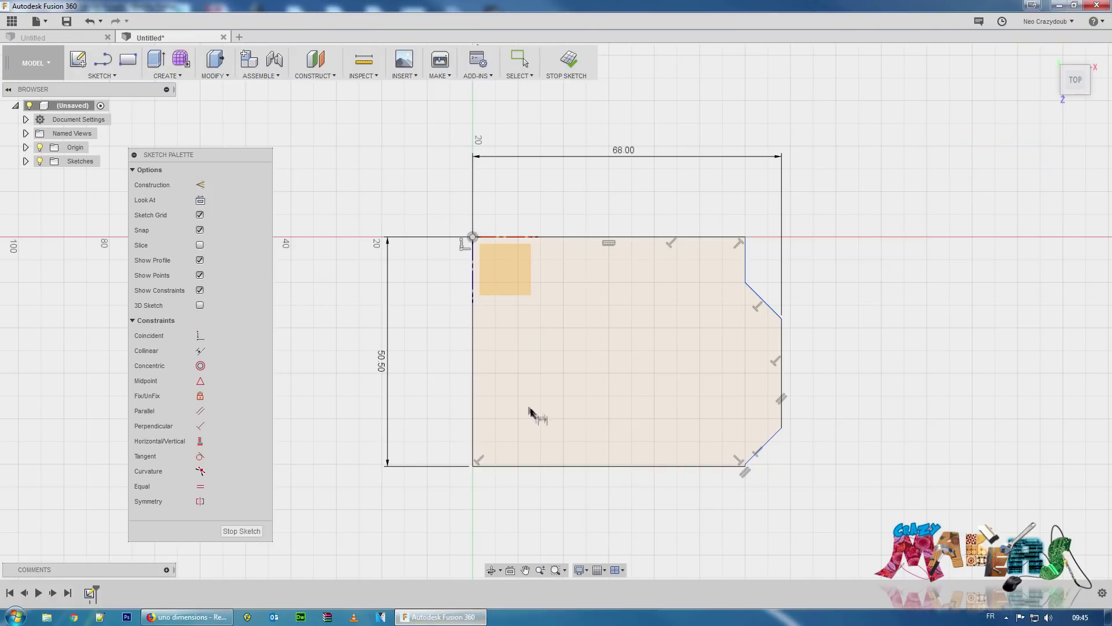
left_click(628, 239)
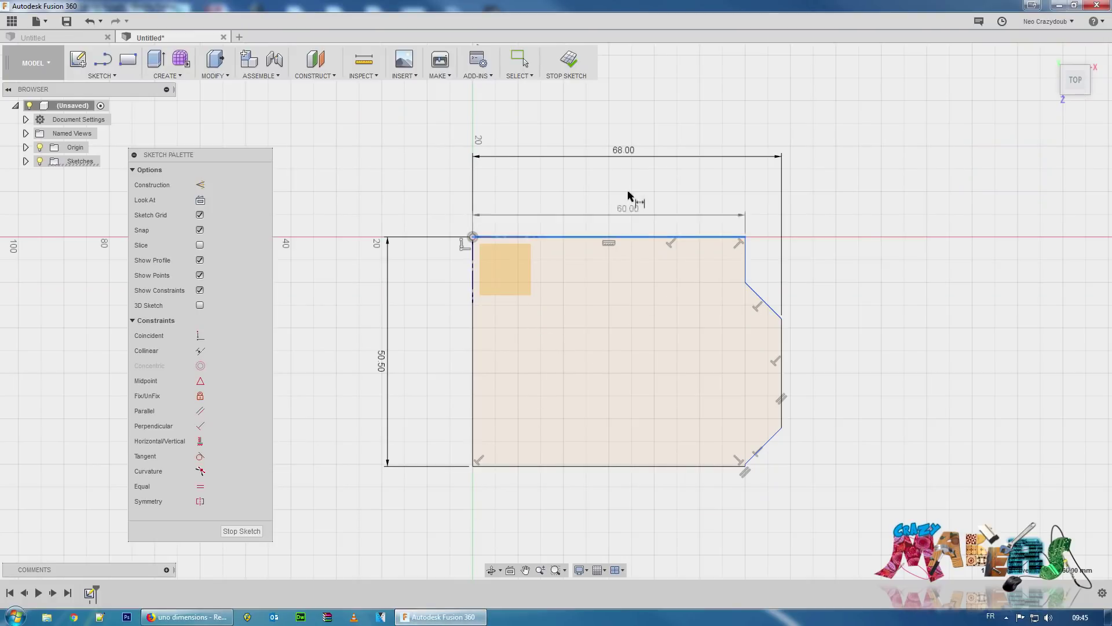
left_click(628, 191)
type("65")
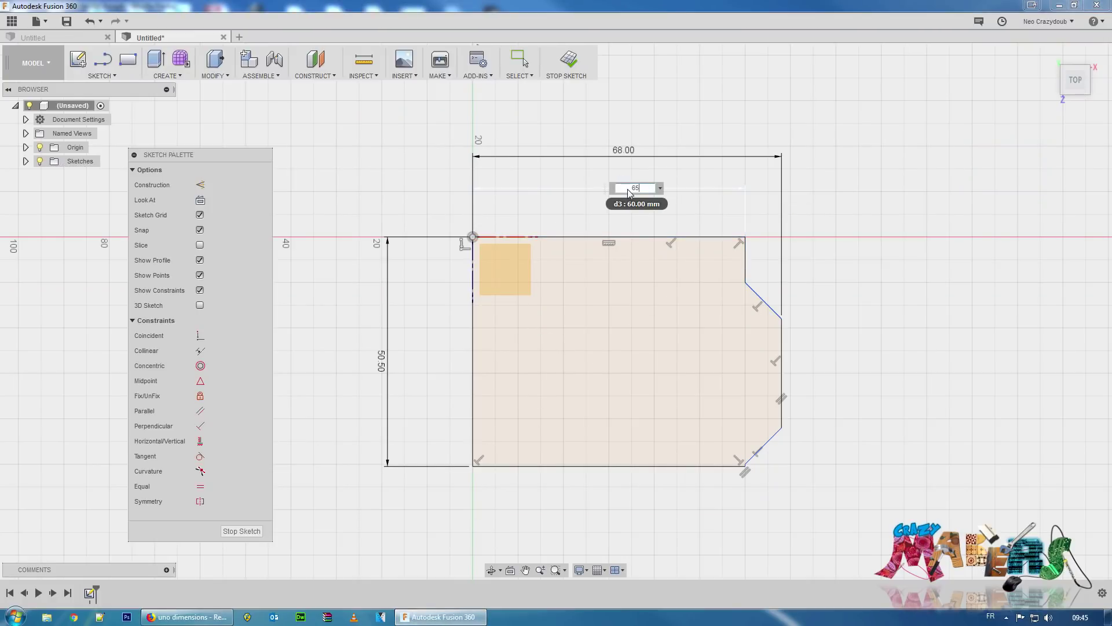
key("Return")
Dimension the outline's bottom edge to a length of 65 mm, placing the dimension below the board
left_click(665, 466)
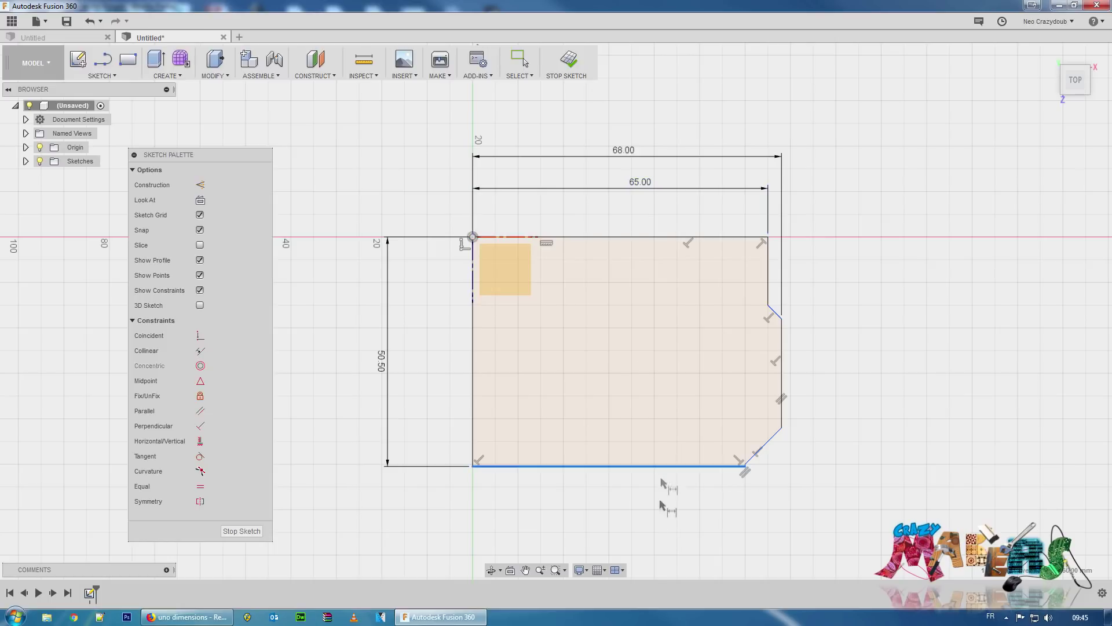
left_click(661, 525)
type("65")
key("Return")
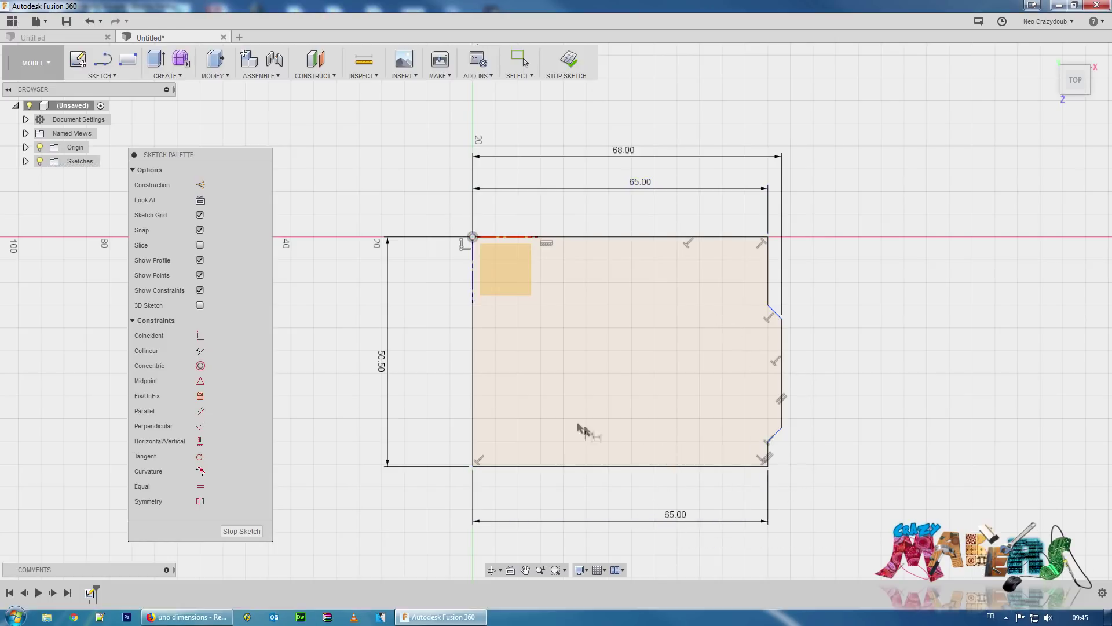
Check the dimension drawing in Firefox and dimension the short vertical edge below the tab to 2 mm
left_click(424, 620)
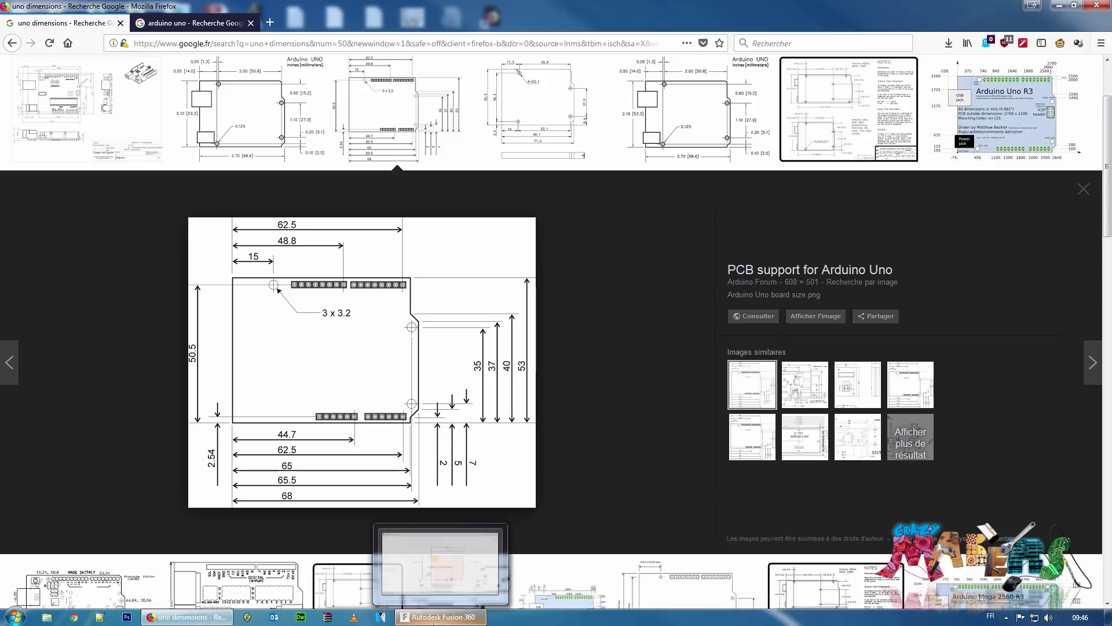
left_click(440, 617)
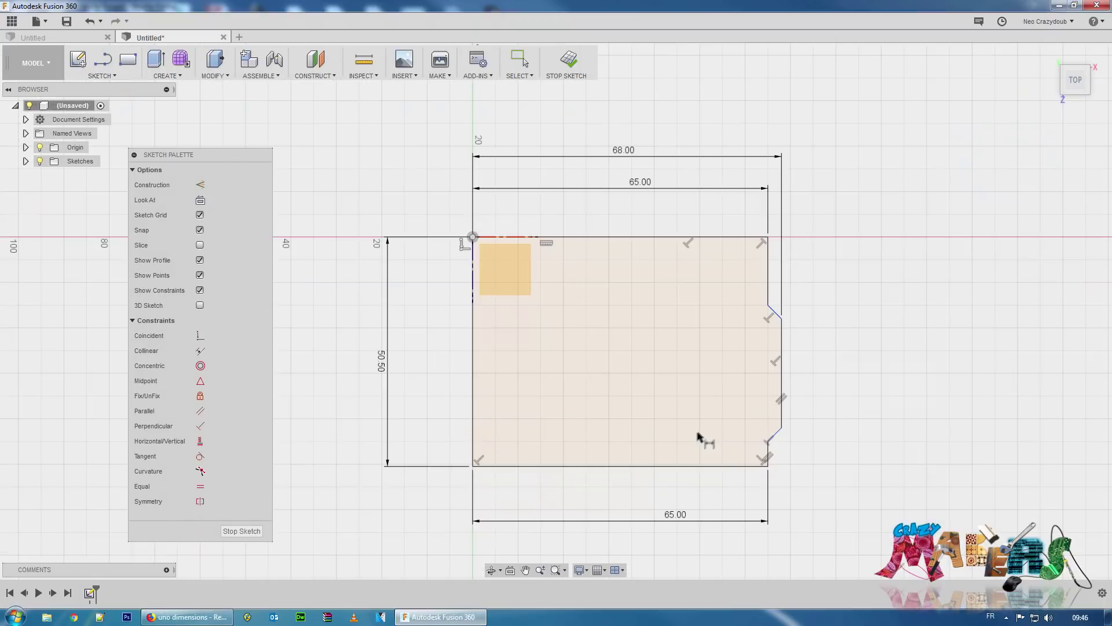
left_click(769, 453)
left_click(820, 457)
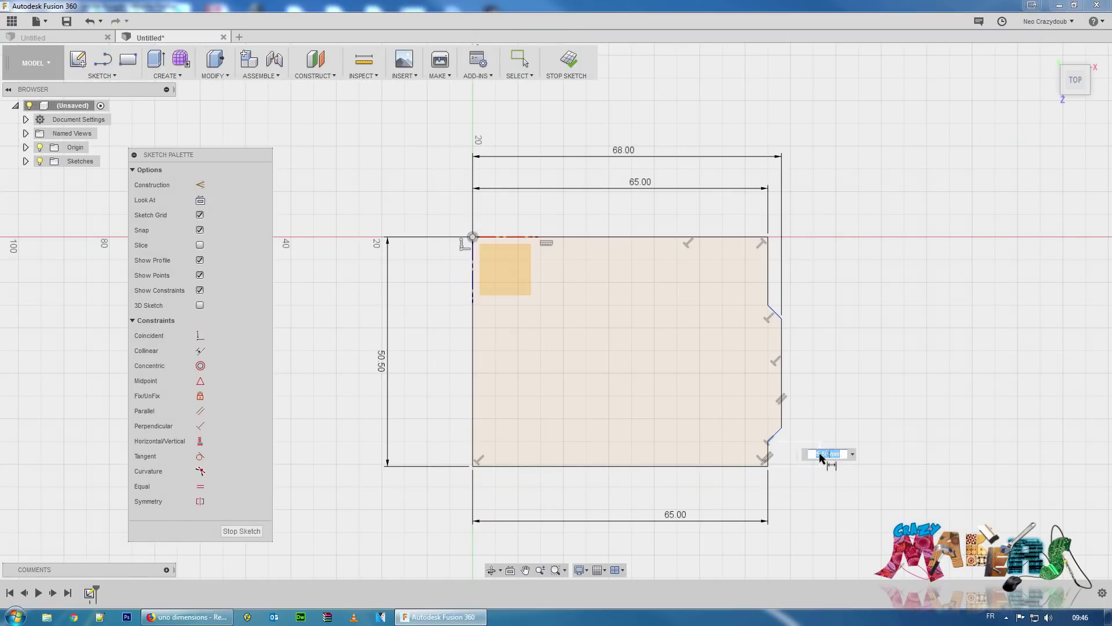
key("Return")
Dimension the vertical distance from the bottom edge to the tab's lower outer corner at 5 mm, following the reference drawing
left_click(441, 618)
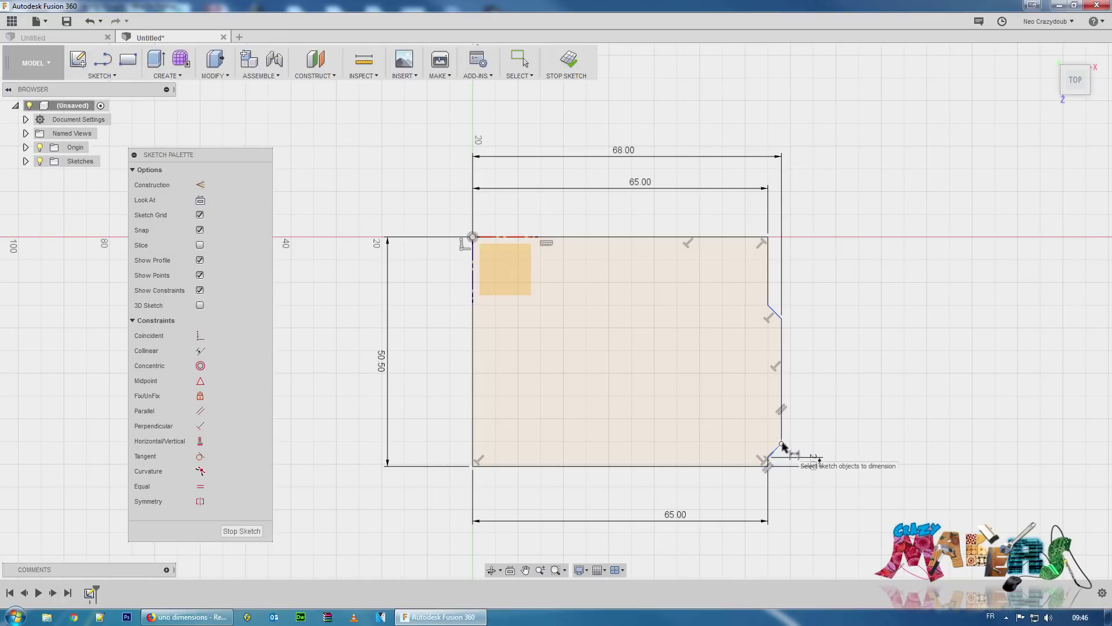
left_click(782, 445)
left_click(746, 466)
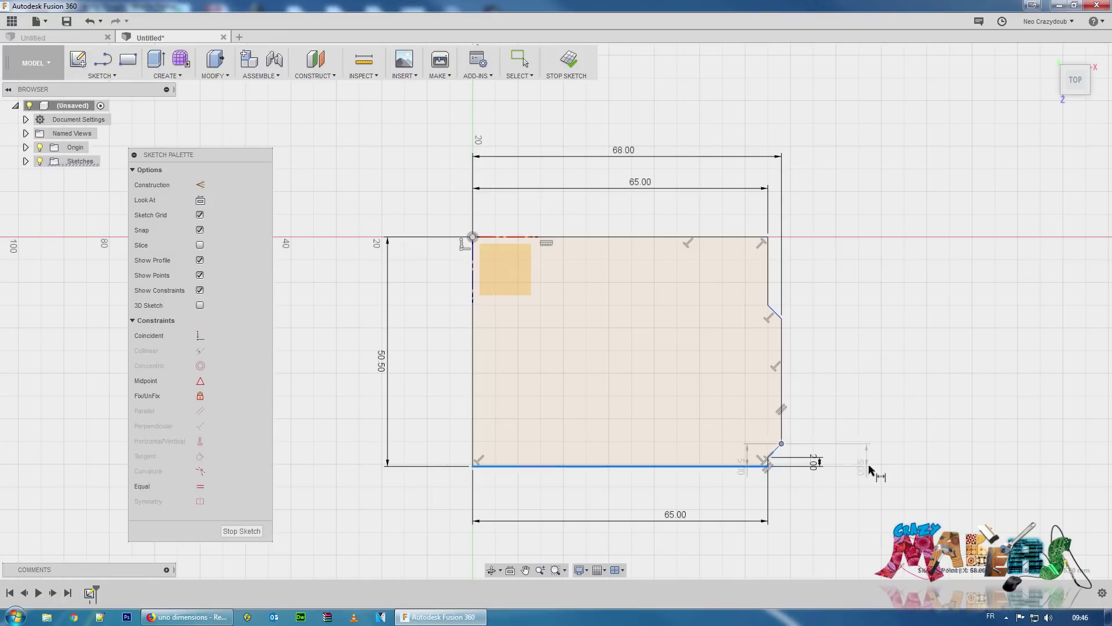
left_click(860, 464)
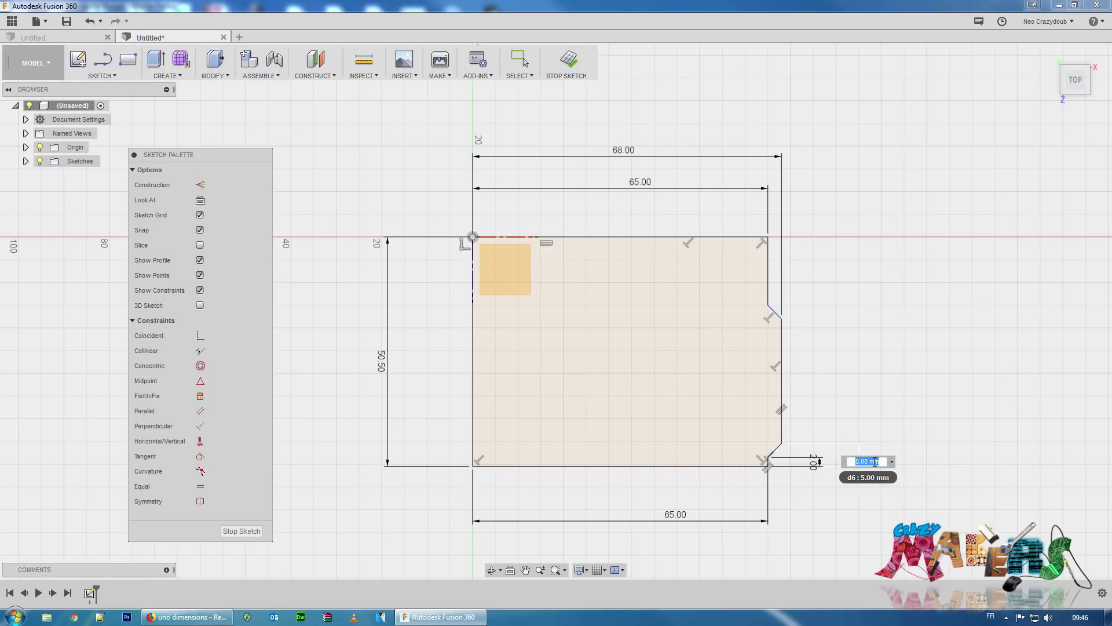
key("Return")
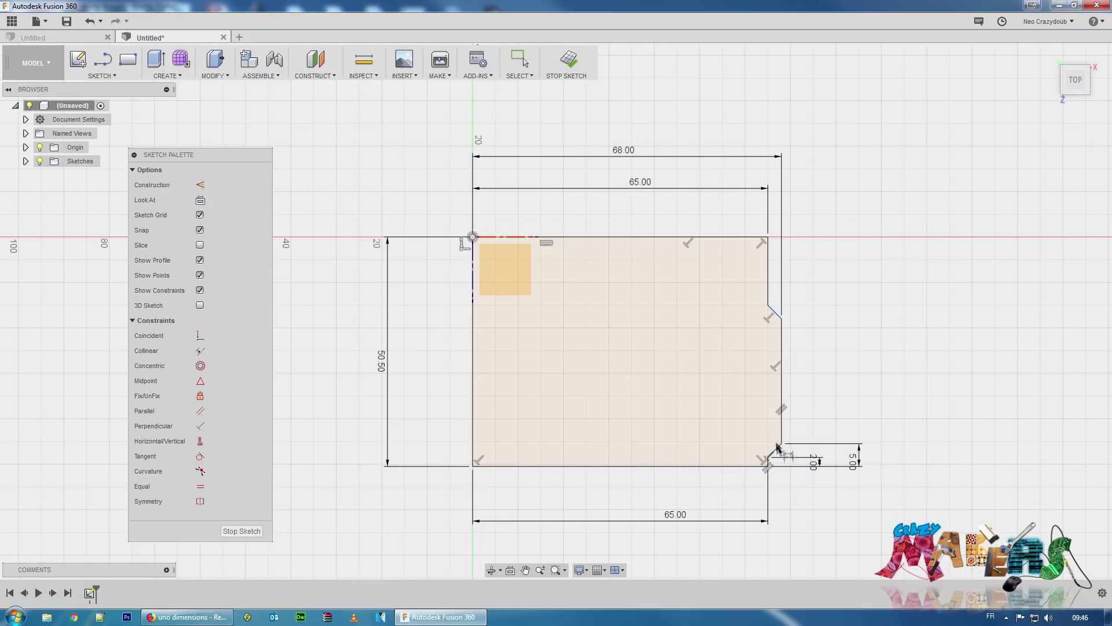
Dimension the vertical distance from the bottom edge to the tab's upper outer corner at 37 mm, following the reference drawing
left_click(457, 618)
left_click(749, 465)
left_click(781, 319)
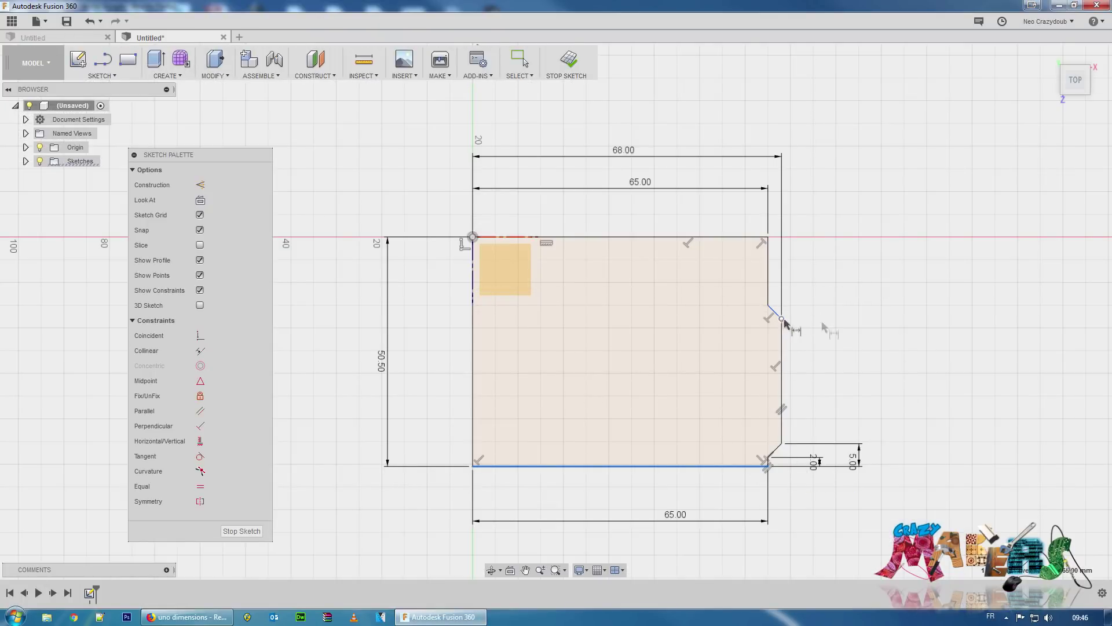
left_click(925, 365)
type("37")
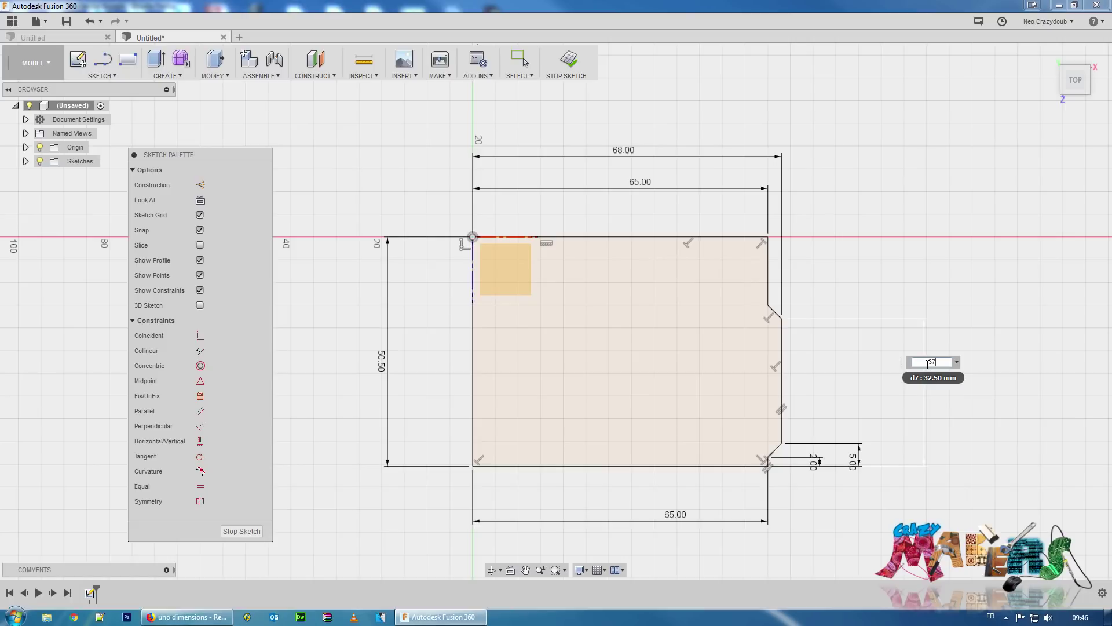
key("Return")
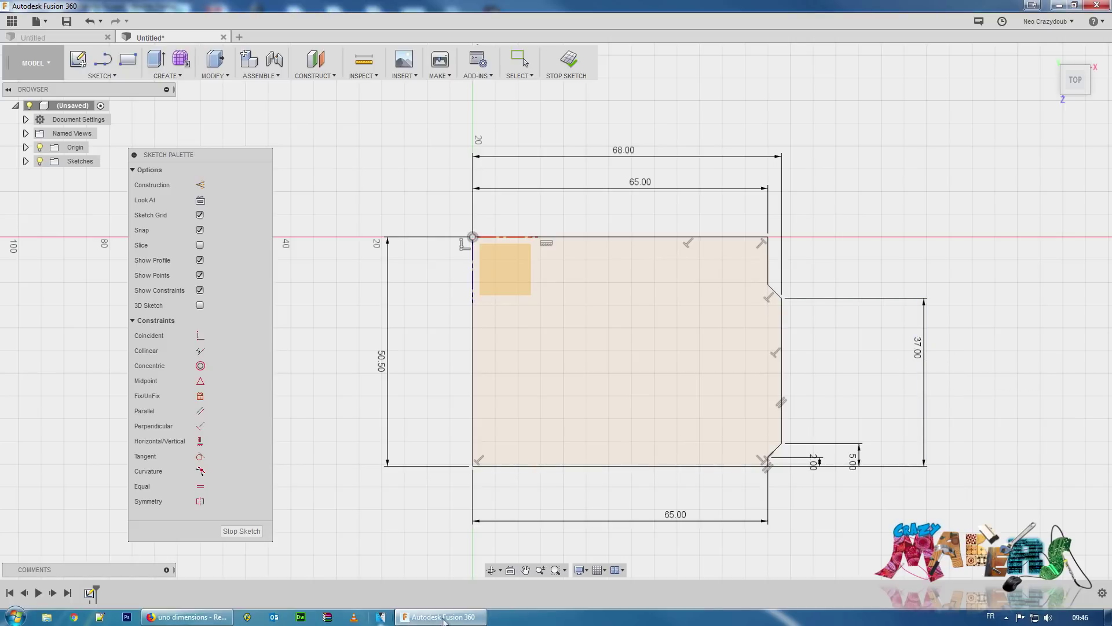
Try to dimension the vertical distance from the bottom edge to the inner corner above the tab, following the reference drawing in Firefox
left_click(191, 616)
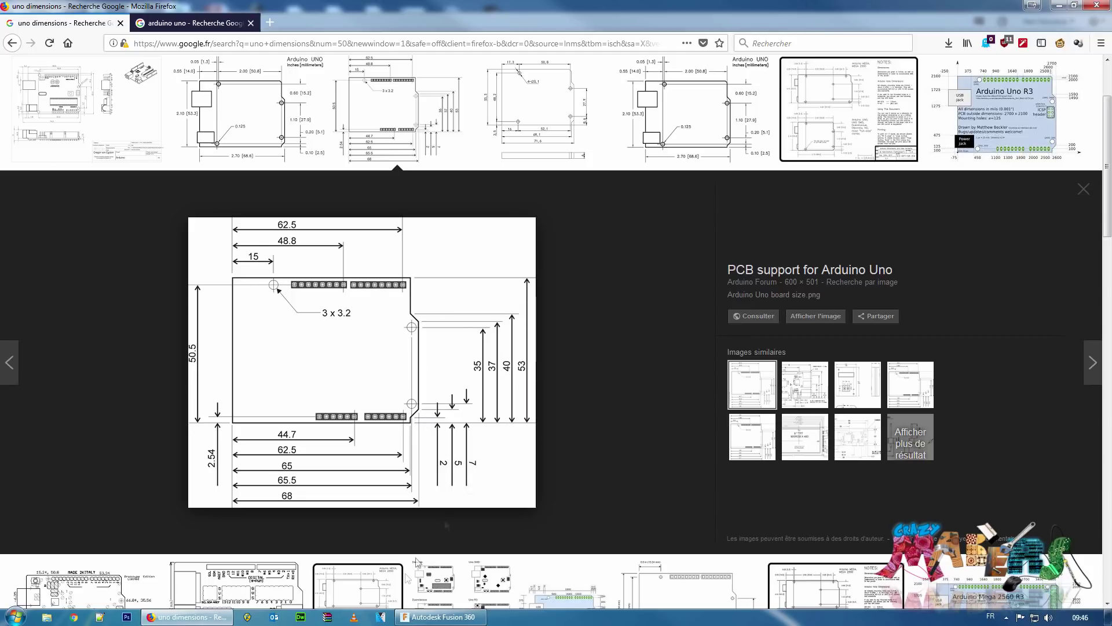
left_click(440, 616)
left_click(757, 465)
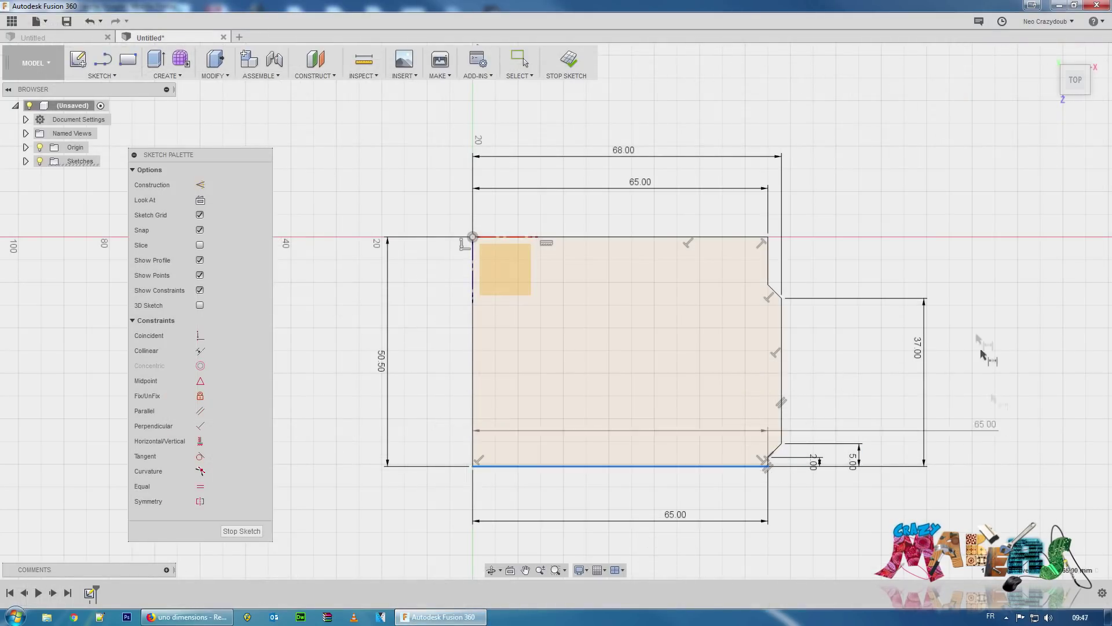
left_click(769, 286)
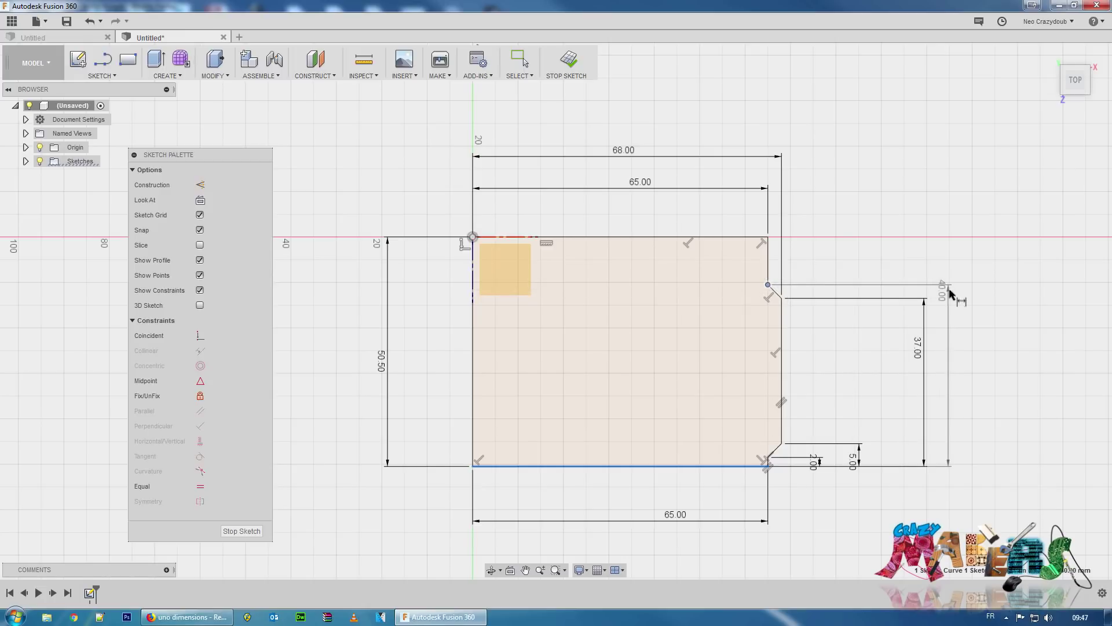
left_click(955, 385)
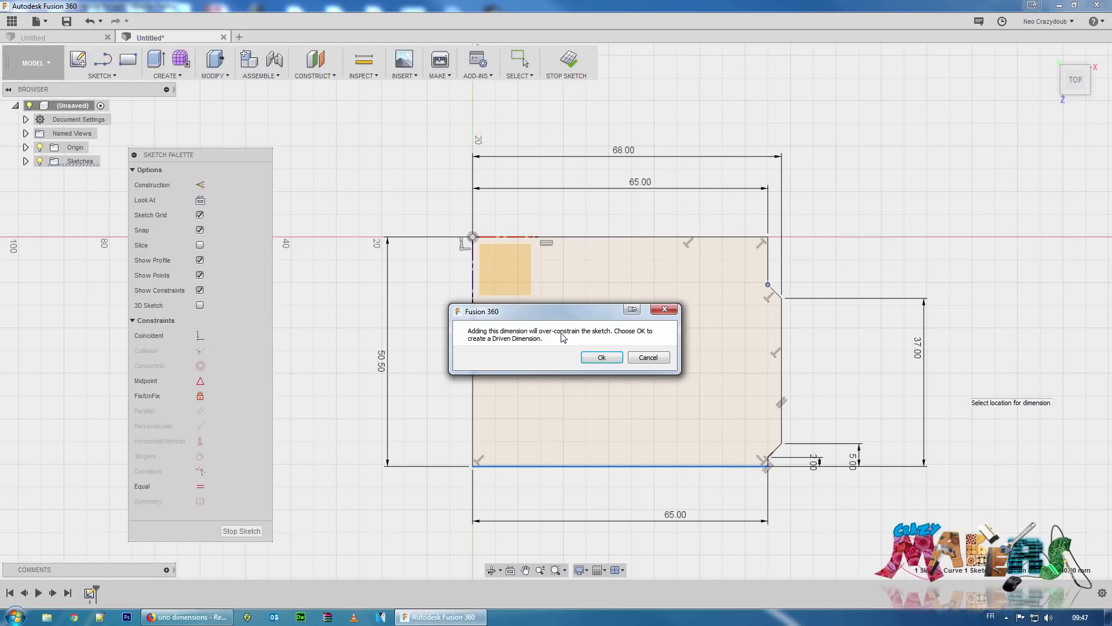
left_click(650, 358)
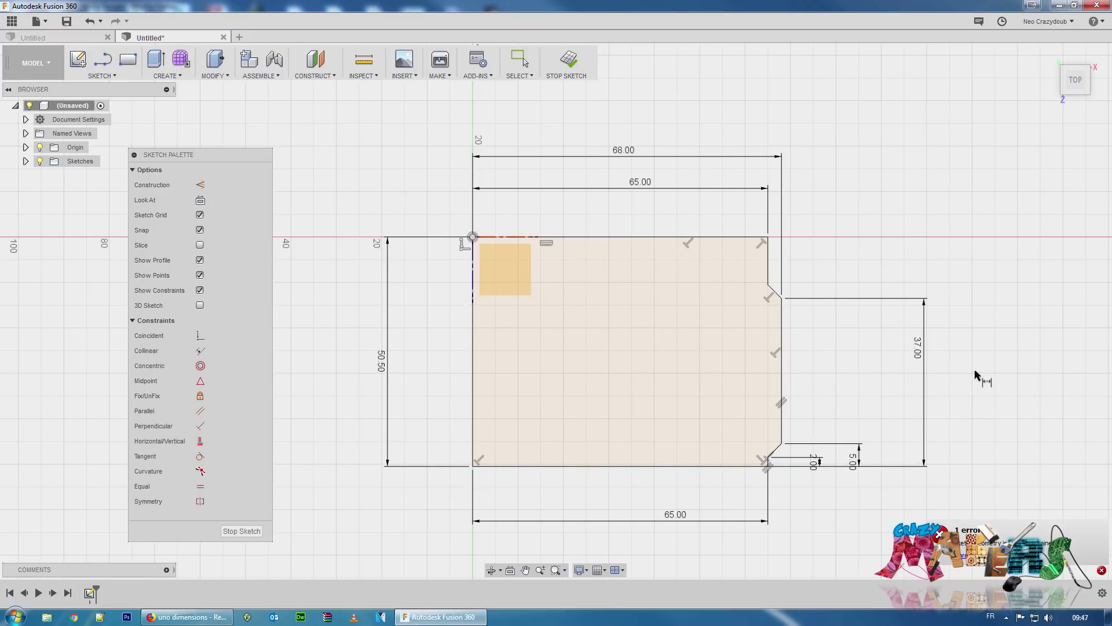
key("Escape")
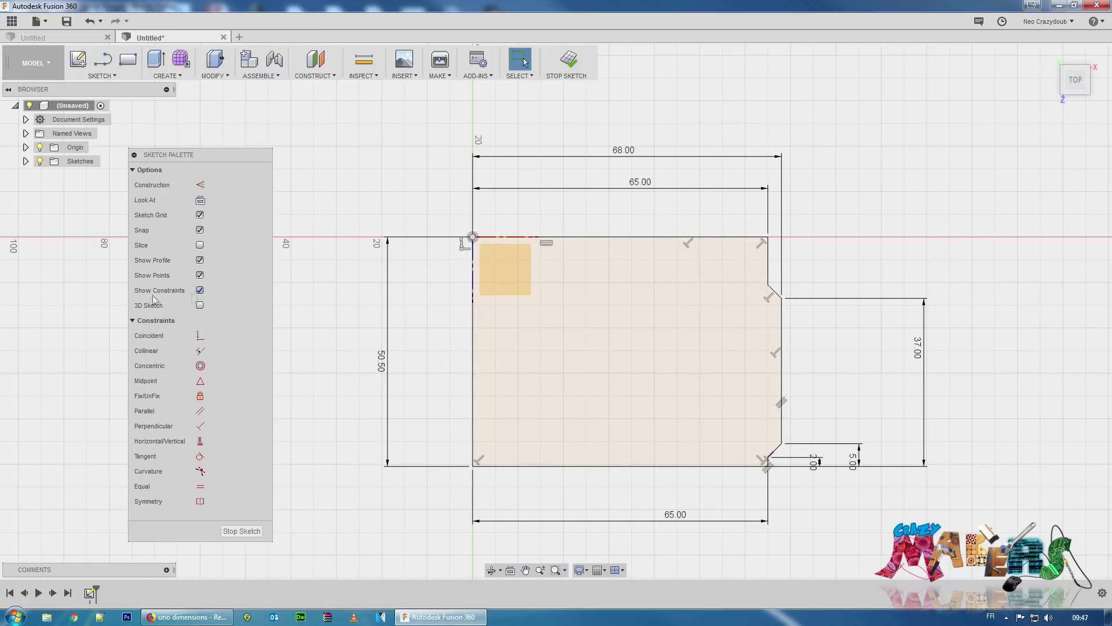
left_click(199, 290)
left_click(200, 290)
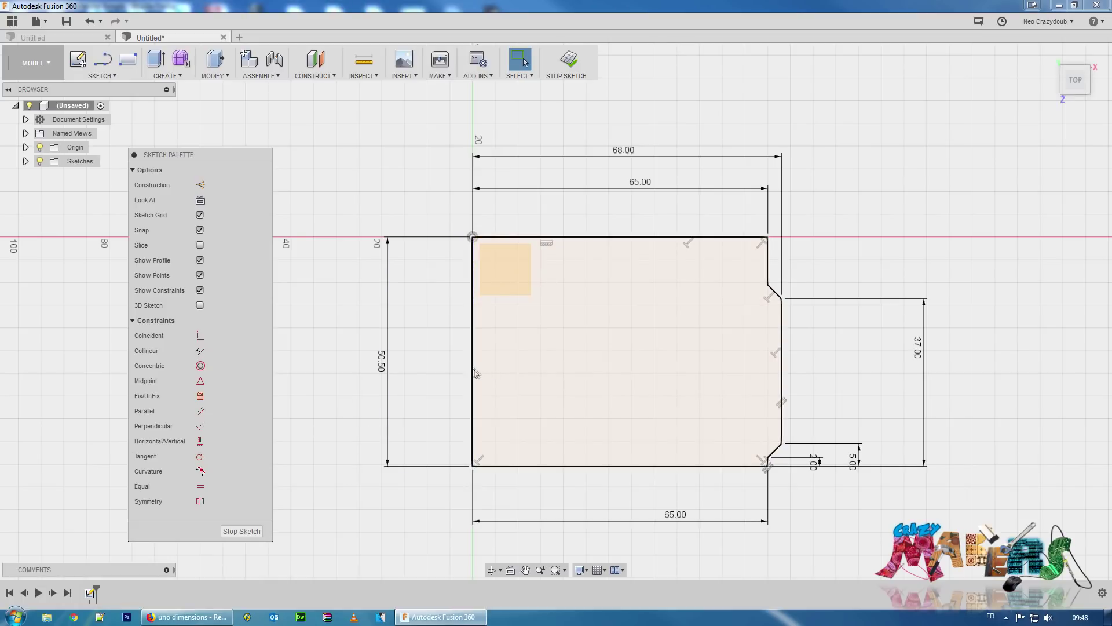
Offset the complete board outline outward by 0.25 mm using chain selection
left_click(111, 78)
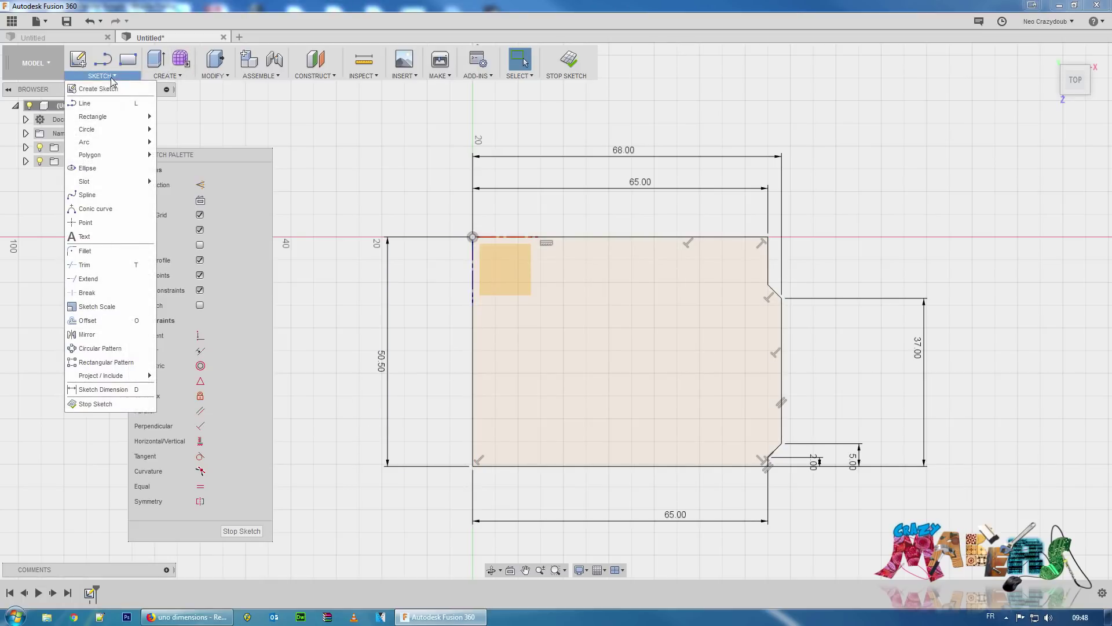
left_click(88, 321)
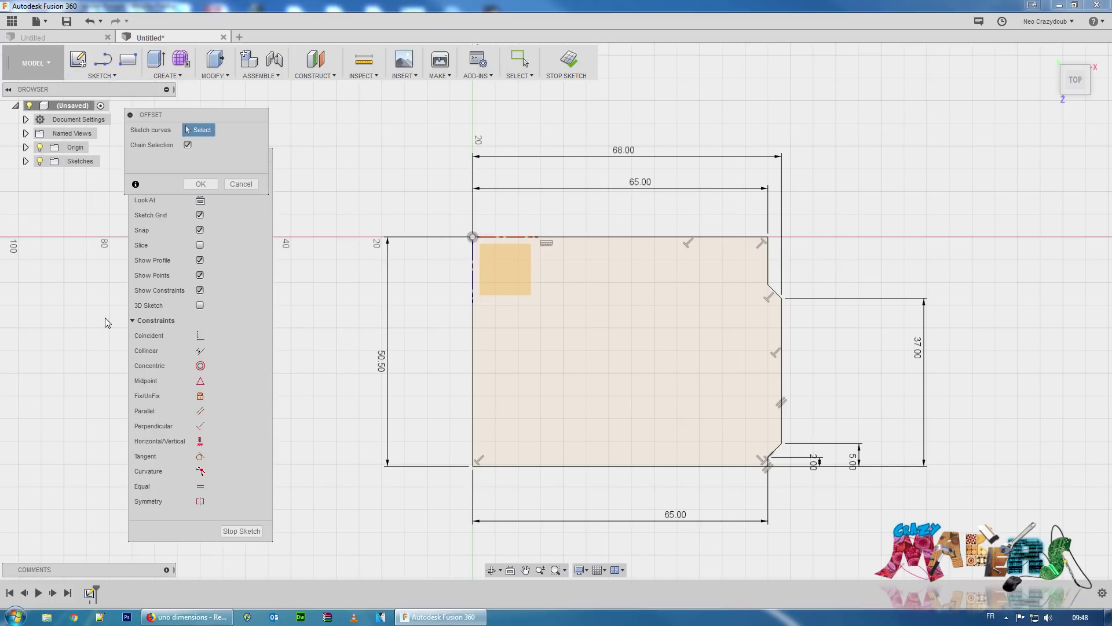
left_click(610, 241)
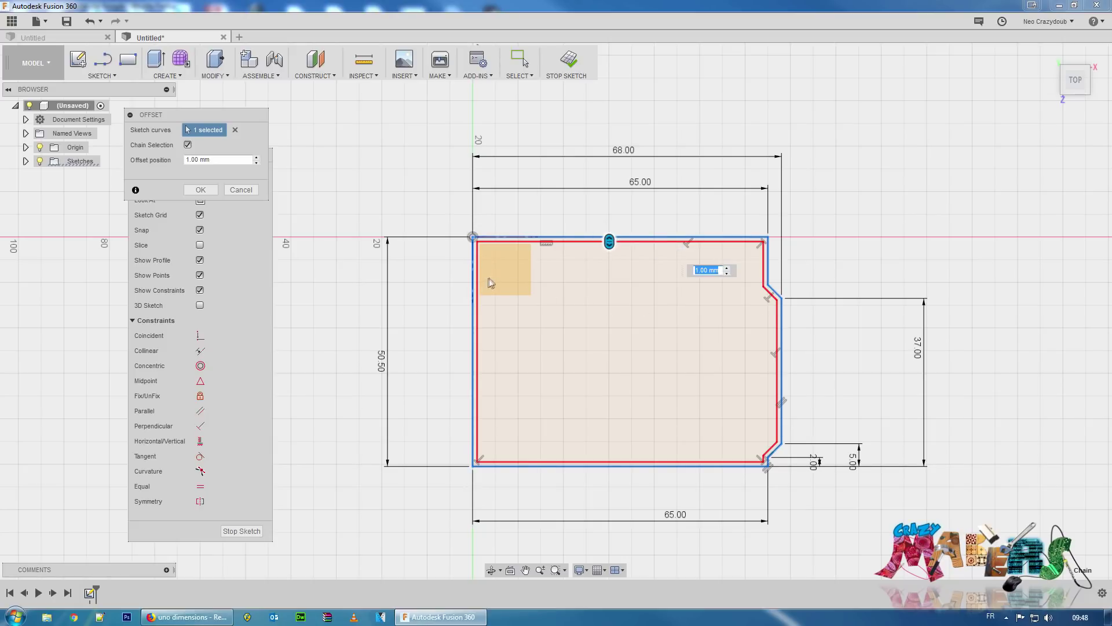
left_click_drag(224, 160, 41, 176)
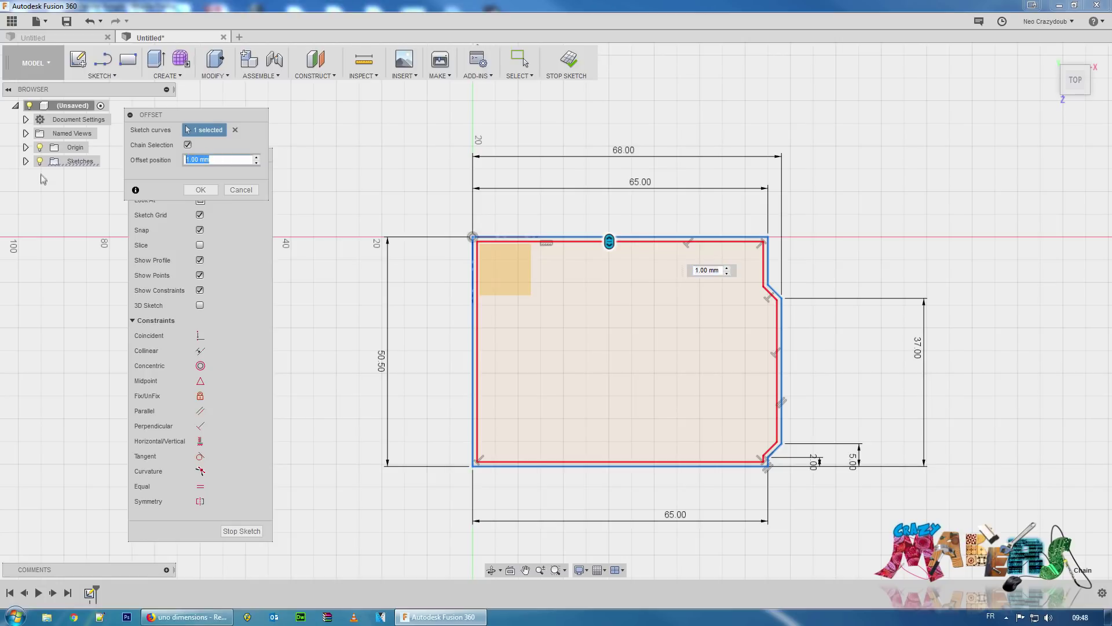
type("-1")
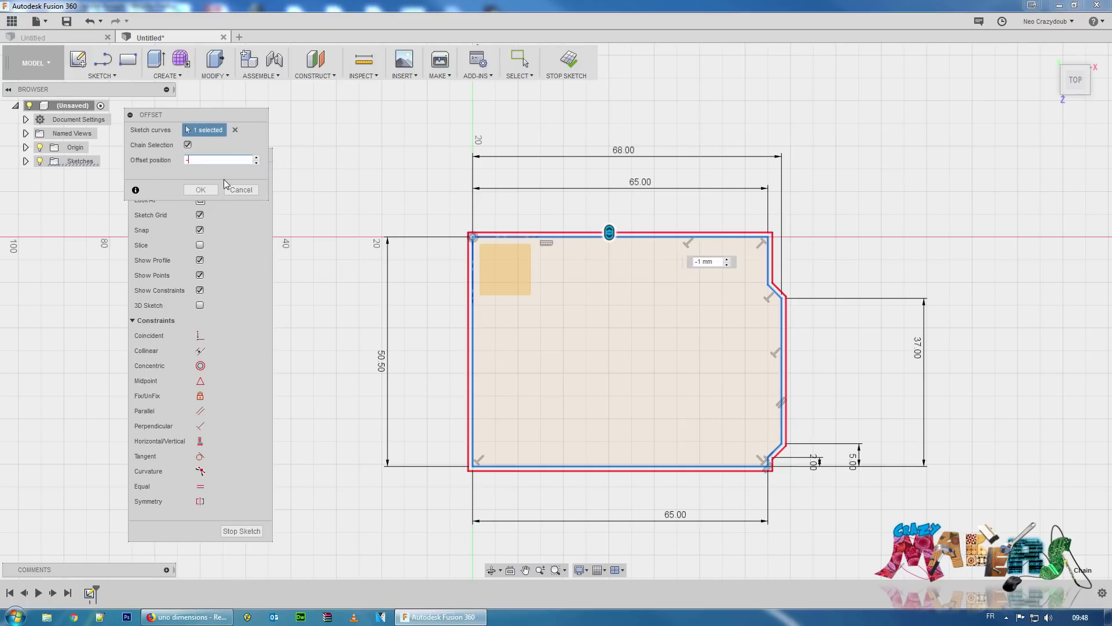
type("0.25")
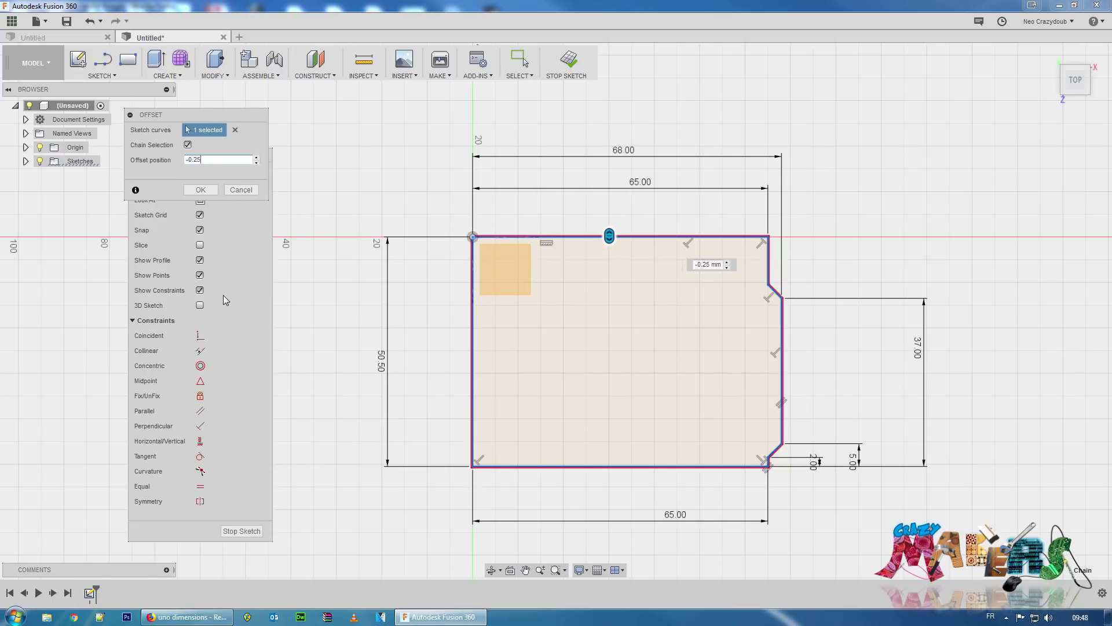
left_click(210, 190)
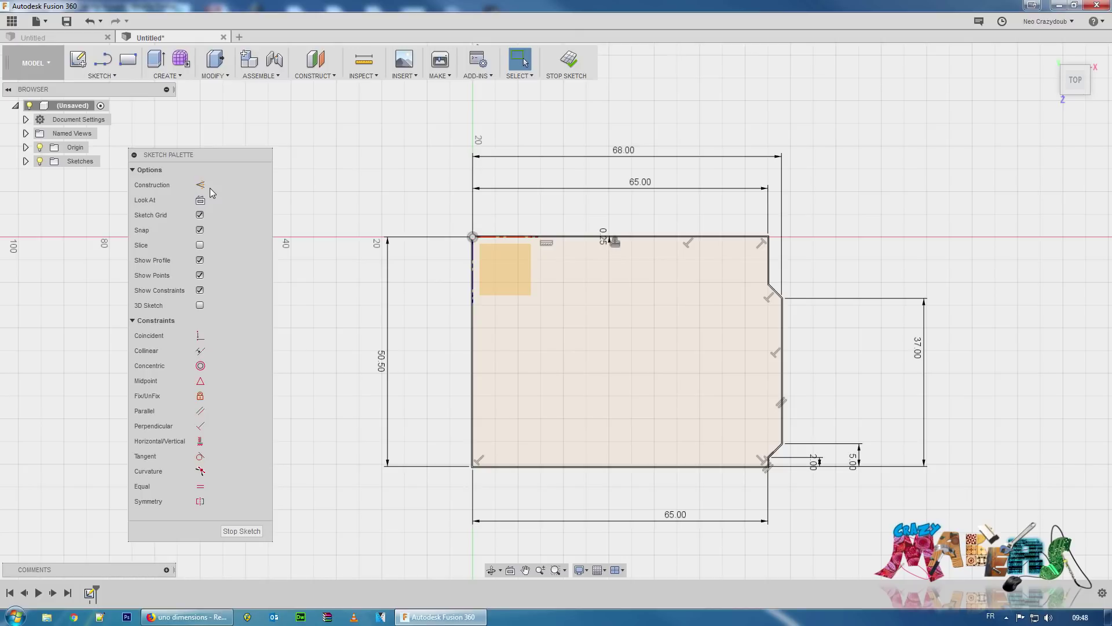
scroll(684, 244, "up", 2)
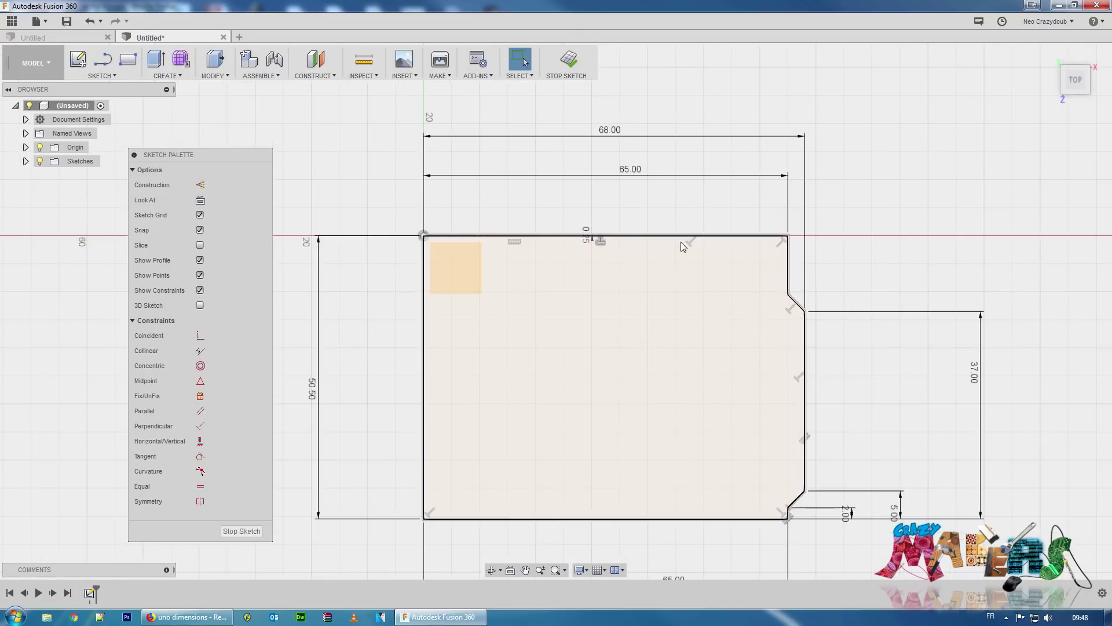
scroll(683, 246, "up", 2)
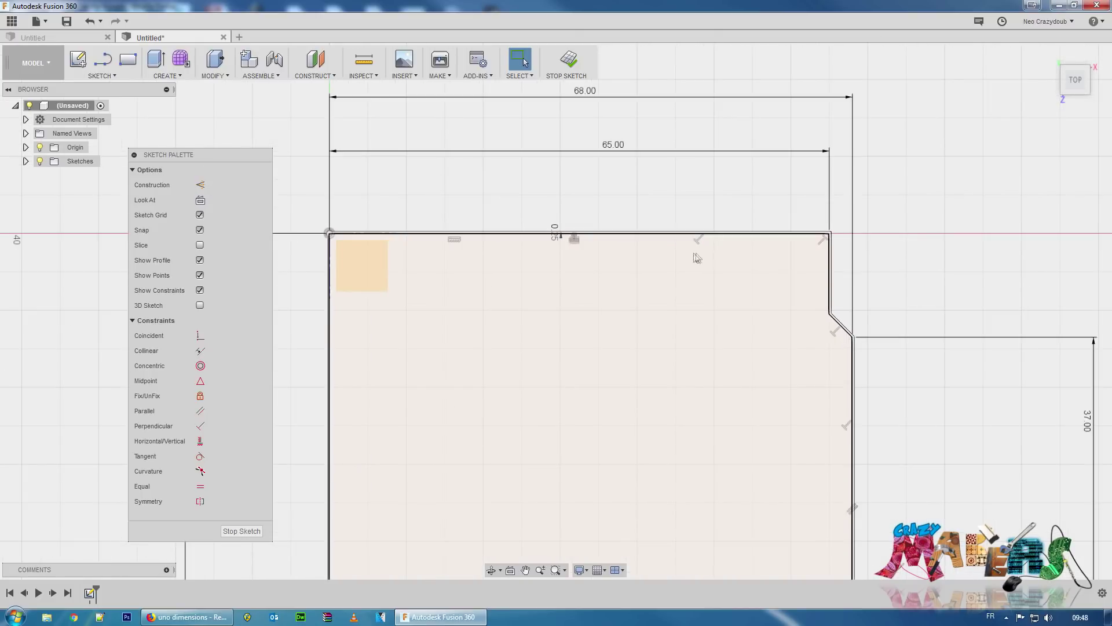
left_click(834, 290)
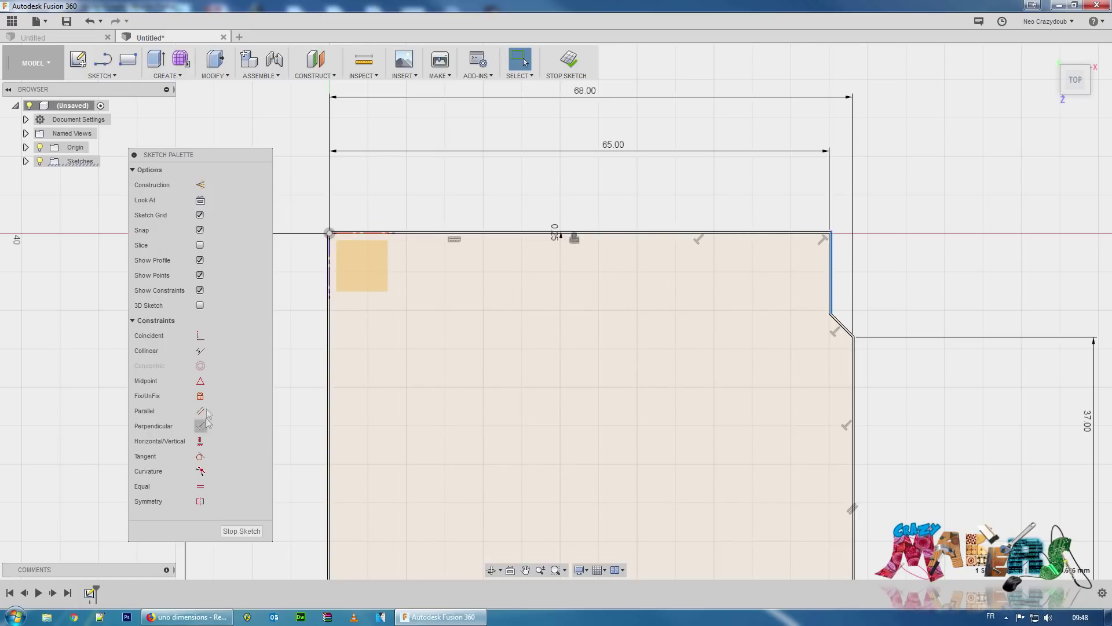
left_click(116, 76)
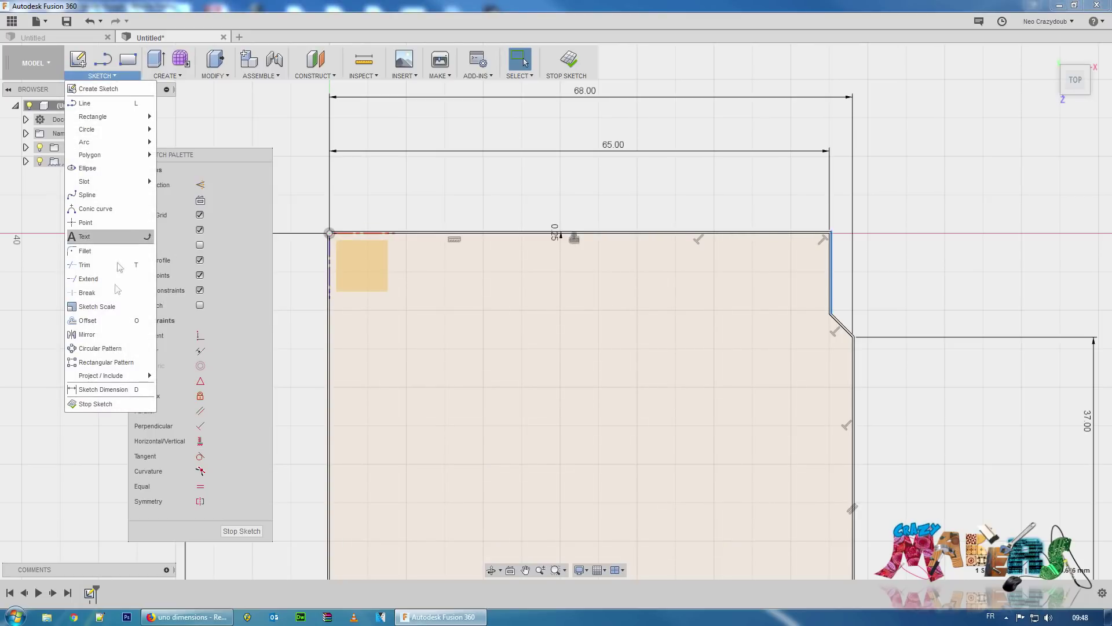
left_click(87, 321)
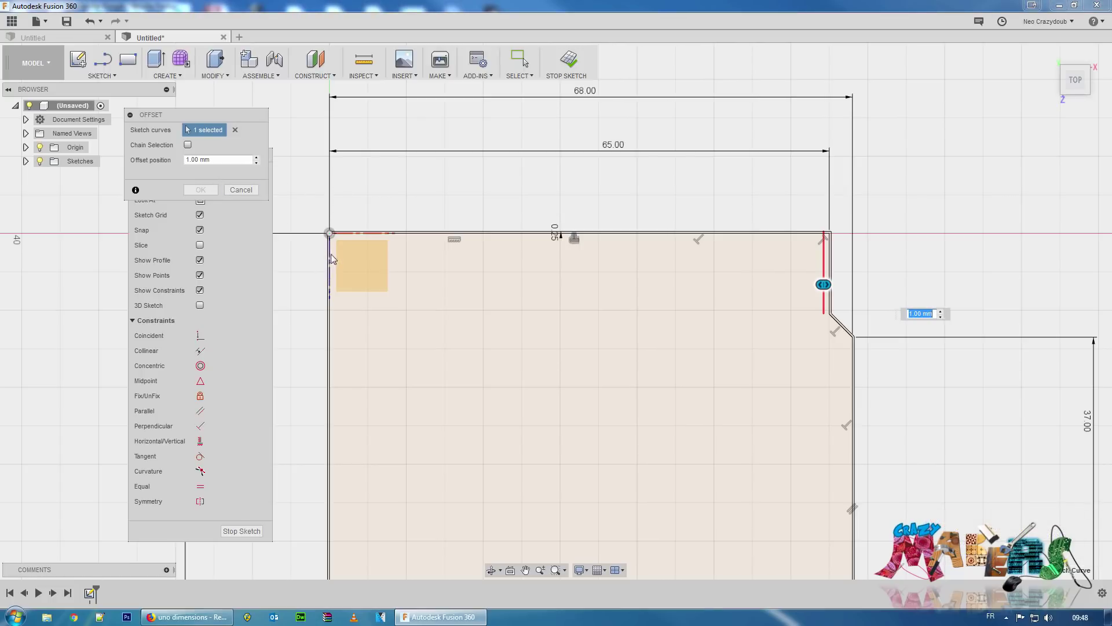
key("Escape")
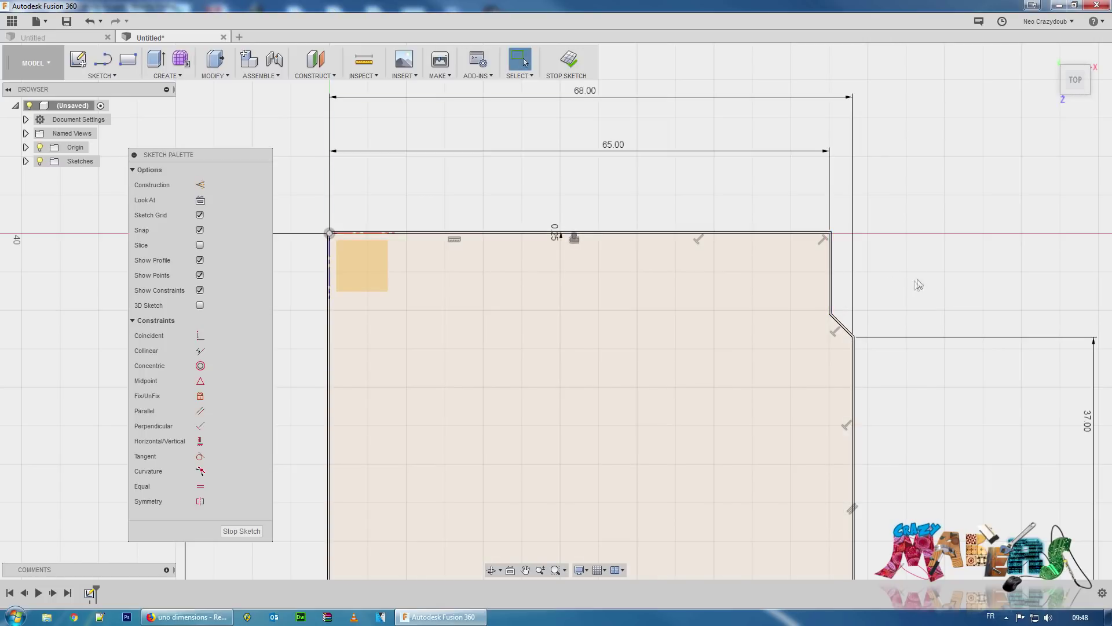
Try to offset the whole outer 0.25 mm offset outline outward by a further 2 mm
left_click(102, 75)
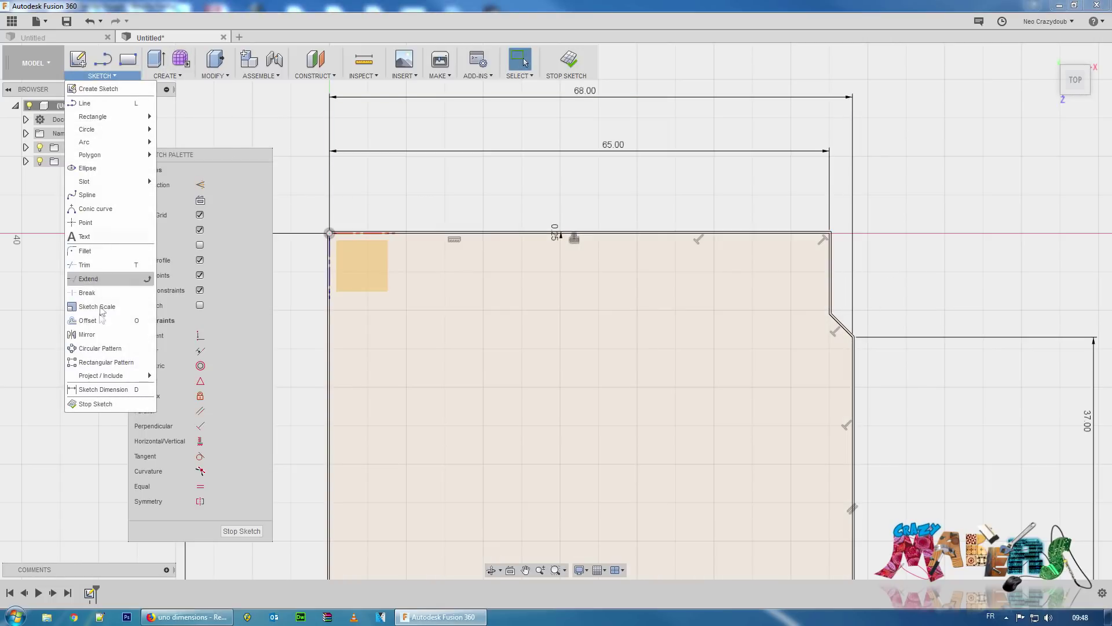
left_click(87, 320)
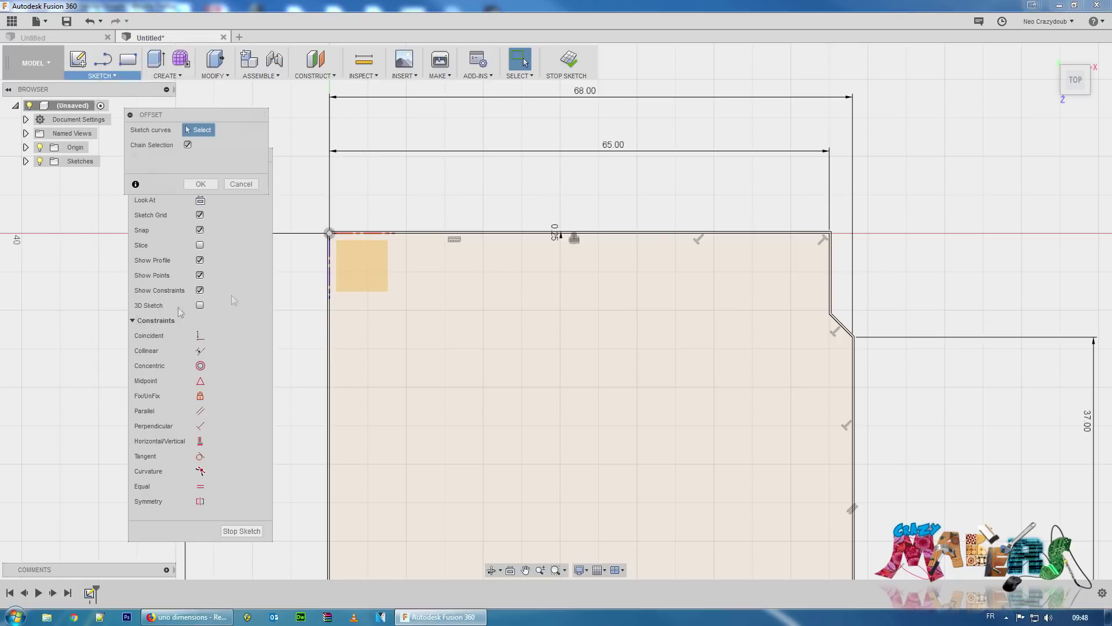
left_click(327, 273)
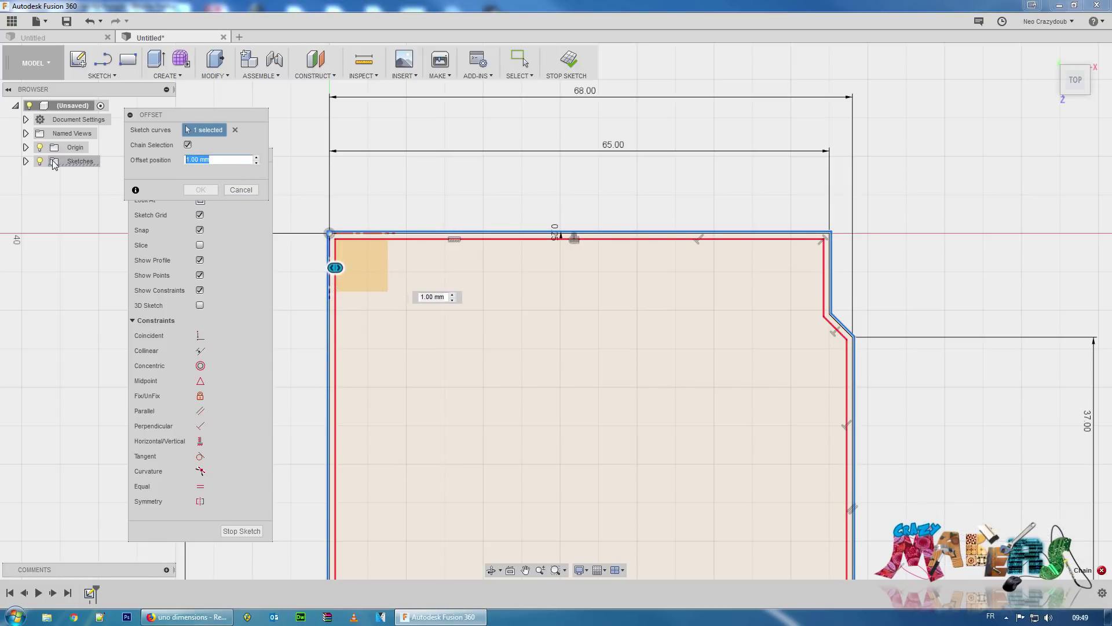
type("-2")
key("Return")
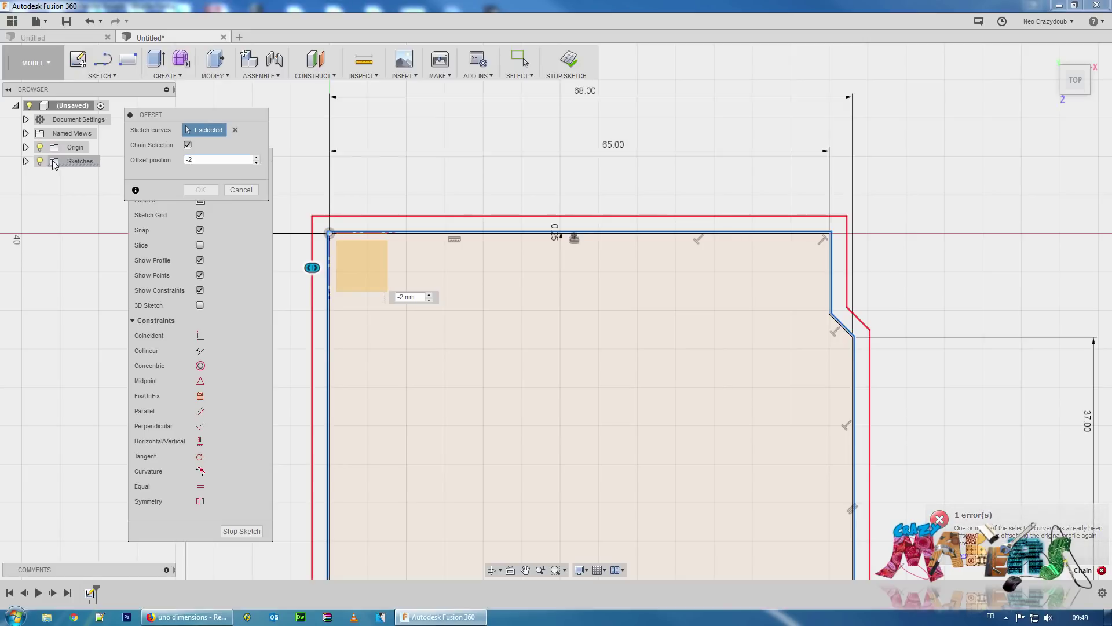
scroll(454, 272, "down", 4)
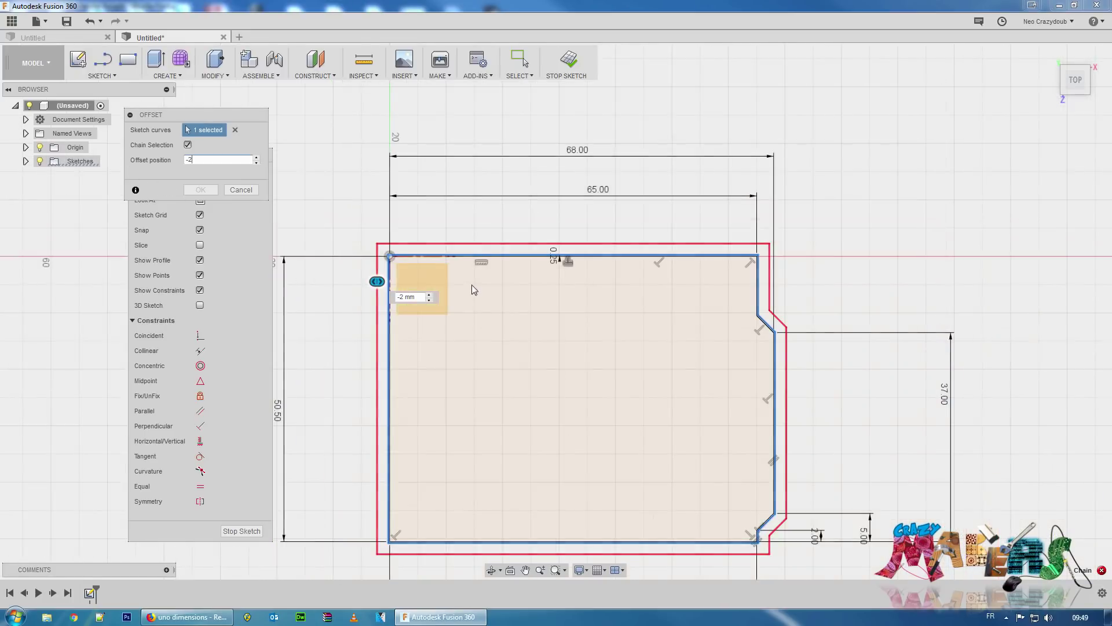
left_click(241, 190)
Offset the original board outline outward by 2.25 mm as a complete chain
scroll(404, 283, "up", 6)
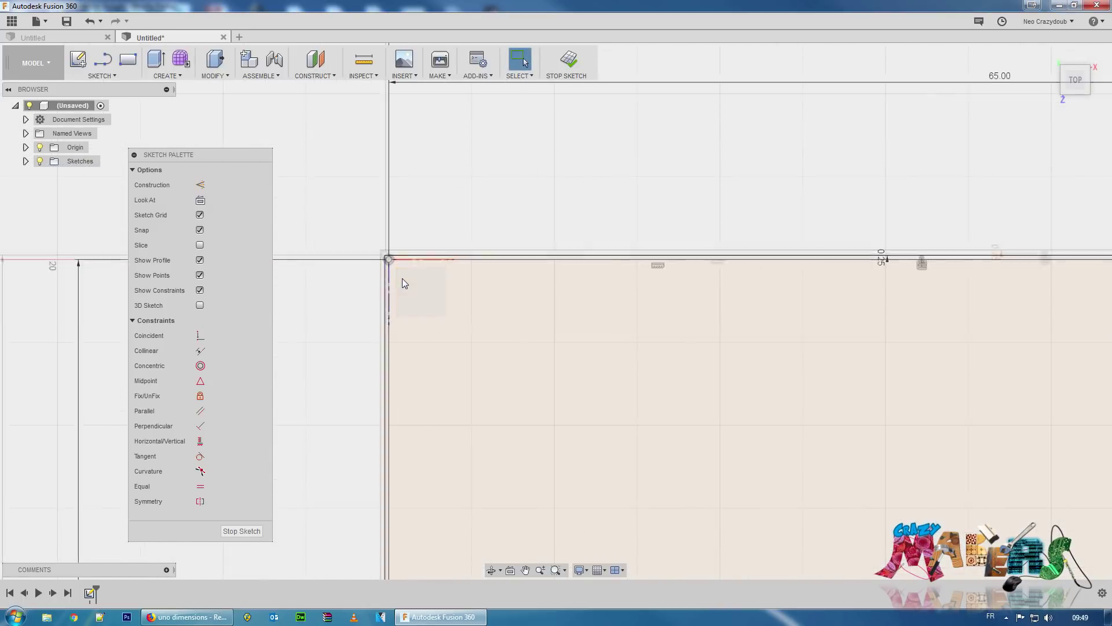
left_click(109, 75)
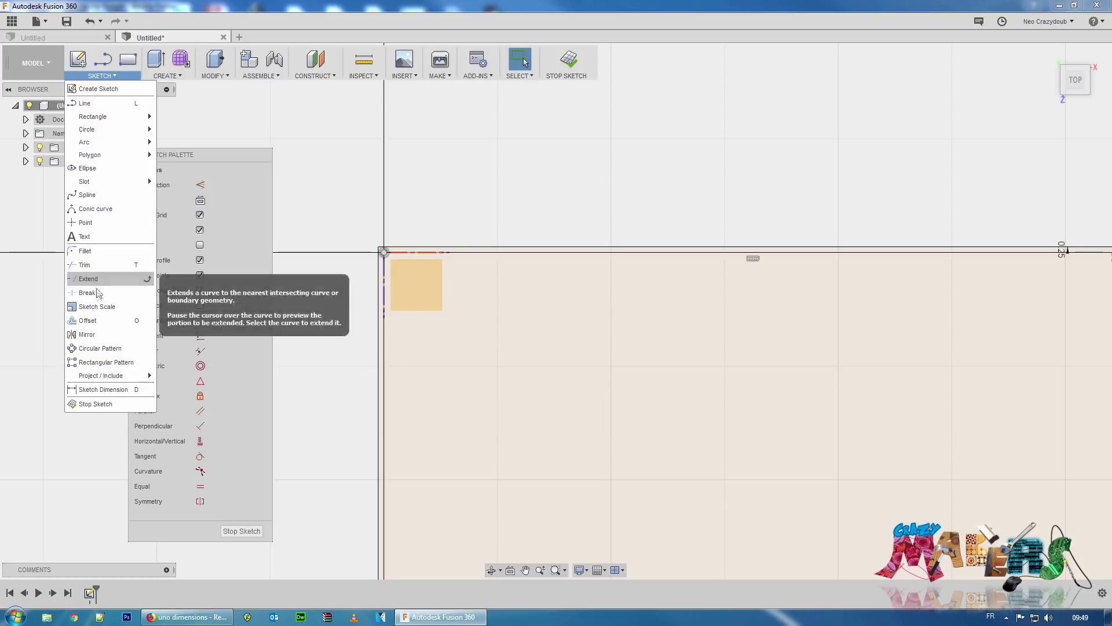
left_click(88, 320)
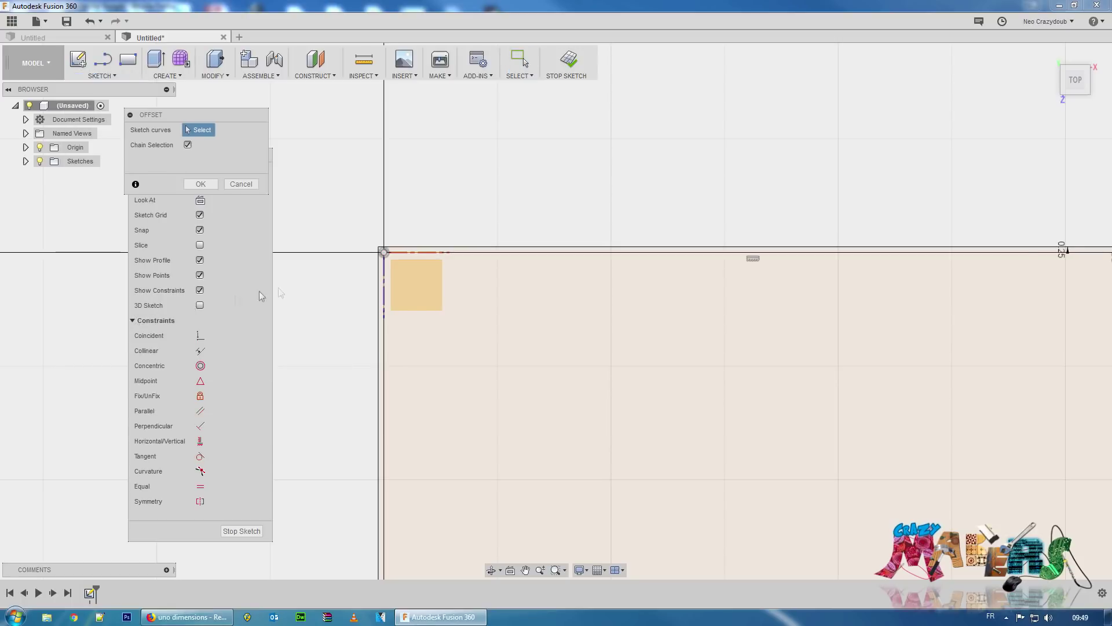
left_click(384, 350)
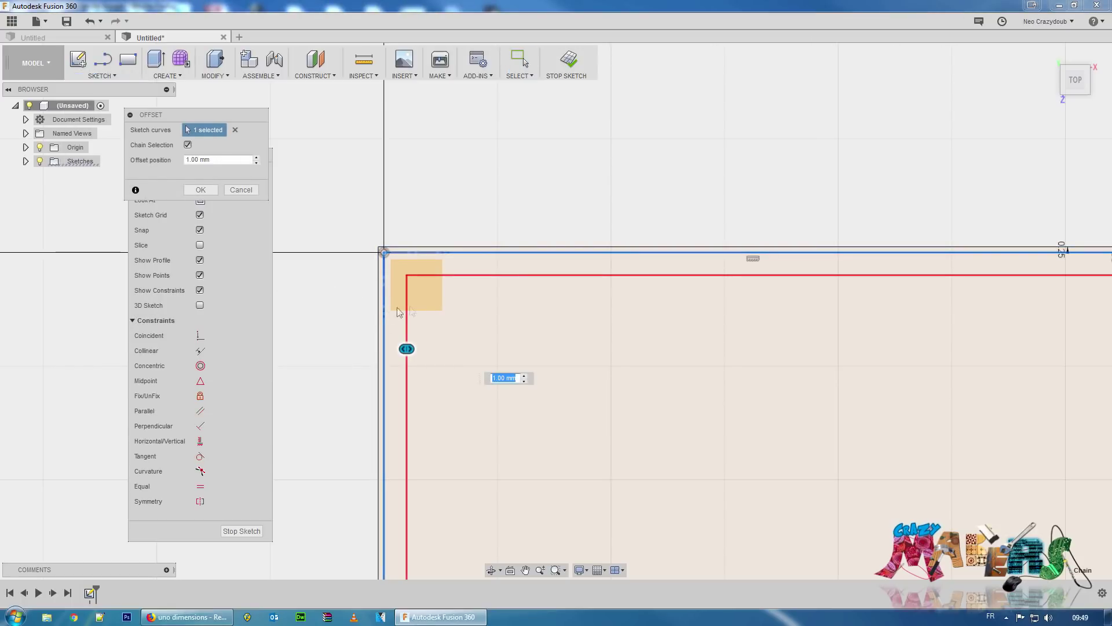
left_click(225, 160)
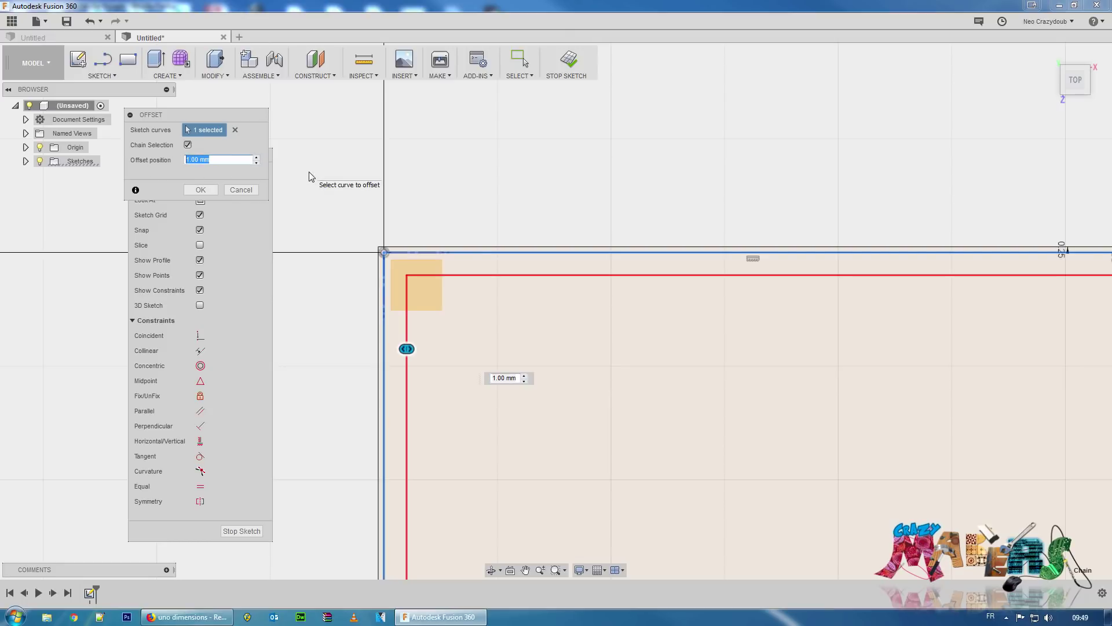
type("-2.25")
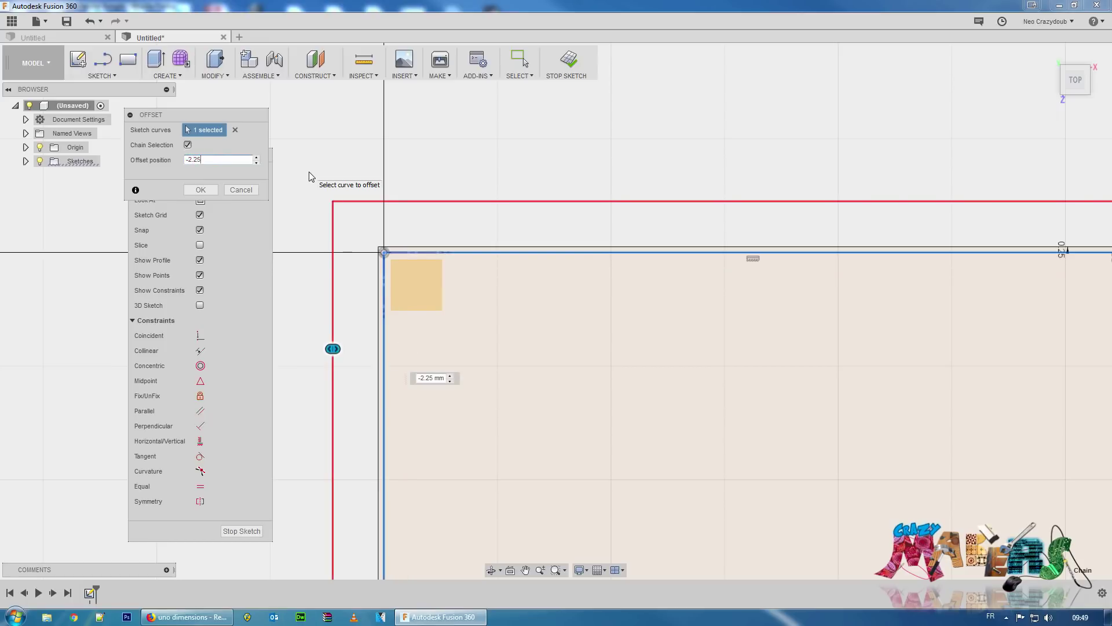
left_click(193, 191)
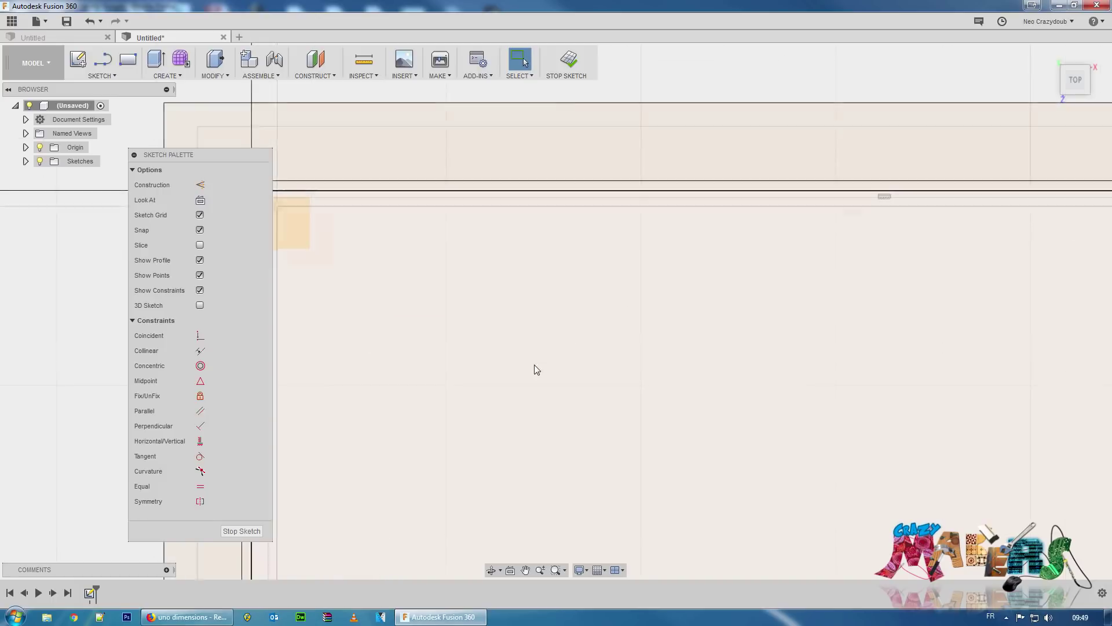
Finish the sketch containing the board outline and its two offset outlines
scroll(623, 484, "down", 2)
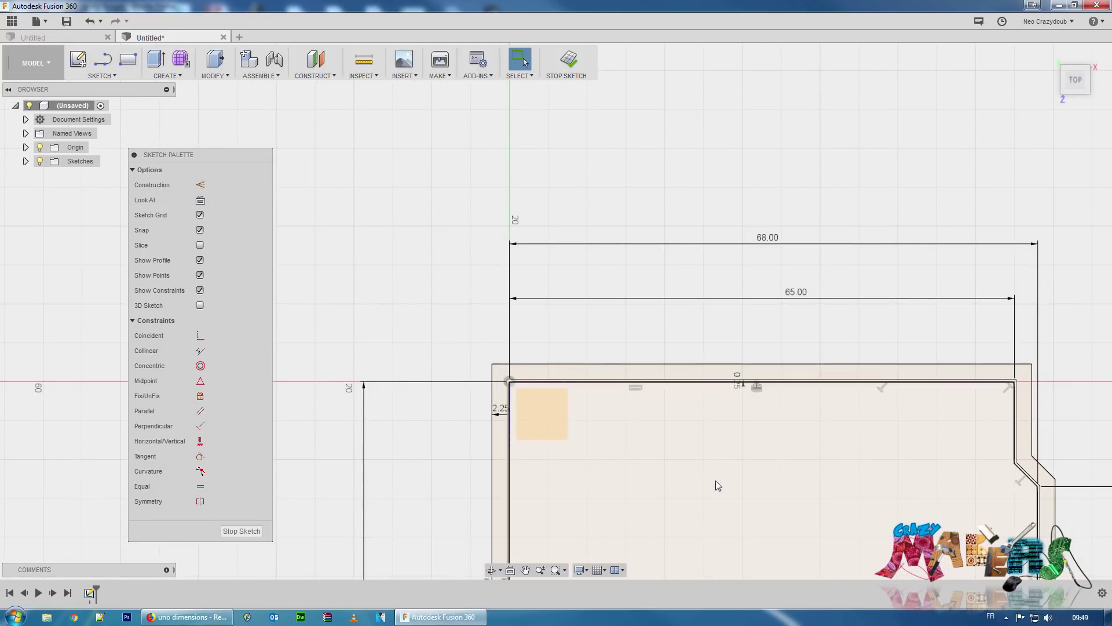
mouse_move(719, 486)
middle_mouse_down()
mouse_move(579, 279)
mouse_move(571, 232)
middle_mouse_up()
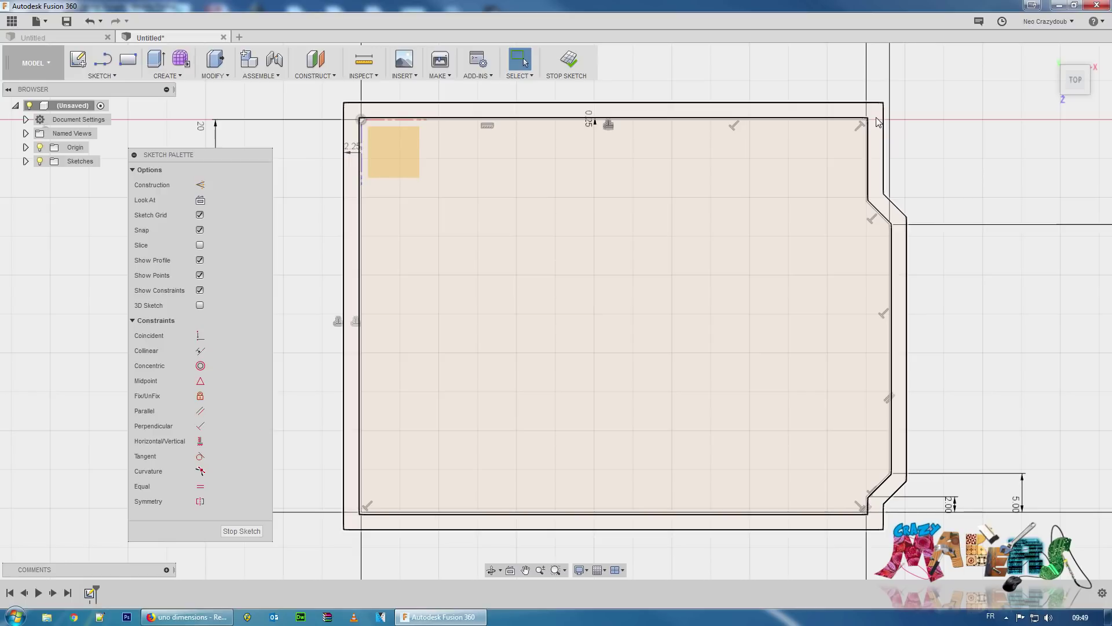
left_click(255, 534)
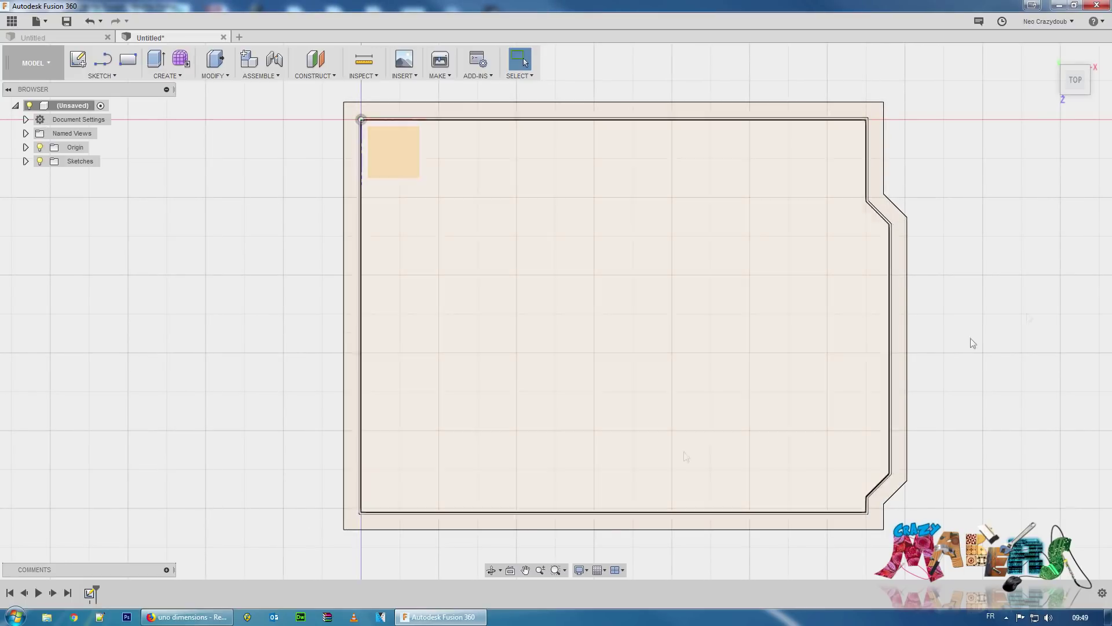
Extrude the ring between the 0.25 mm and 2.25 mm offset outlines upward 4 mm as a new body
middle_click_drag(1078, 84, 924, 352, "shift")
left_click(909, 303)
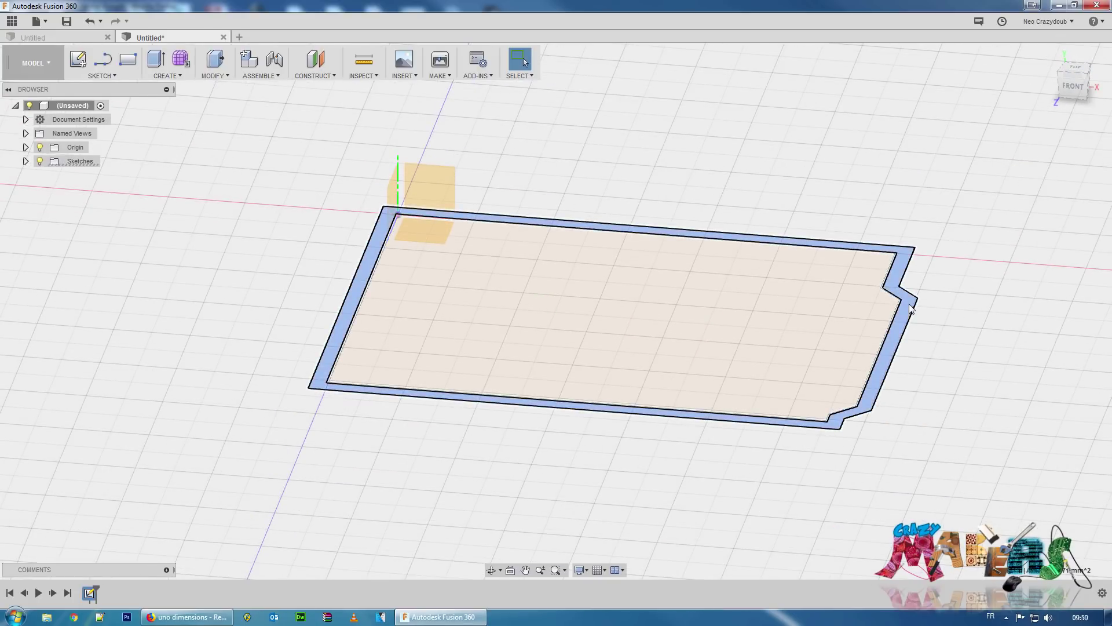
left_click(957, 365)
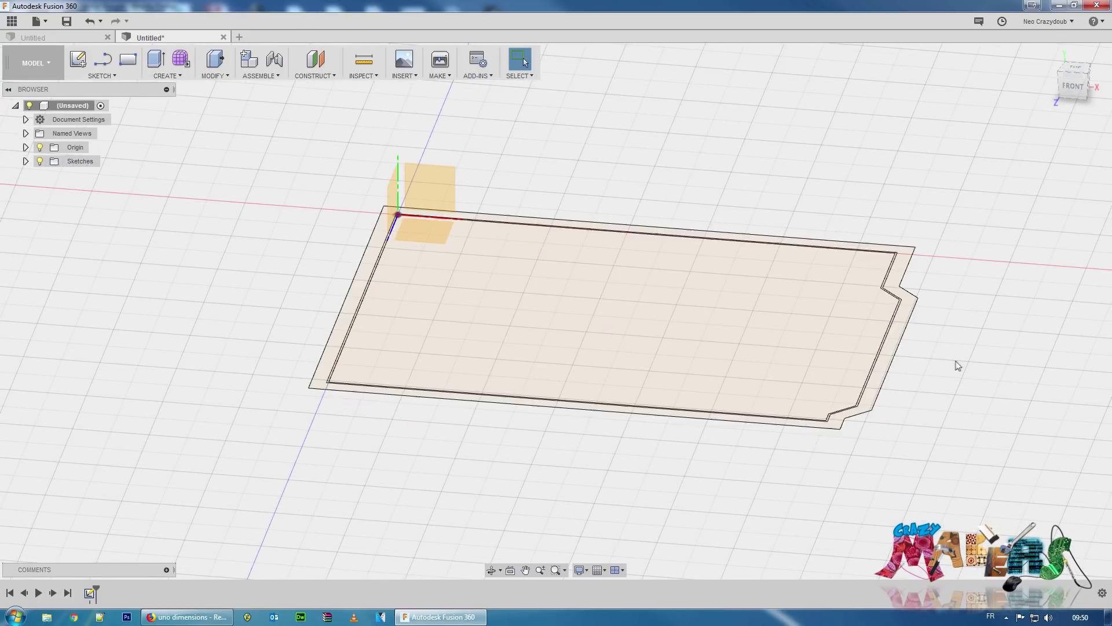
key("q")
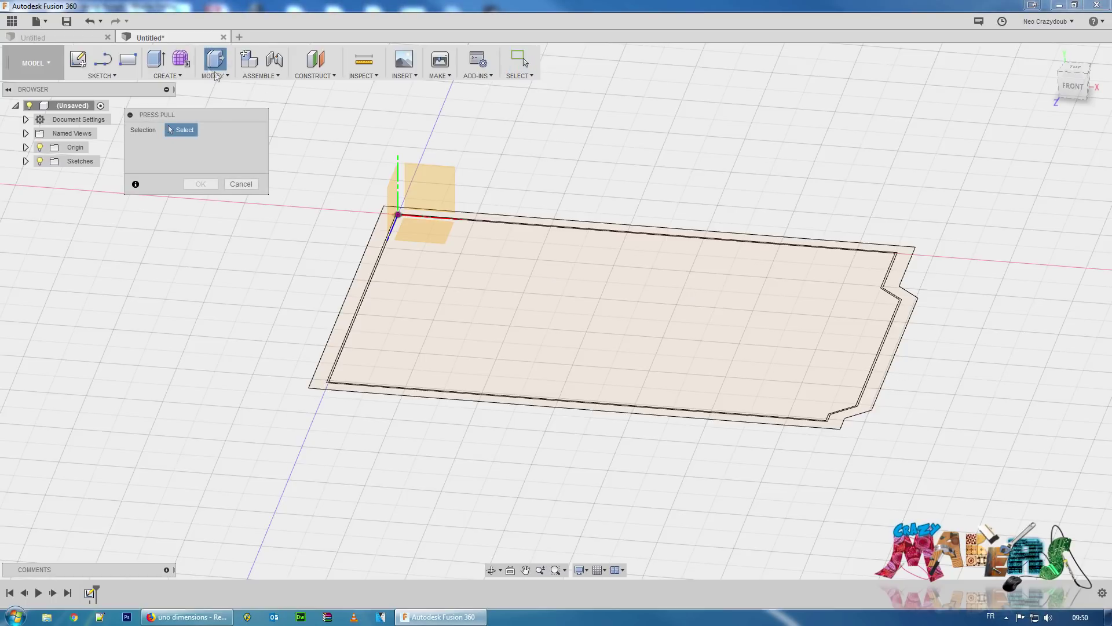
left_click(225, 77)
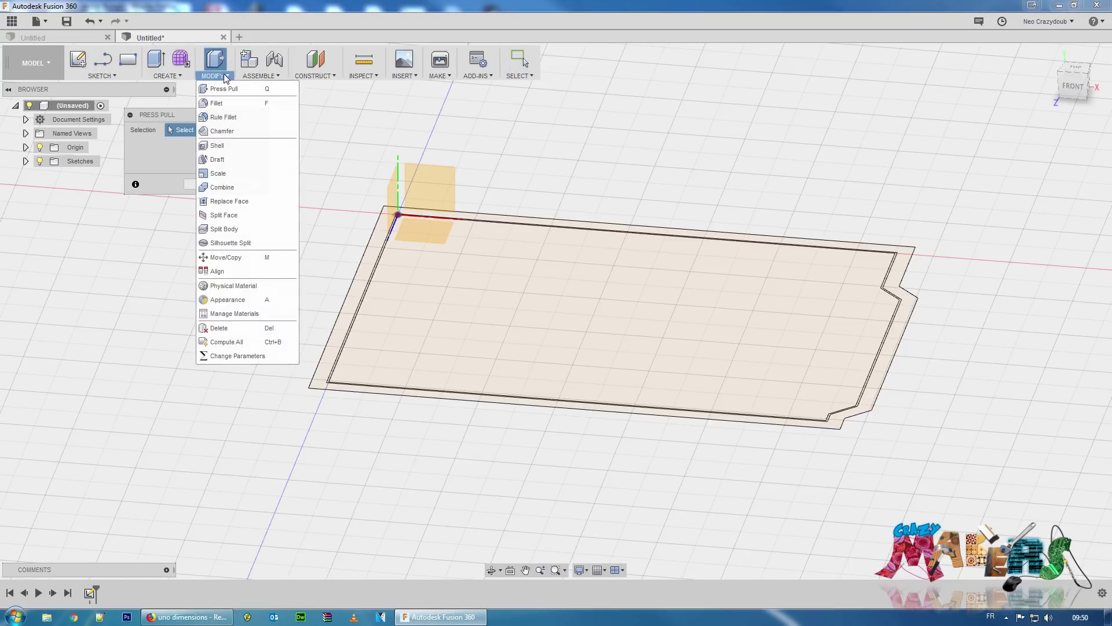
left_click(986, 210)
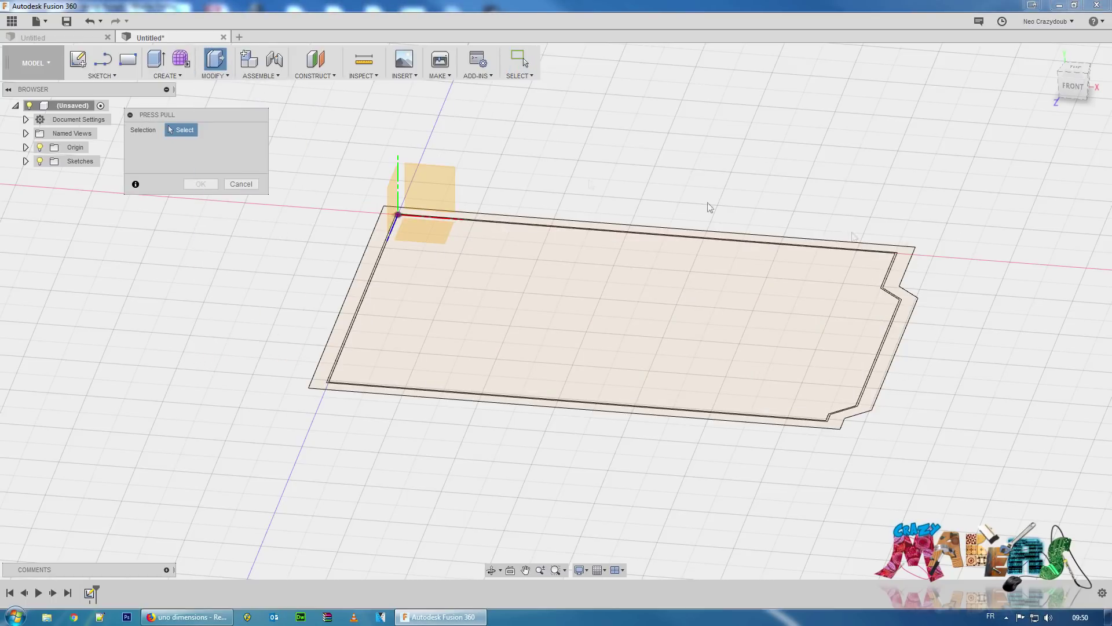
left_click(378, 256)
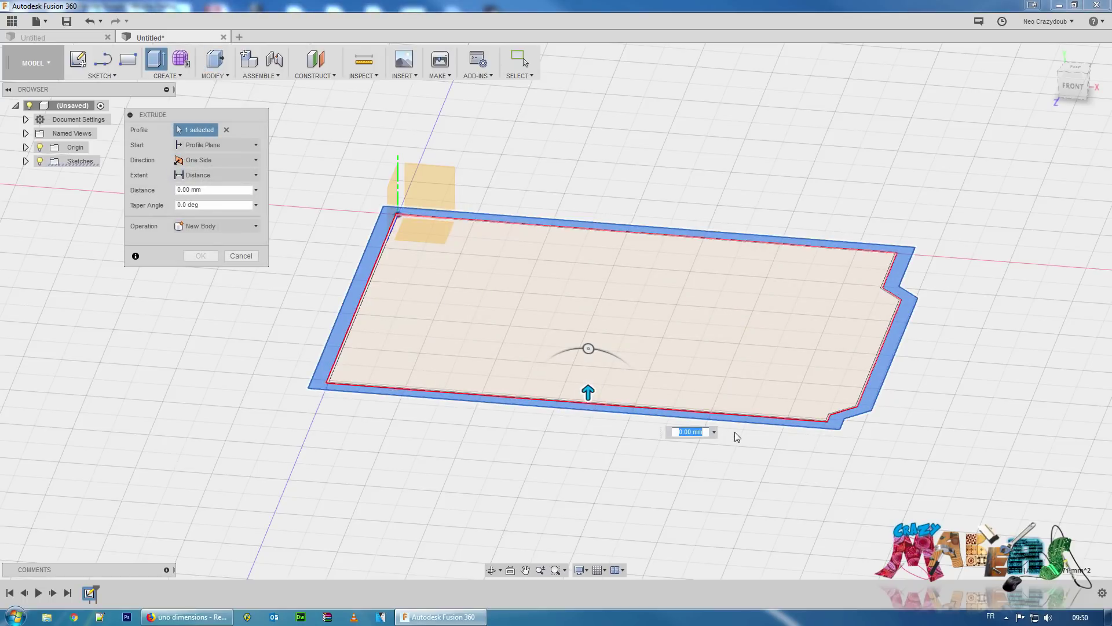
type("4")
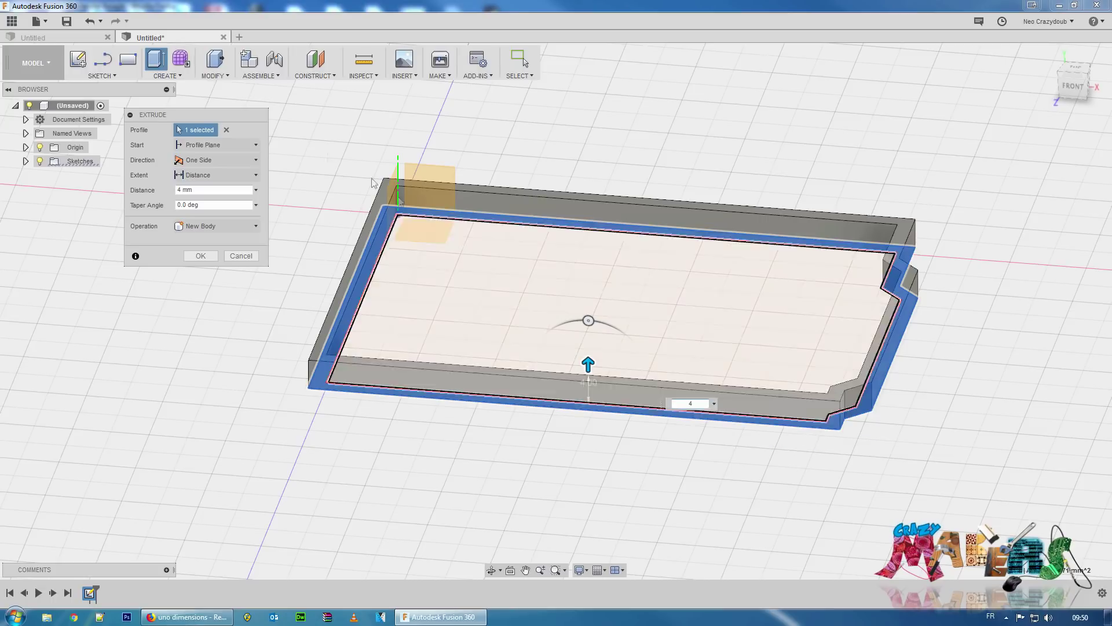
left_click_drag(1087, 84, 1054, 83)
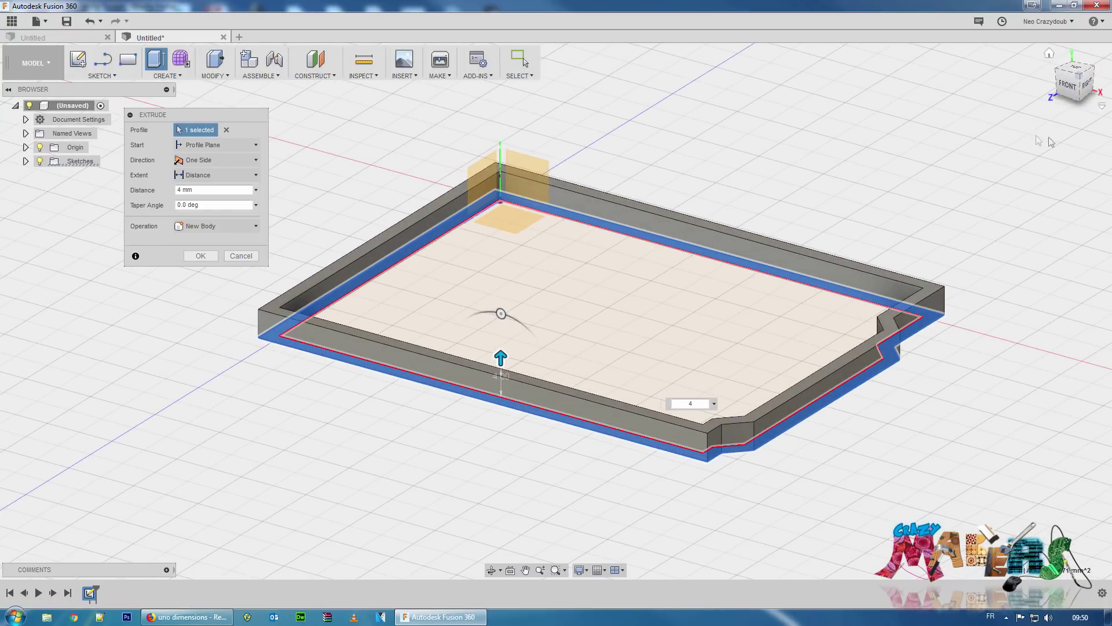
left_click(198, 256)
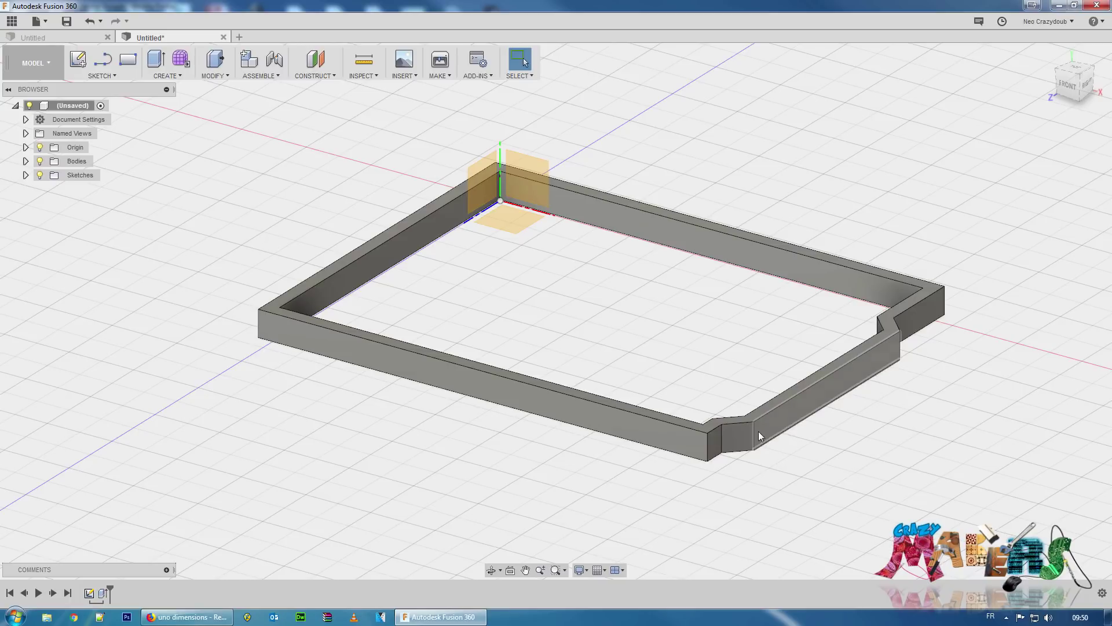
Start a new sketch on the horizontal origin plane under the extruded frame
left_click(1071, 73)
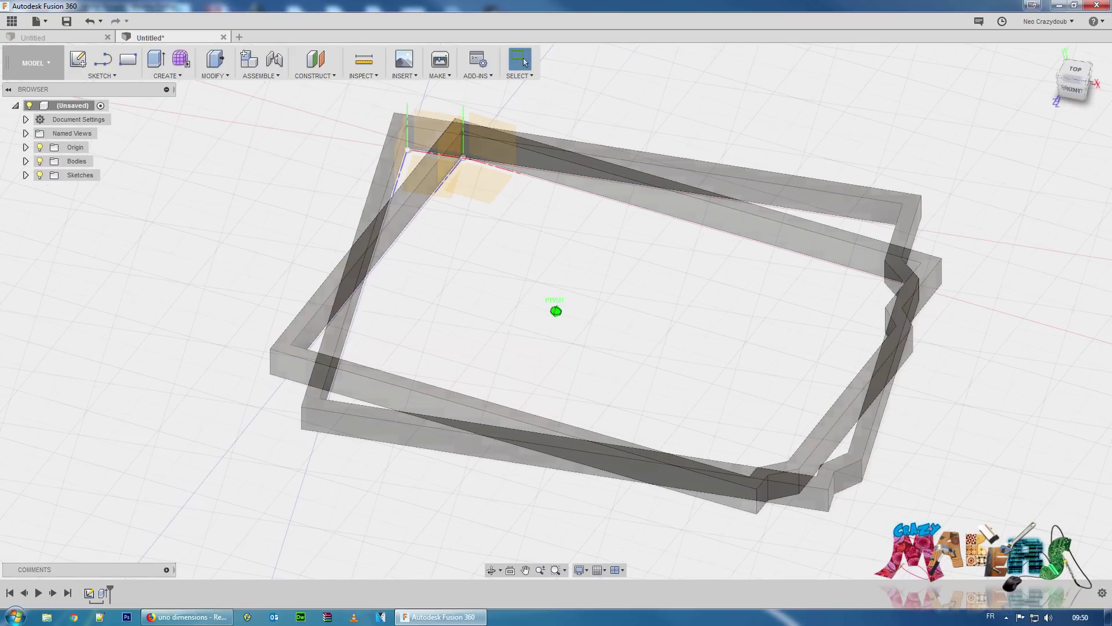
left_click_drag(1077, 96, 1069, 88)
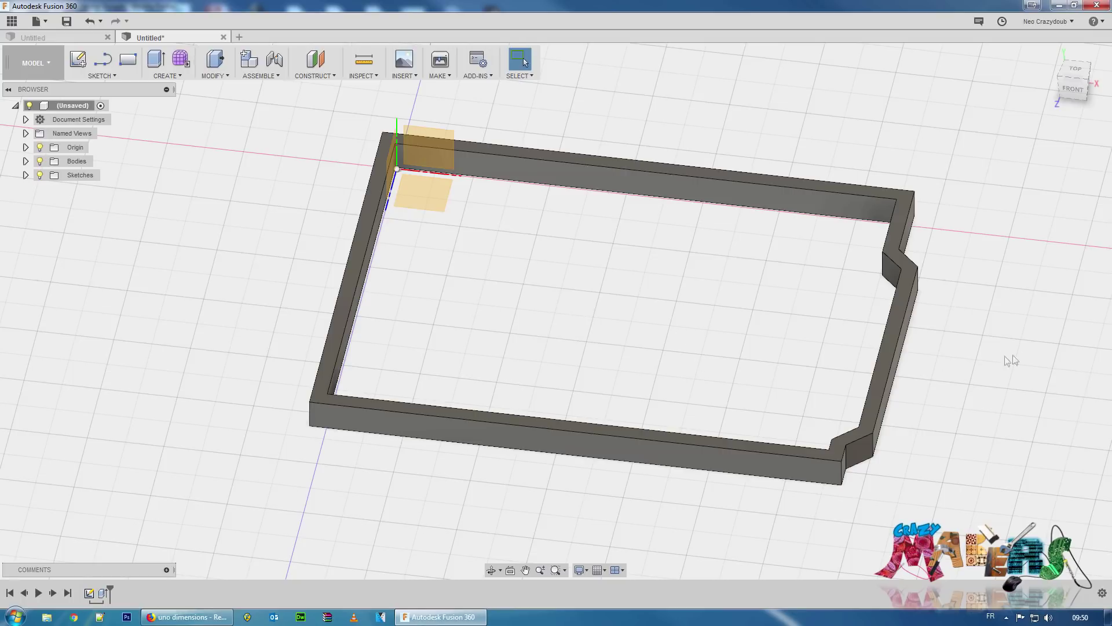
right_click(428, 195)
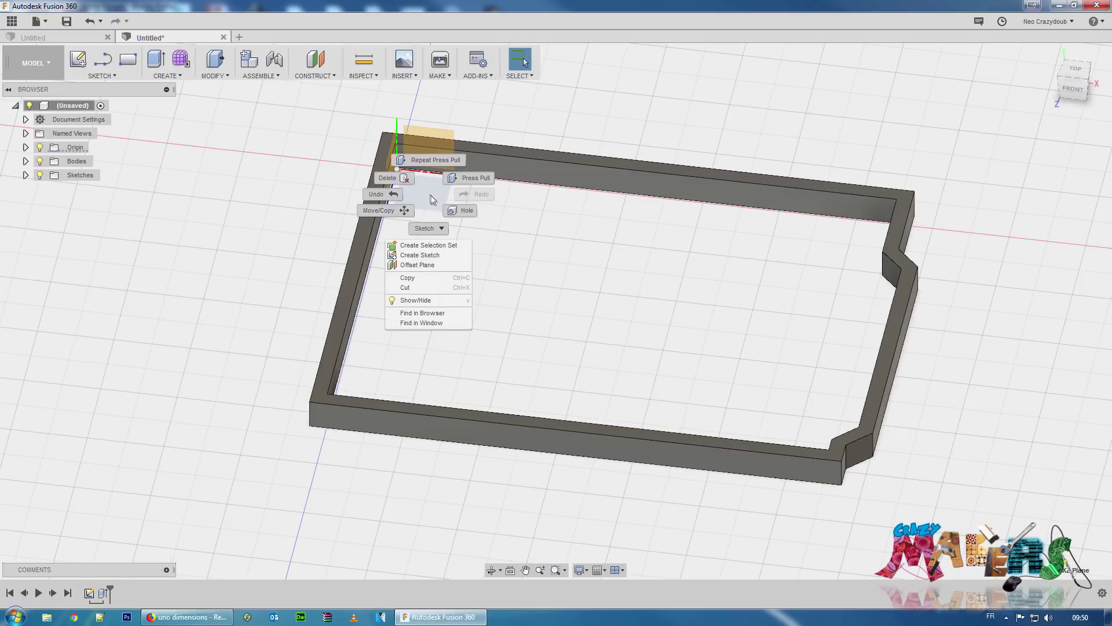
left_click(439, 256)
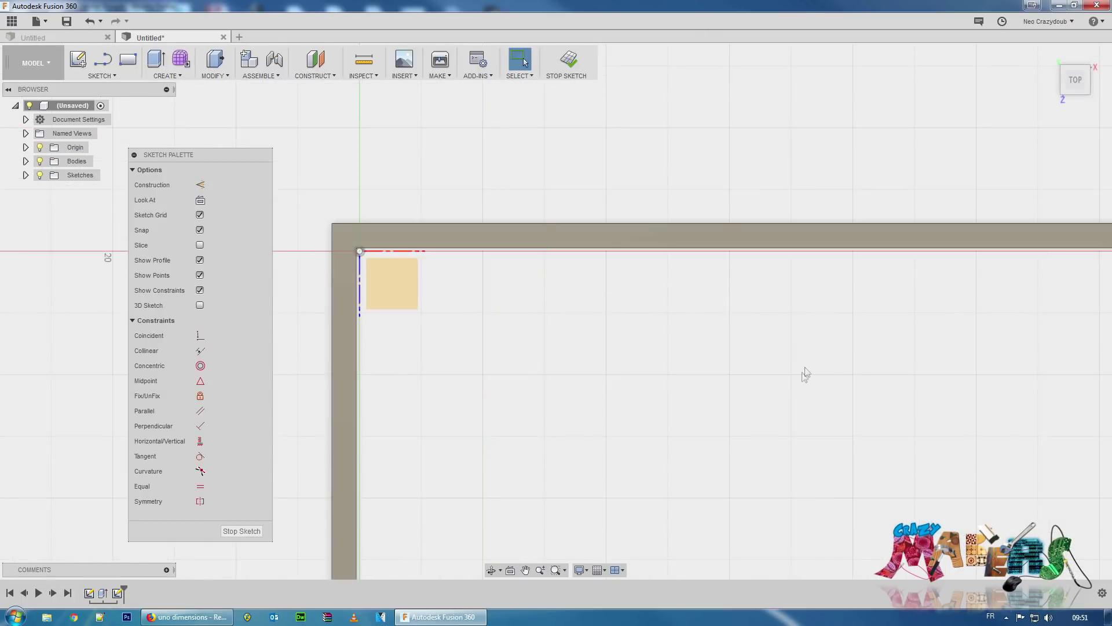
middle_click_drag(763, 454, 581, 320)
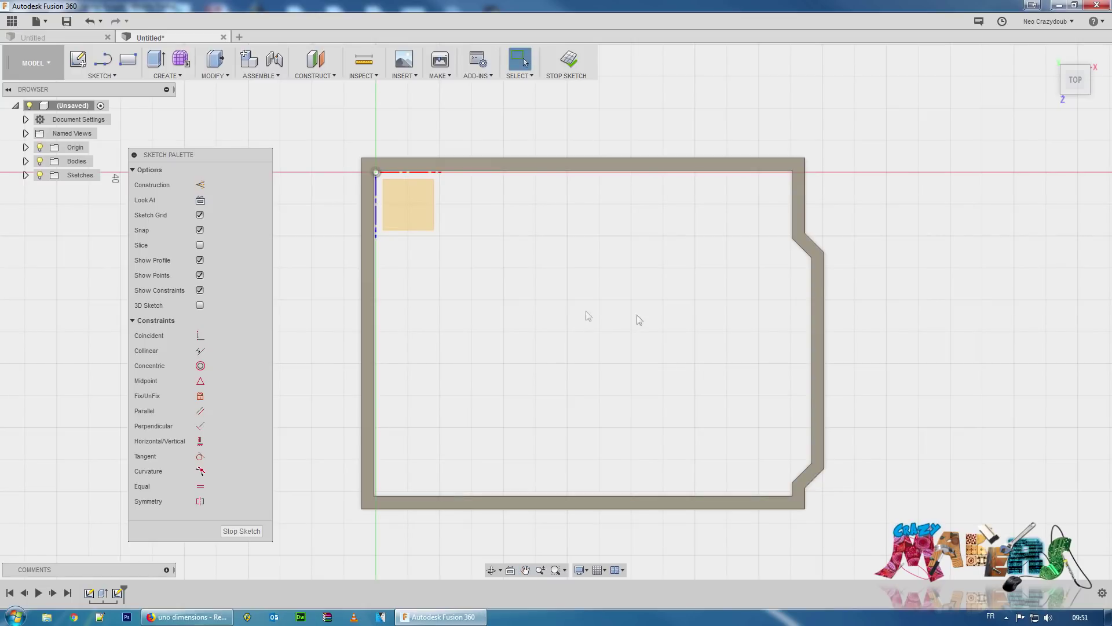
Draw a horizontal construction line across the full length of the frame, extending past both of its ends
left_click(201, 186)
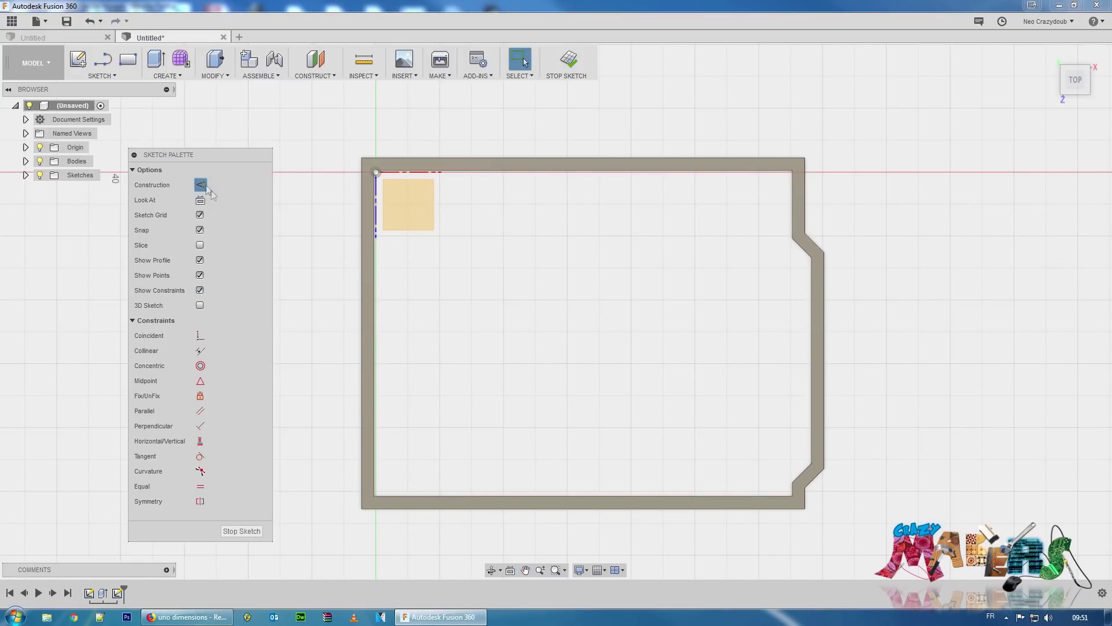
key("l")
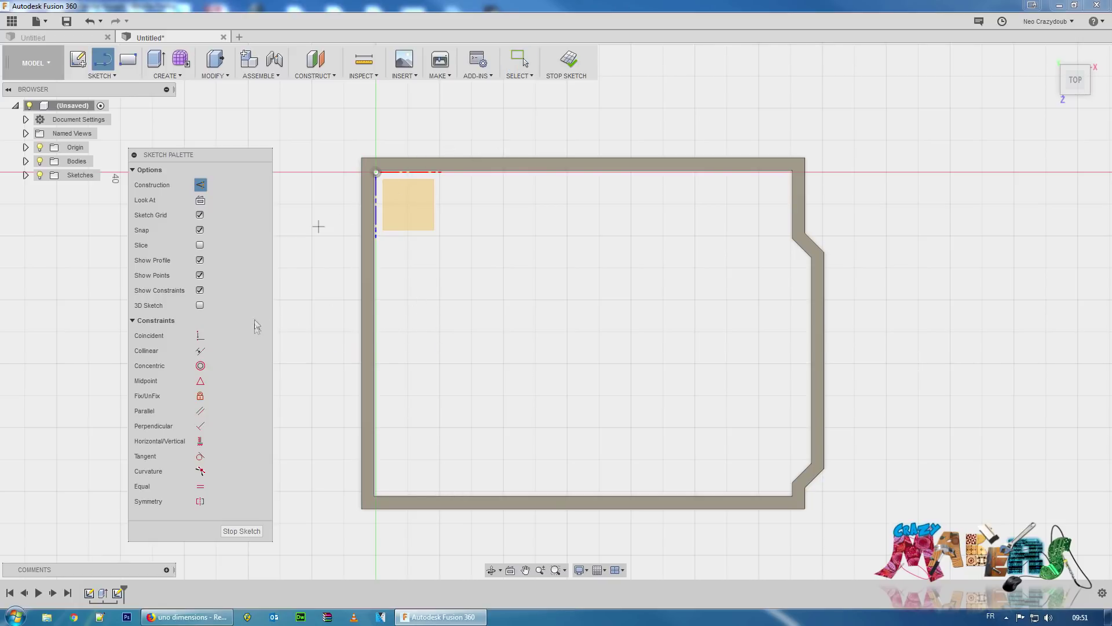
left_click(312, 364)
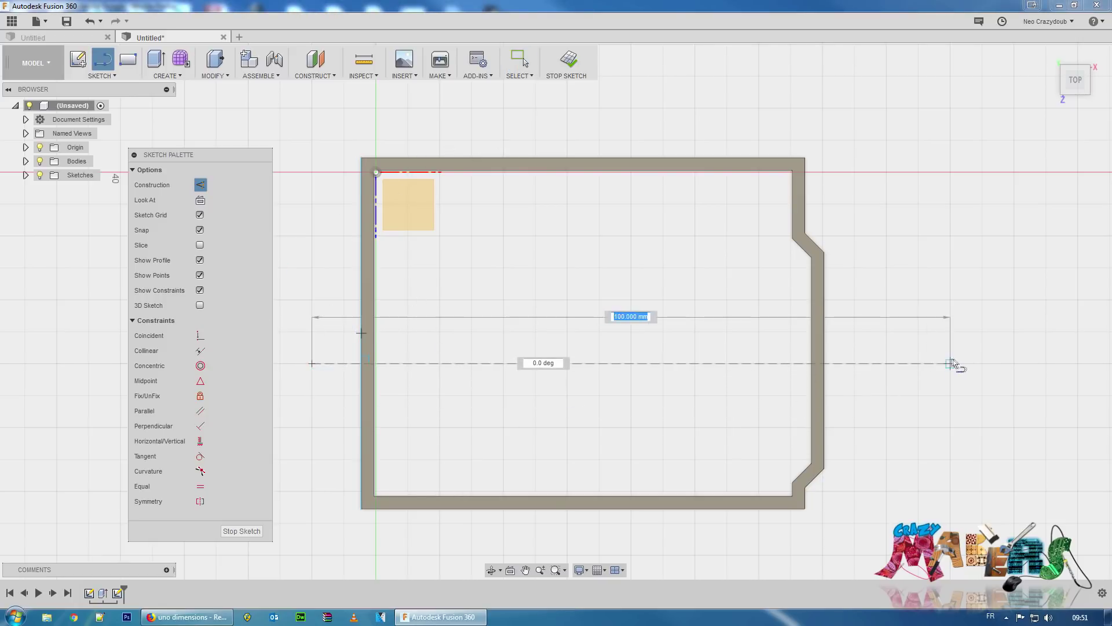
left_click(977, 364)
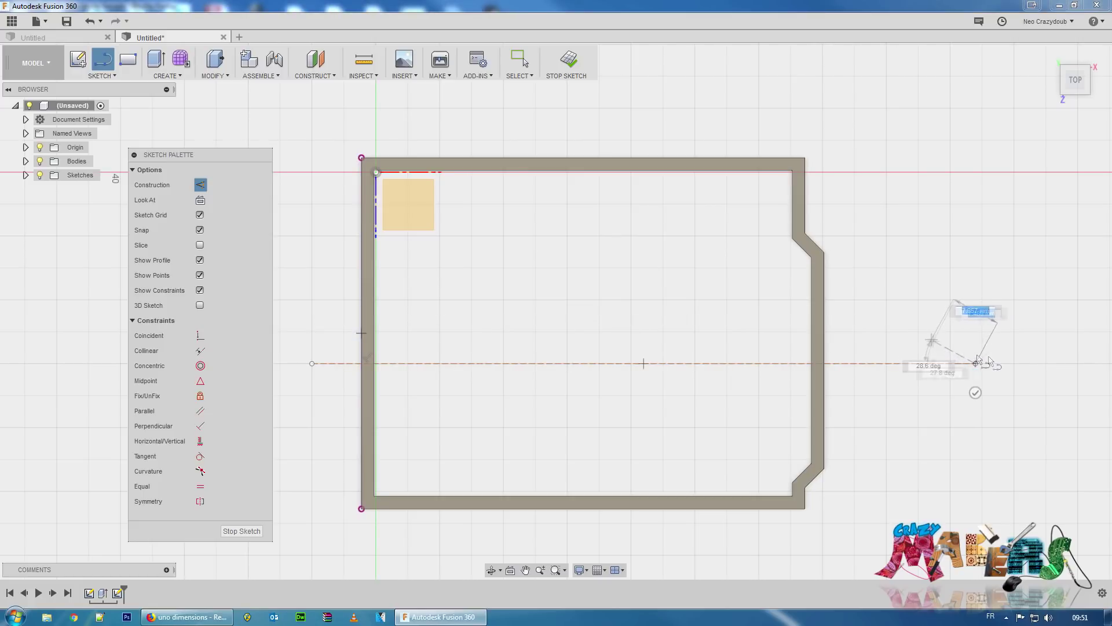
key("Escape")
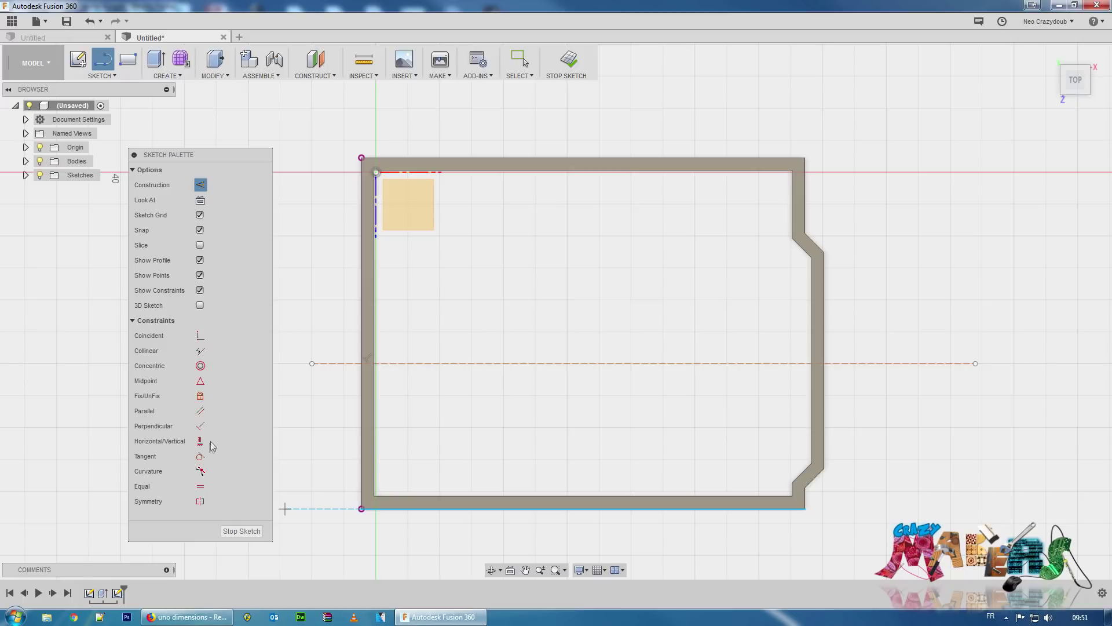
Constrain the two outer corners at the frame's straight short side to be symmetric about the construction line
left_click(200, 501)
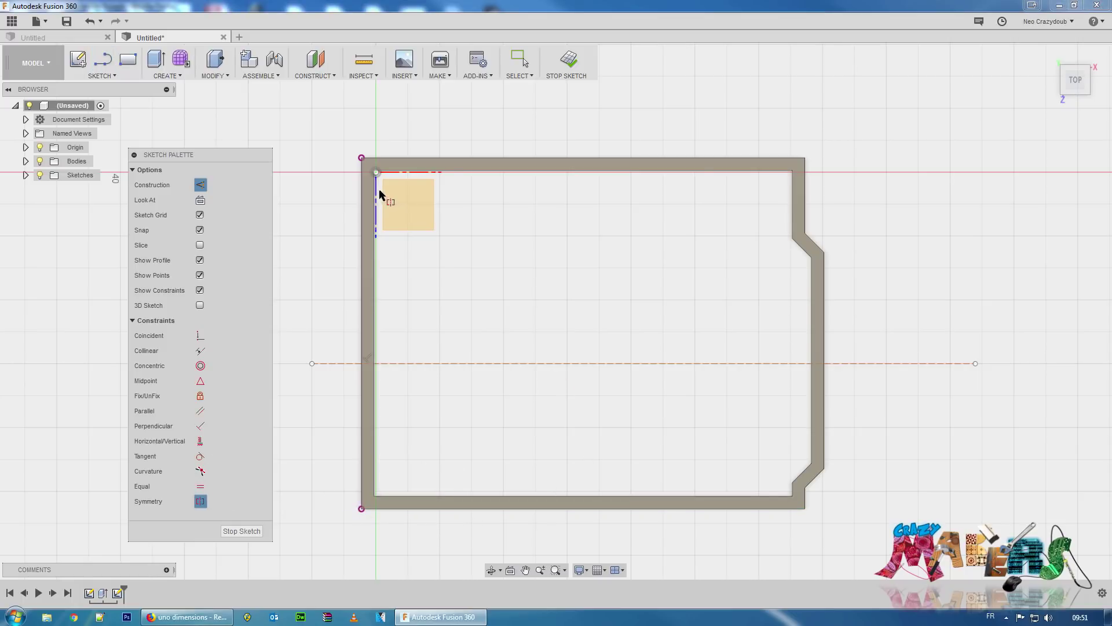
left_click(361, 158)
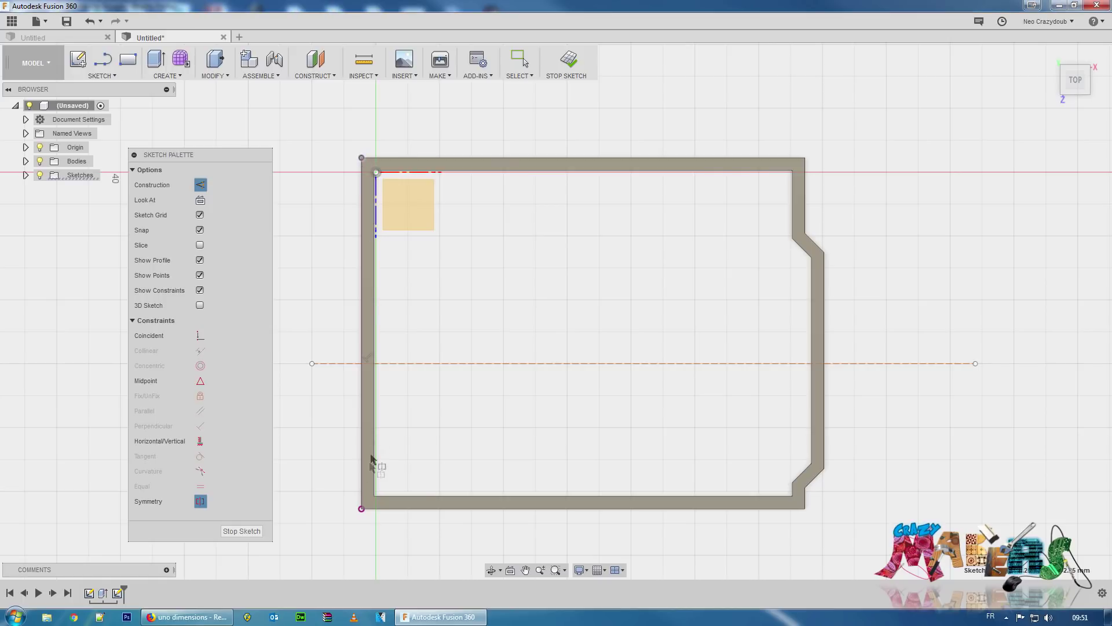
left_click(361, 509)
left_click(346, 364)
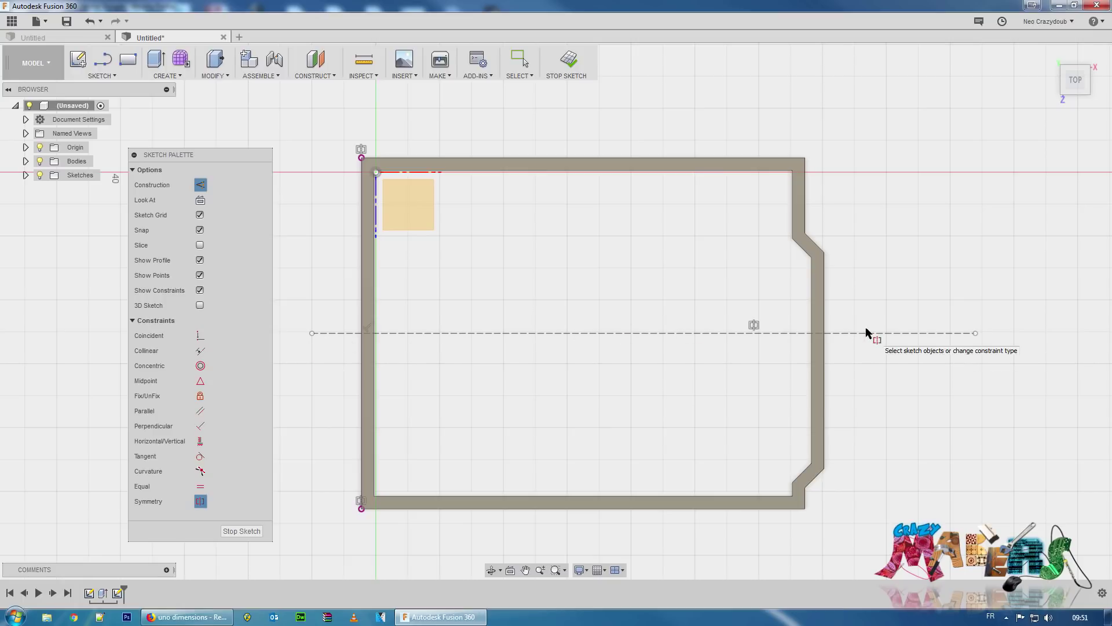
Draw a second construction line across the frame above the centre line and constrain it parallel to the centre line
key("l")
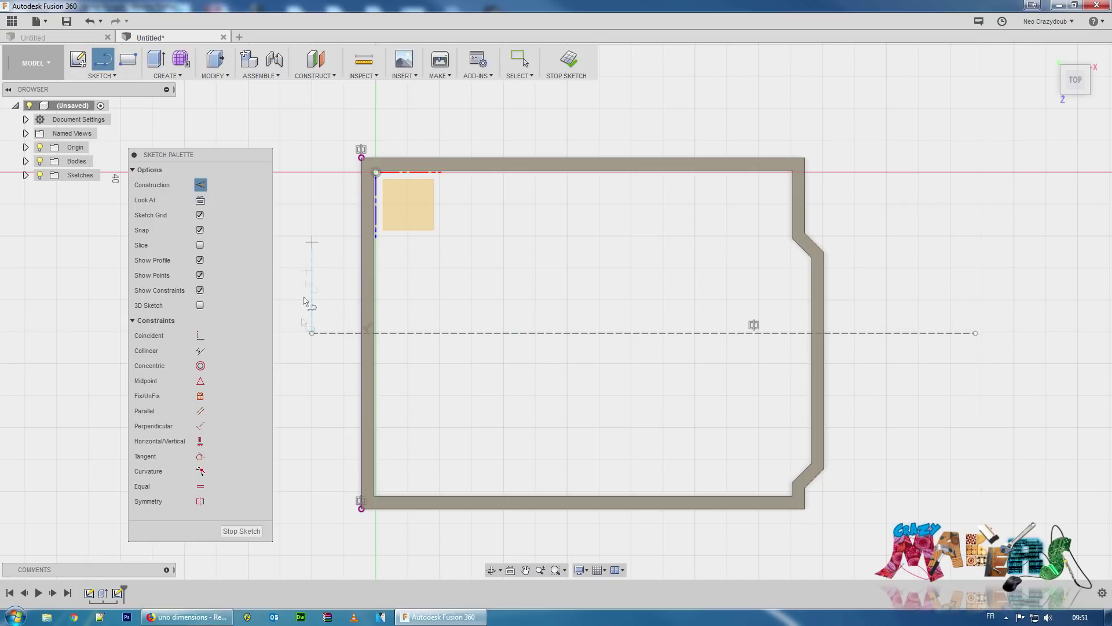
left_click(312, 333)
left_click(311, 268)
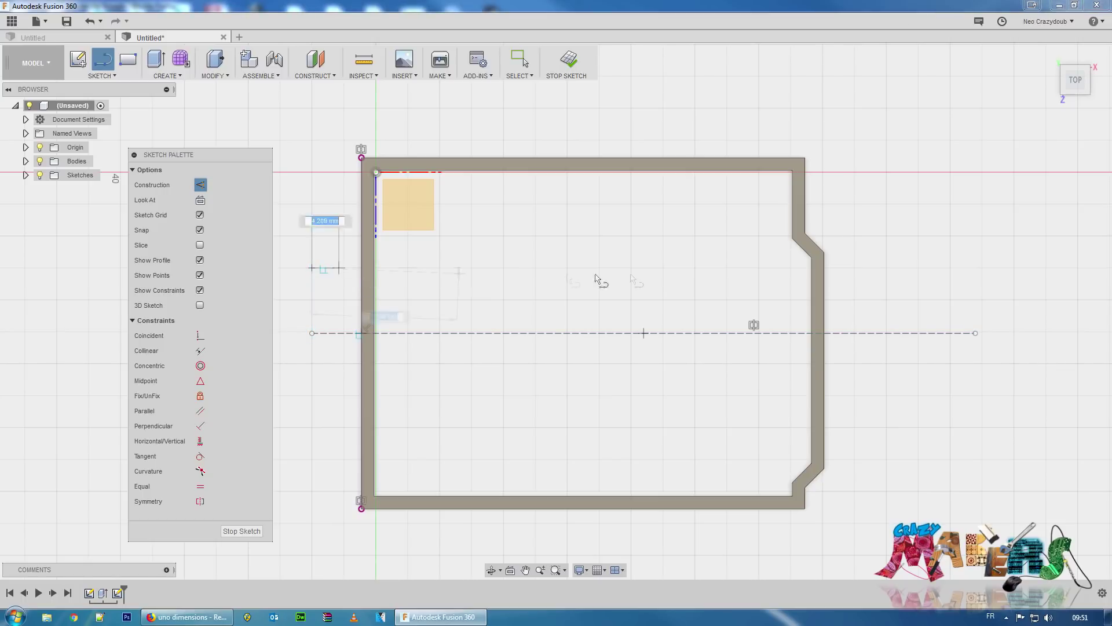
left_click(952, 209)
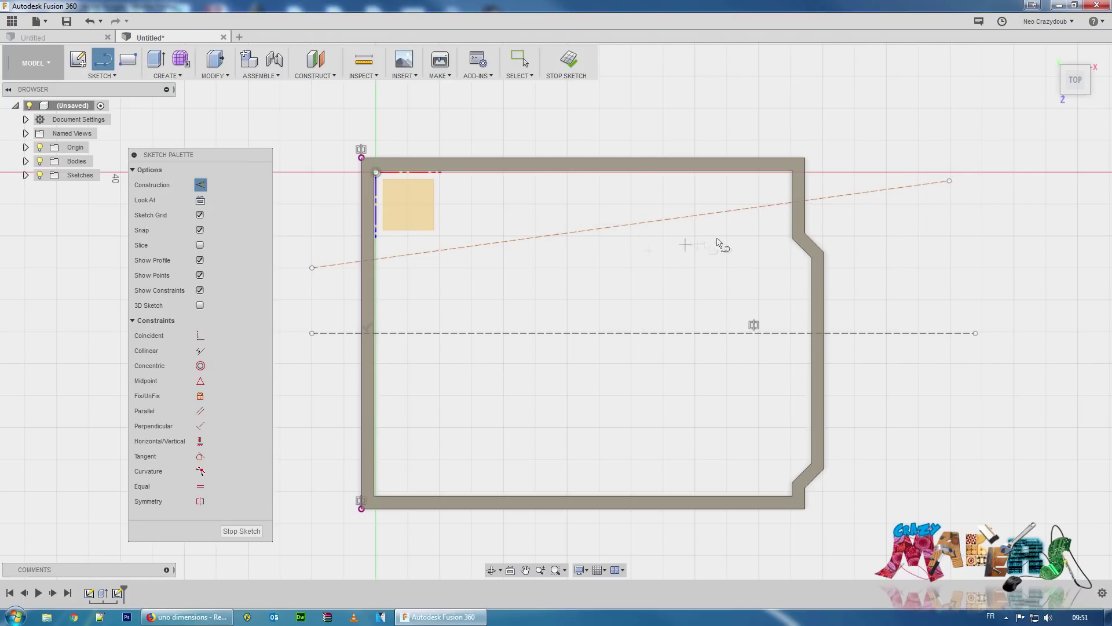
left_click(200, 412)
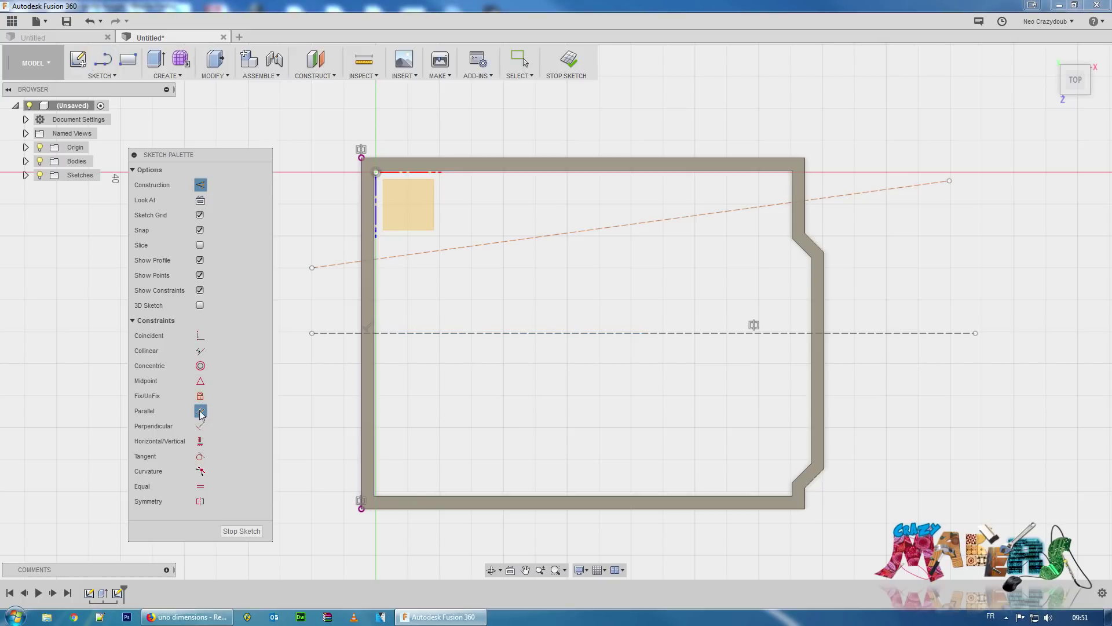
left_click(572, 335)
left_click(579, 231)
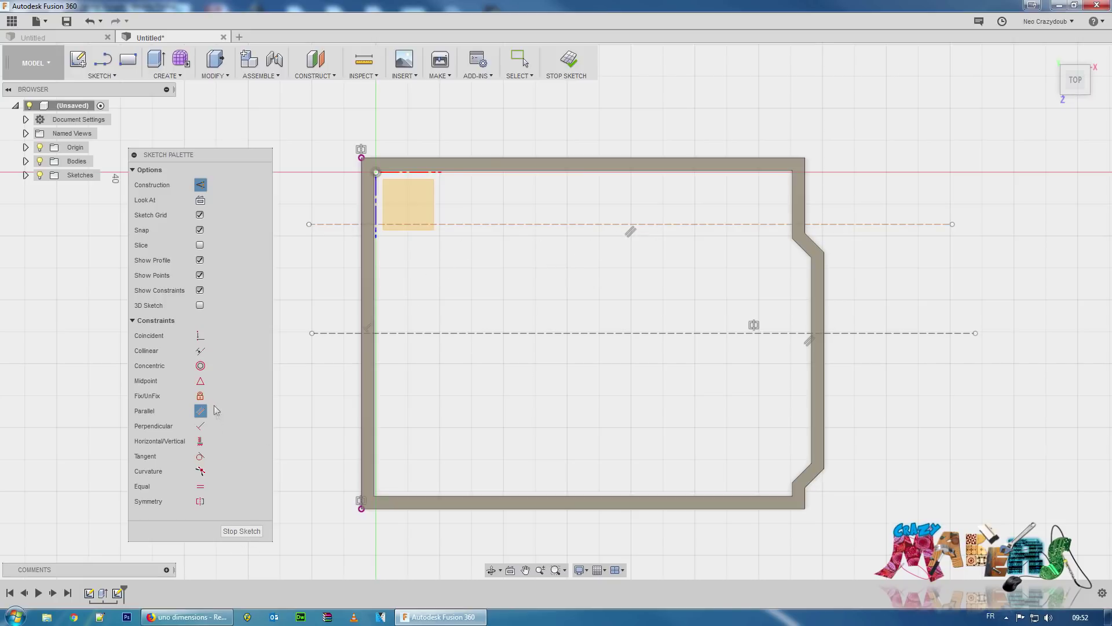
key("Escape")
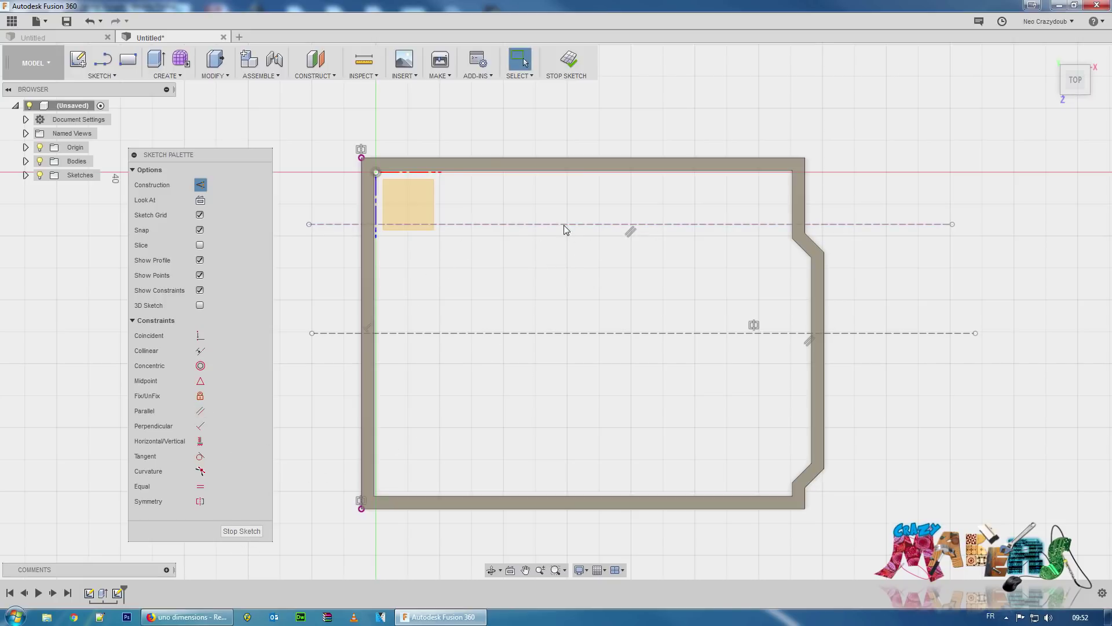
Dimension the distance between the two parallel construction lines as 25/2 mm
key("d")
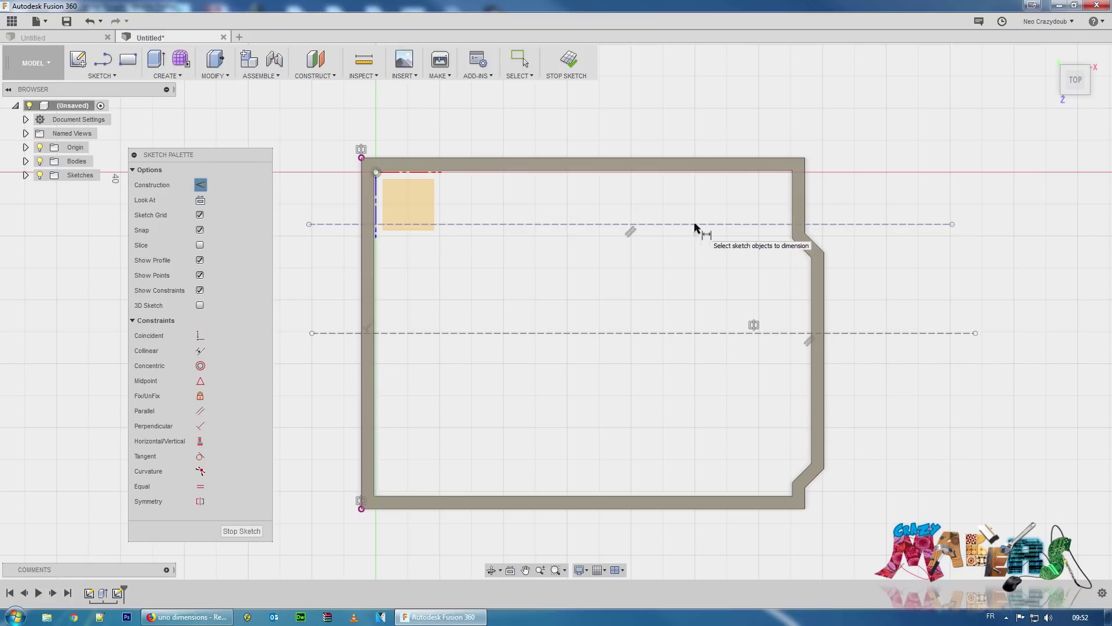
key("Escape")
key("d")
left_click(686, 225)
left_click(683, 335)
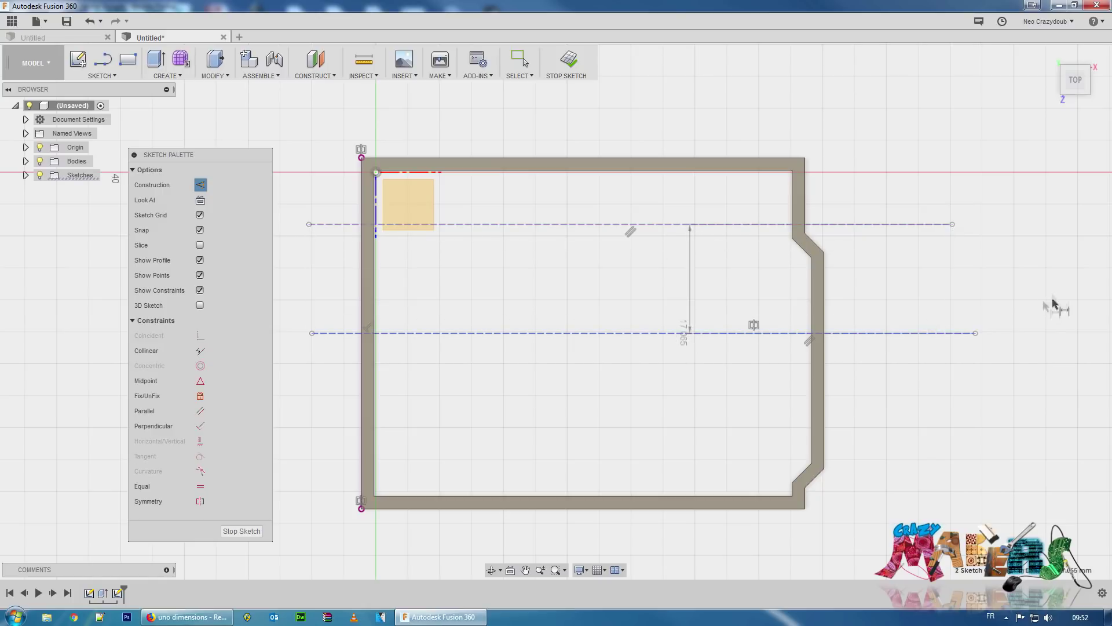
left_click(1029, 290)
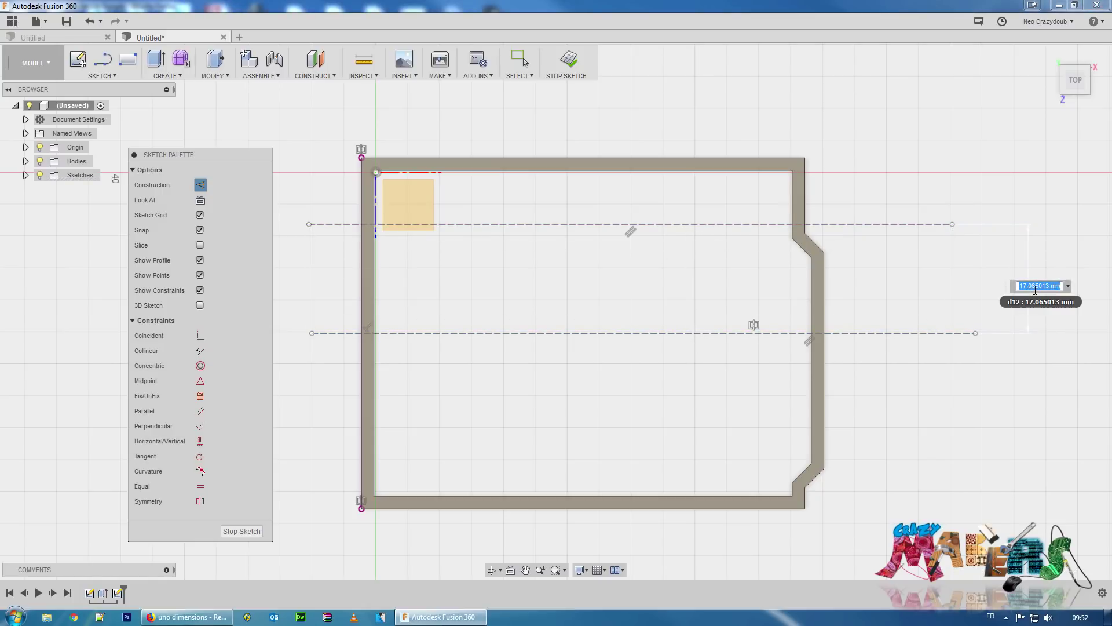
type("25/2")
key("Return")
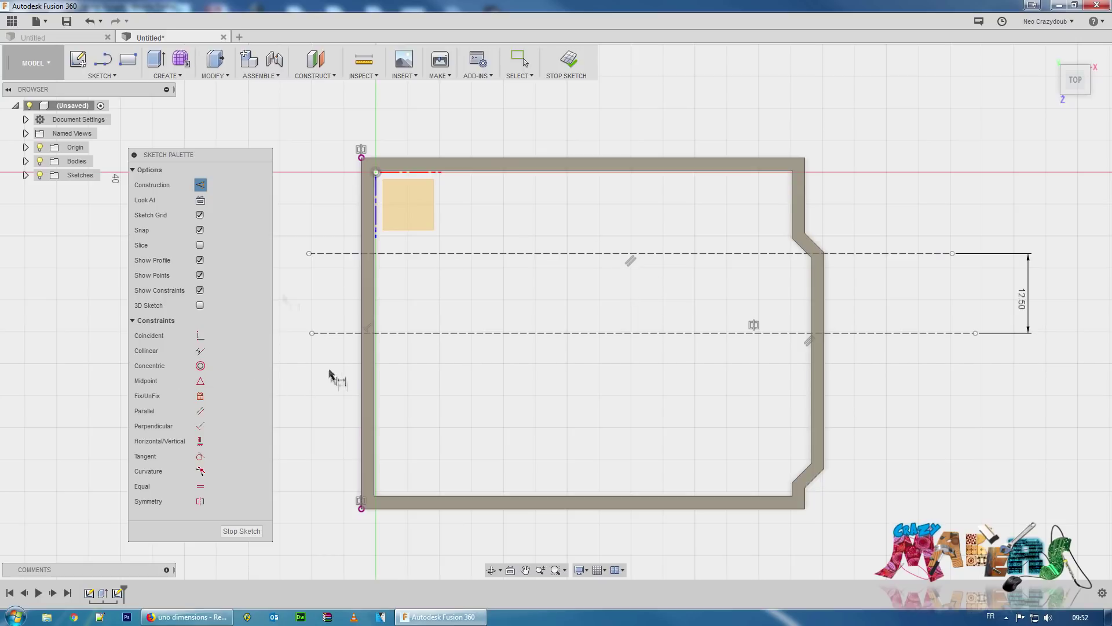
left_click(116, 77)
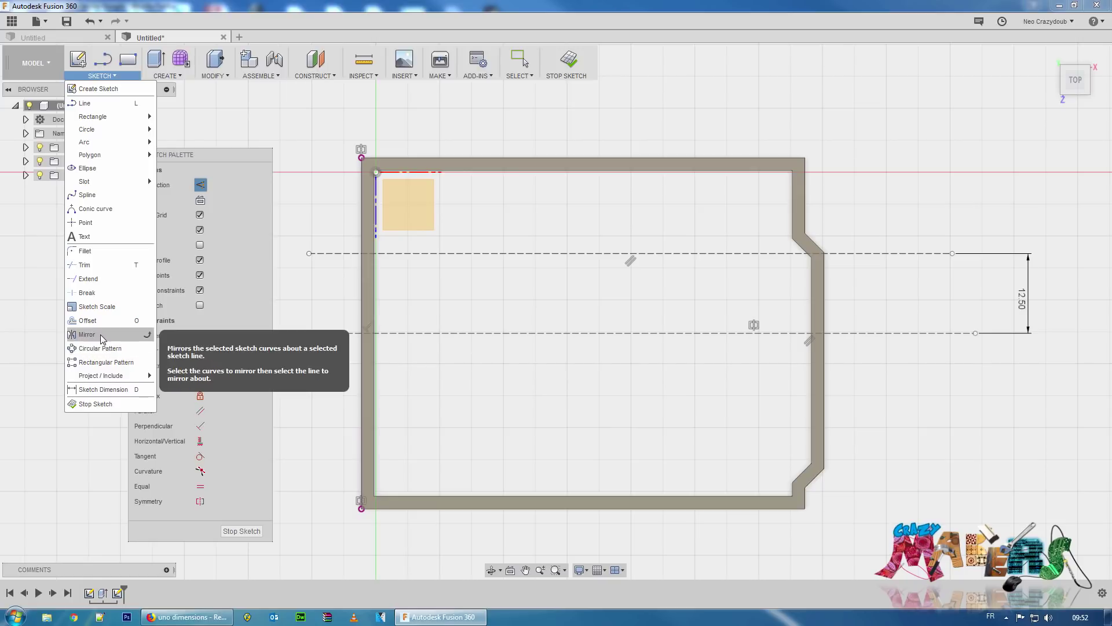
left_click(88, 335)
left_click(541, 254)
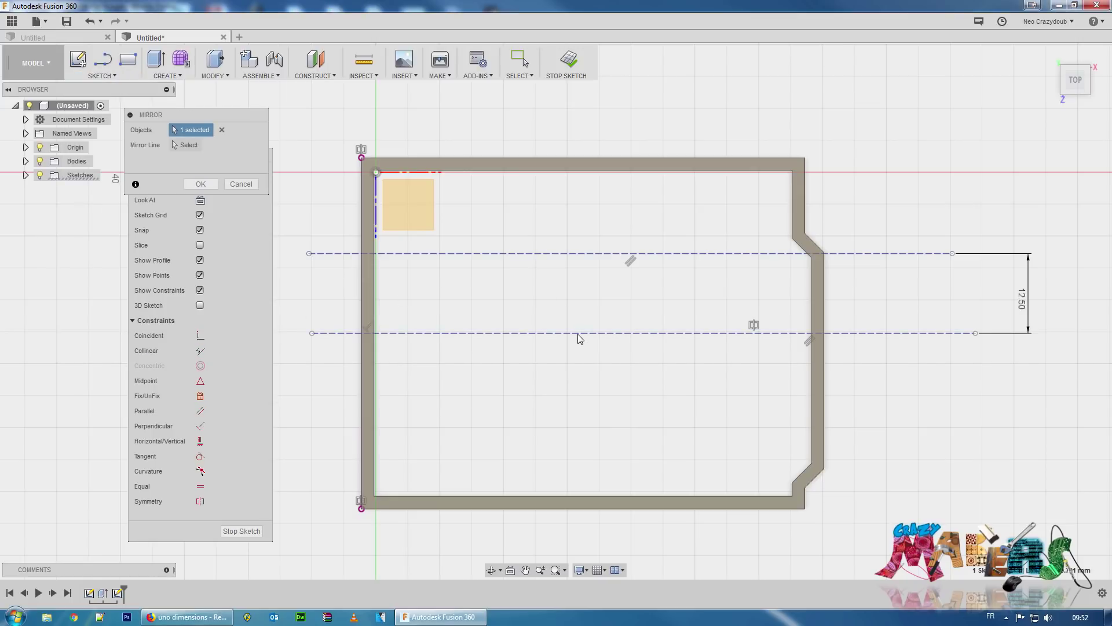
left_click(241, 183)
Mirror the upper construction line across the centre line and finish the sketch
left_click(101, 76)
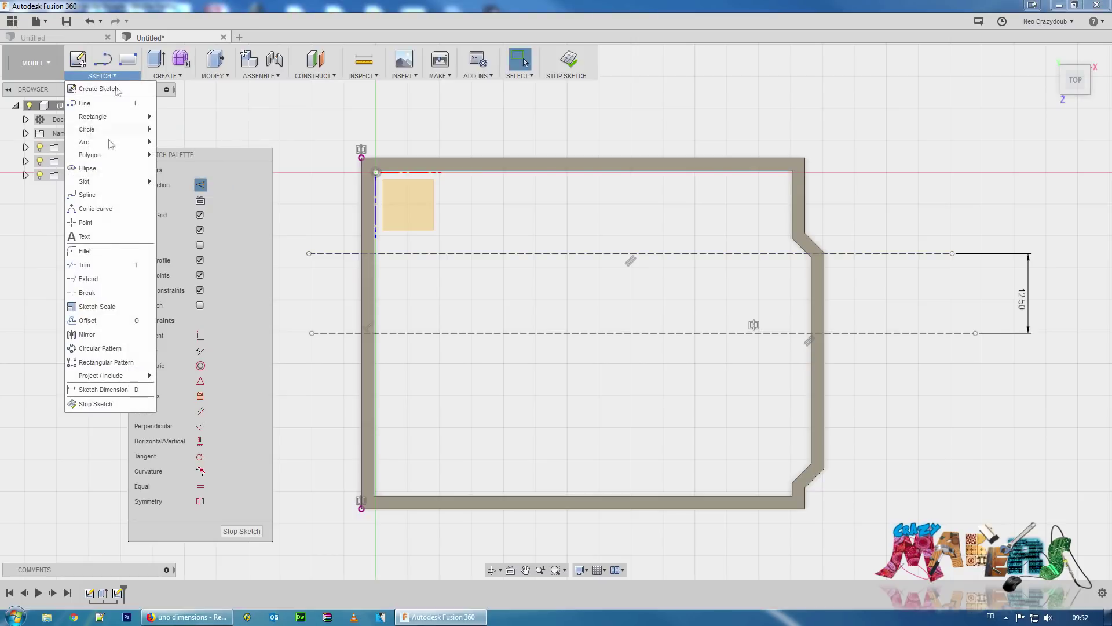
left_click(87, 334)
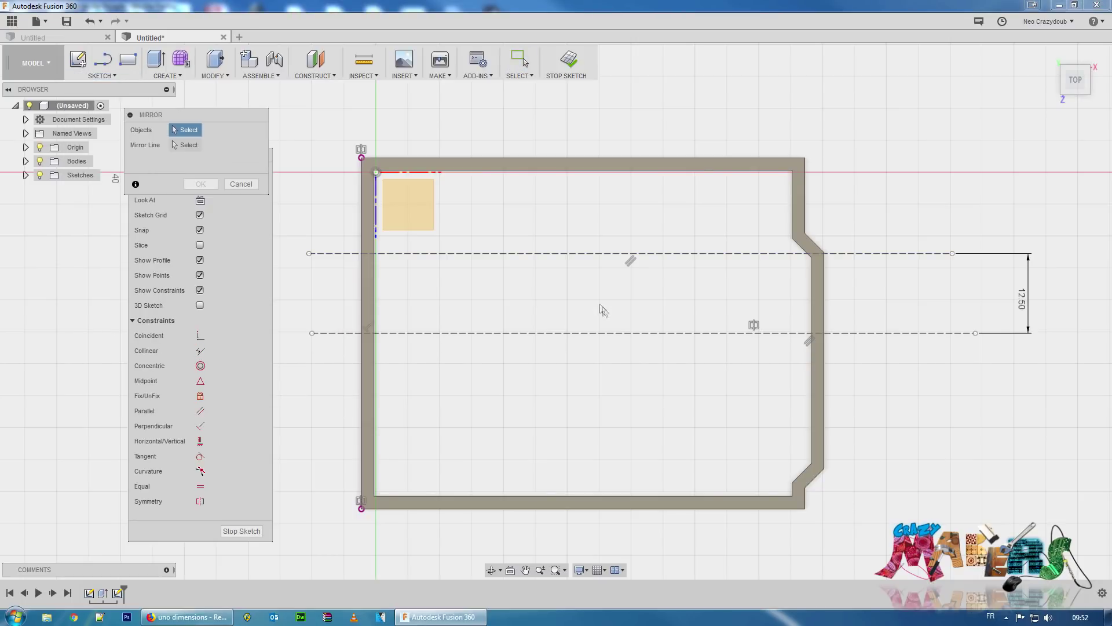
left_click(598, 254)
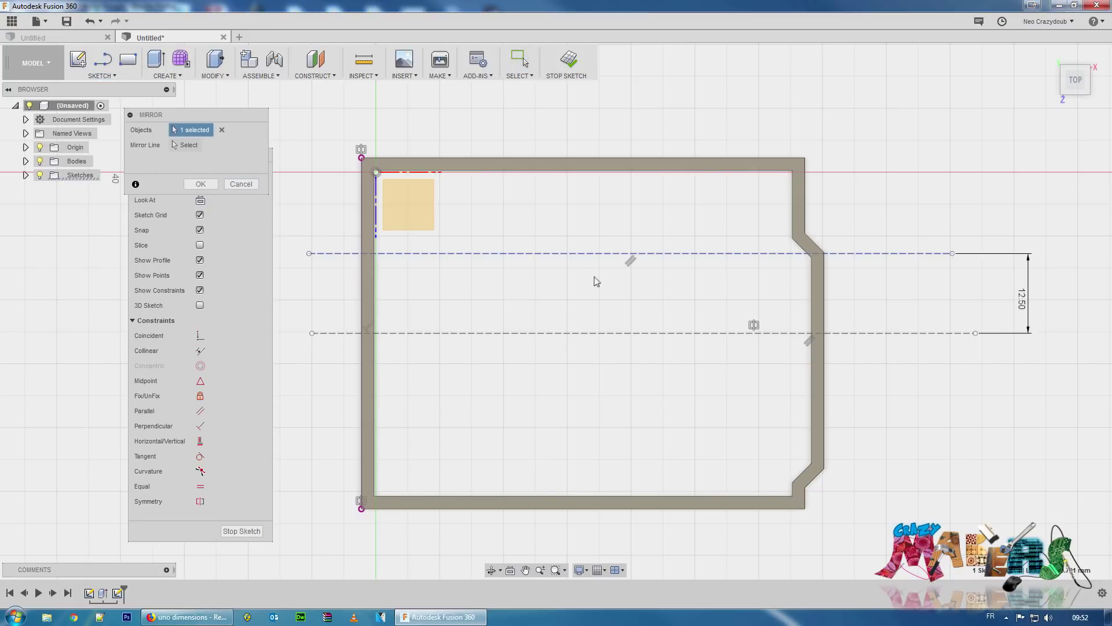
left_click(186, 145)
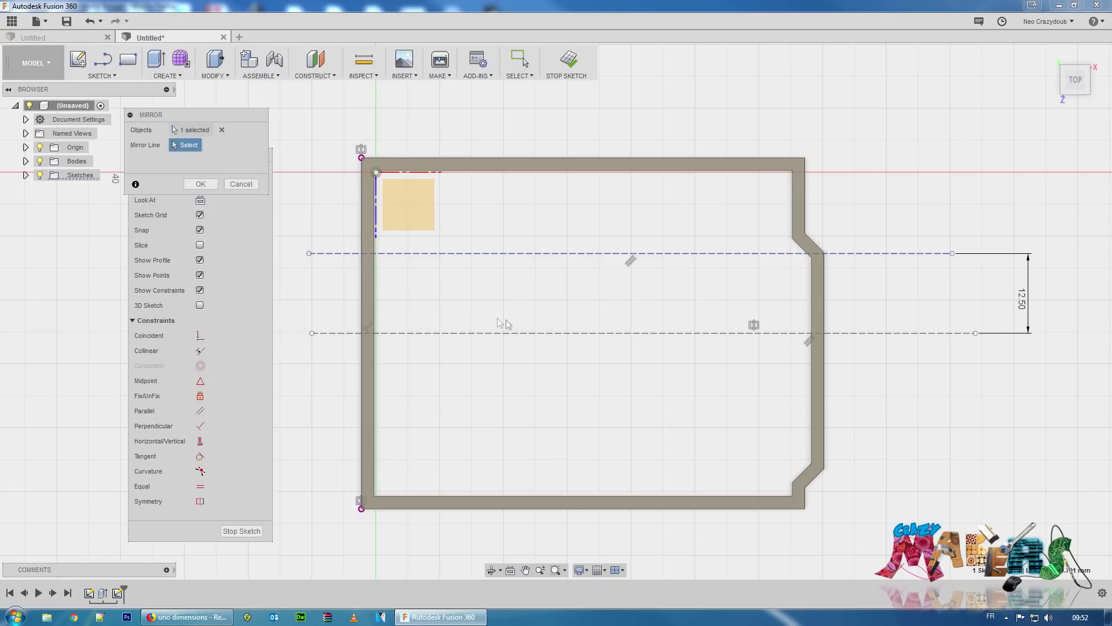
left_click(551, 334)
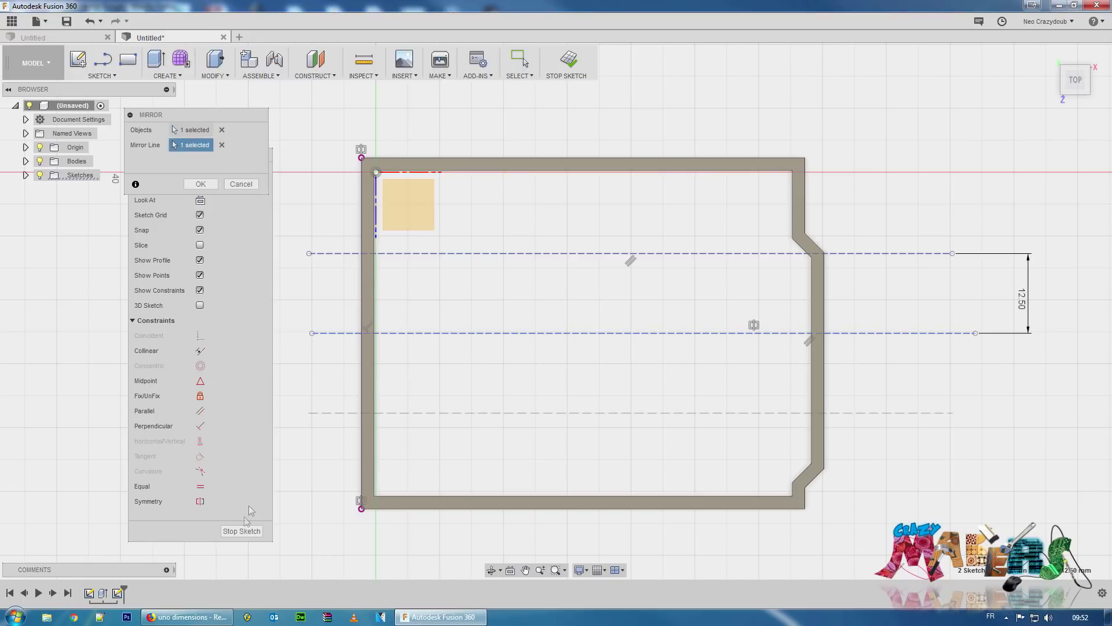
left_click(215, 184)
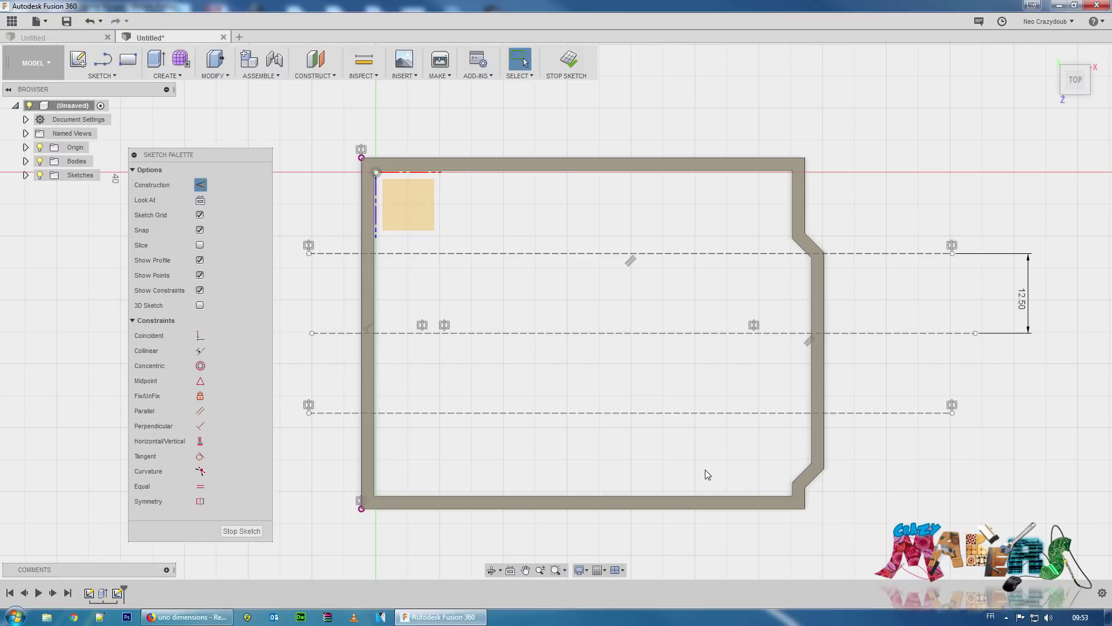
left_click(229, 532)
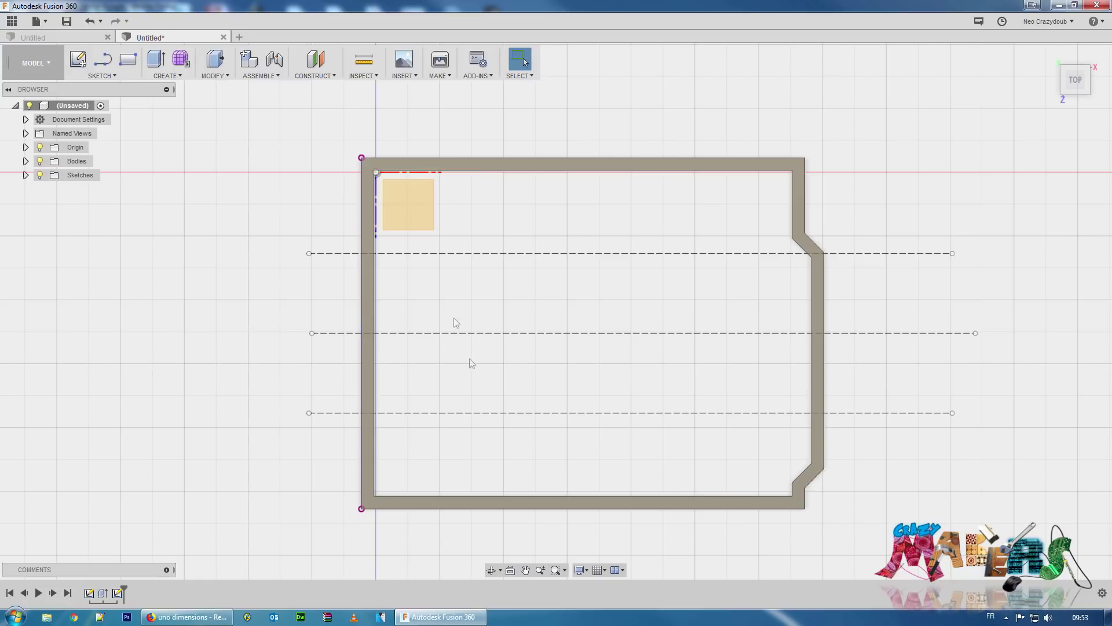
key("e")
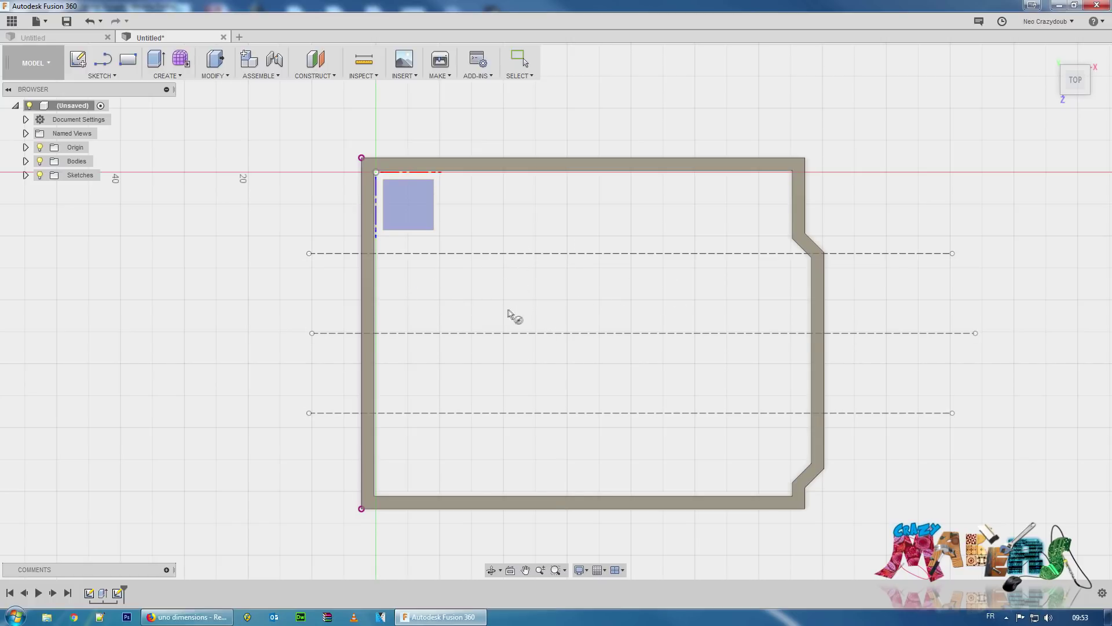
left_click(412, 288)
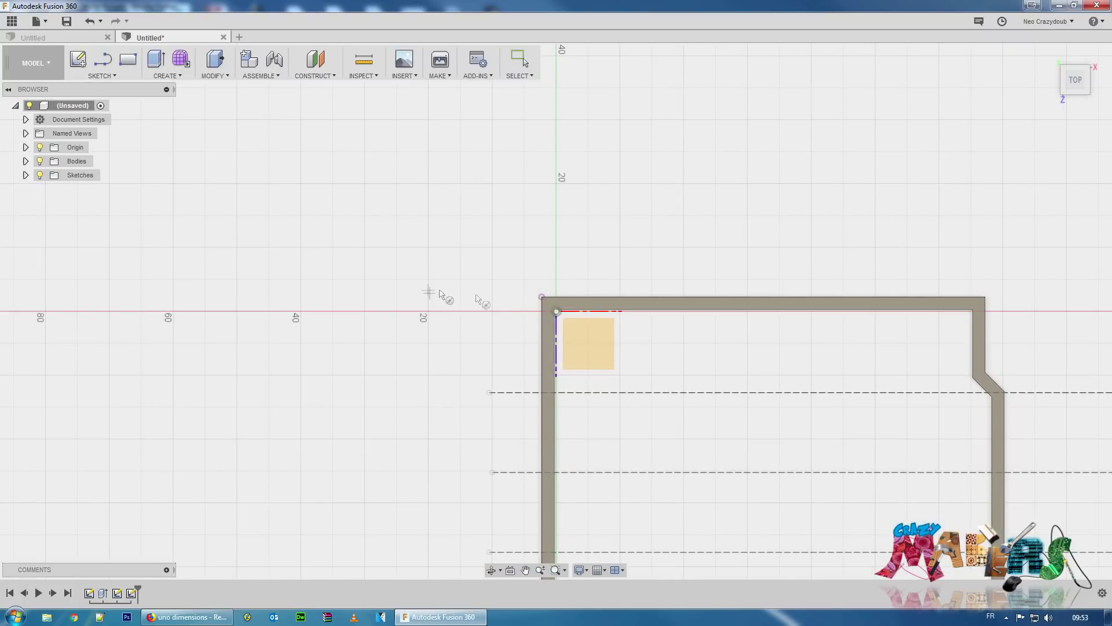
key("Escape")
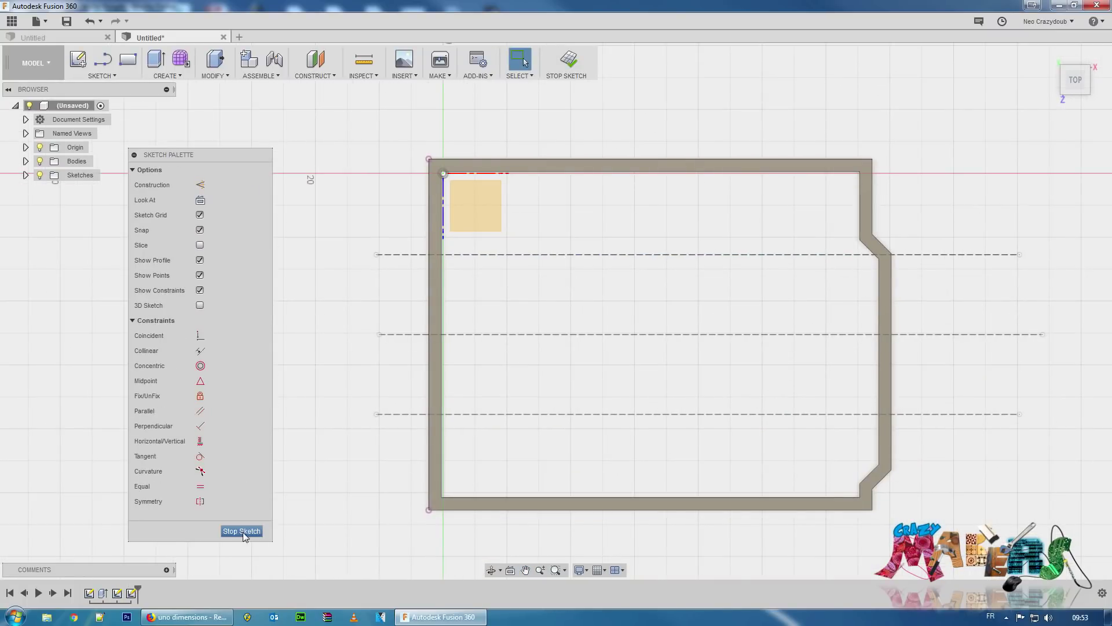
left_click(242, 532)
right_click(132, 593)
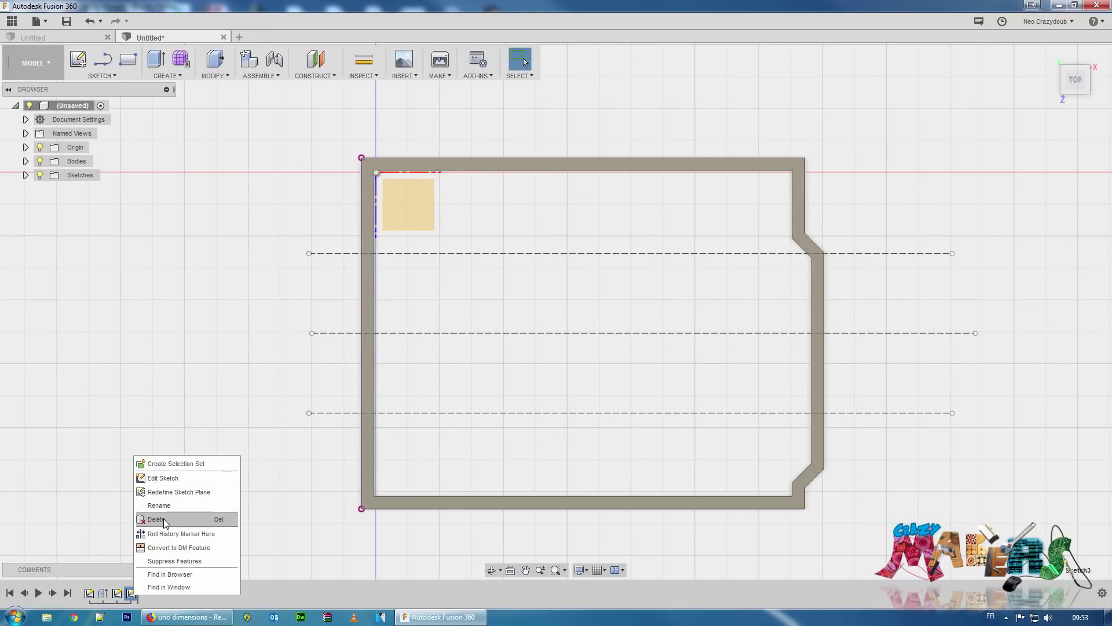
left_click(164, 519)
Reopen the construction-line sketch and draw a 3.5 mm diameter circle between the upper and centre lines, near the frame's straight short side
right_click(119, 593)
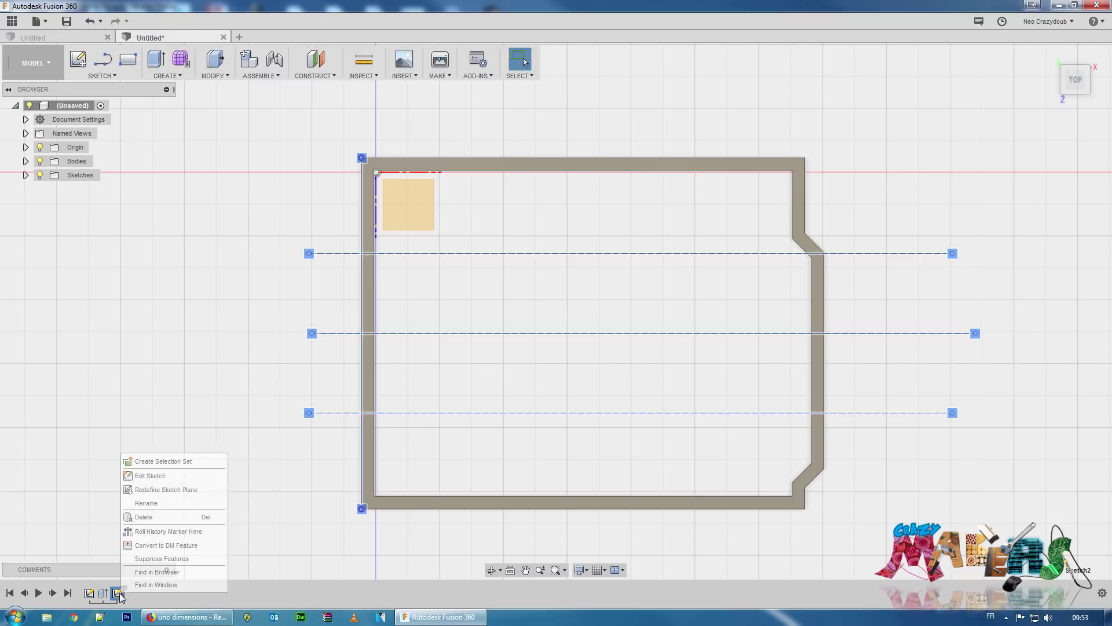
left_click(153, 478)
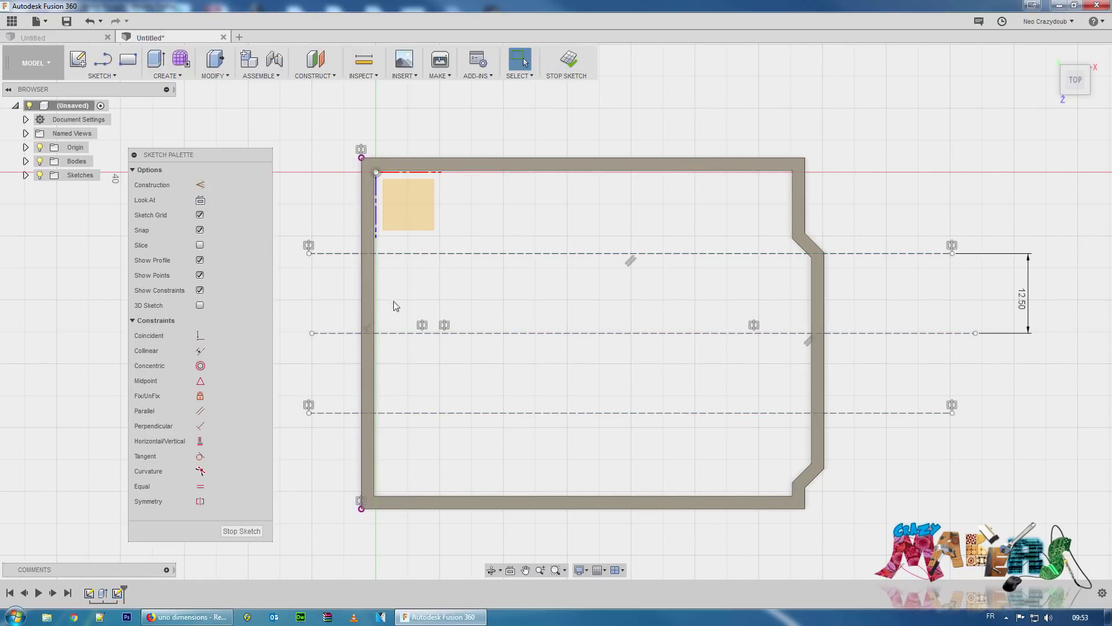
key("c")
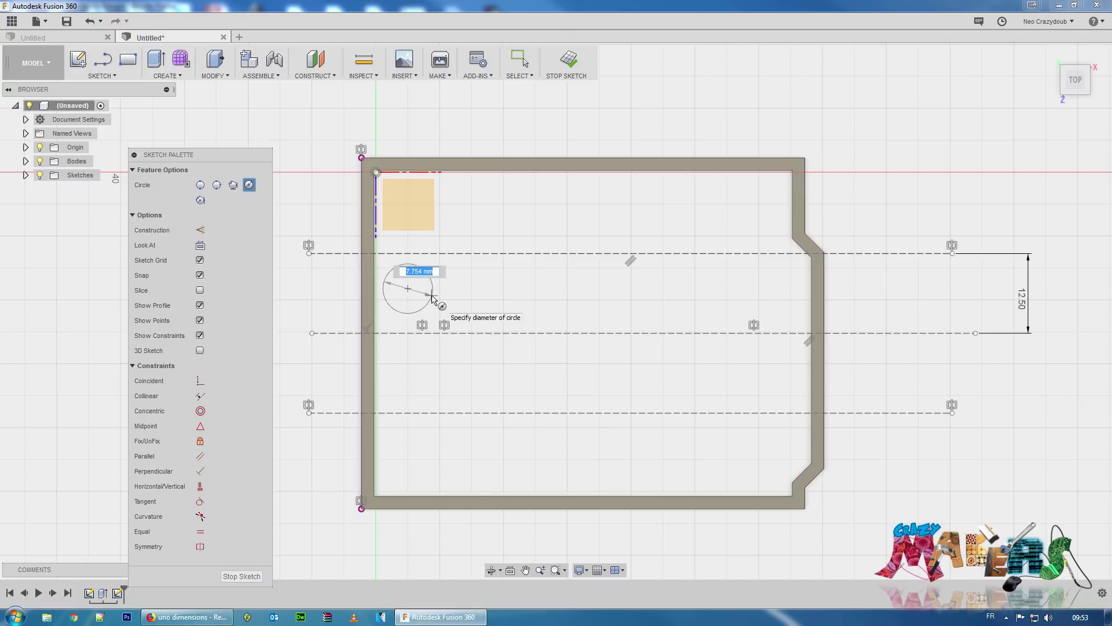
type("3.5")
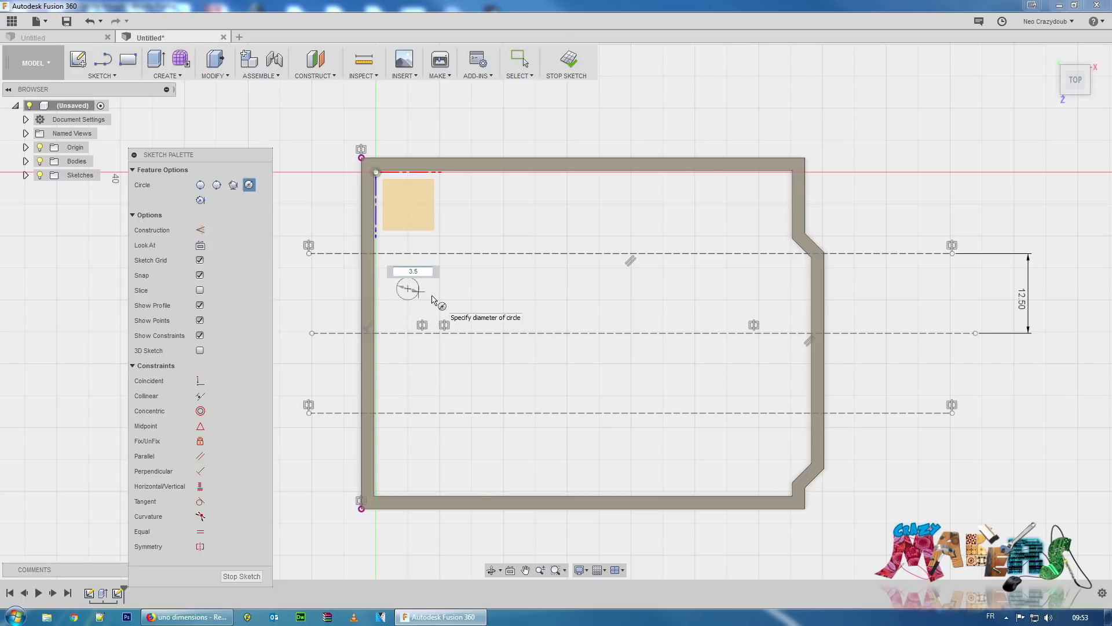
key("Return")
key("Escape")
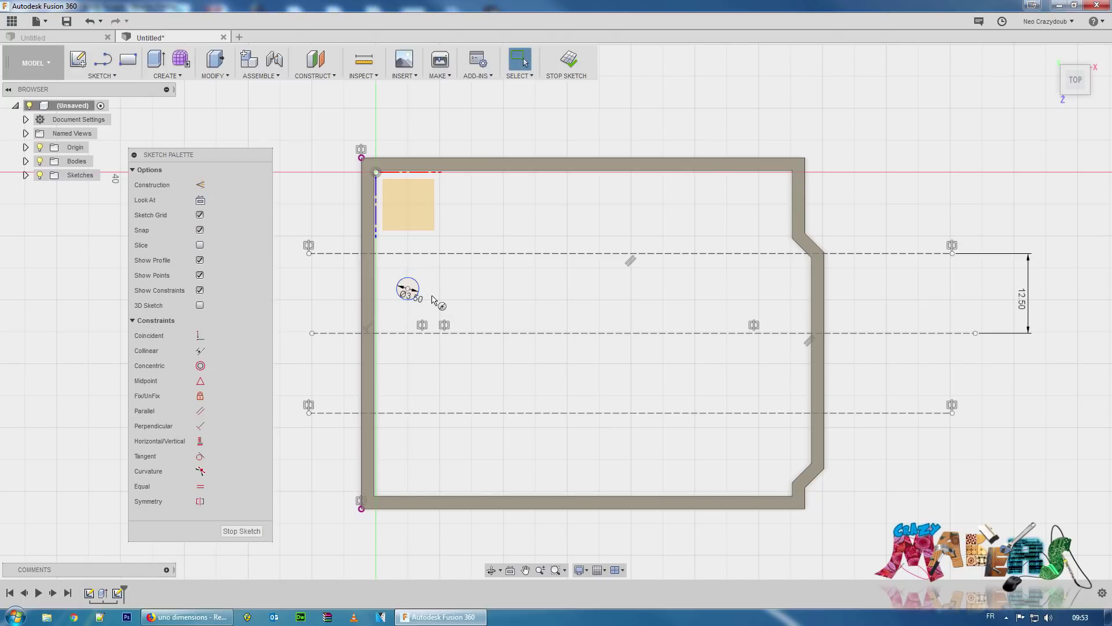
Dimension the distance from the circle's centre to the centre construction line as 12.5/2 mm
key("d")
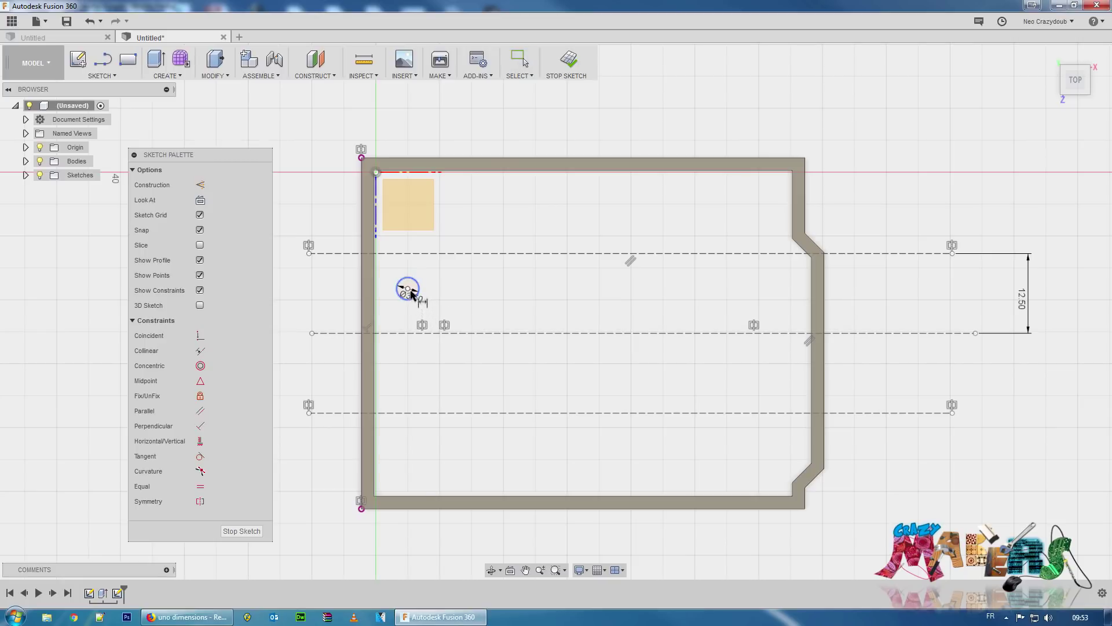
left_click(408, 334)
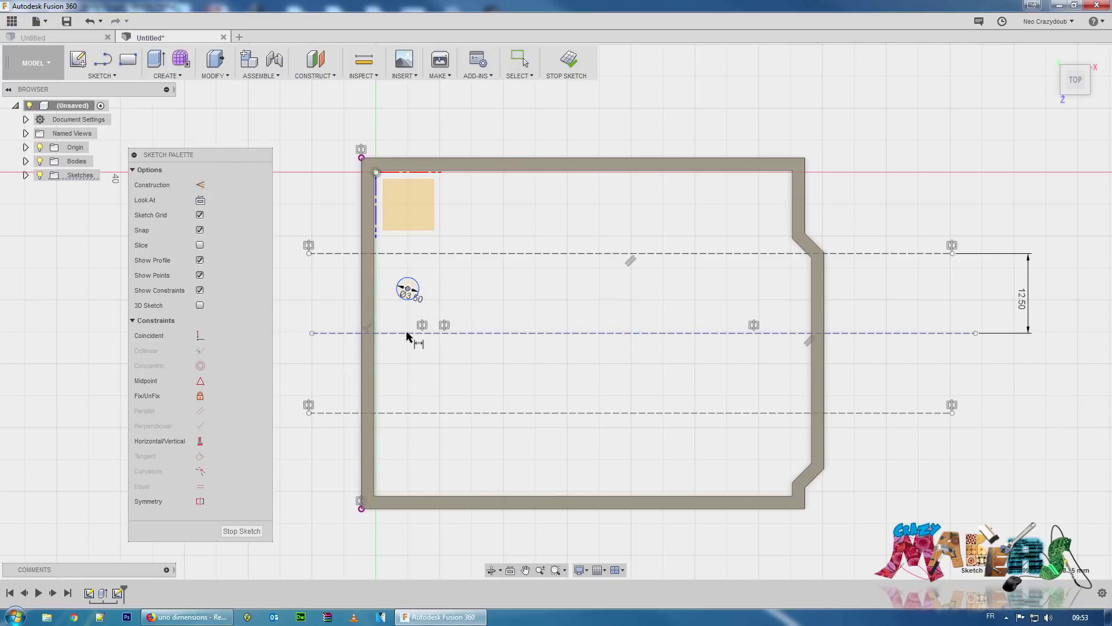
left_click(408, 288)
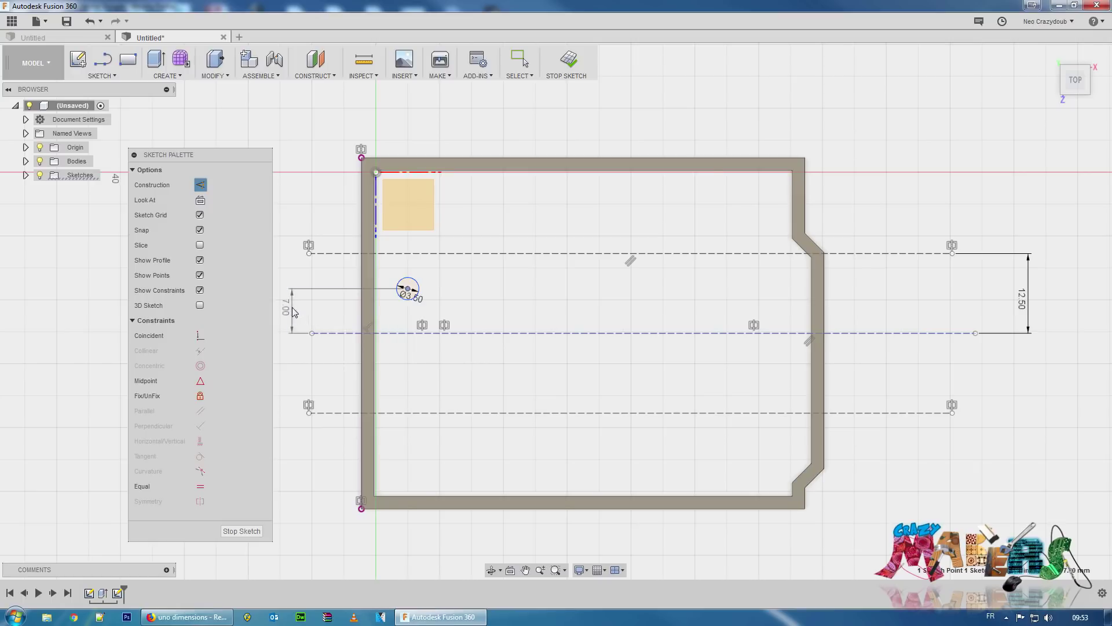
left_click(293, 311)
type("12.5/2")
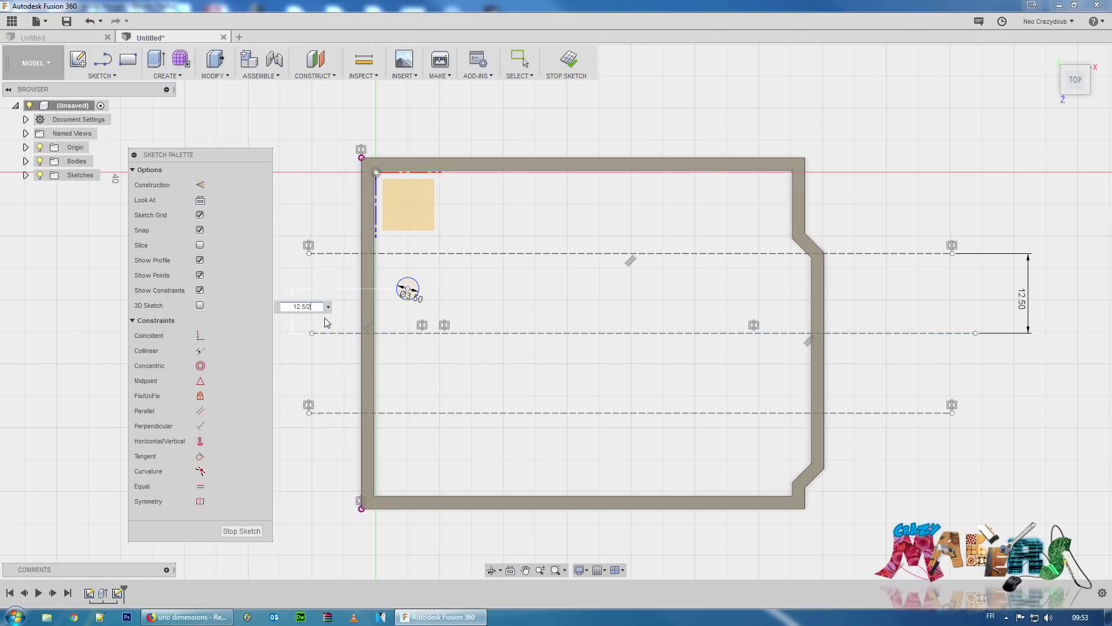
key("Return")
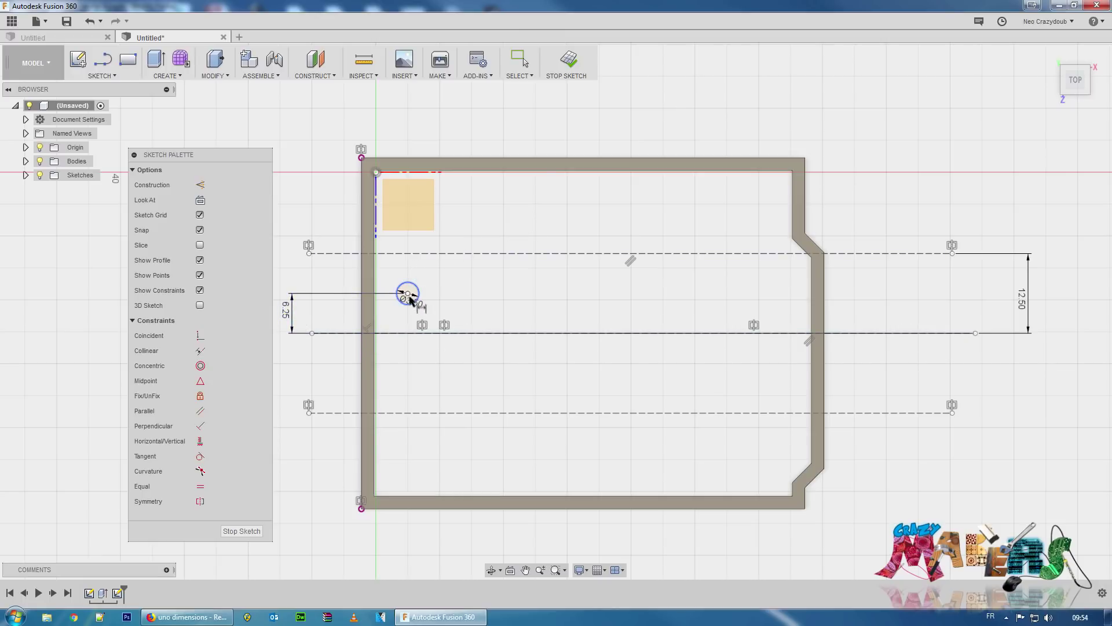
Dimension the circle's centre 6 mm from the outer edge of the frame's straight short side
left_click(373, 295)
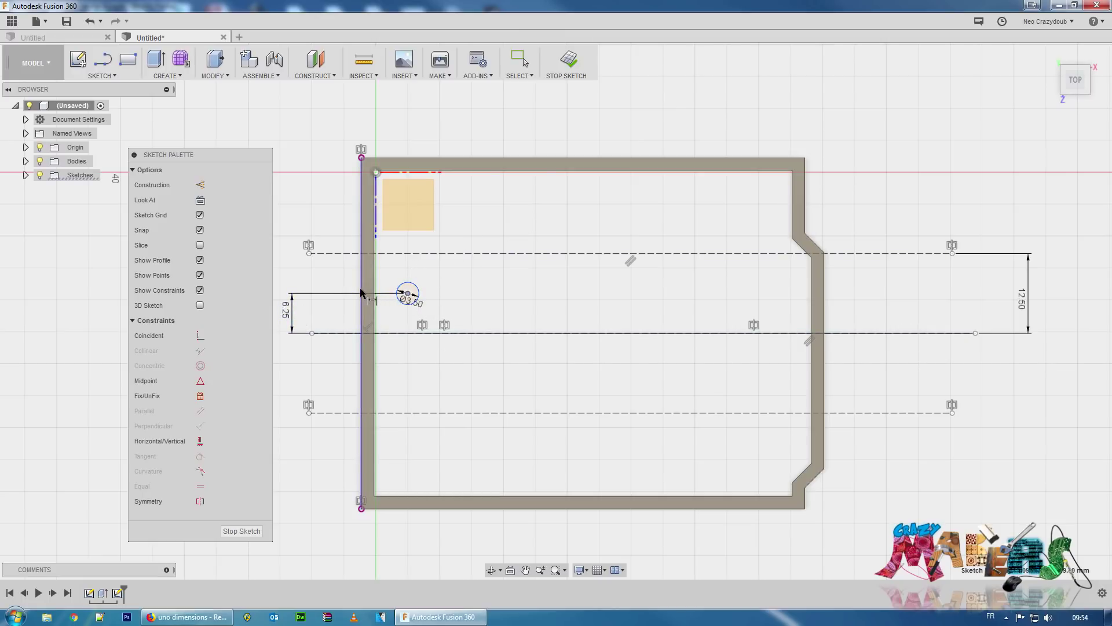
left_click(362, 293)
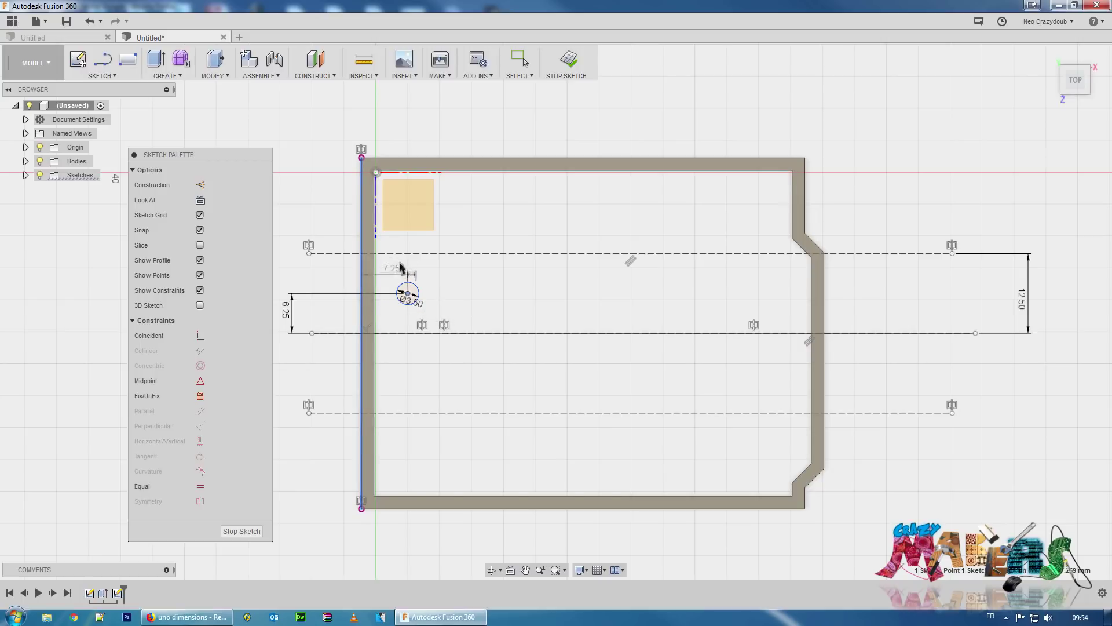
left_click(387, 224)
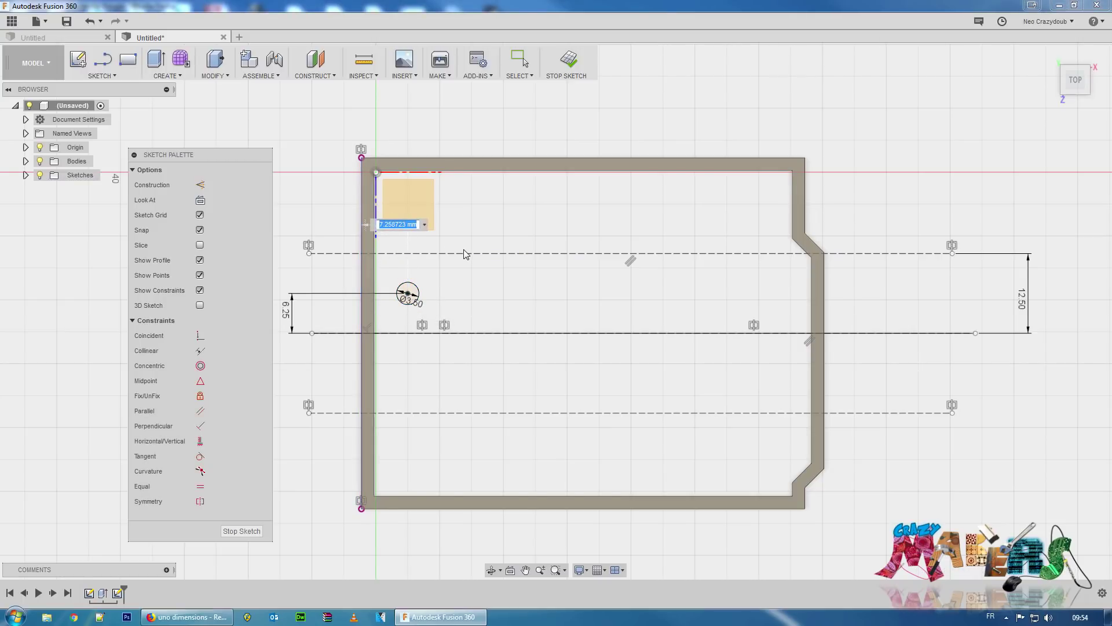
type("6")
key("Return")
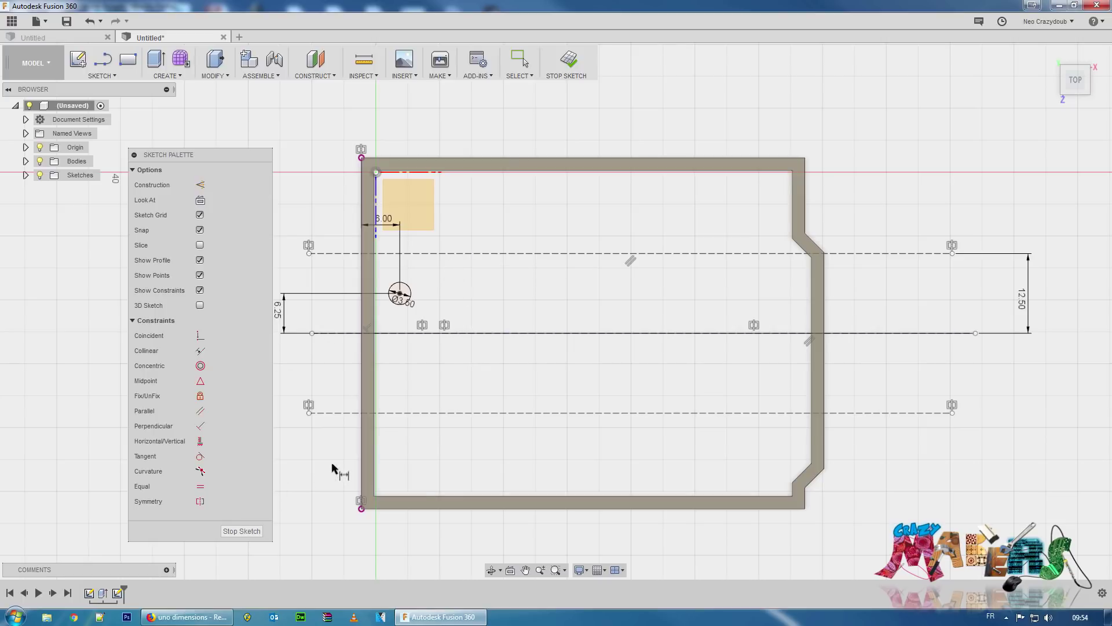
key("c")
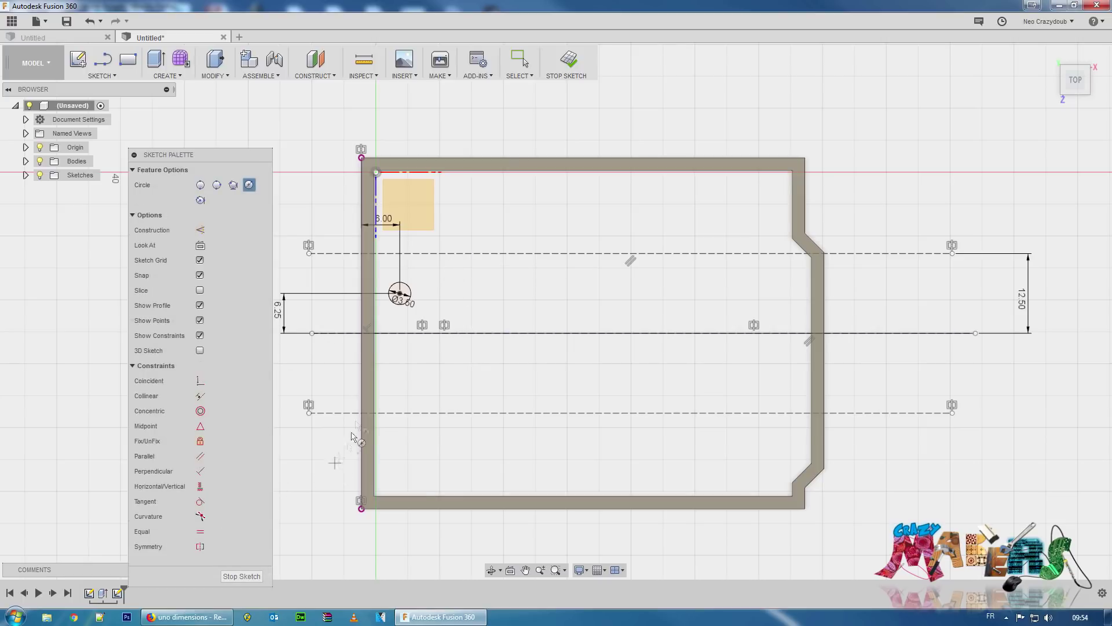
left_click(399, 294)
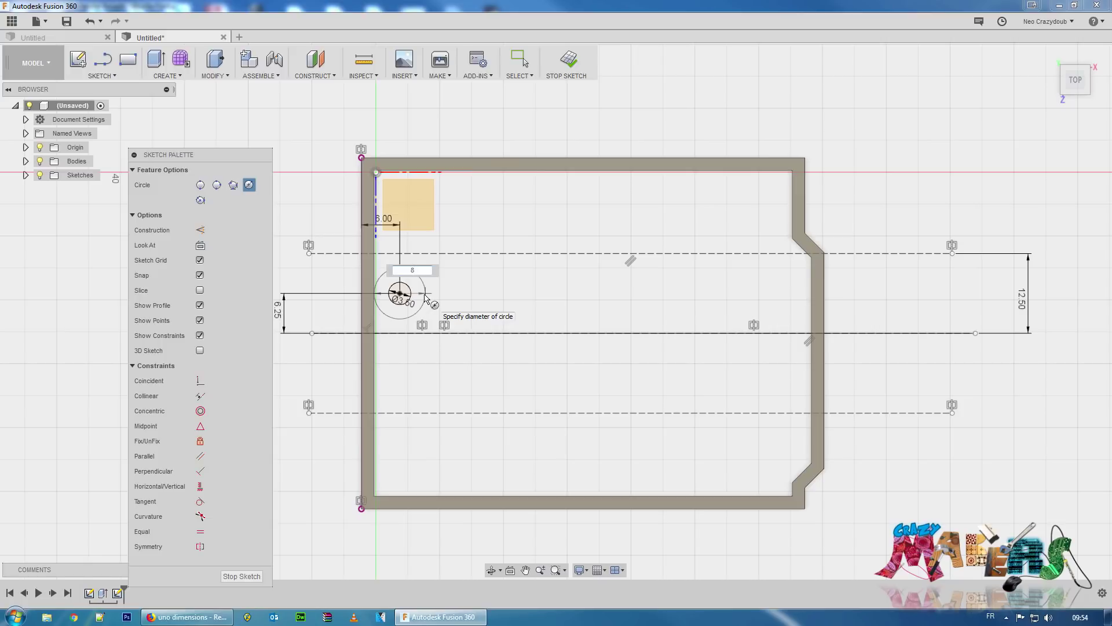
key("Escape")
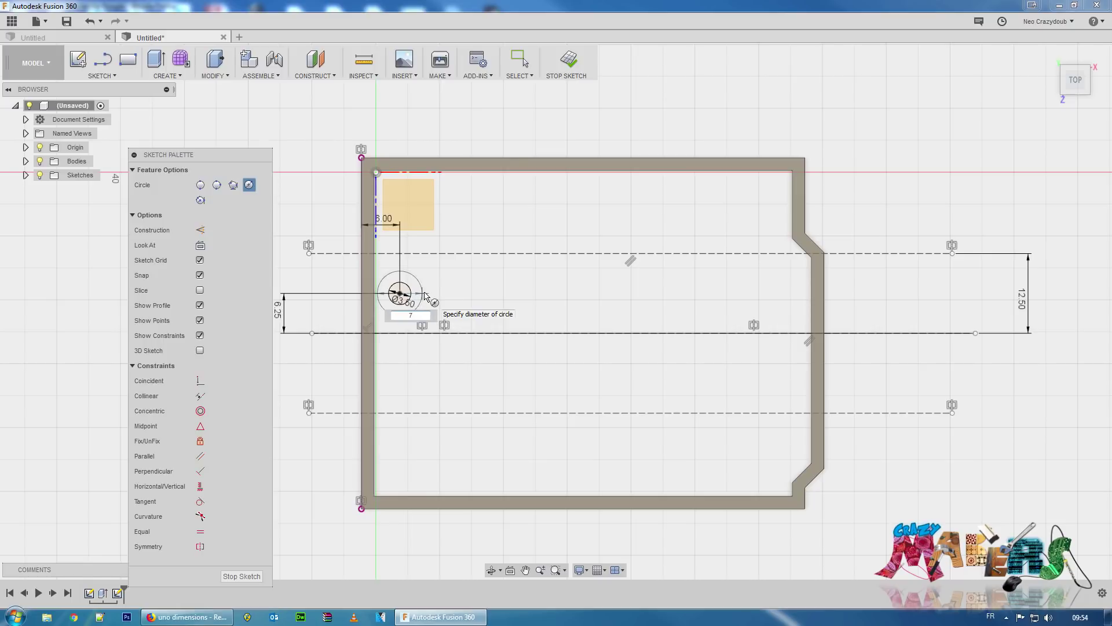
key("Escape")
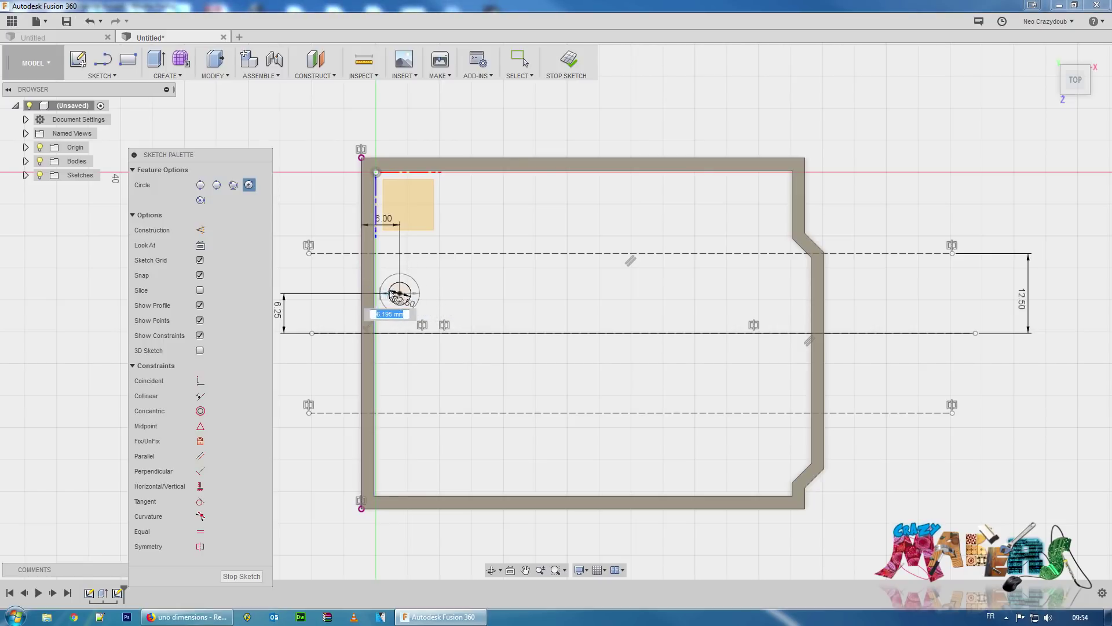
key("Escape")
left_click(399, 294)
key("Escape")
Draw a larger circle concentric with the 3.5 mm circle, reaching the inner edge of the frame's straight short side
left_click(398, 294)
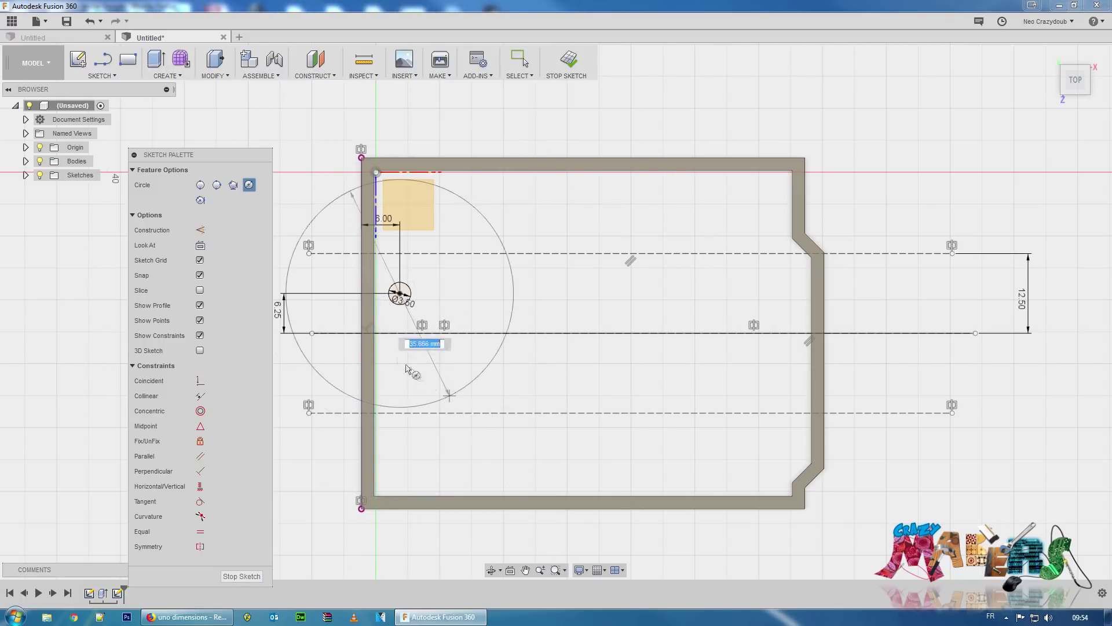
left_click(599, 570)
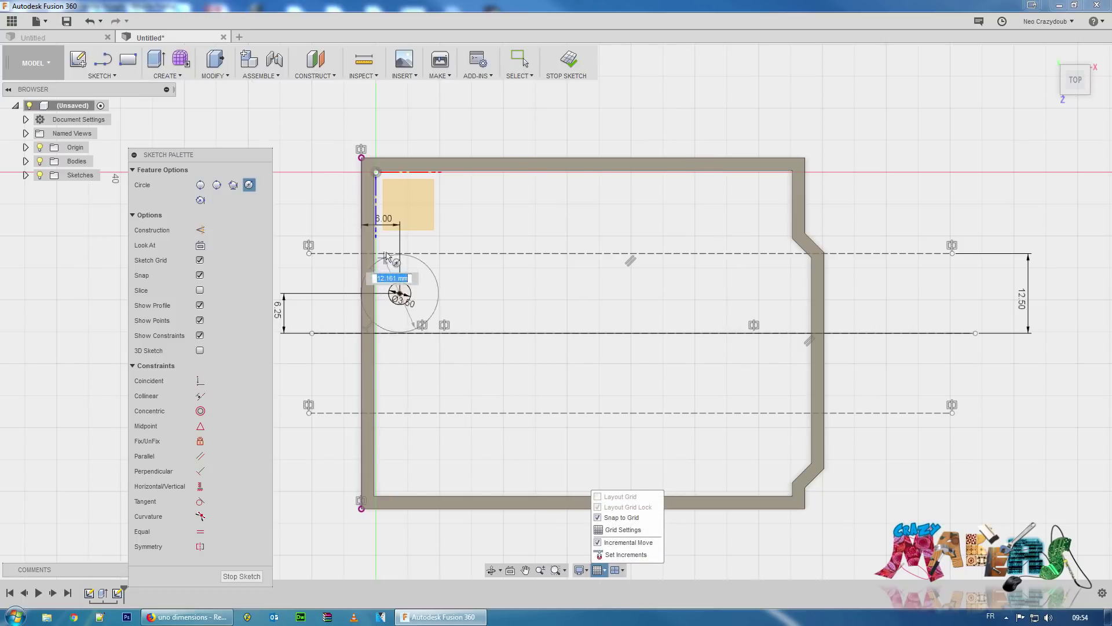
left_click(375, 295)
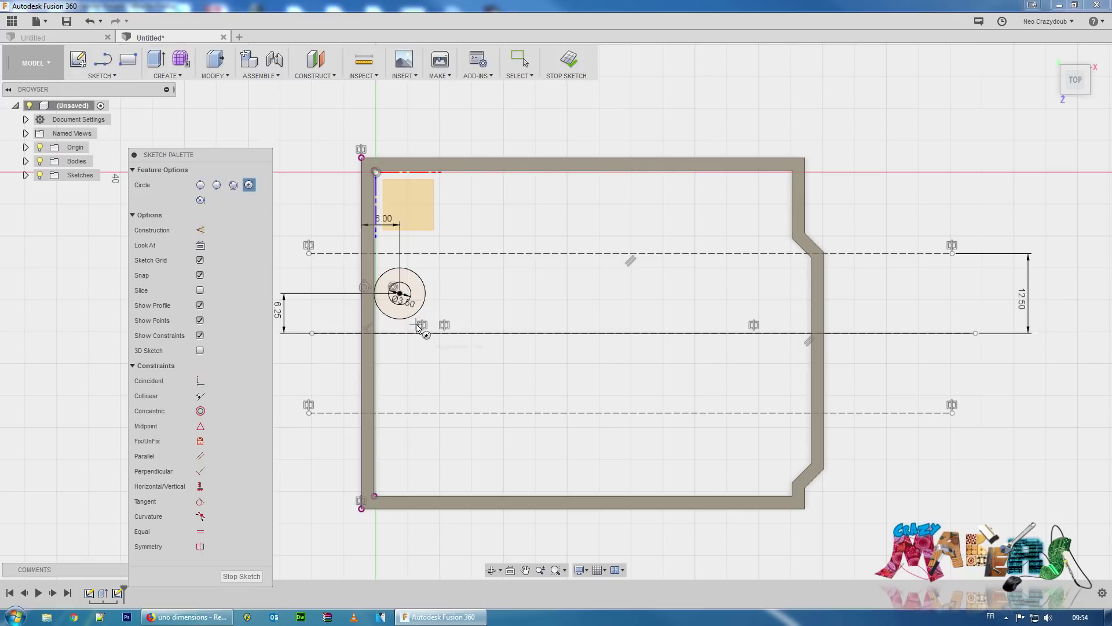
Draw a vertical construction line from the circles' centre down past the lower construction line, perpendicular to it
key("l")
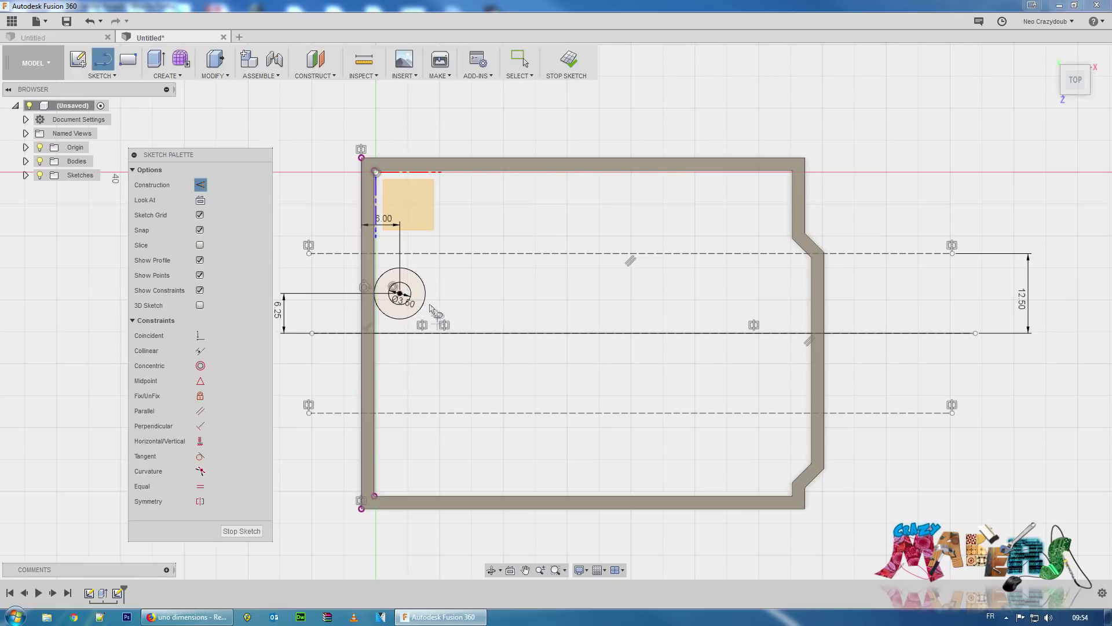
left_click(400, 293)
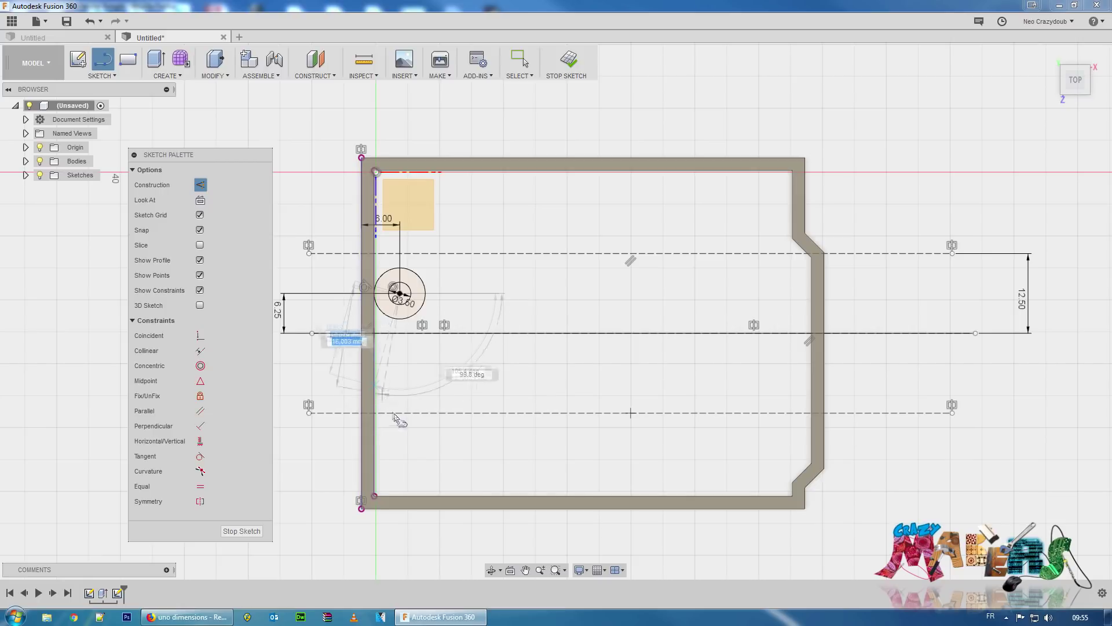
left_click(400, 438)
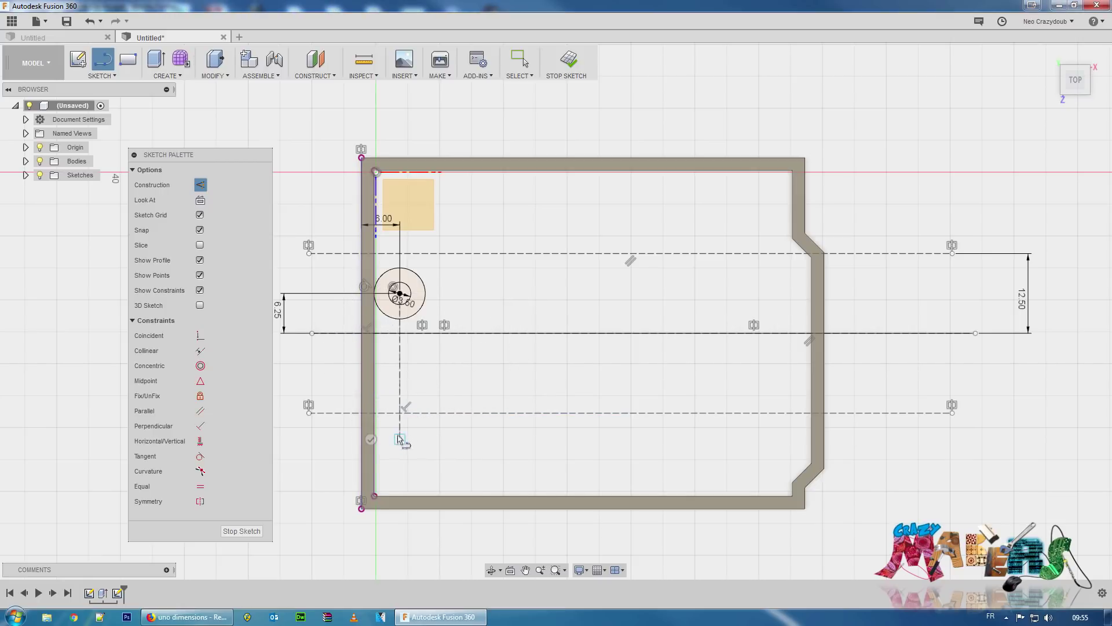
Draw a horizontal line about 4 mm long from the larger circle's lowest point to the frame's inner edge
key("Escape")
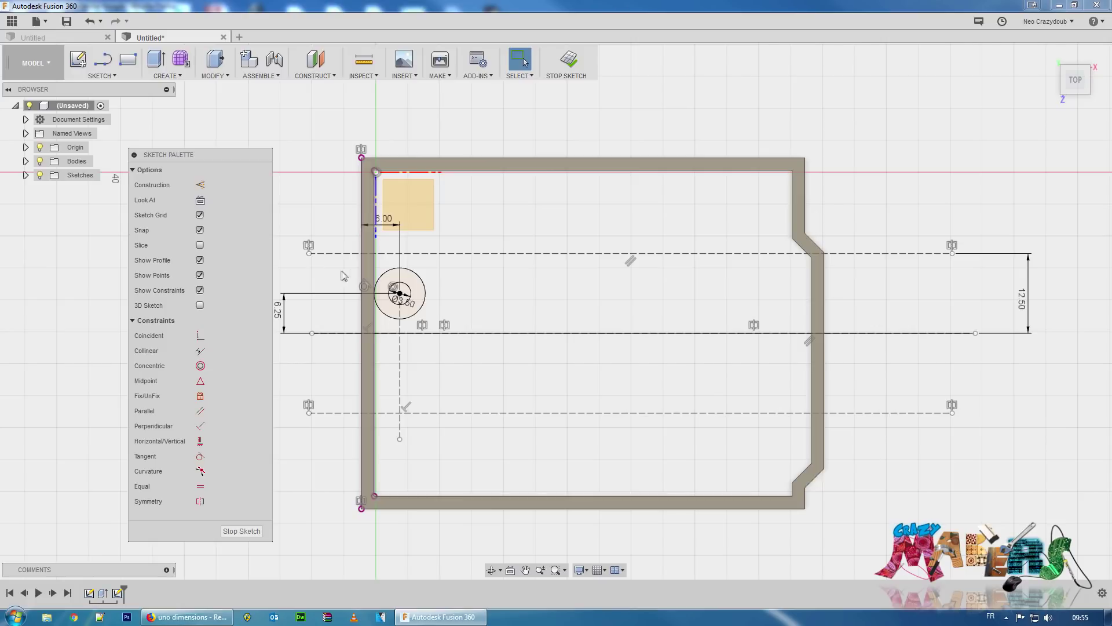
key("l")
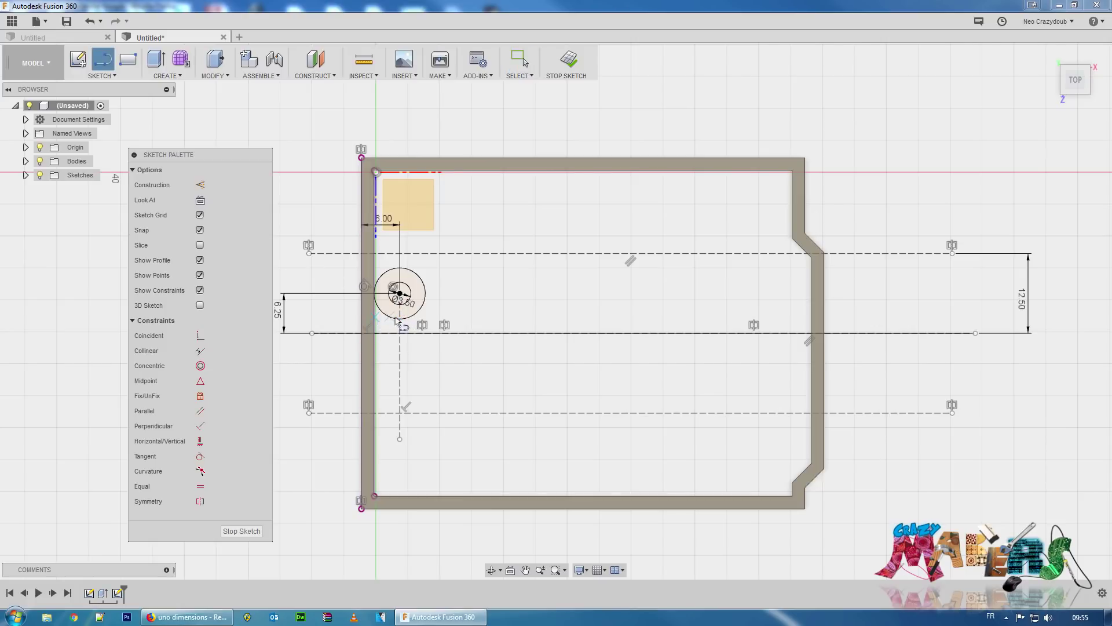
left_click(399, 319)
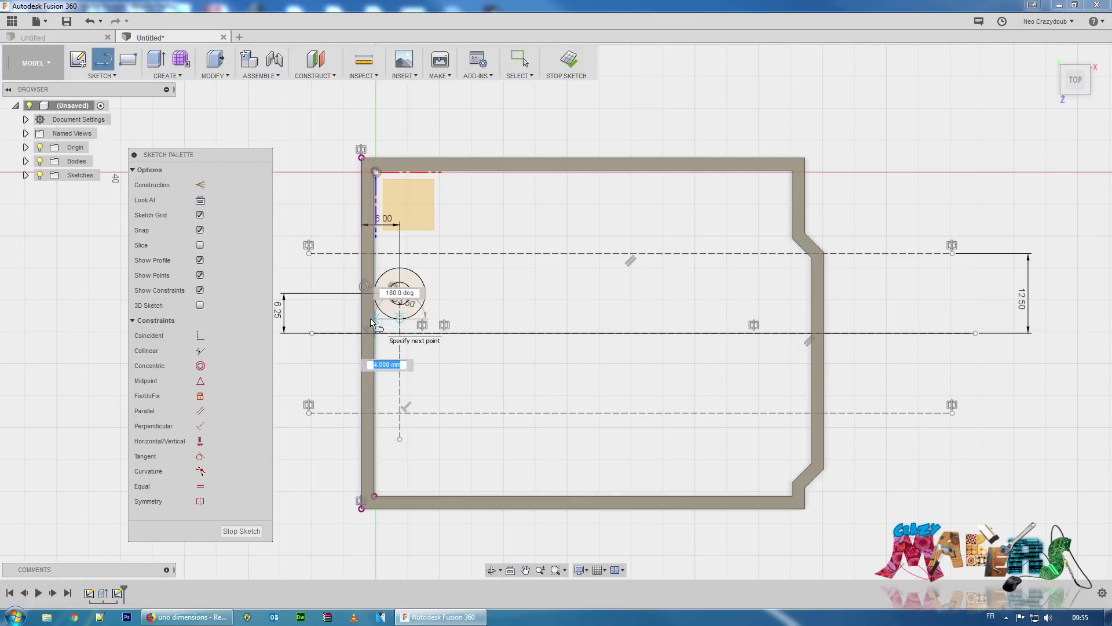
key("Escape")
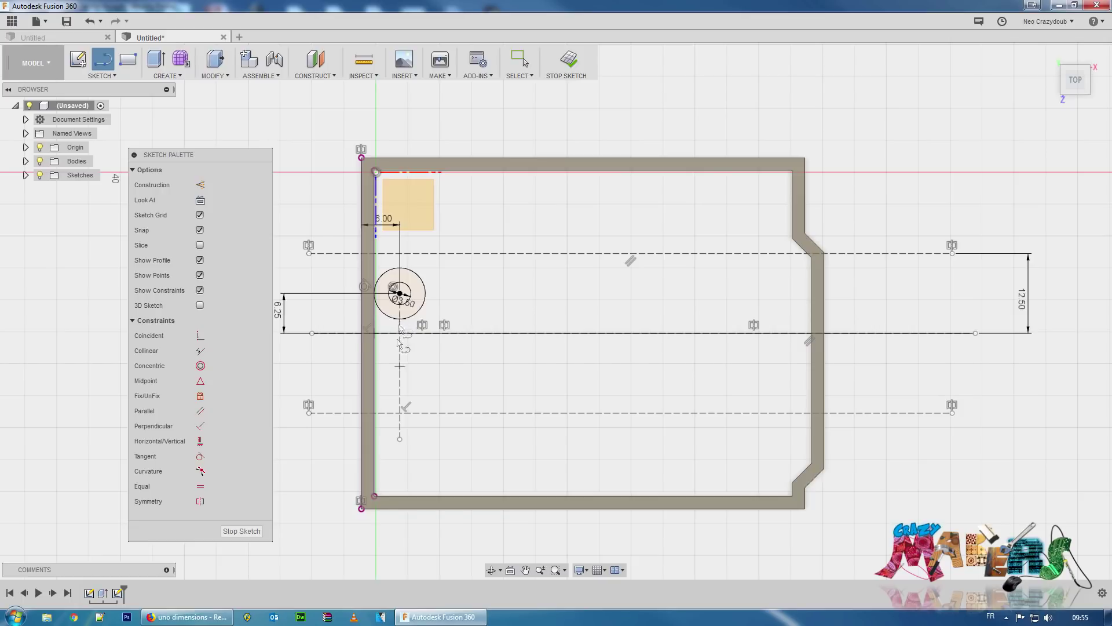
left_click(400, 293)
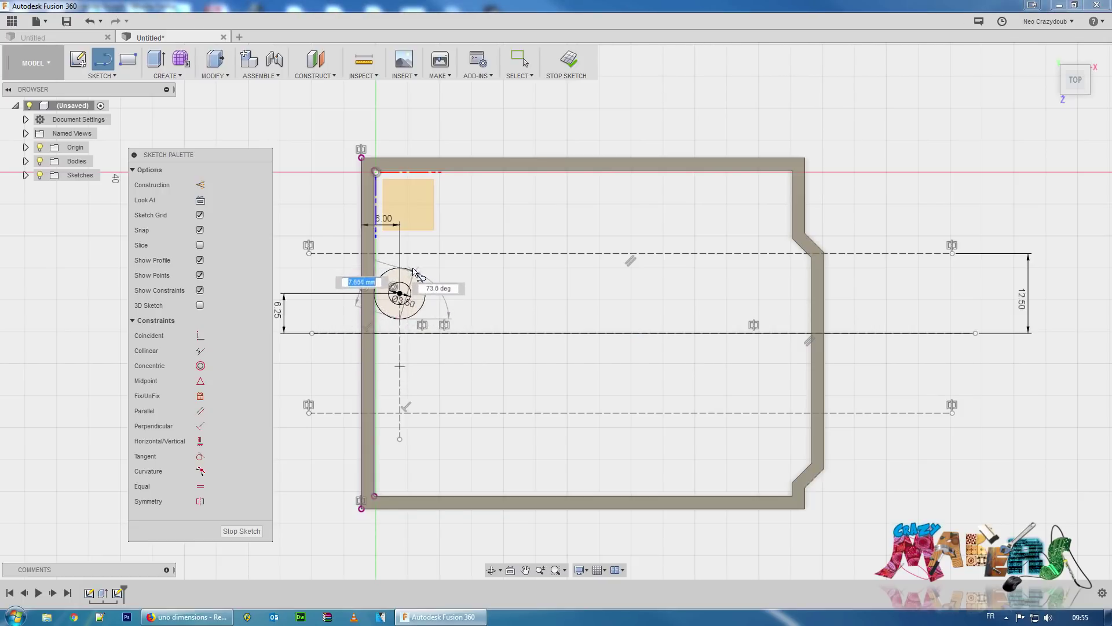
key("Escape")
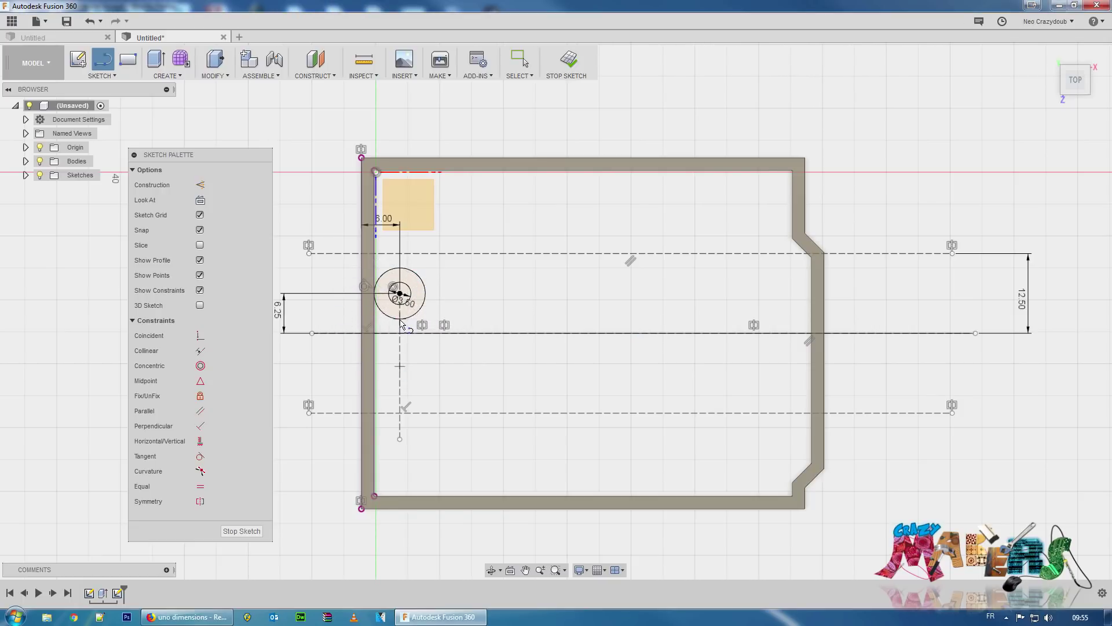
left_click(399, 320)
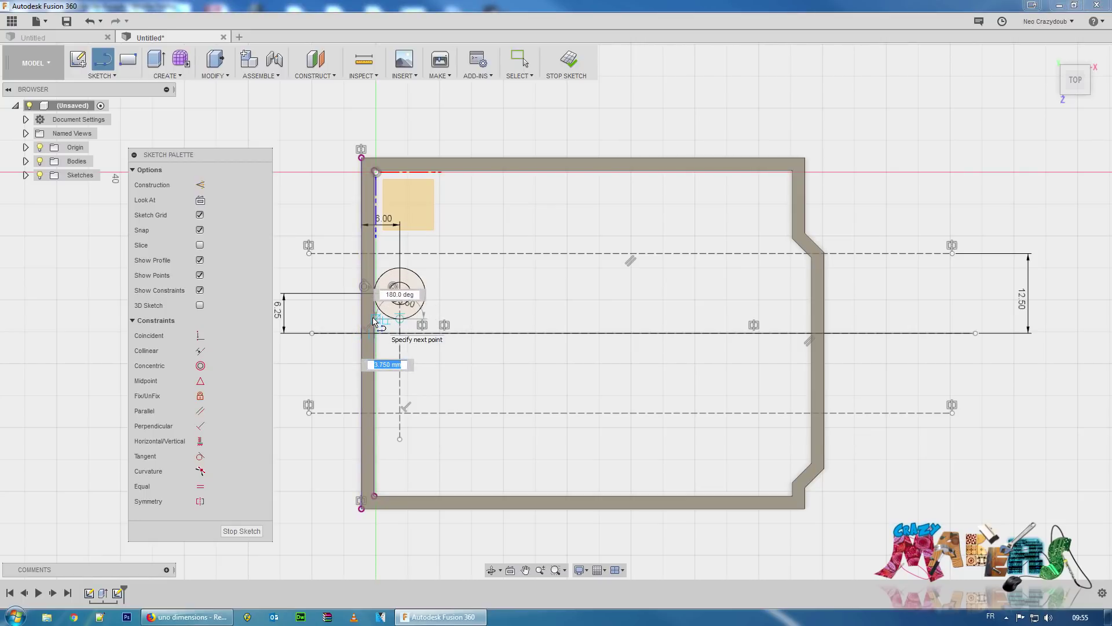
scroll(374, 322, "down", 2)
scroll(374, 323, "up", 5)
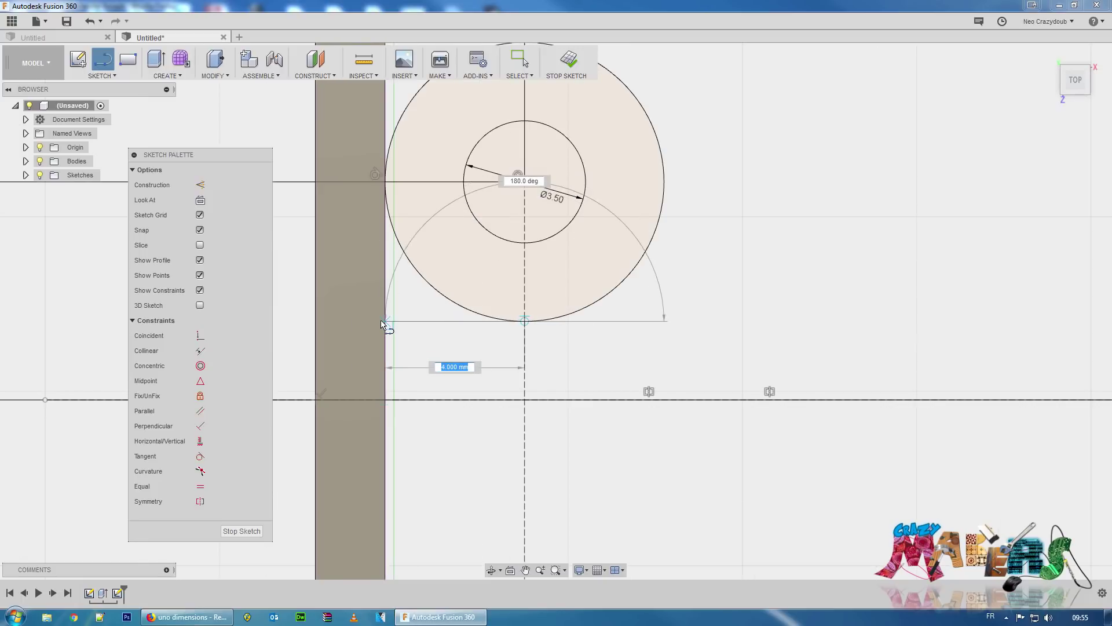
left_click(385, 322)
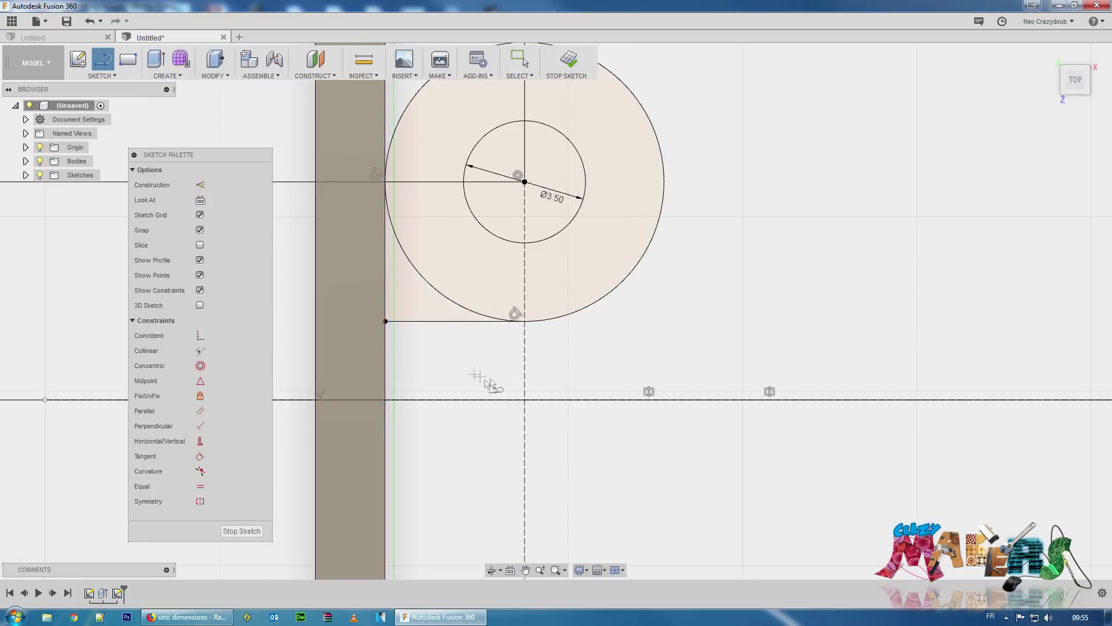
Draw a matching 4 mm horizontal line from the larger circle's highest point to the frame's inner edge
middle_click_drag(495, 328, 644, 403)
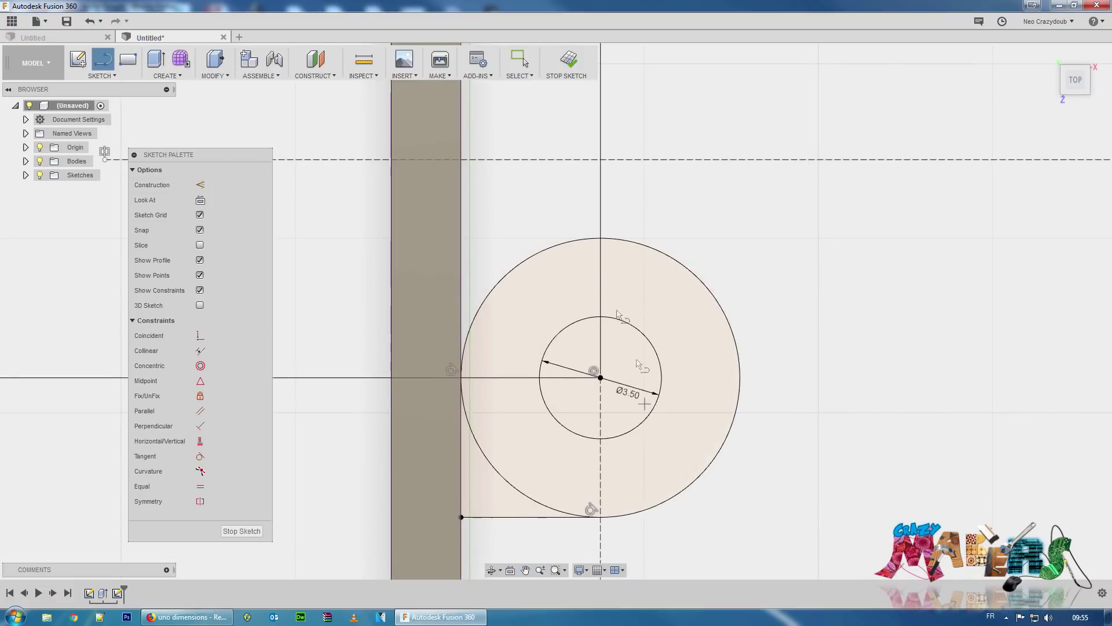
left_click(601, 239)
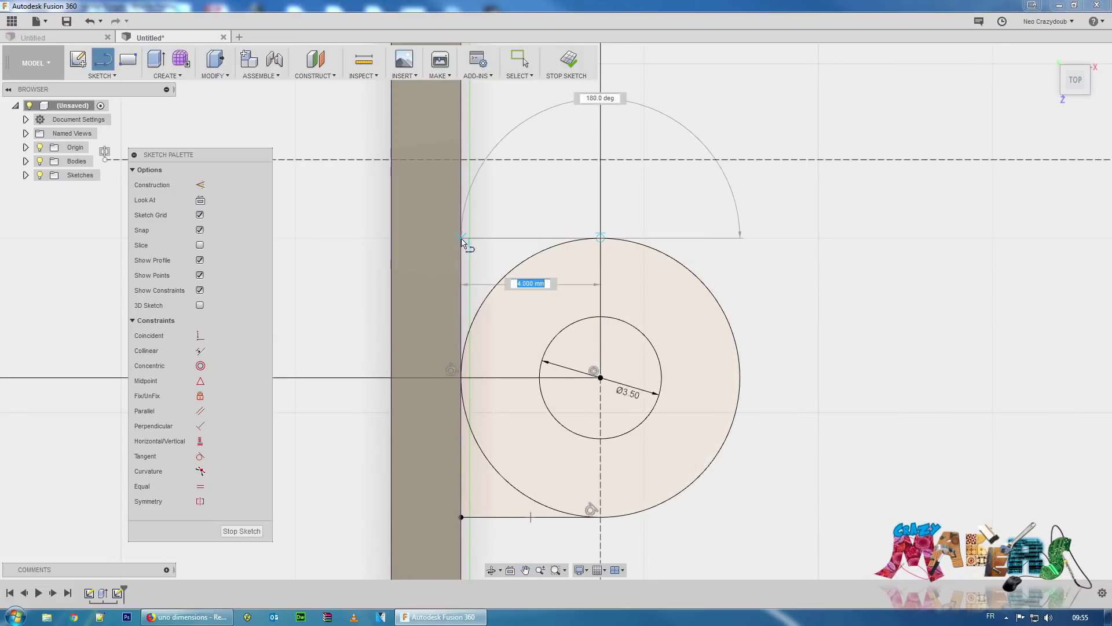
left_click(462, 239)
scroll(554, 429, "down", 4)
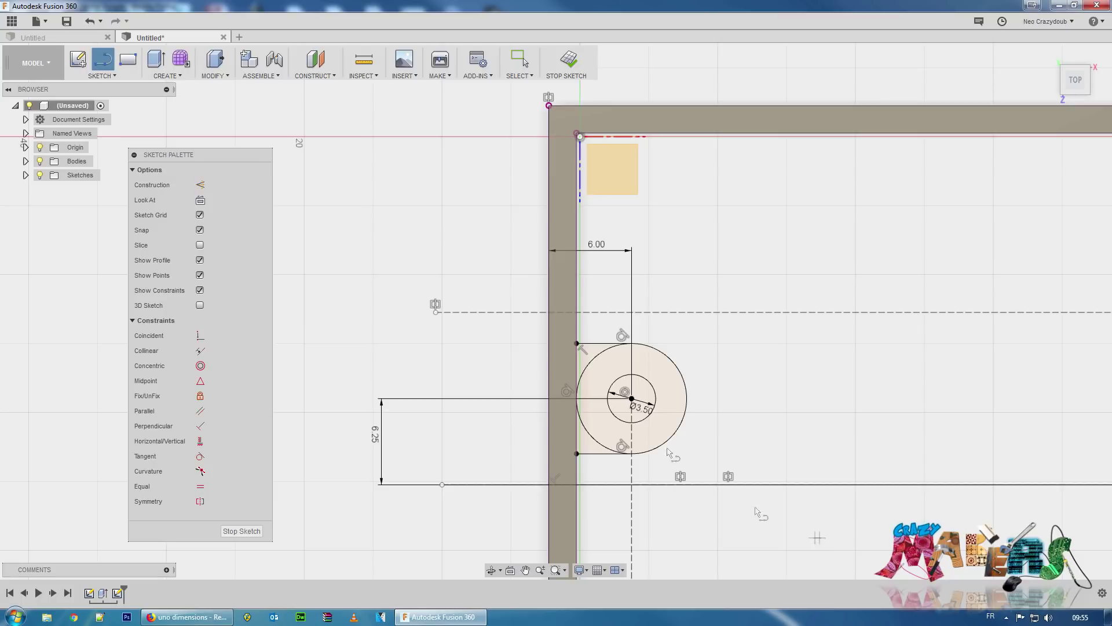
scroll(861, 402, "down", 3)
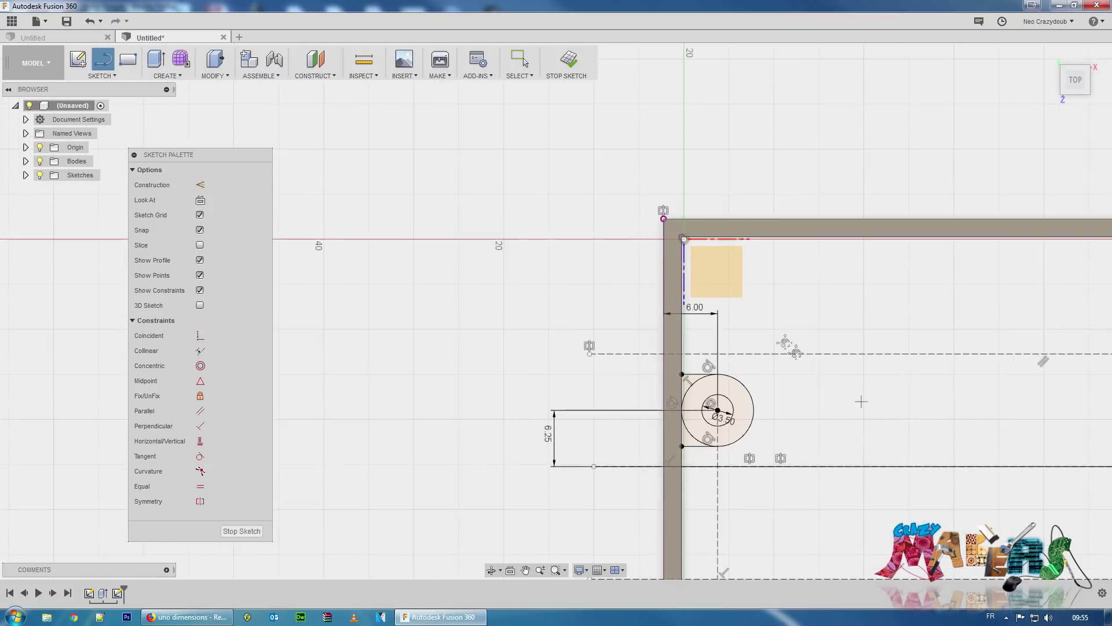
middle_click_drag(861, 401, 672, 233)
scroll(650, 354, "down", 1)
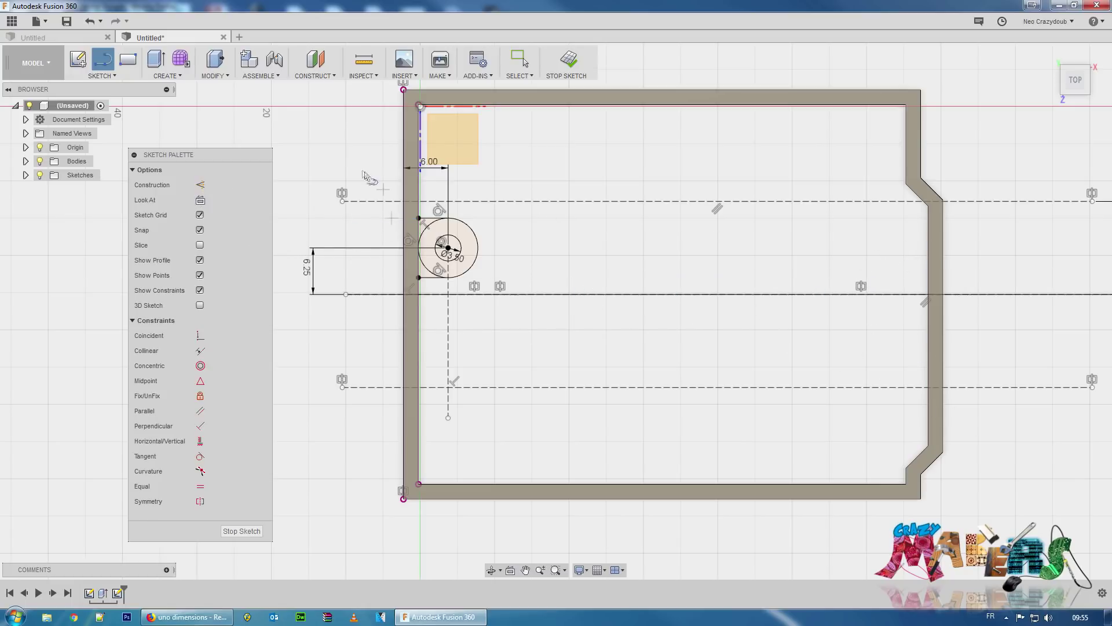
key("Escape")
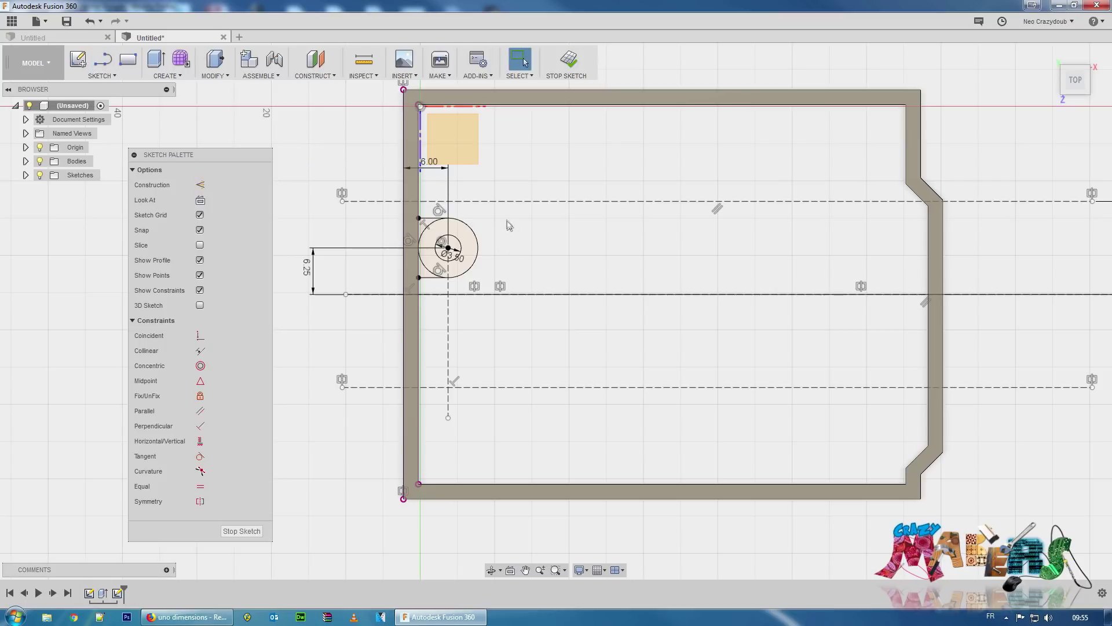
Mirror both concentric circles and their two connecting lines about the centre horizontal construction line
mouse_move(497, 207)
left_mouse_down()
mouse_move(405, 287)
mouse_move(536, 248)
mouse_move(394, 288)
left_mouse_up()
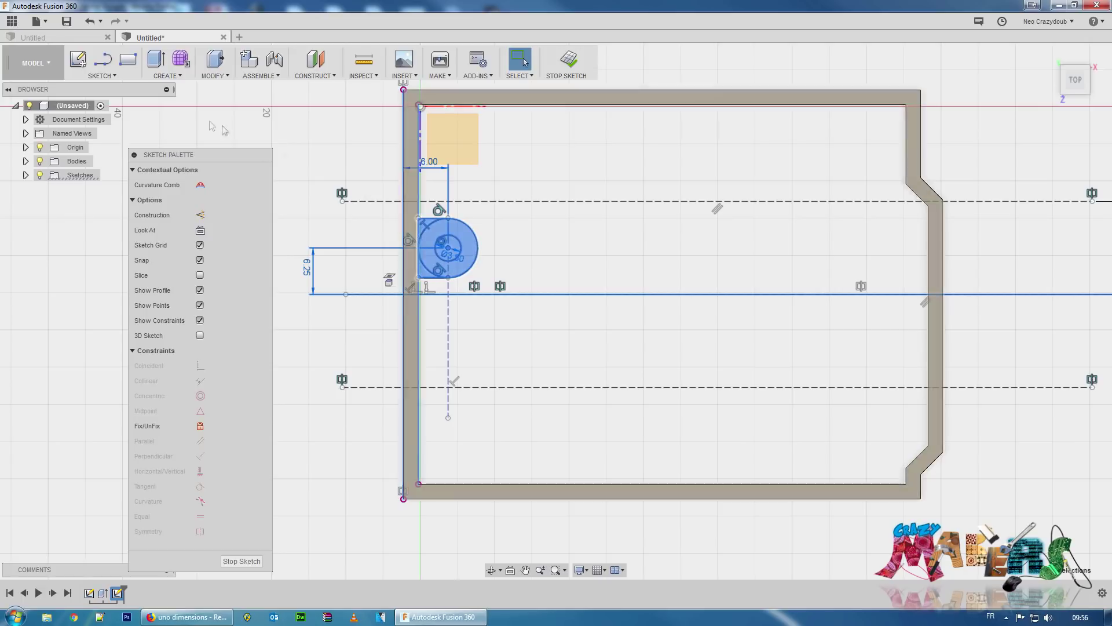
left_click(102, 75)
left_click(117, 336)
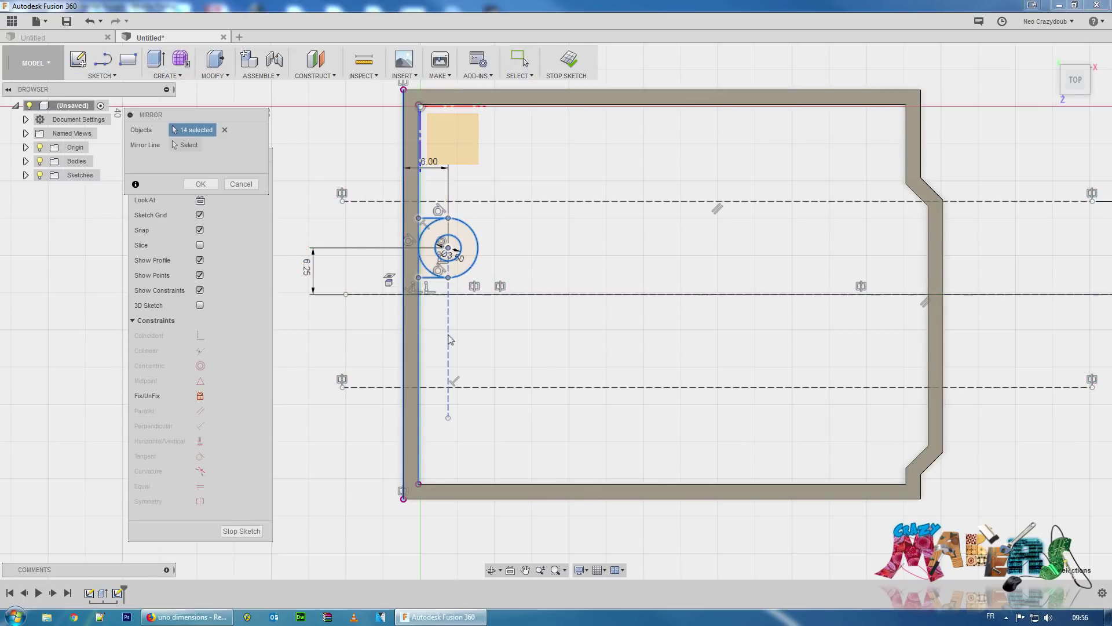
left_click(224, 129)
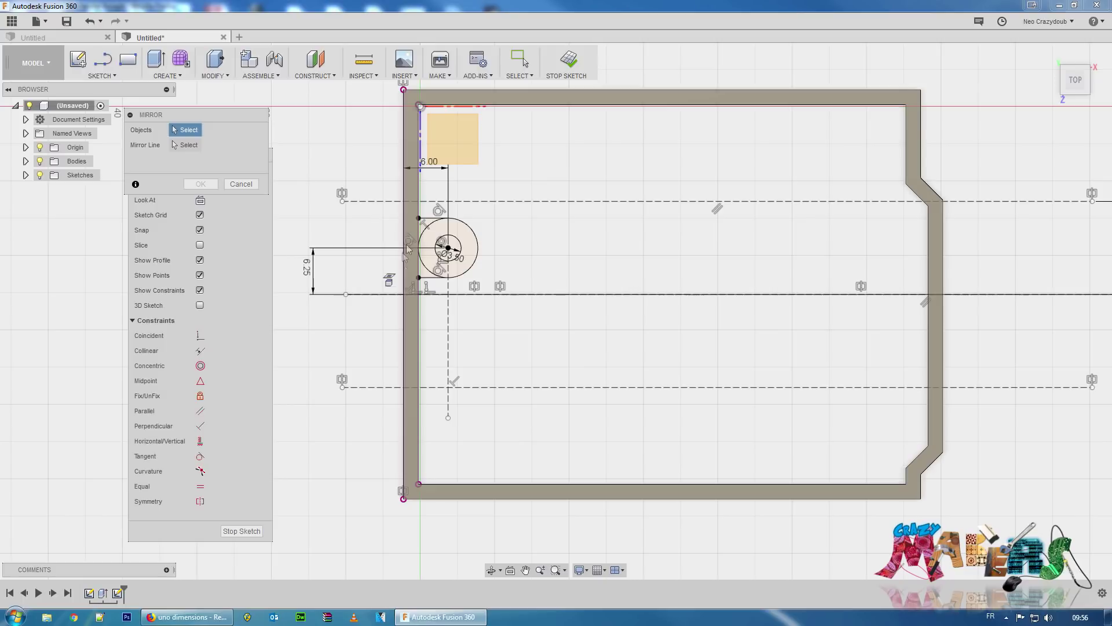
left_click(444, 277)
left_click(454, 248)
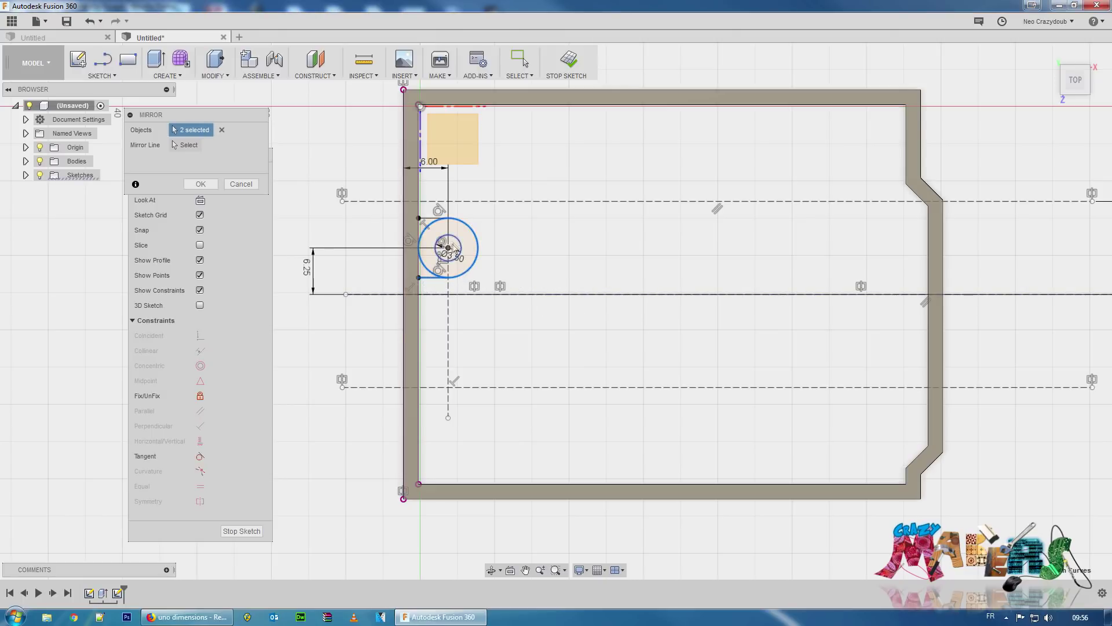
left_click(449, 248)
left_click(185, 145)
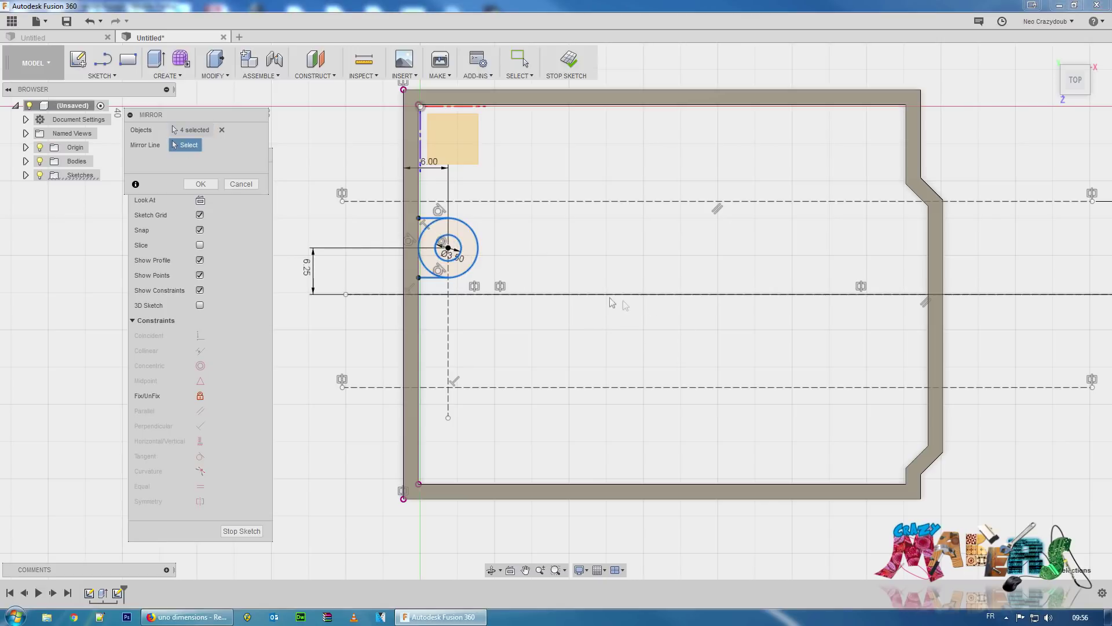
left_click(641, 295)
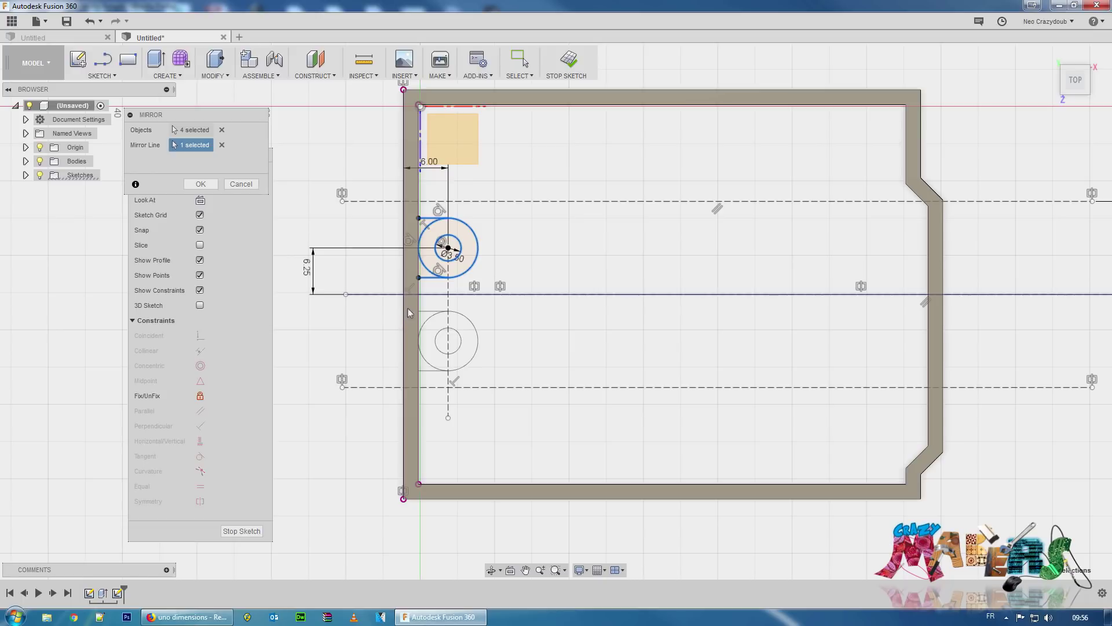
left_click(200, 184)
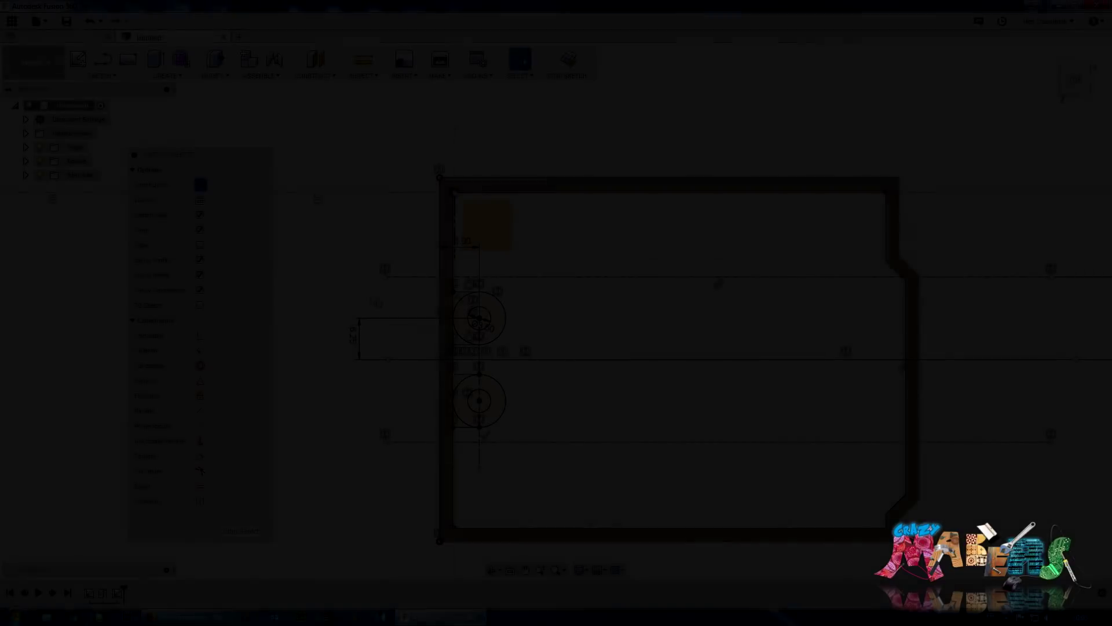
Draw a vertical construction line about 61 mm long across the whole frame, near the middle of its length
key("l")
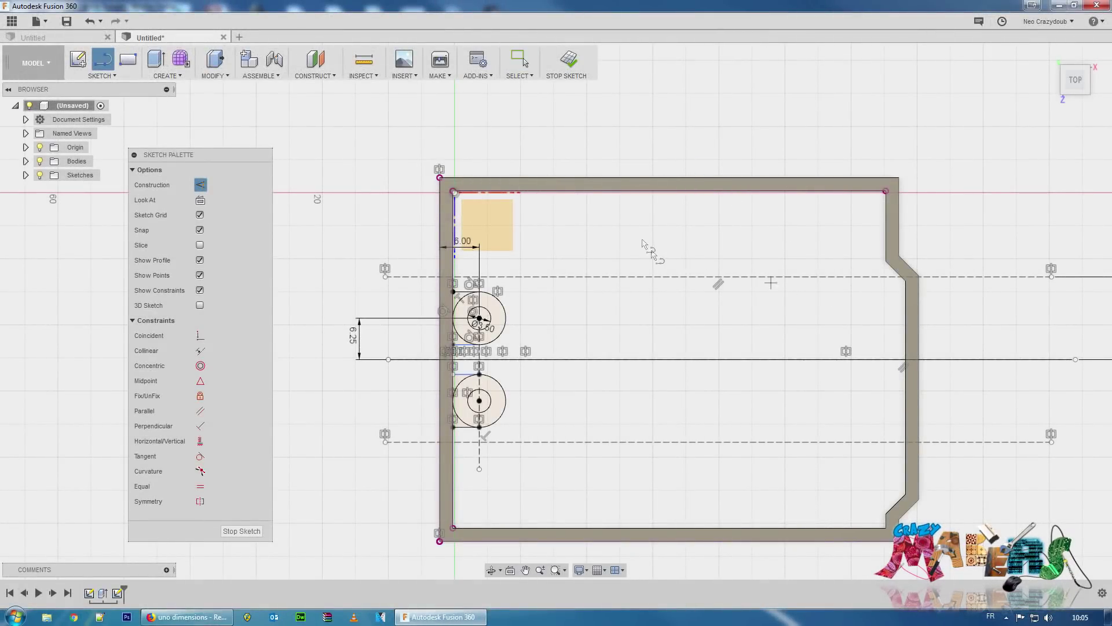
left_click(686, 159)
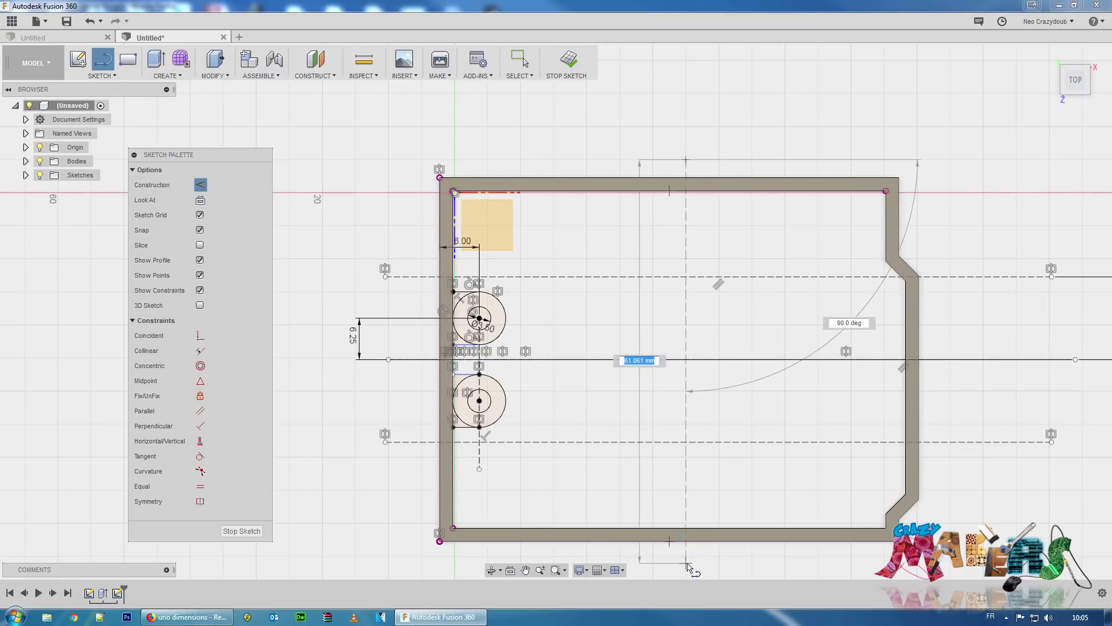
left_click(686, 563)
key("Escape")
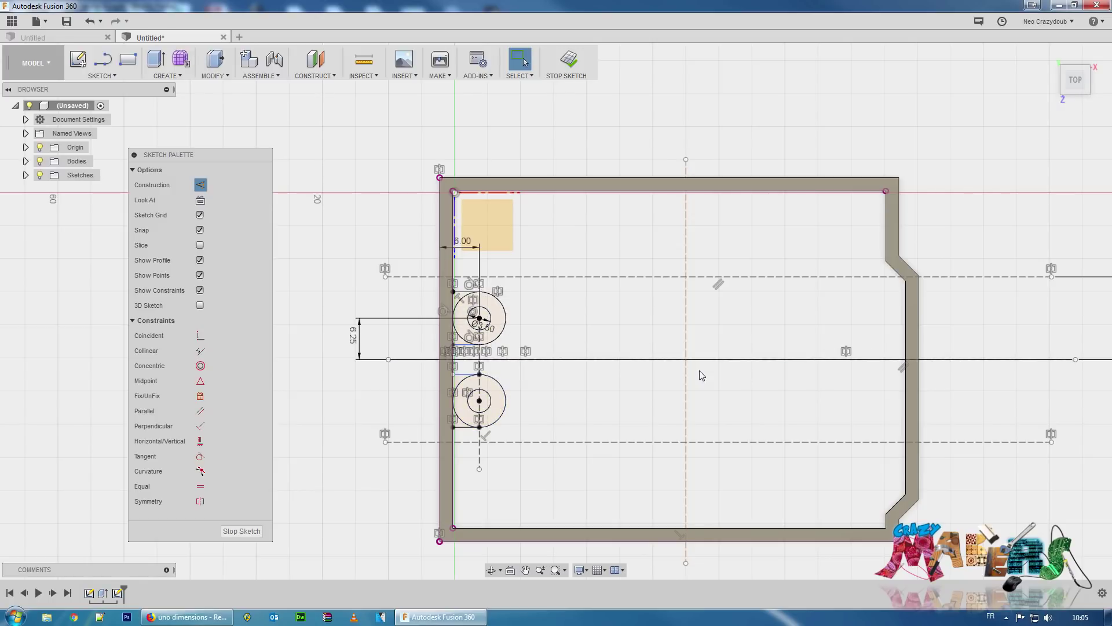
Measure the frame's inner length between its two short sides
key("d")
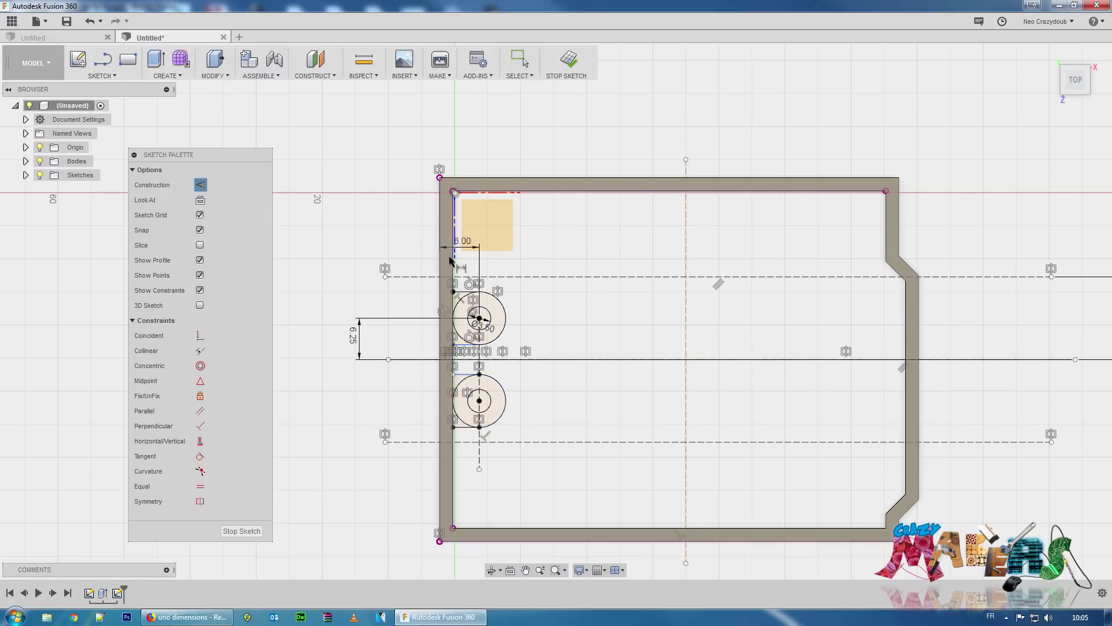
left_click(907, 317)
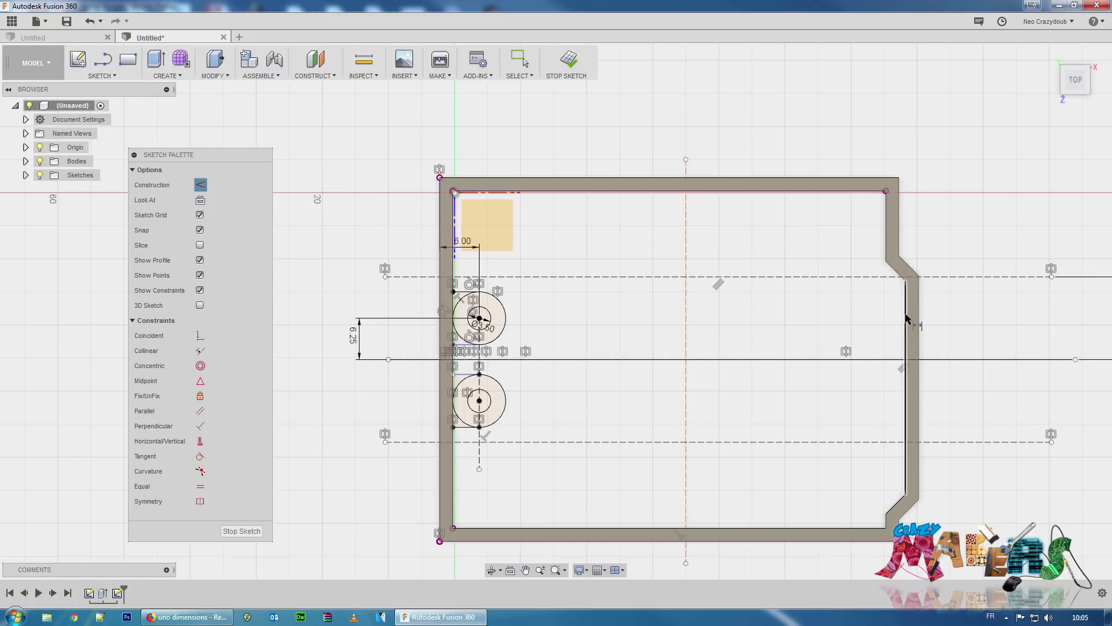
left_click(454, 492)
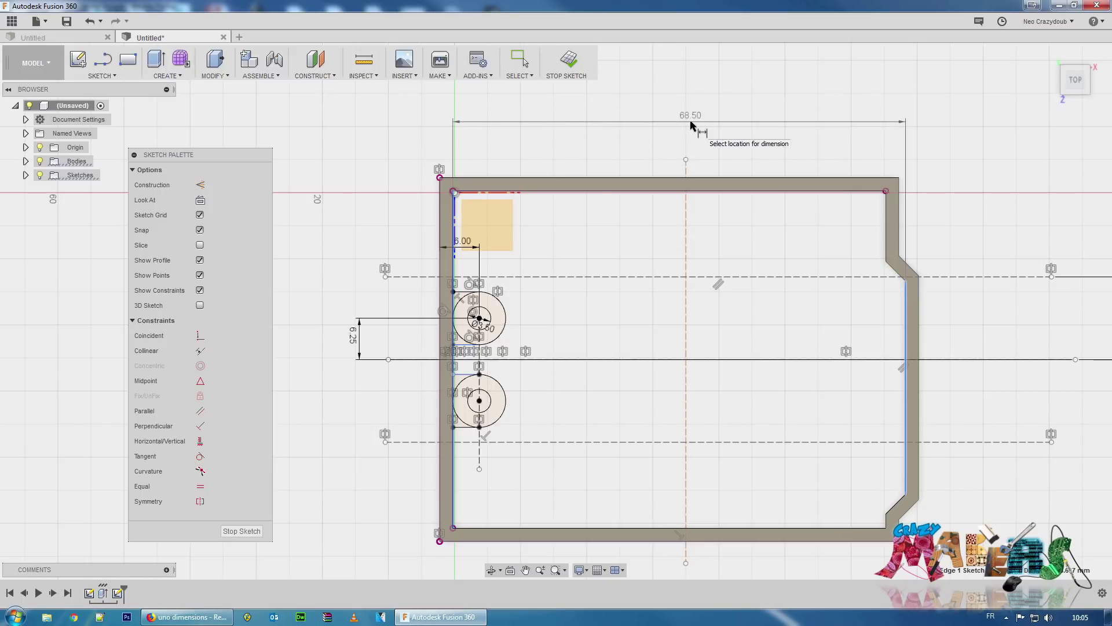
key("Escape")
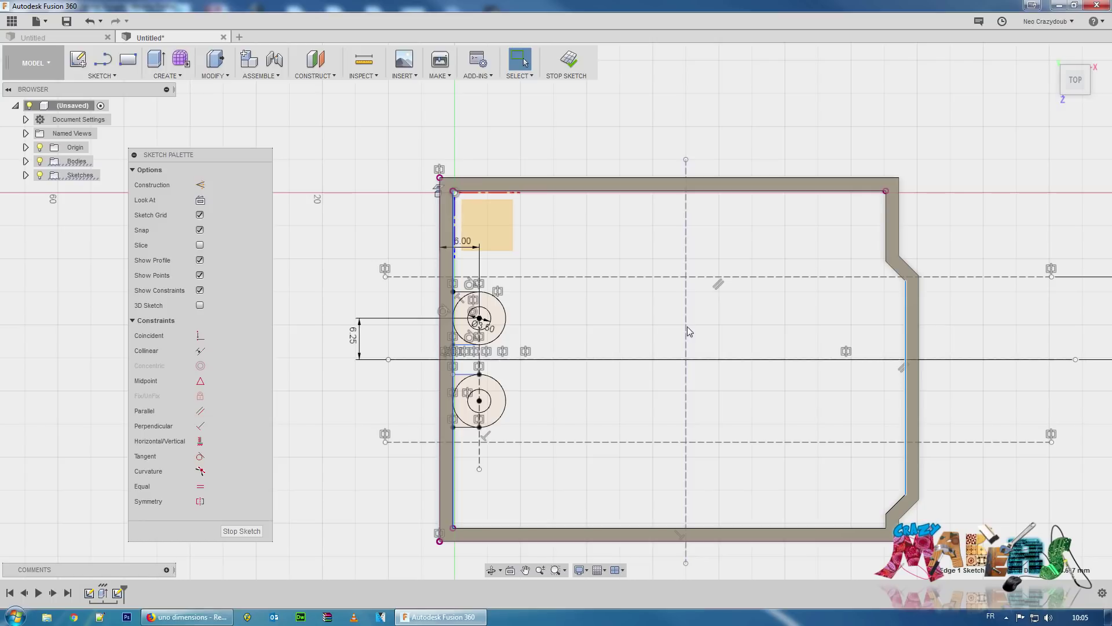
key("f")
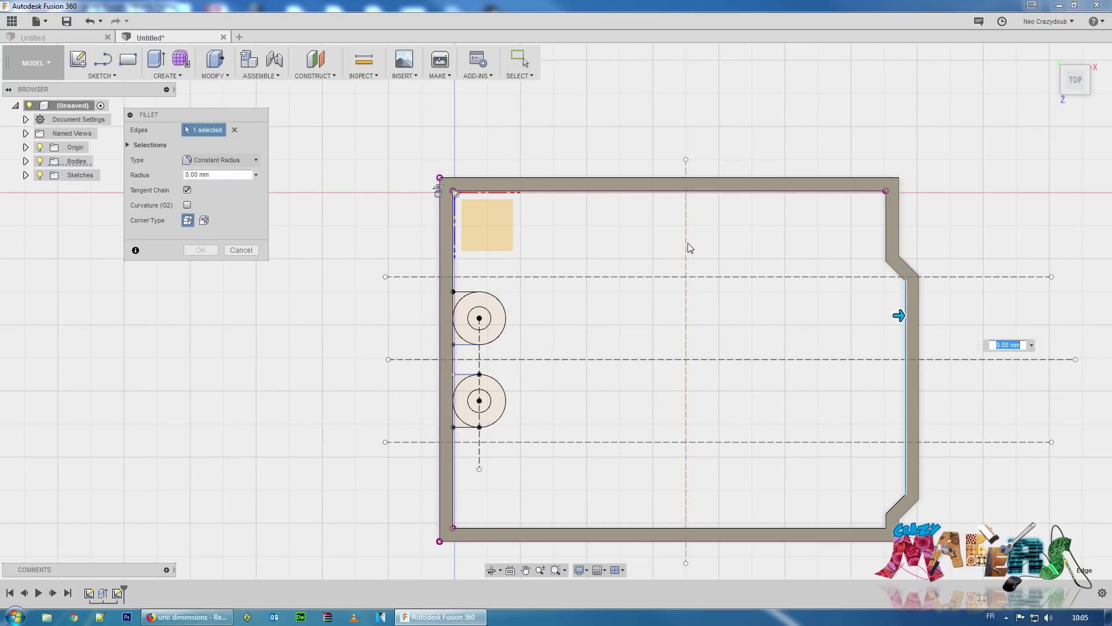
left_click(241, 249)
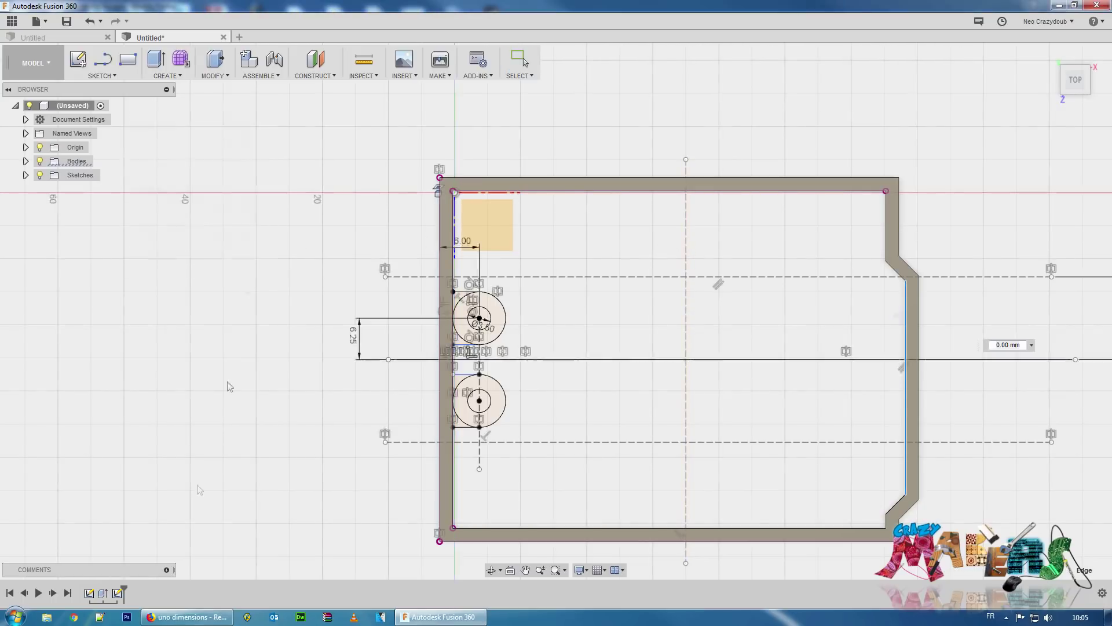
double_click(117, 593)
right_click(117, 592)
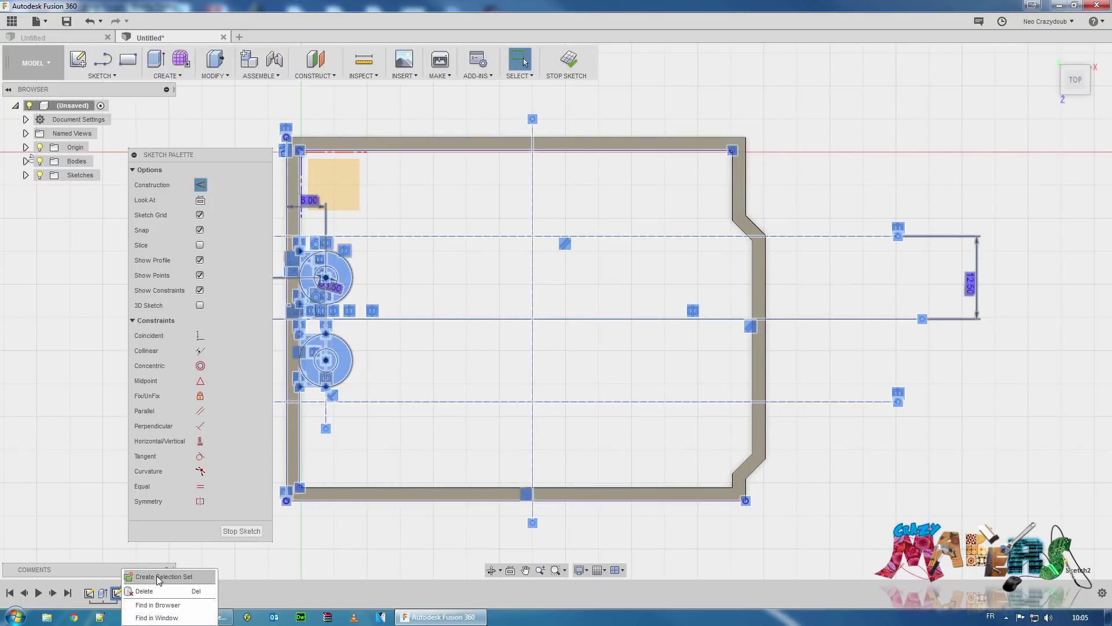
right_click(115, 593)
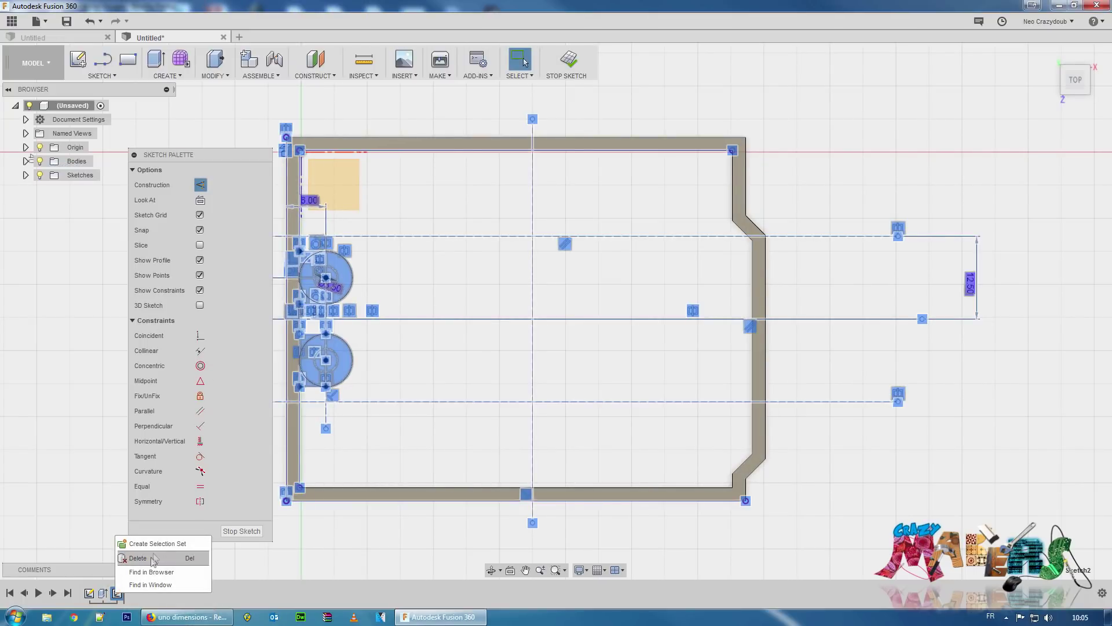
left_click(469, 548)
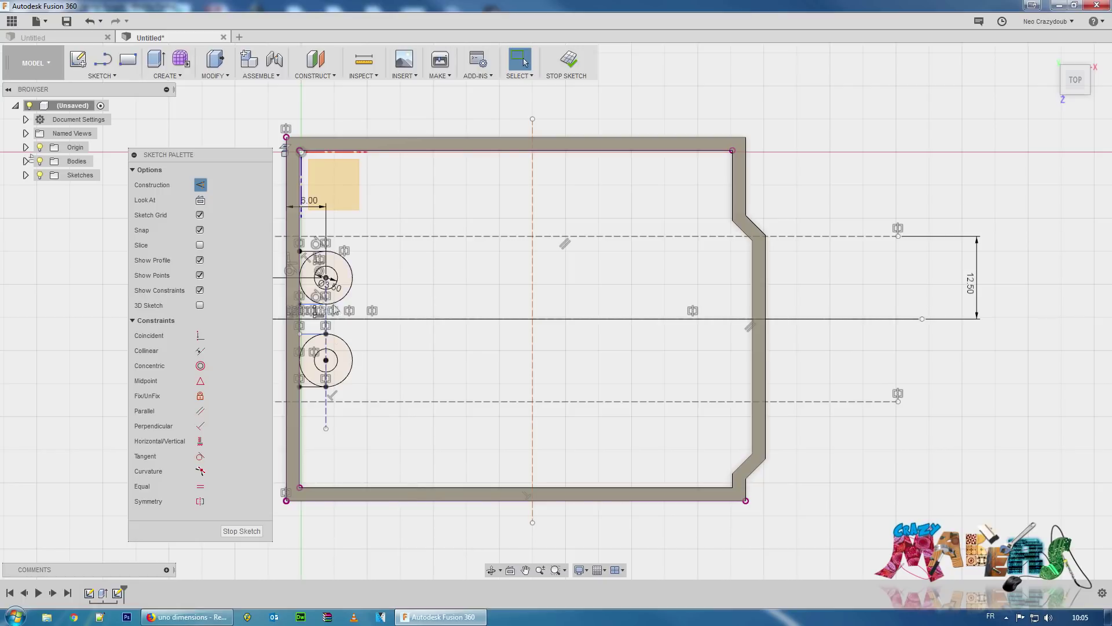
Dimension the vertical construction line from the inner face of the frame's straight short side, setting the distance to 68.50/2
key("d")
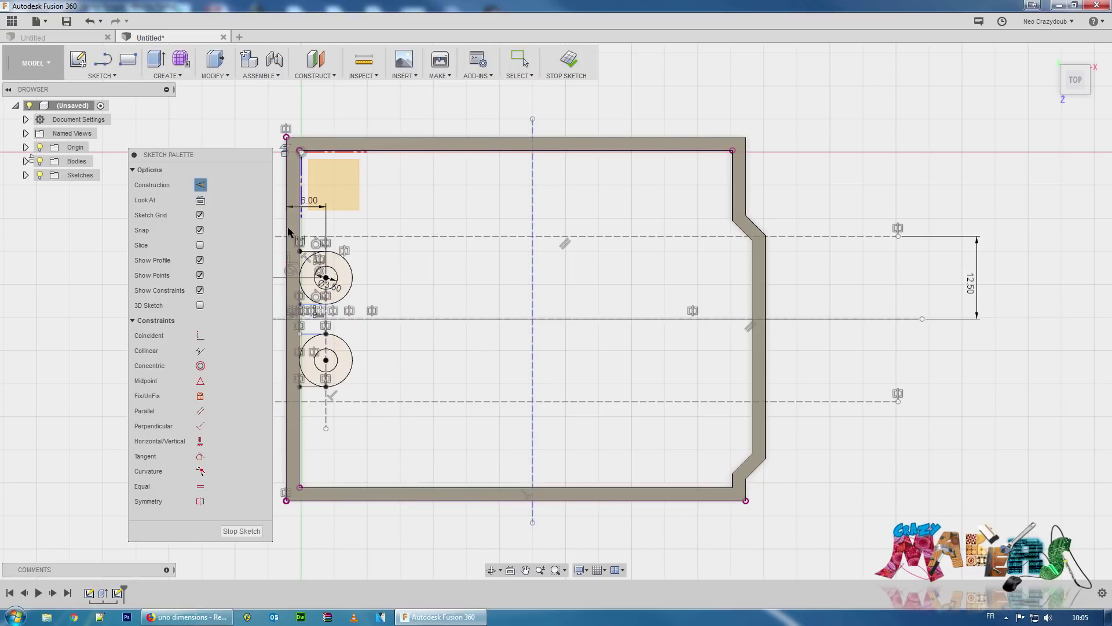
left_click(300, 244)
left_click(533, 179)
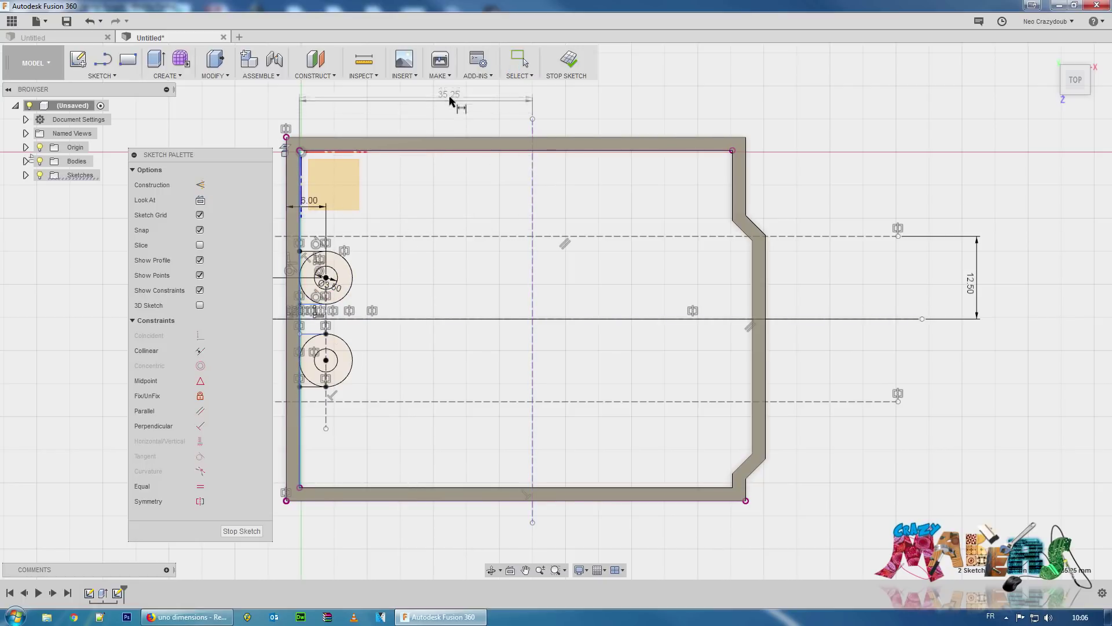
left_click(457, 111)
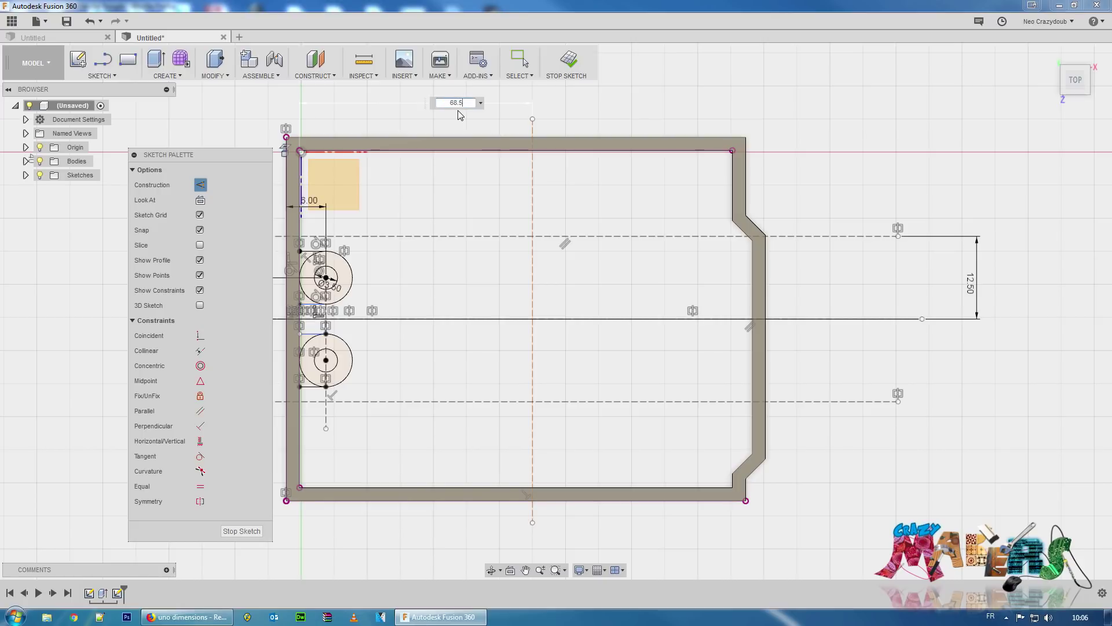
type("68.50/2")
key("Return")
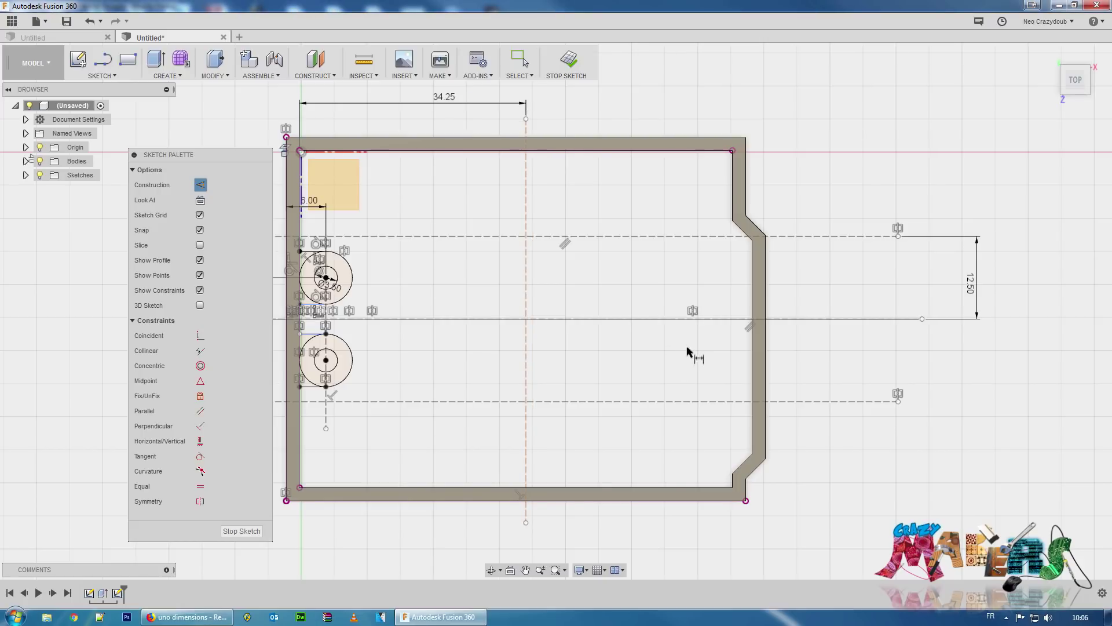
Measure the distance from the vertical construction line to the inner face of the frame's opposite short side
left_click(526, 119)
left_click(753, 277)
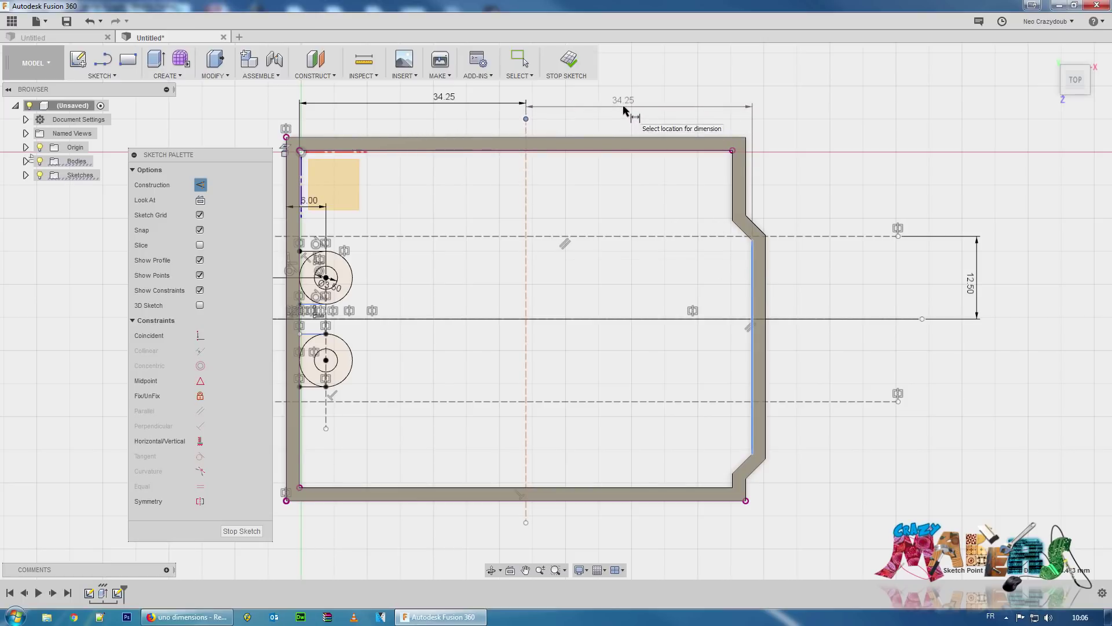
key("Escape")
scroll(599, 263, "up", 2)
middle_click_drag(629, 270, 789, 241)
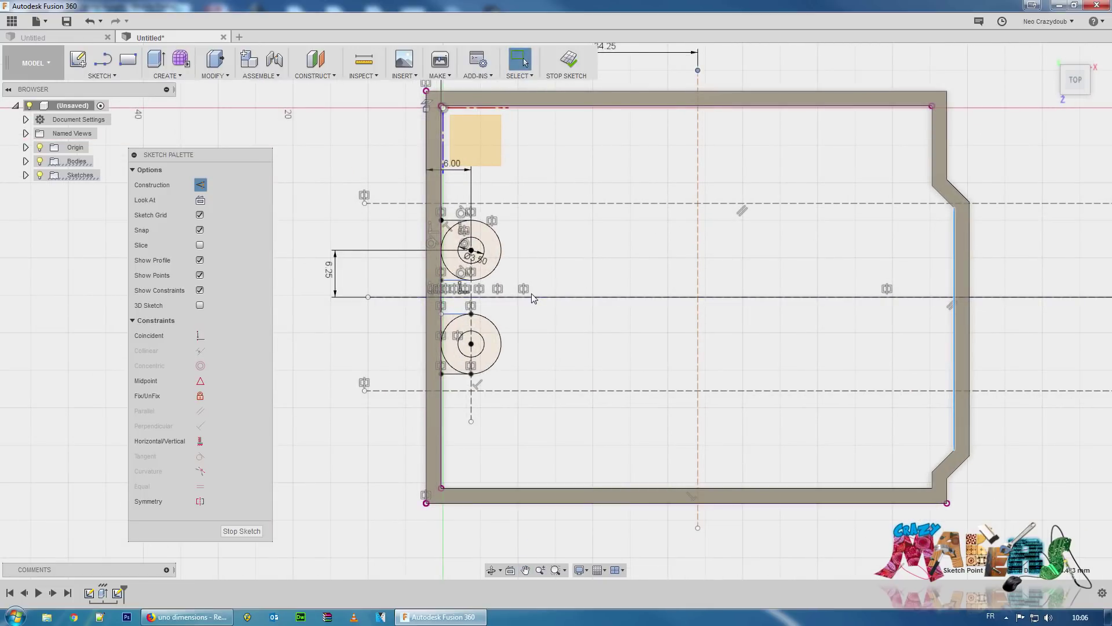
left_click(518, 206)
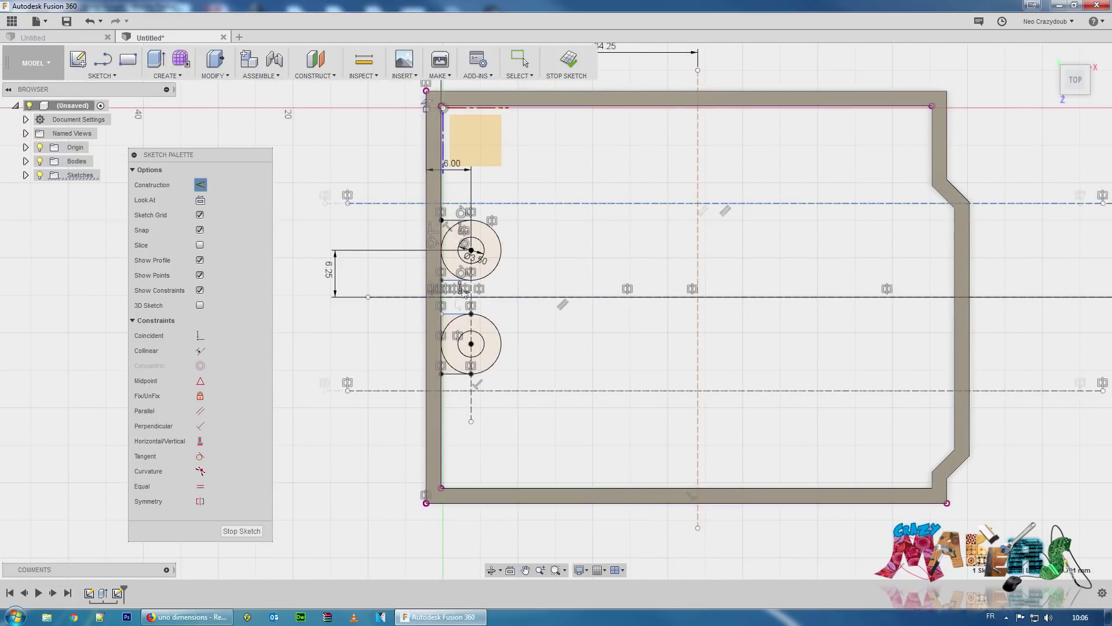
left_click(495, 298, "ctrl")
key("ctrl+z")
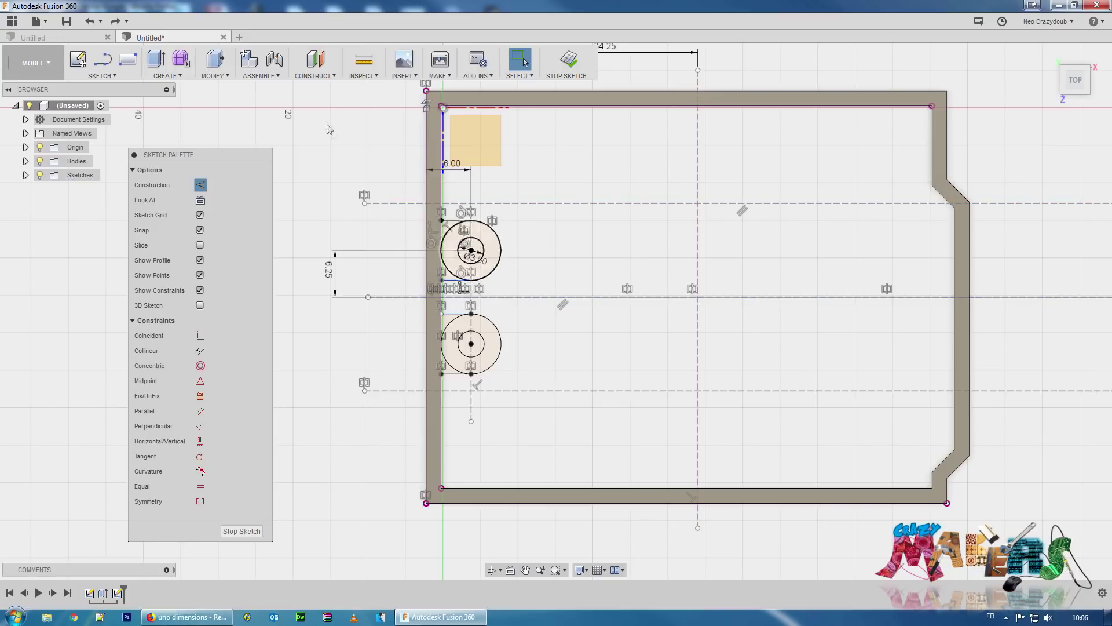
Mirror both mounting tabs, with their concentric circles and connecting lines, about the vertical construction line and finish the sketch
left_click(113, 75)
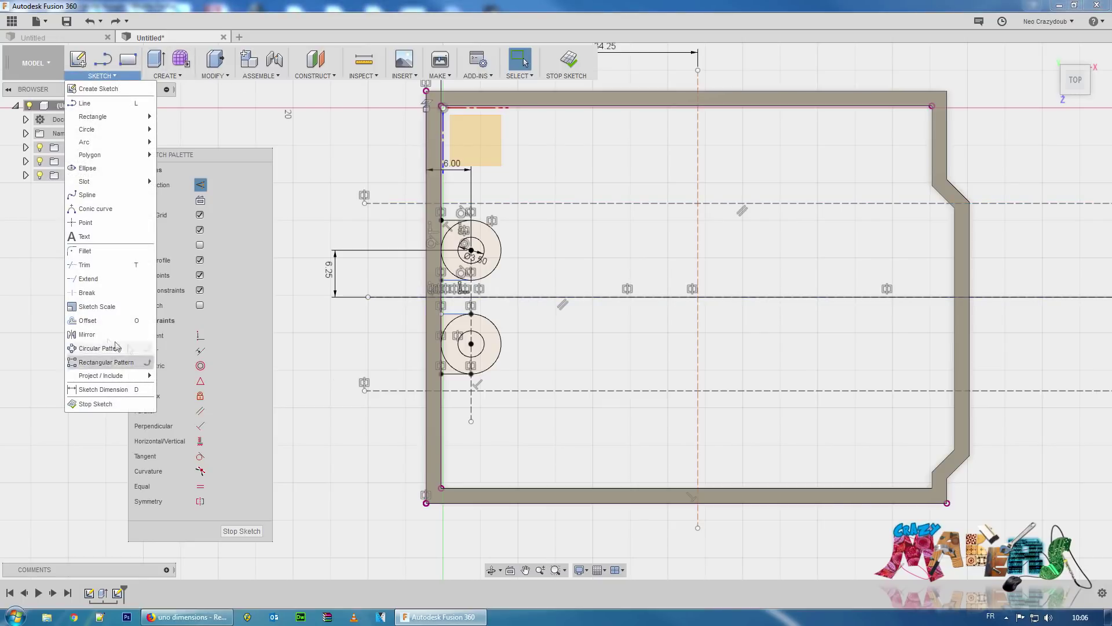
left_click(98, 331)
left_click(454, 230)
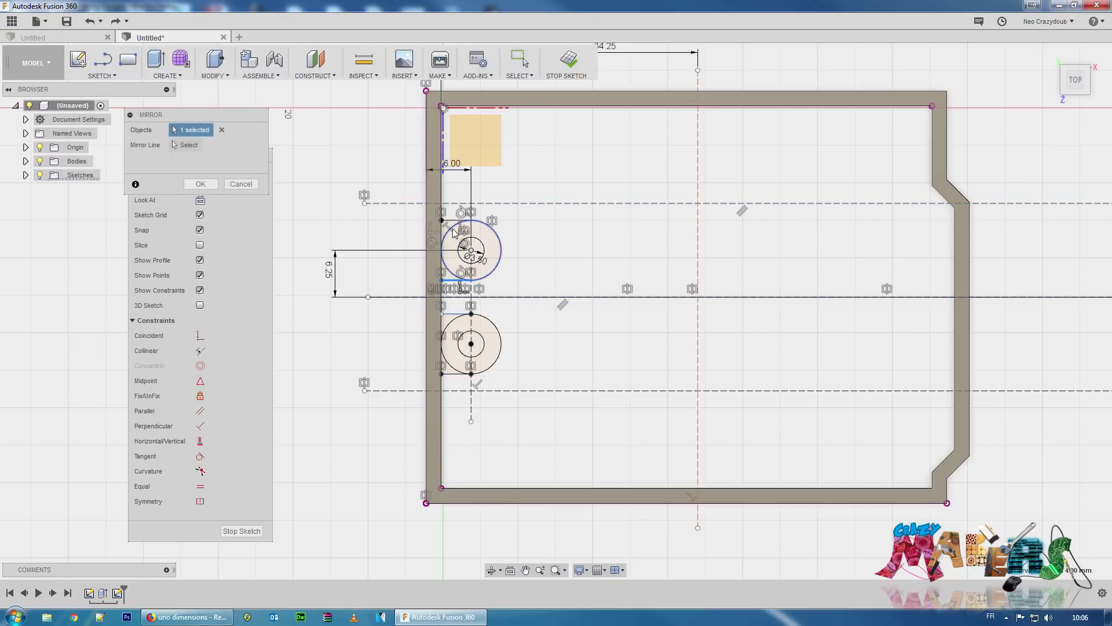
left_click(452, 231)
left_click(461, 248)
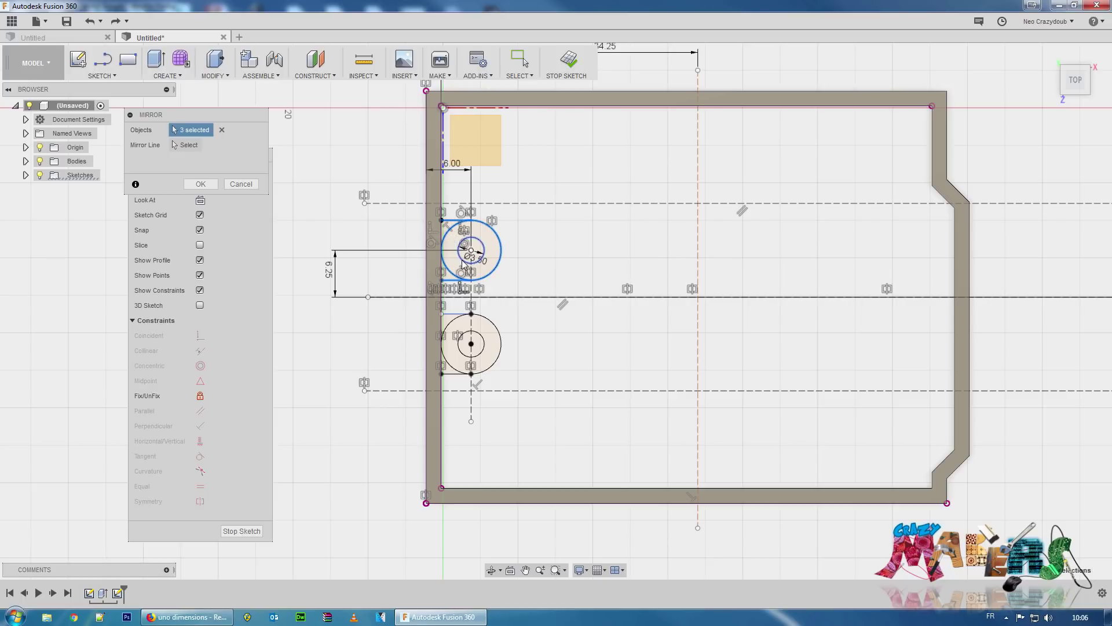
left_click(452, 373)
left_click(493, 365)
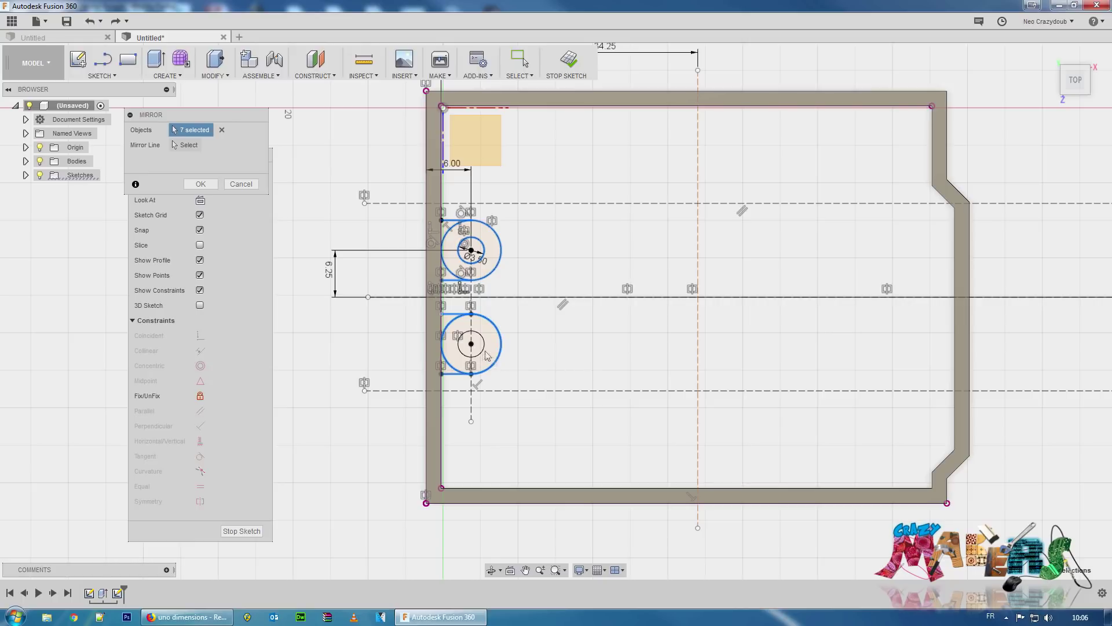
left_click(484, 351)
left_click(186, 149)
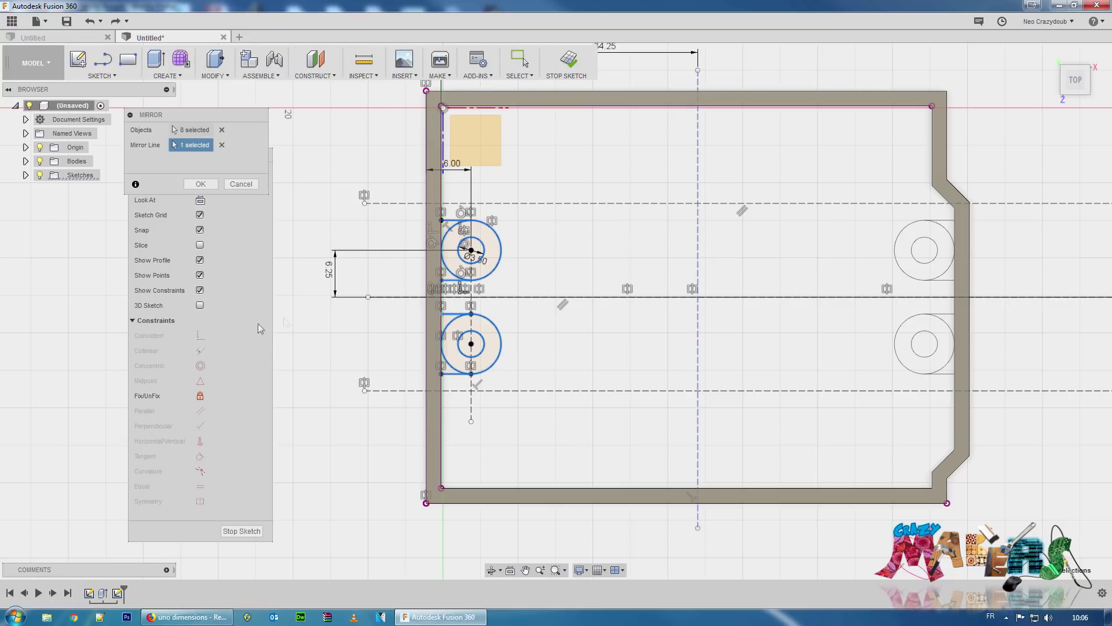
left_click(210, 185)
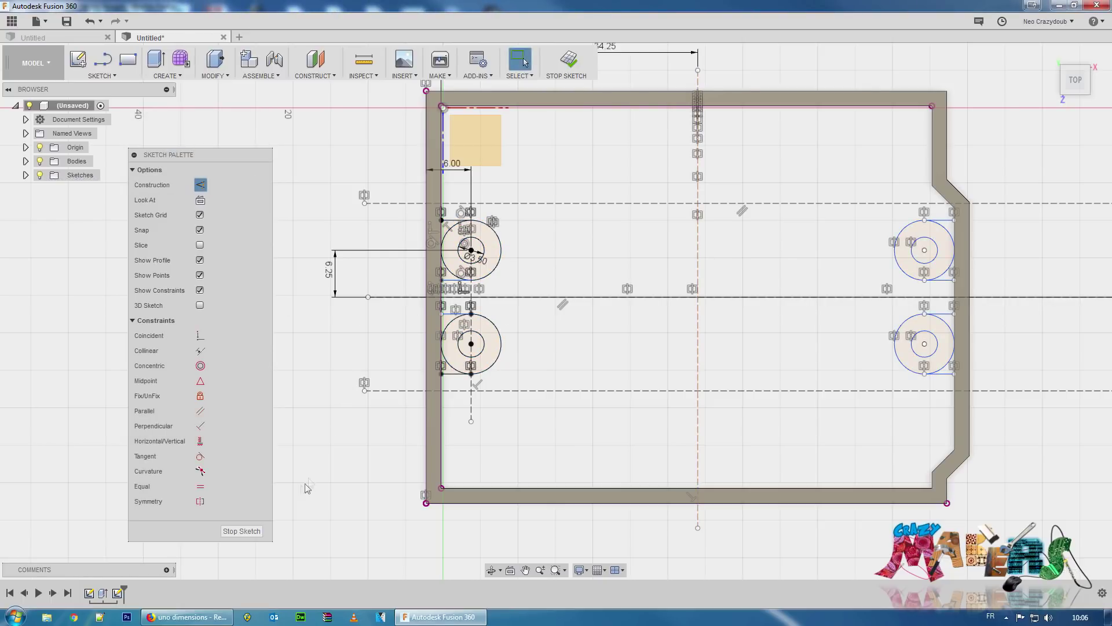
left_click(242, 531)
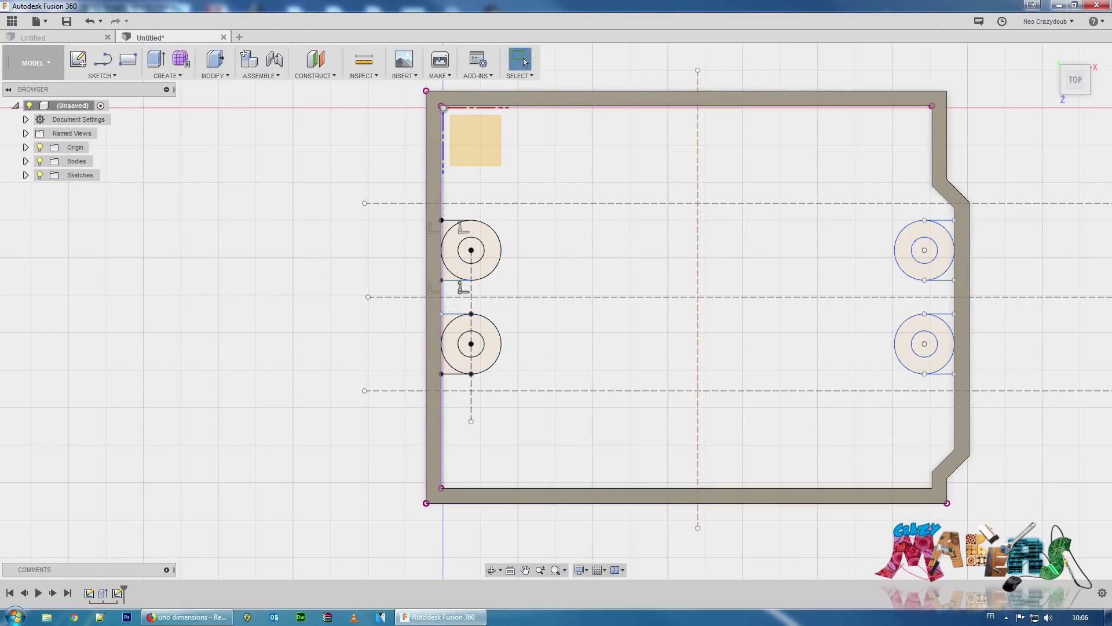
middle_click_drag(556, 311, 592, 303, "shift")
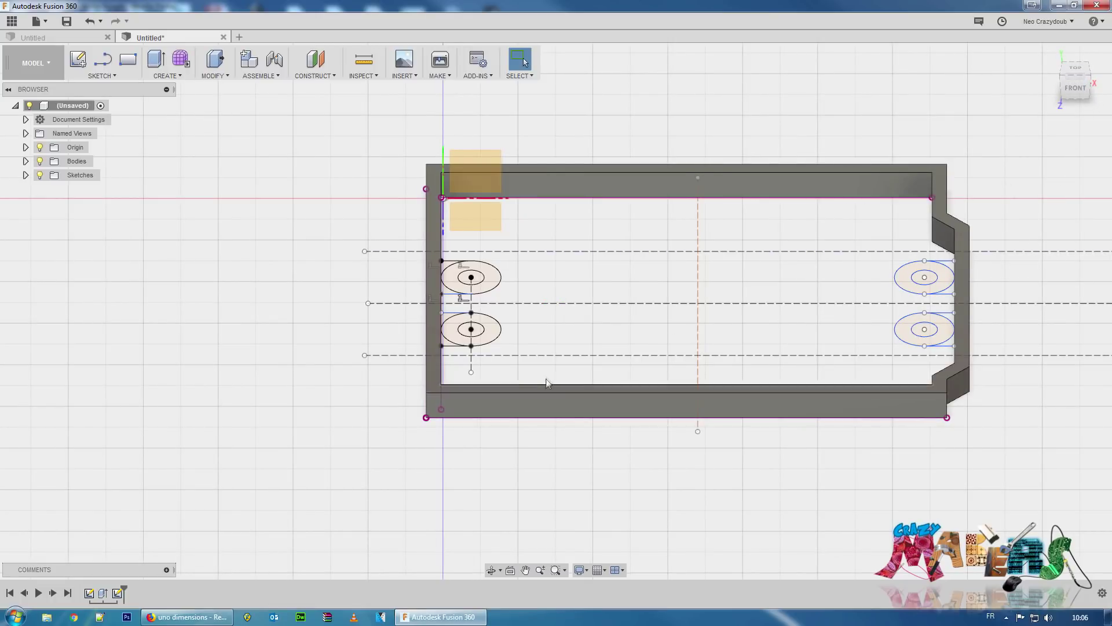
key("e")
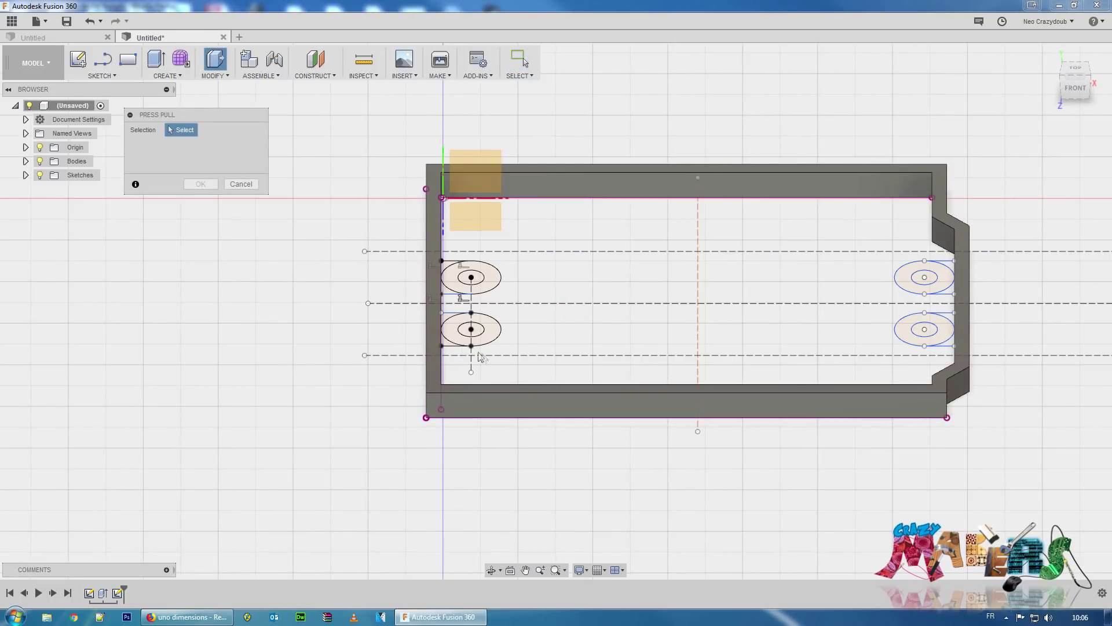
left_click(454, 335)
left_click(453, 323)
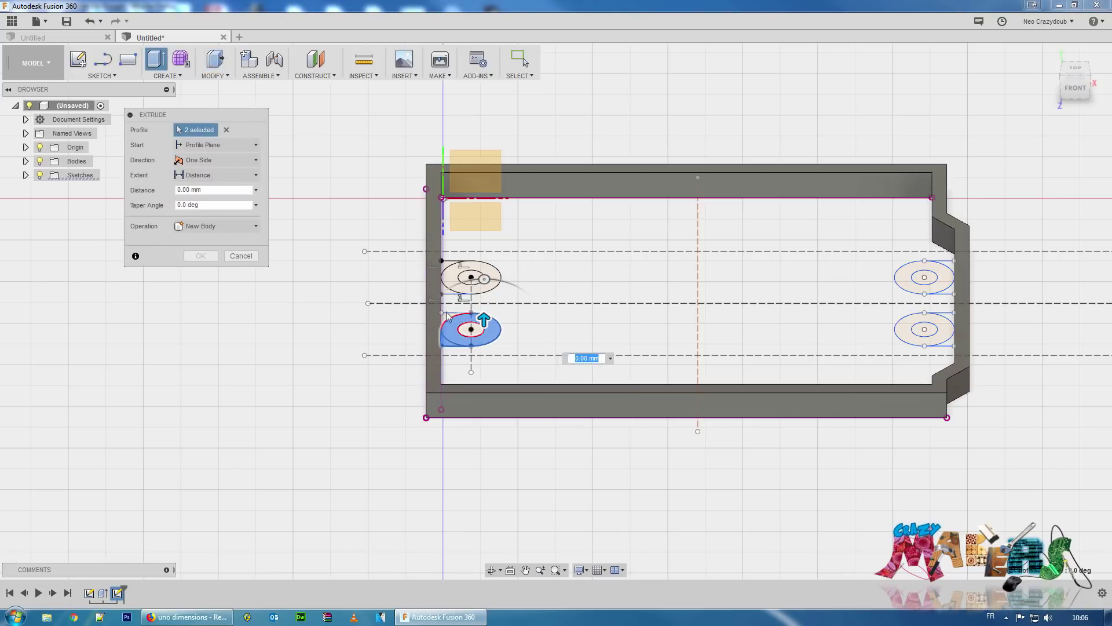
left_click(450, 322)
left_click(451, 277)
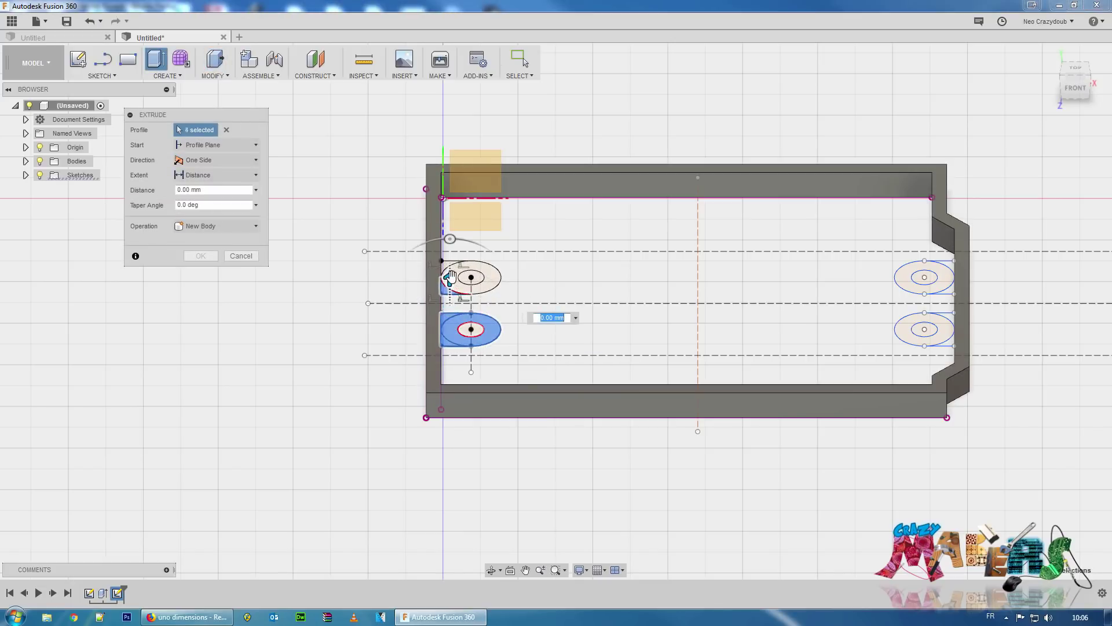
left_click(453, 270)
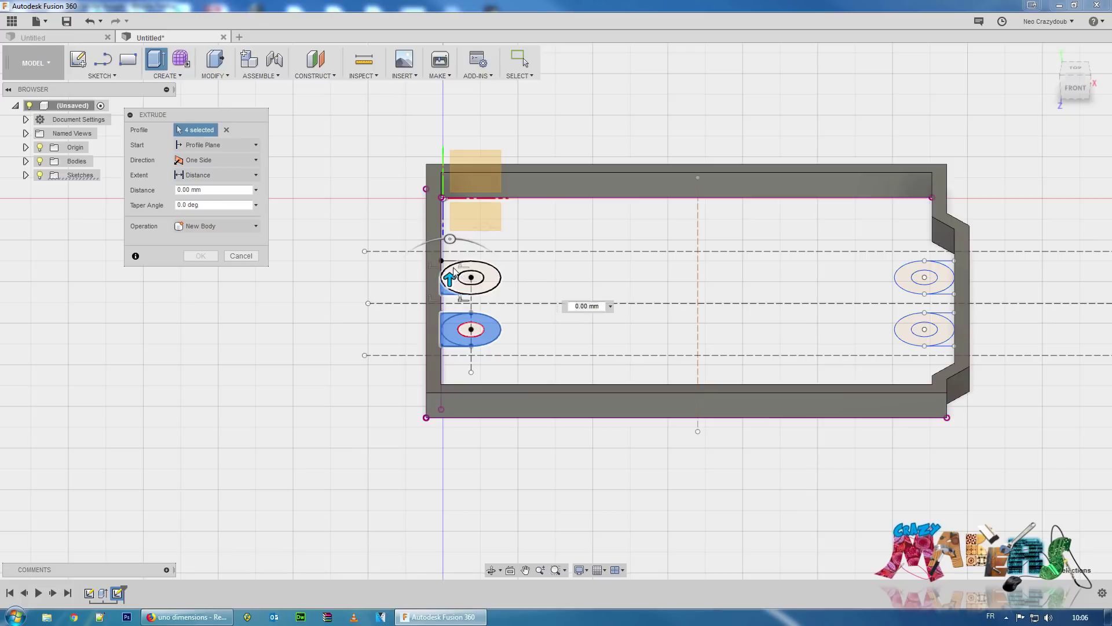
left_click(446, 263)
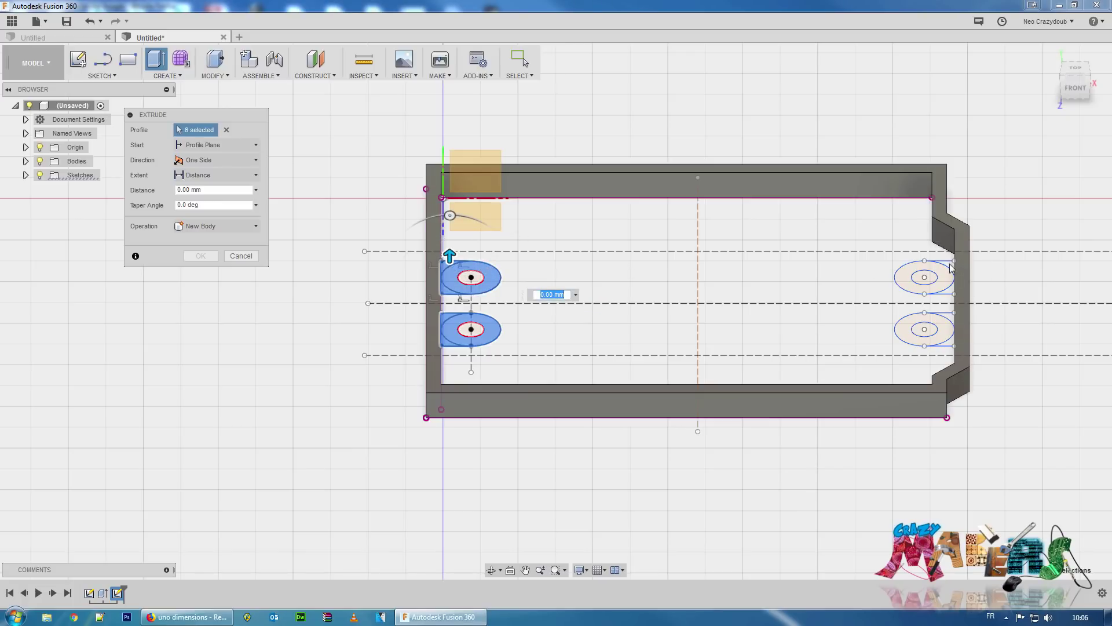
scroll(962, 272, "up", 5)
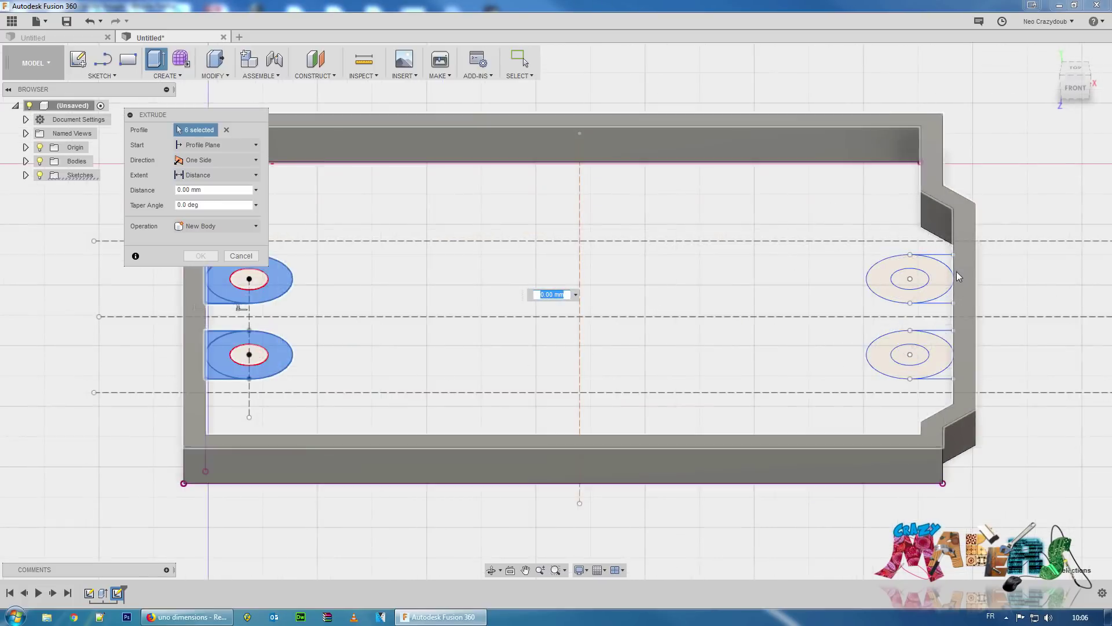
middle_click_drag(1084, 97, 1033, 132, "shift")
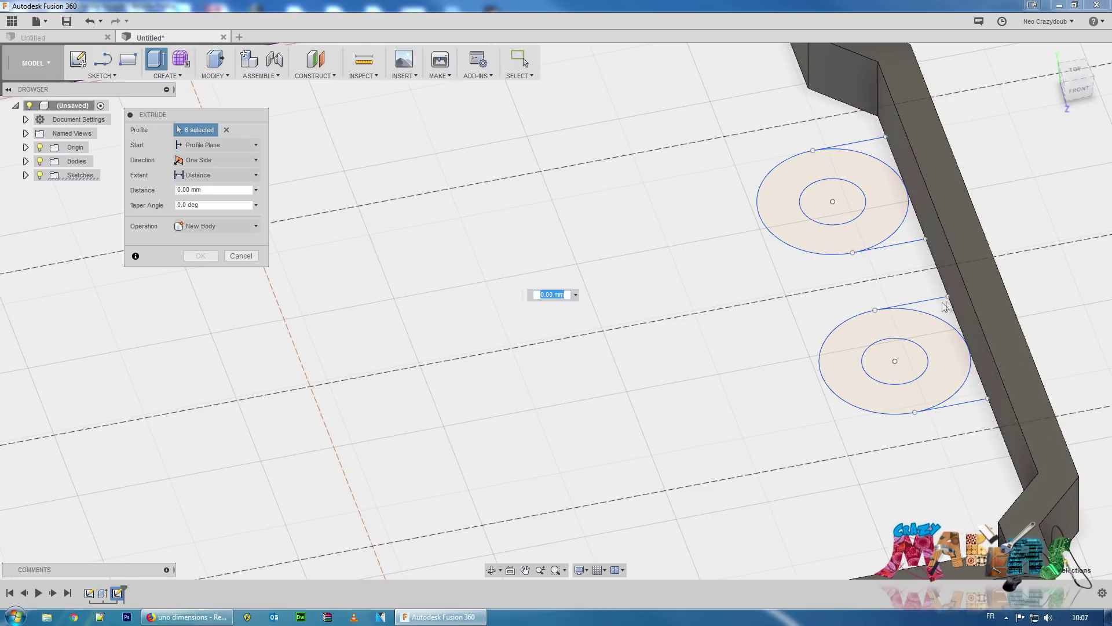
left_click(241, 255)
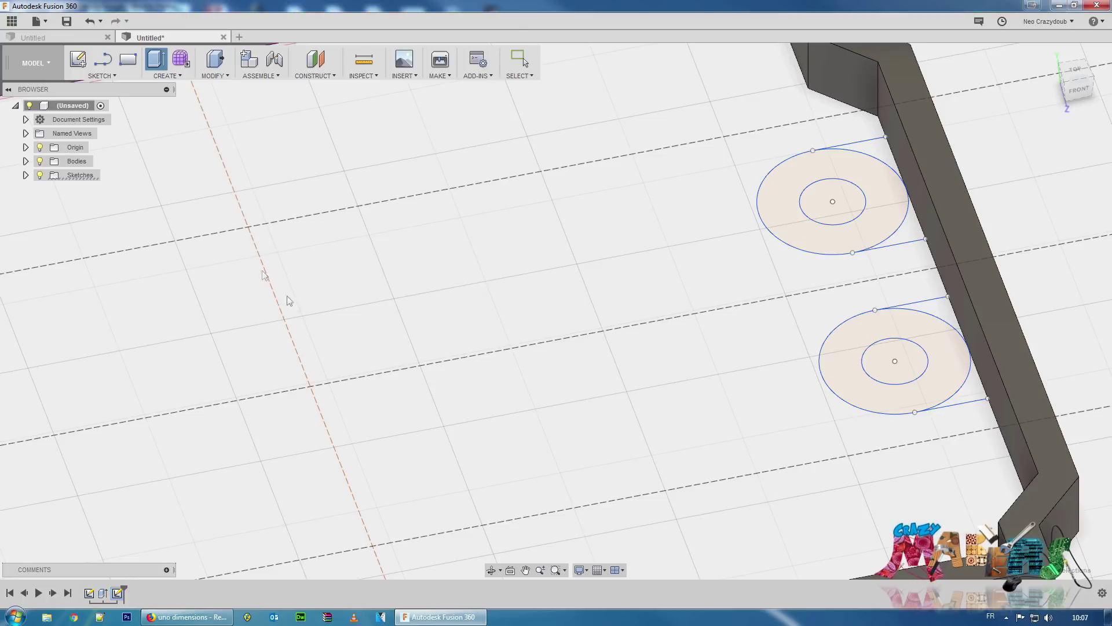
Reopen the mounting-tab sketch for editing, focusing on the upper mirrored tab beside the frame's inner edge
right_click(118, 594)
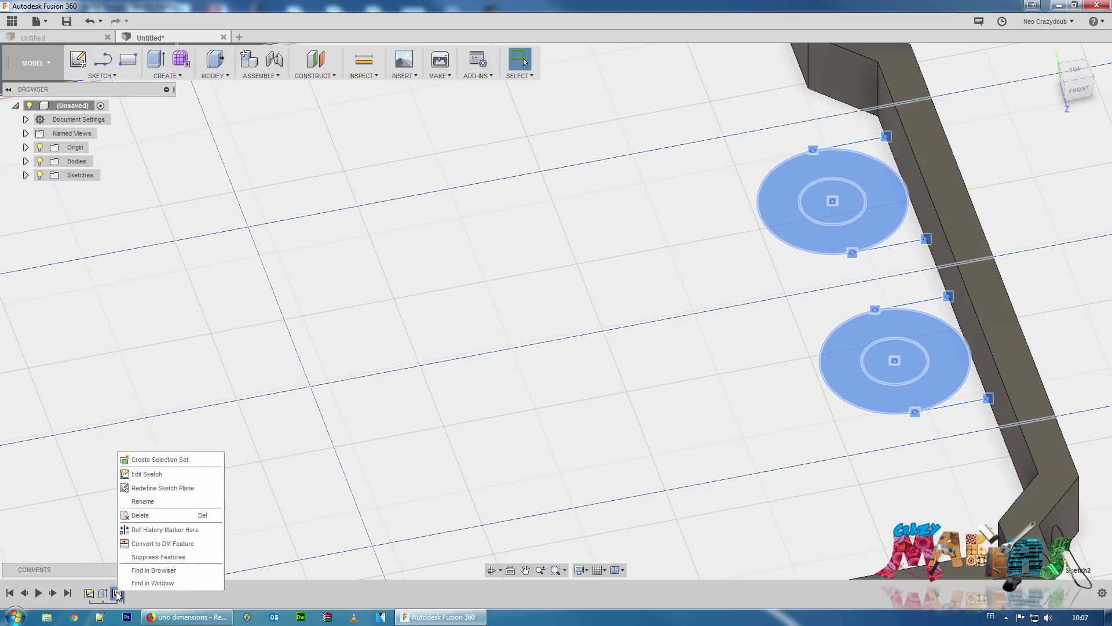
left_click(156, 470)
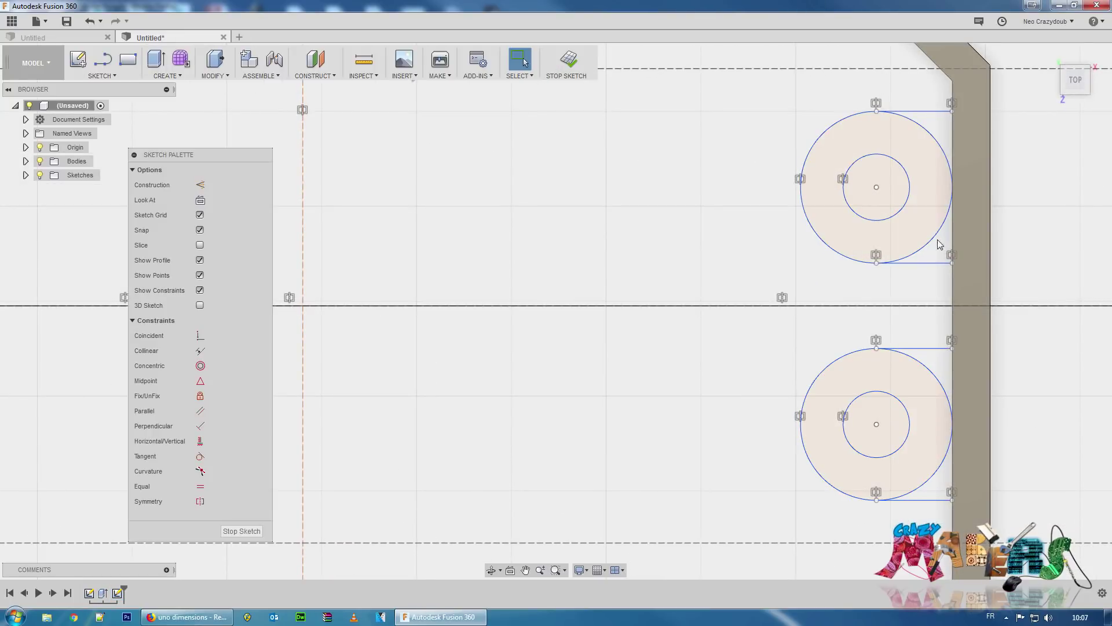
scroll(790, 240, "up", 6)
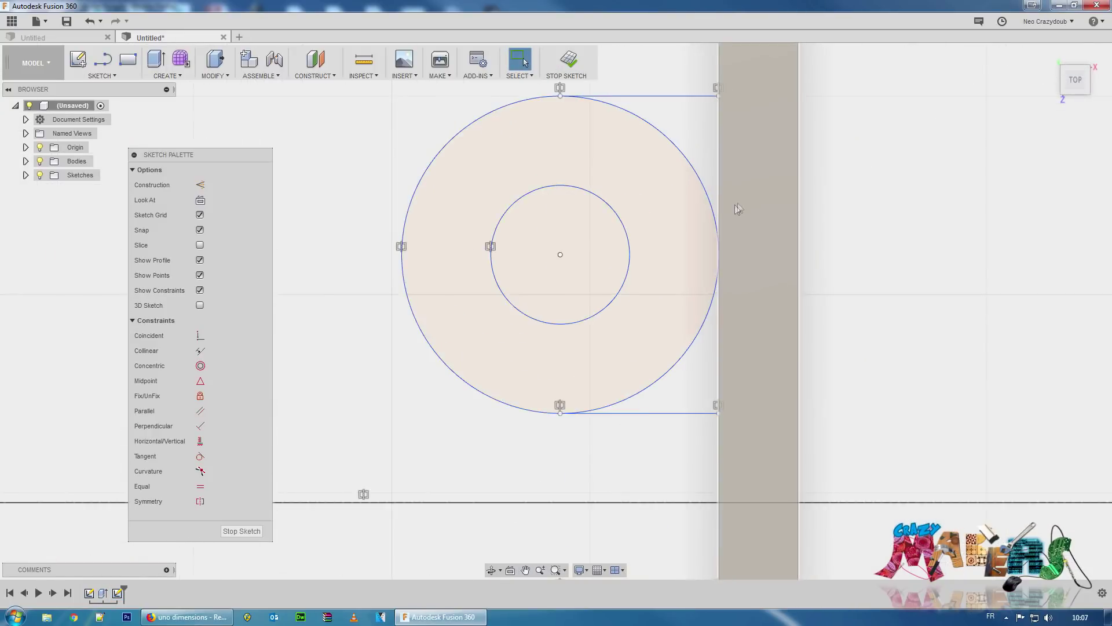
scroll(753, 154, "down", 3)
middle_click_drag(765, 296, 765, 407)
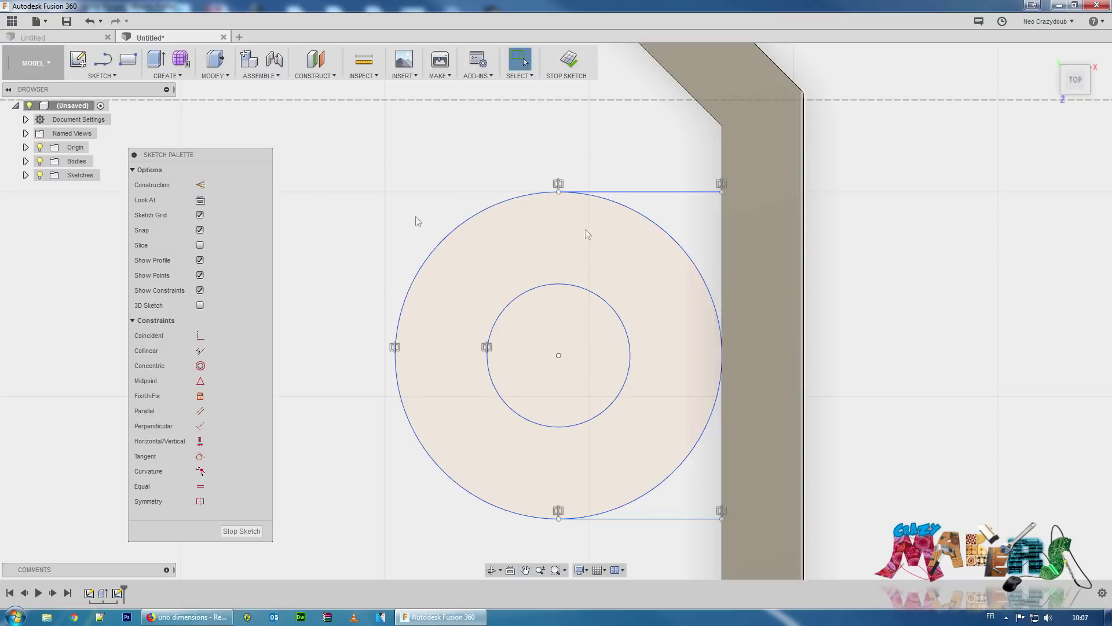
Try to apply a coincident constraint between the upper mirrored tab's connecting line and the frame's inner edge
left_click(201, 336)
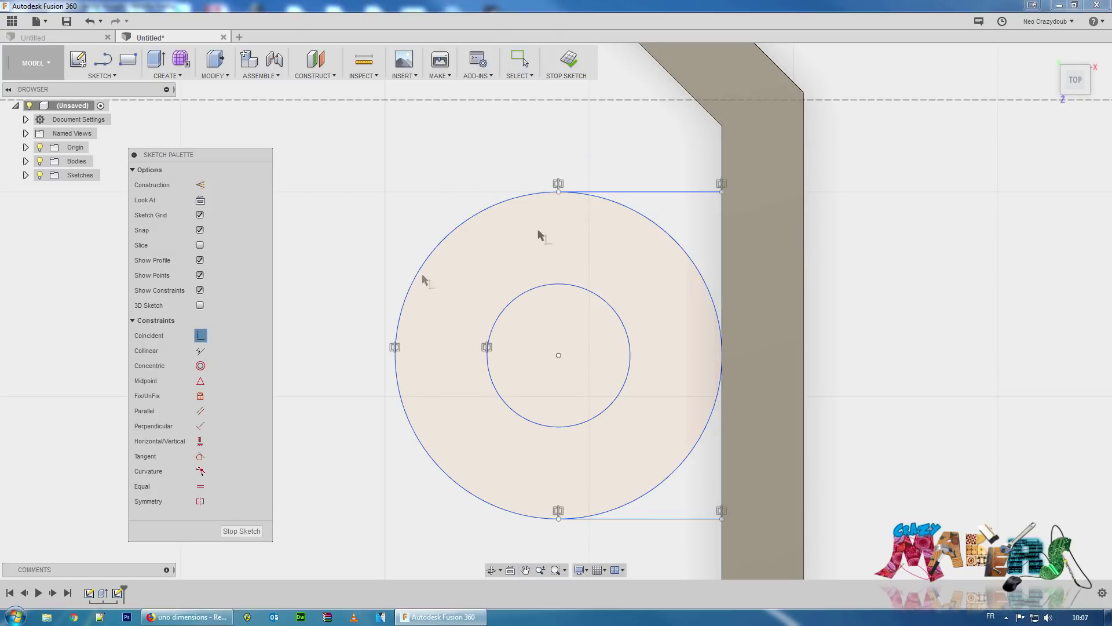
left_click(722, 208)
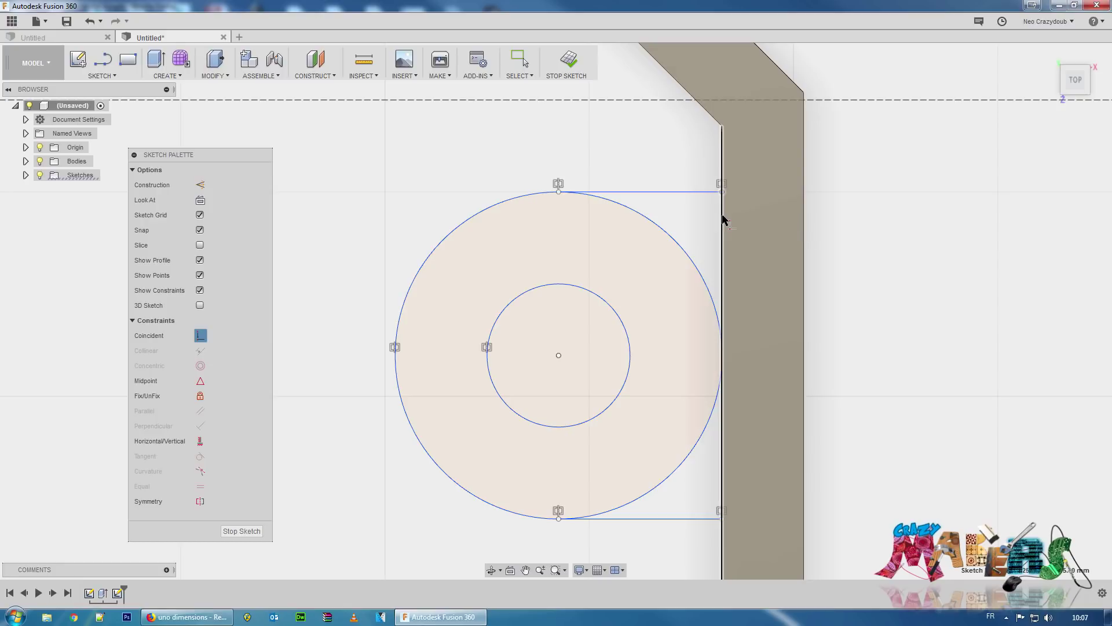
left_click(723, 219)
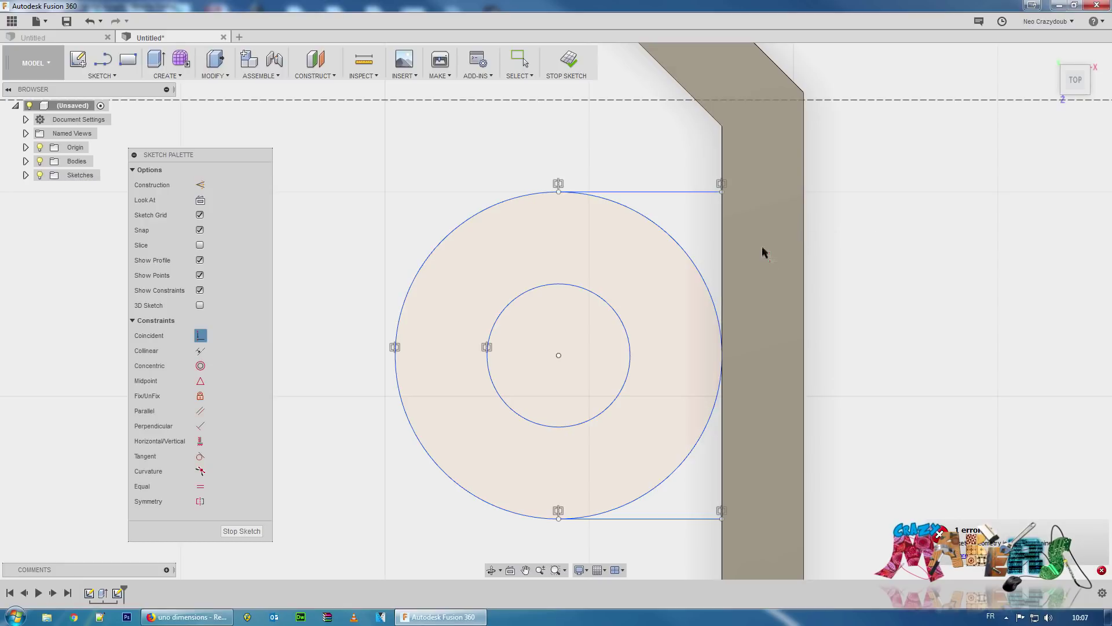
Examine how the original tabs' connecting lines meet the frame's inner edge, compared with the mirrored tabs
scroll(738, 291, "up", 2)
scroll(736, 308, "down", 5)
scroll(721, 307, "down", 5)
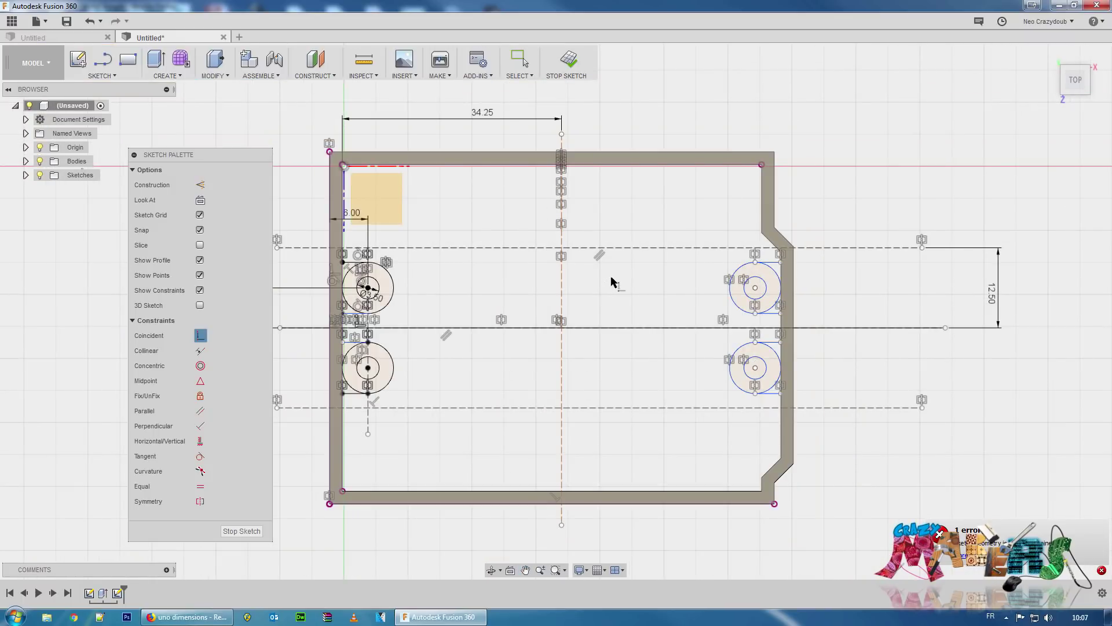
left_click(562, 288)
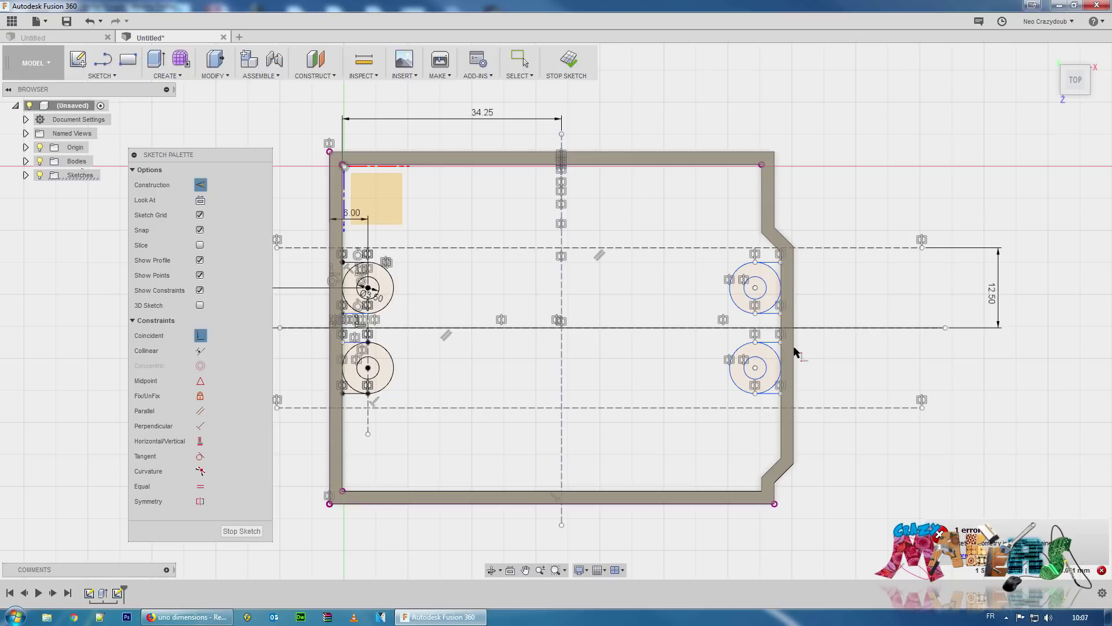
scroll(336, 400, "up", 5)
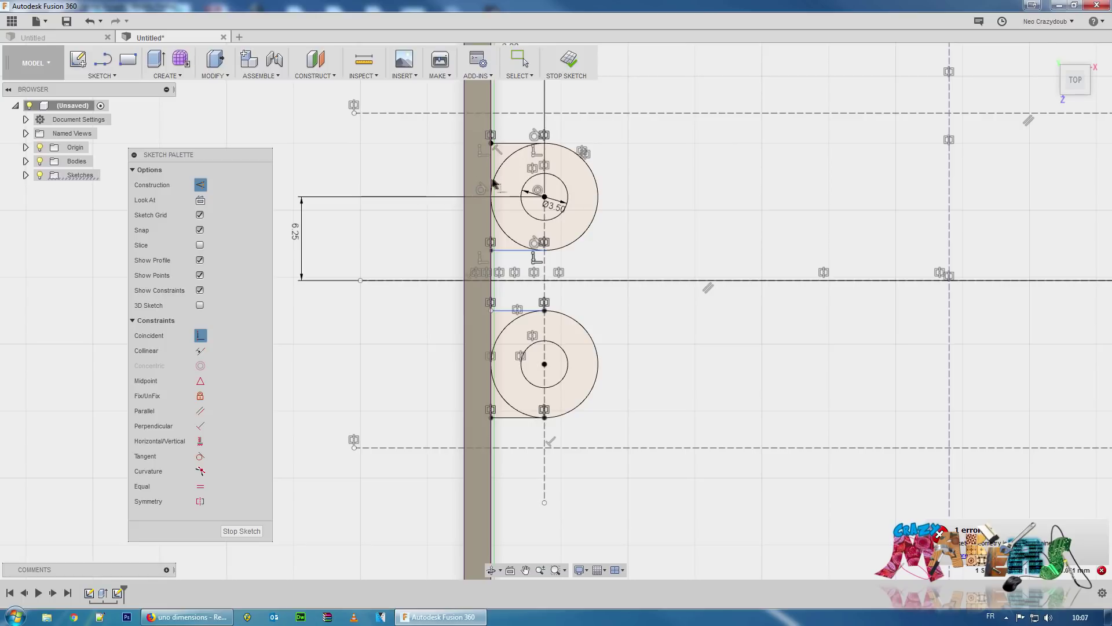
scroll(493, 184, "down", 2)
scroll(493, 185, "up", 5)
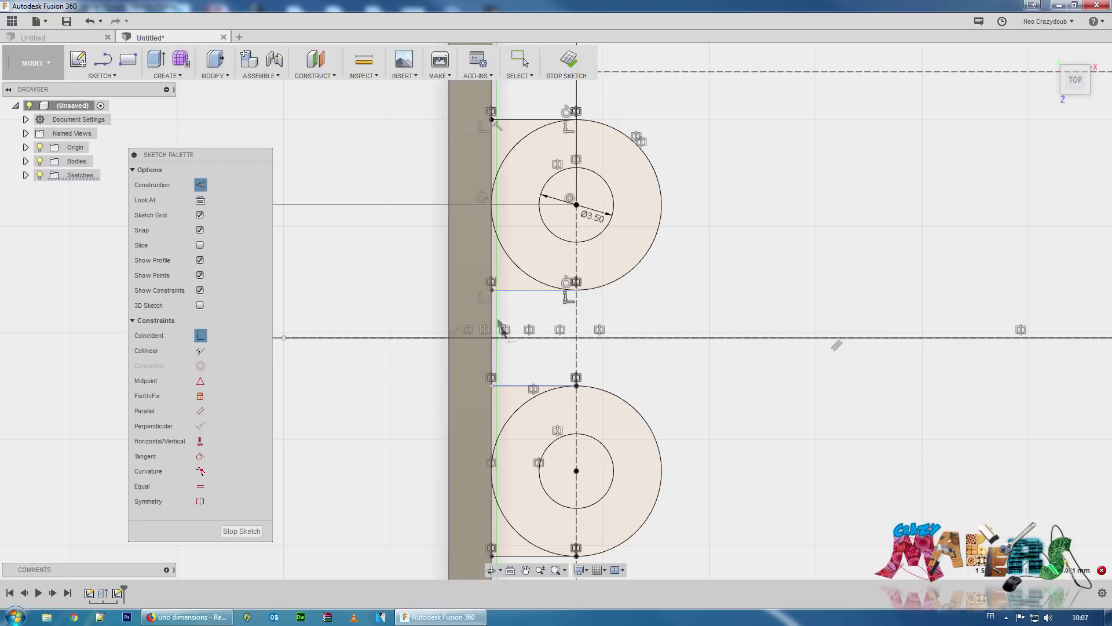
Delete the coincident constraint that ties the upper left tab's lower connecting line to the frame's inner edge
key("Escape")
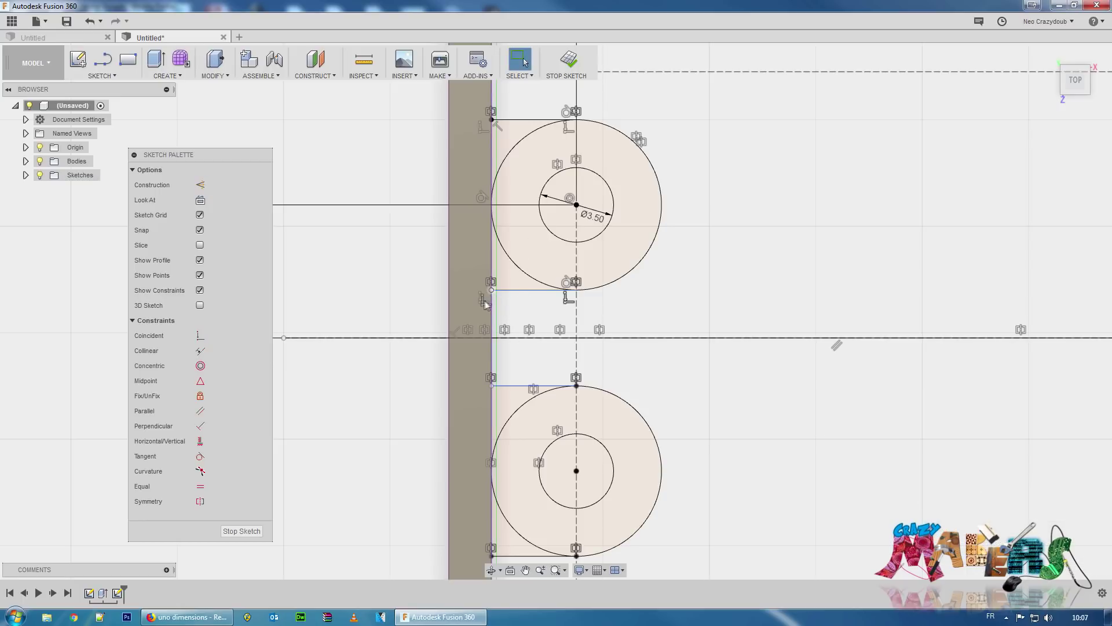
scroll(481, 307, "up", 5)
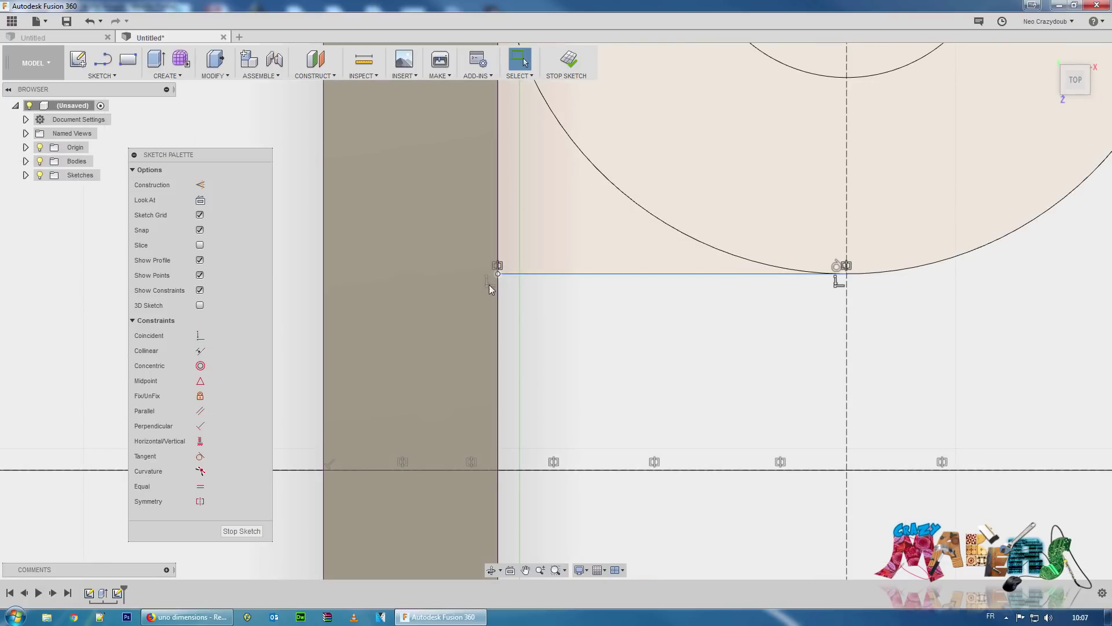
left_click(487, 290)
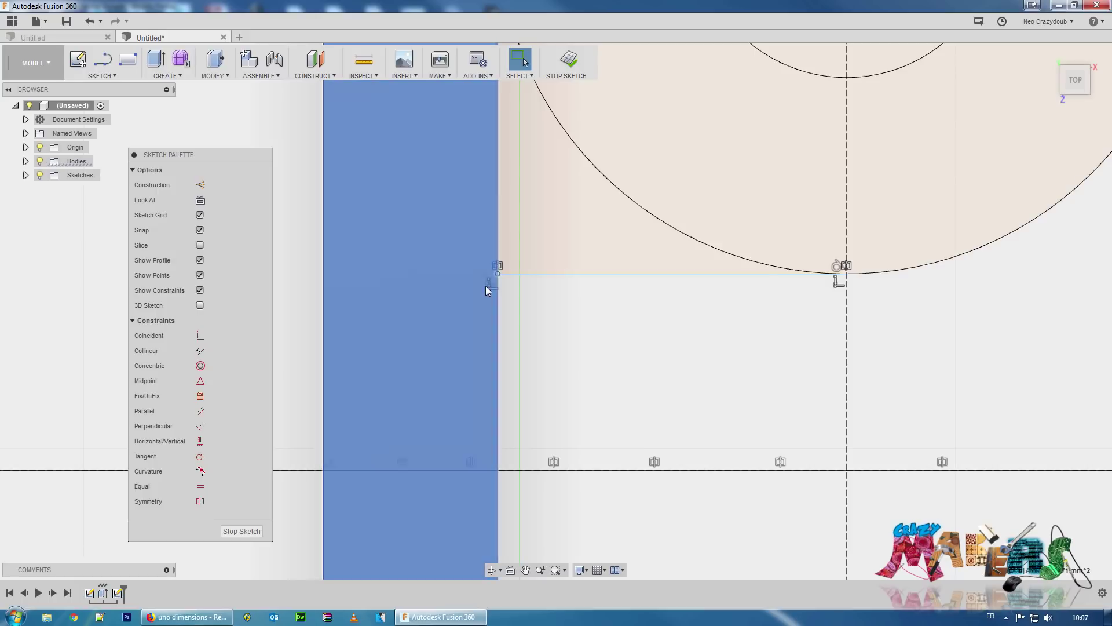
left_click(486, 290)
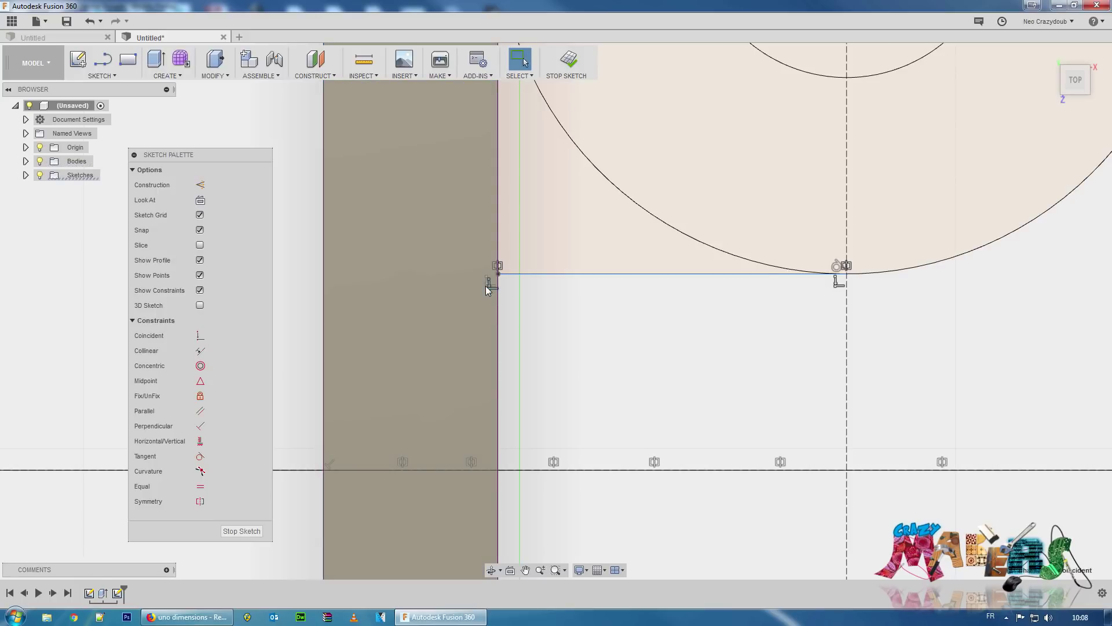
key("Delete")
scroll(487, 291, "up", 3)
left_click(487, 291)
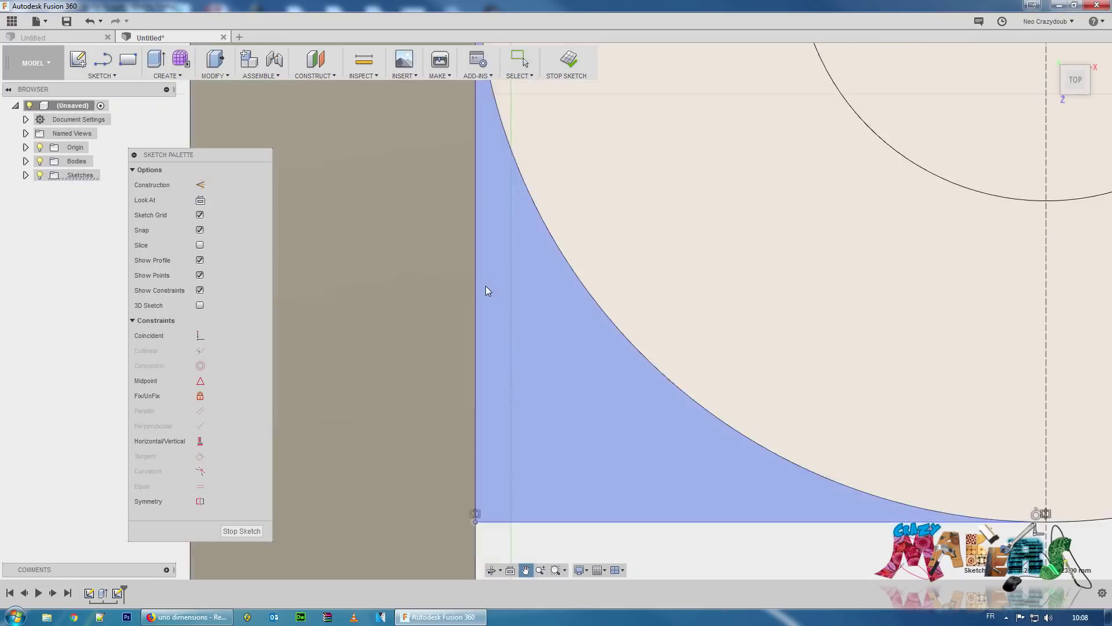
scroll(487, 291, "down", 5)
key("Escape")
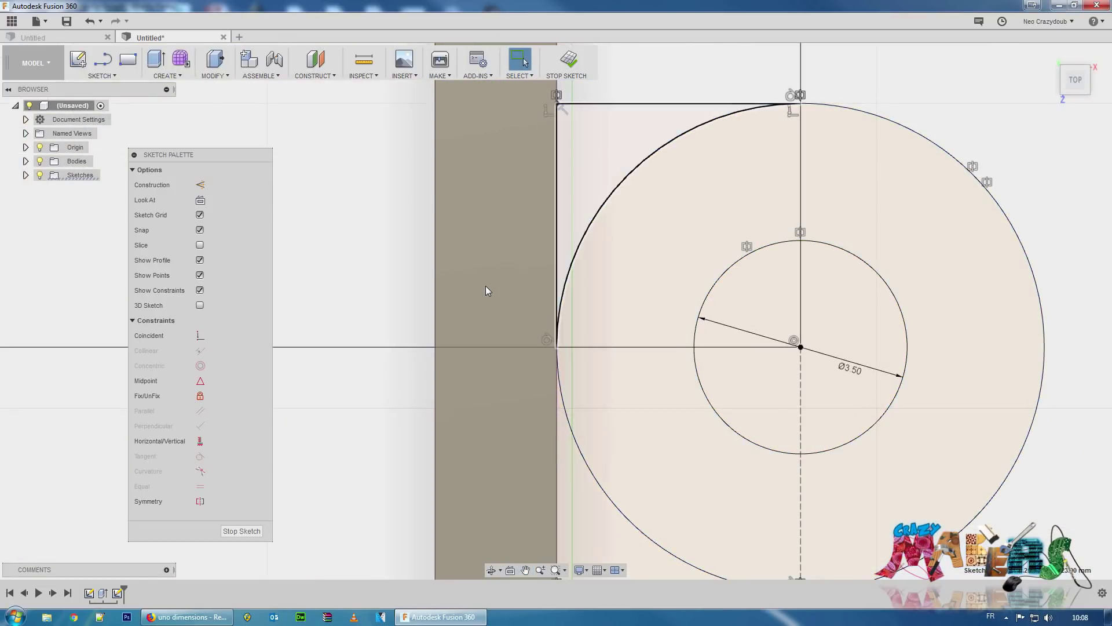
Free the upper left tab's upper connecting line from the frame's inner edge and extend both connecting lines into the frame wall
scroll(487, 291, "up", 3)
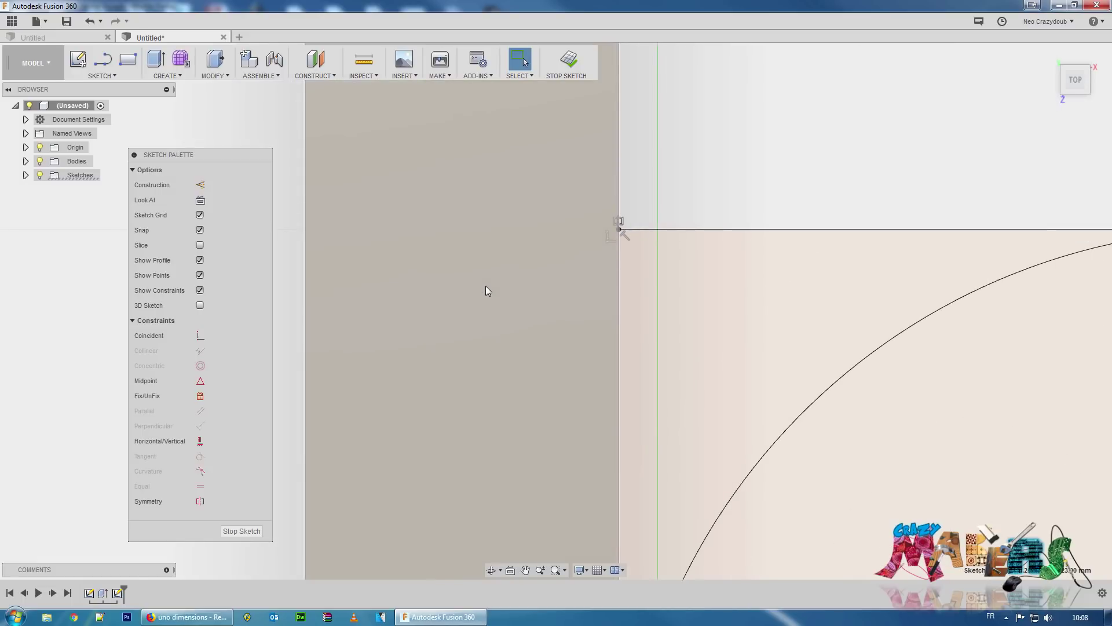
left_click(487, 291)
key("Escape")
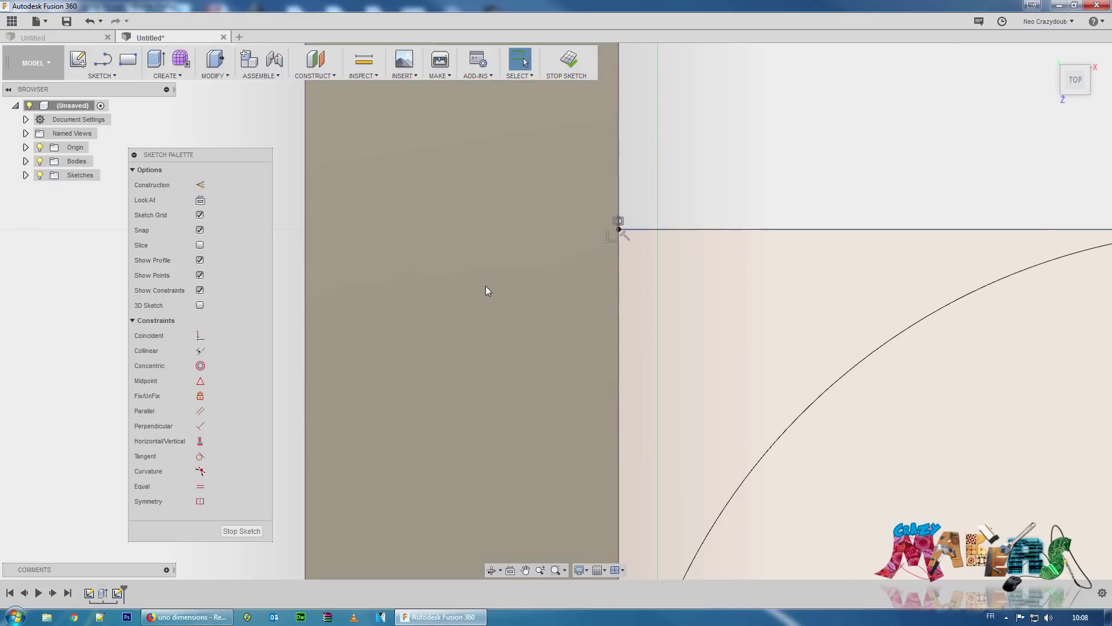
left_click(487, 291)
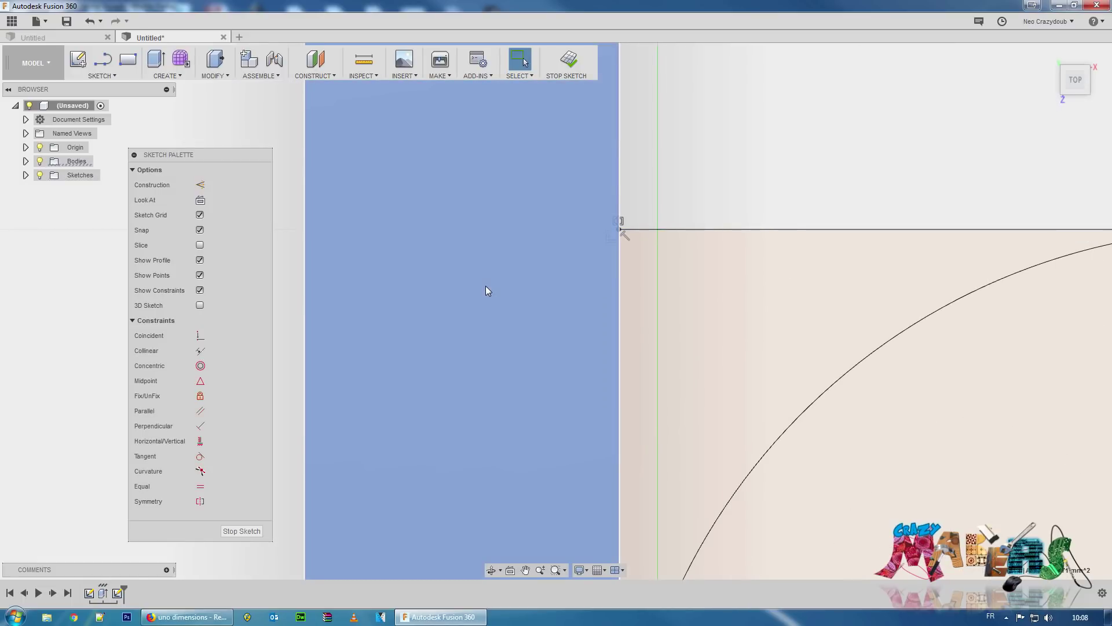
scroll(487, 291, "up", 3)
key("Escape")
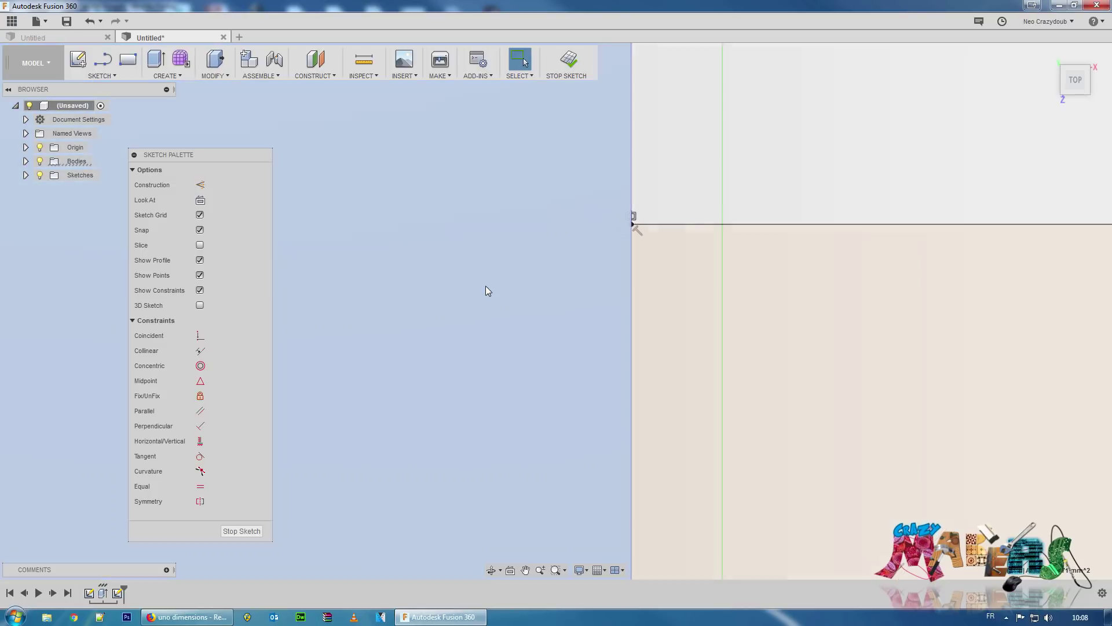
left_click(487, 291)
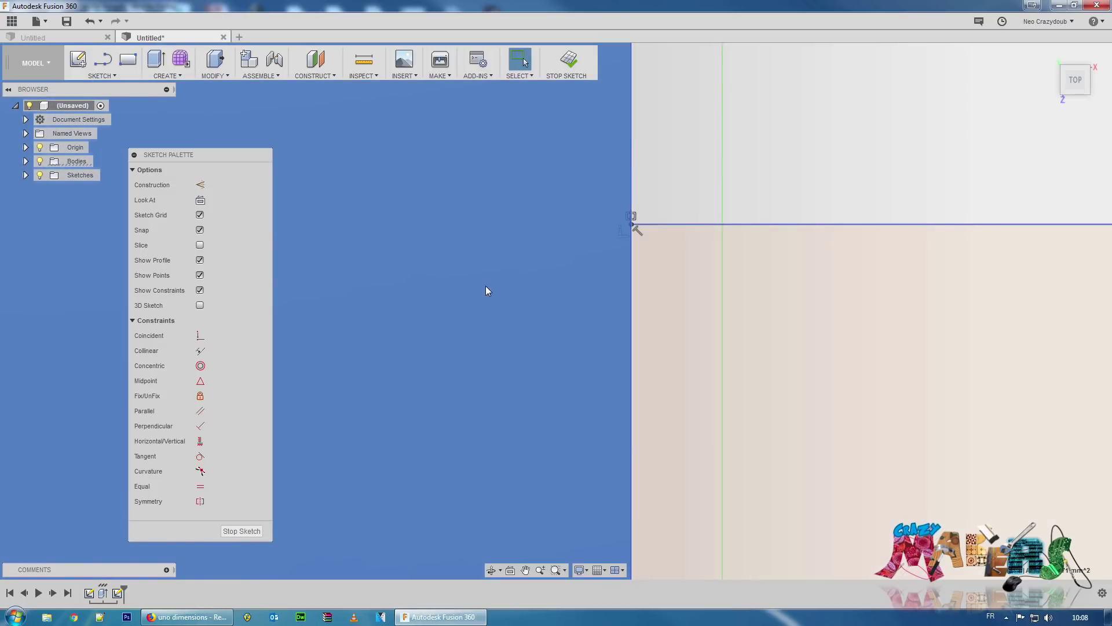
key("Escape")
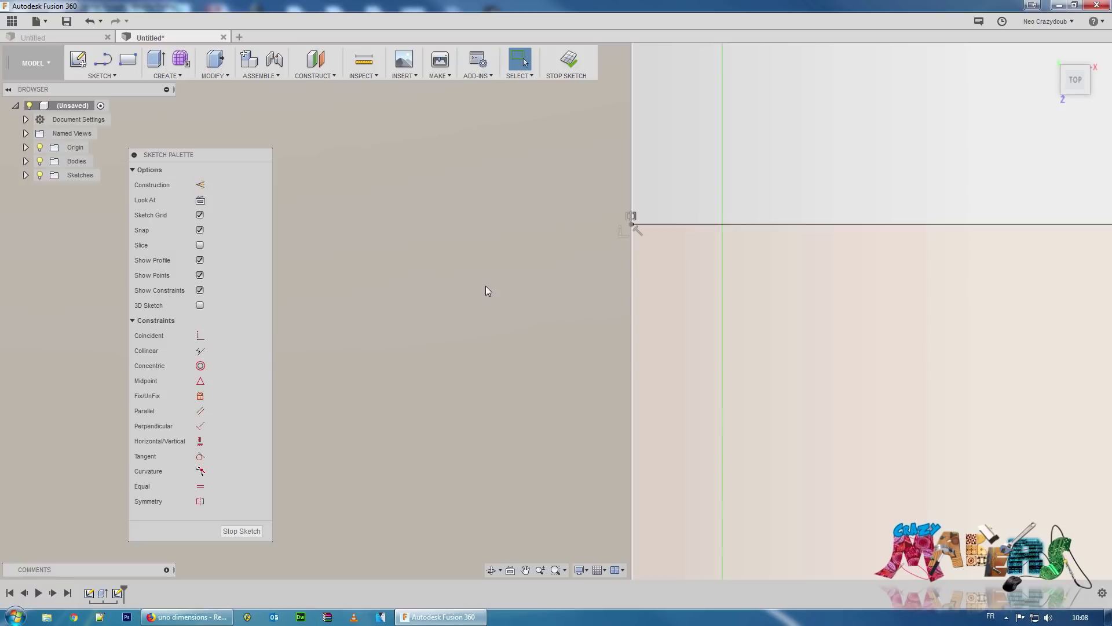
left_click(487, 291)
key("Escape")
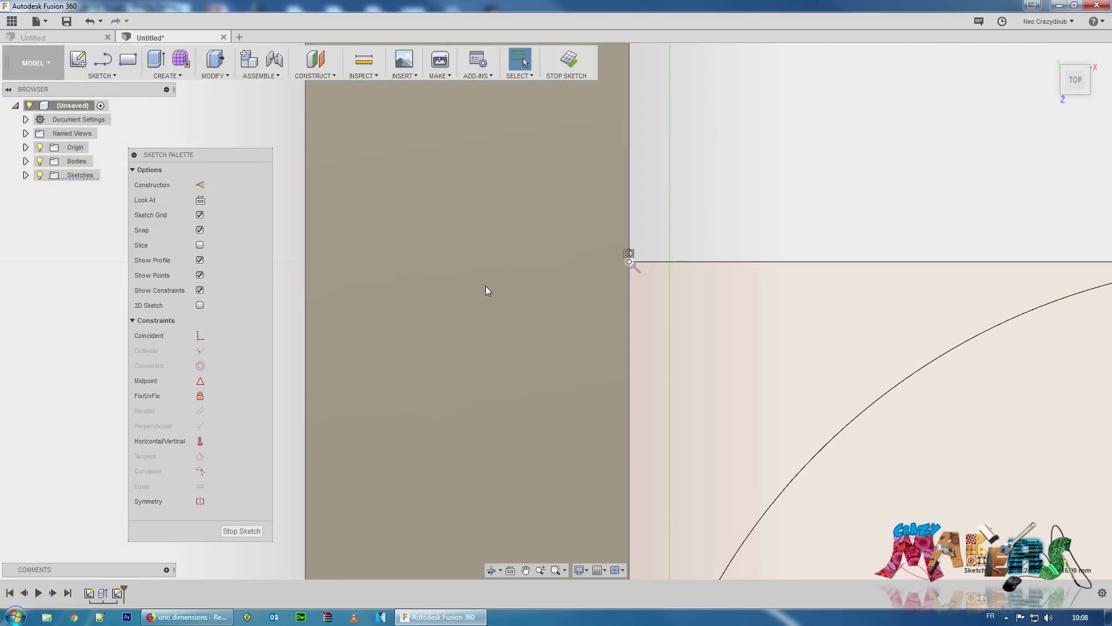
key("Escape")
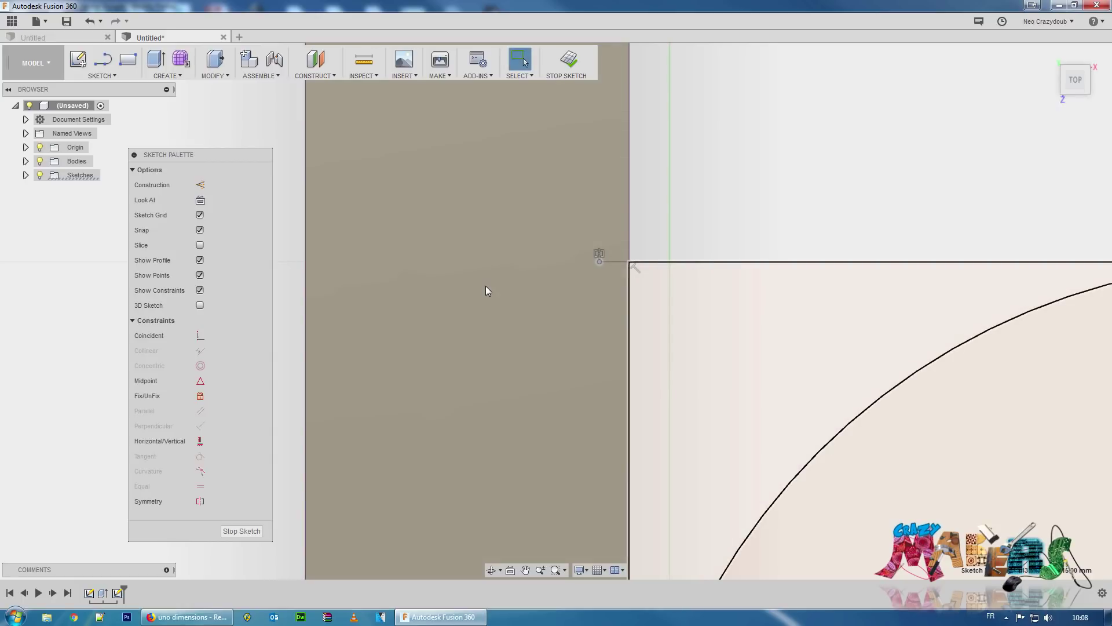
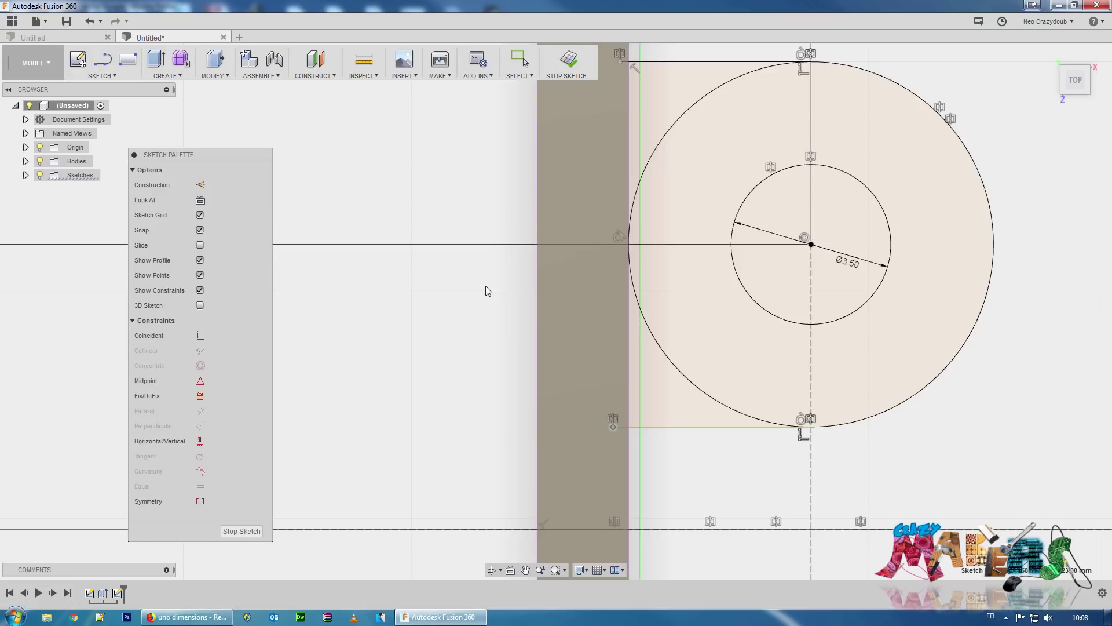
key("Escape")
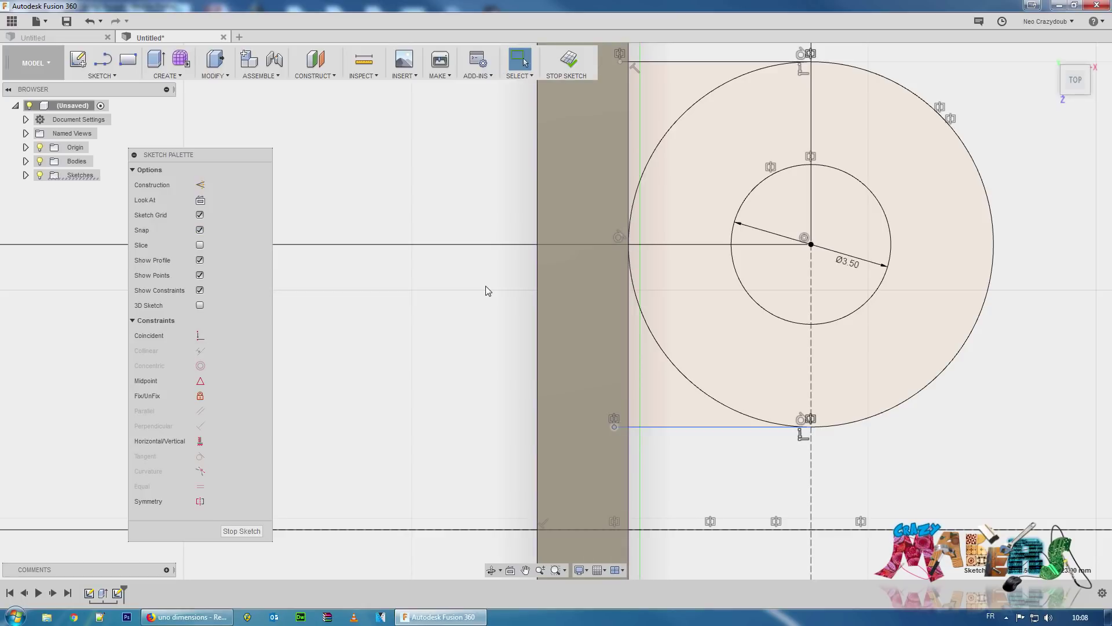
Draw a line joining the upper left tab's two connecting-line ends inside the frame and constrain it perpendicular to the lower connecting line
key("l")
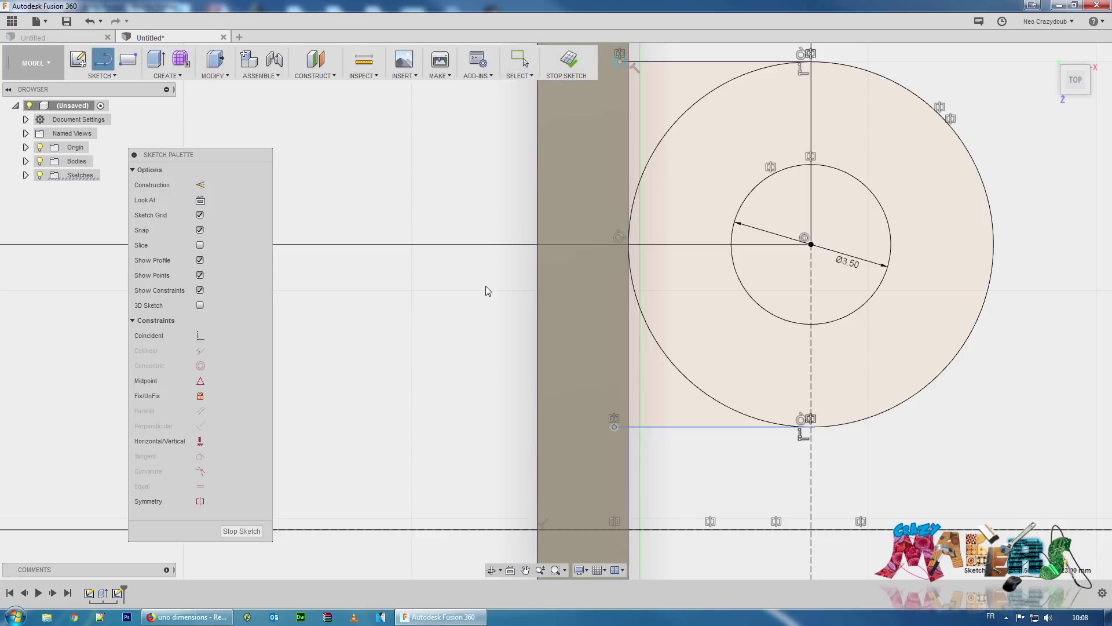
left_click(620, 58)
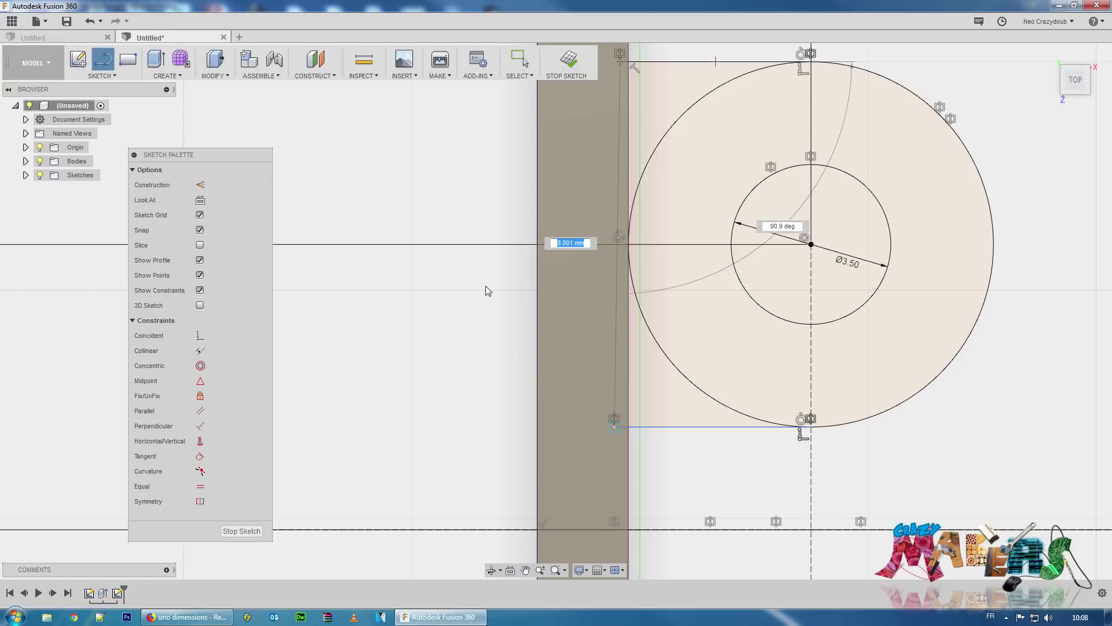
key("Return")
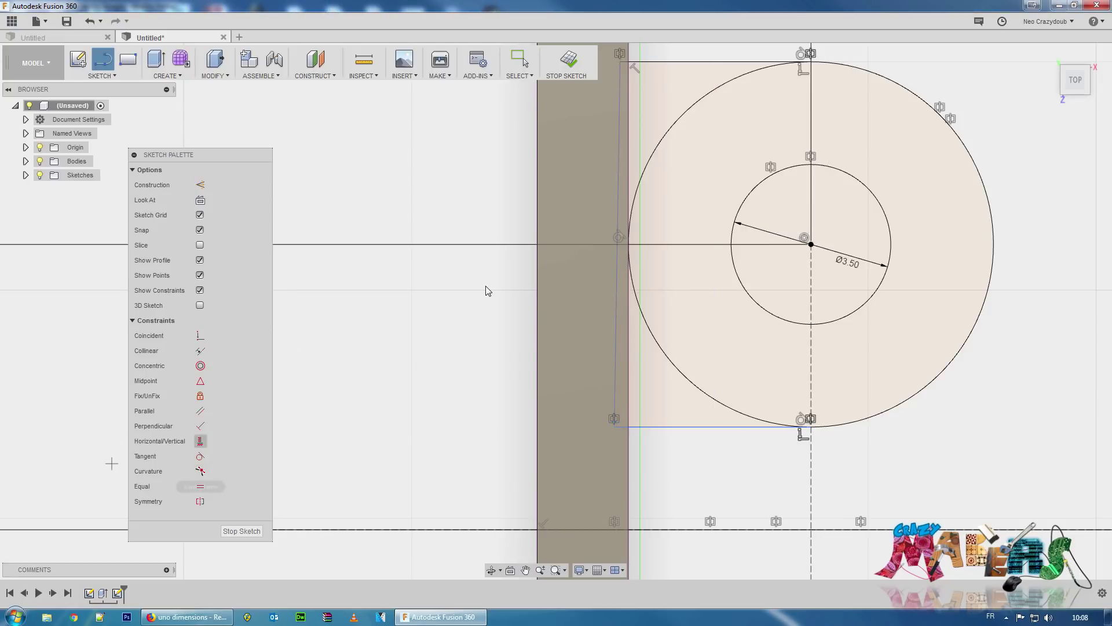
left_click(199, 425)
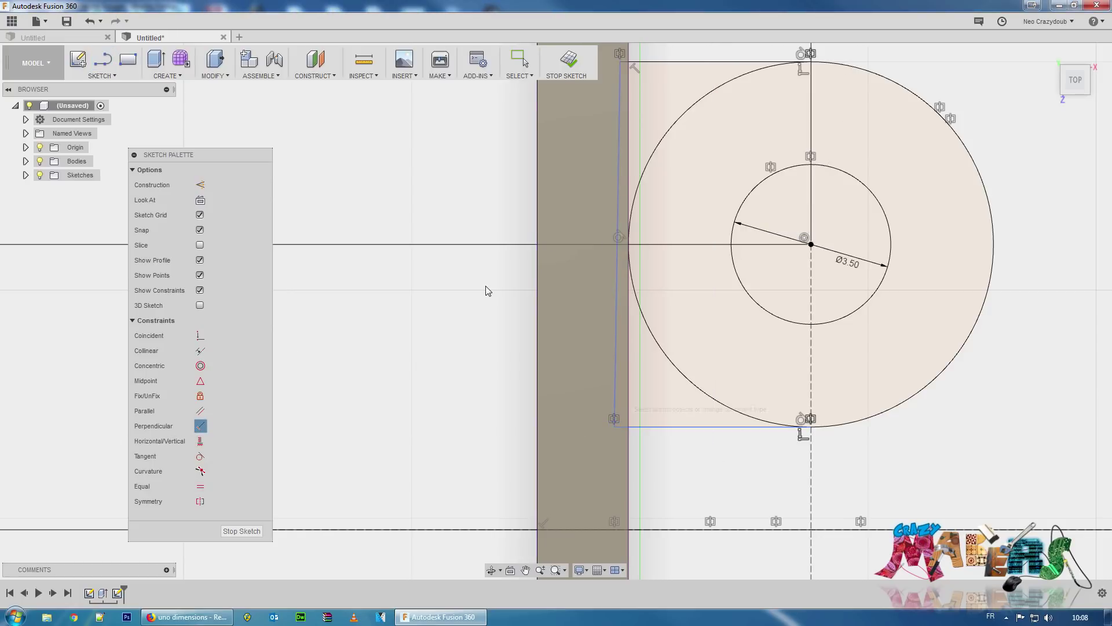
left_click(617, 348)
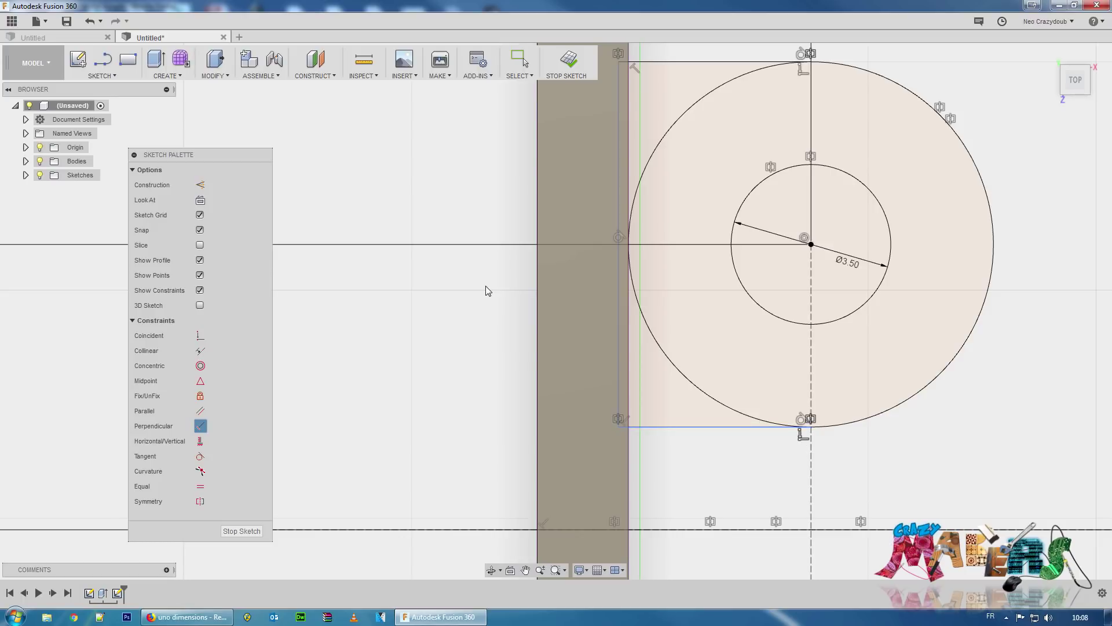
Close the lower left tab with a vertical line between its two connecting-line ends inside the frame wall
scroll(487, 290, "down", 3)
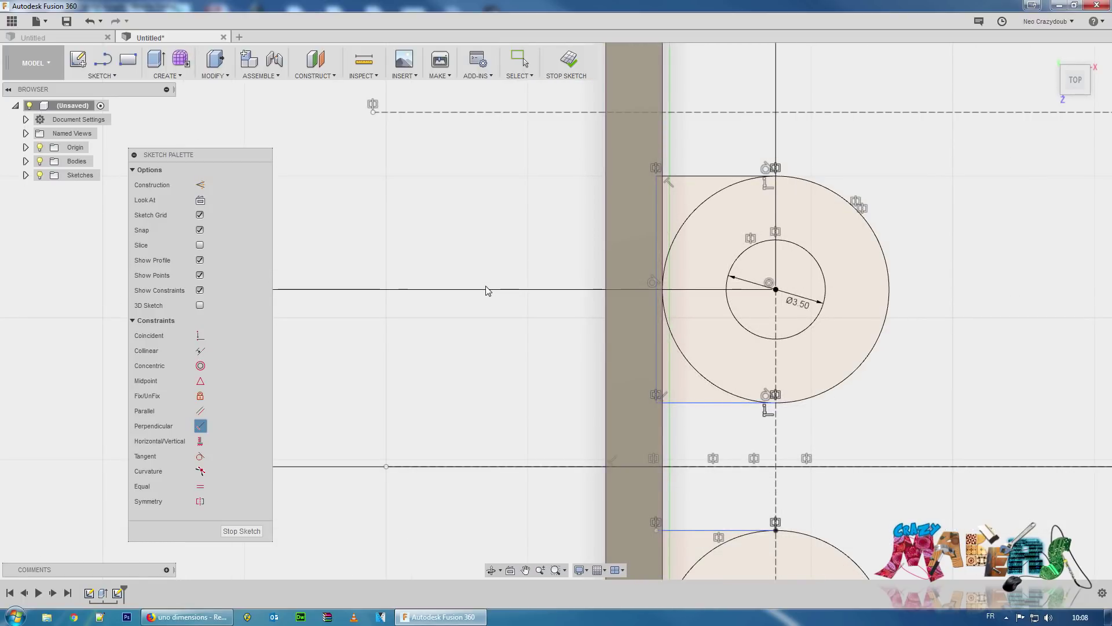
scroll(487, 290, "down", 2)
scroll(487, 290, "up", 2)
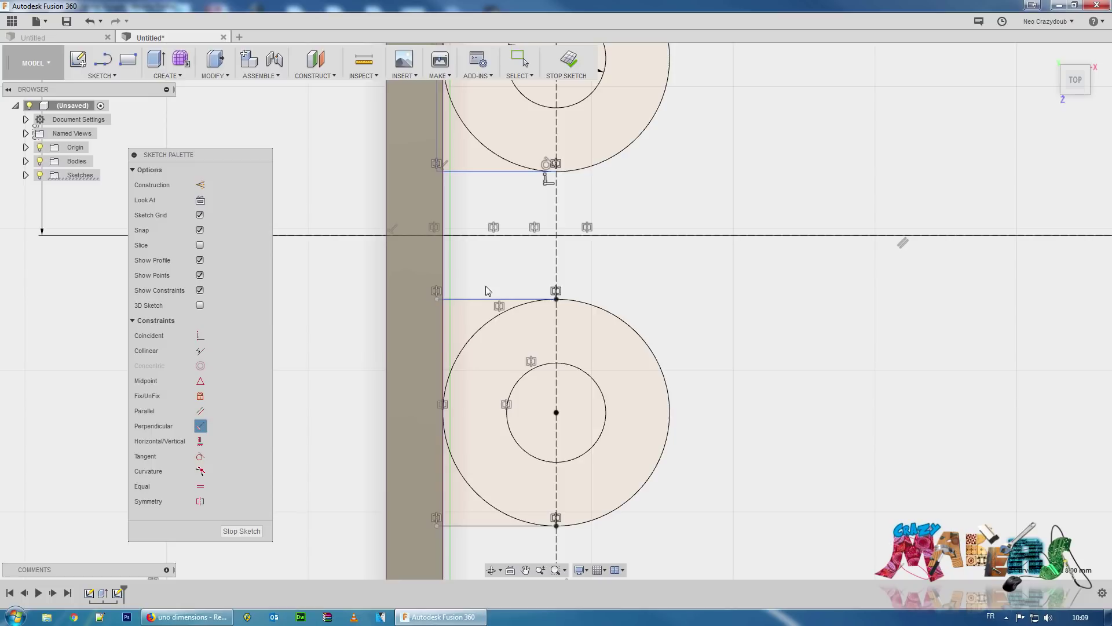
key("a")
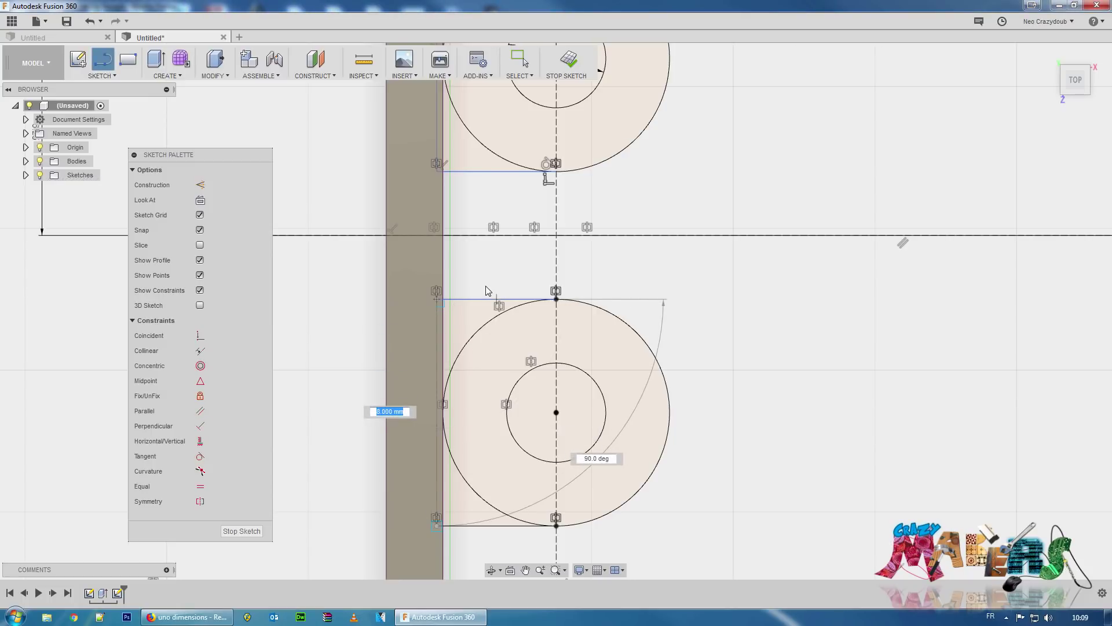
left_click(436, 299)
scroll(680, 410, "up", 3)
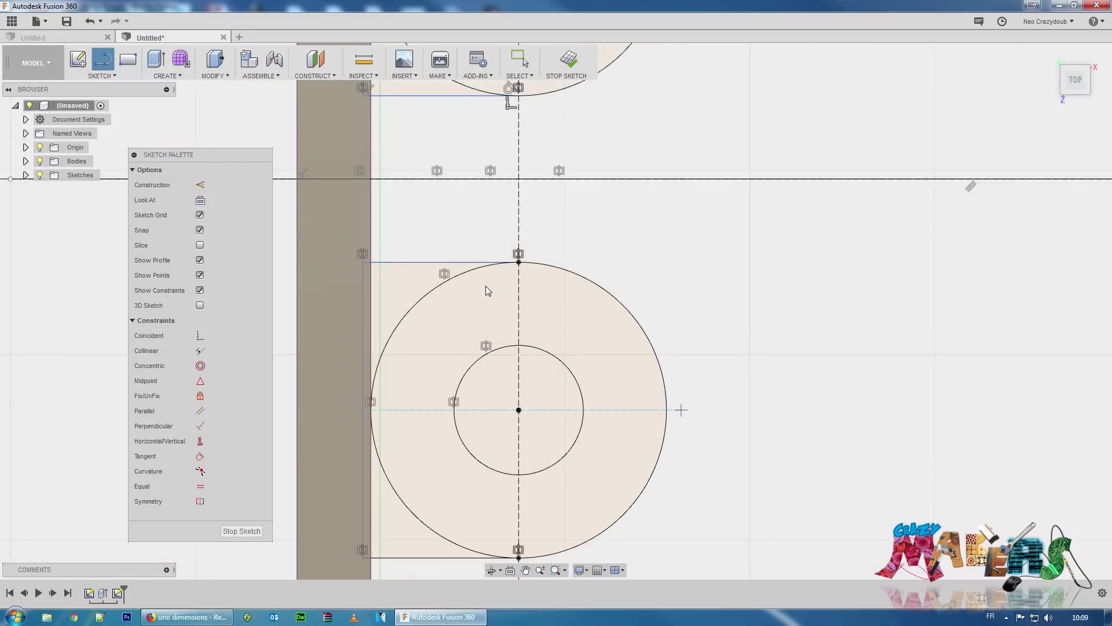
Close the upper right tab with a vertical line between its two connecting-line ends inside the frame wall
scroll(680, 409, "down", 1)
middle_click_drag(816, 394, 633, 414)
scroll(740, 423, "up", 3)
scroll(827, 407, "down", 8)
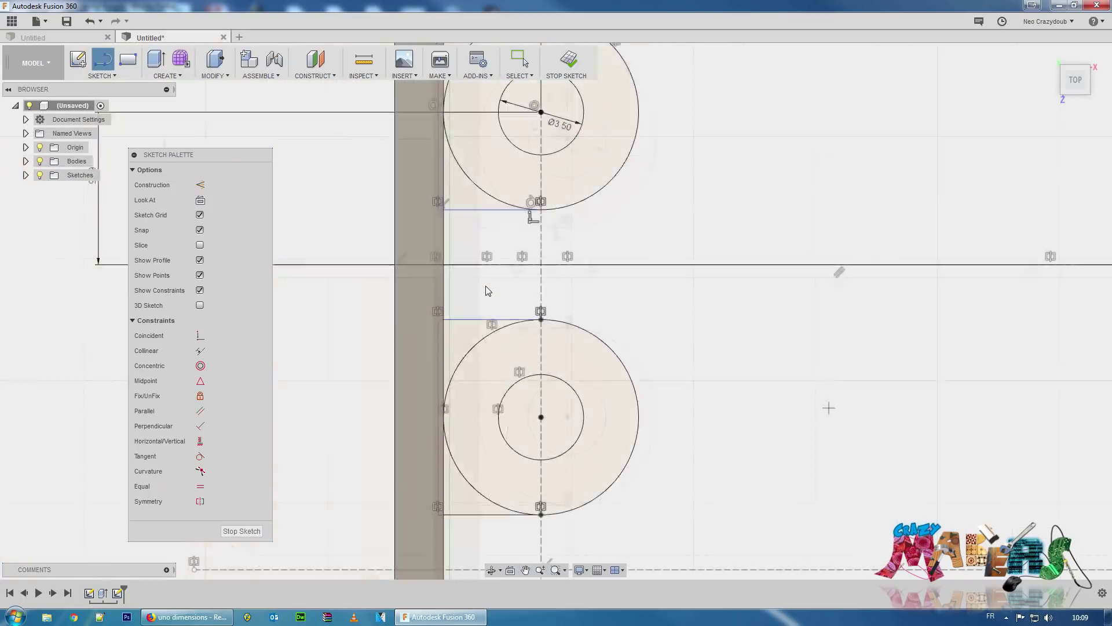
middle_click_drag(944, 399, 653, 398)
scroll(653, 398, "down", 1)
key("l")
scroll(876, 246, "up", 4)
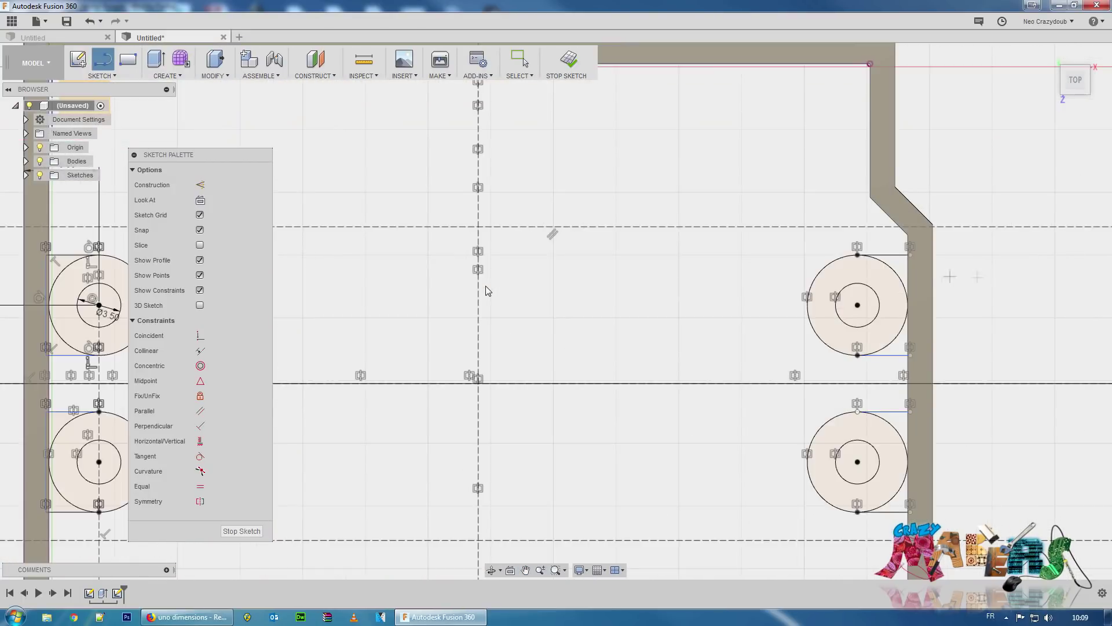
key("Escape")
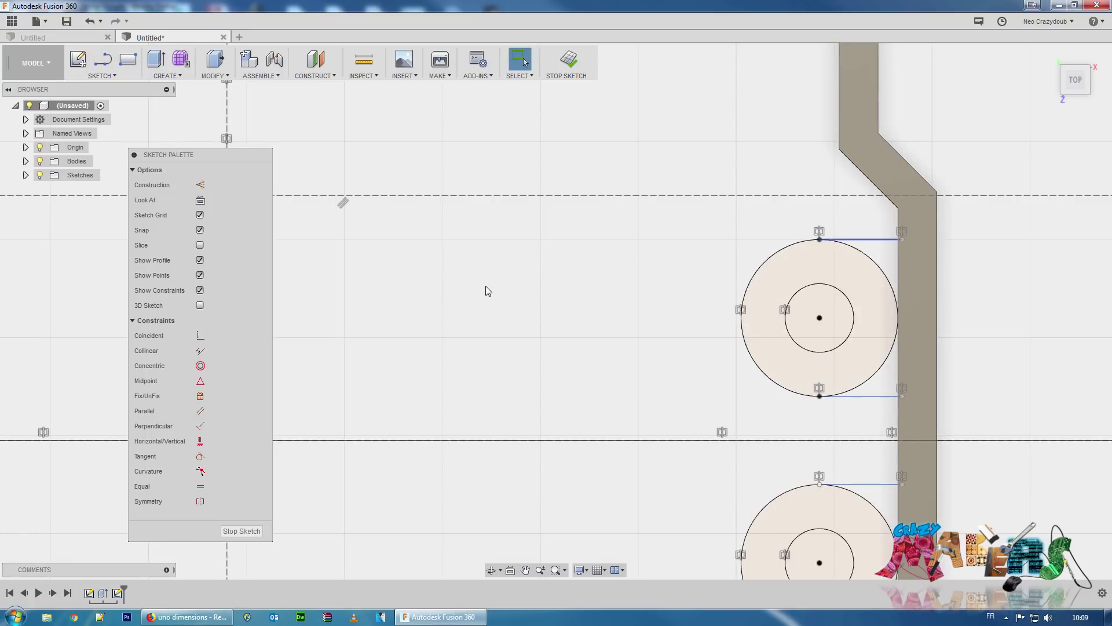
key("l")
left_click(902, 239)
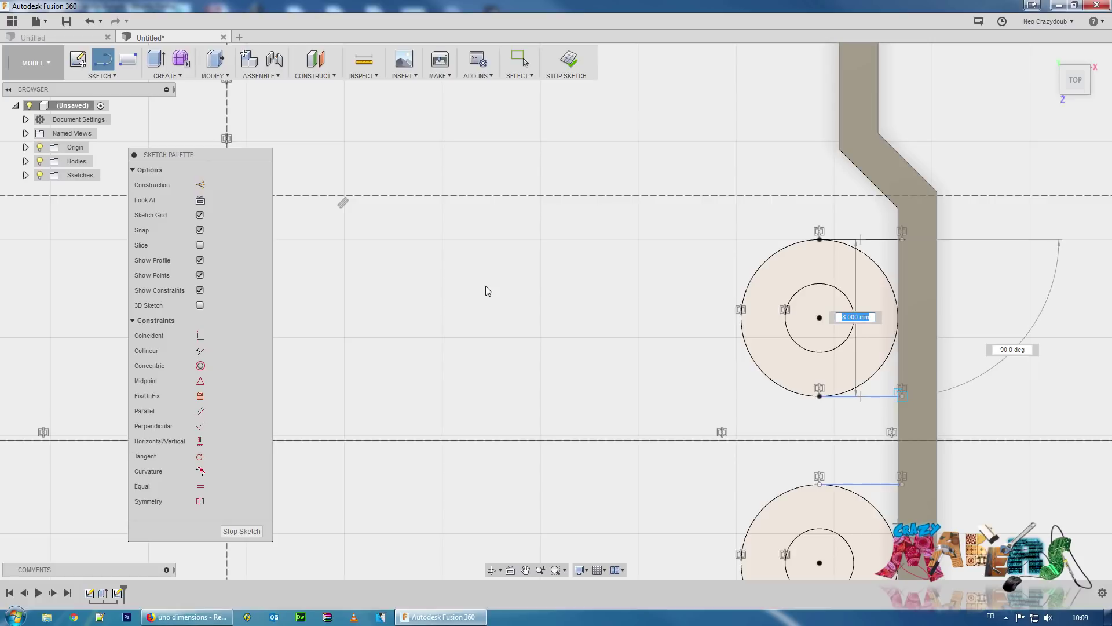
left_click(902, 396)
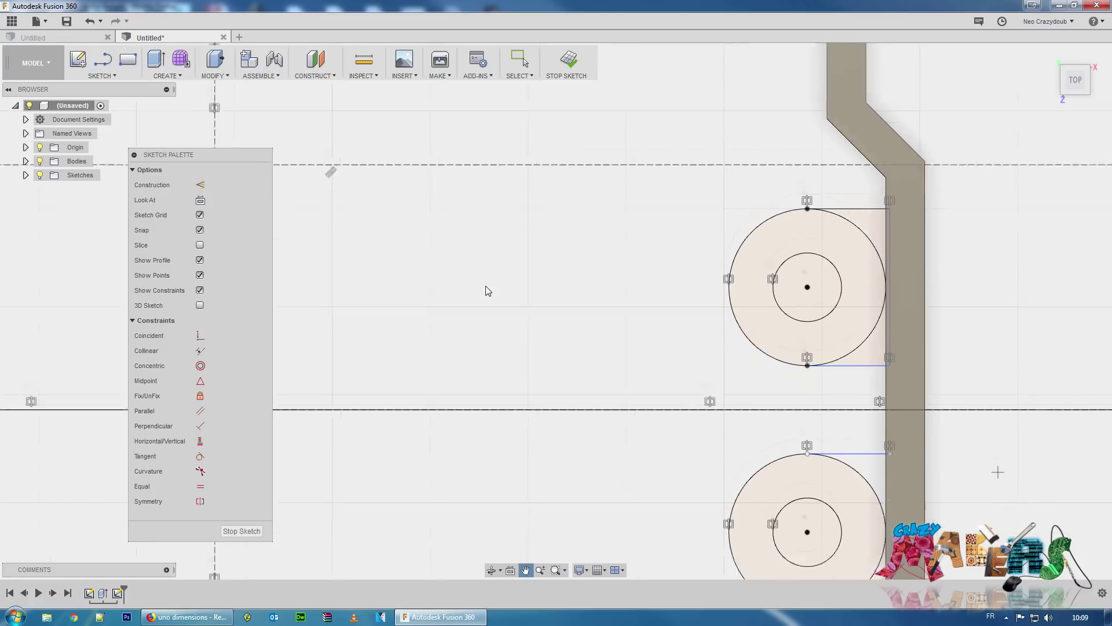
Close the lower right tab with a vertical line between its two connecting-line ends and check how it overlaps the frame
middle_click_drag(1011, 503, 941, 273)
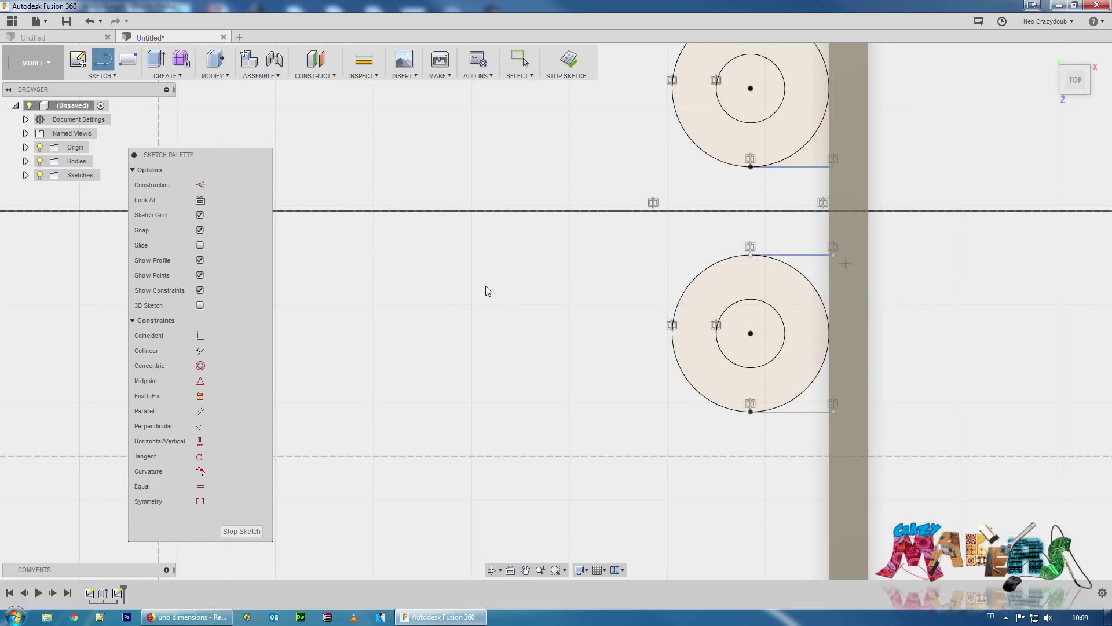
left_click(834, 255)
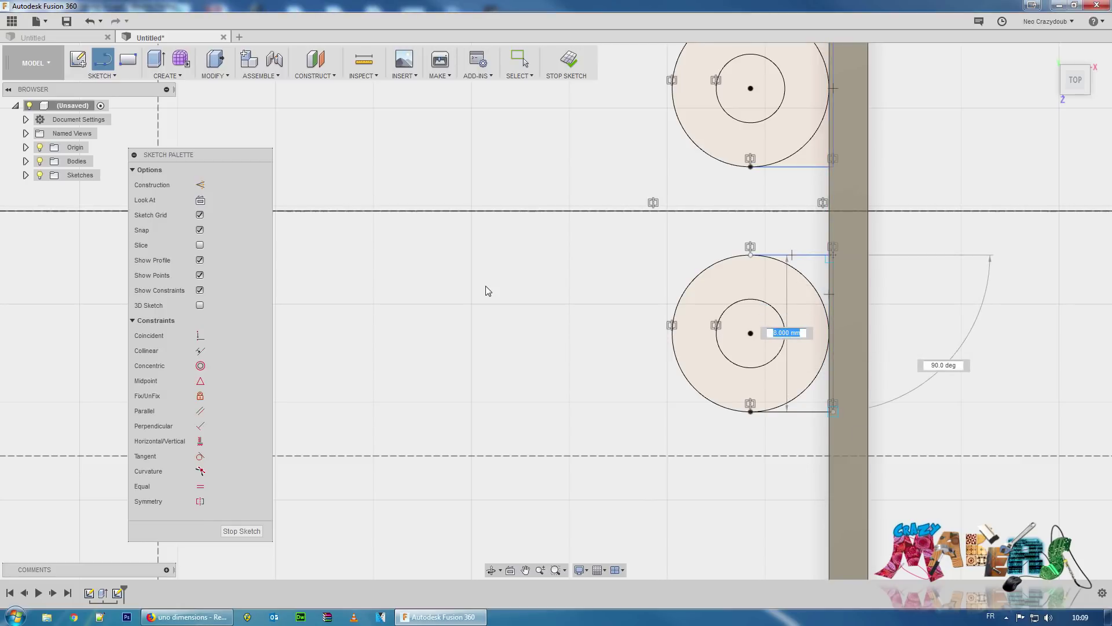
left_click(833, 411)
scroll(907, 308, "up", 4)
scroll(890, 328, "down", 5)
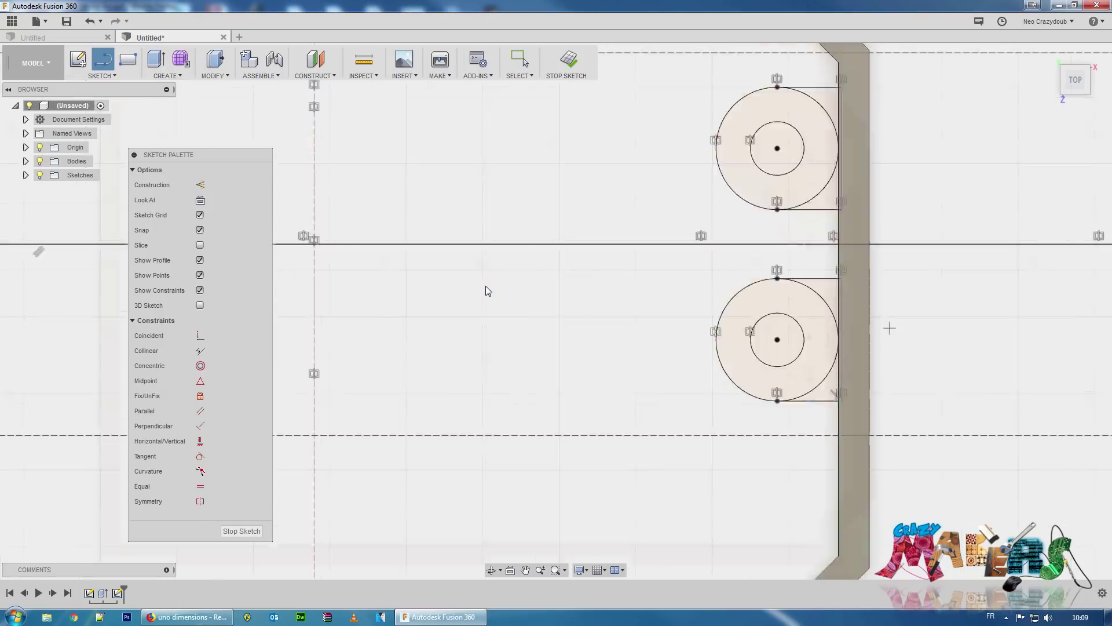
scroll(889, 328, "down", 3)
scroll(834, 284, "up", 10)
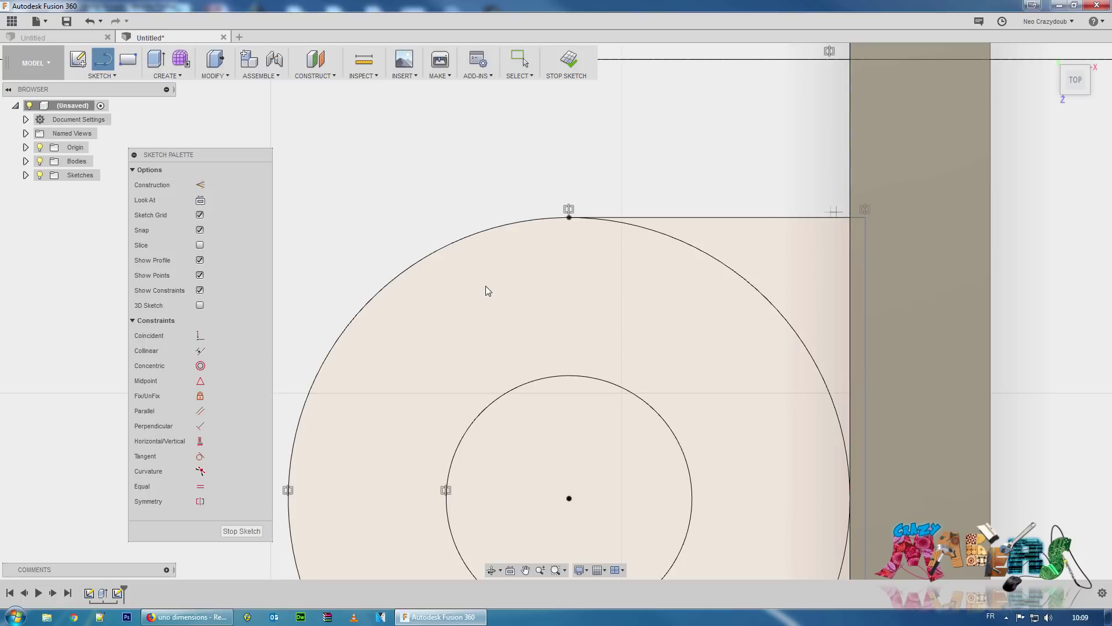
scroll(582, 377, "down", 2)
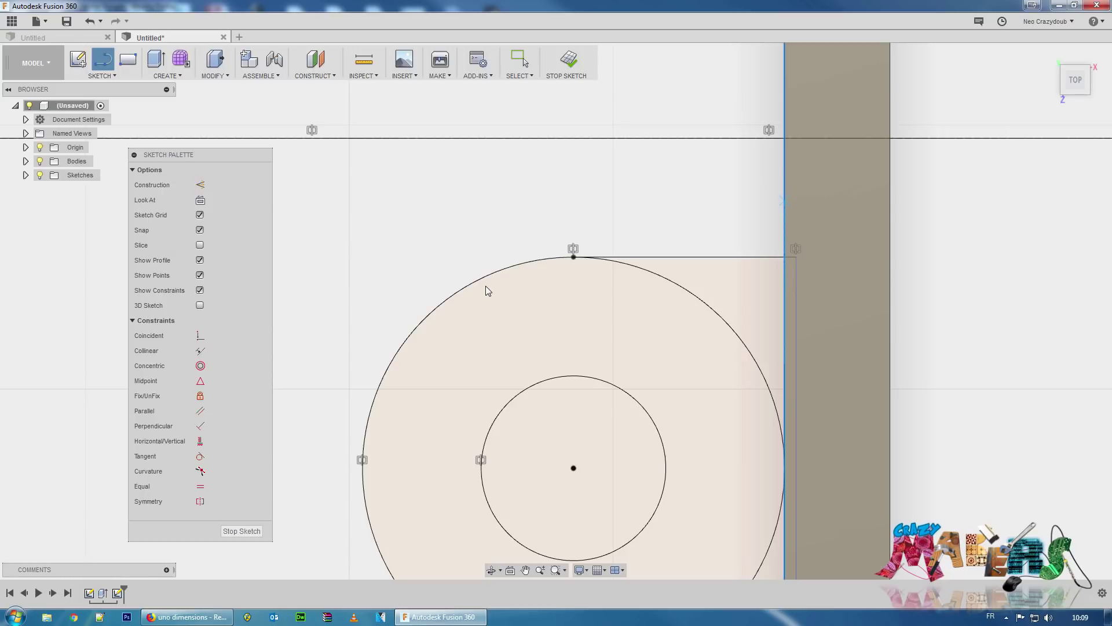
Finish the sketch with the four mounting-hole tabs and exit sketch editing
scroll(487, 290, "down", 5)
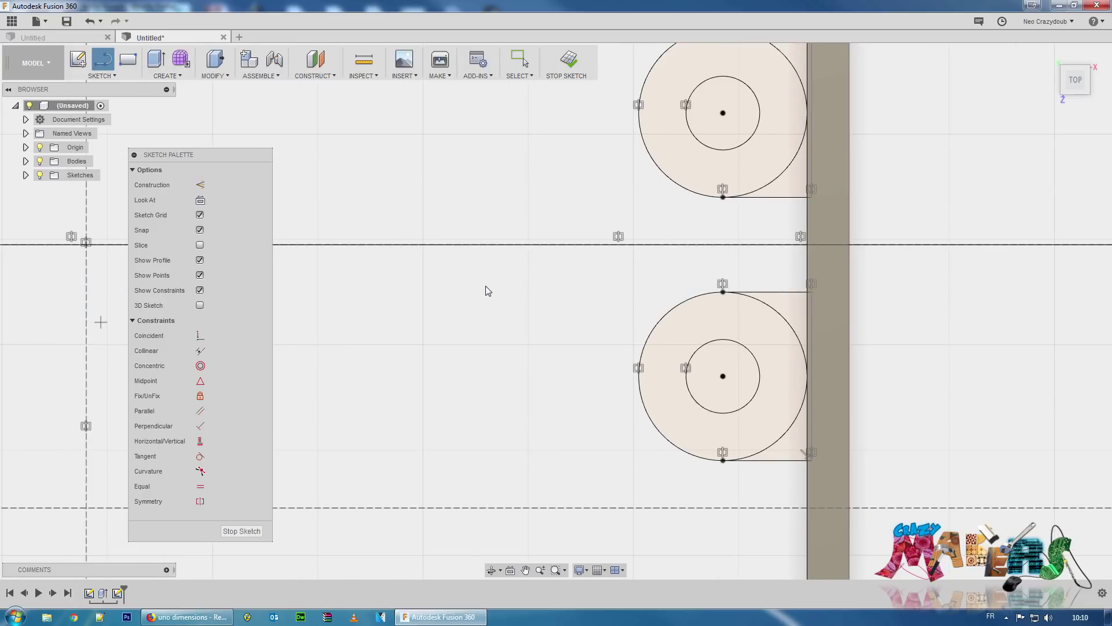
scroll(594, 369, "down", 1)
scroll(446, 380, "down", 2)
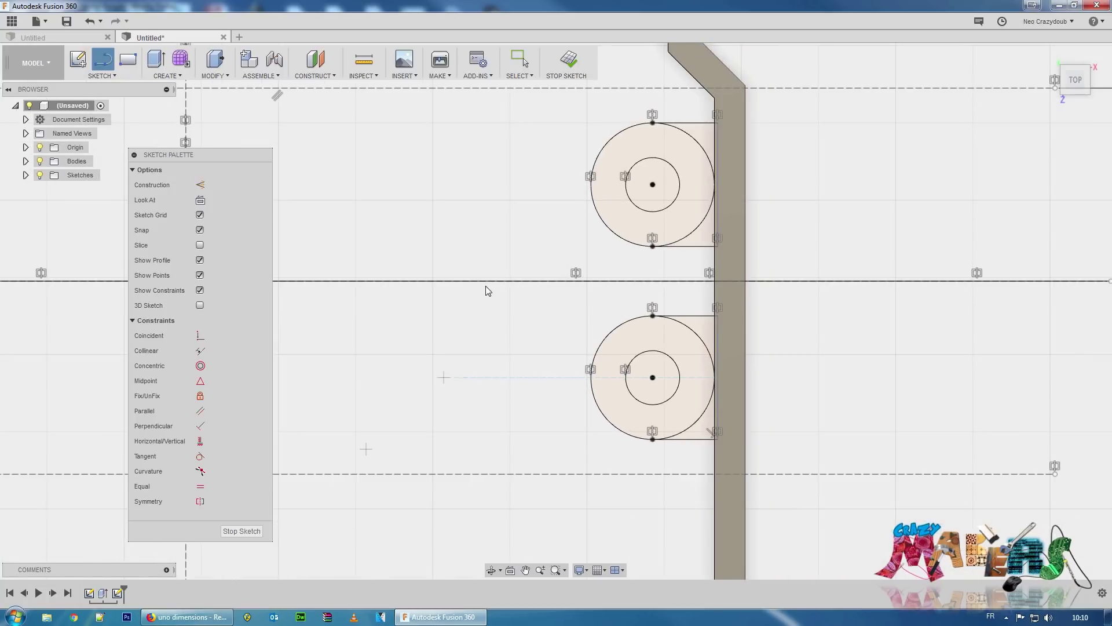
left_click(242, 532)
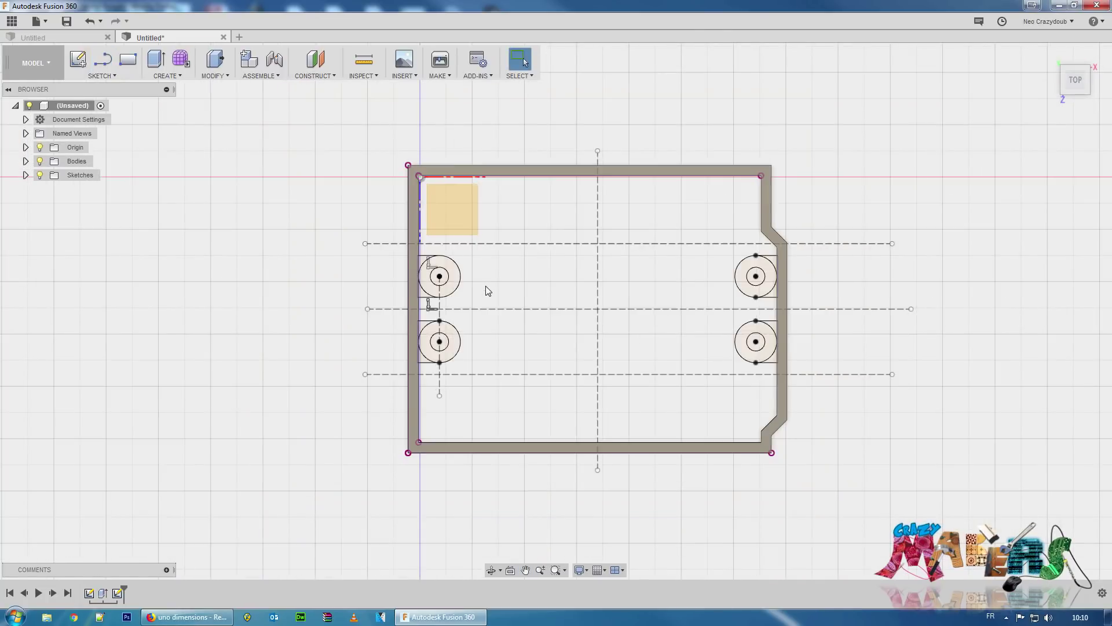
Start an Extrude and select the ring and corner profiles of the four mounting tabs, leaving out the inner hole circles
key("e")
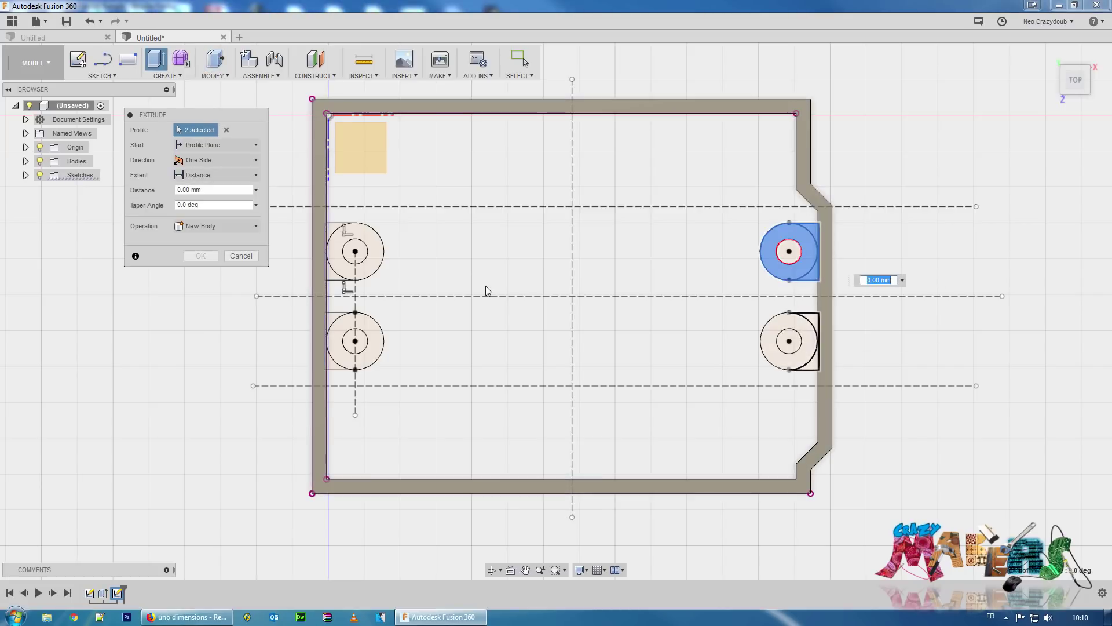
left_click(375, 341)
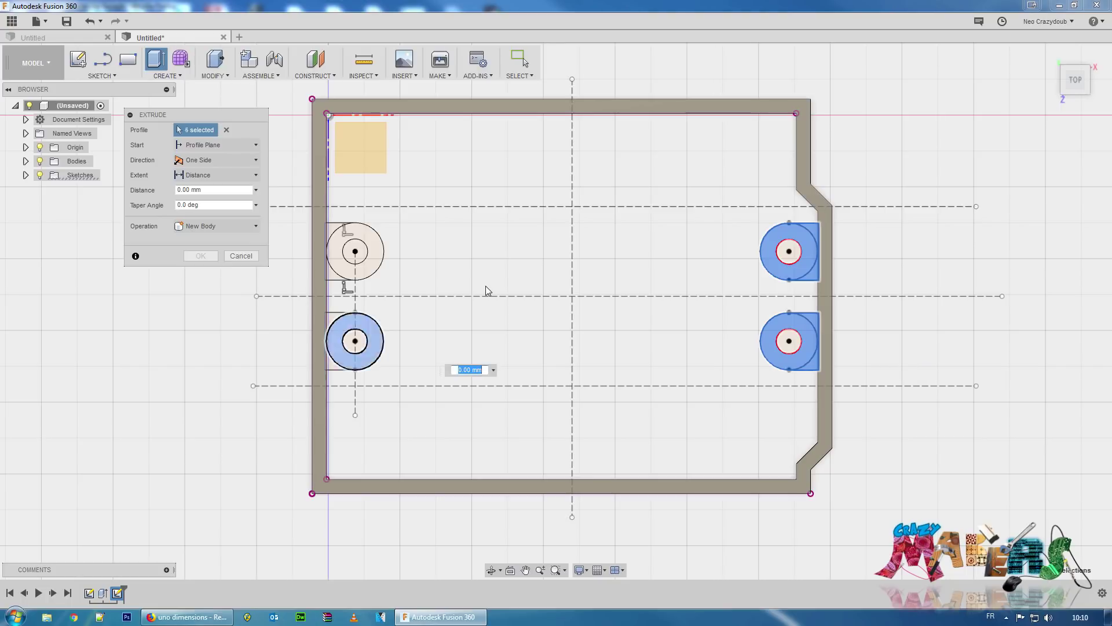
left_click(331, 317)
left_click(374, 240)
left_click(332, 231)
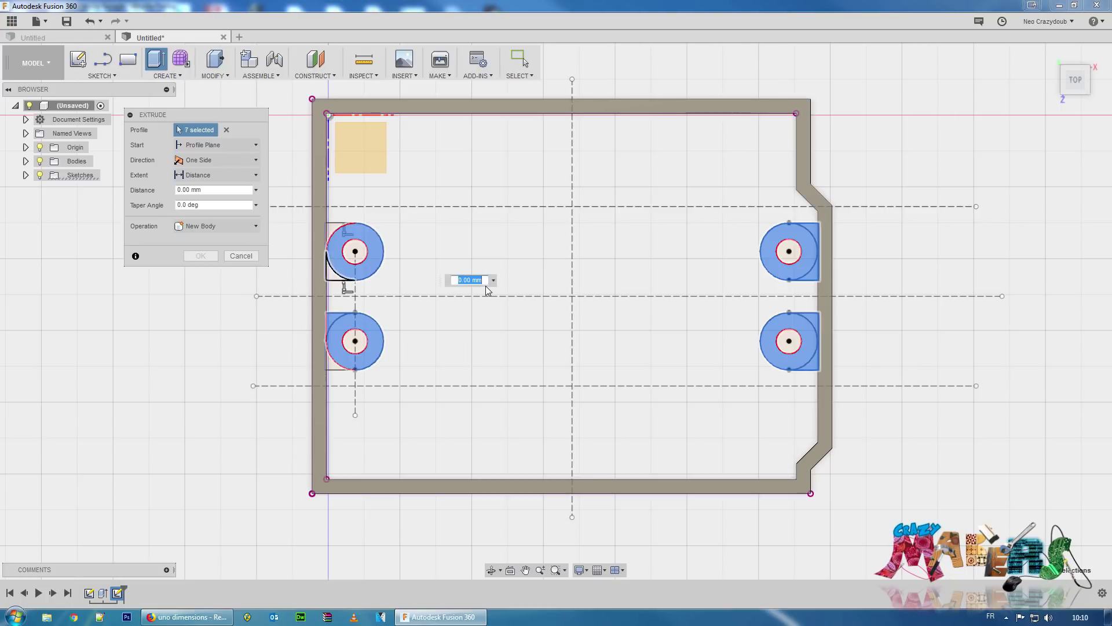
Extrude the ten profiles of the four mounting tabs, including the corner slivers but not the screw holes, by 2.5 mm
scroll(322, 251, "up", 5)
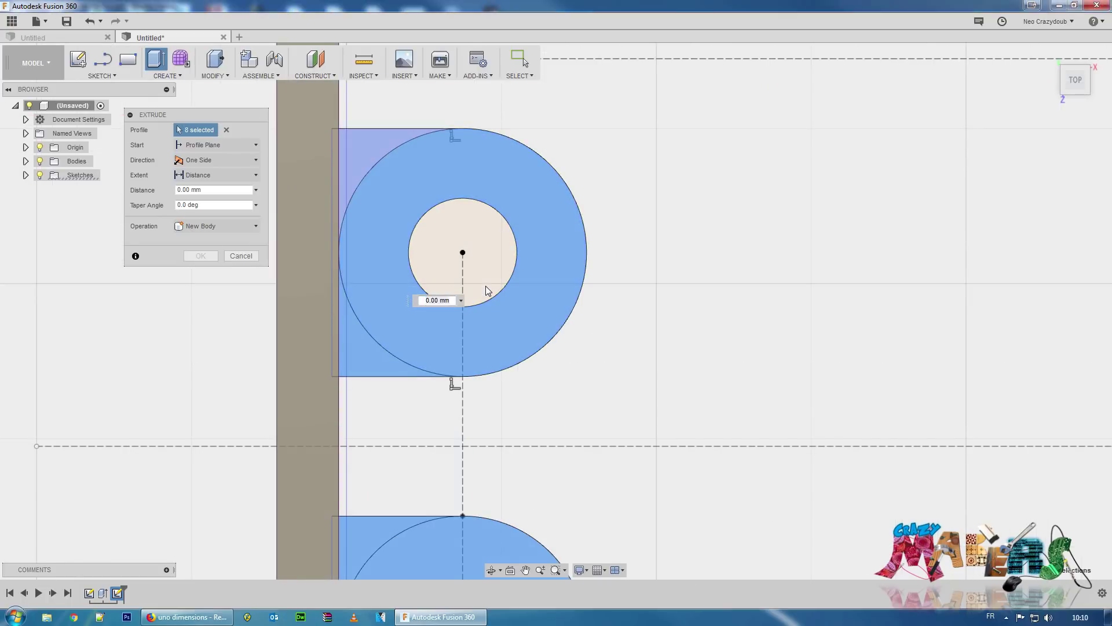
left_click(355, 146)
type("4")
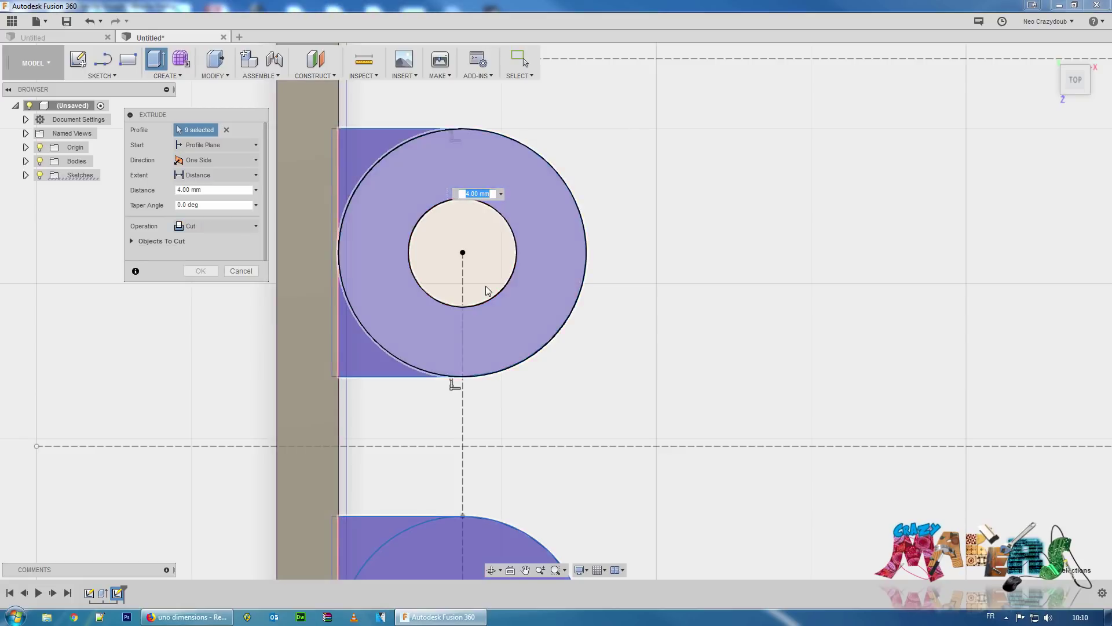
scroll(654, 432, "up", 3)
scroll(486, 291, "down", 8)
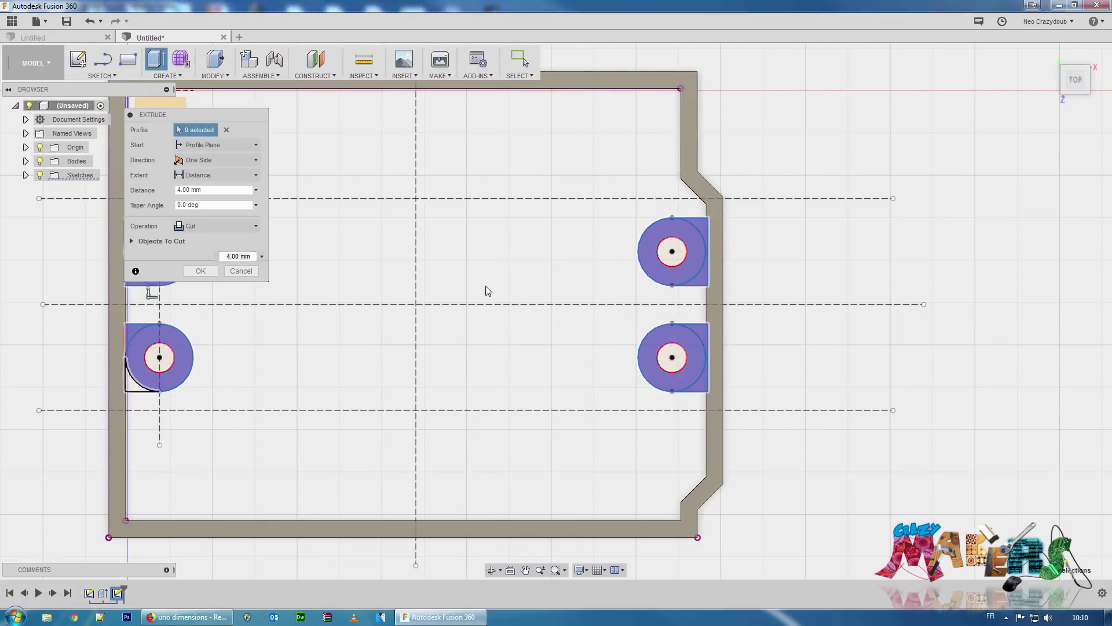
left_click(133, 384)
mouse_move(487, 291)
middle_mouse_down()
mouse_move(570, 293)
mouse_move(487, 290)
middle_mouse_up()
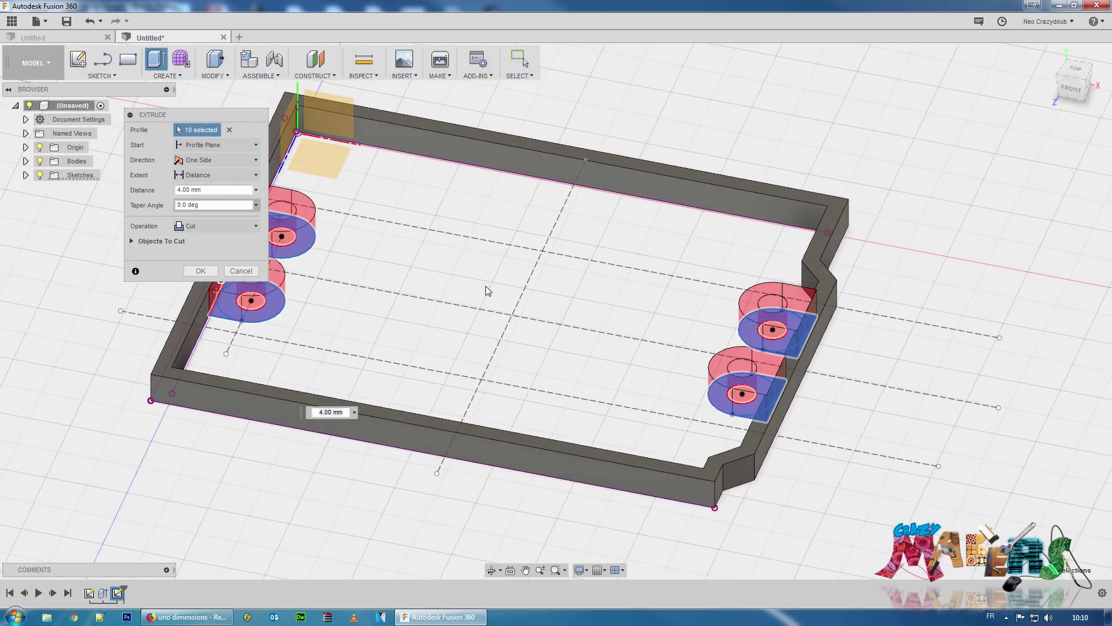
left_click(213, 189)
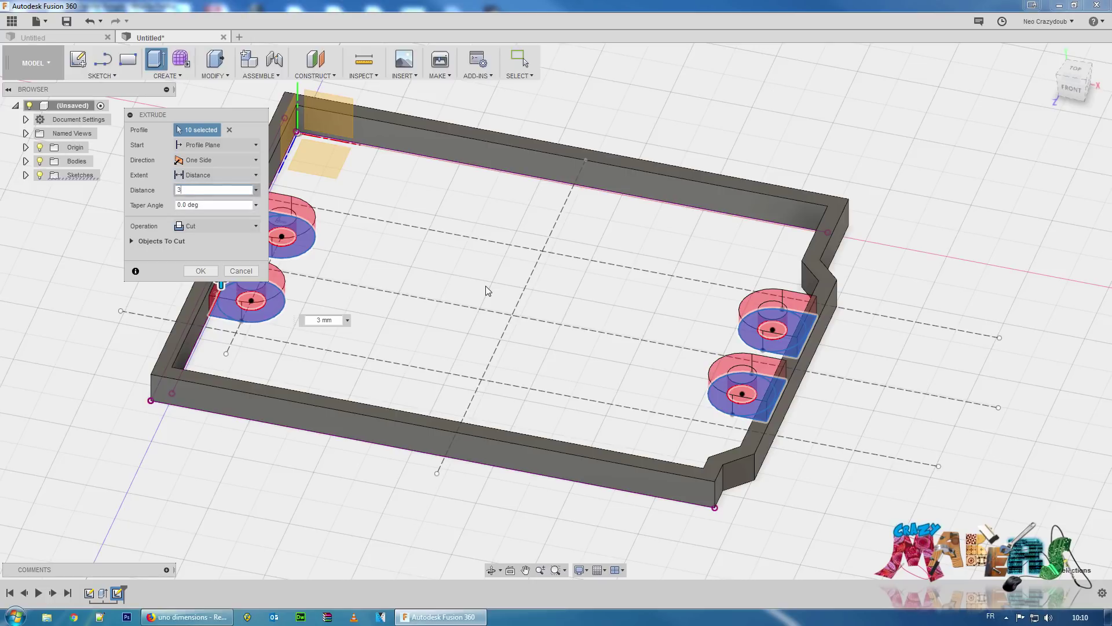
double_click(213, 189)
key("Return")
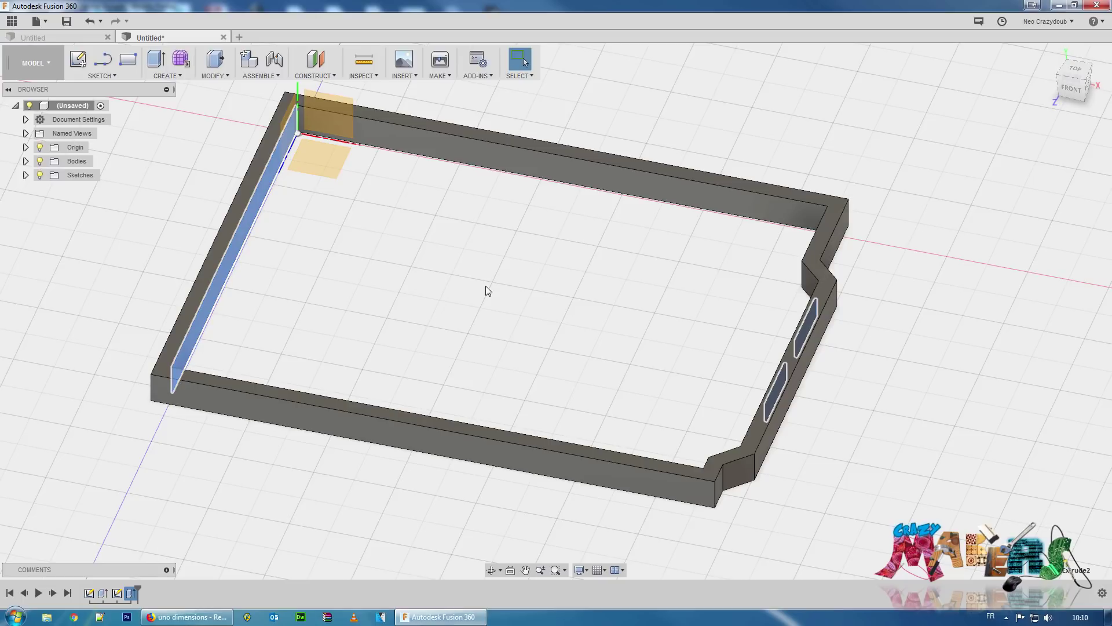
Edit the mounting-tab extrusion and set its operation to Join
right_click(131, 592)
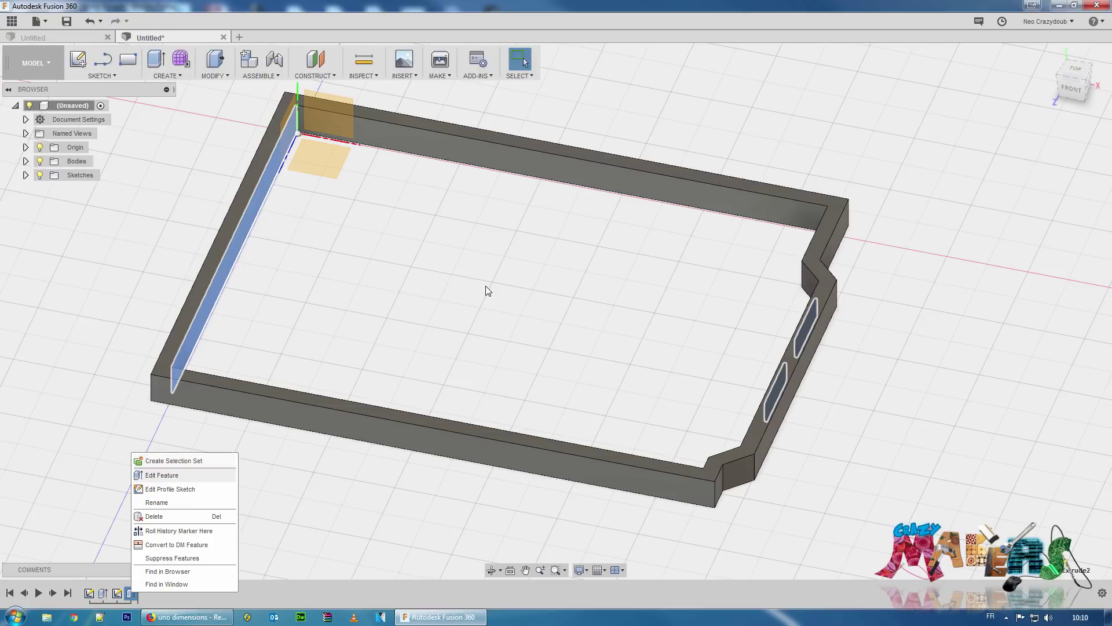
key("Return")
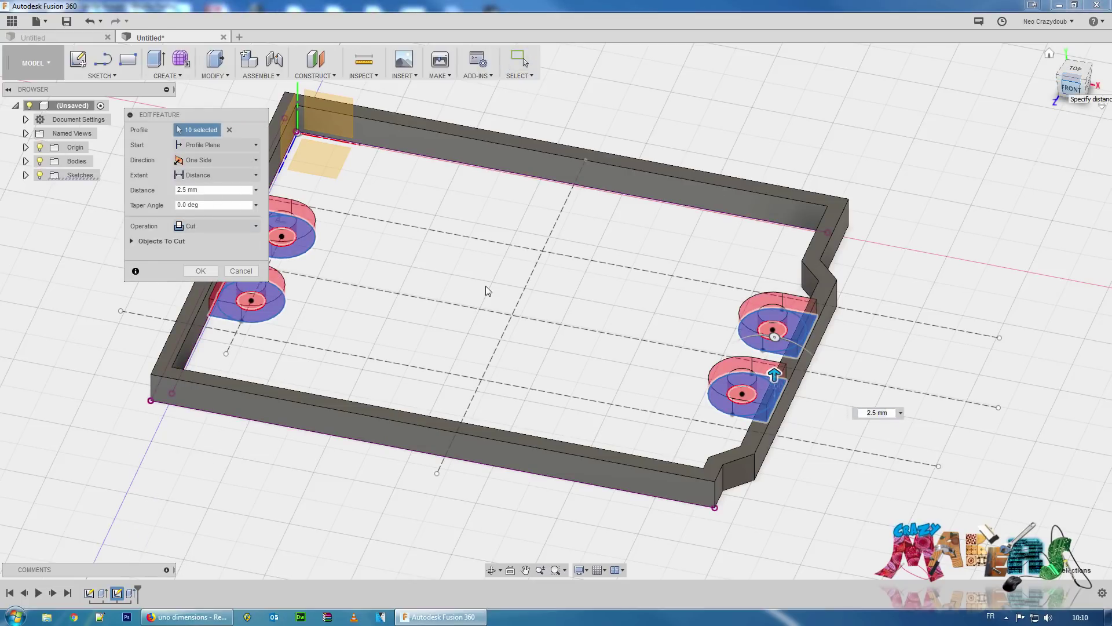
mouse_move(487, 291)
middle_mouse_down("shift")
mouse_move(556, 313)
mouse_move(486, 291)
middle_mouse_up("shift")
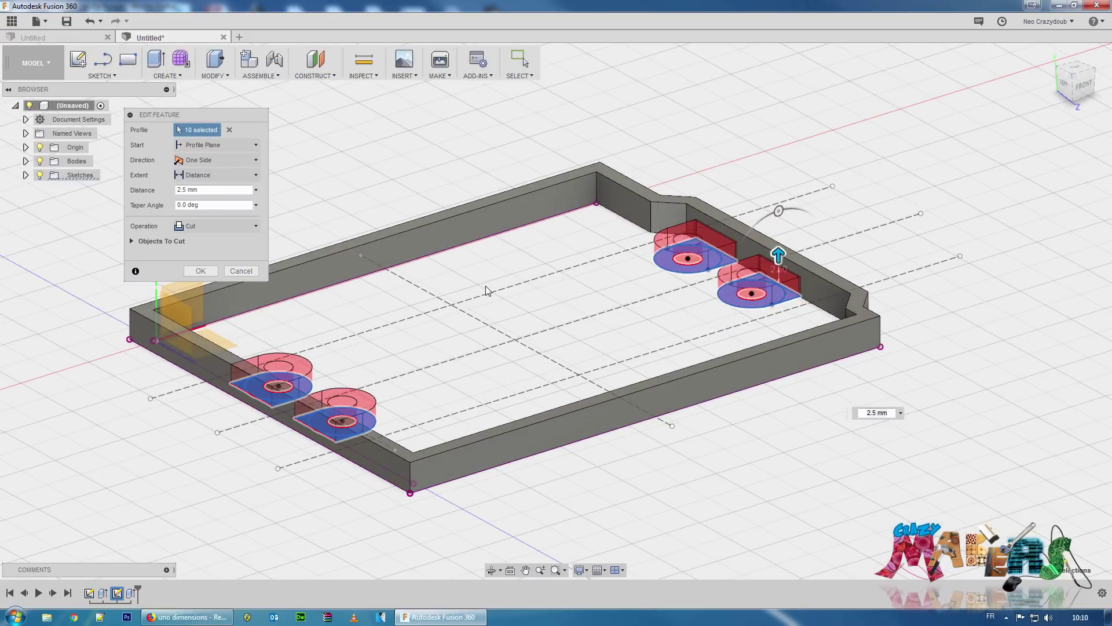
scroll(487, 291, "up", 8)
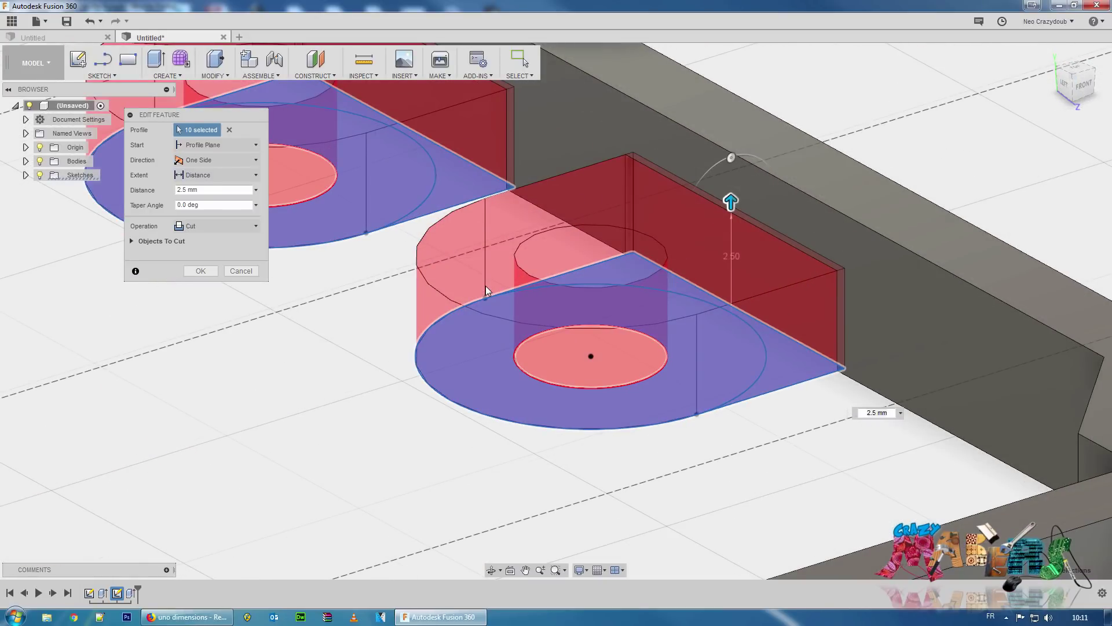
key("alt+Down")
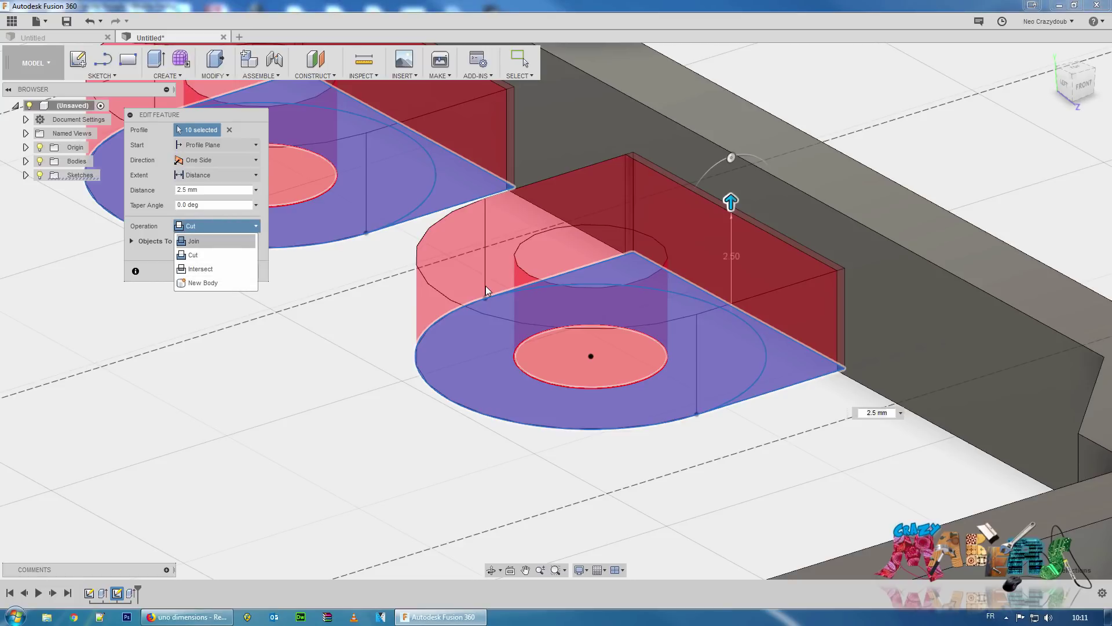
key("Return")
key("Return")
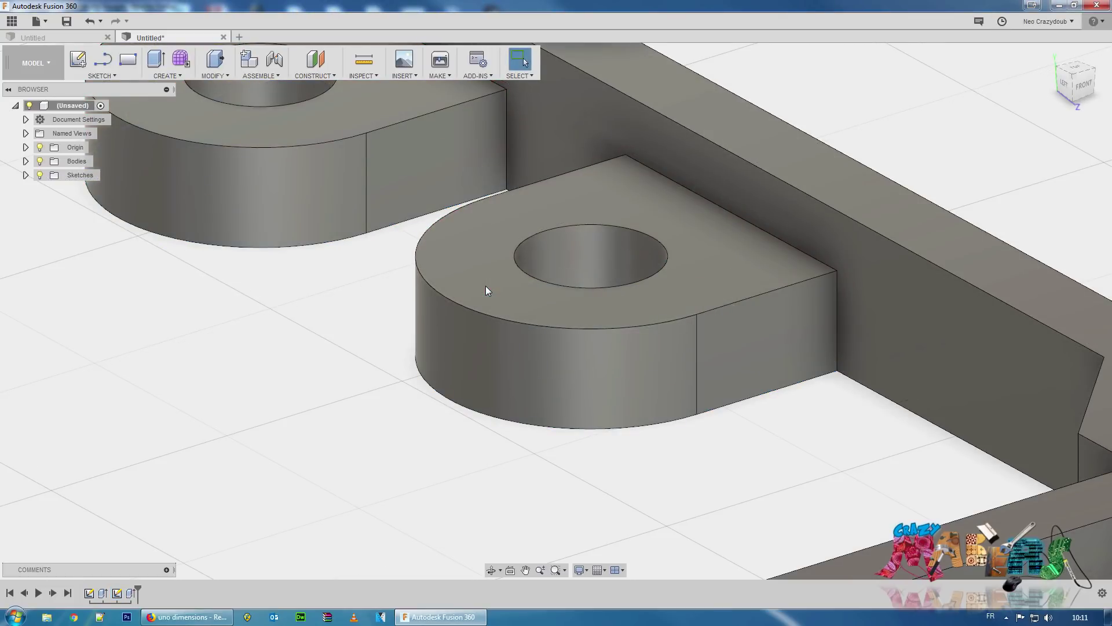
Chamfer the upper hole edges of all four mounting tabs with an equal distance of 1 mm
middle_click_drag(486, 289, 487, 291, "shift")
scroll(486, 287, "down", 10)
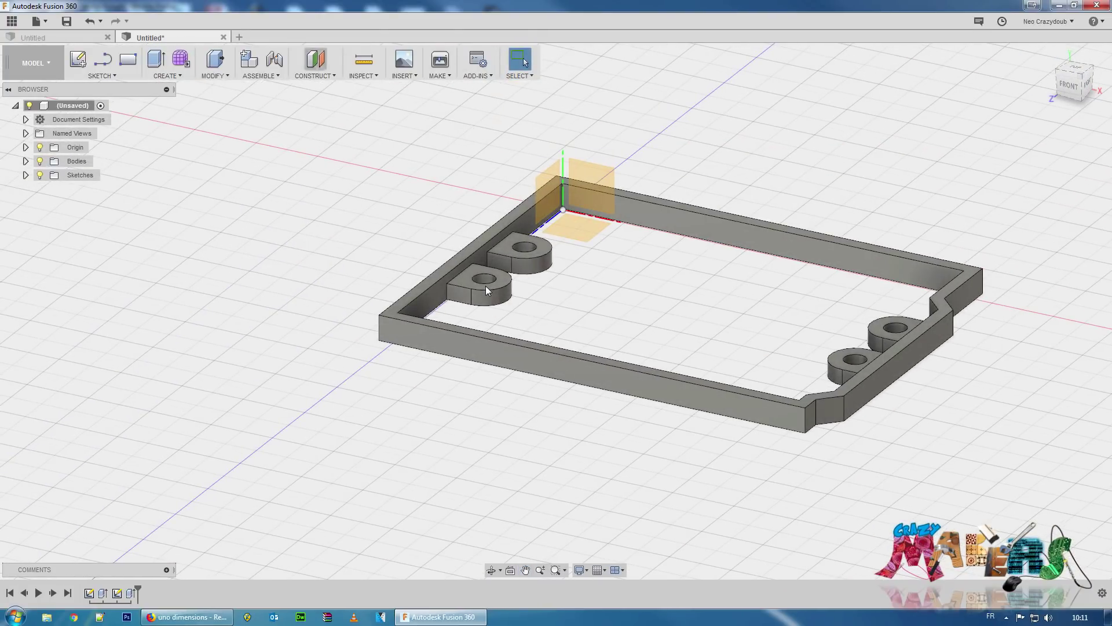
left_click(214, 76)
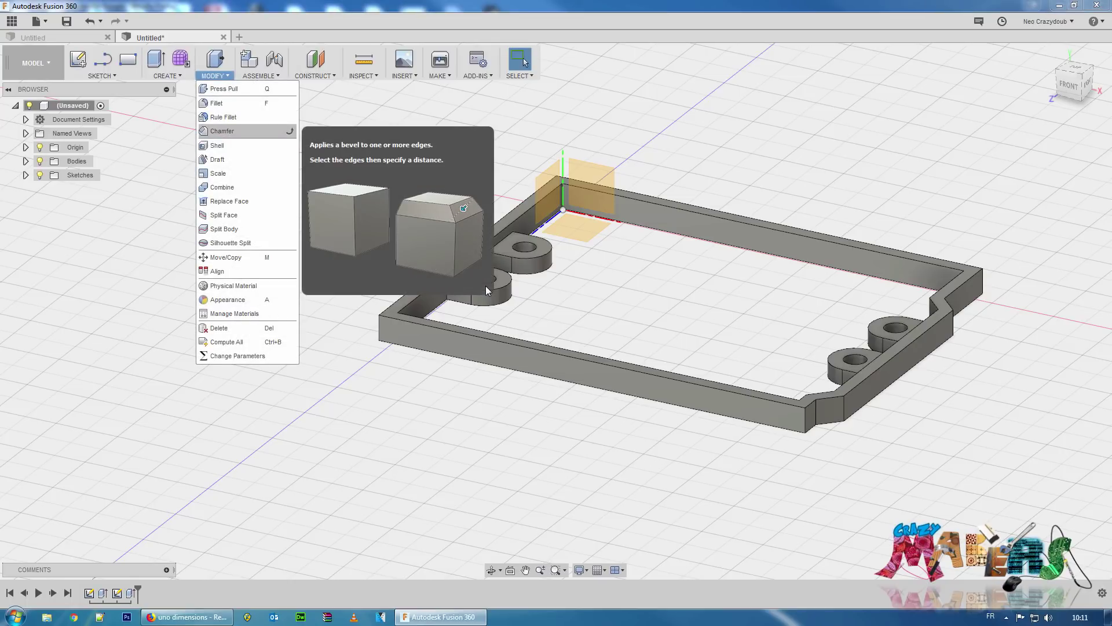
left_click(221, 131)
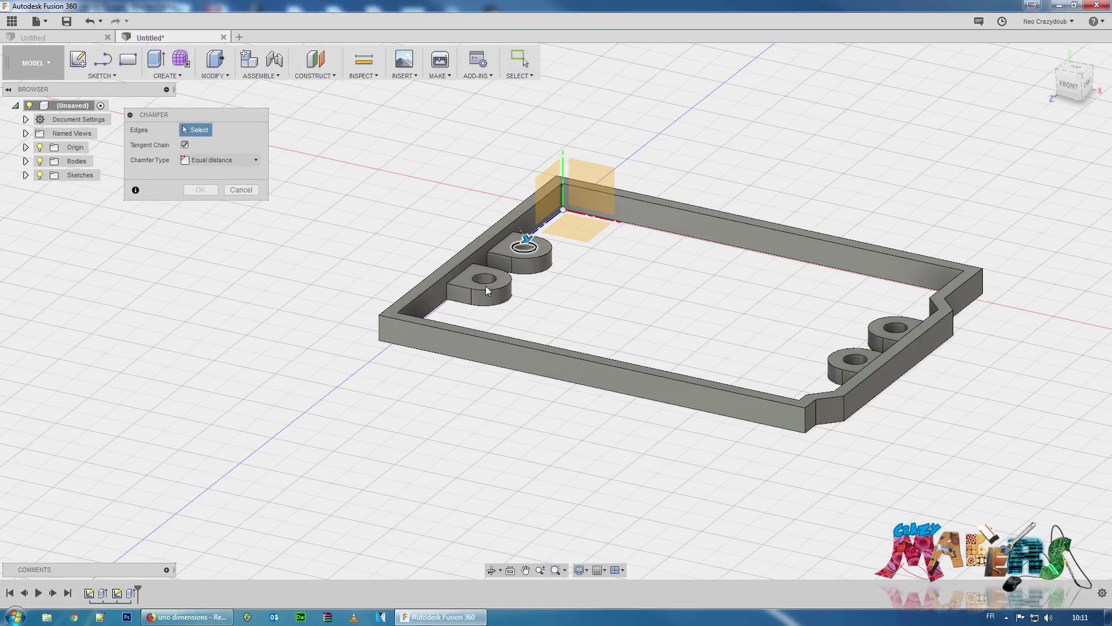
left_click(484, 279)
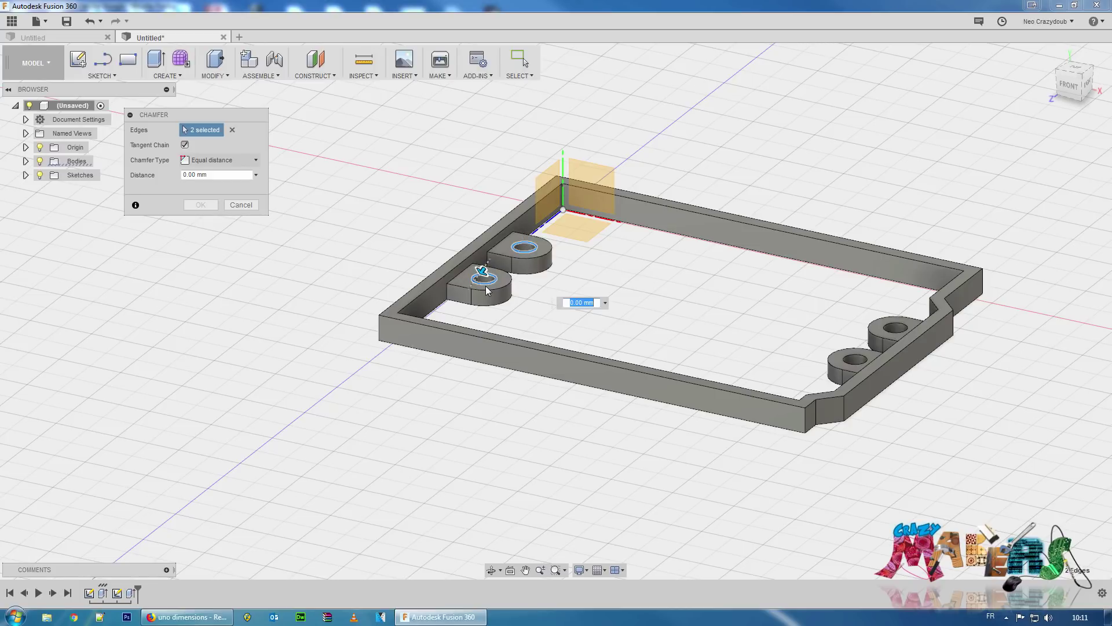
left_click(896, 328)
left_click(855, 359)
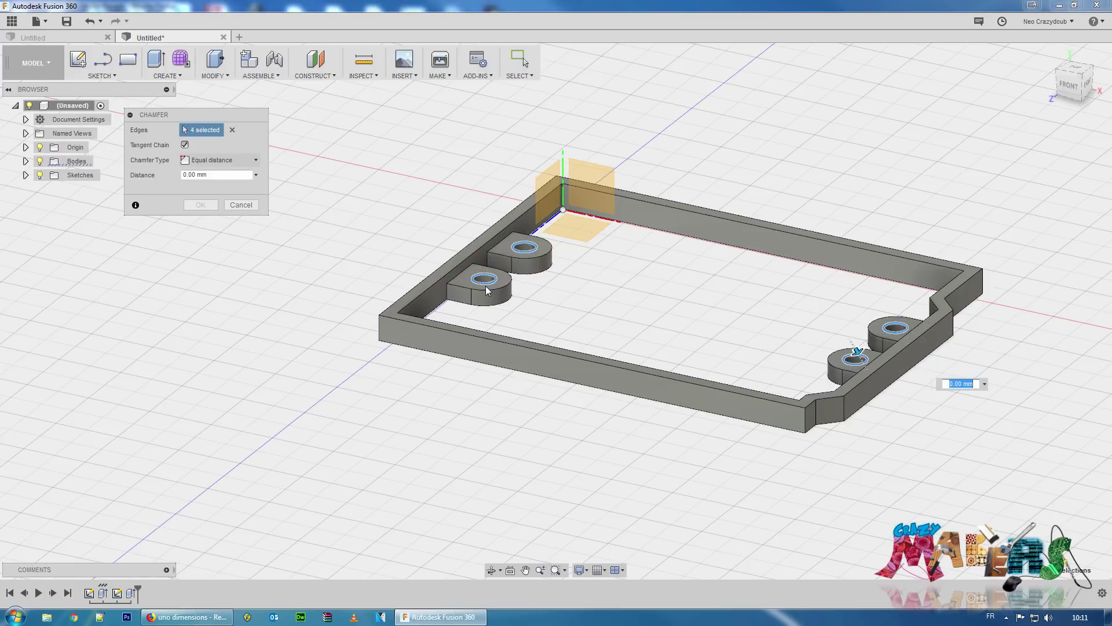
left_click(1075, 69)
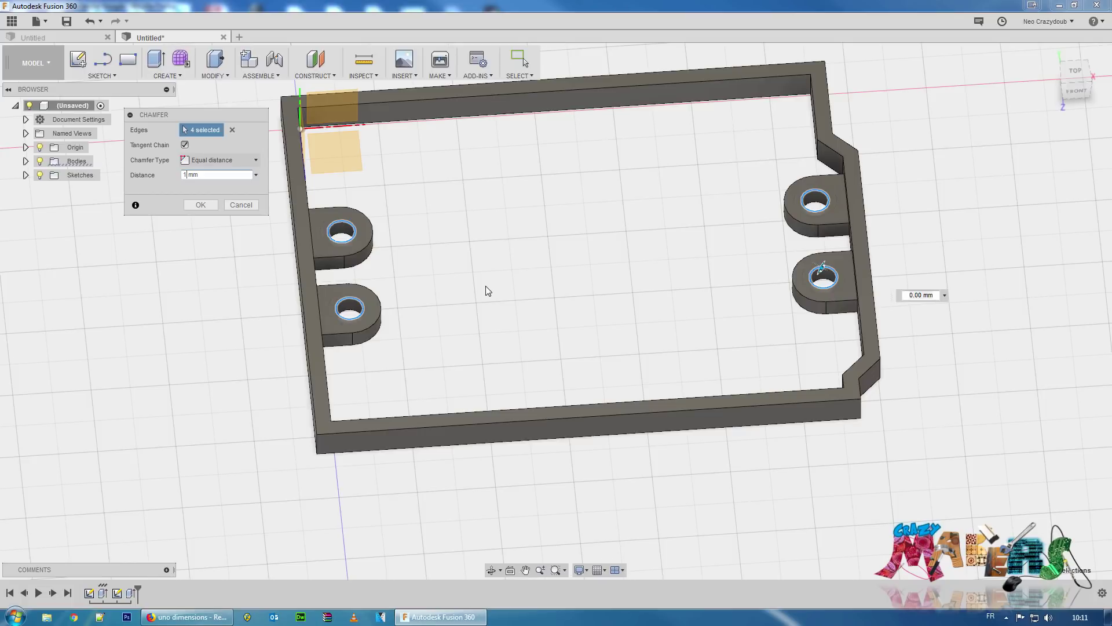
key("Return")
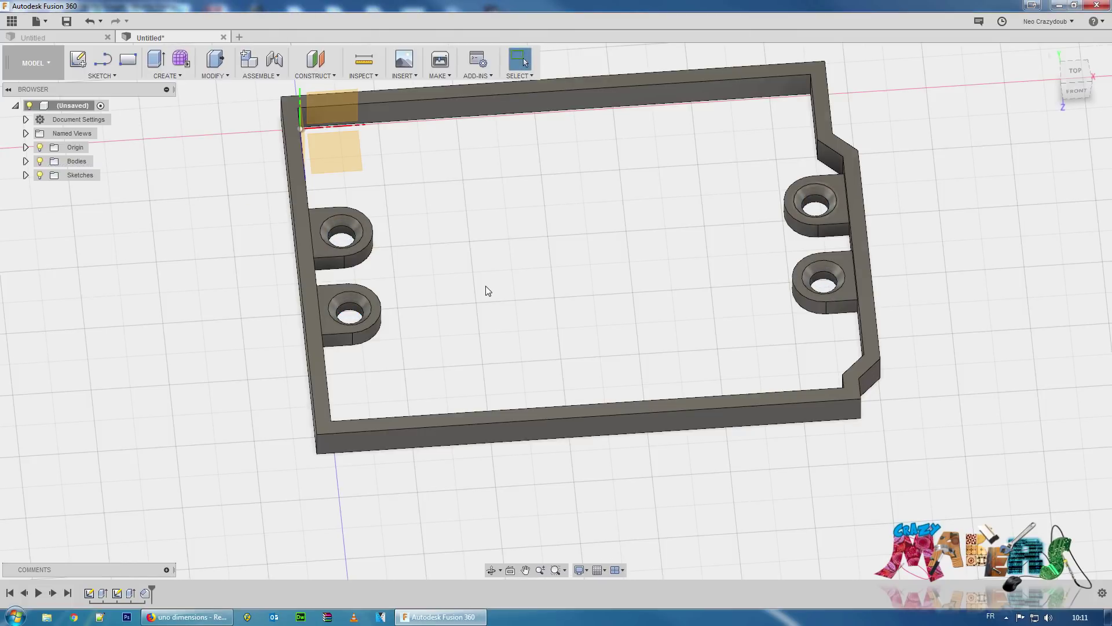
Edit the mounting-tab extrusion and set its distance to 2 mm
middle_click_drag(488, 291, 488, 291, "shift")
left_click(131, 593)
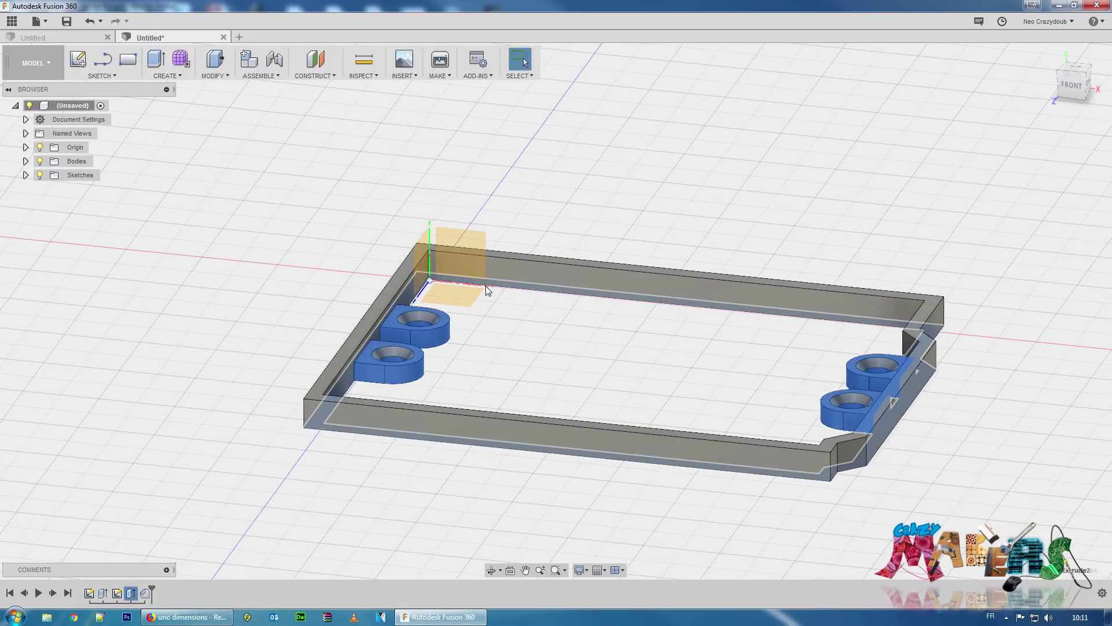
right_click(131, 593)
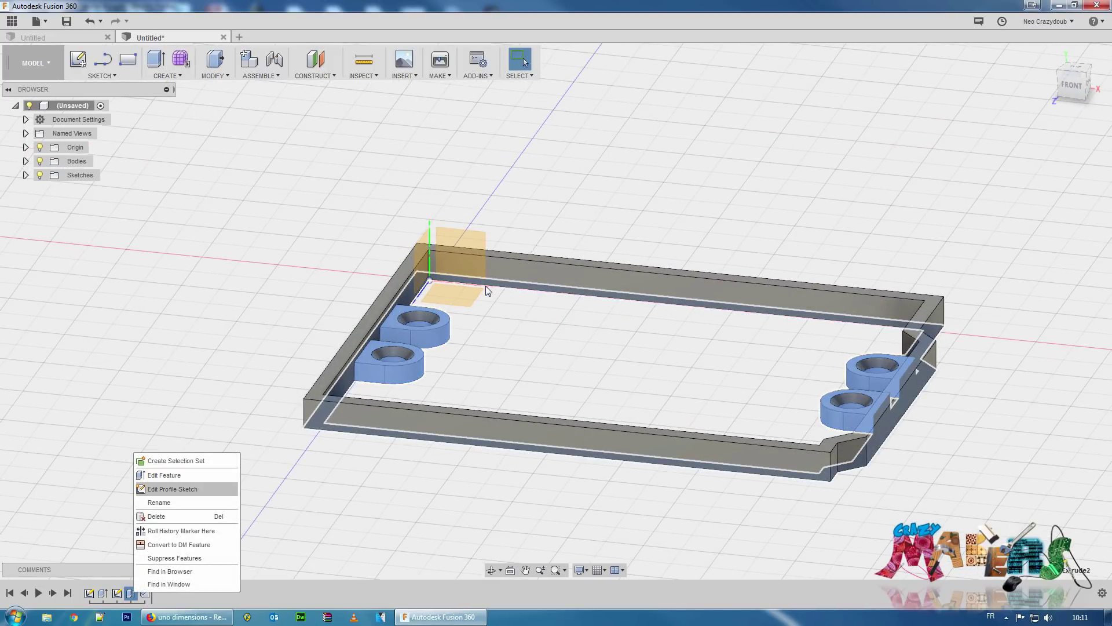
left_click(168, 474)
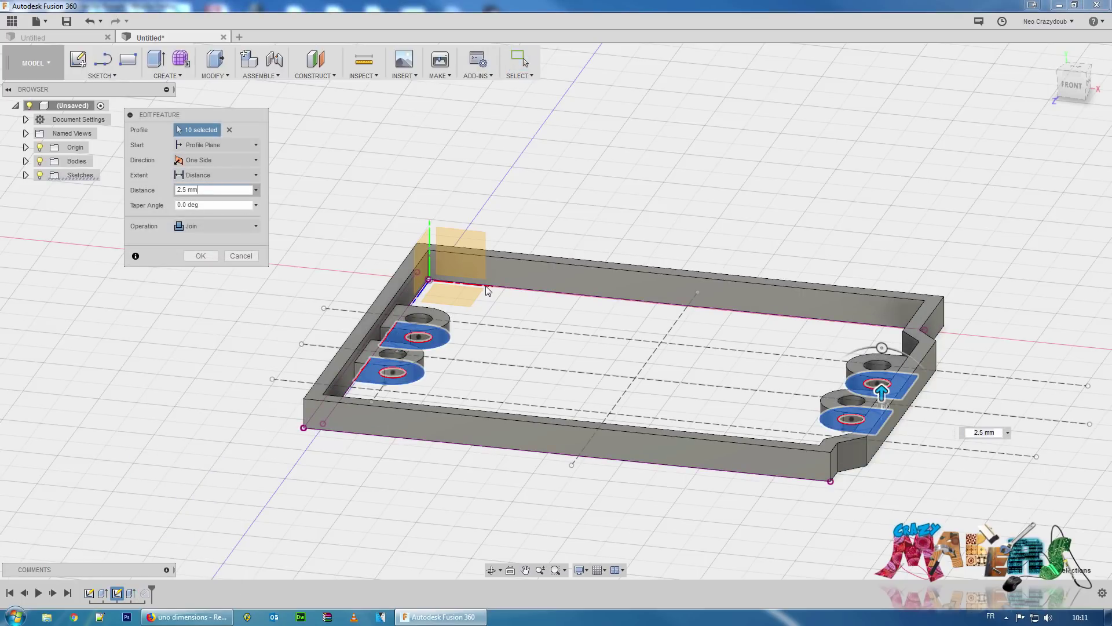
type("2")
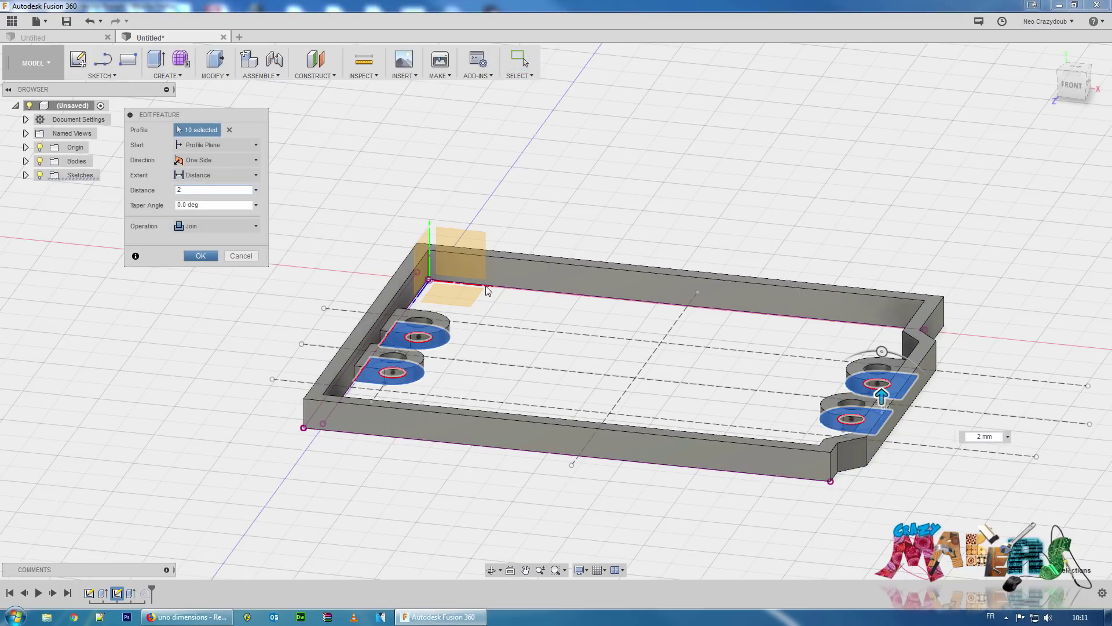
key("Return")
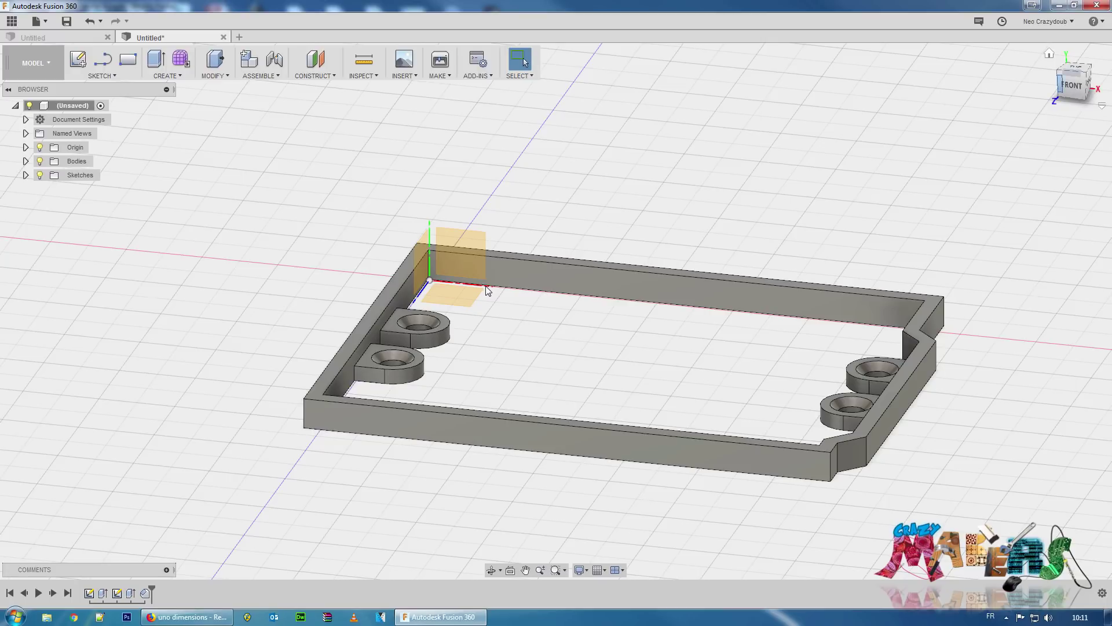
middle_click_drag(487, 290, 487, 290, "shift")
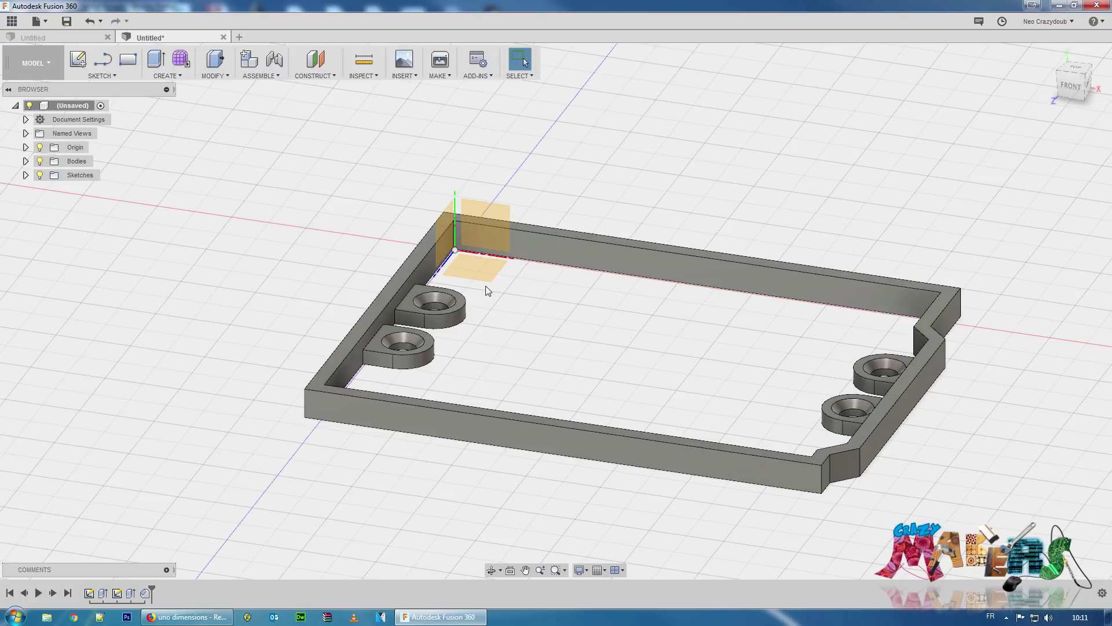
Display Sketch1 on its own, with Body1 and Sketch2 hidden
left_click(486, 289)
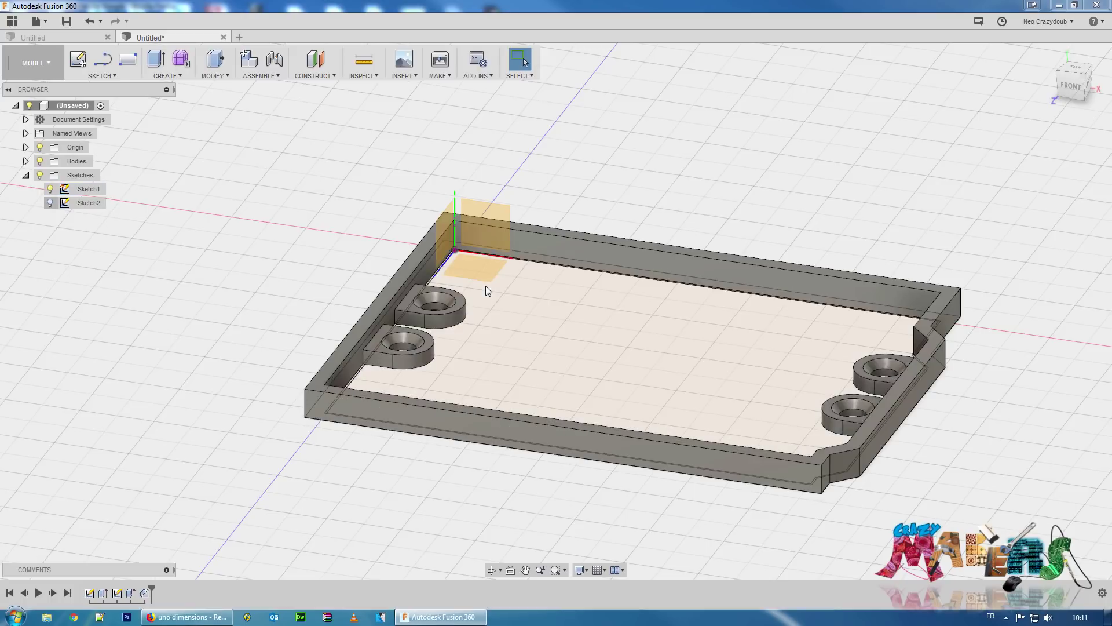
left_click(50, 202)
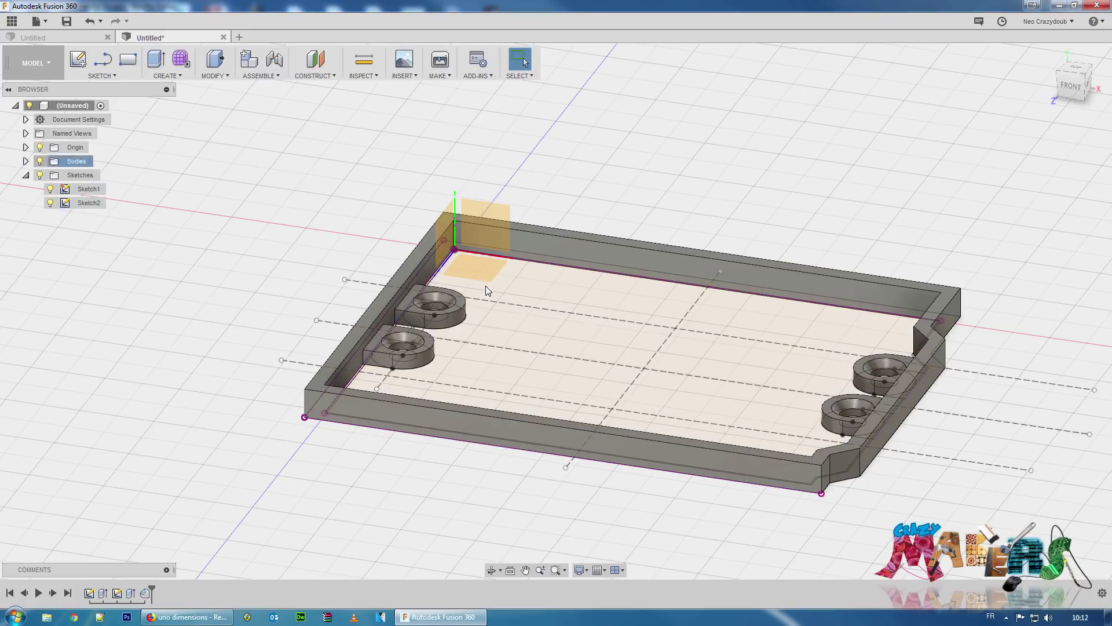
left_click(26, 161)
left_click(50, 175)
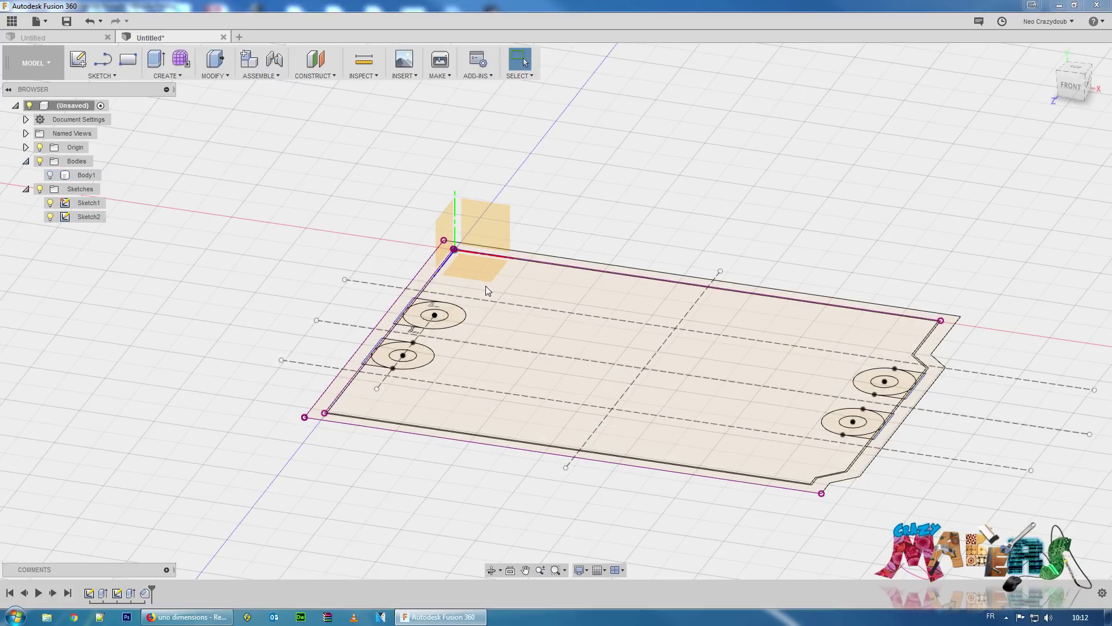
left_click(50, 217)
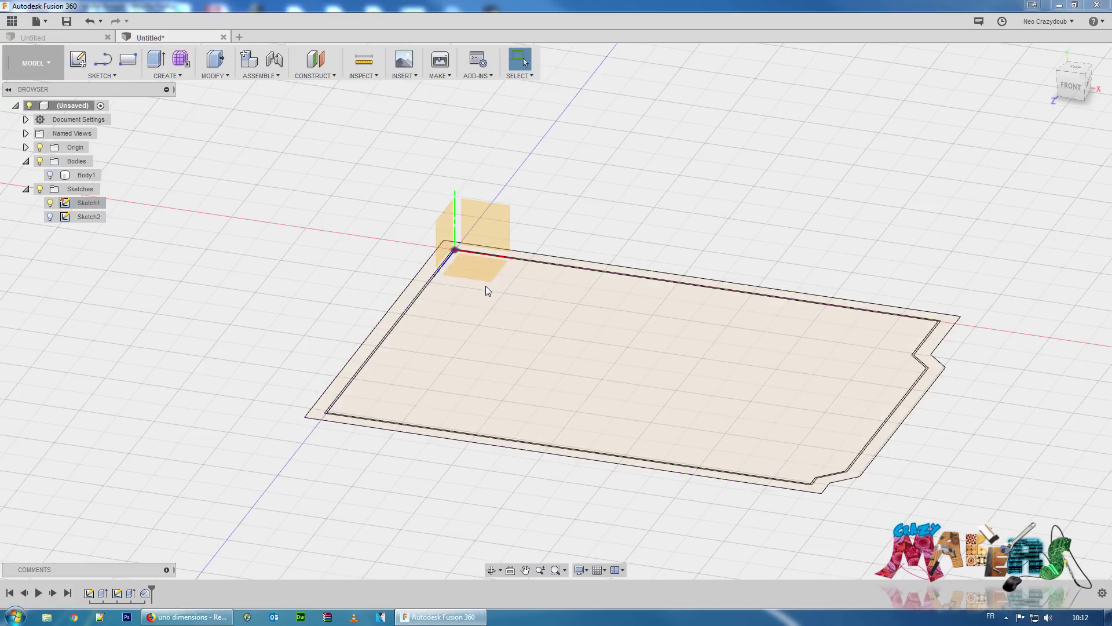
Rename Sketch1 as "Carte + Contour"
left_click(90, 203)
key("F2")
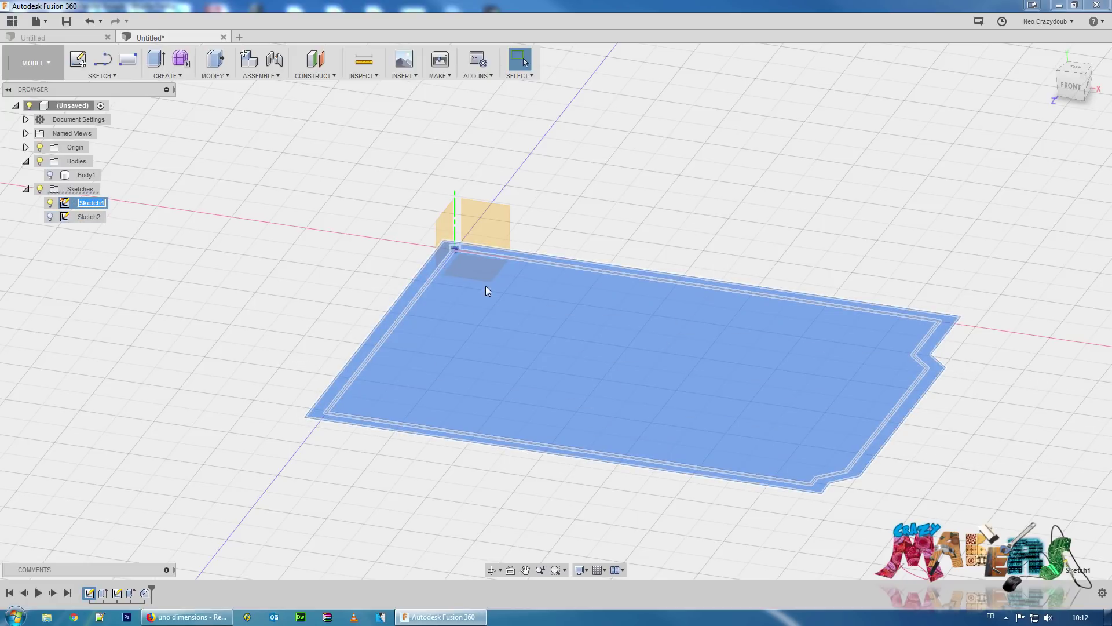
type("Carte + Contour")
key("Return")
Show Sketch2 in place of the "Carte + Contour" sketch and rename it "Pattes fixation Support"
key("Down")
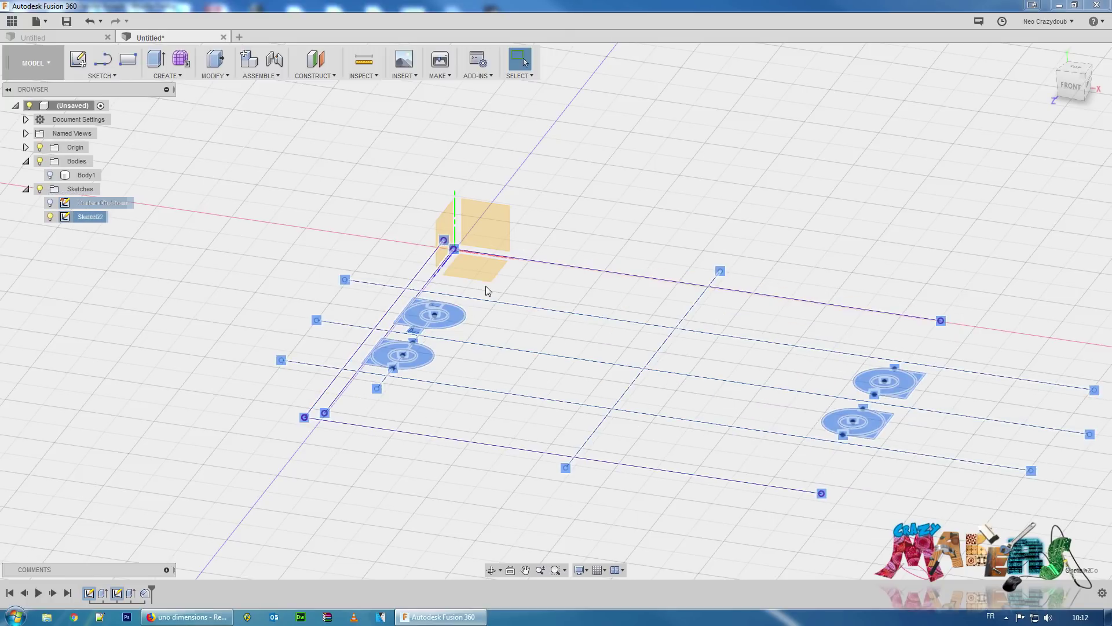
key("F2")
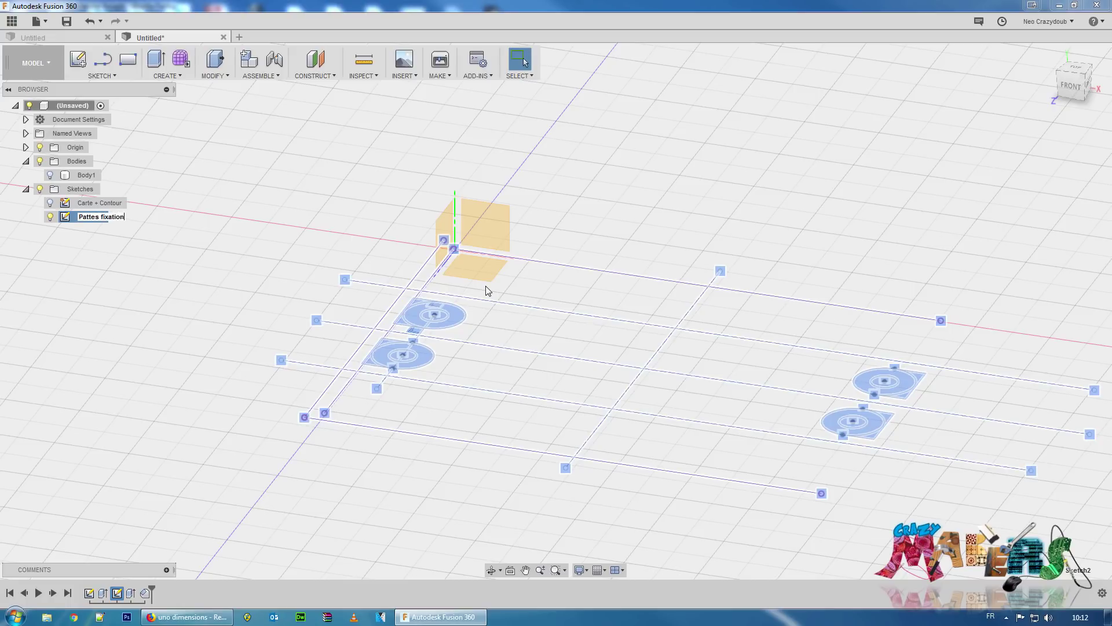
type("t")
key("Return")
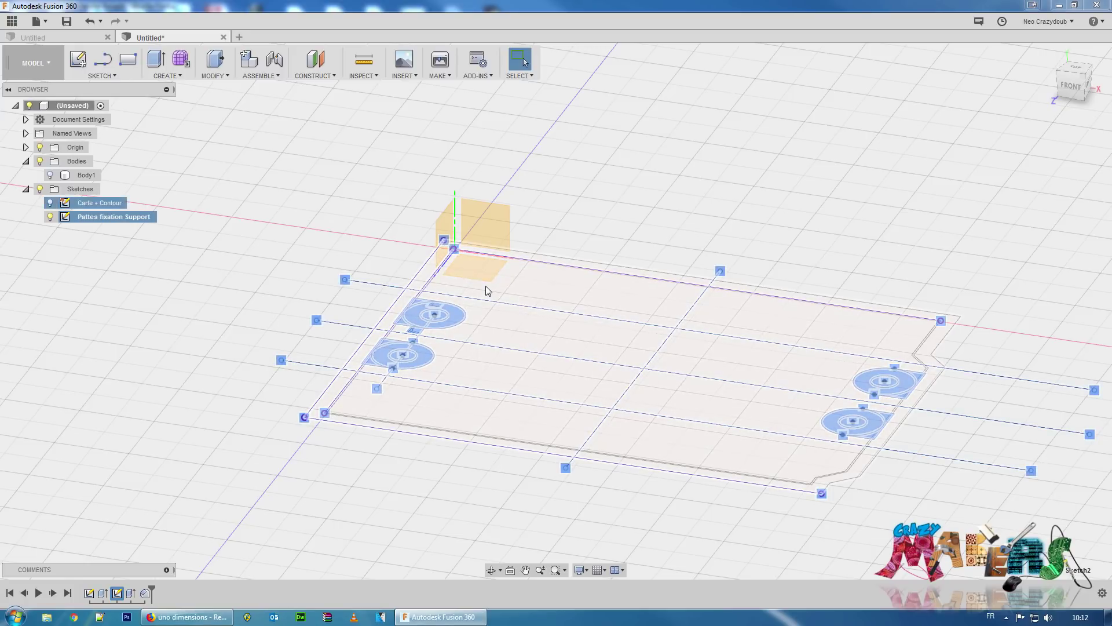
double_click(489, 290)
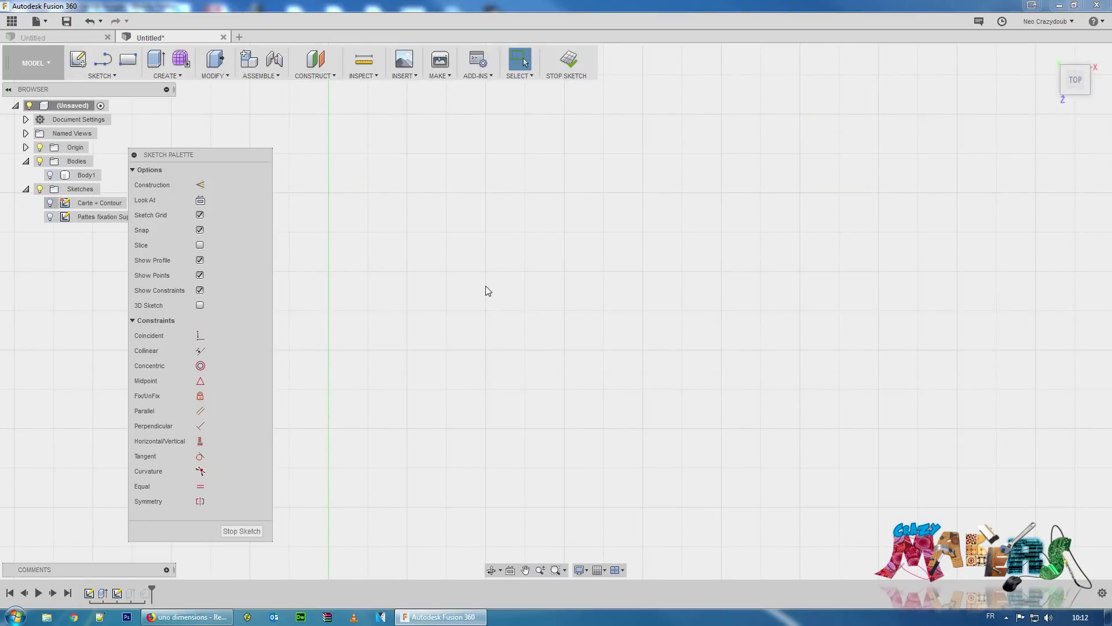
left_click(241, 530)
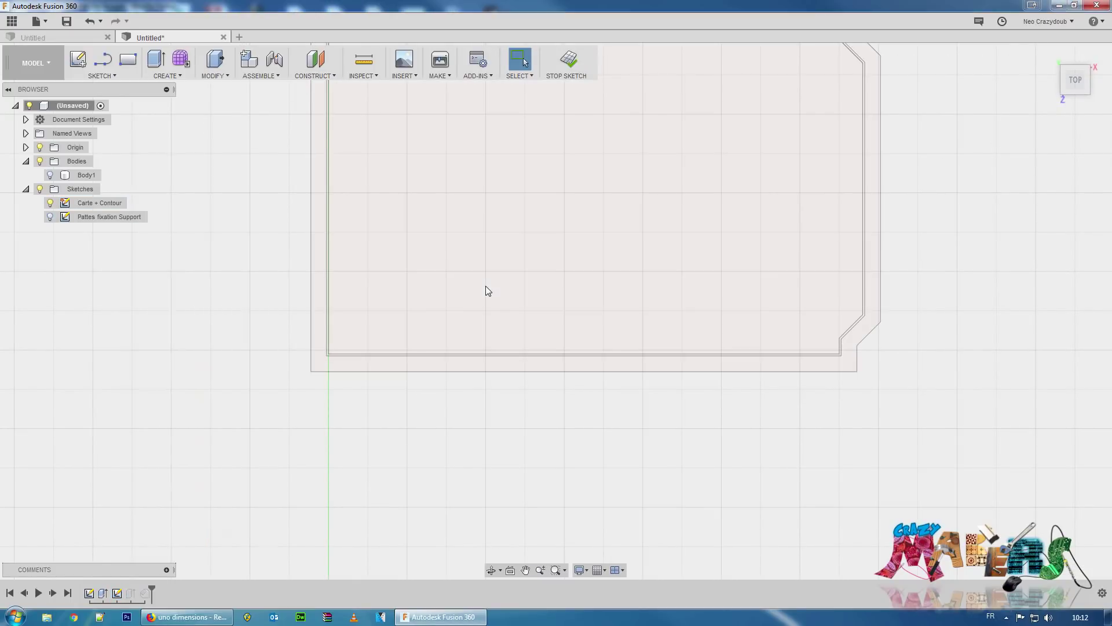
Finish editing the "Carte + Contour" sketch and create a new sketch on the horizontal origin plane in top view
left_click(489, 291)
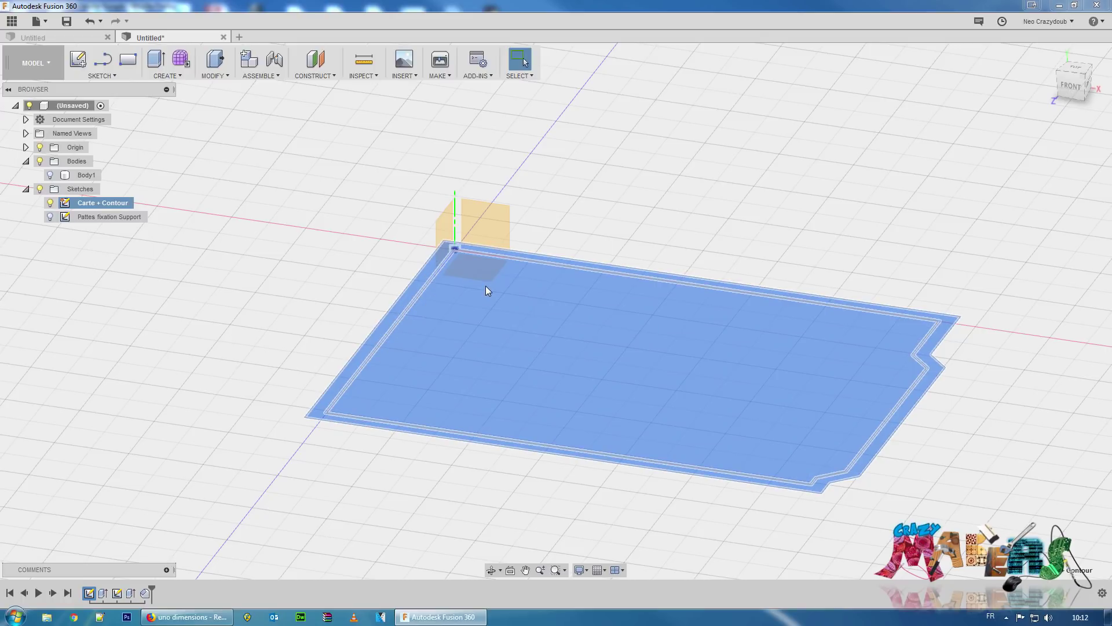
mouse_move(488, 291)
middle_mouse_down("shift")
mouse_move(488, 324)
mouse_move(486, 291)
middle_mouse_up("shift")
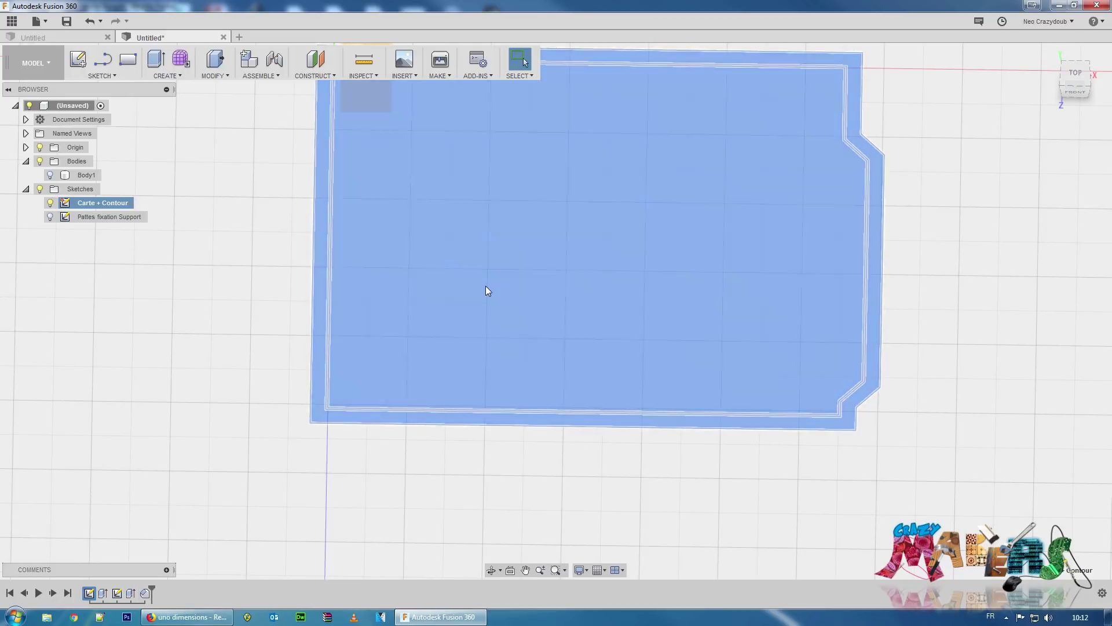
middle_click_drag(486, 290, 518, 338)
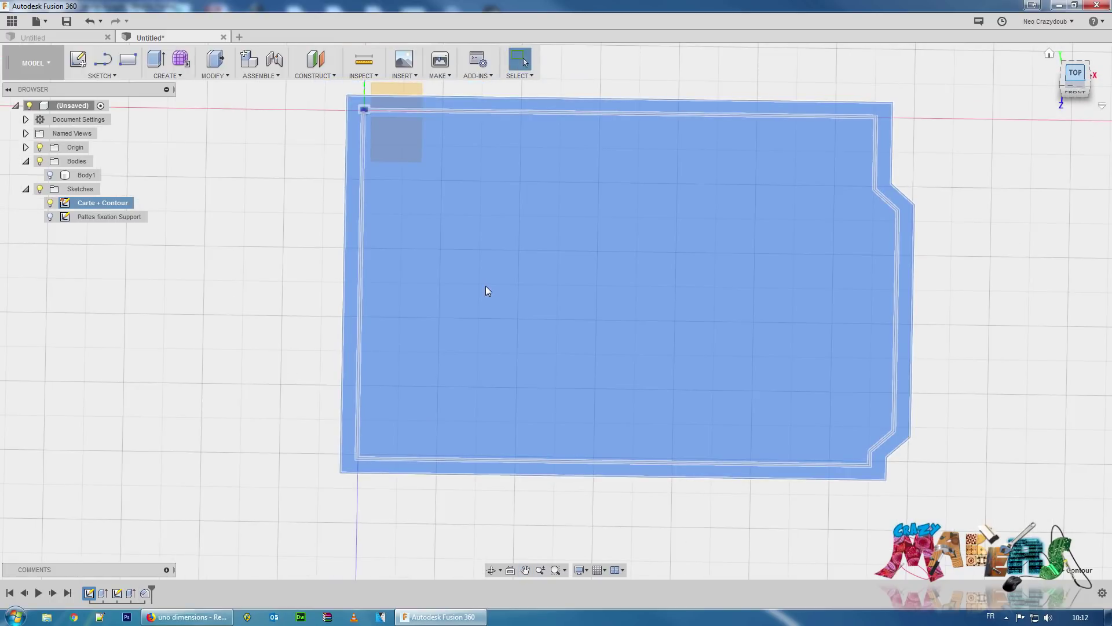
left_click(1076, 73)
mouse_move(489, 291)
middle_mouse_down()
mouse_move(501, 418)
mouse_move(488, 291)
middle_mouse_up()
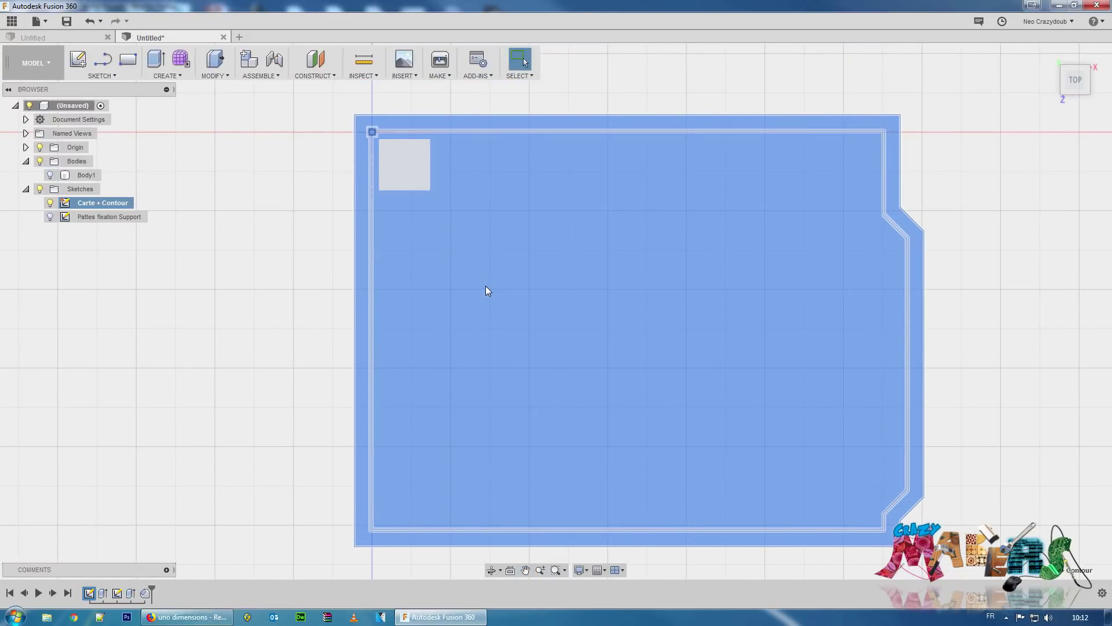
right_click(488, 291)
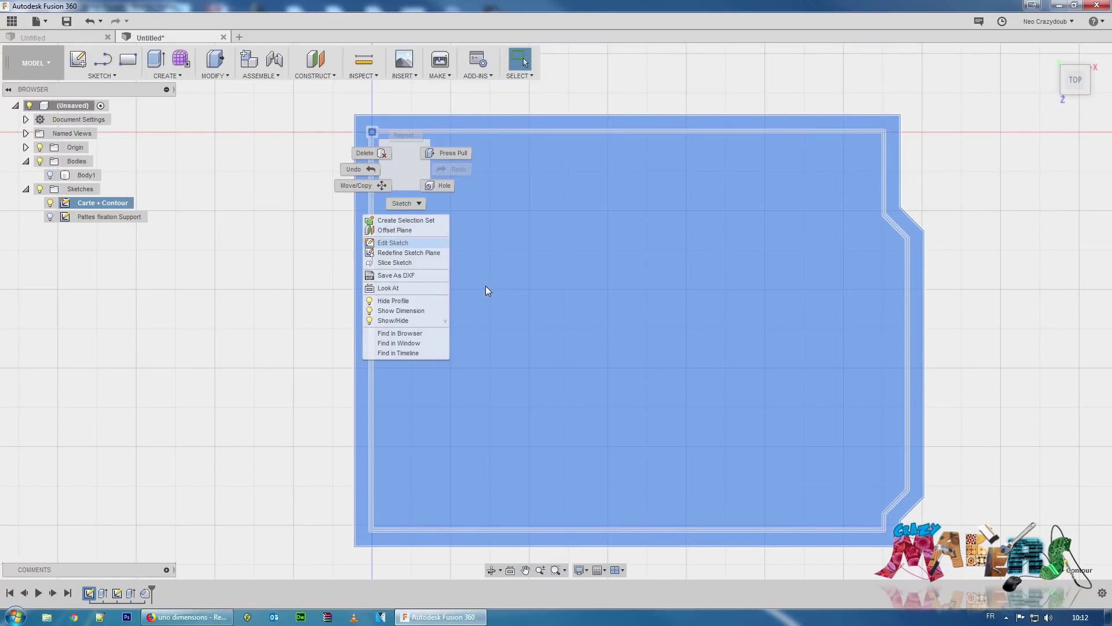
key("Escape")
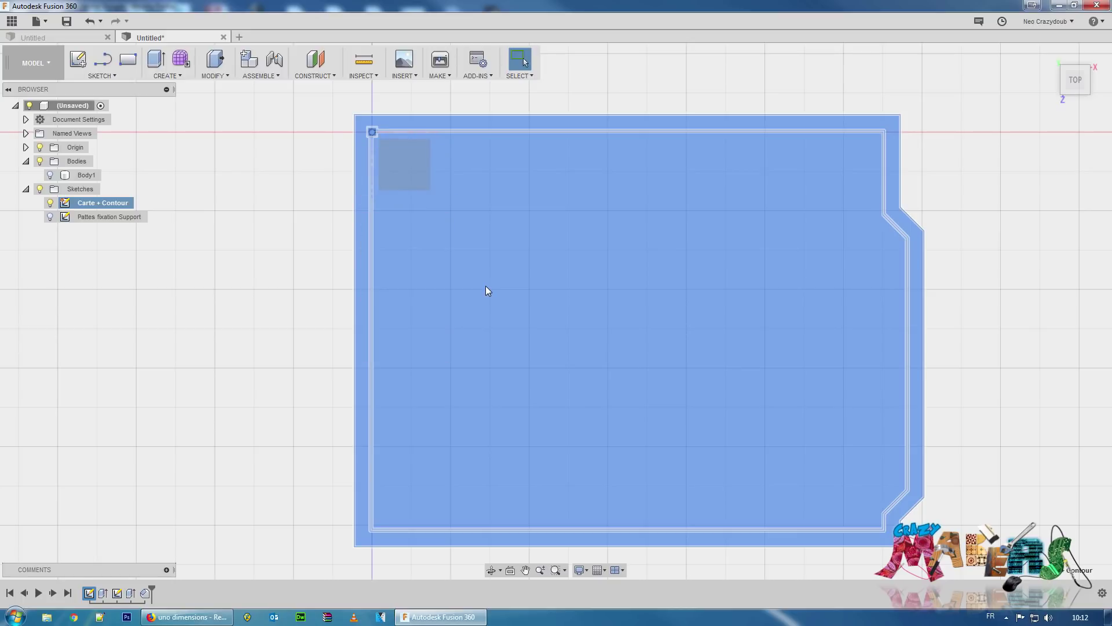
left_click(102, 76)
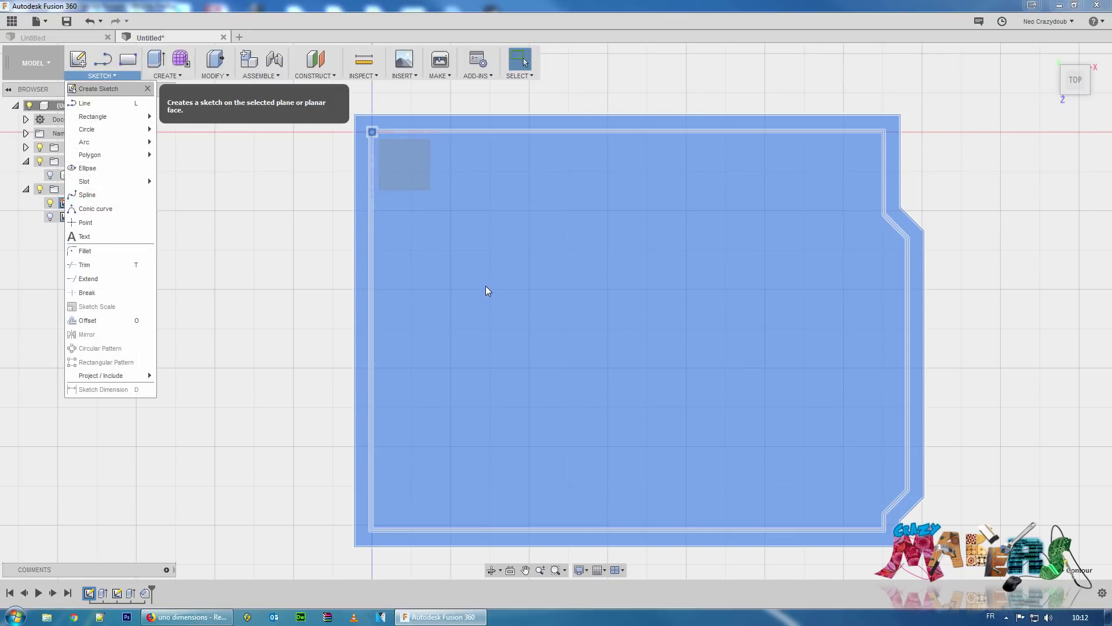
left_click(109, 88)
left_click(487, 290)
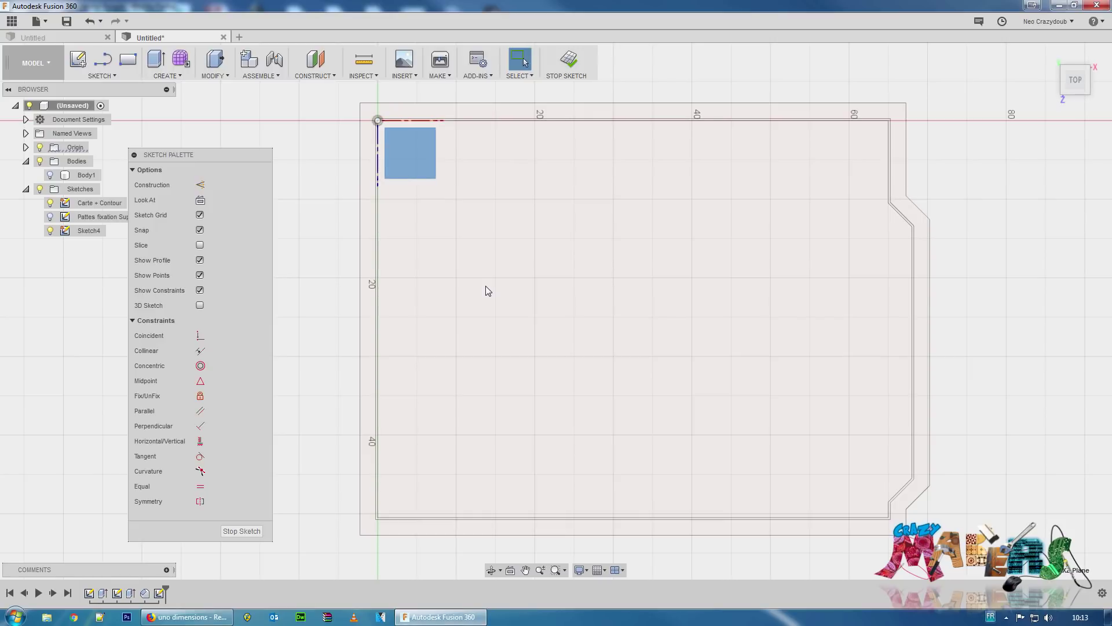
Check the hole size on the Uno dimension drawing in Firefox and sketch a 3 mm circle inside the outline near its upper-left corner
key("alt+Tab")
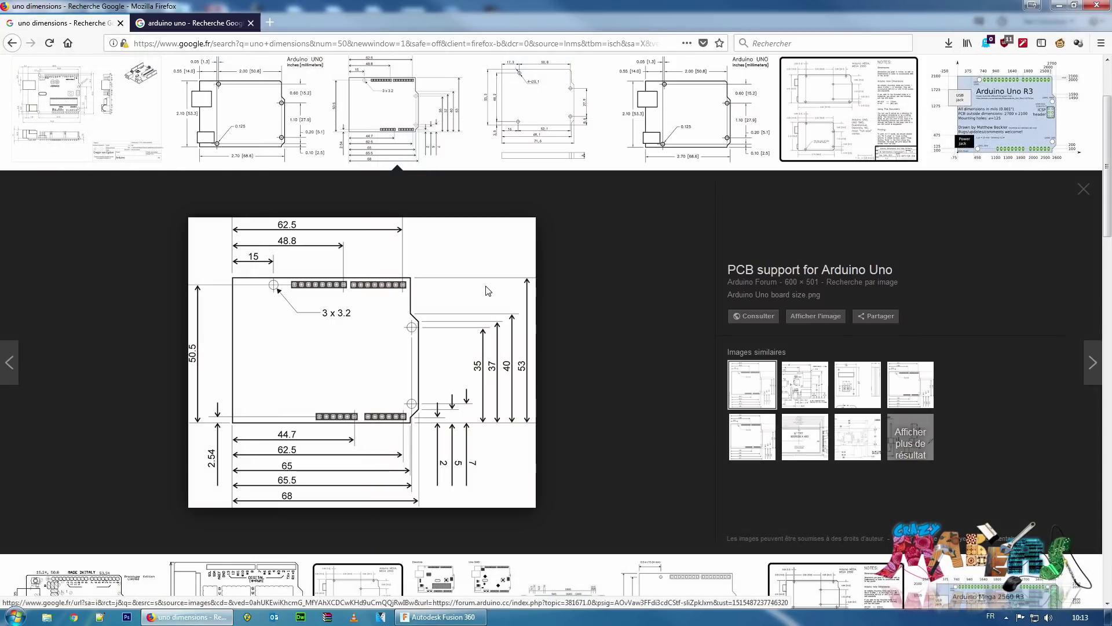
middle_click(488, 291)
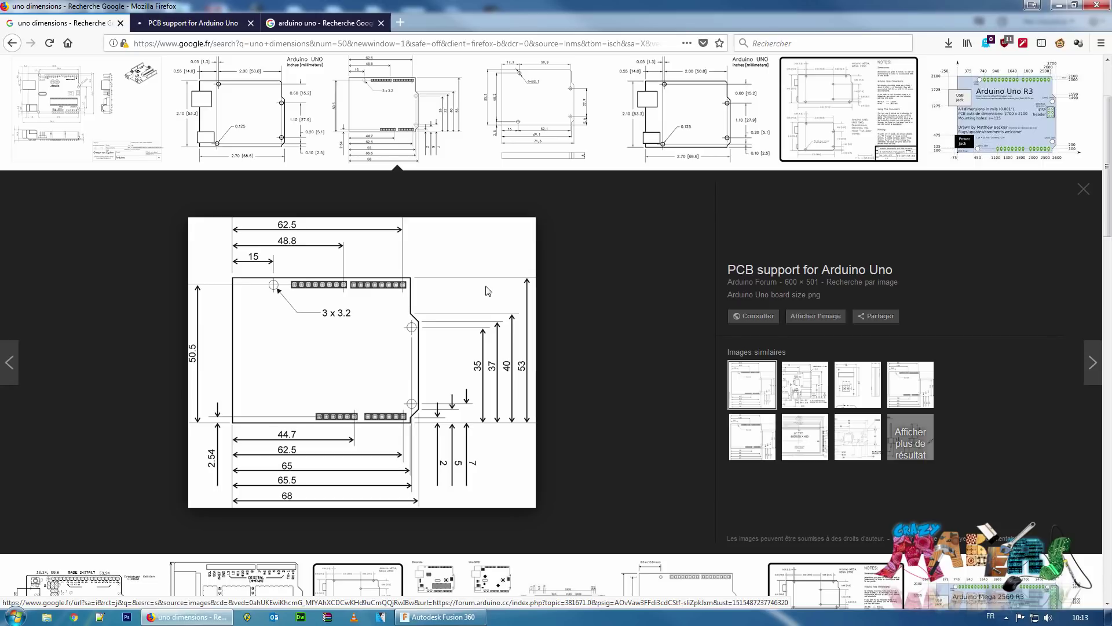
key("alt+Tab")
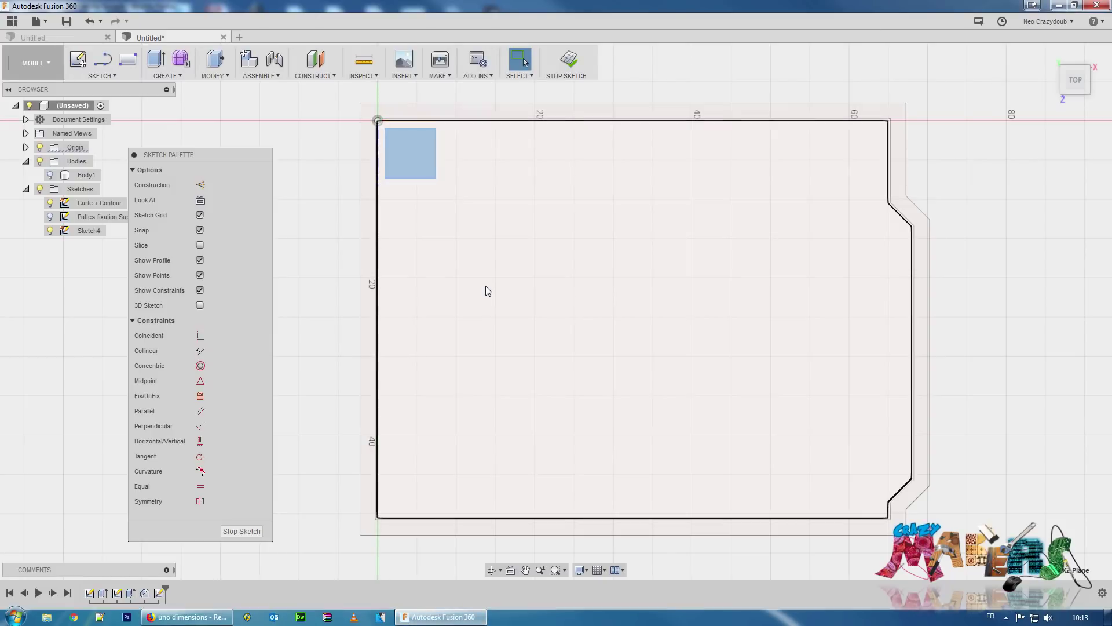
key("Escape")
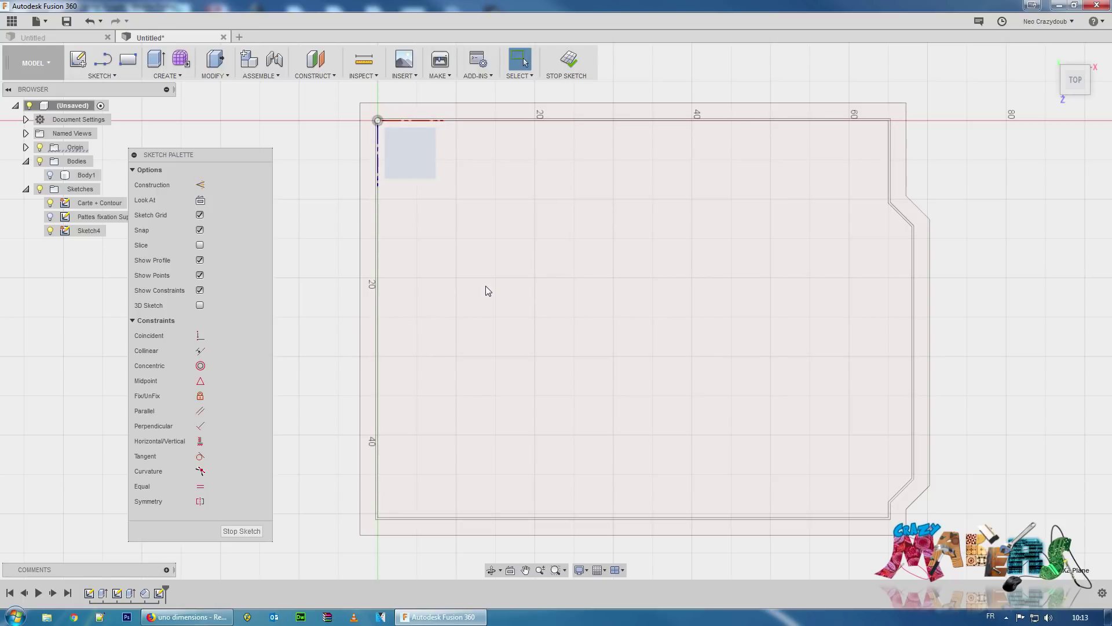
key("c")
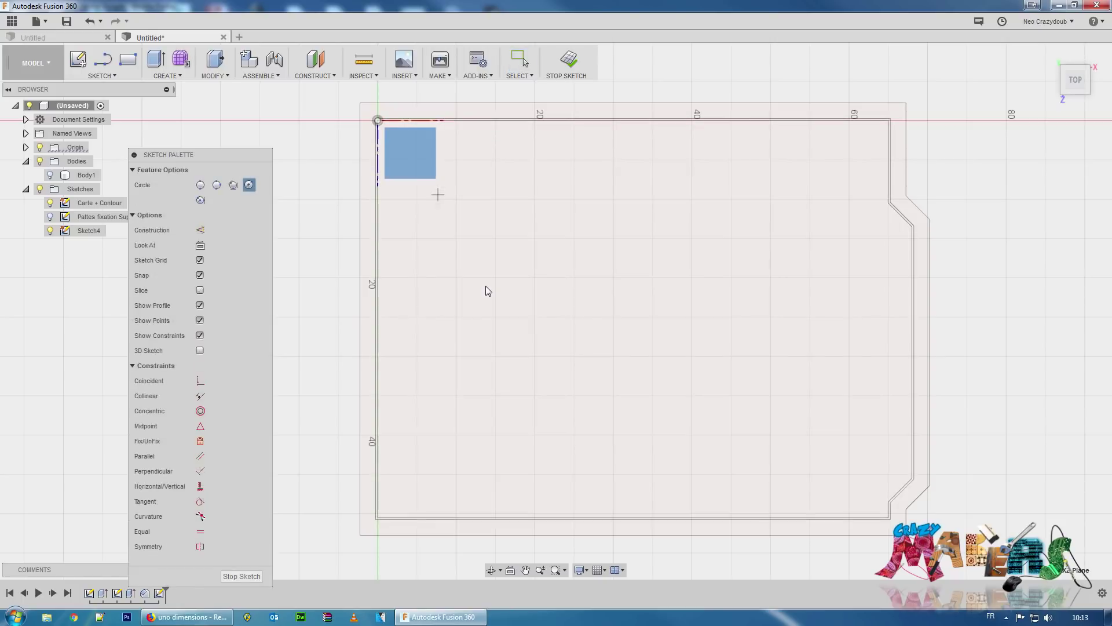
left_click(457, 150)
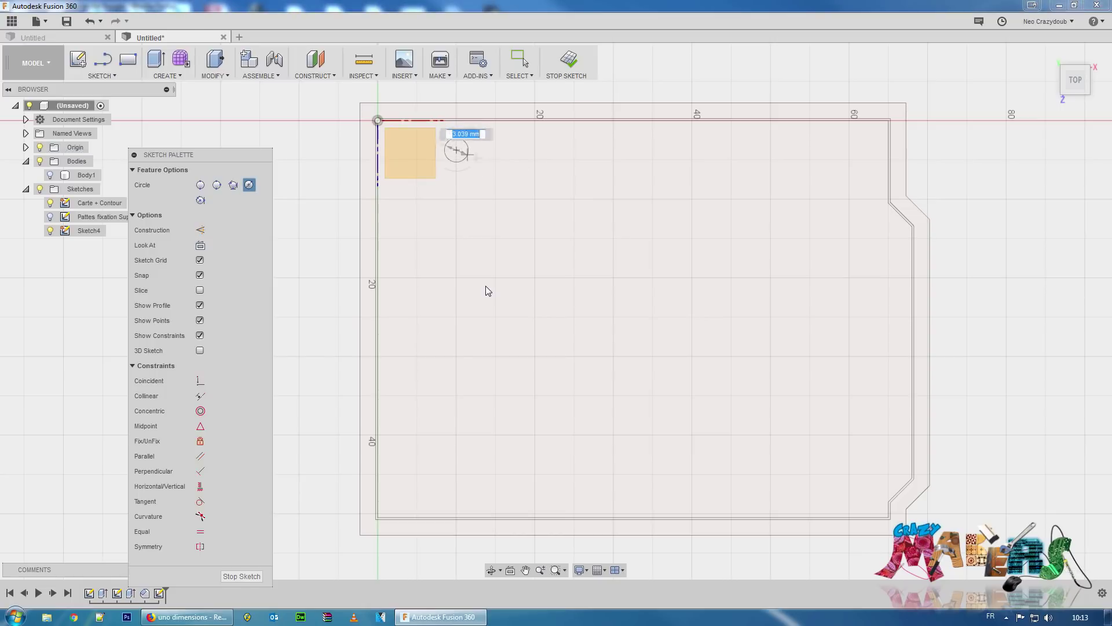
type("3")
key("Tab")
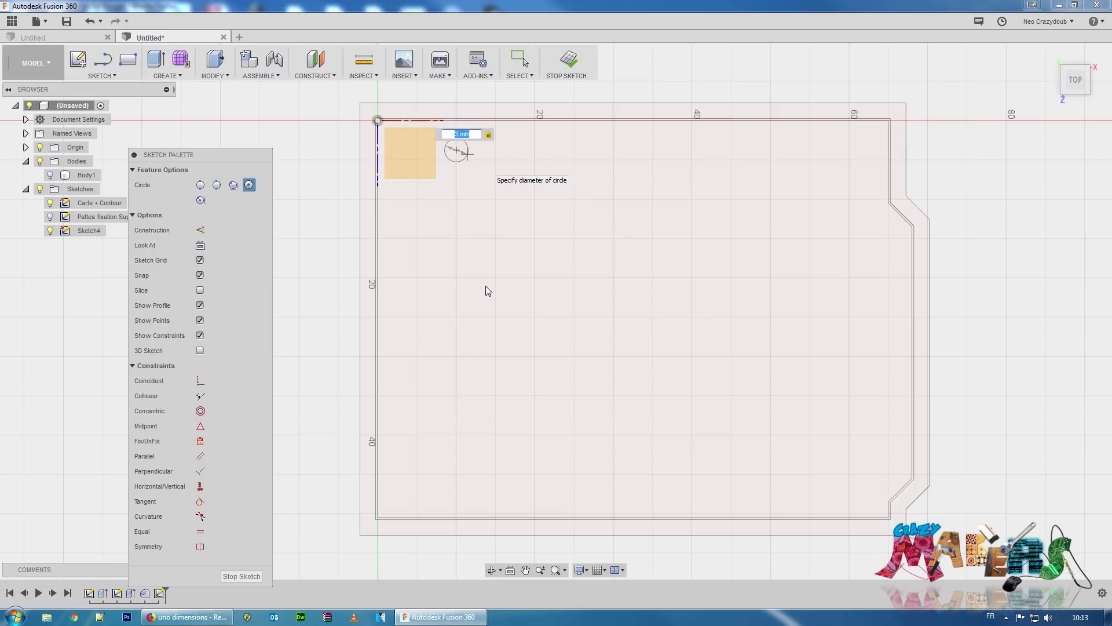
key("Return")
key("Escape")
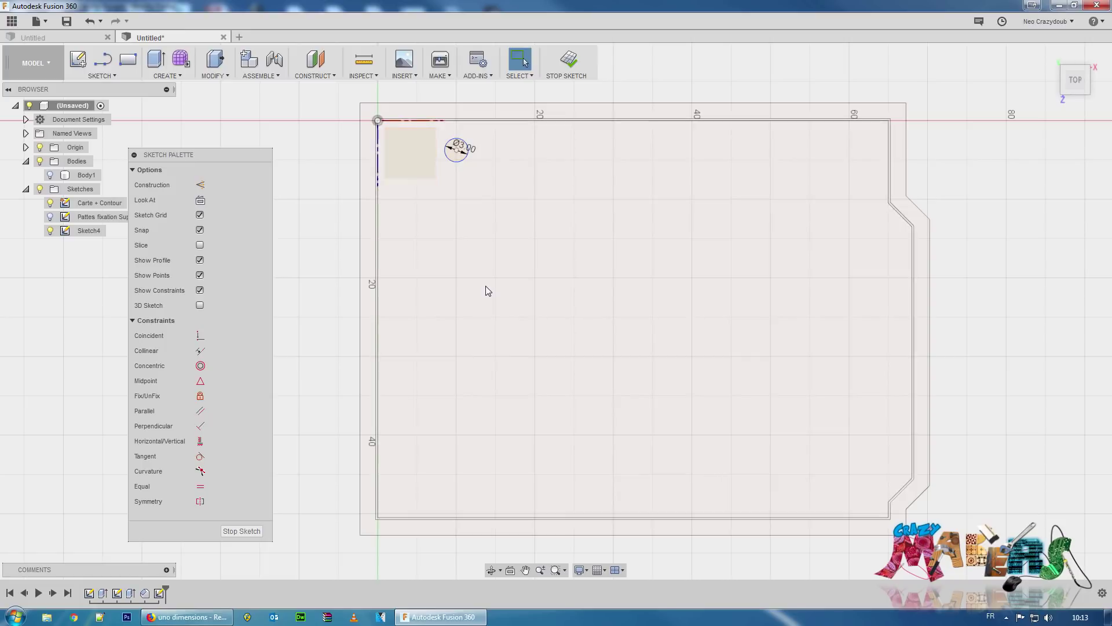
Consult the Firefox drawing and dimension the circle's centre 15 mm horizontally from the board outline's left edge
key("alt+Tab")
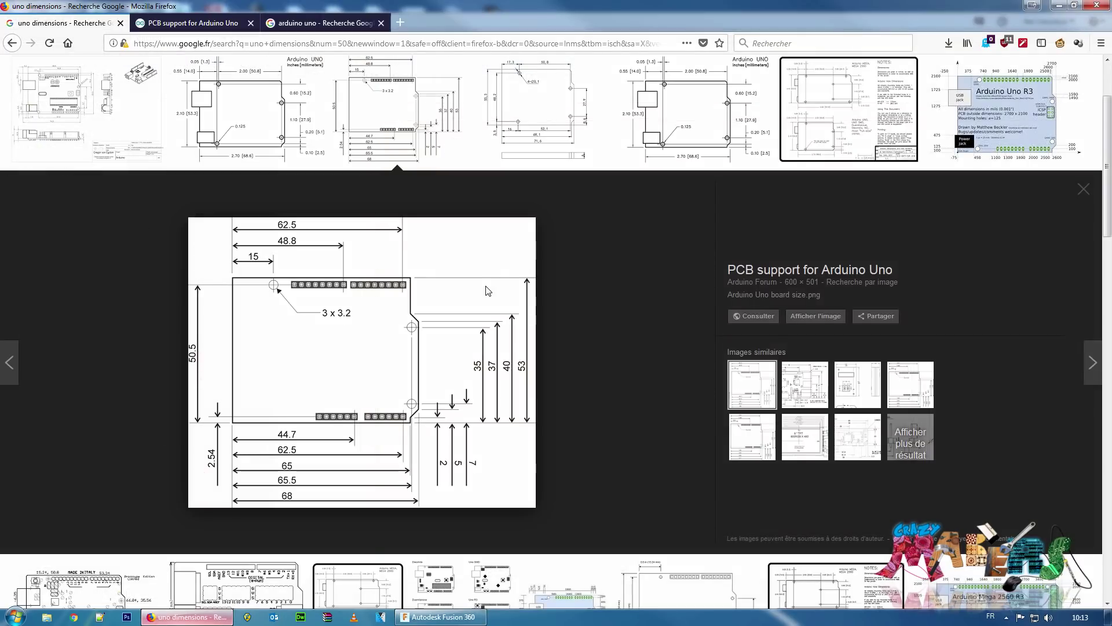
key("alt+Tab")
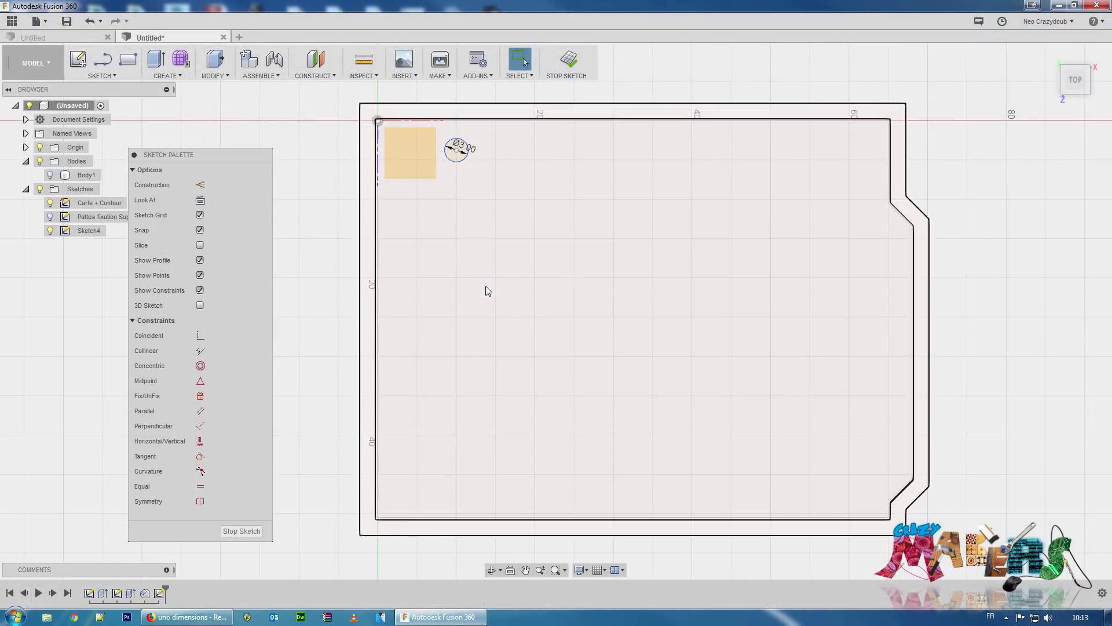
key("d")
scroll(486, 286, "down", 1)
scroll(486, 286, "up", 6)
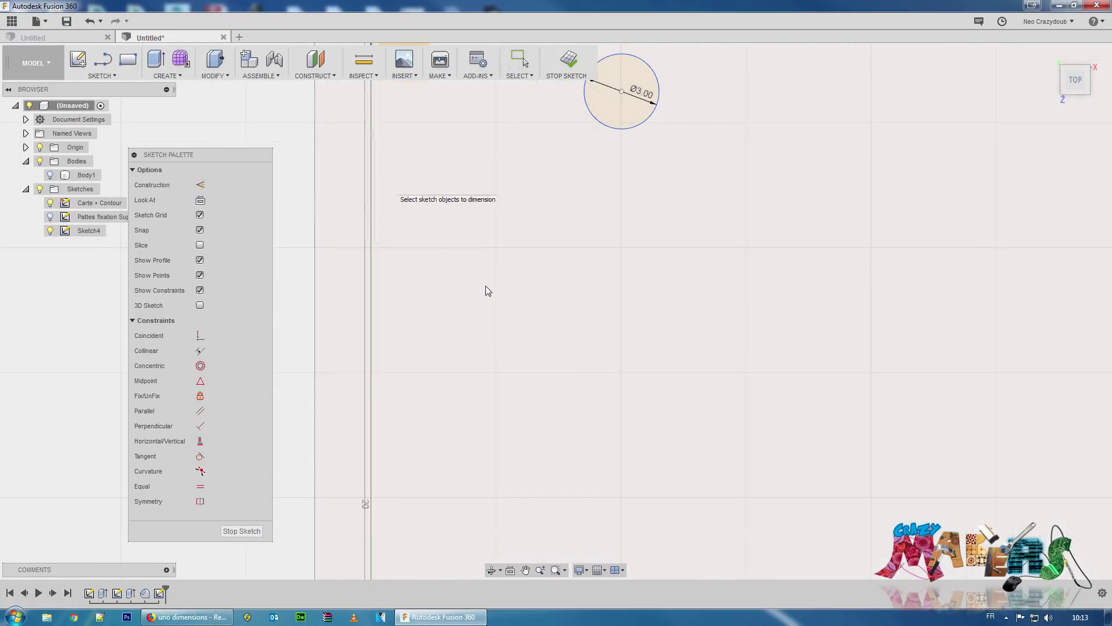
left_click(371, 170)
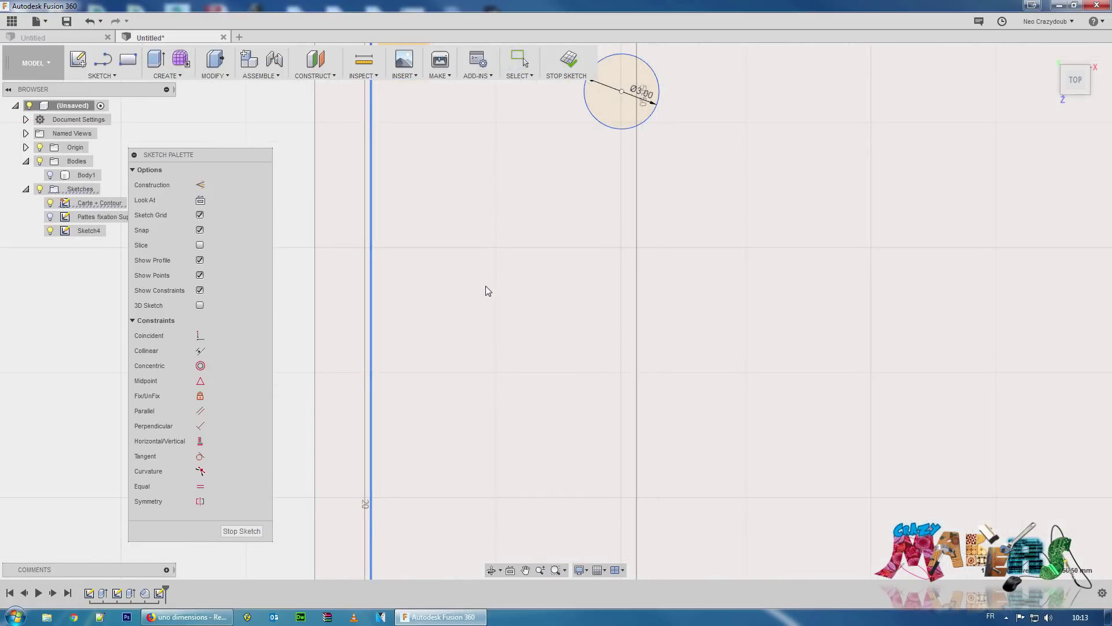
left_click(622, 91)
scroll(620, 127, "down", 4)
middle_click_drag(621, 127, 644, 318)
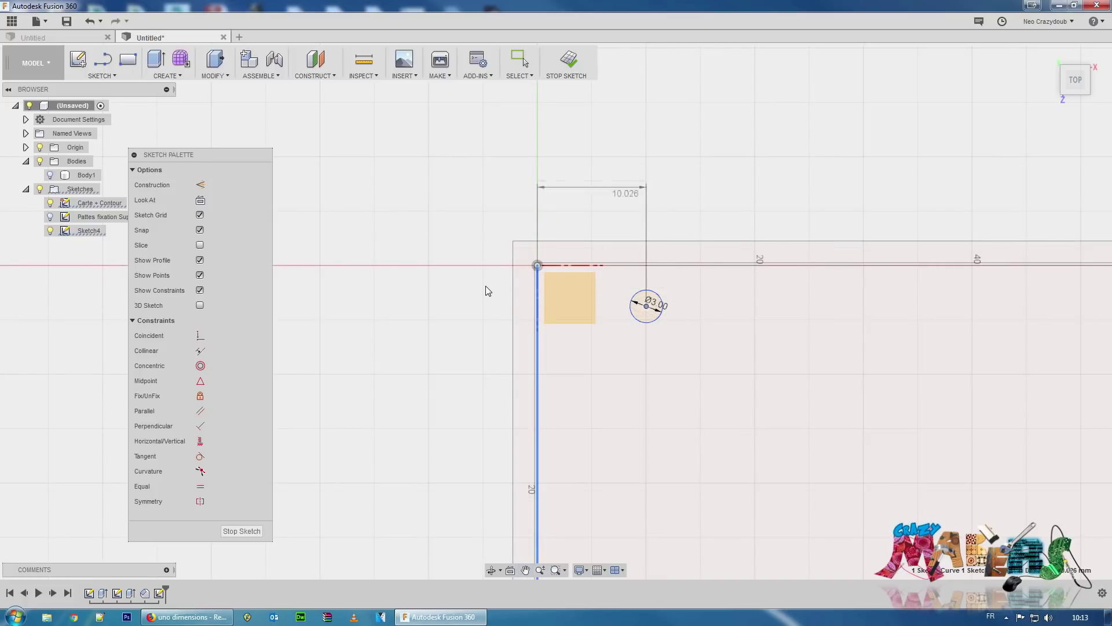
left_click(623, 170)
type("15")
key("Return")
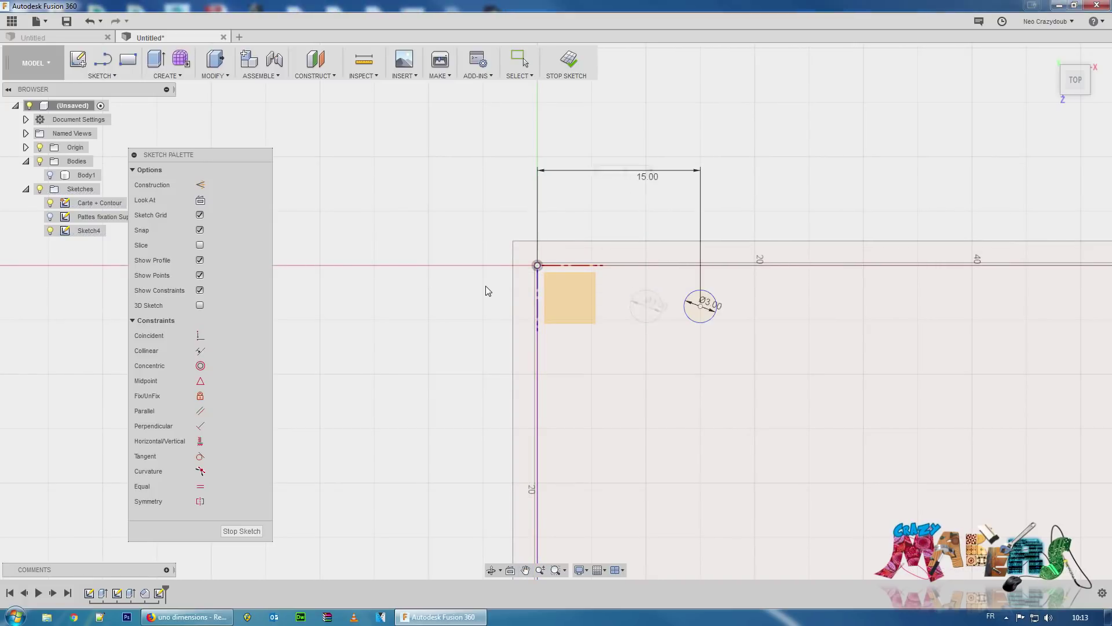
Check the hole's vertical position on the Firefox drawing and dimension the circle's centre 50.5 mm from the outline's lower edge
key("super+d")
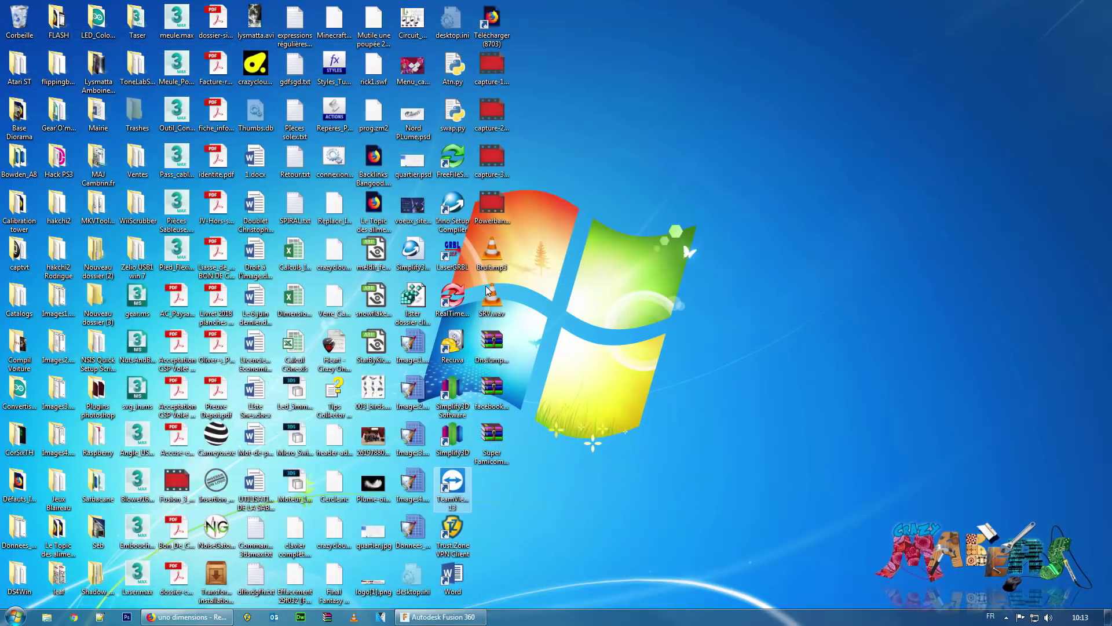
key("alt+Tab")
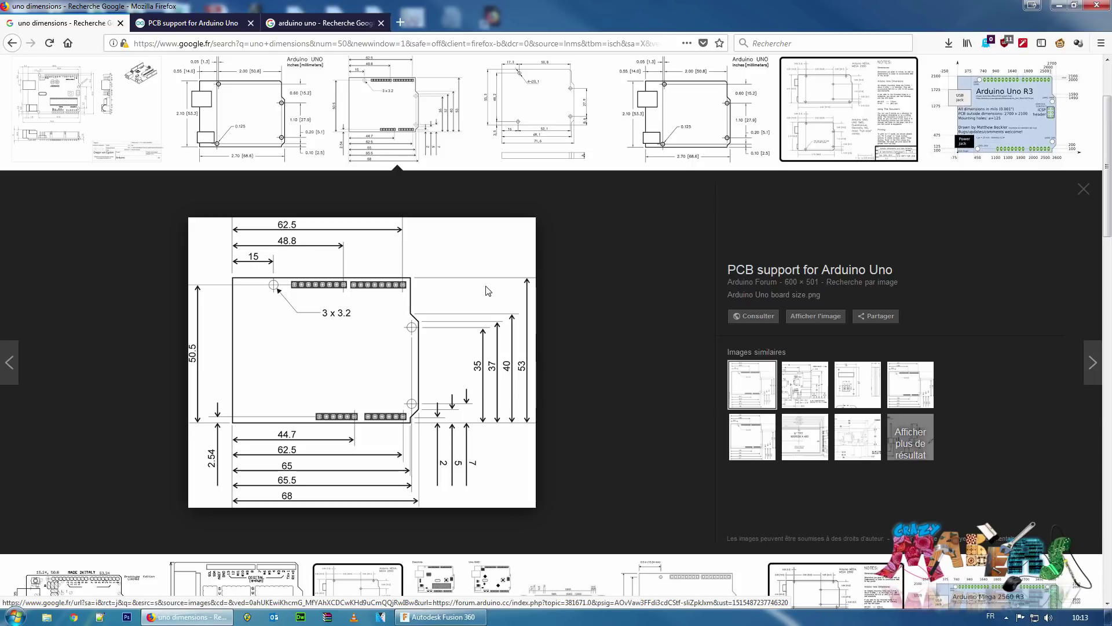
key("alt+Tab")
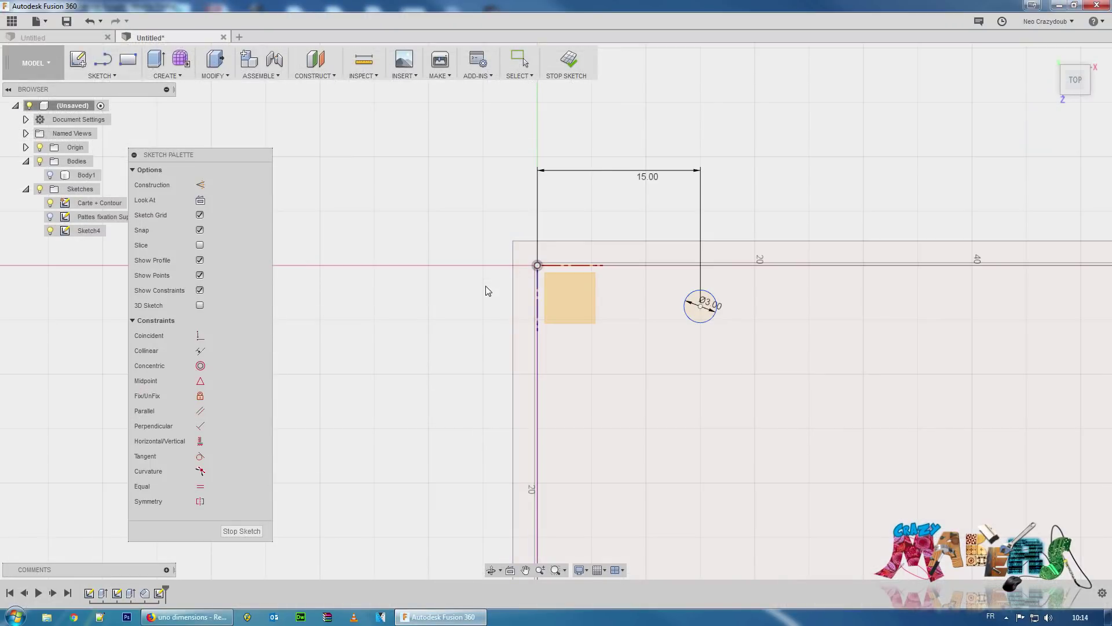
scroll(485, 286, "up", 3)
middle_click_drag(486, 286, 433, 153)
scroll(486, 286, "down", 2)
scroll(486, 291, "down", 3)
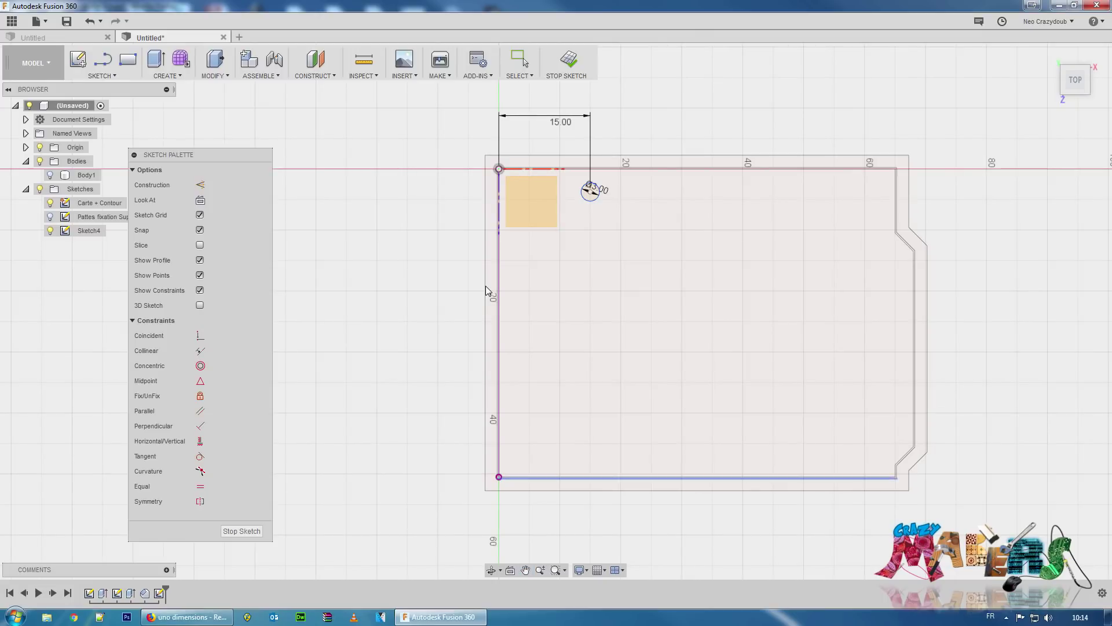
scroll(487, 290, "up", 3)
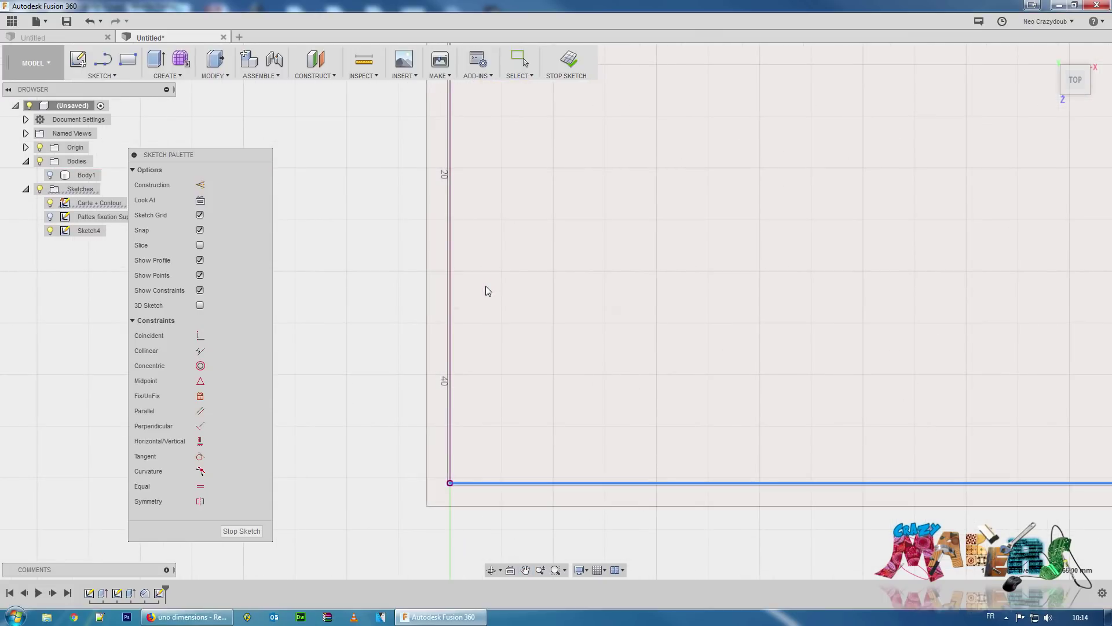
scroll(487, 291, "down", 2)
left_click(486, 291)
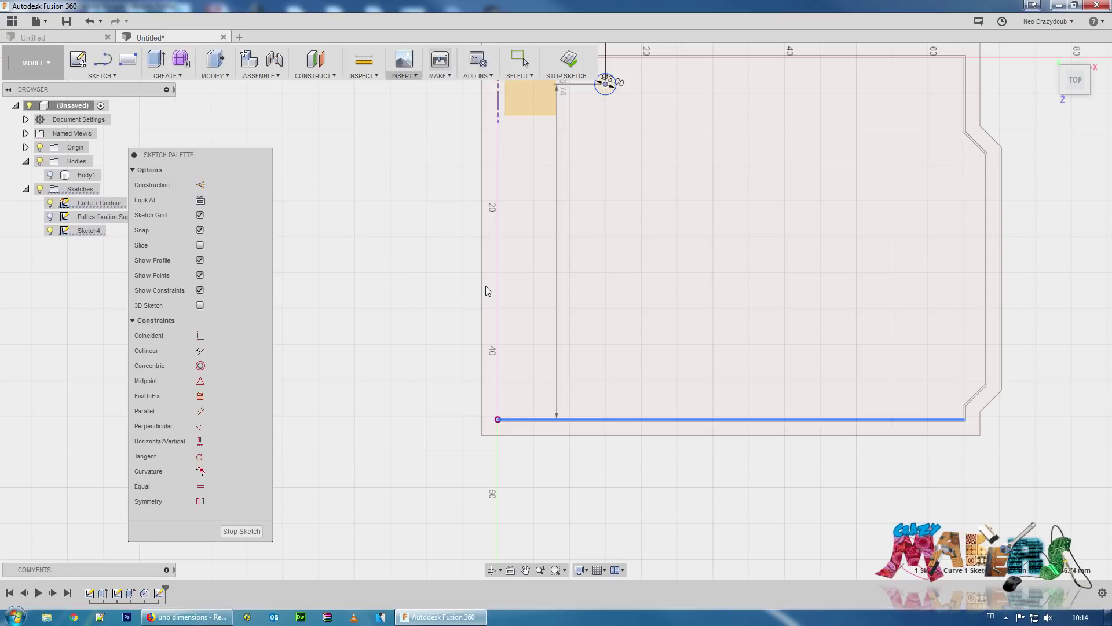
left_click(486, 291)
type("5")
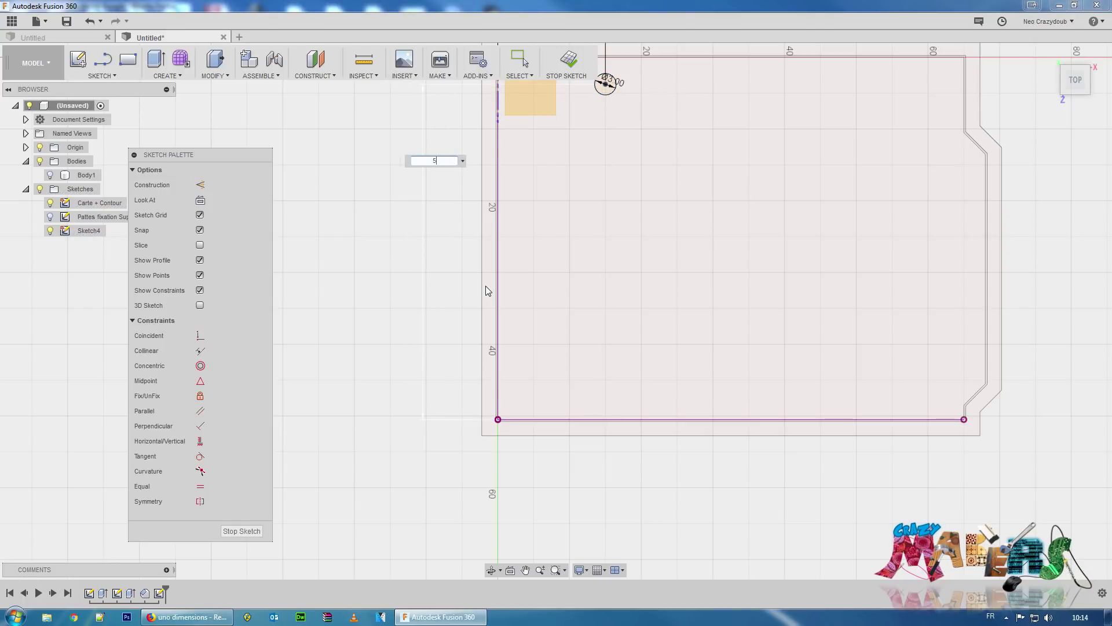
type("0.5")
key("Return")
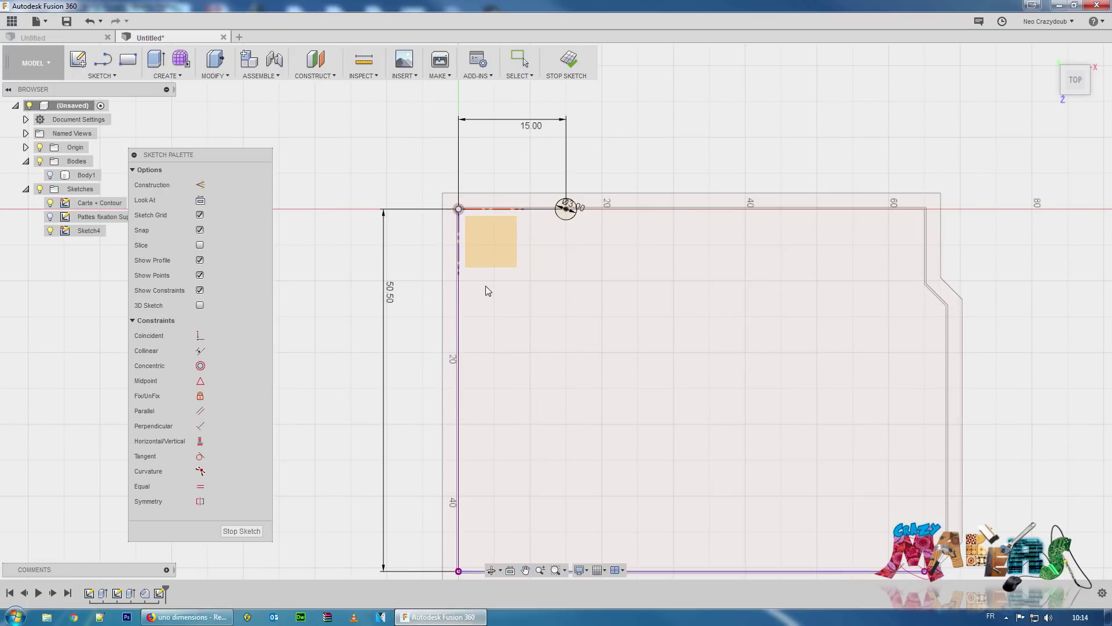
Consult the Uno drawing in Firefox, edit the "Carte + Contour" sketch to set the board outline's height to 53 mm, and finish the sketch
key("alt+Tab")
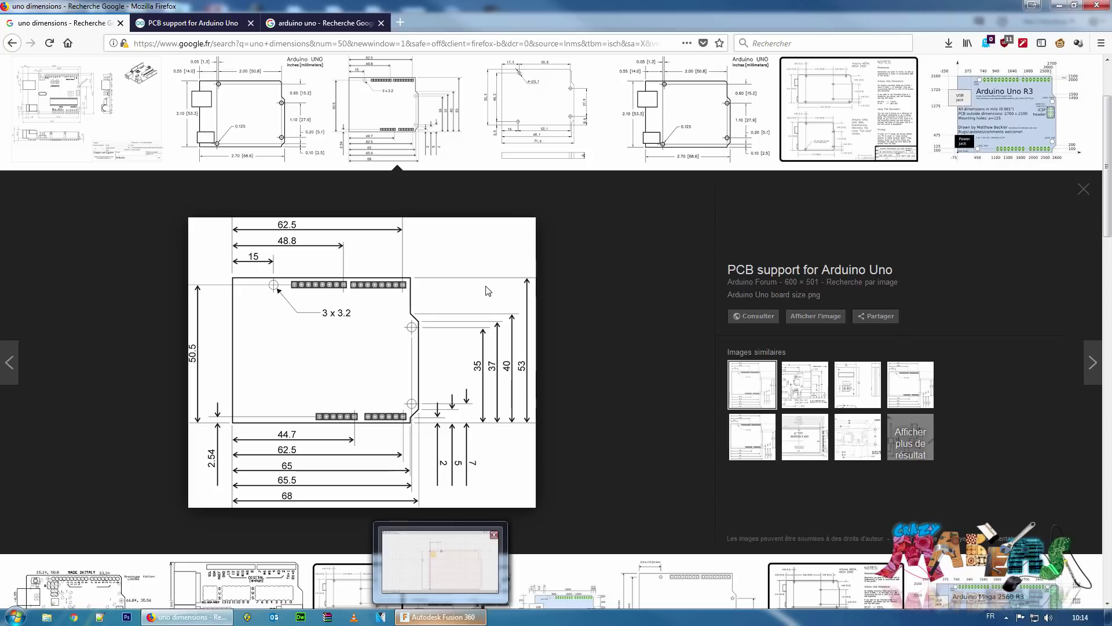
left_click(438, 561)
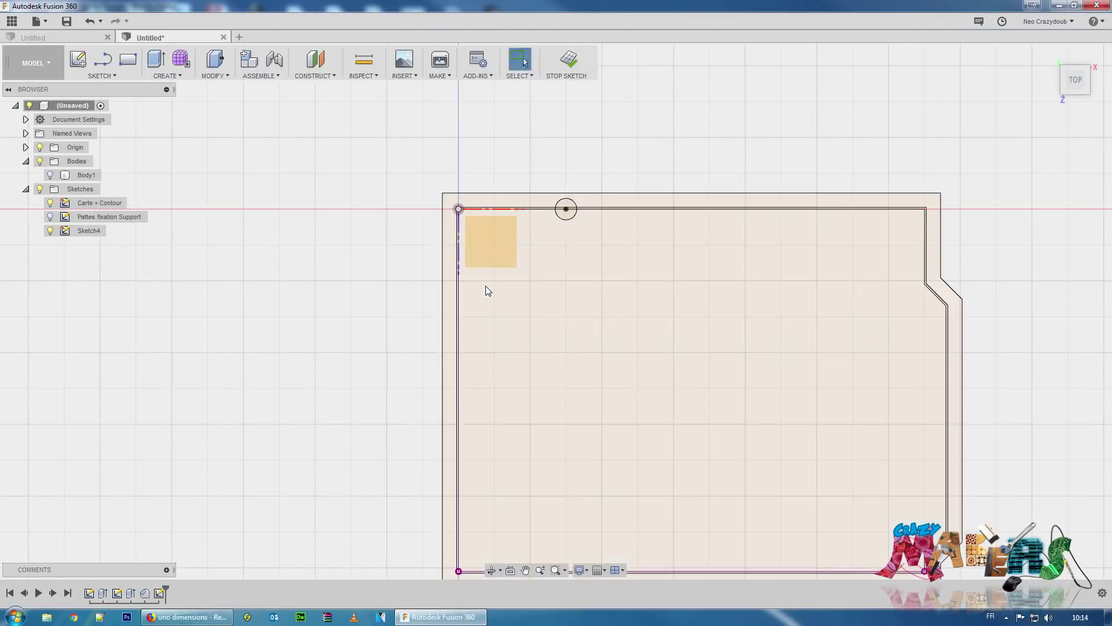
right_click(89, 593)
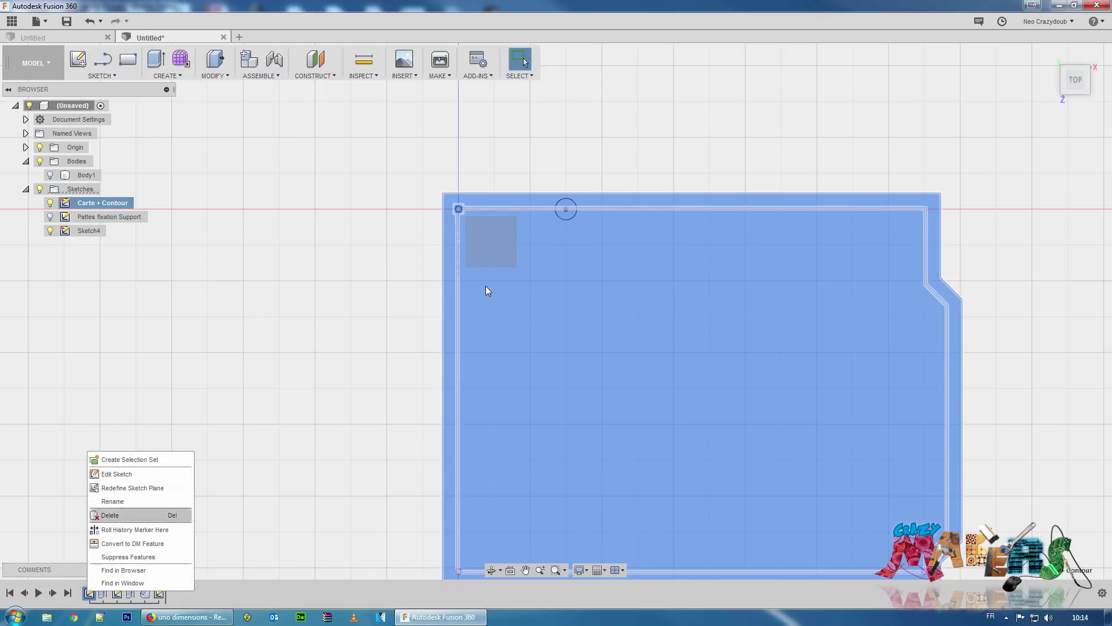
left_click(139, 473)
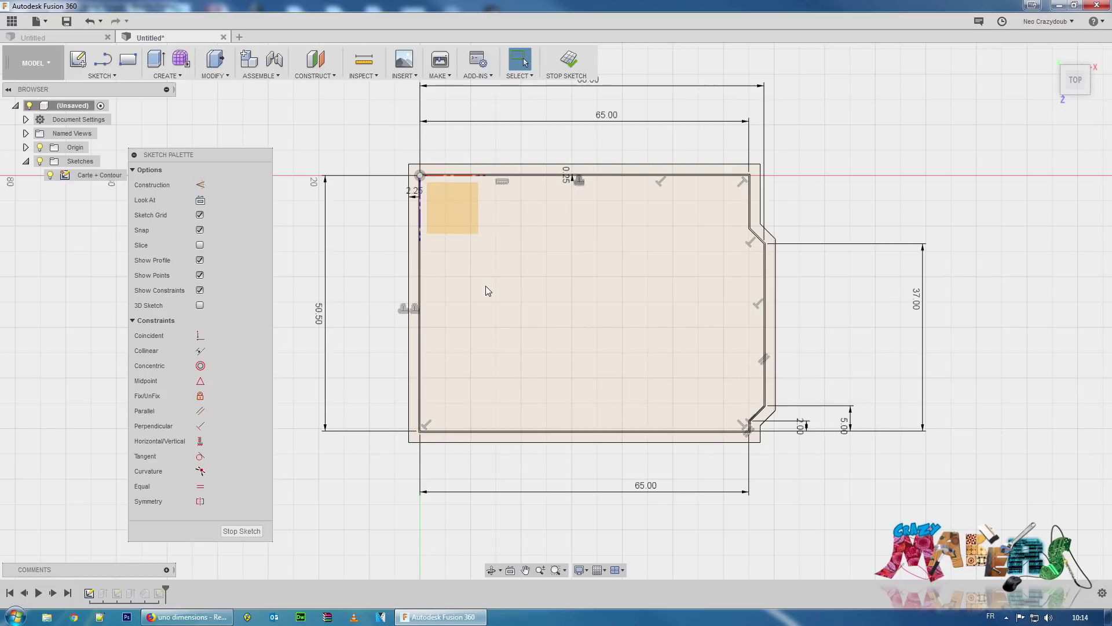
key("alt+Tab")
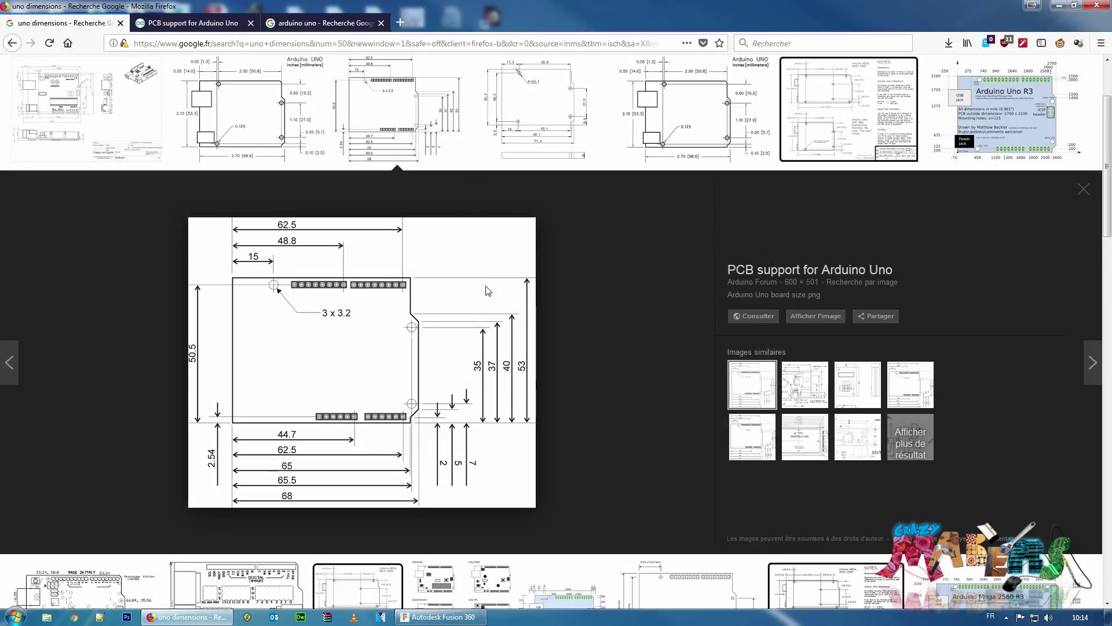
key("alt+Tab")
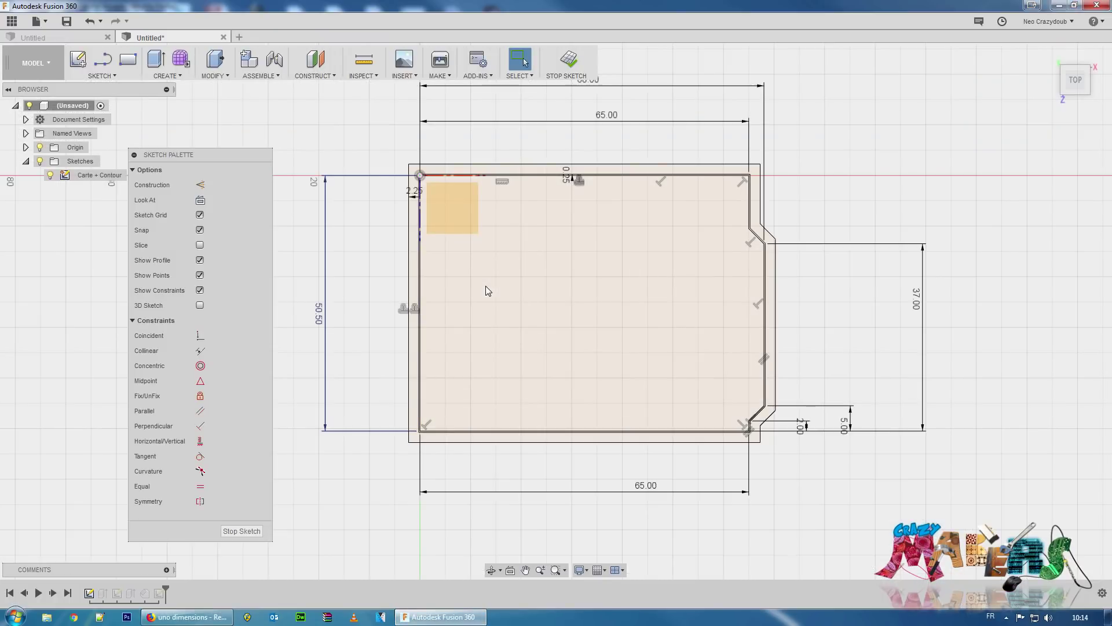
type("53")
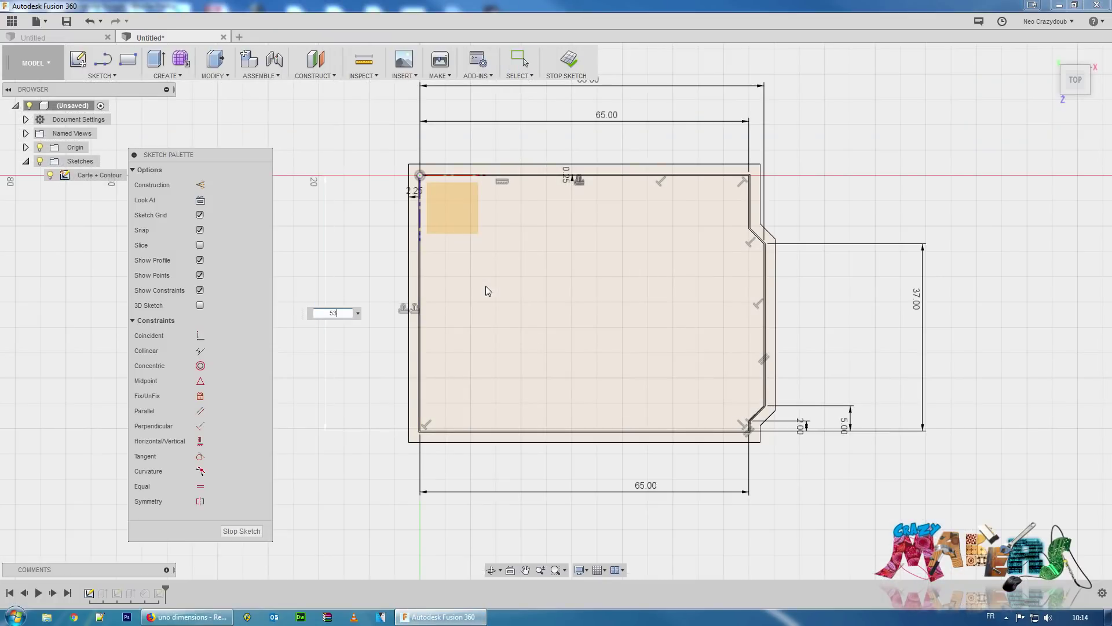
key("Return")
key("Escape")
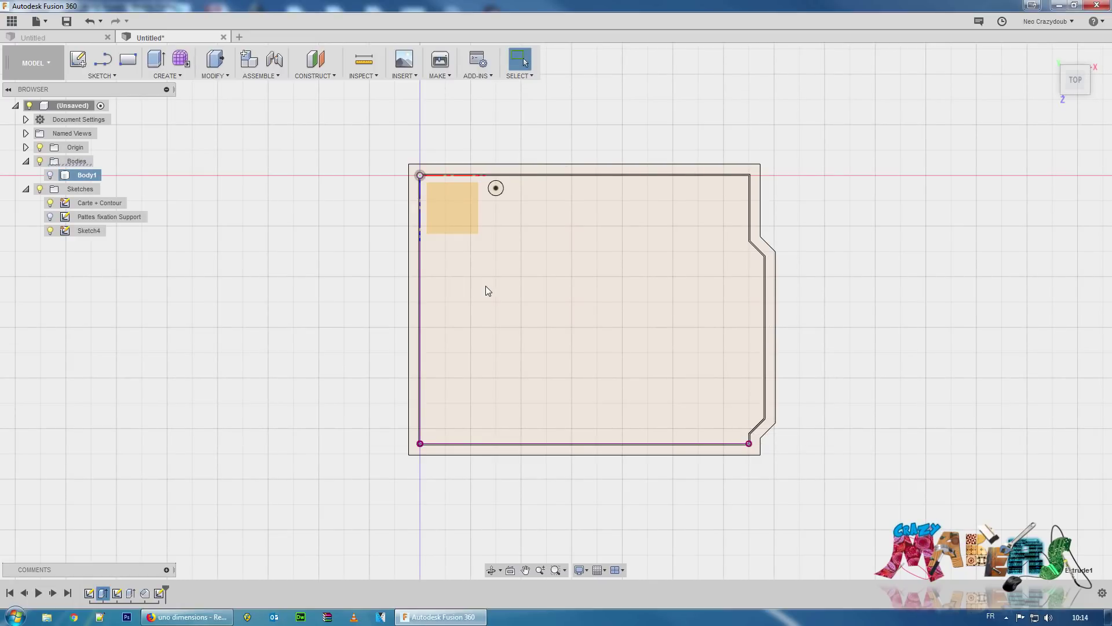
Inspect the timeline features that follow the board outline and reopen the mounting-hole sketch Sketch4 for editing
left_click(117, 593)
left_click(131, 593)
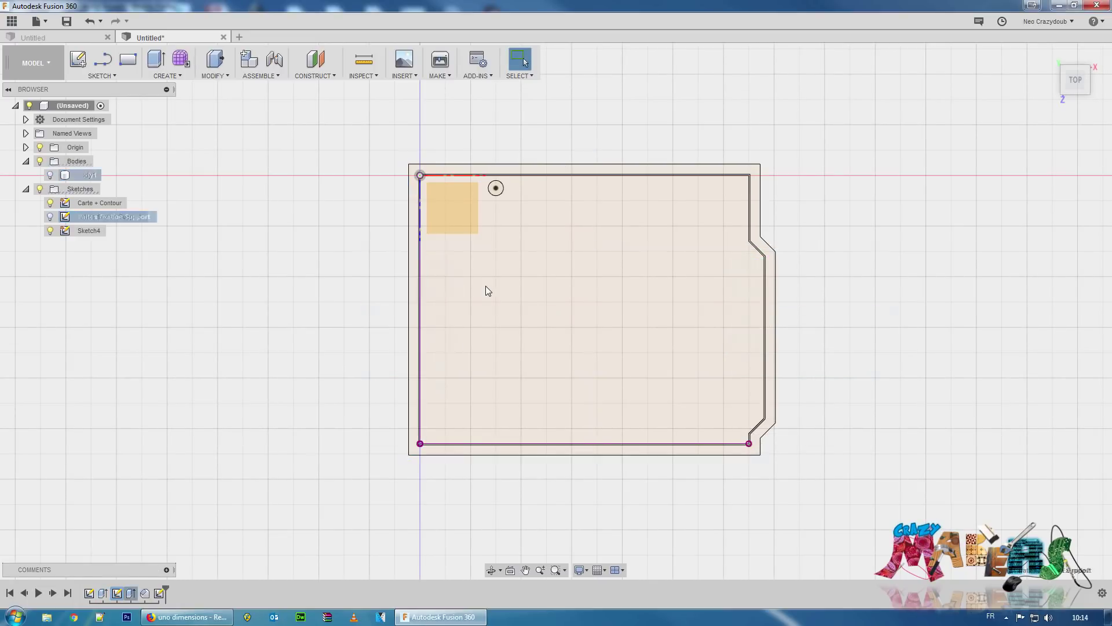
left_click(144, 593)
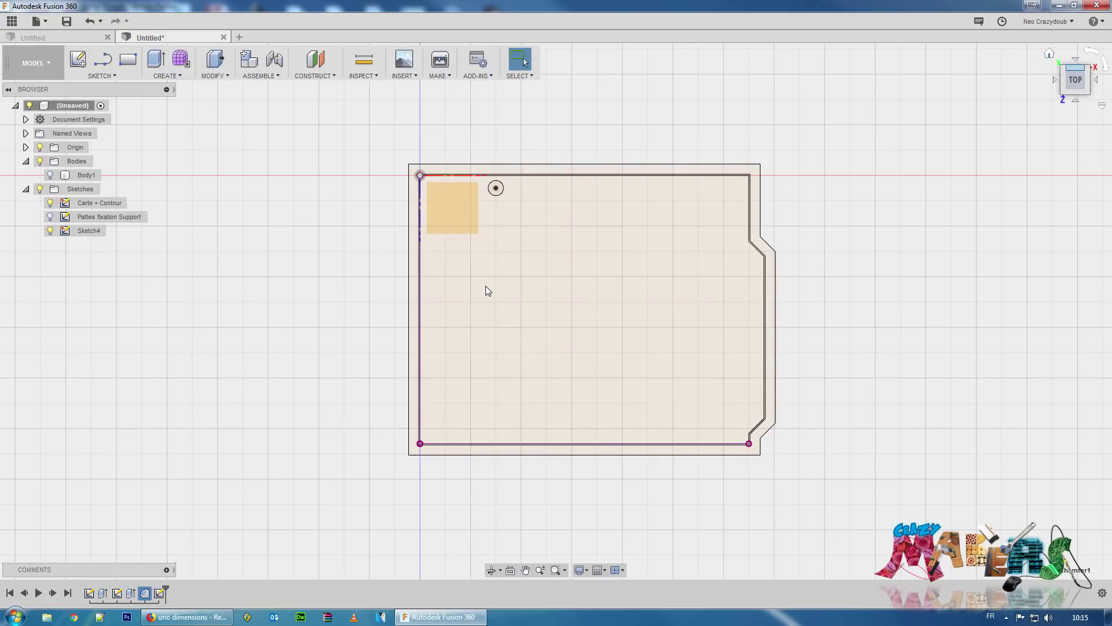
middle_click_drag(489, 291, 489, 290, "shift")
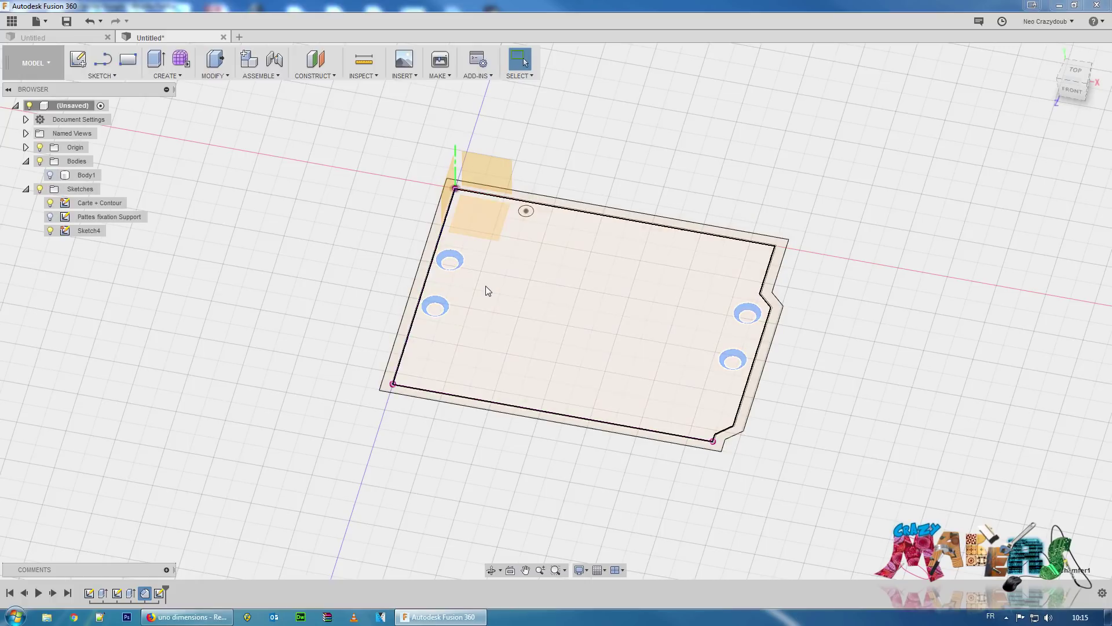
middle_click_drag(488, 291, 488, 291, "shift")
right_click(158, 593)
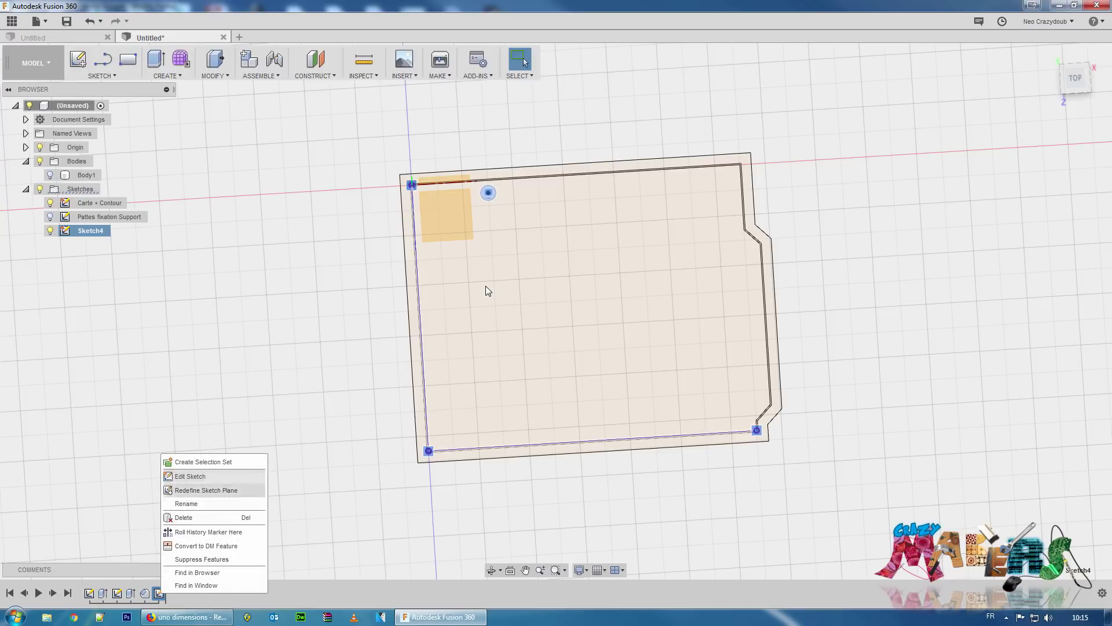
key("Return")
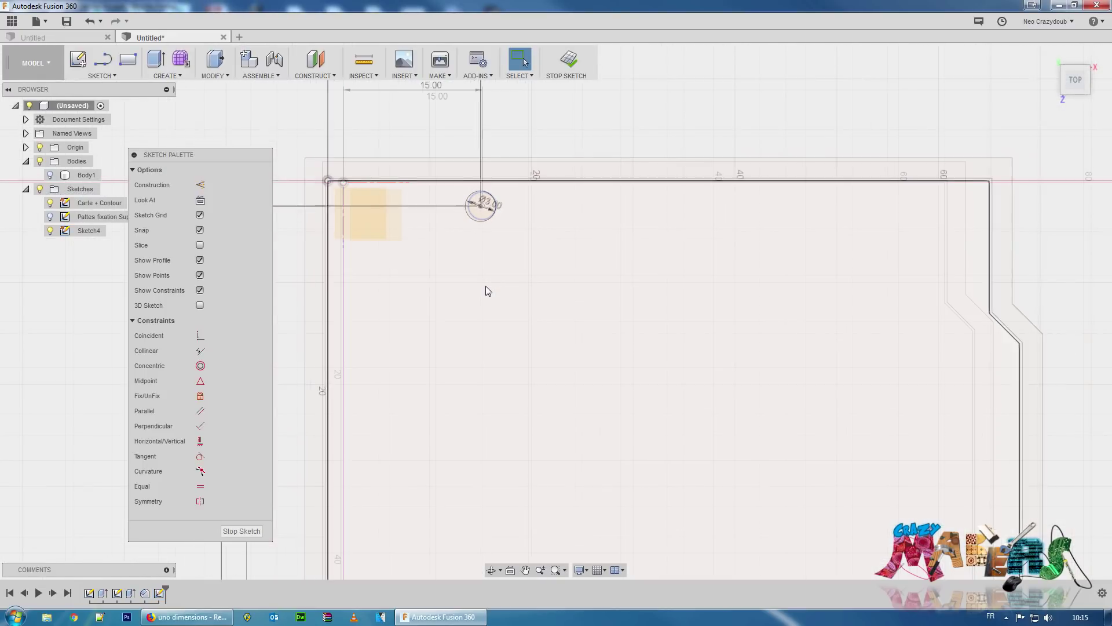
Examine the positions of the remaining mounting holes on the Uno dimension drawing in Firefox and return to Fusion 360
key("alt+Tab")
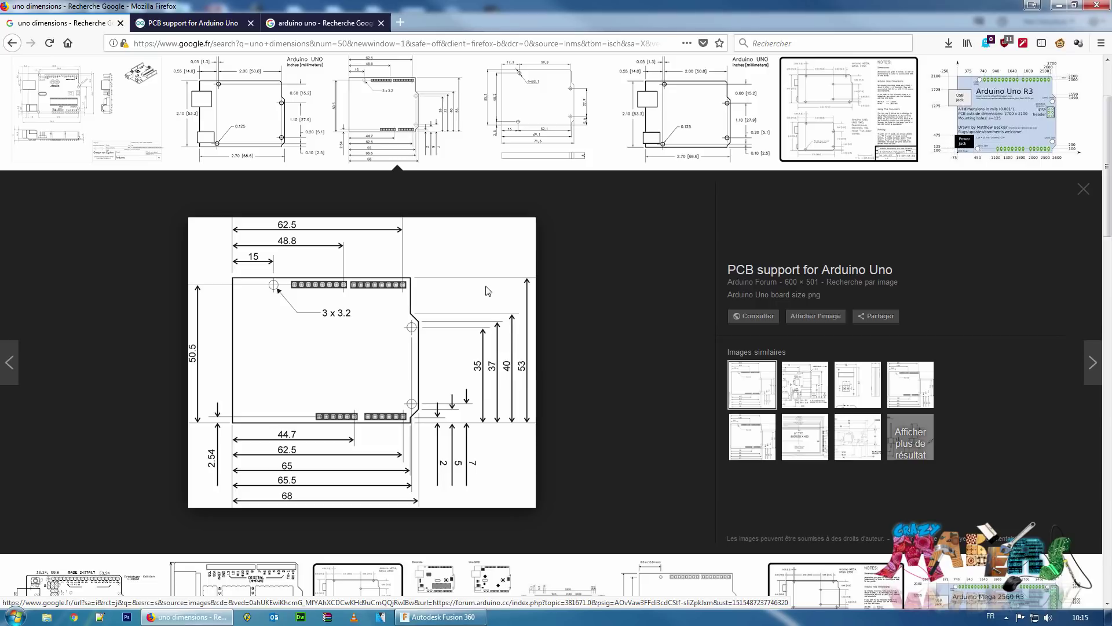
scroll(487, 290, "down", 2)
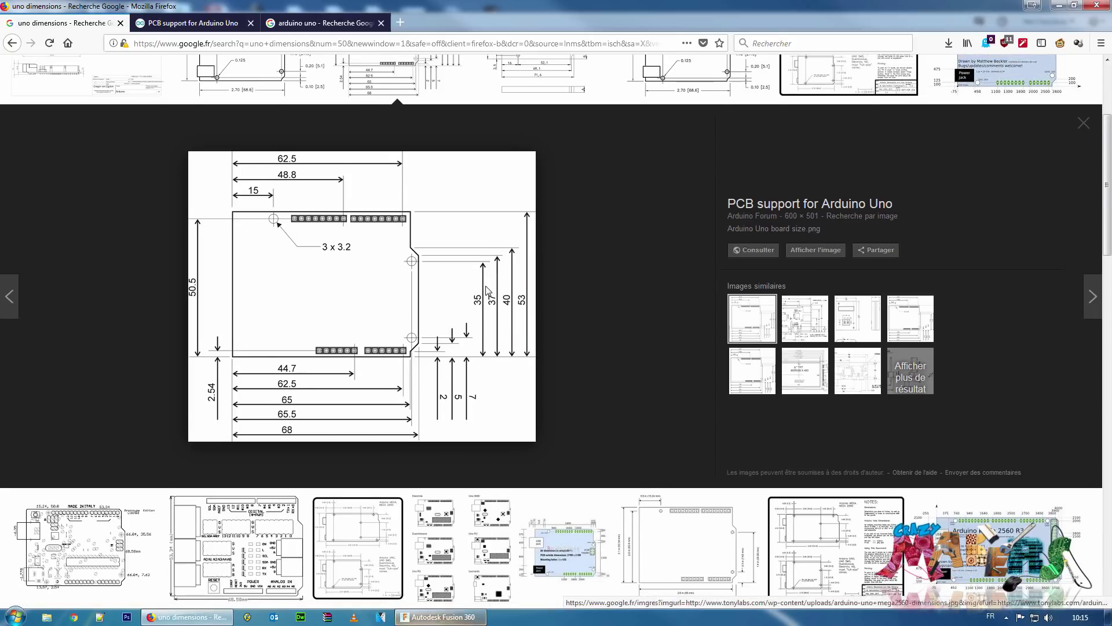
key("alt+Tab")
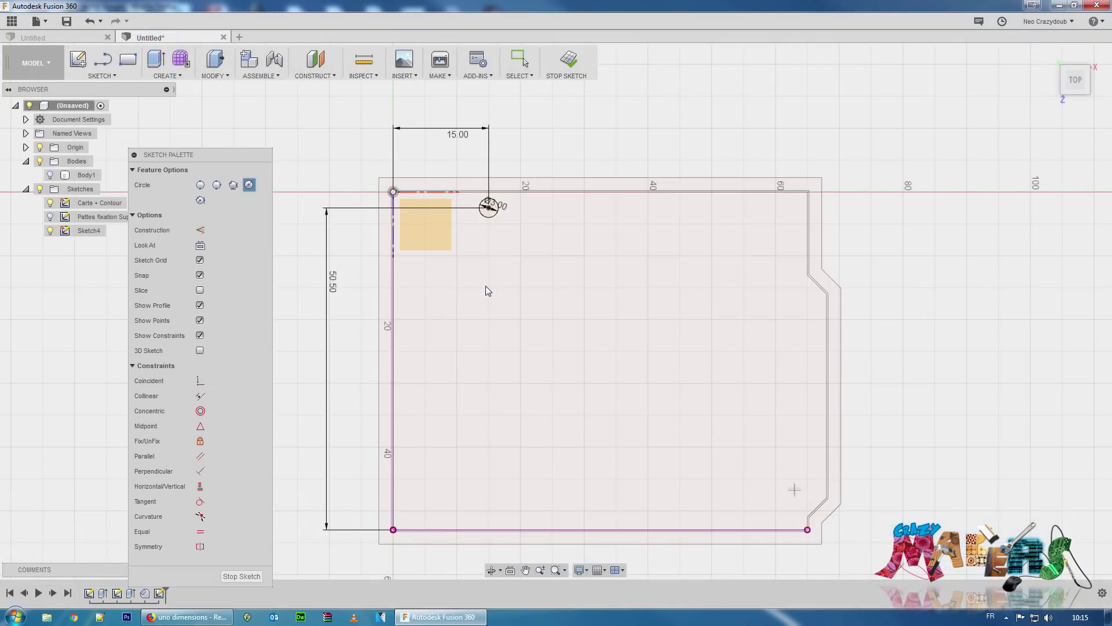
left_click(800, 474)
left_click(811, 485)
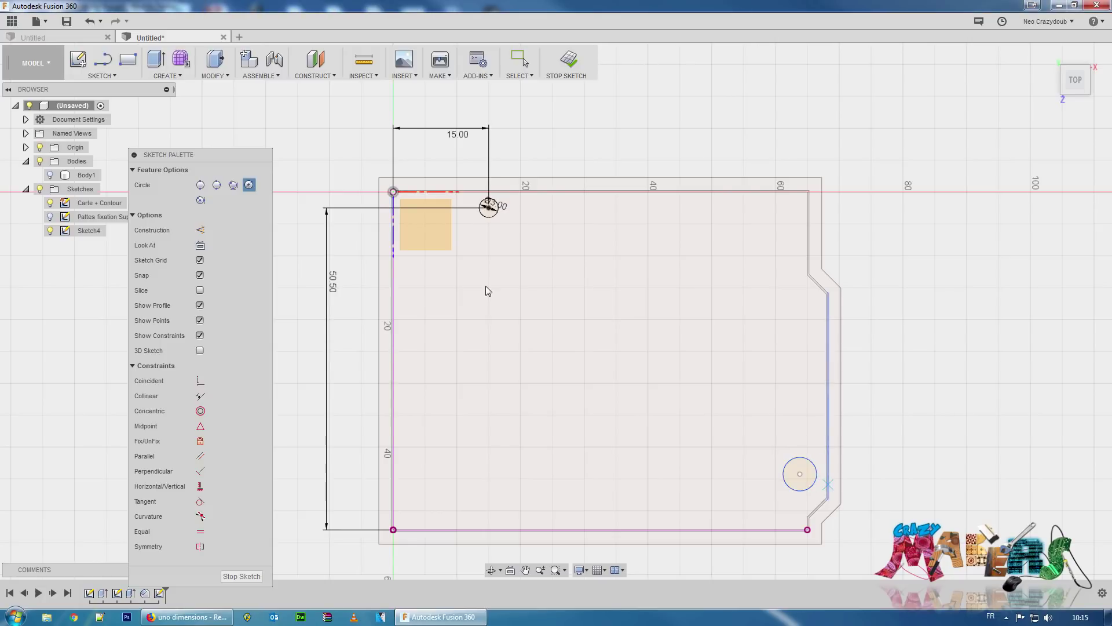
key("Escape")
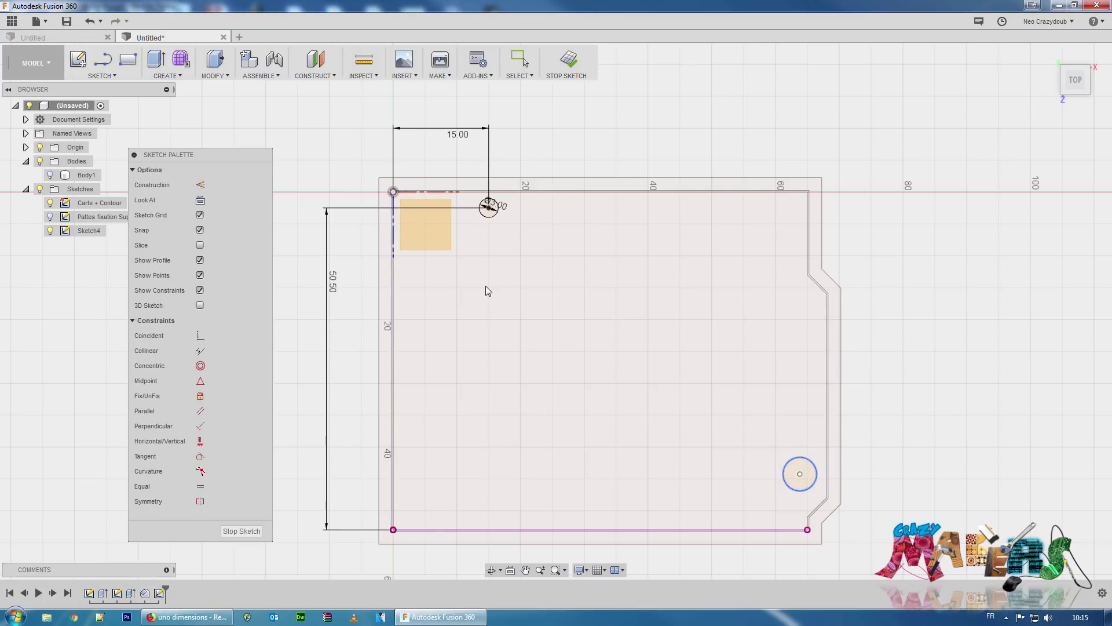
key("Delete")
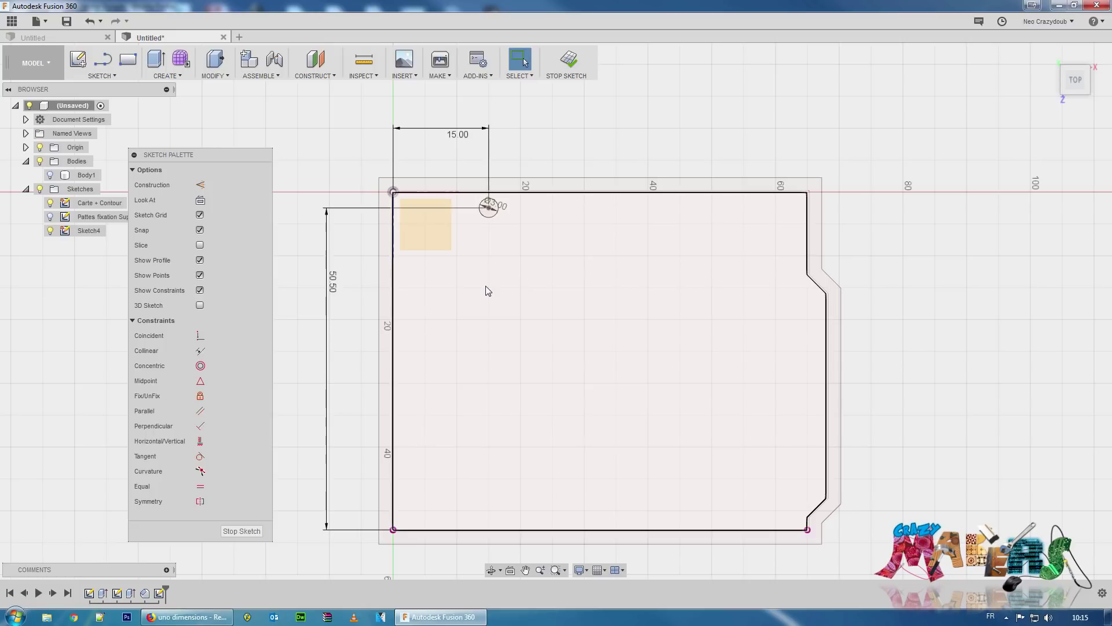
Sketch a 3 mm diameter circle inside the board outline near its lower-right corner
key("c")
left_click(808, 478)
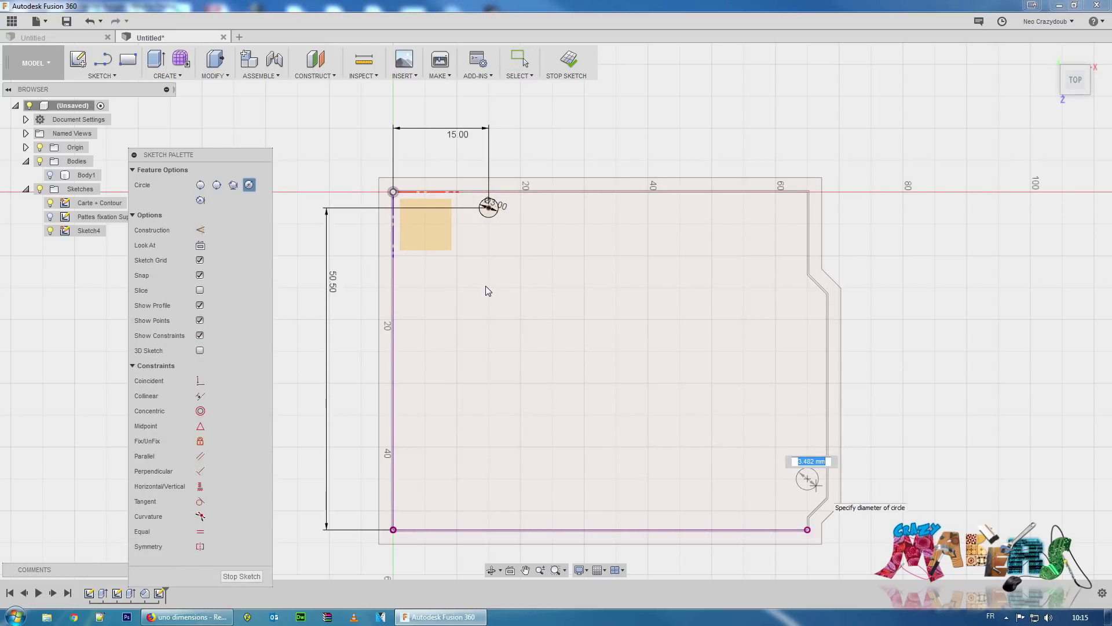
type("3")
key("Return")
key("Escape")
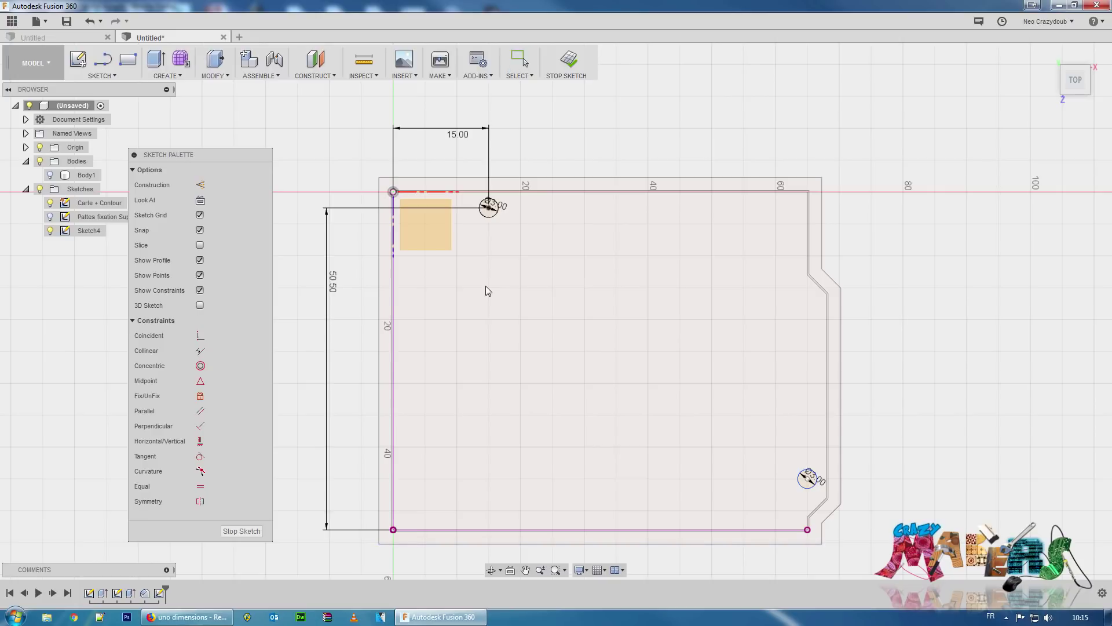
Dimension the lower-right circle's centre 7 mm vertically from the board outline's lower edge
scroll(488, 291, "up", 4)
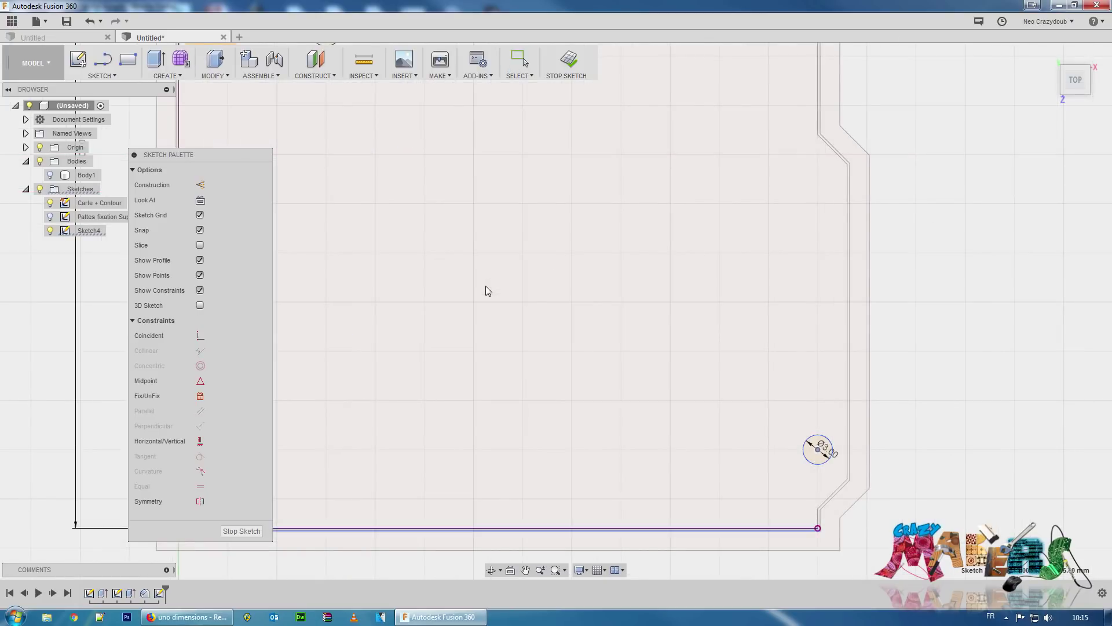
left_click(813, 527)
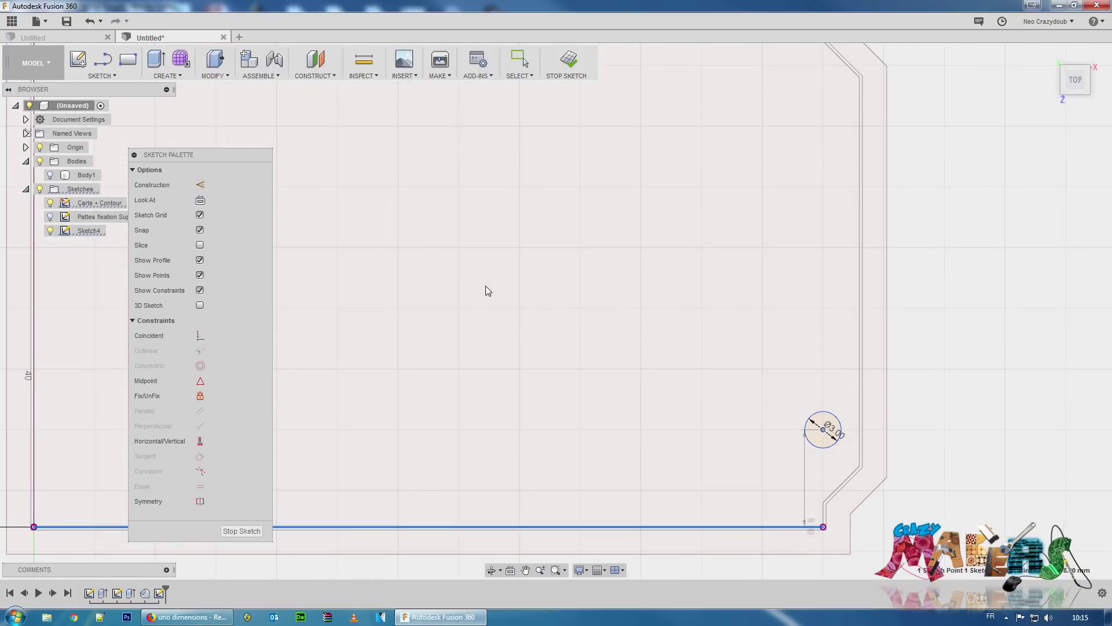
left_click(943, 481)
key("Return")
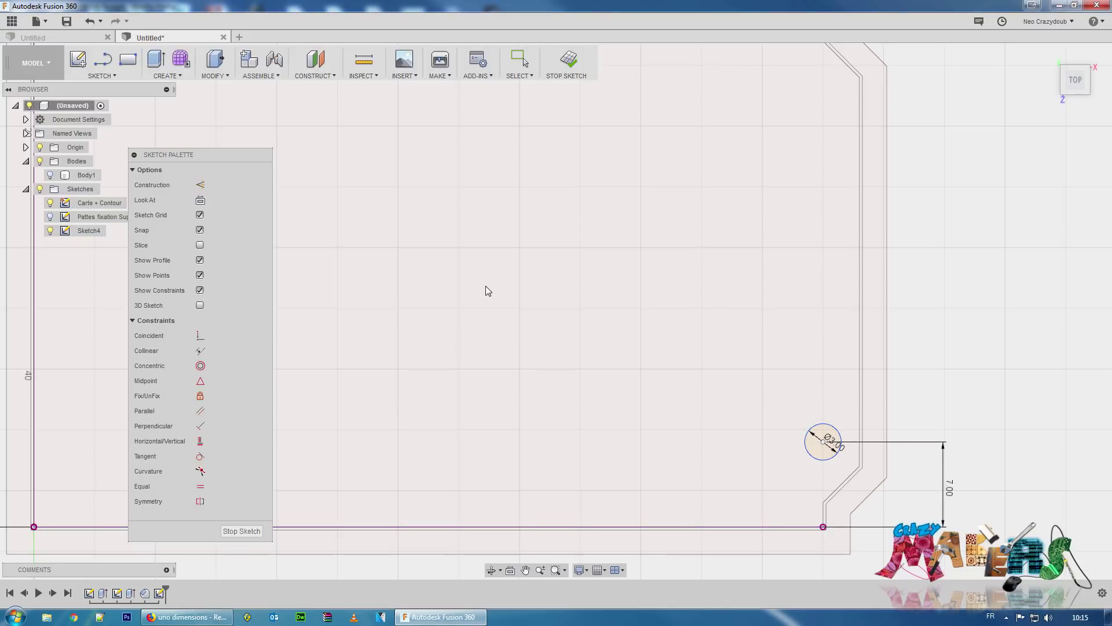
Check the Firefox drawing and dimension the lower-right circle's centre 65.5 mm horizontally from the outline's left edge
key("alt+Tab")
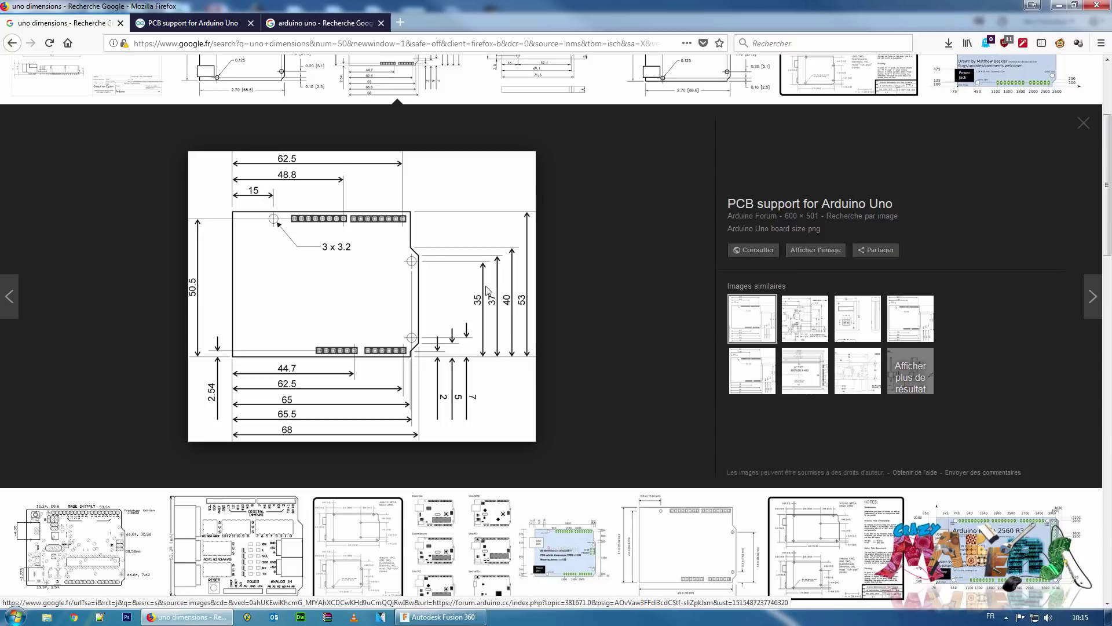
key("alt+Tab")
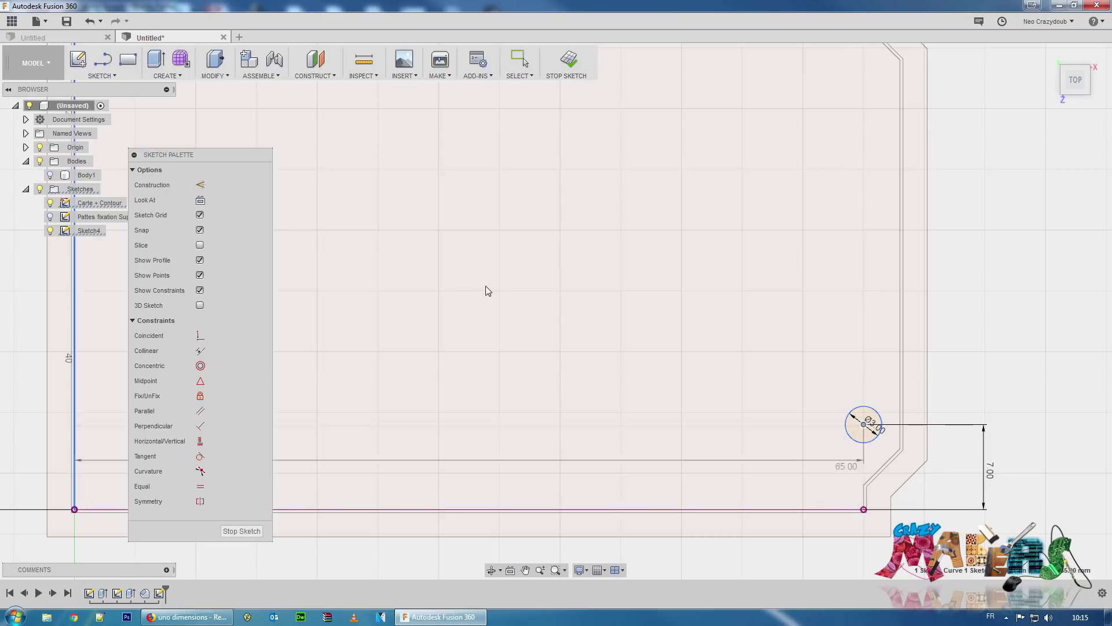
left_click(850, 556)
type("6")
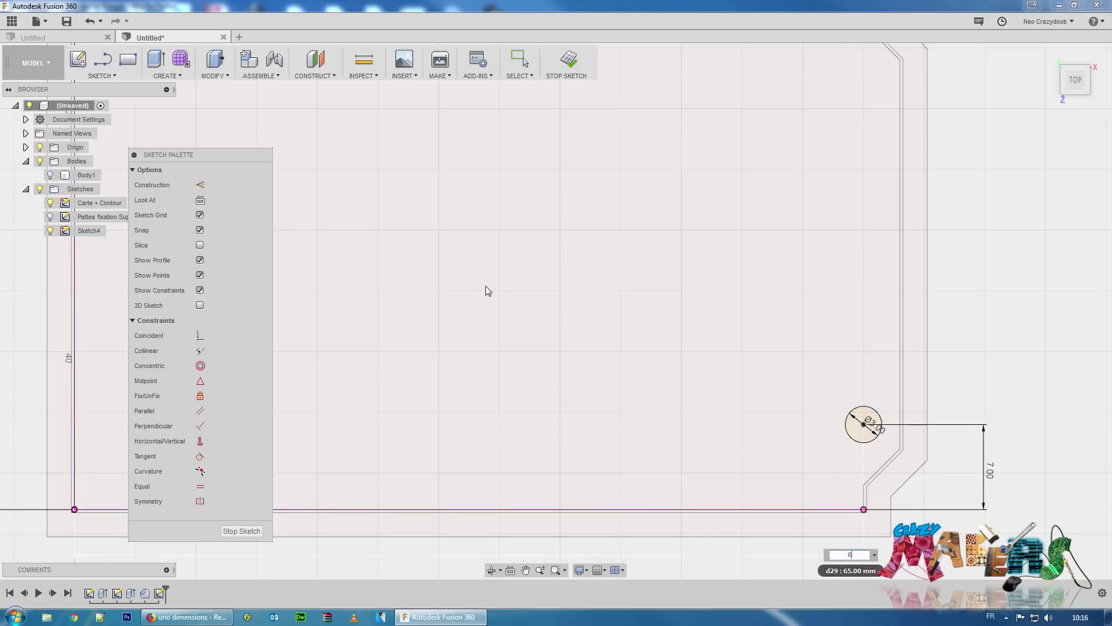
type("5.5")
key("Return")
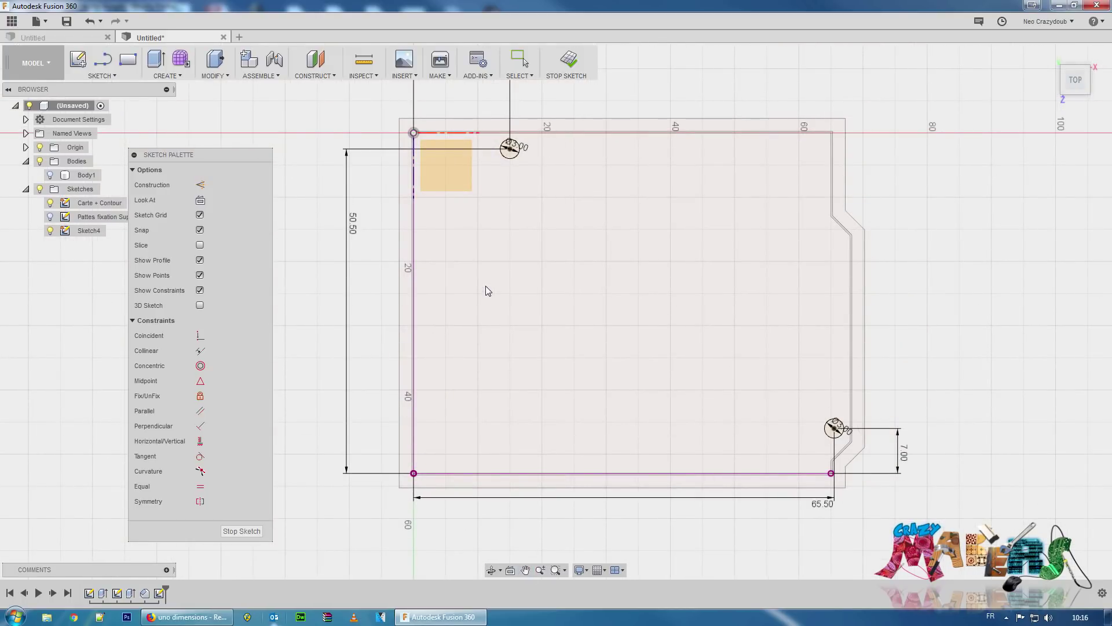
Check the third hole on the Firefox drawing and sketch a 3 mm circle vertically aligned above the lower-right hole, near the upper notch
key("alt+Tab")
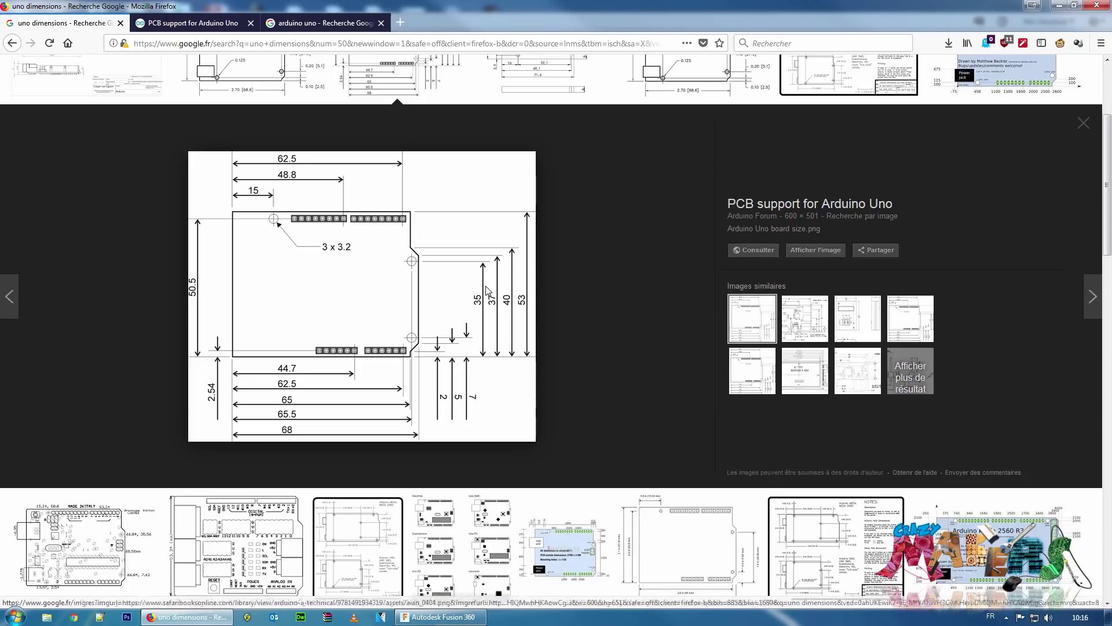
key("alt+Tab")
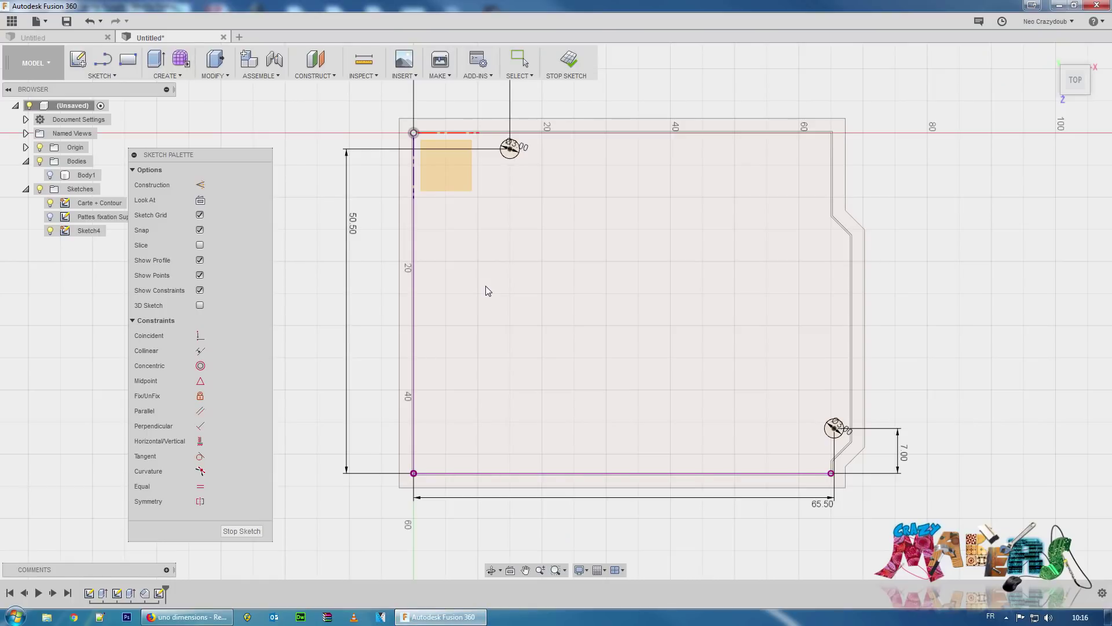
key("c")
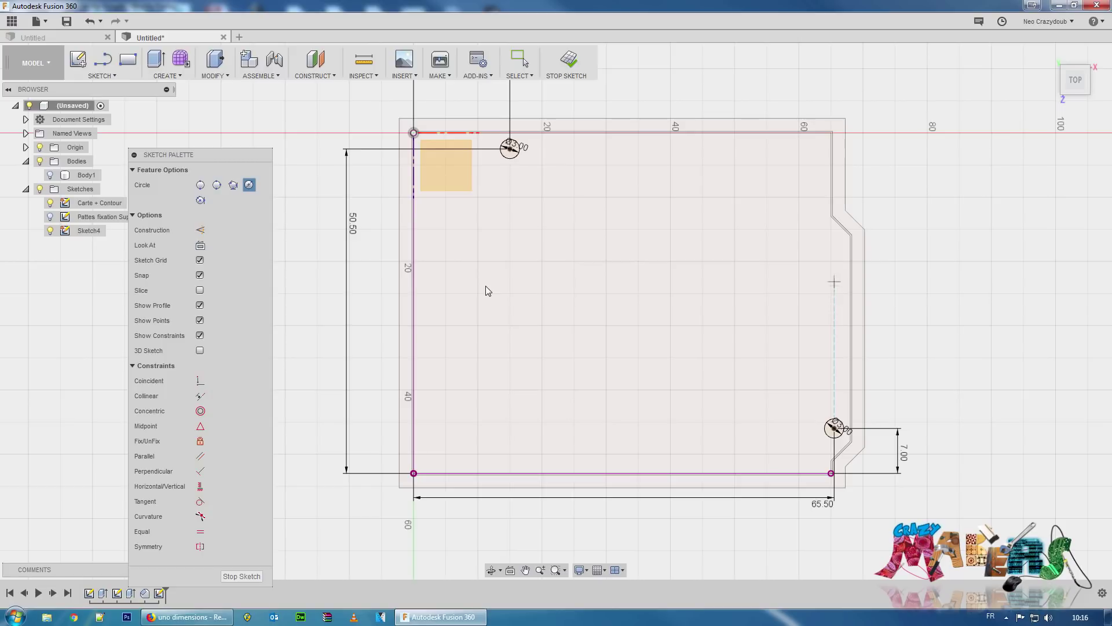
left_click(835, 243)
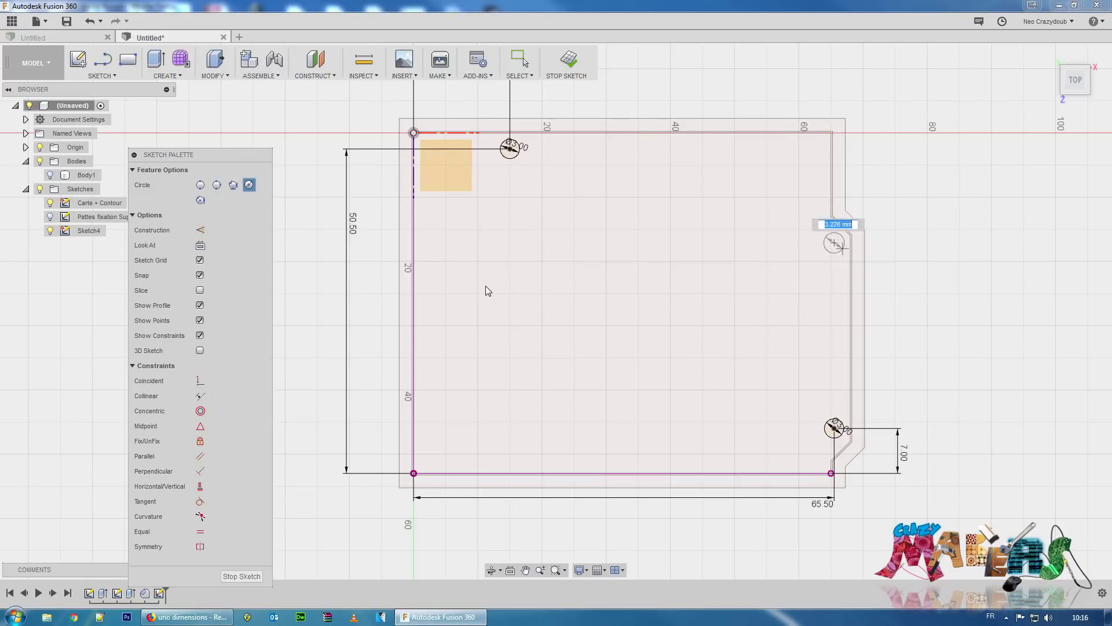
key("Return")
key("Escape")
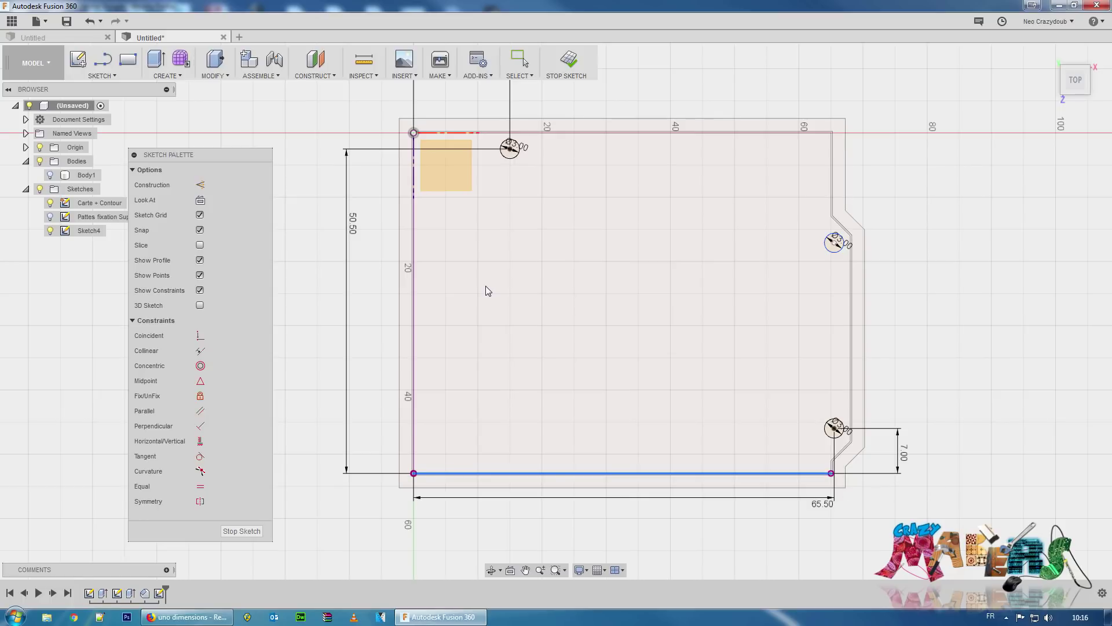
Dimension the upper-right circle's centre 35 mm vertically from the board outline's lower edge
left_click(834, 243)
left_click(969, 302)
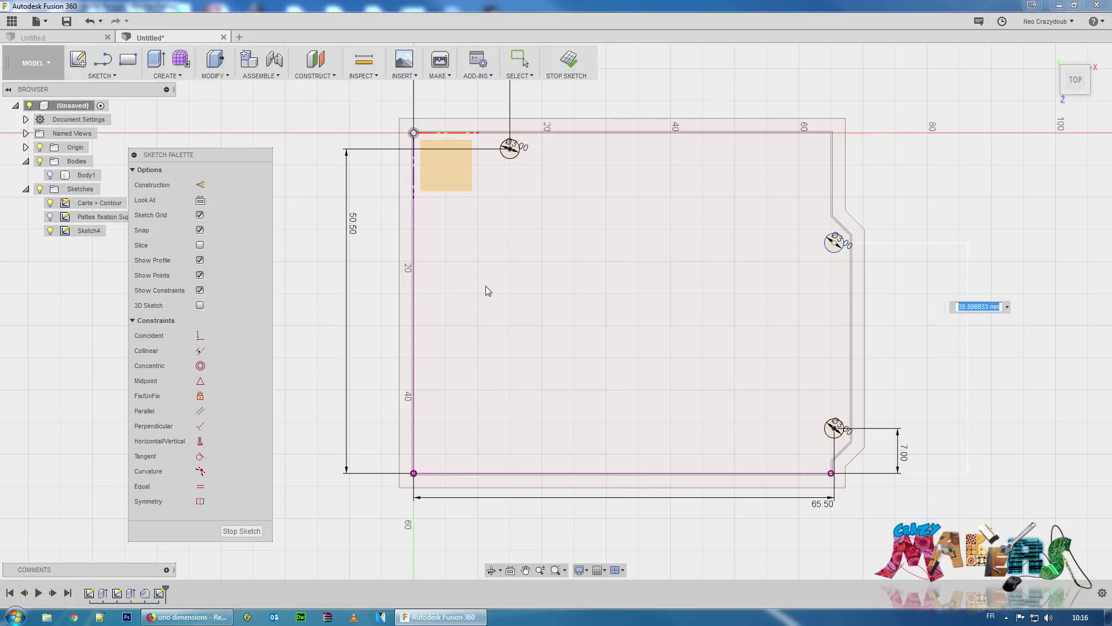
type("35")
key("Return")
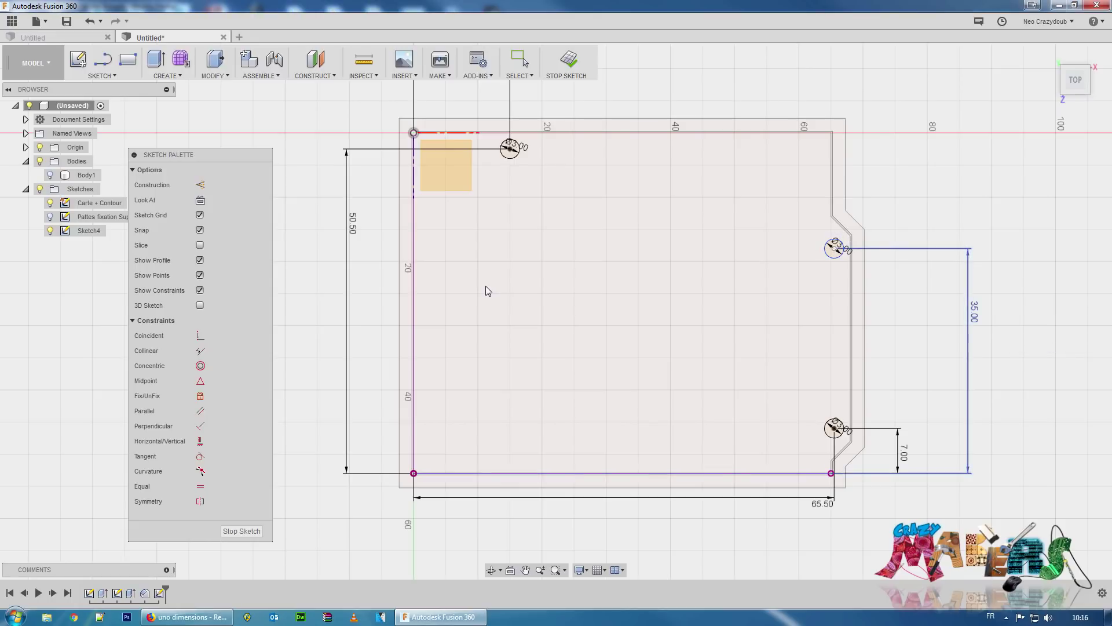
Switch to Firefox, examine the Uno dimension drawing's mounting holes, and return to the Fusion 360 sketch
key("alt+Tab")
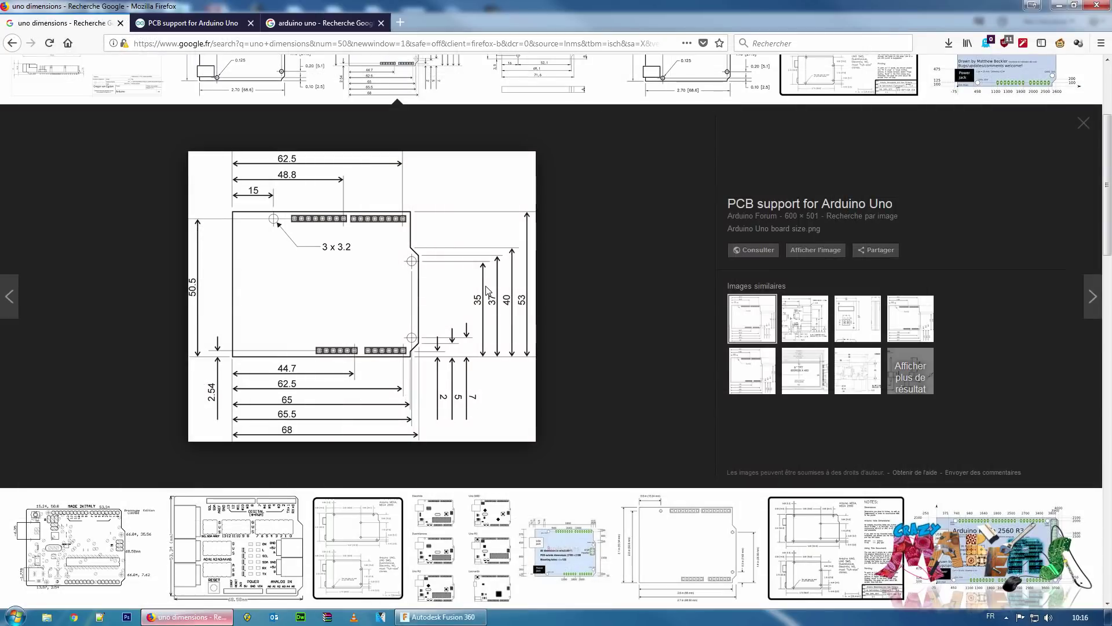
scroll(486, 288, "up", 3)
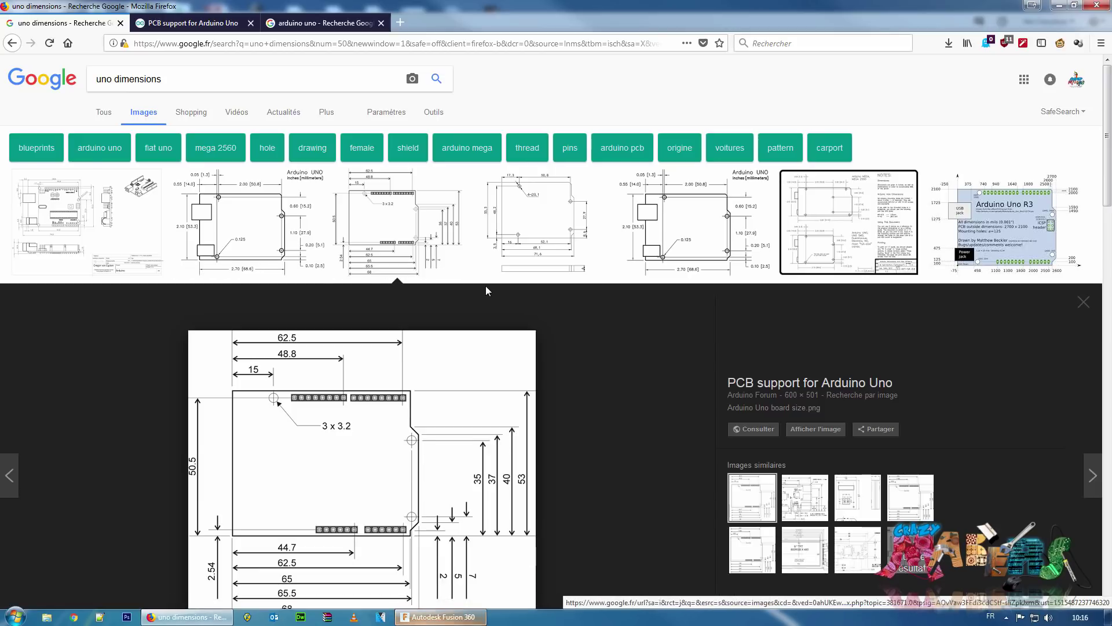
key("alt+Tab")
key("alt+Tab")
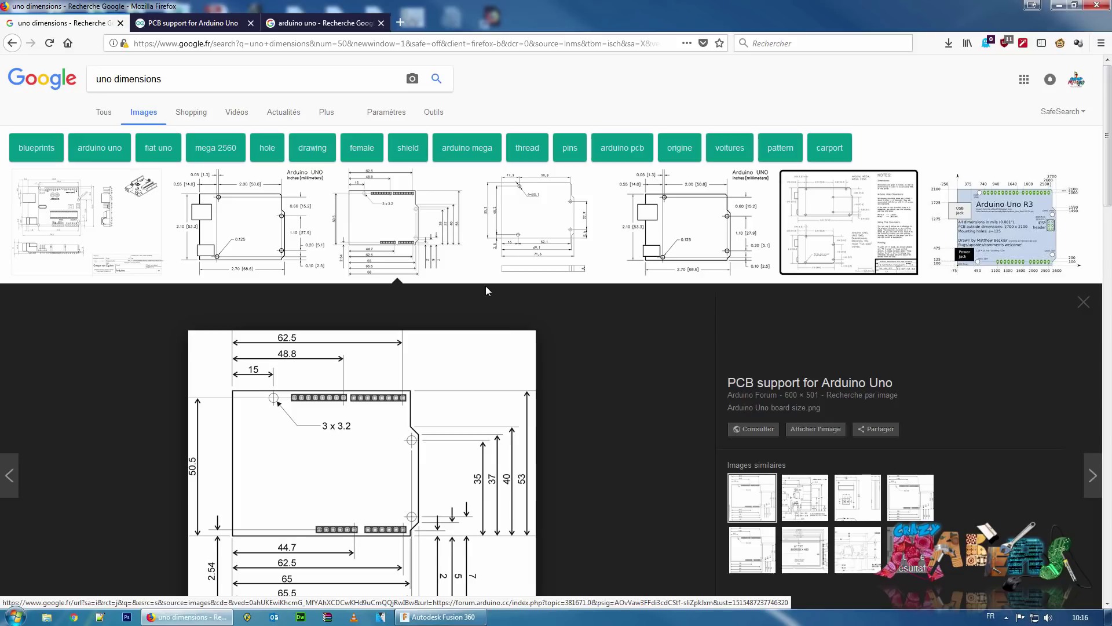
key("alt+Tab")
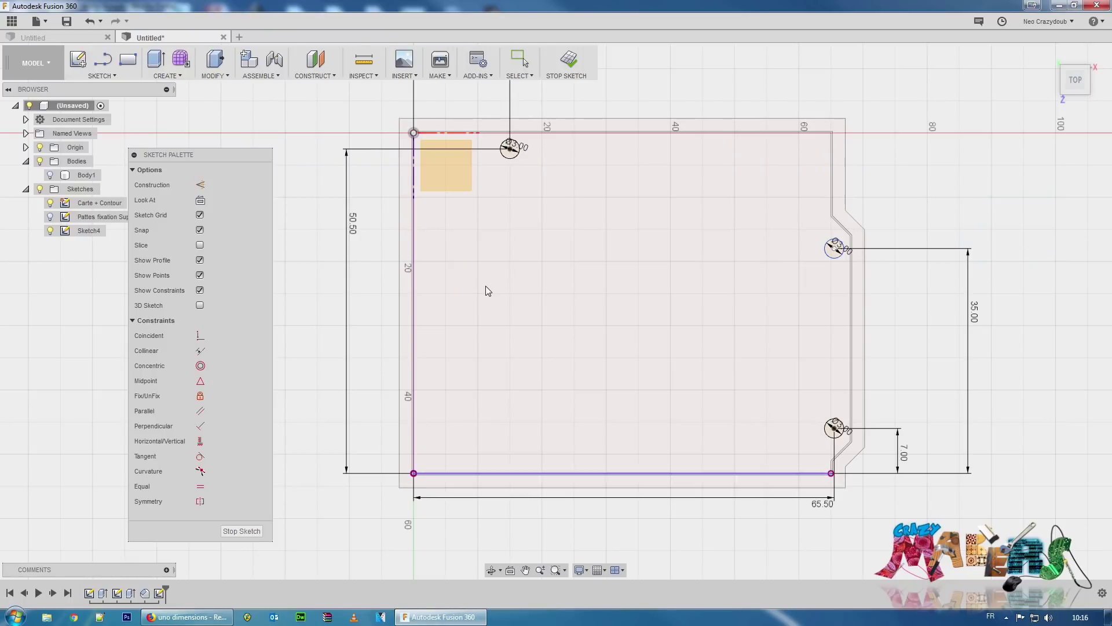
key("alt+Tab")
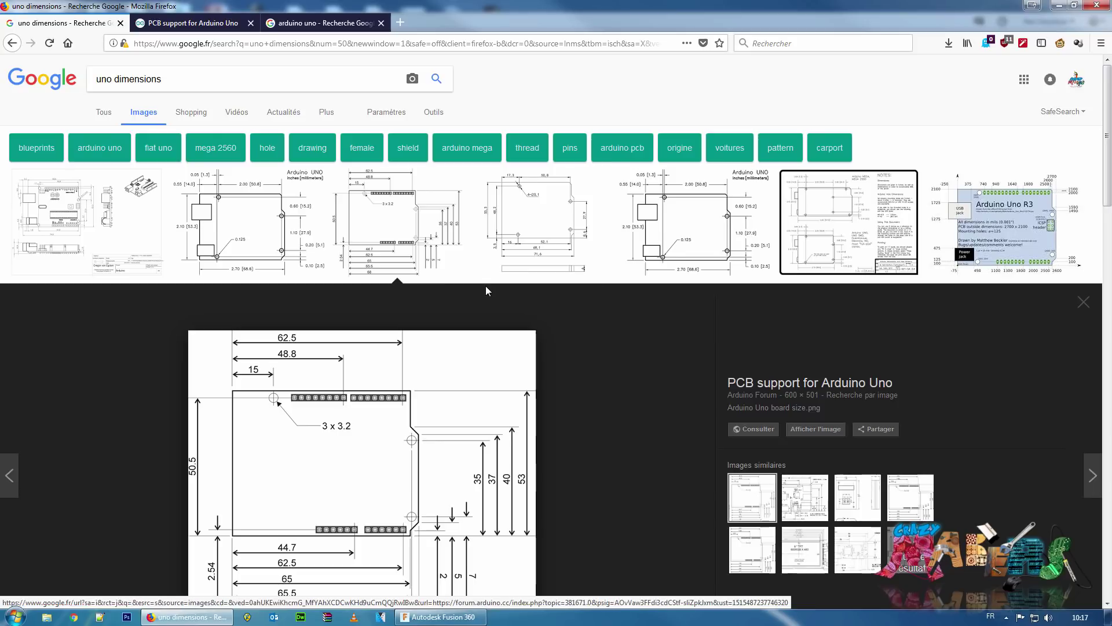
left_click(441, 617)
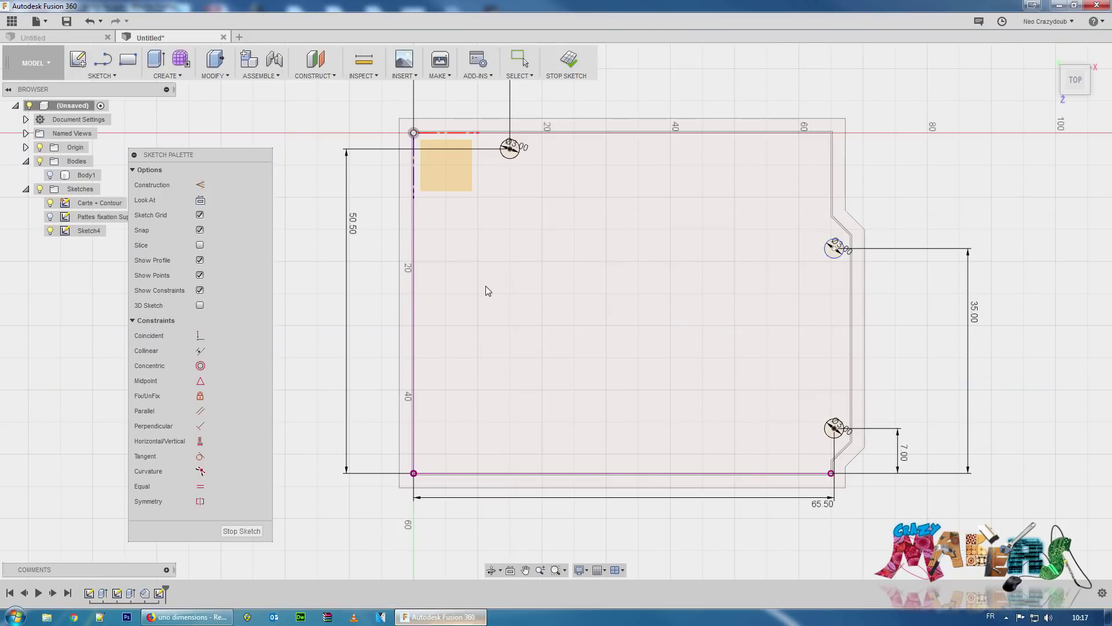
key("d")
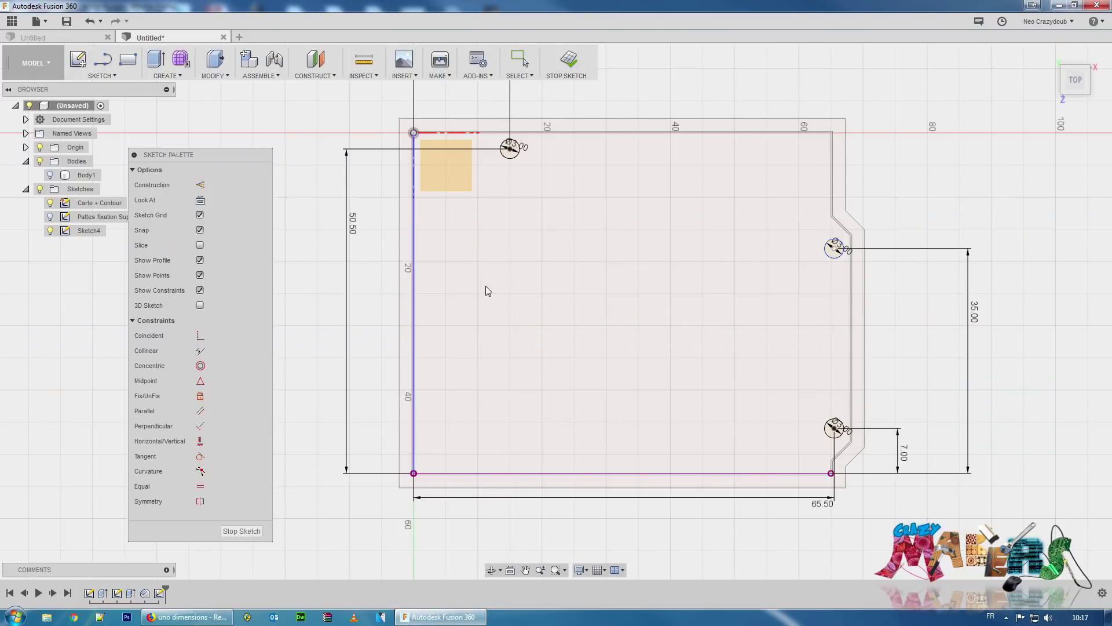
left_click(413, 458)
key("Escape")
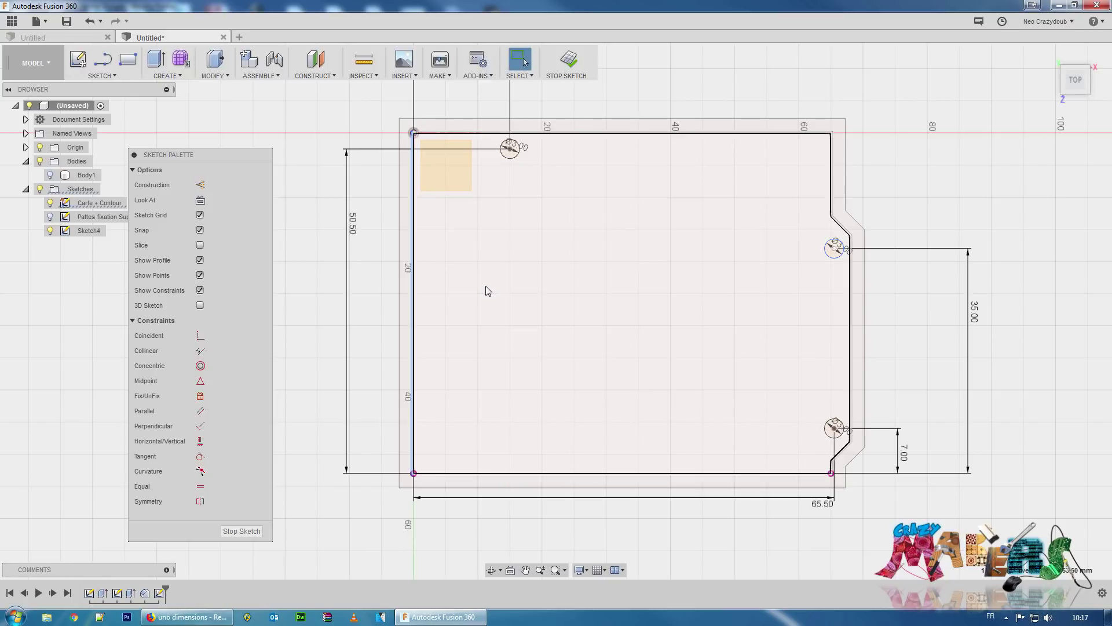
Sketch a fourth 3 mm circle inside the board outline, near its lower-left corner
key("c")
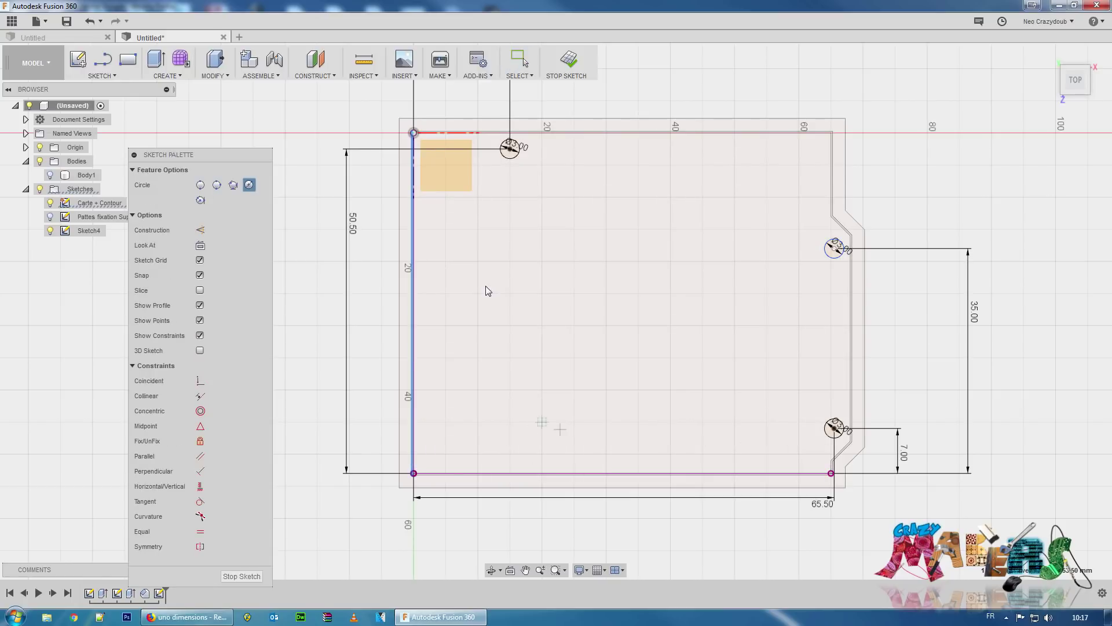
left_click(495, 441)
type("3")
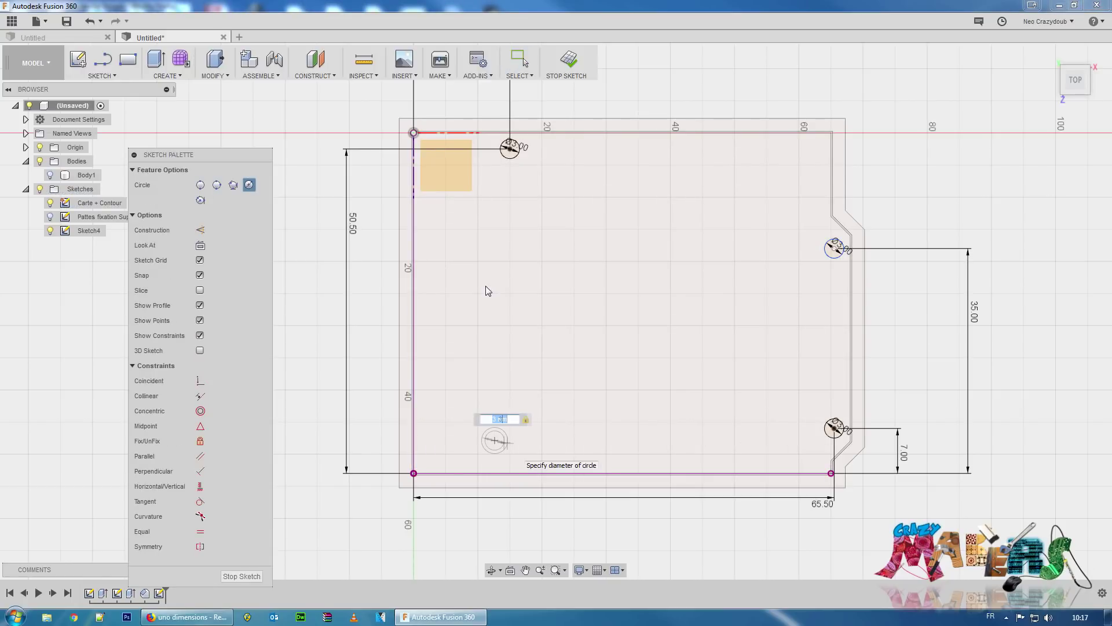
key("Return")
key("Escape")
Dimension the lower-left circle's centre 15 mm horizontally from the board outline's left edge
key("d")
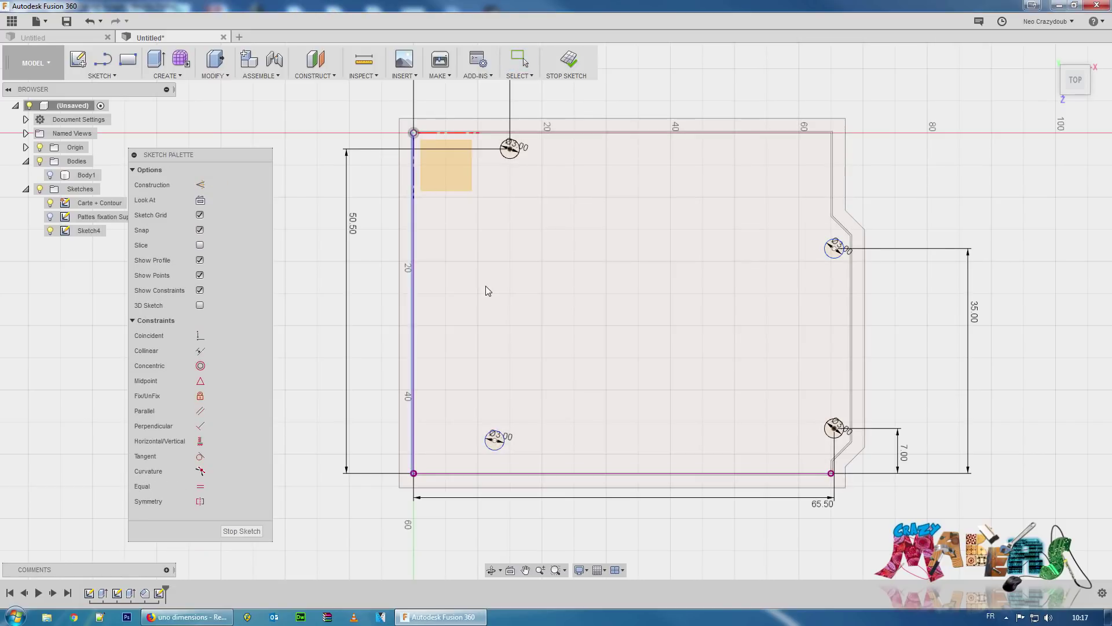
scroll(487, 289, "up", 1)
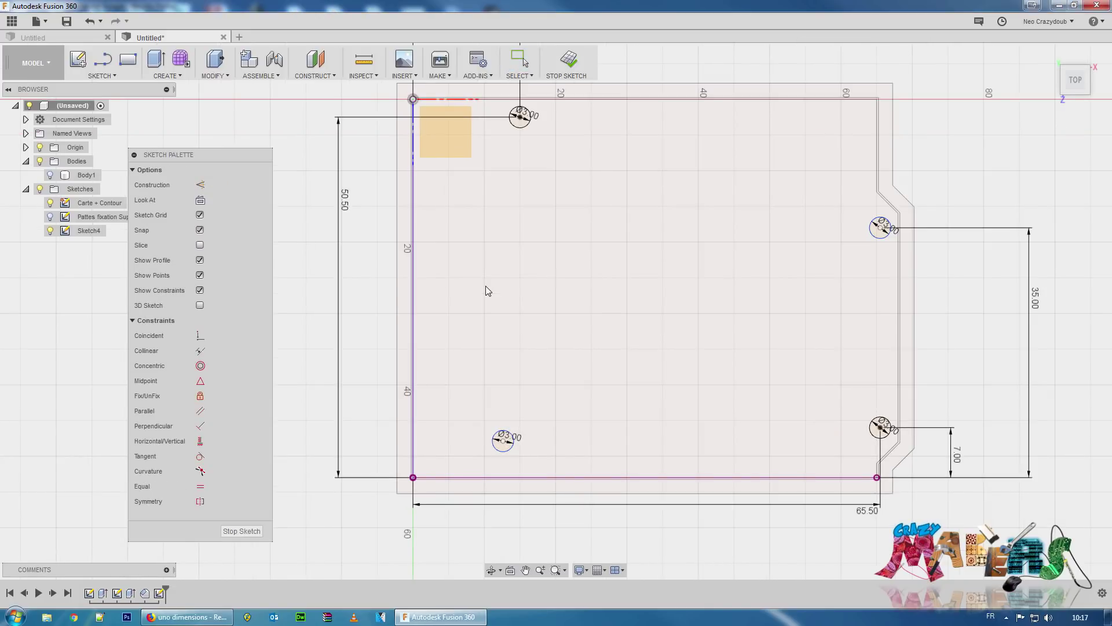
left_click(503, 441)
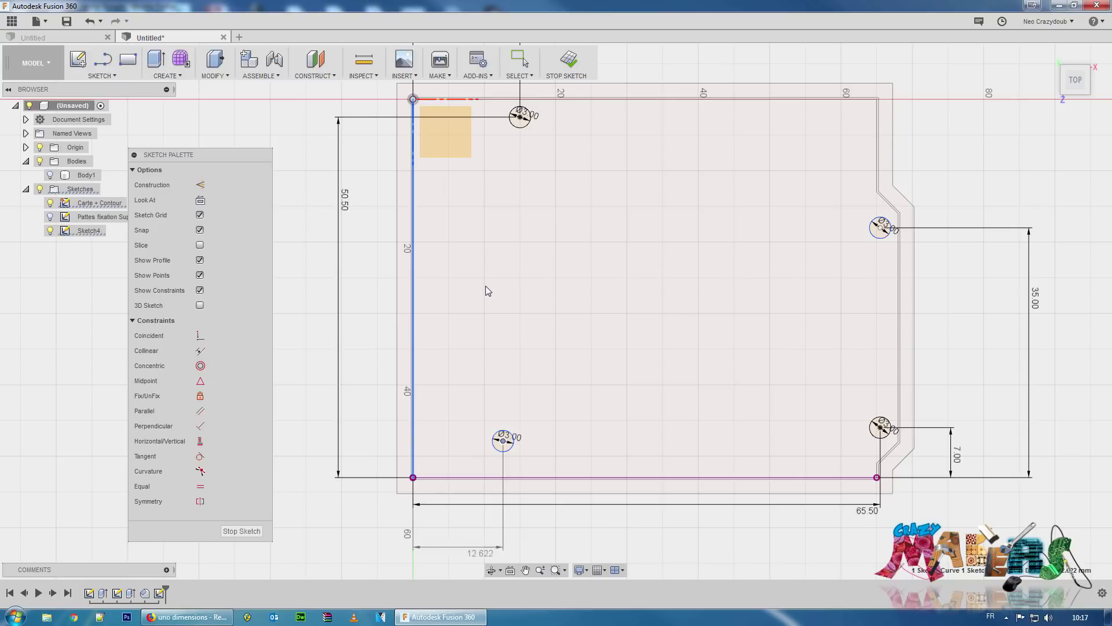
left_click(475, 539)
type("15")
key("Return")
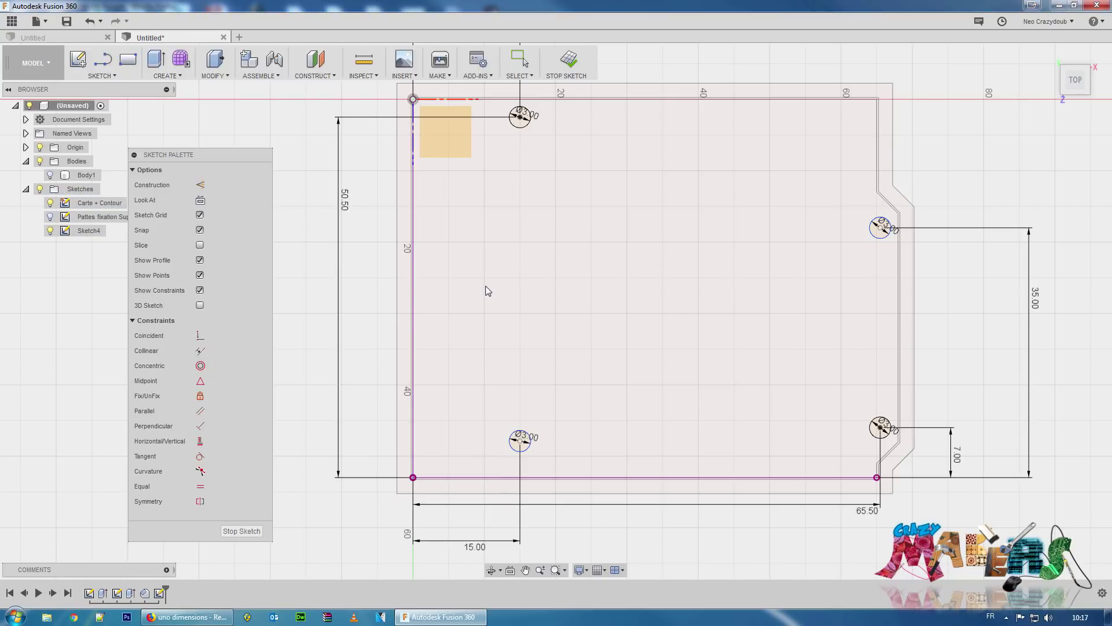
Dimension the lower-left circle's centre 2.5 mm vertically from the board outline's lower edge
key("d")
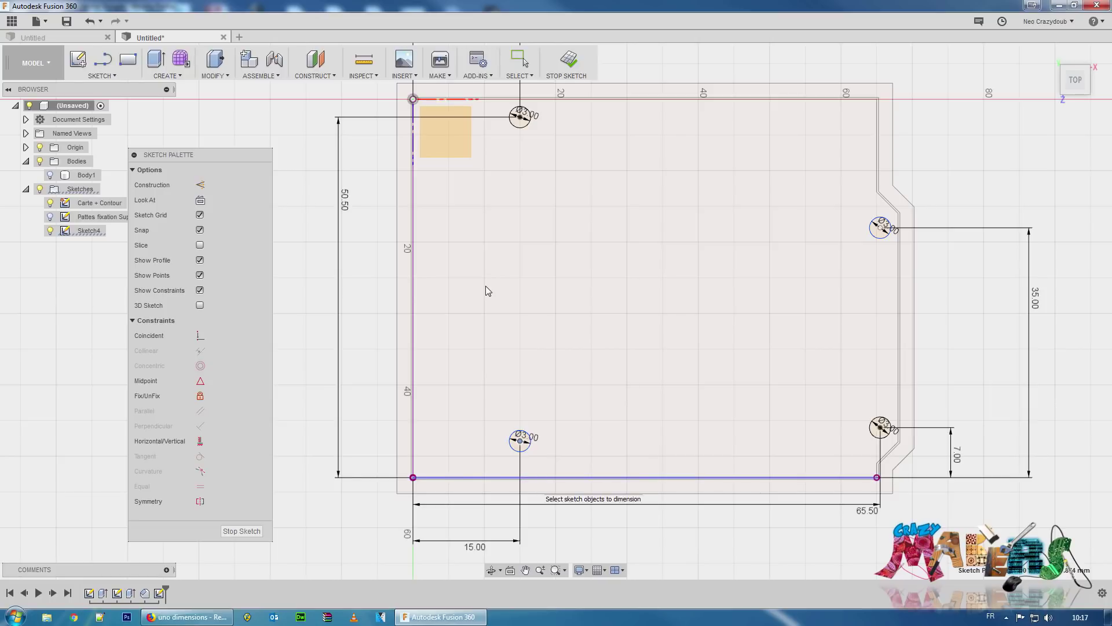
left_click(540, 477)
left_click(313, 454)
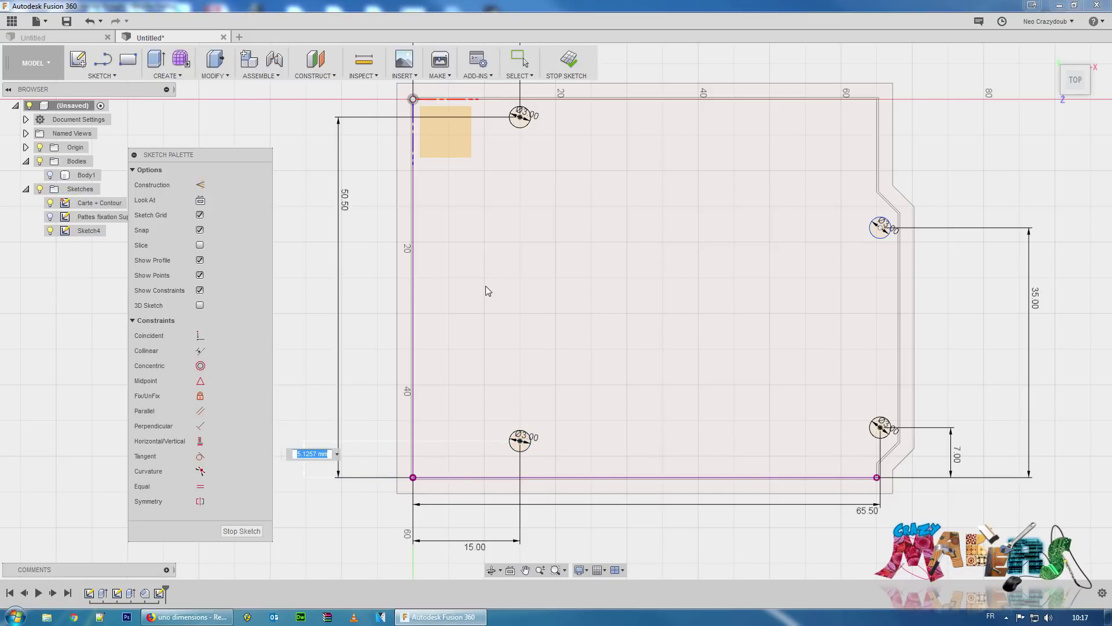
key("Return")
middle_click_drag(520, 116, 564, 231)
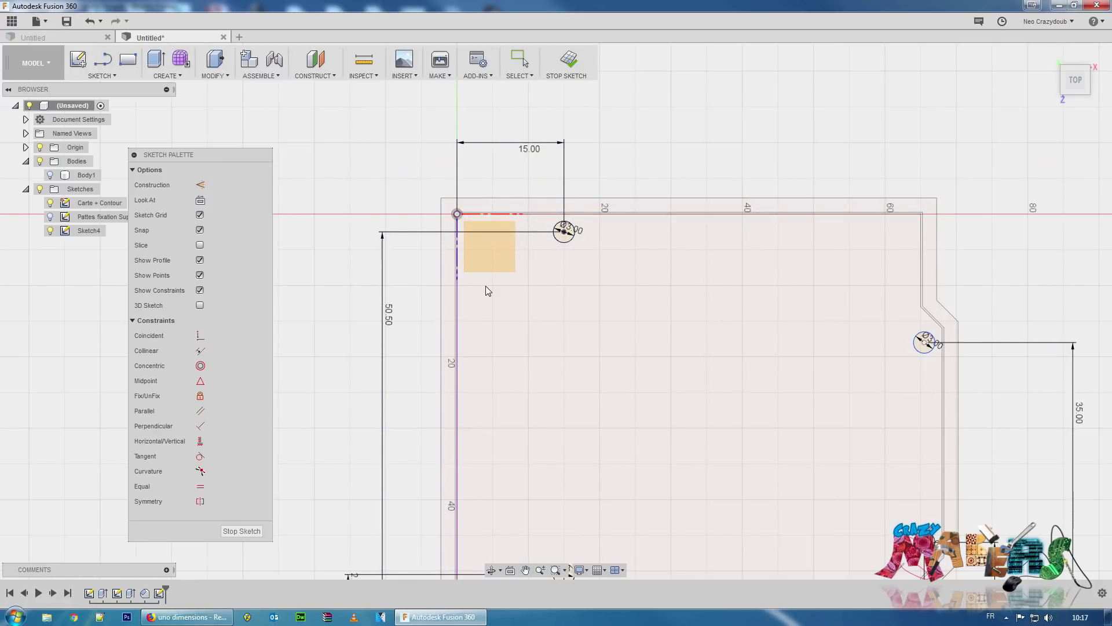
scroll(487, 289, "down", 3)
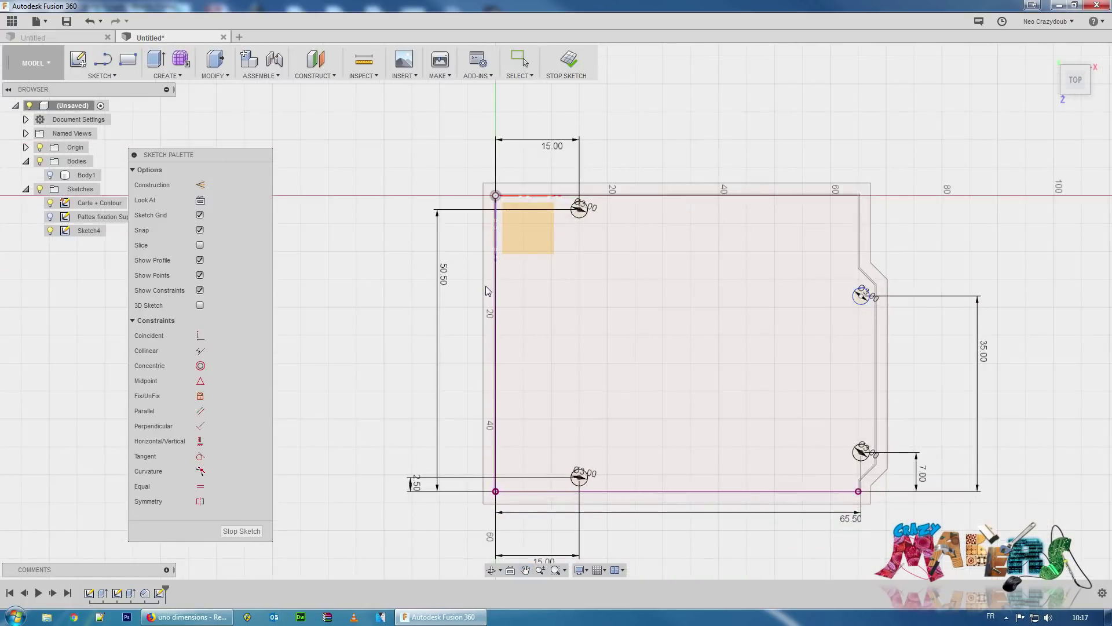
scroll(487, 289, "down", 1)
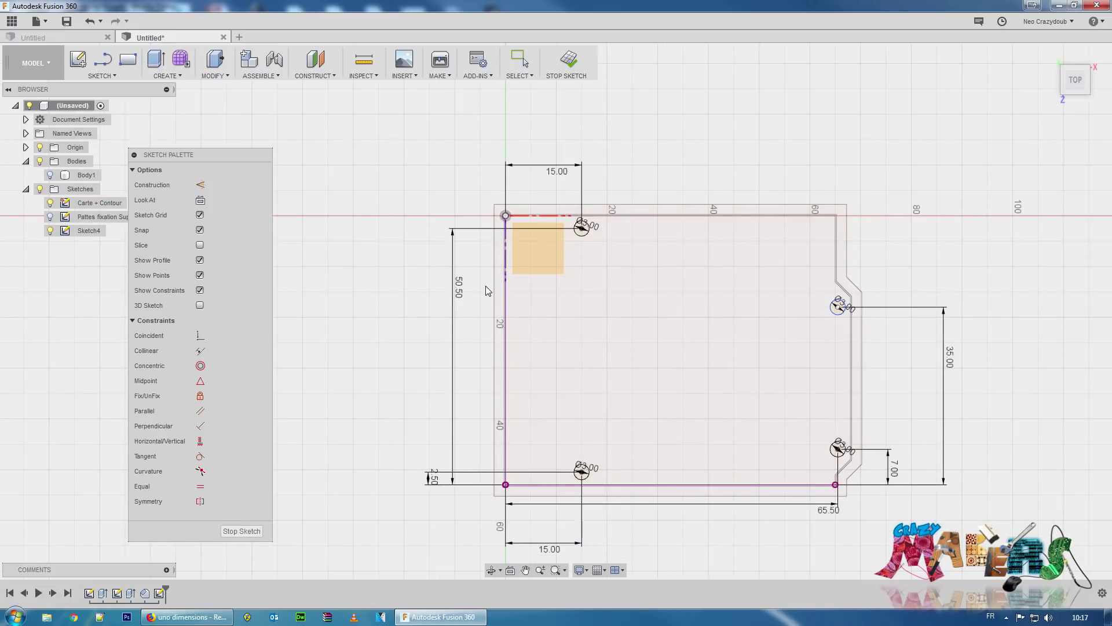
Compare the Arduino Uno R3 and PCB support drawings in Firefox for hole positions, and return to Fusion 360
key("alt+Tab")
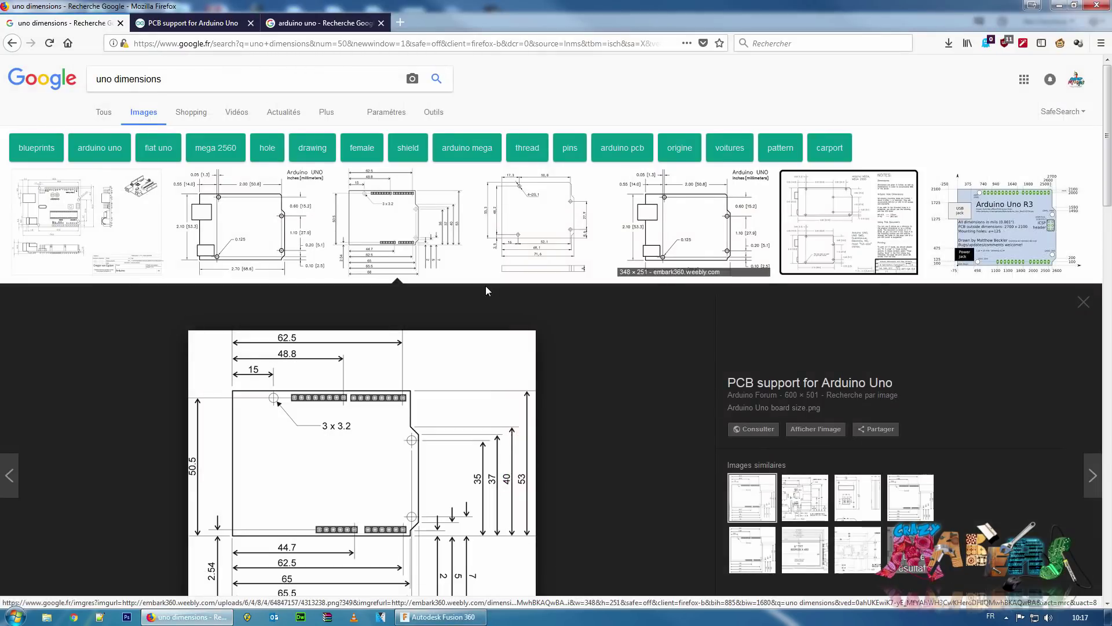
left_click(487, 284)
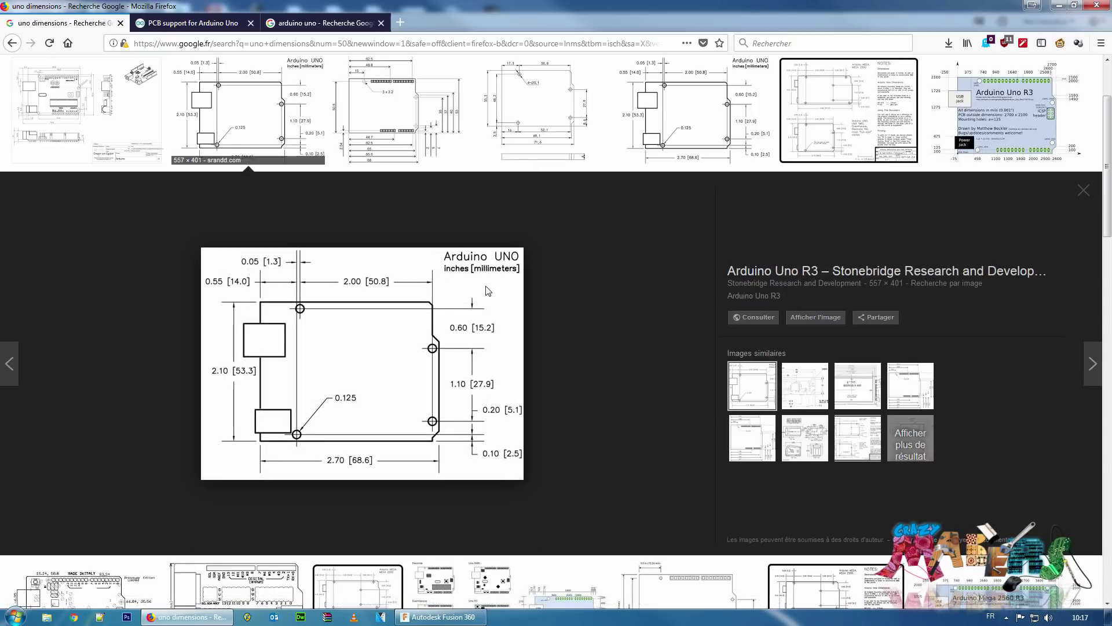
key("Right")
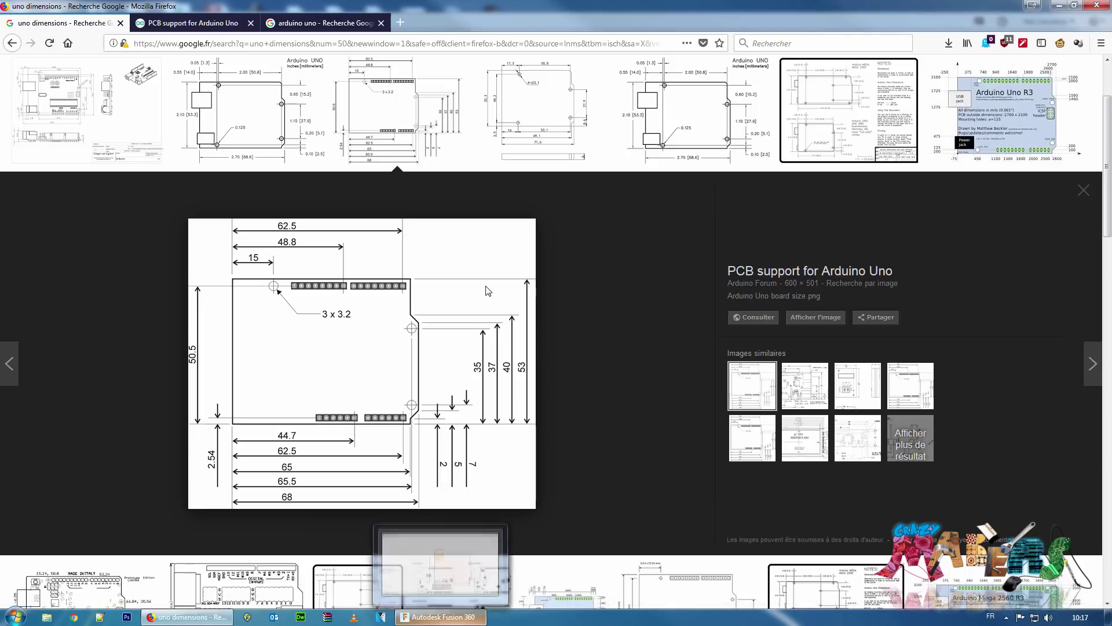
left_click(441, 616)
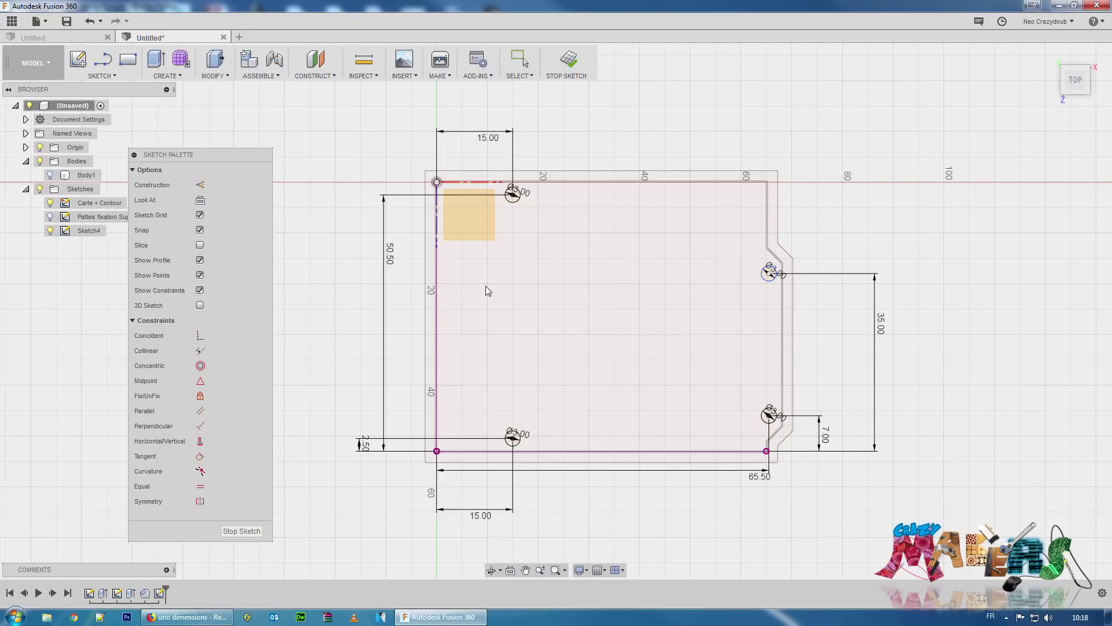
Sketch a 6 mm circle concentric with the upper-left 3 mm hole
scroll(486, 291, "up", 3)
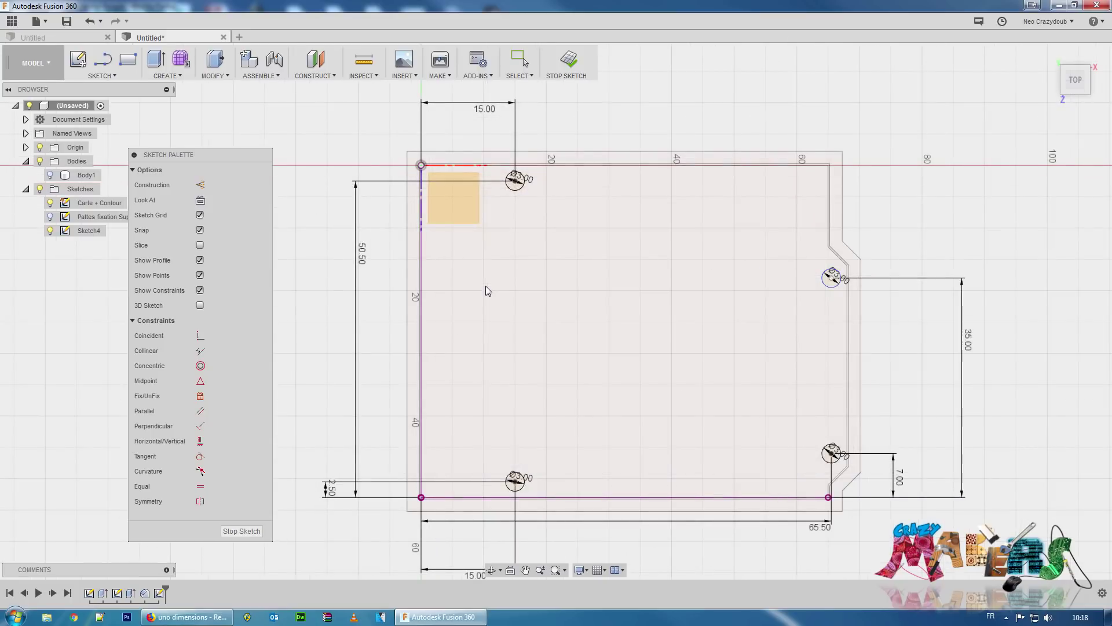
scroll(487, 291, "down", 2)
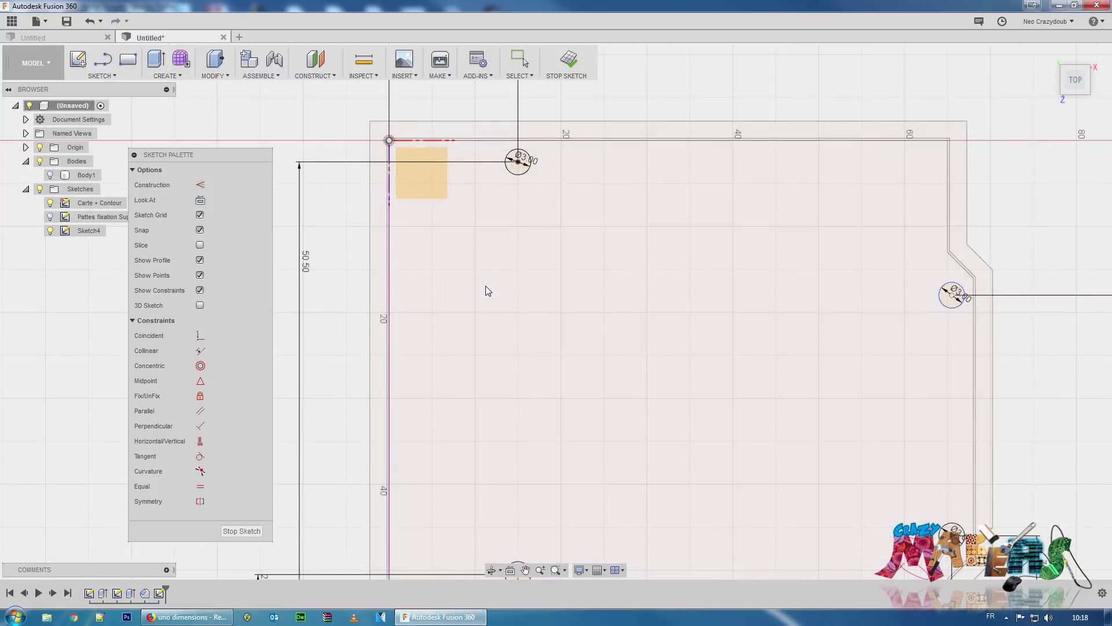
scroll(487, 291, "up", 1)
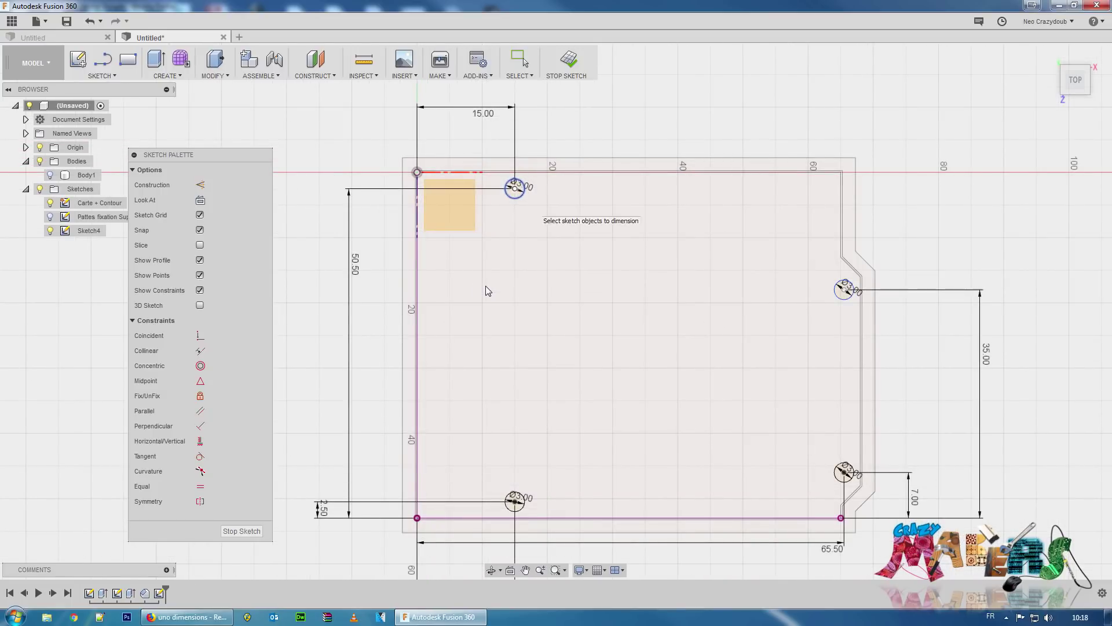
key("c")
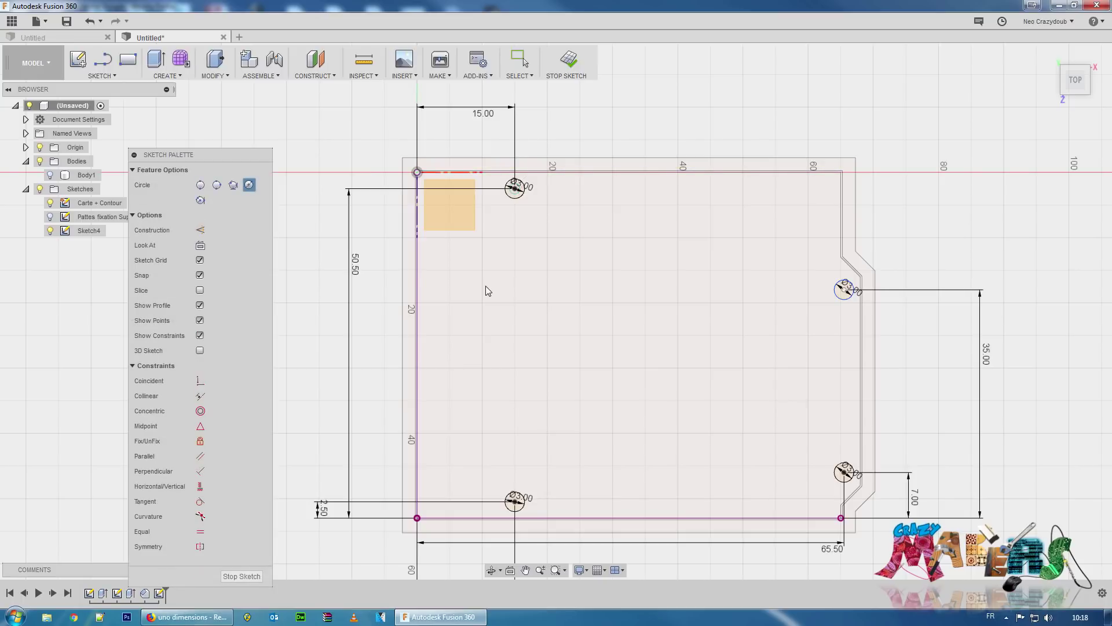
left_click(514, 188)
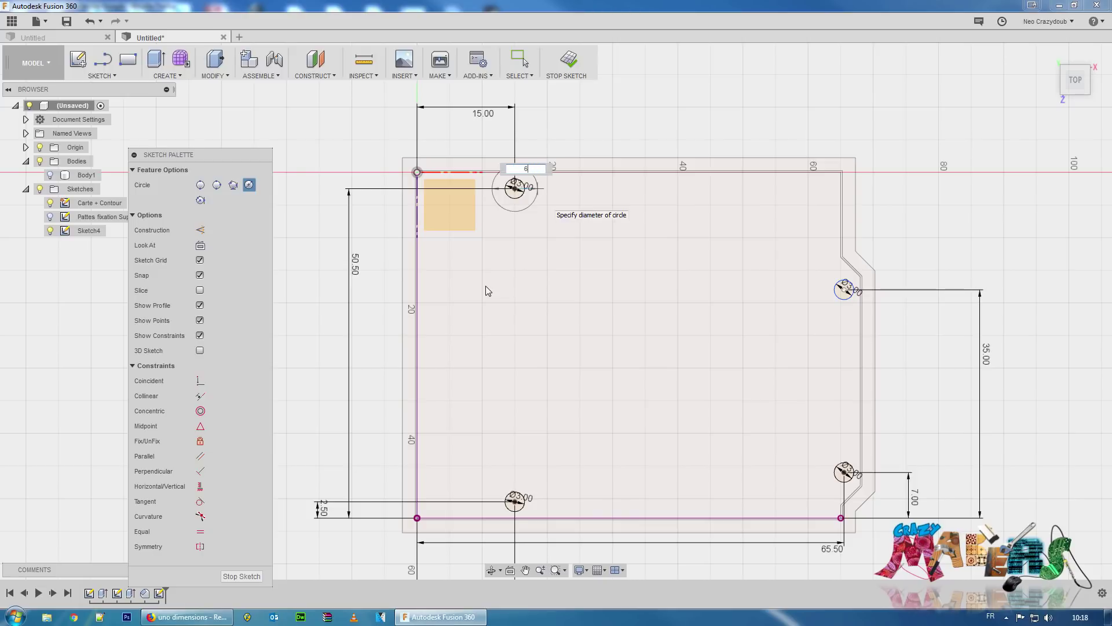
type("6")
key("Return")
key("Escape")
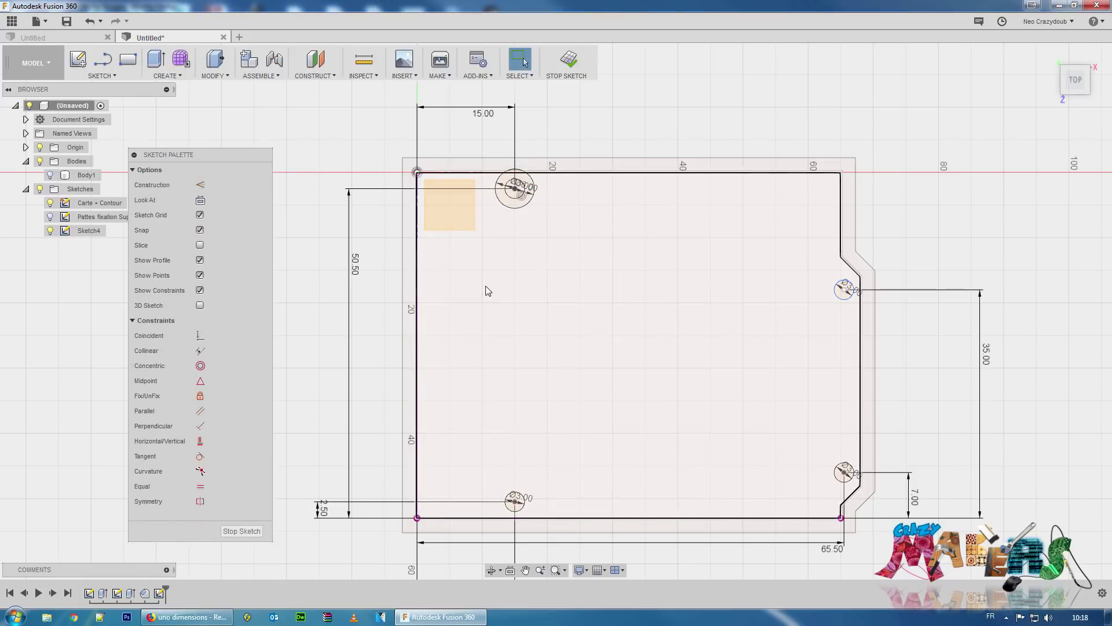
Sketch a 6 mm circle concentric with the 3 mm hole near the upper notch
key("c")
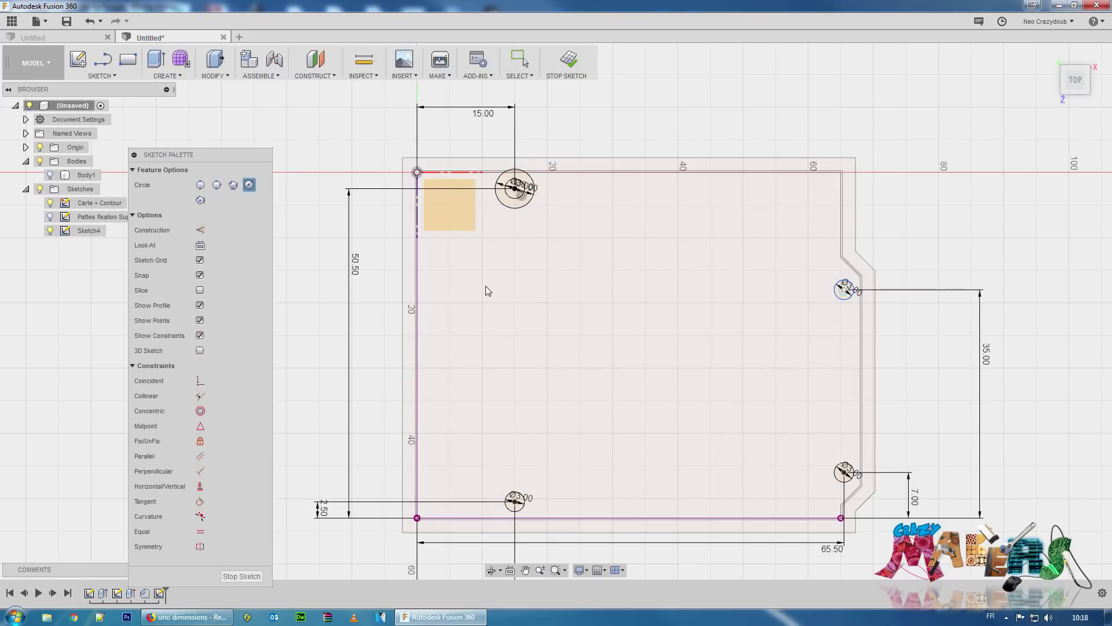
left_click(844, 290)
type("6")
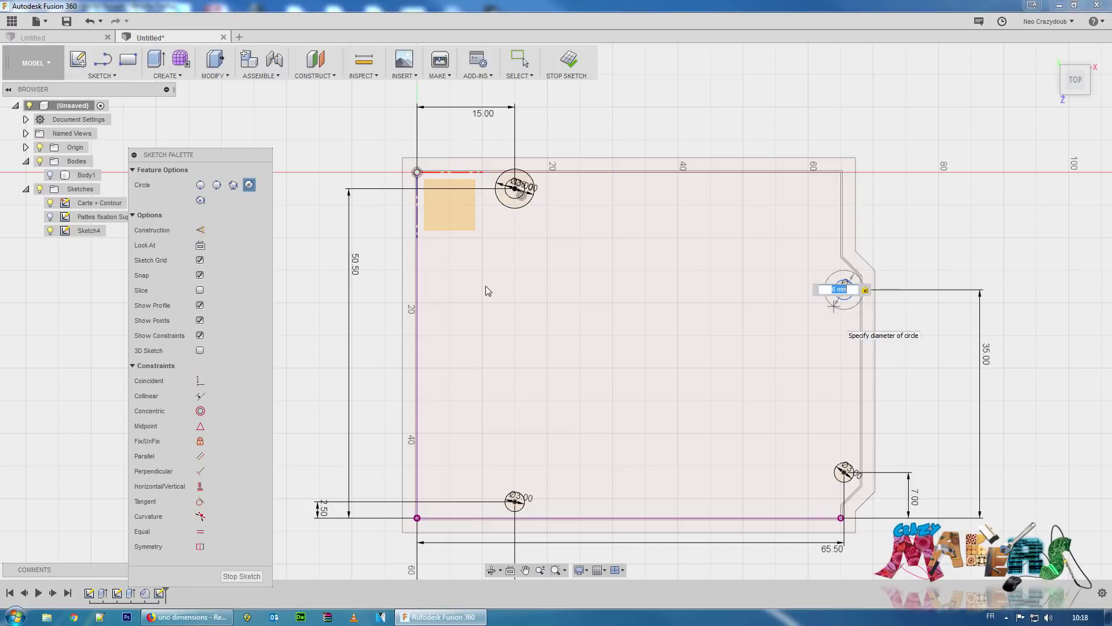
key("Return")
key("Escape")
Sketch a 6 mm circle concentric with the lower-right 3 mm hole
key("c")
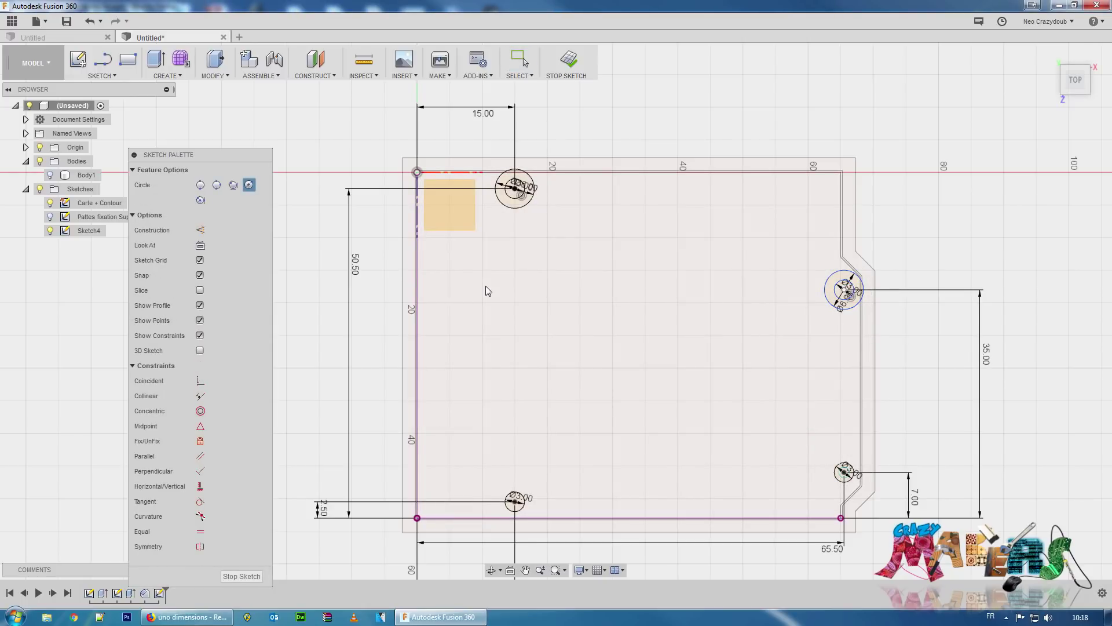
left_click(844, 473)
type("6")
key("Return")
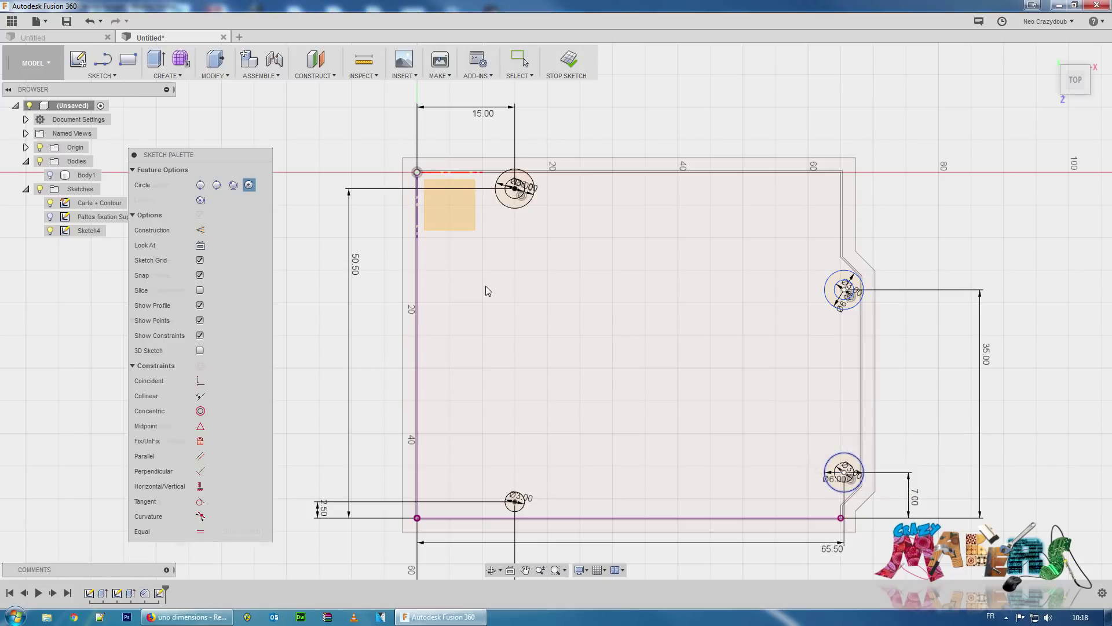
key("Escape")
Sketch a 6 mm circle concentric with the lower-left 3 mm hole
key("c")
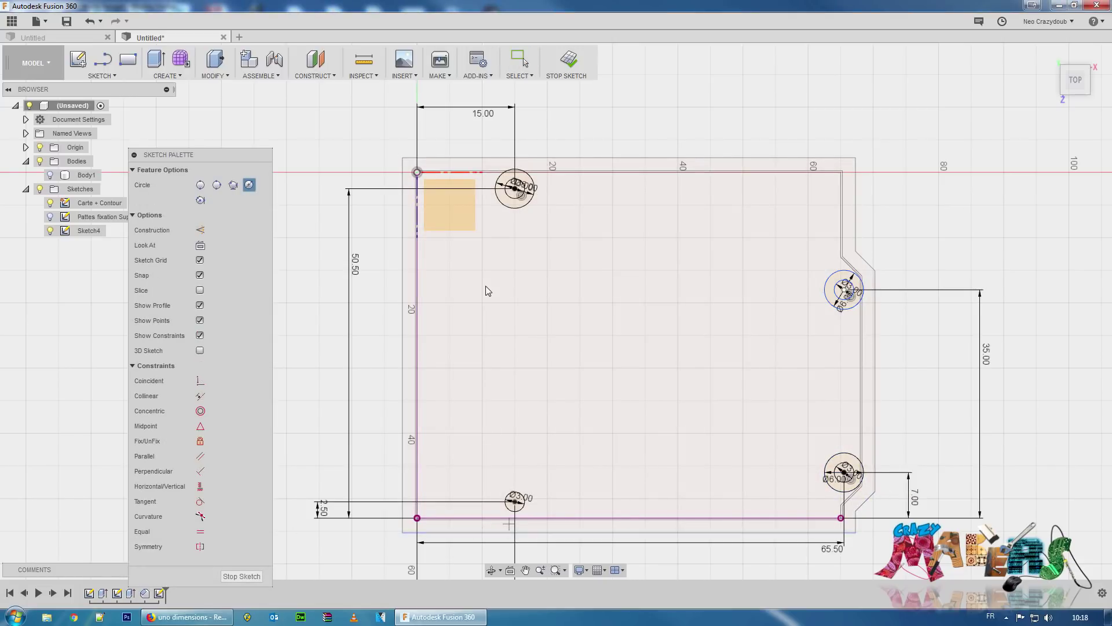
left_click(514, 501)
type("6")
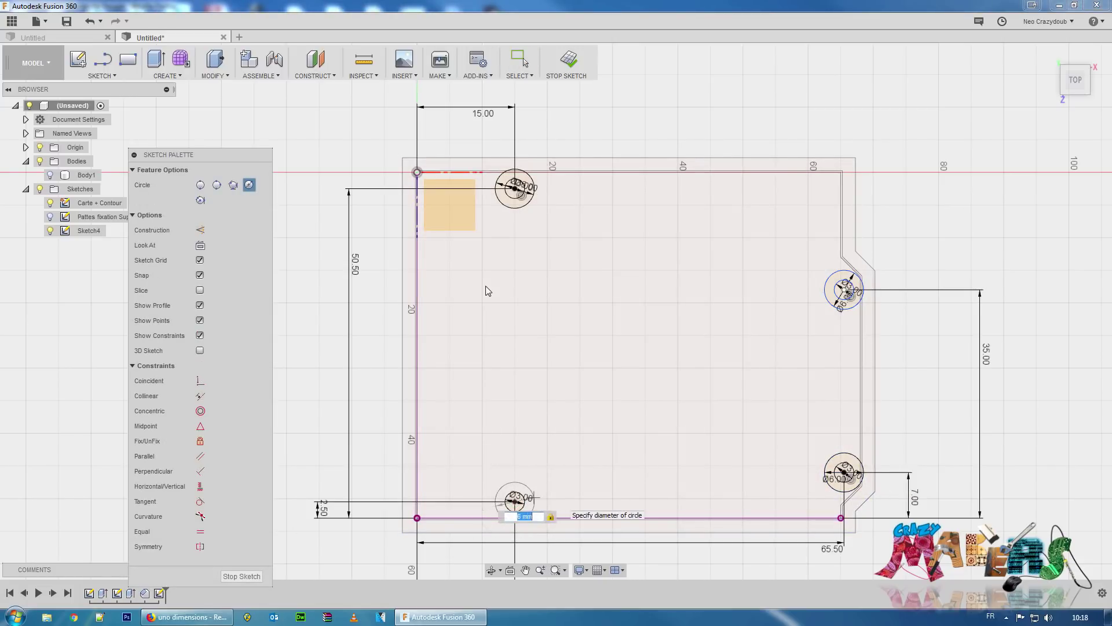
key("Return")
key("Escape")
Sketch a horizontal construction line from the centre of the upper-left hole to beyond its 6 mm circle
scroll(486, 291, "up", 4)
scroll(486, 291, "down", 3)
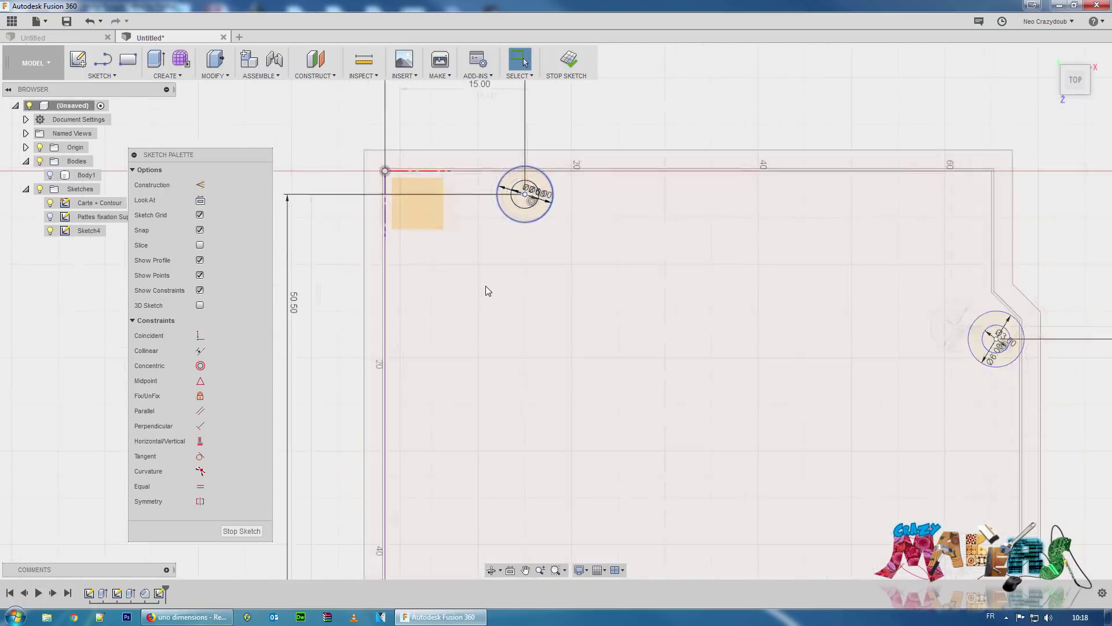
scroll(486, 291, "up", 3)
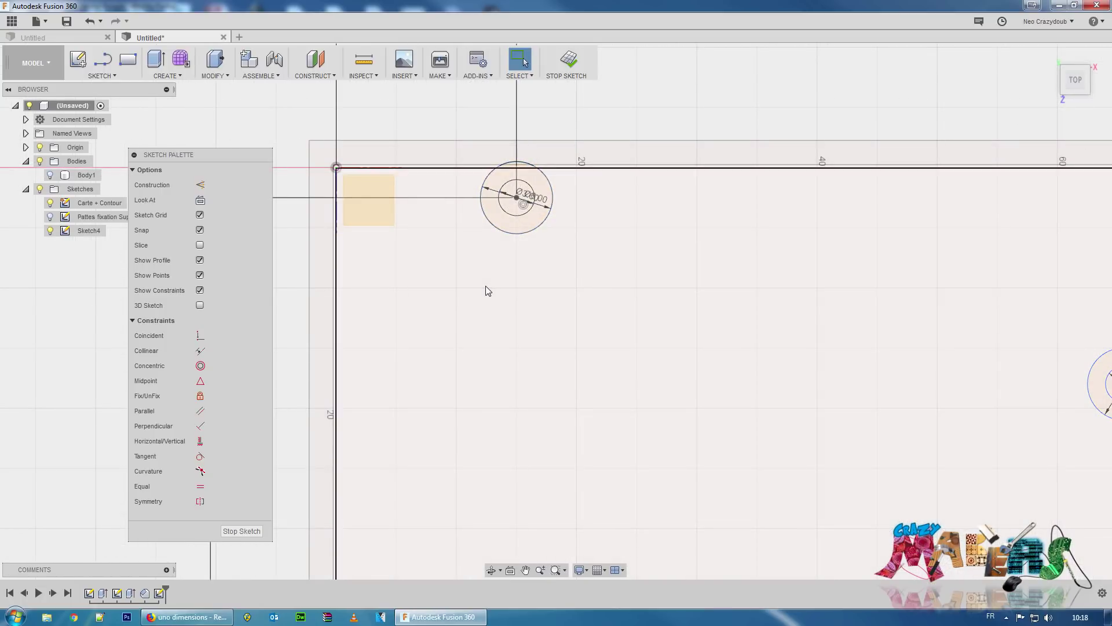
key("l")
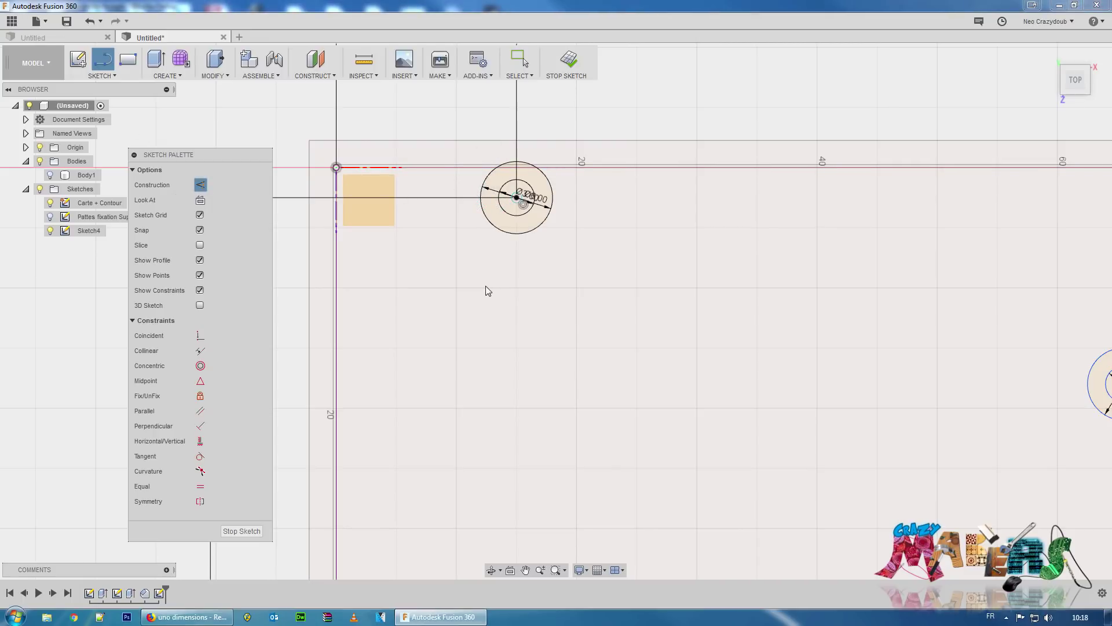
left_click(516, 197)
left_click(609, 197)
key("Escape")
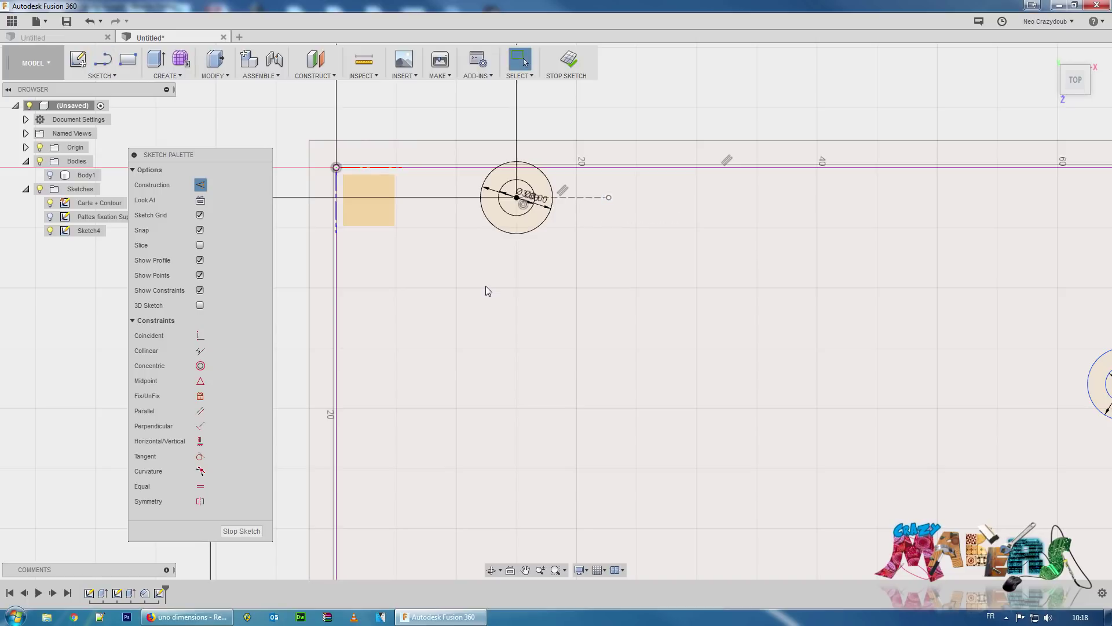
Sketch a three-sided construction outline from one side of the upper-left 6 mm circle, over its top, to the opposite side
key("l")
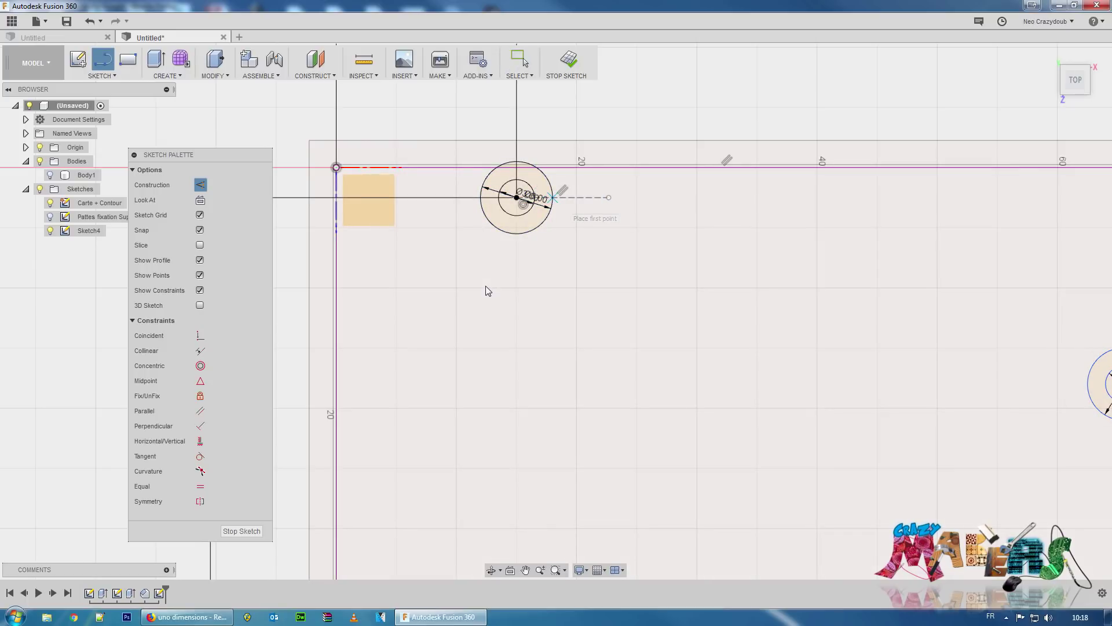
left_click(554, 197)
left_click(553, 151)
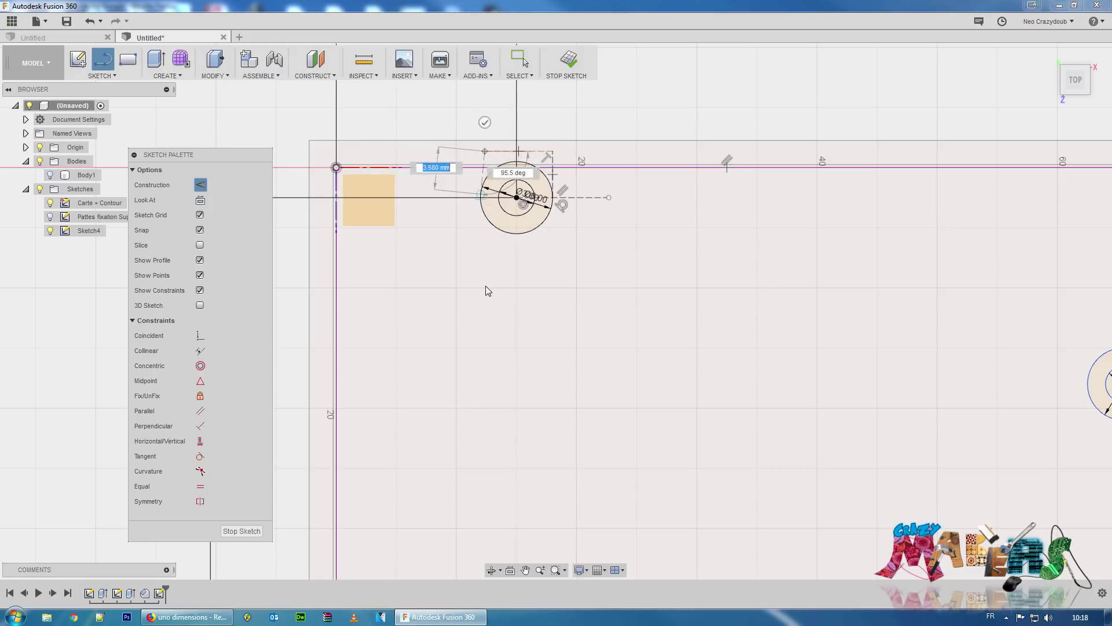
key("Escape")
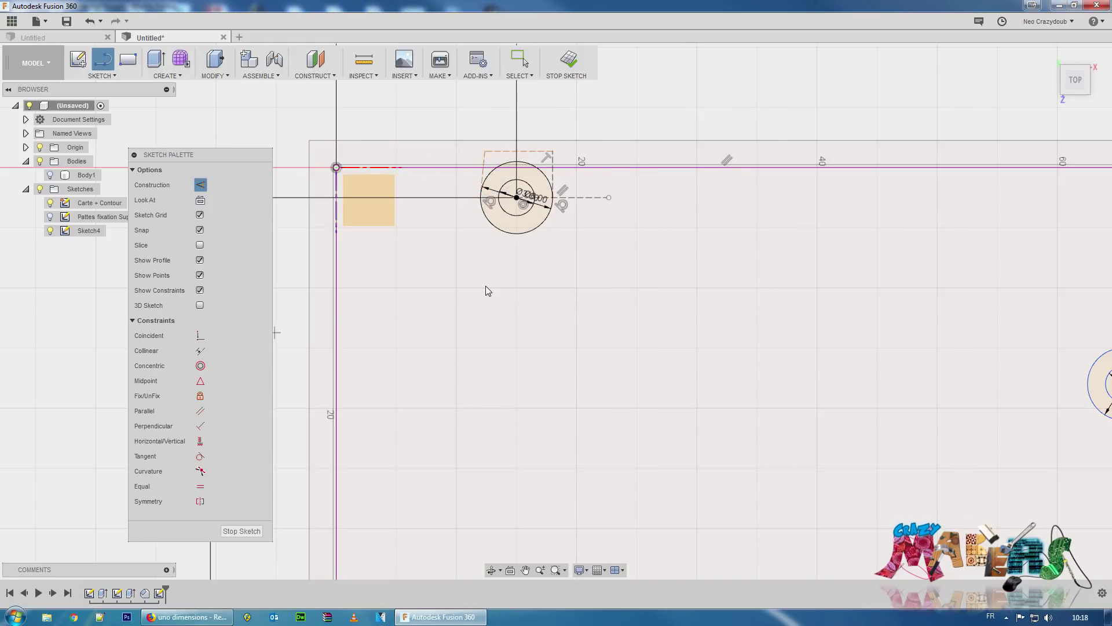
key("Escape")
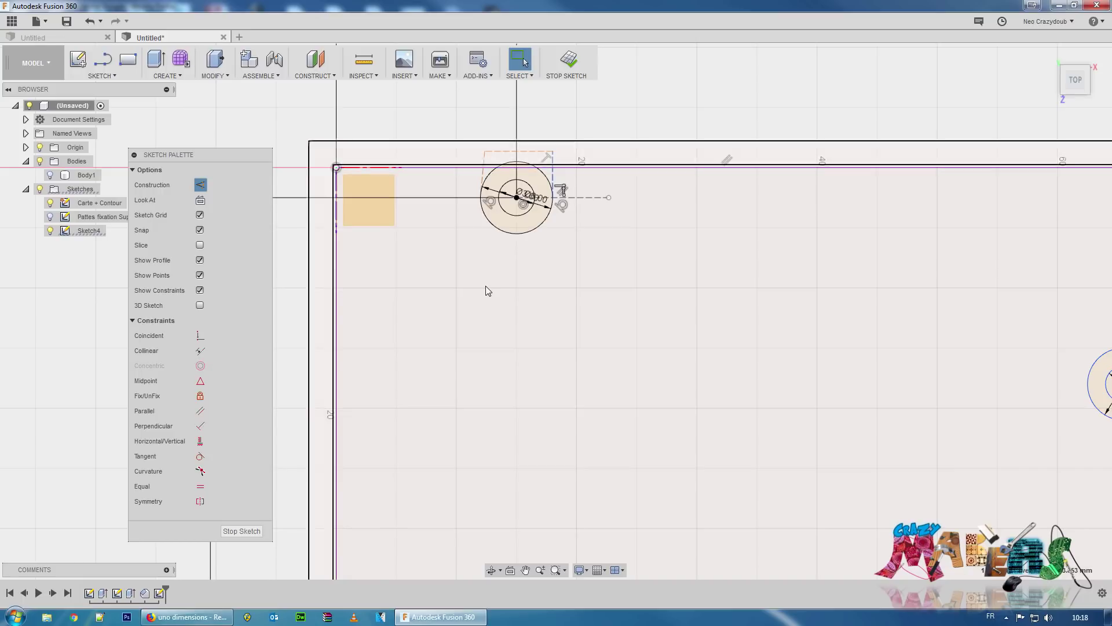
Convert the upper-left tab's three outline lines to normal geometry and make its slanted side perpendicular to the top line
key("Escape")
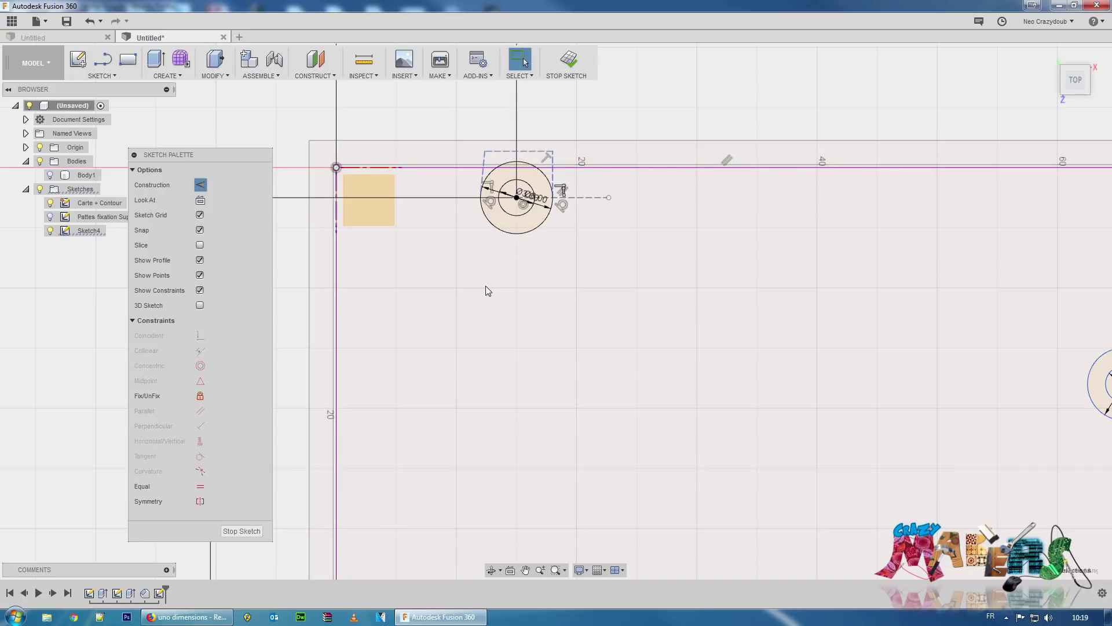
key("x")
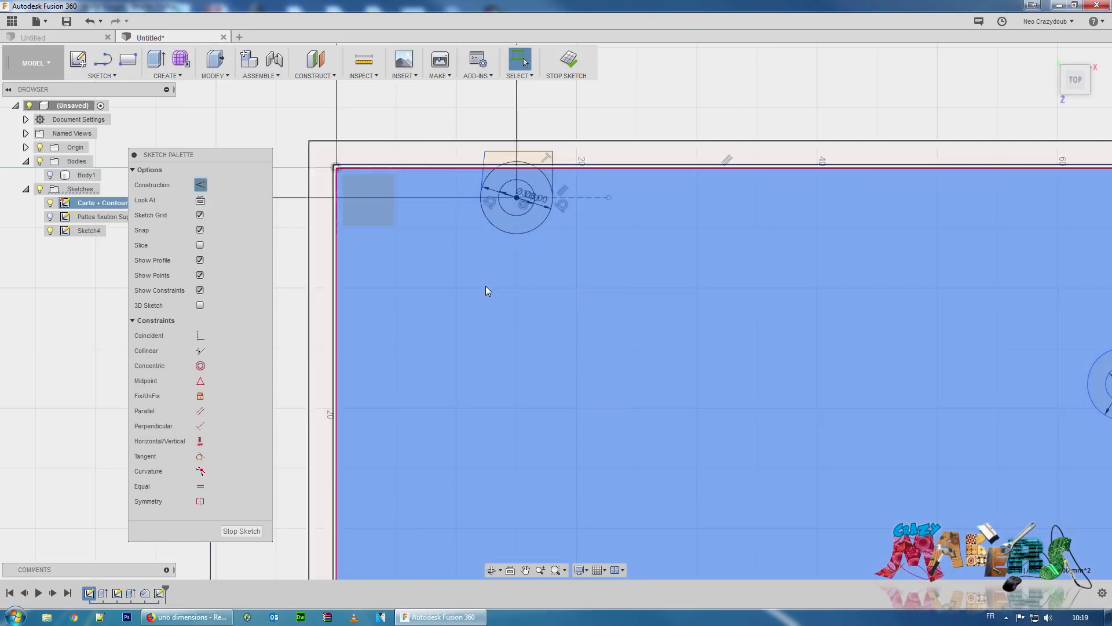
key("x")
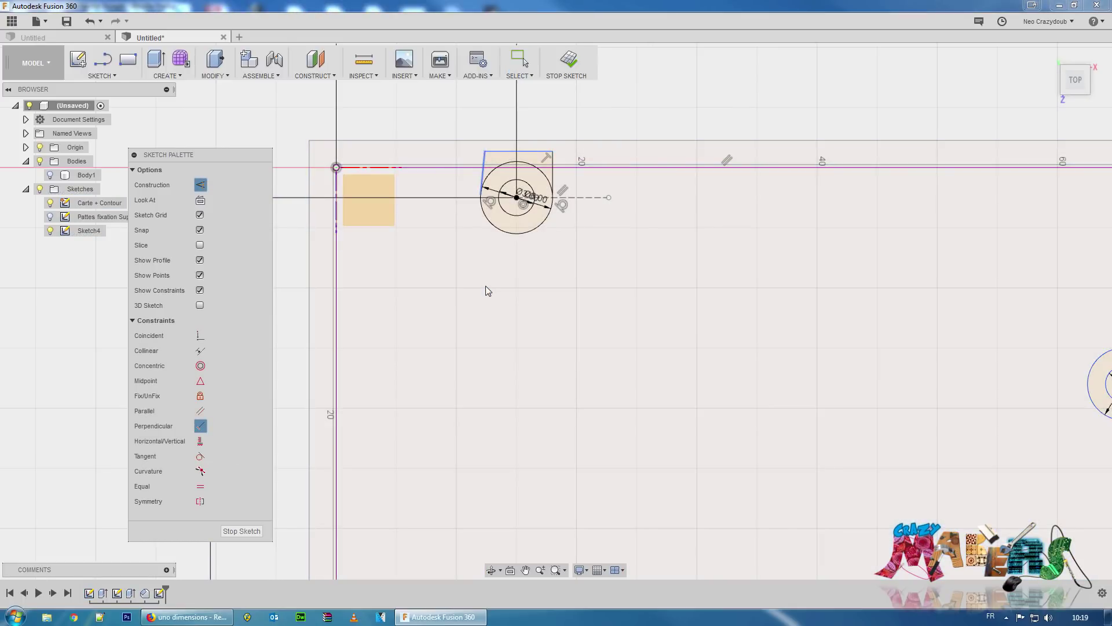
key("x")
key("F6")
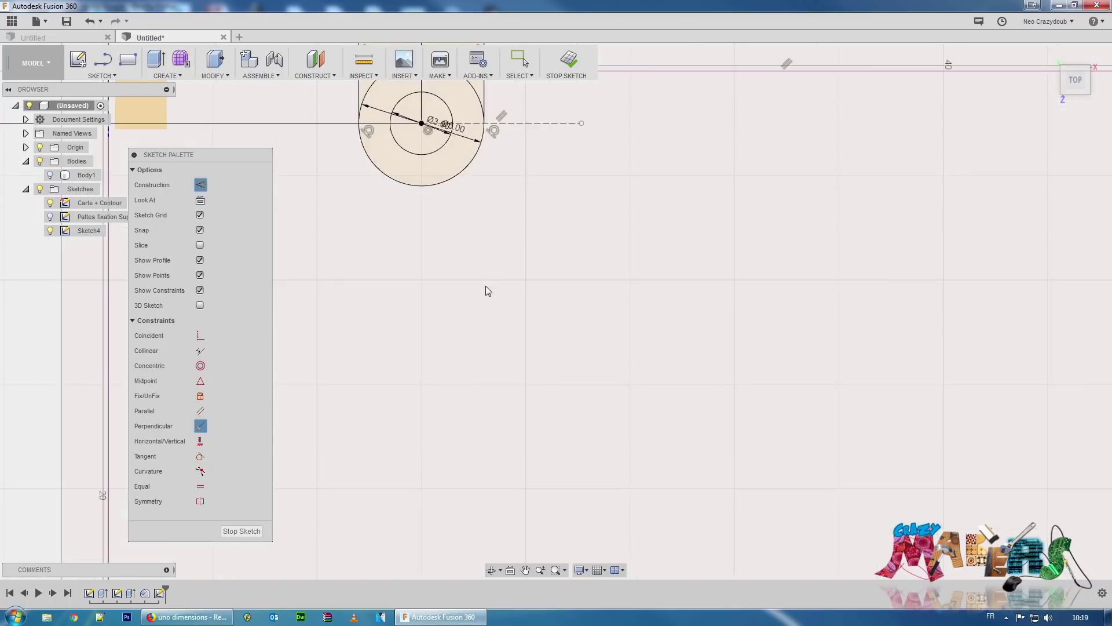
Sketch a three-sided outline from the top of the 6 mm circle near the upper notch, across the board's edge, to the circle's bottom
scroll(742, 289, "up", 8)
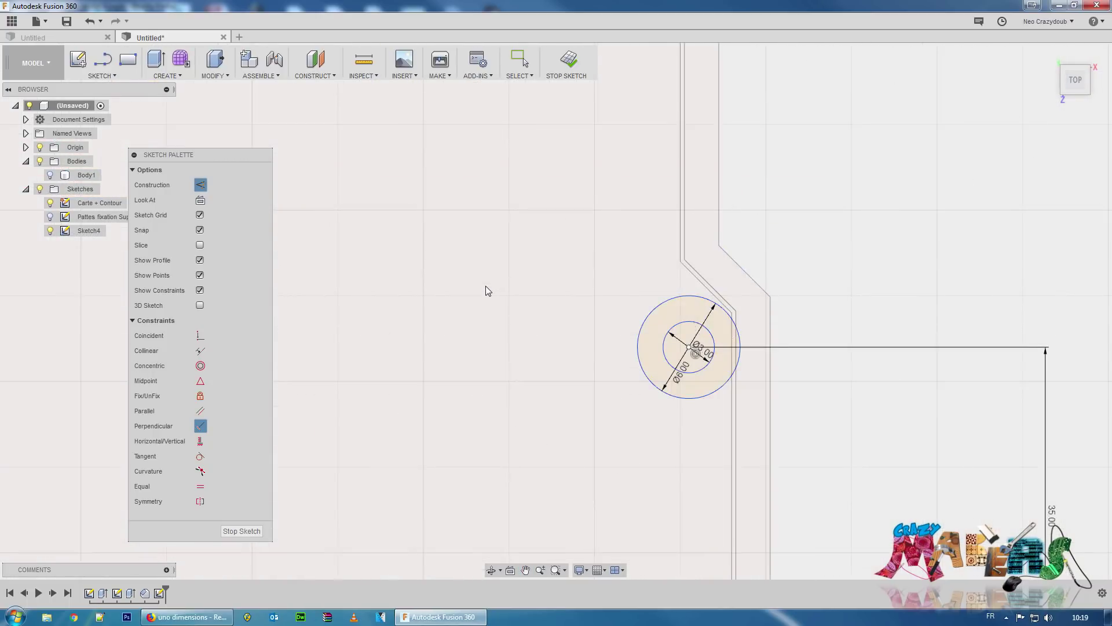
key("l")
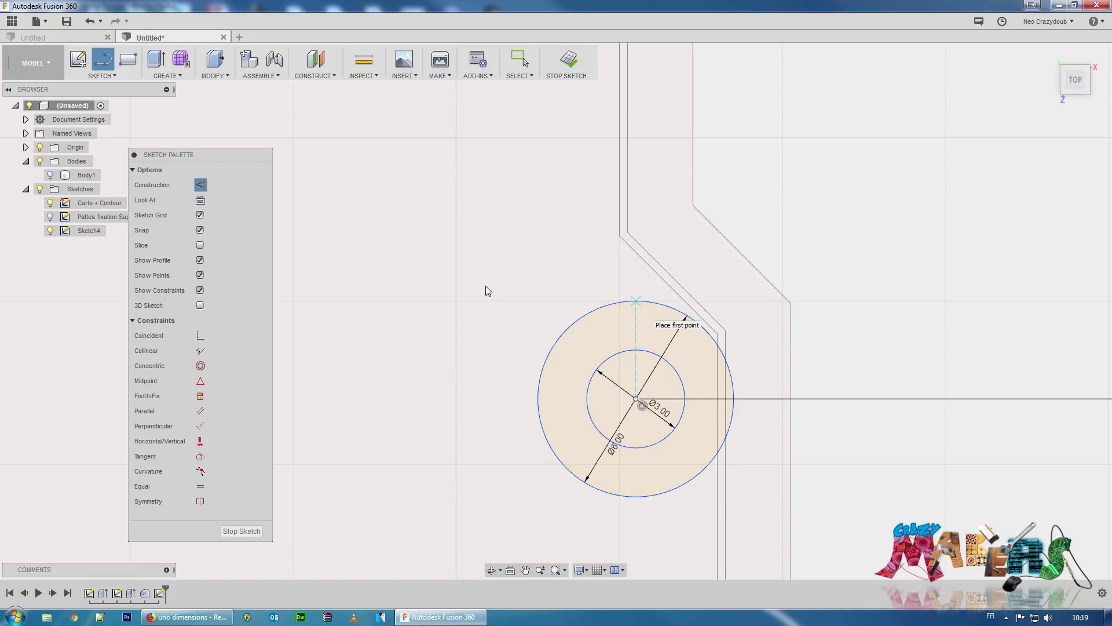
left_click(636, 301)
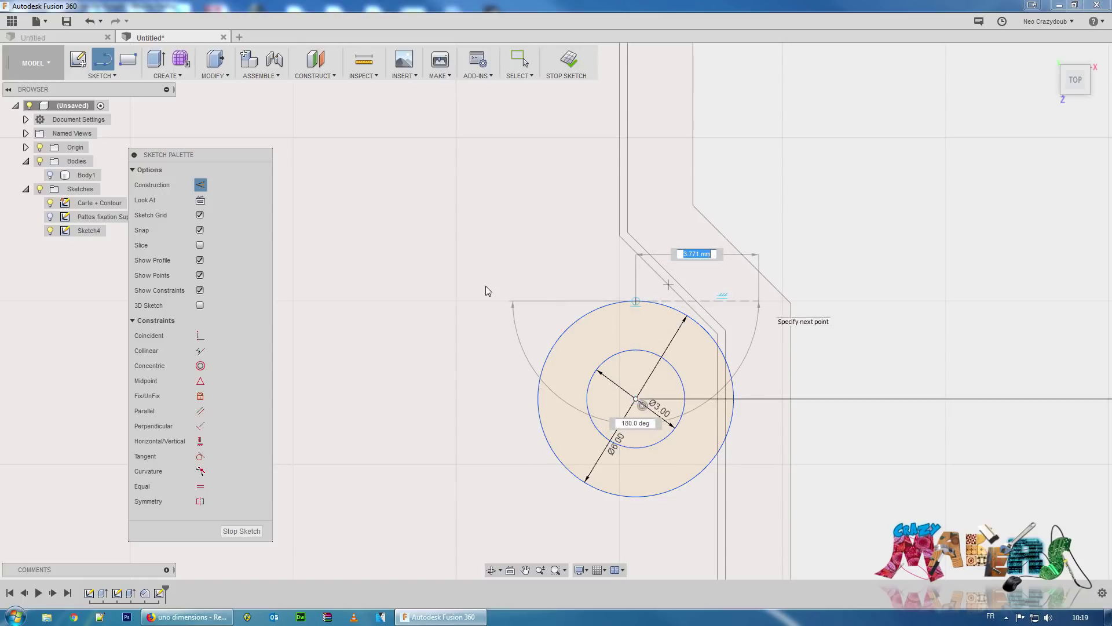
left_click(752, 300)
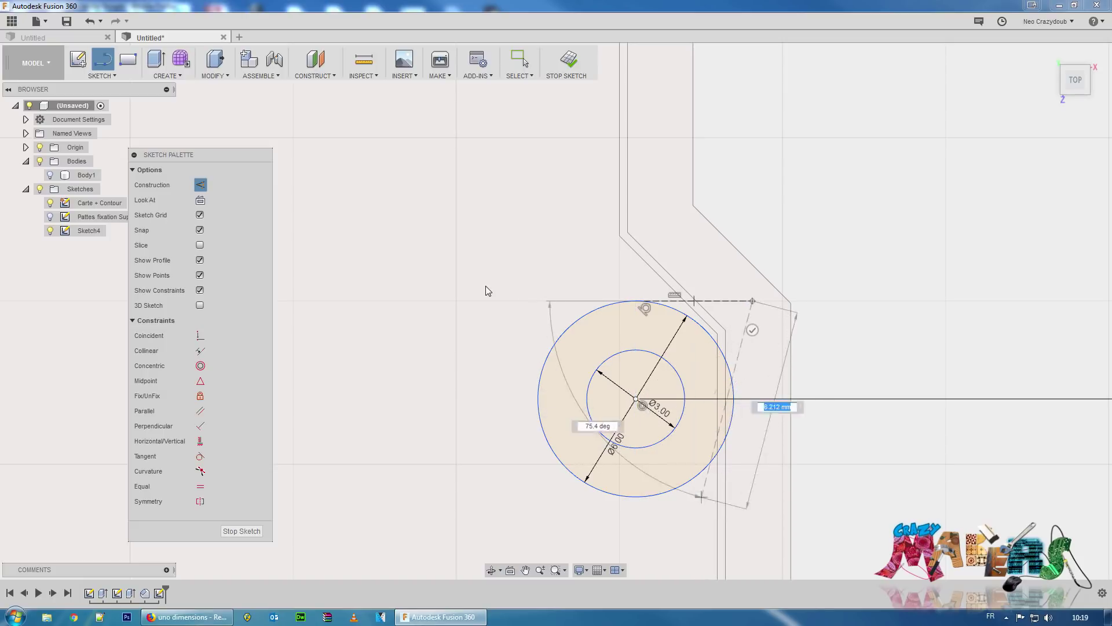
left_click(753, 495)
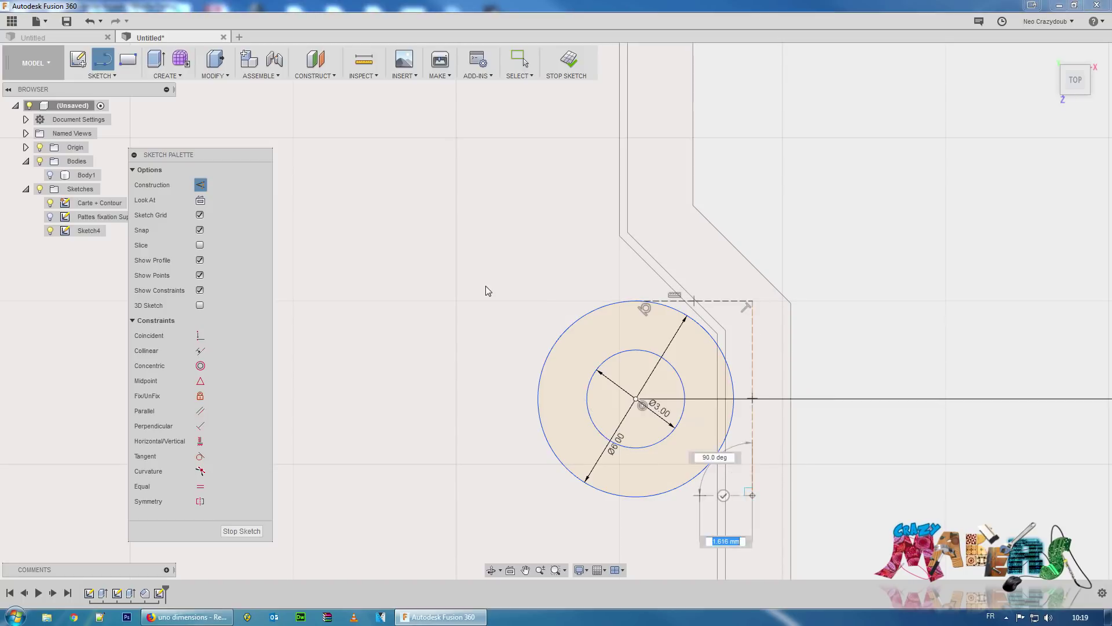
left_click(636, 497)
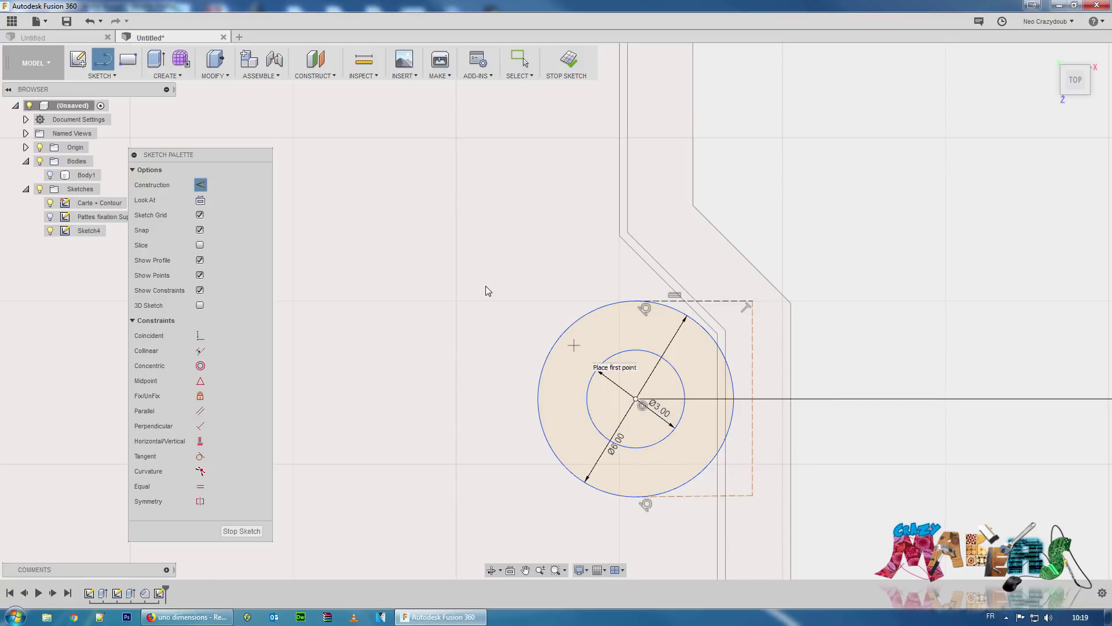
Convert the three construction lines of the tab near the upper notch to normal geometry
left_click(200, 185)
key("Escape")
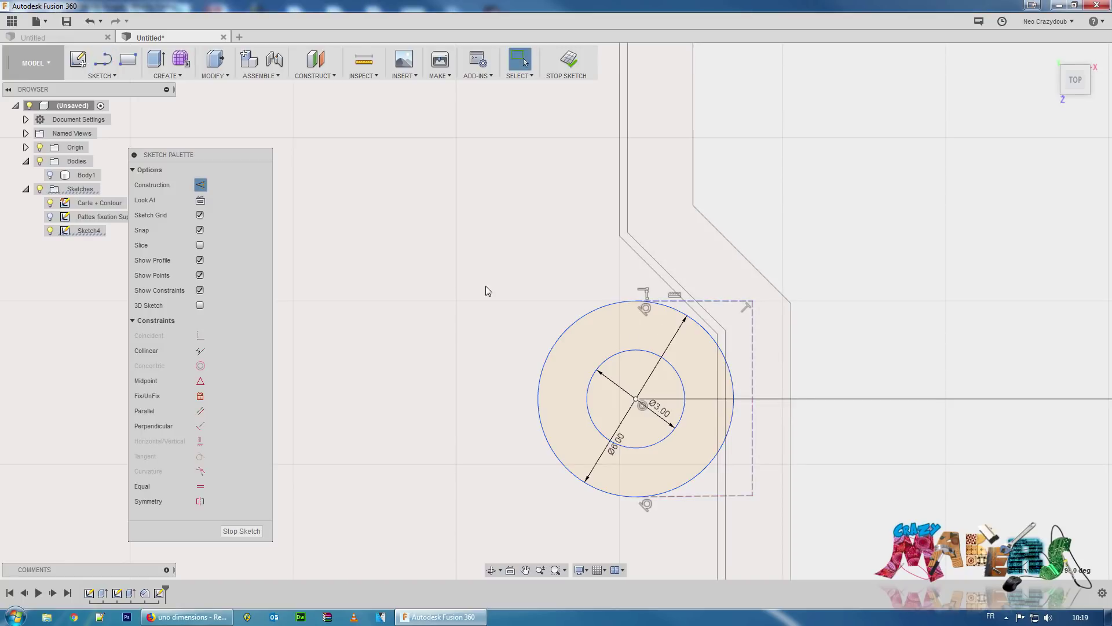
key("x")
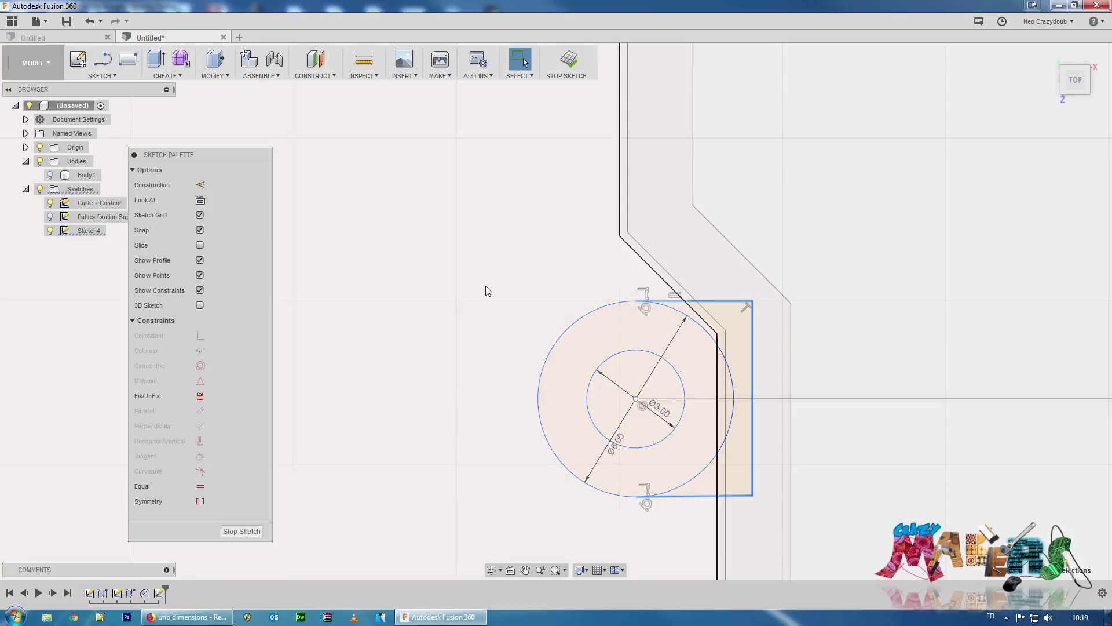
left_click(488, 291)
key("Escape")
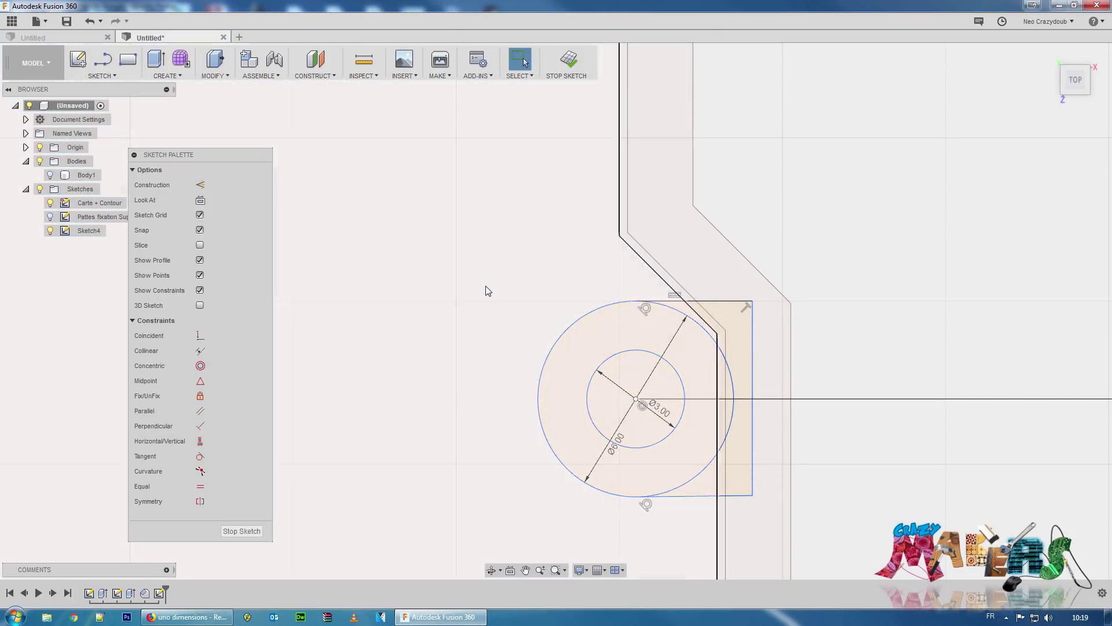
Make the bottom line of the tab near the upper notch perpendicular to its vertical line
left_click(200, 426)
left_click(738, 496)
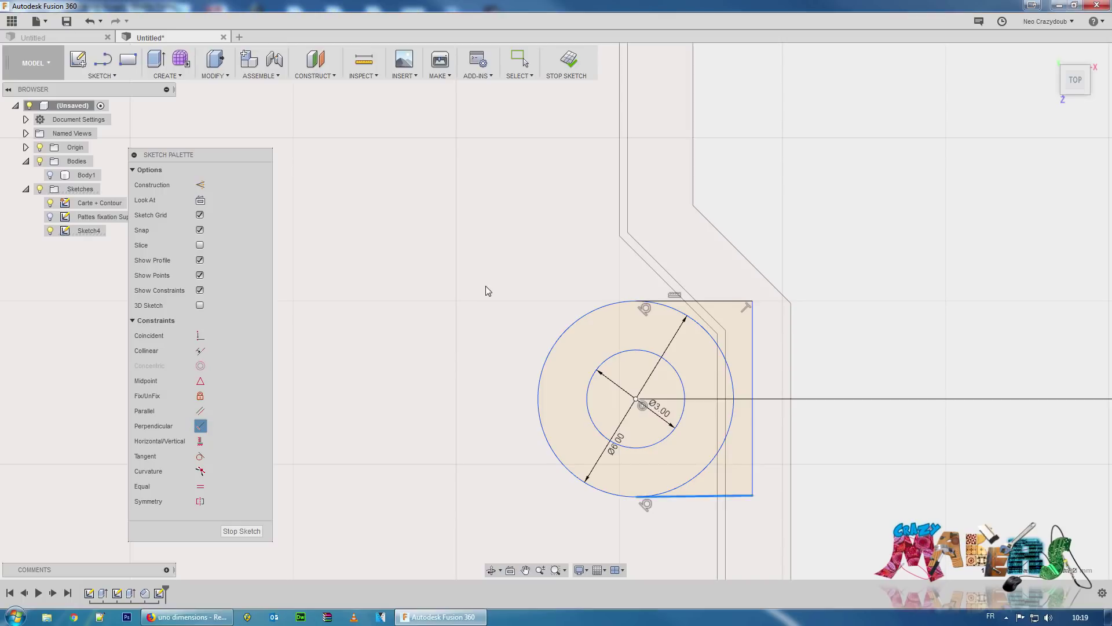
left_click(753, 467)
Show the Pattes fixation Support sketch and compare its tab positions with the board's four mounting holes
scroll(811, 458, "up", 3)
scroll(805, 481, "down", 6)
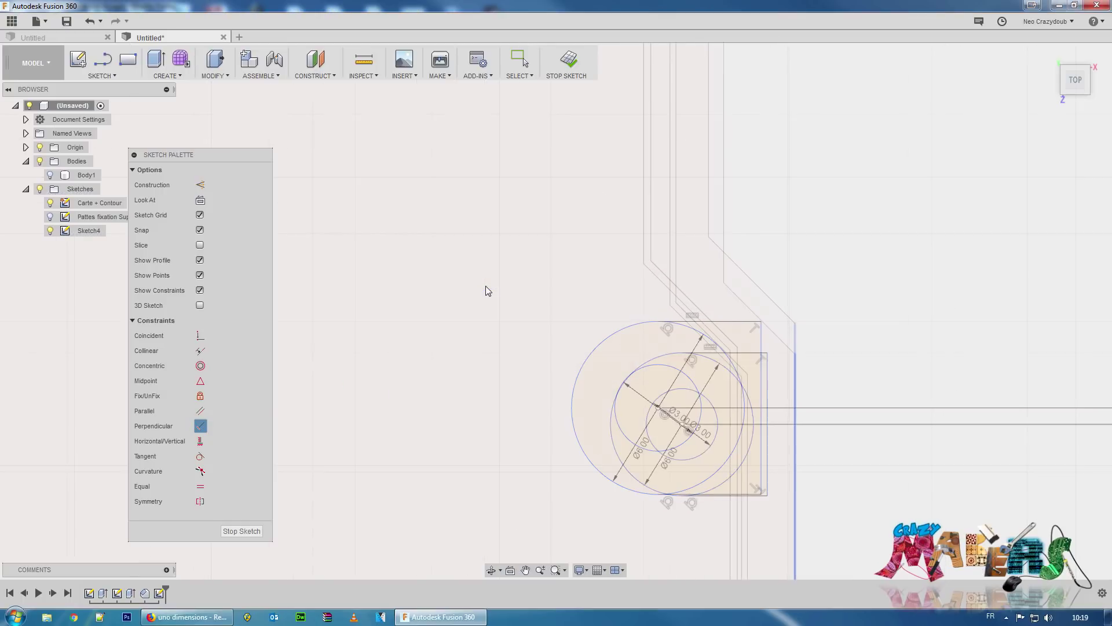
scroll(817, 492, "up", 3)
scroll(834, 371, "down", 8)
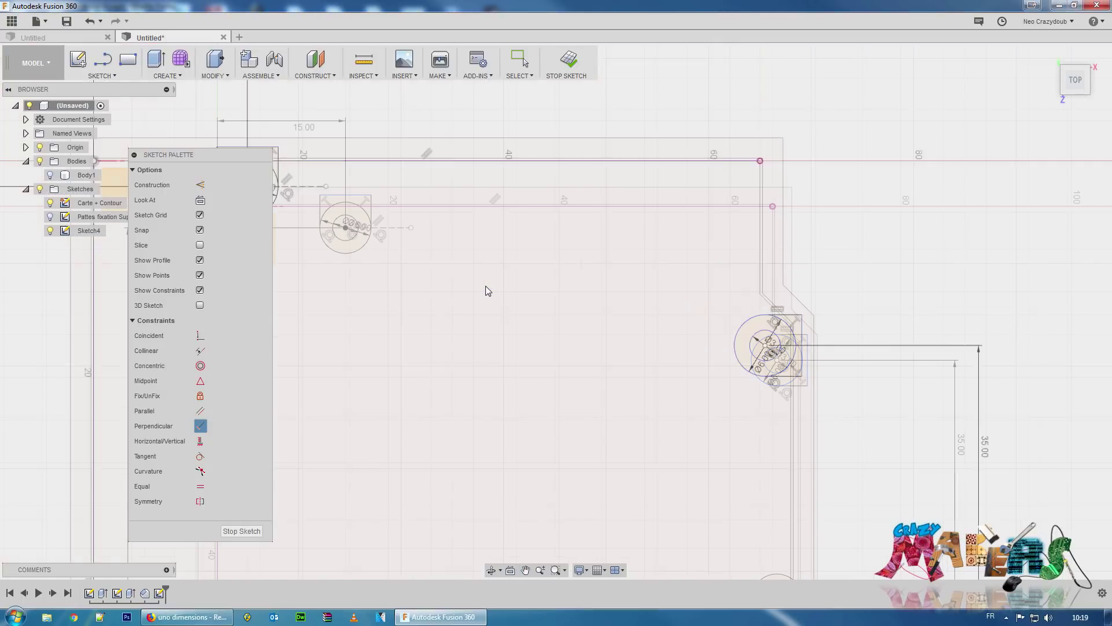
middle_click_drag(834, 400, 831, 316)
scroll(811, 487, "up", 3)
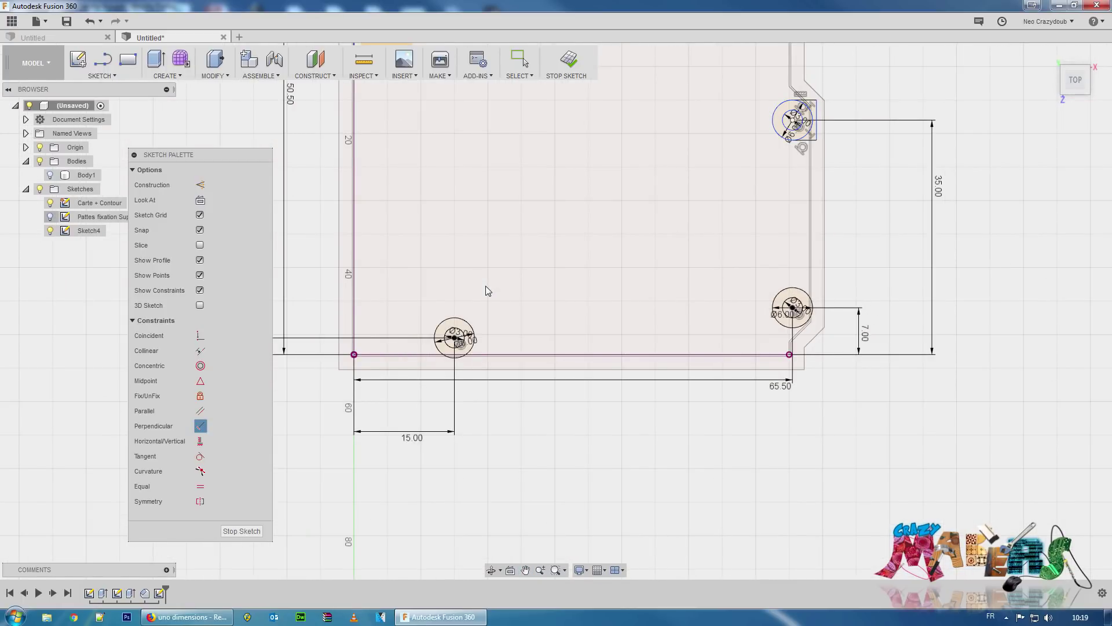
left_click(50, 217)
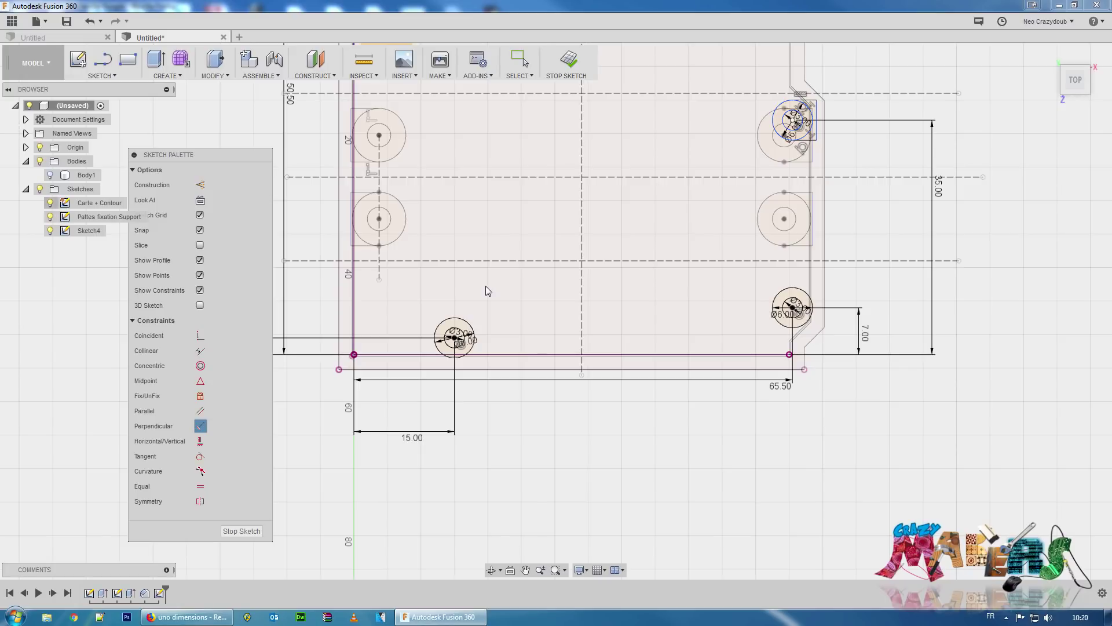
middle_click_drag(489, 291, 484, 380)
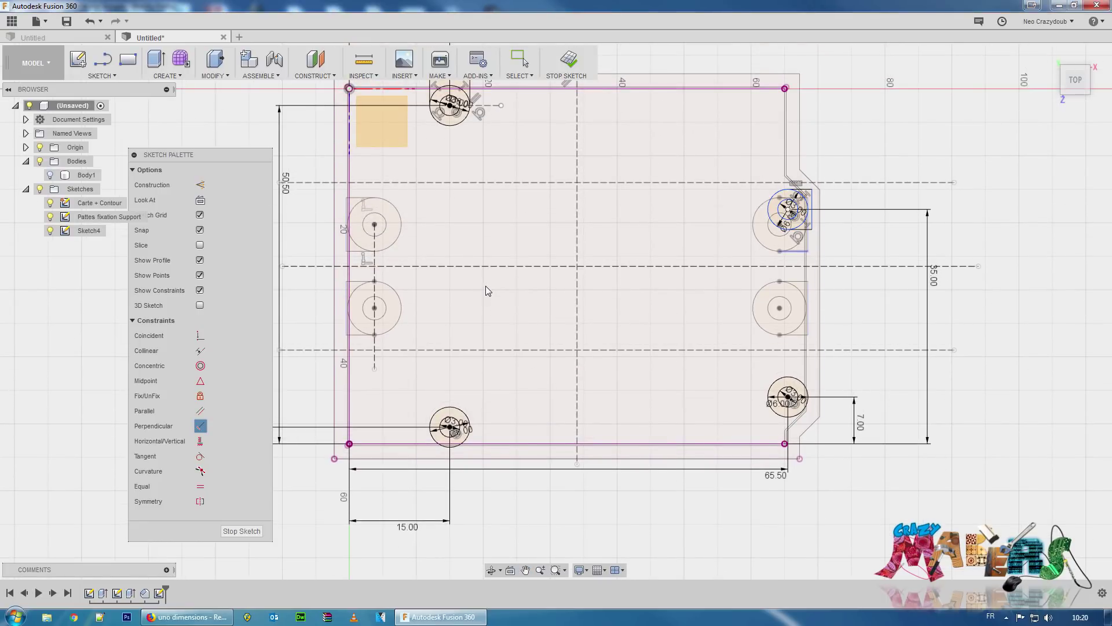
scroll(488, 291, "down", 1)
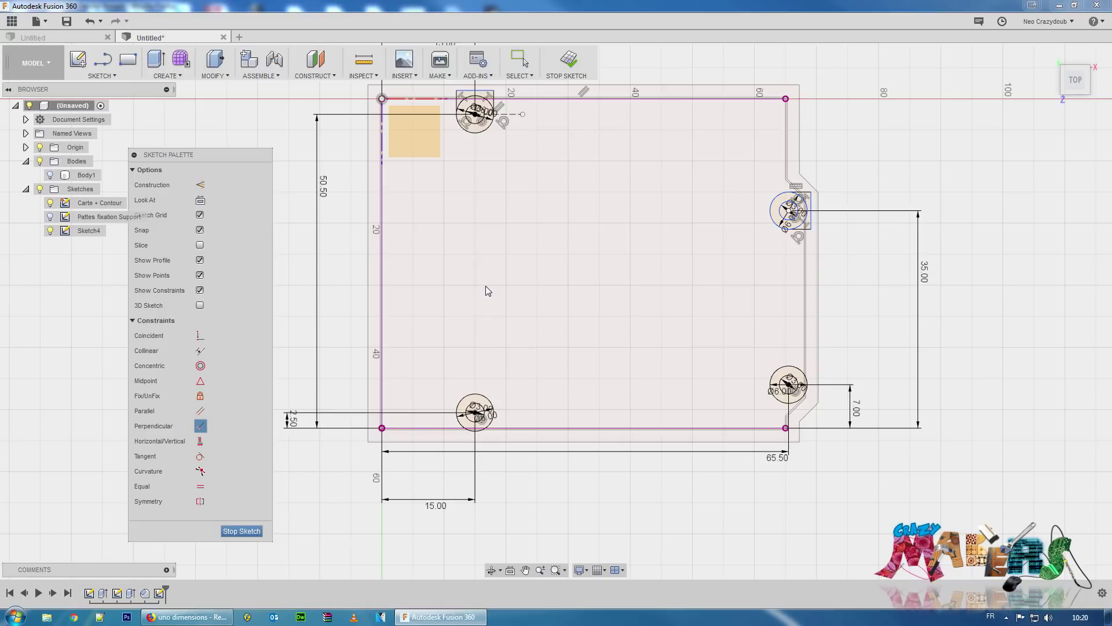
Finish the mounting-hole sketch and reopen it for editing
left_click(242, 531)
scroll(819, 327, "up", 2)
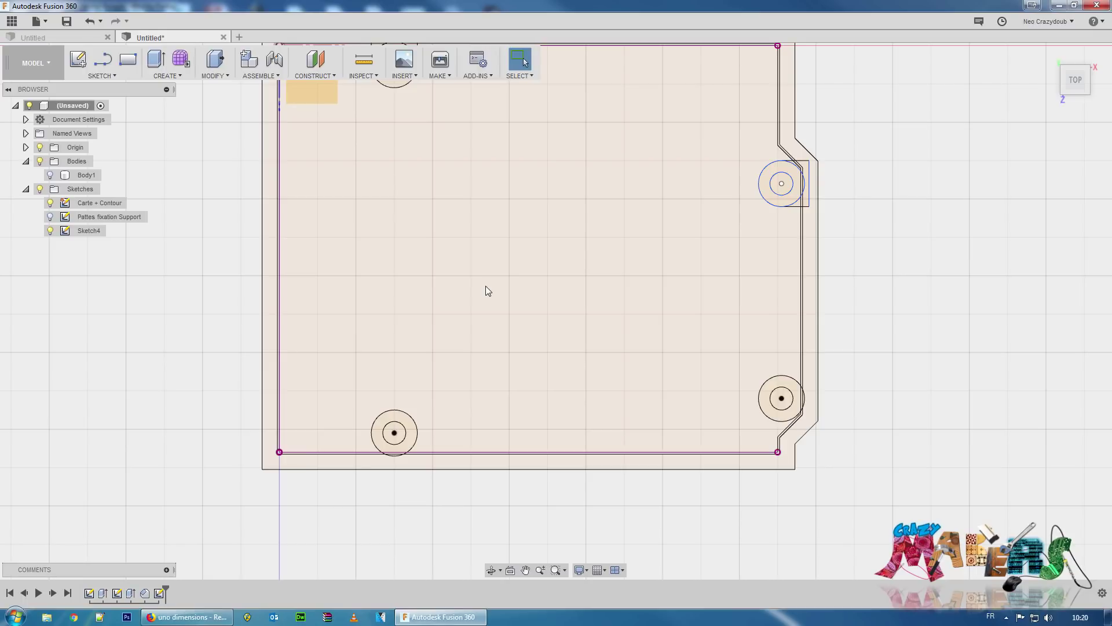
right_click(158, 593)
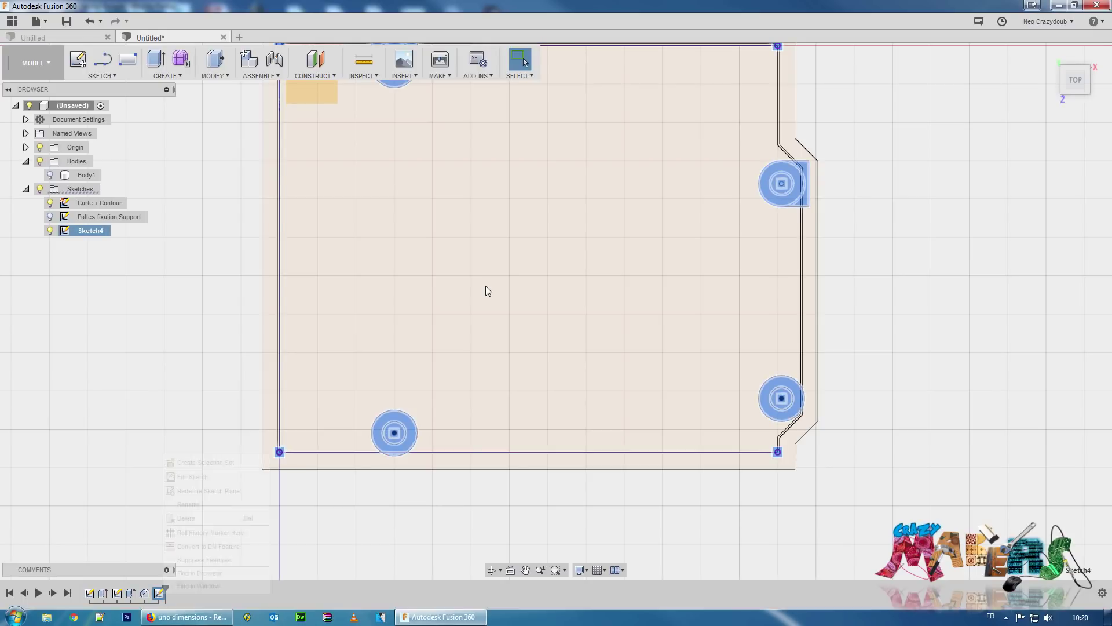
left_click(192, 477)
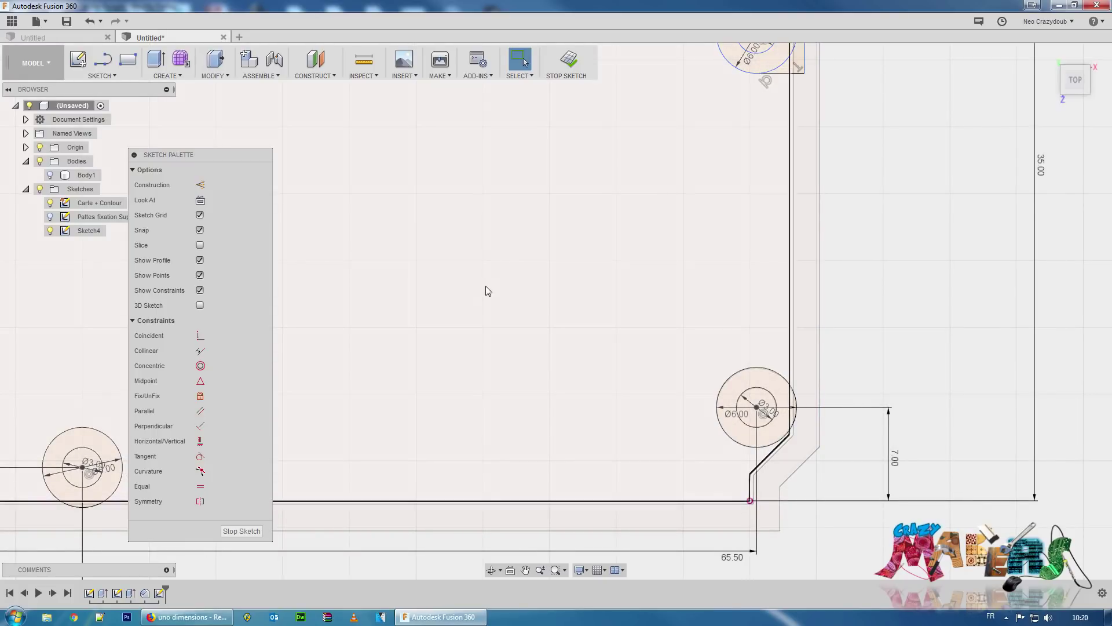
Draw a three-line tab outline from the 6 mm circle near the lower notch, with its bottom line perpendicular to the vertical line
key("p")
left_click(756, 366)
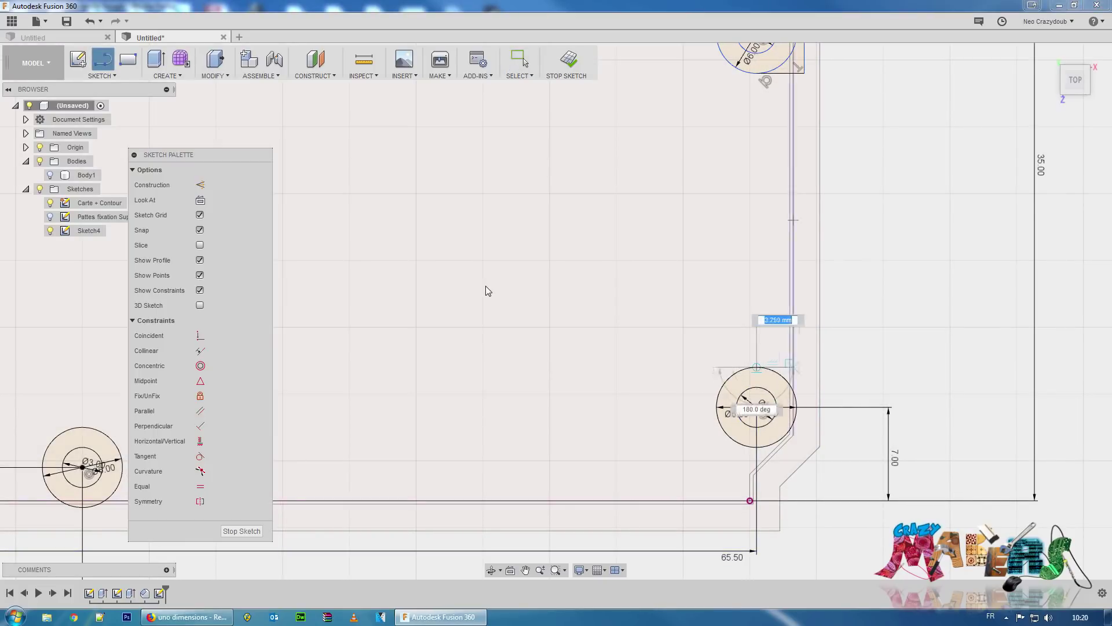
left_click(809, 367)
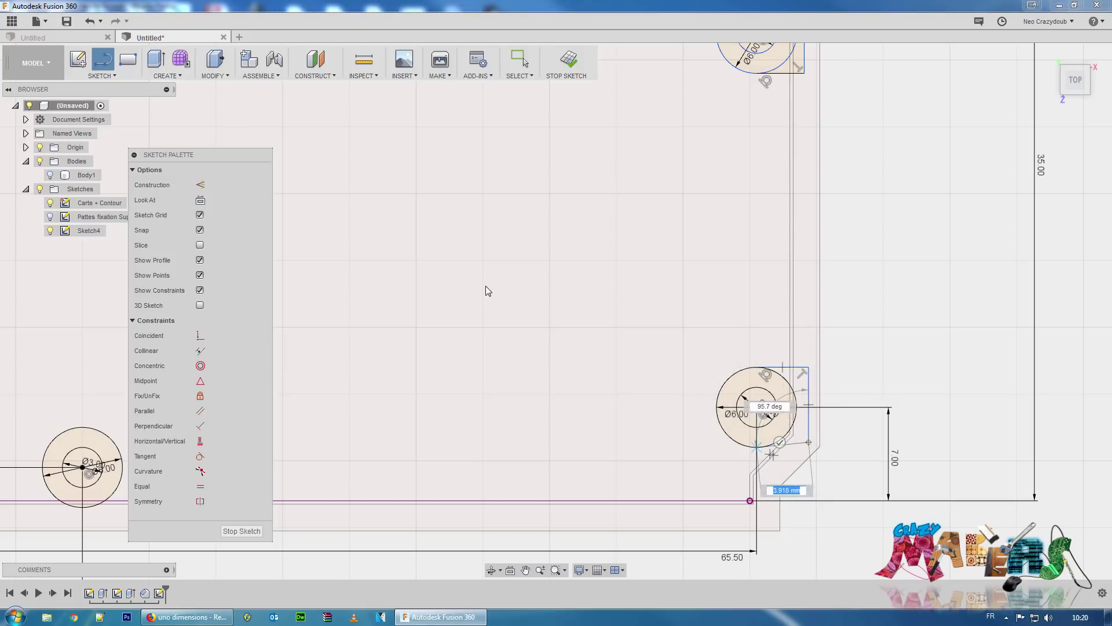
key("Escape")
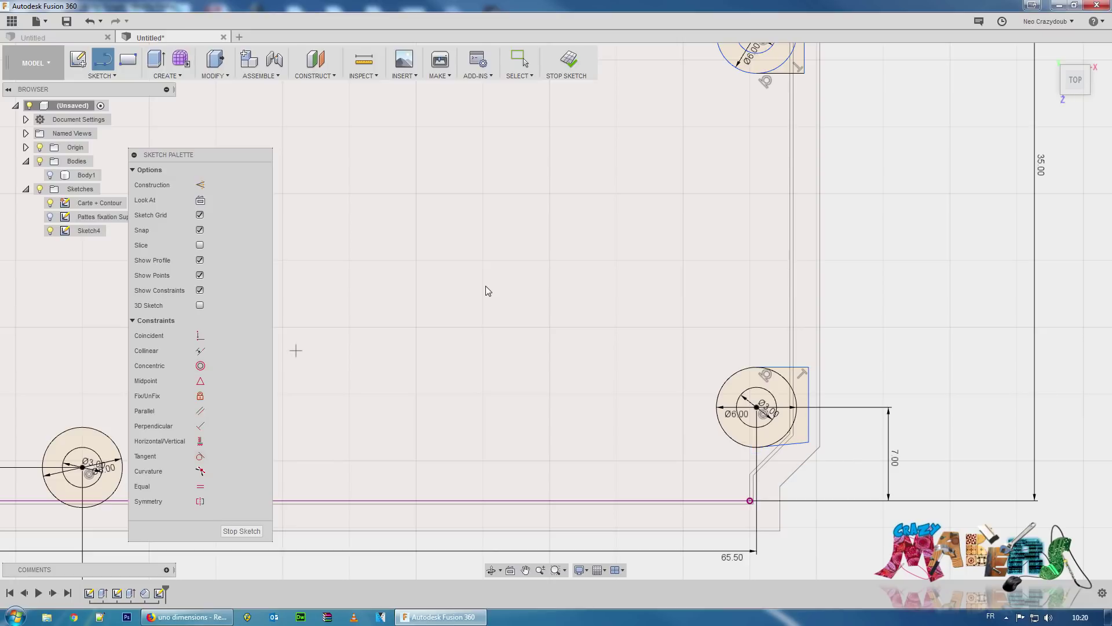
key("Escape")
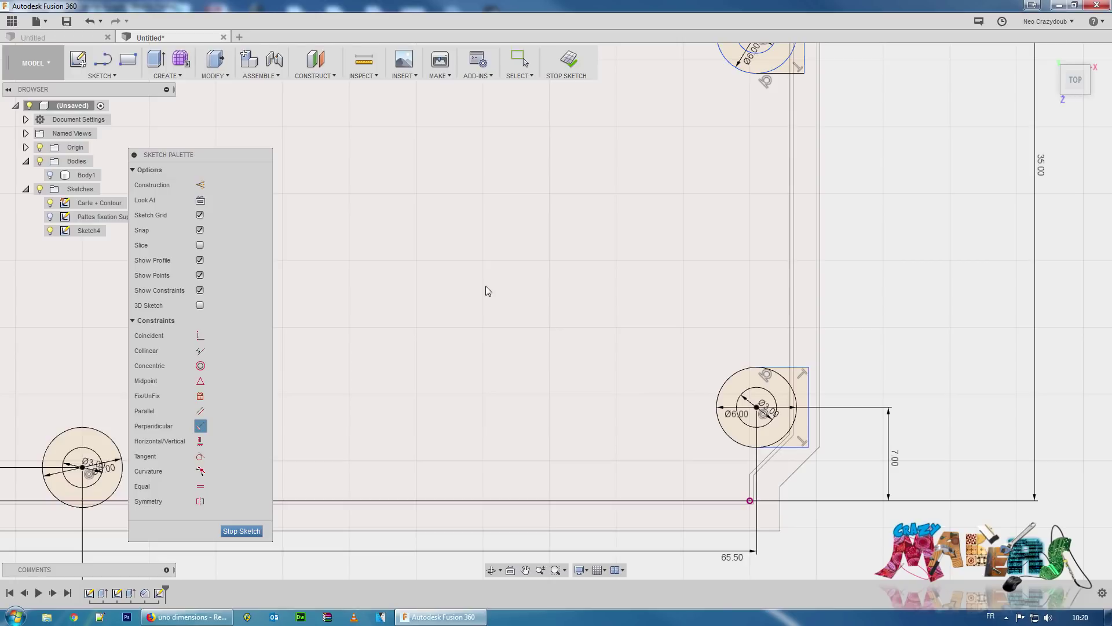
Draw a three-line tab outline below the lower-left hole, with sides tangent to the 6 mm circle and perpendicular to the bottom line
middle_click_drag(488, 291, 921, 228)
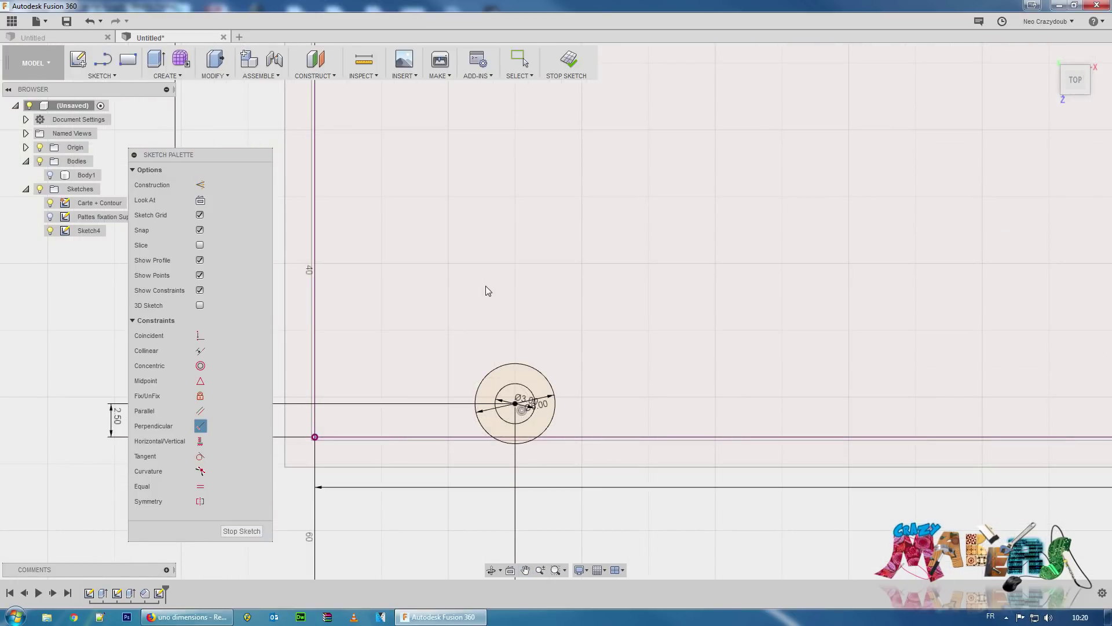
key("l")
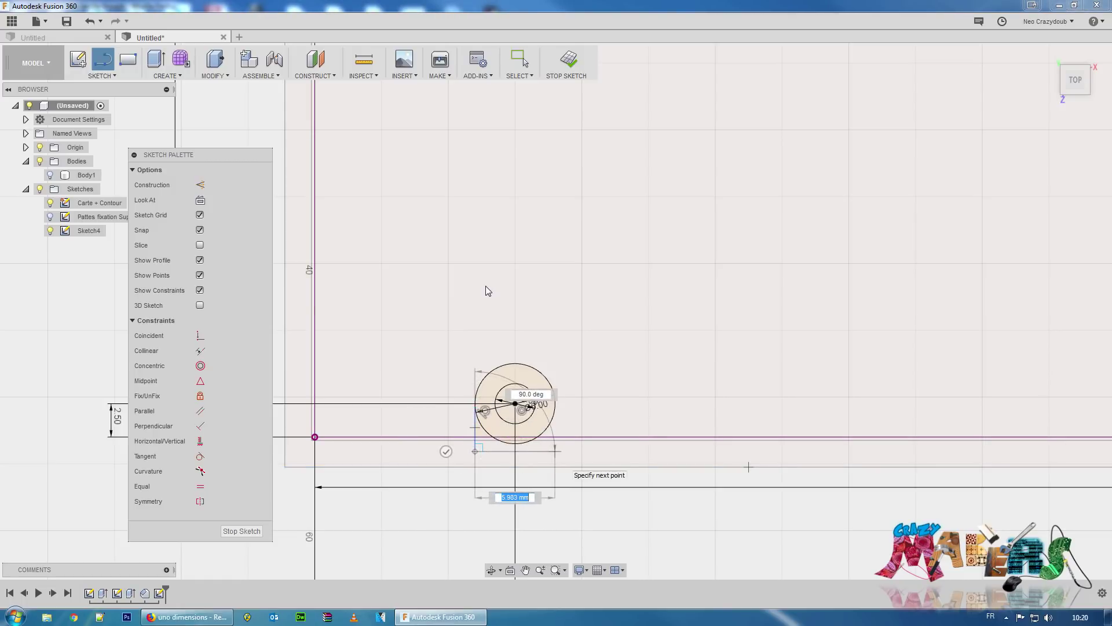
key("Escape")
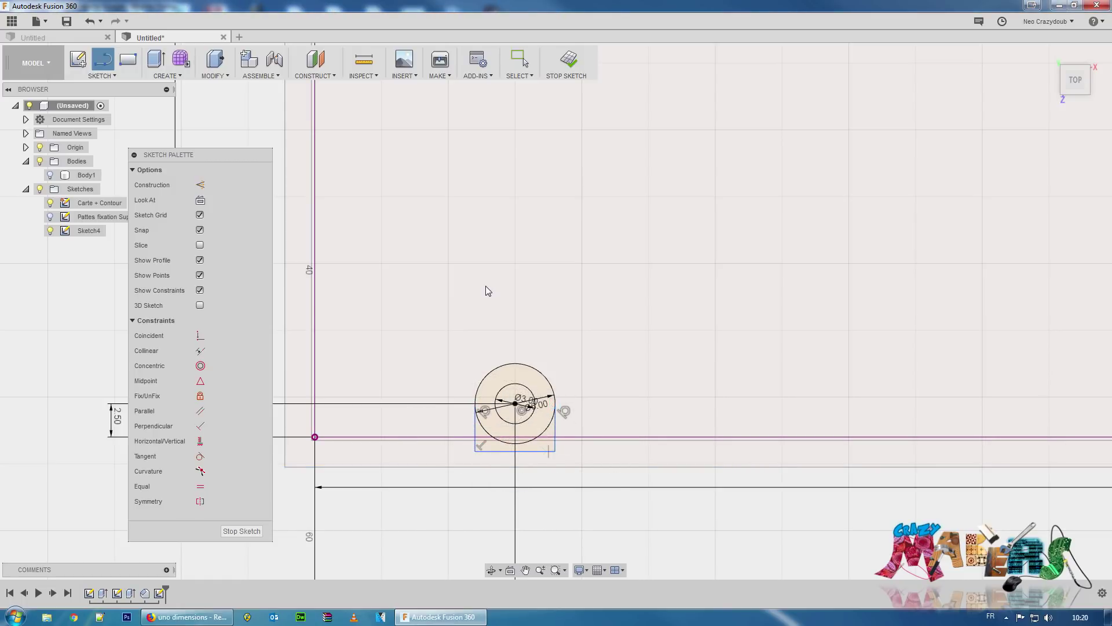
left_click(200, 425)
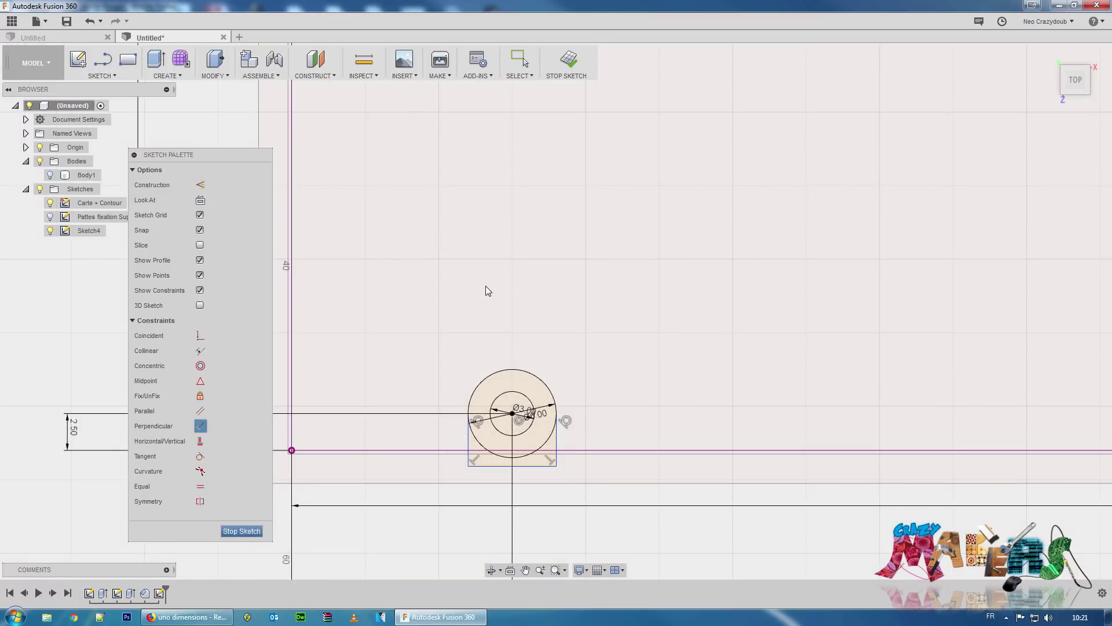
Finish the tab sketch and hide the Carte + Contour sketch and Body1 to isolate the tab profiles for an extrusion
left_click(242, 531)
mouse_move(556, 311)
middle_mouse_down("shift")
mouse_move(521, 273)
mouse_move(464, 289)
mouse_move(487, 291)
middle_mouse_up("shift")
scroll(487, 291, "down", 5)
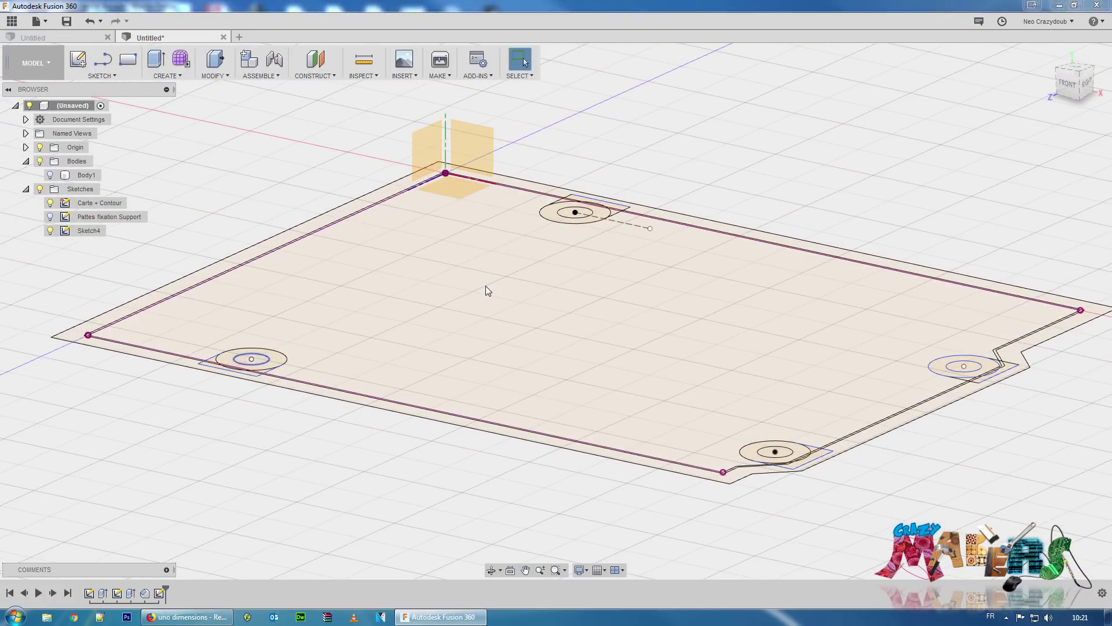
key("q")
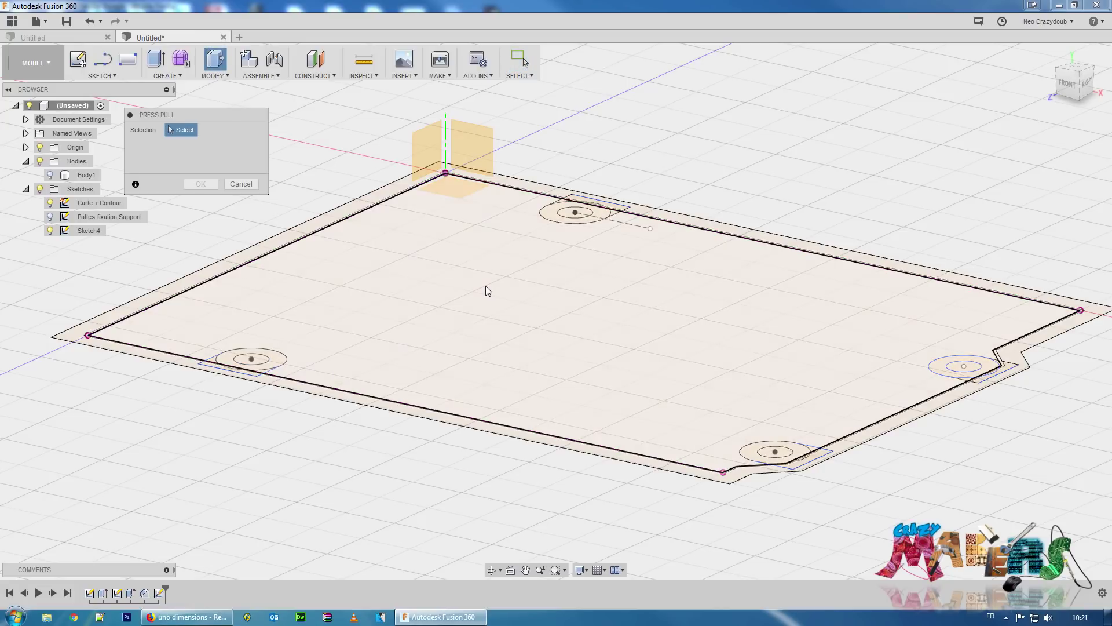
left_click(486, 291)
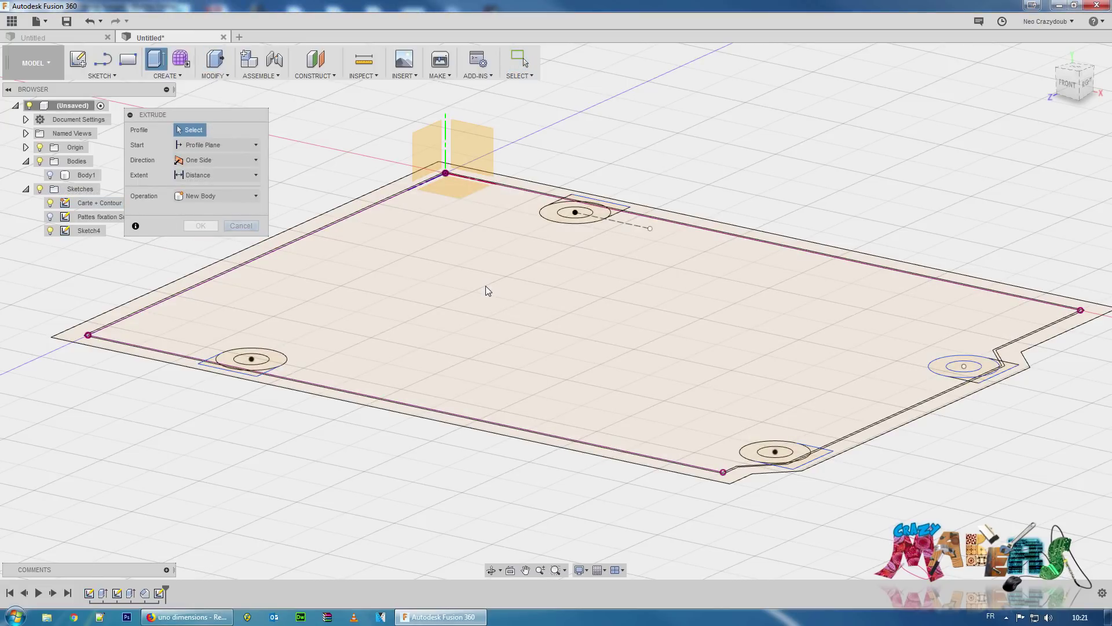
left_click(51, 203)
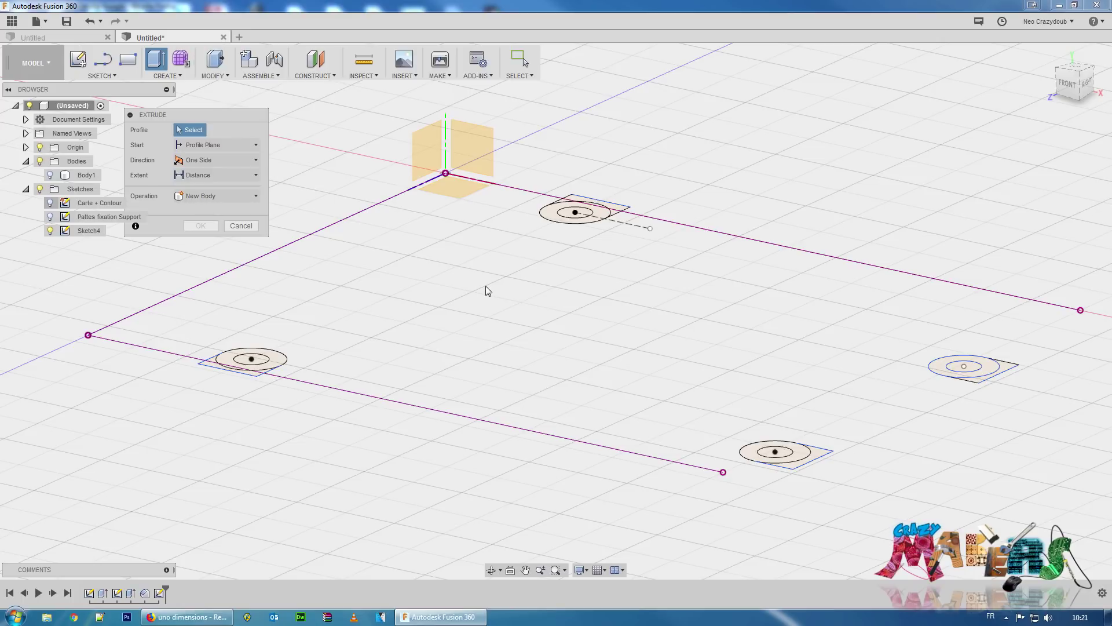
left_click(51, 175)
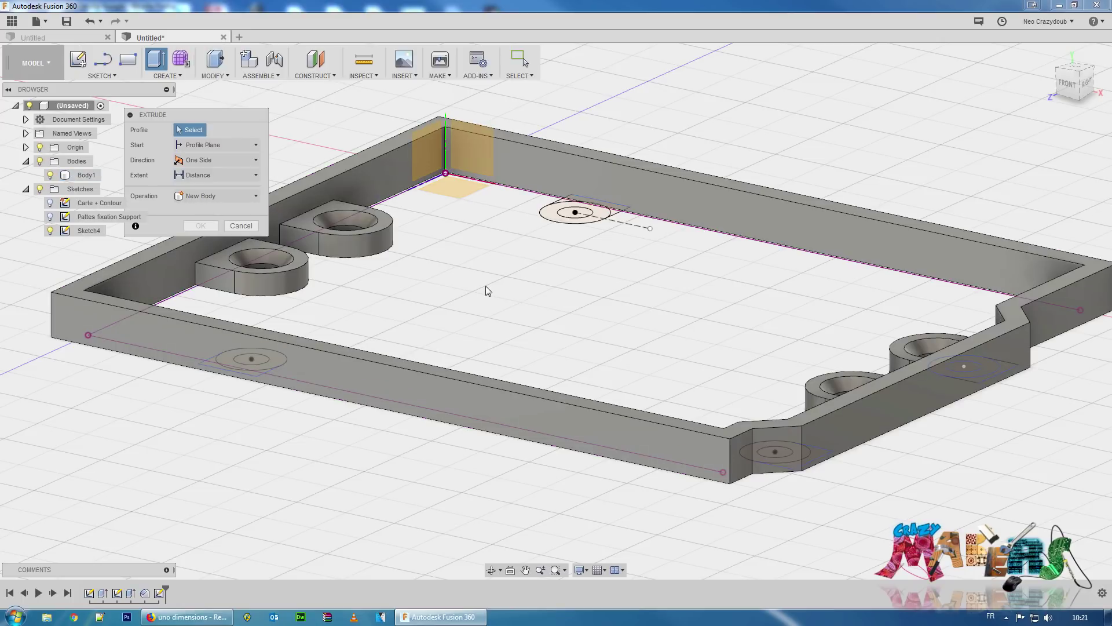
middle_click_drag(485, 286, 485, 348, "shift")
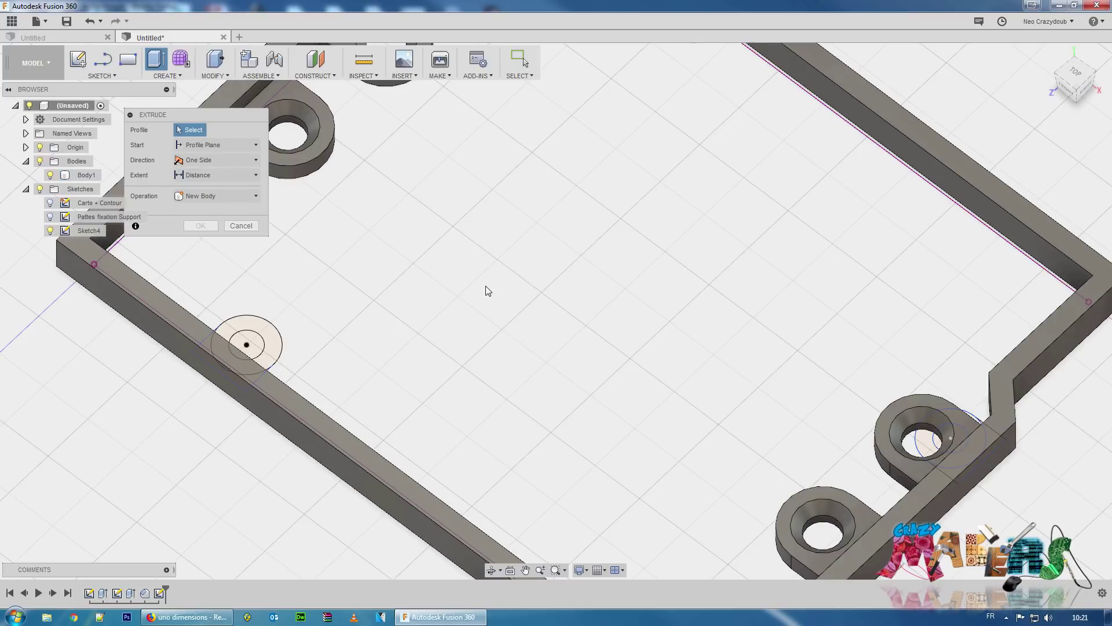
left_click(50, 175)
scroll(486, 290, "down", 3)
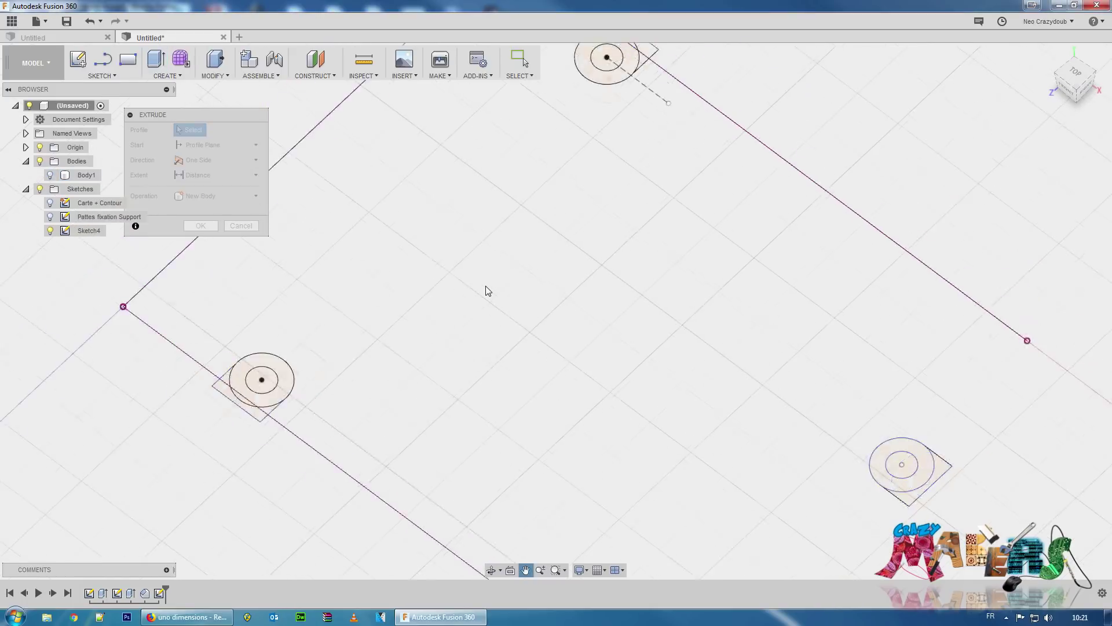
Select all profiles of the four tab outlines for a 3 mm extrusion and show Body1 again
left_click(89, 230)
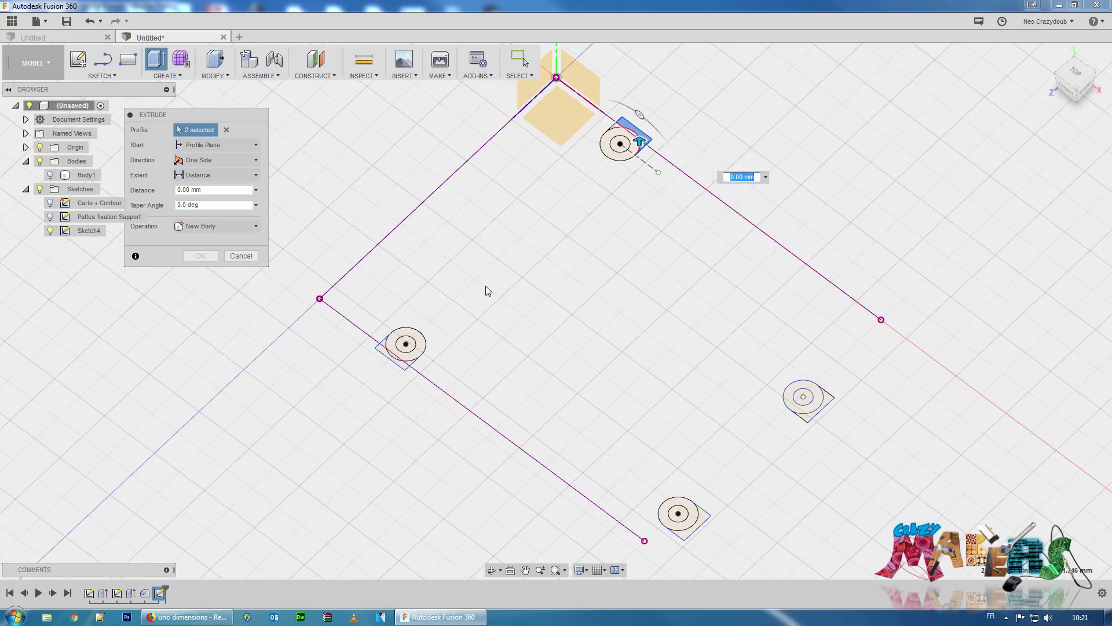
left_click(488, 291)
left_click_drag(898, 484, 318, 75)
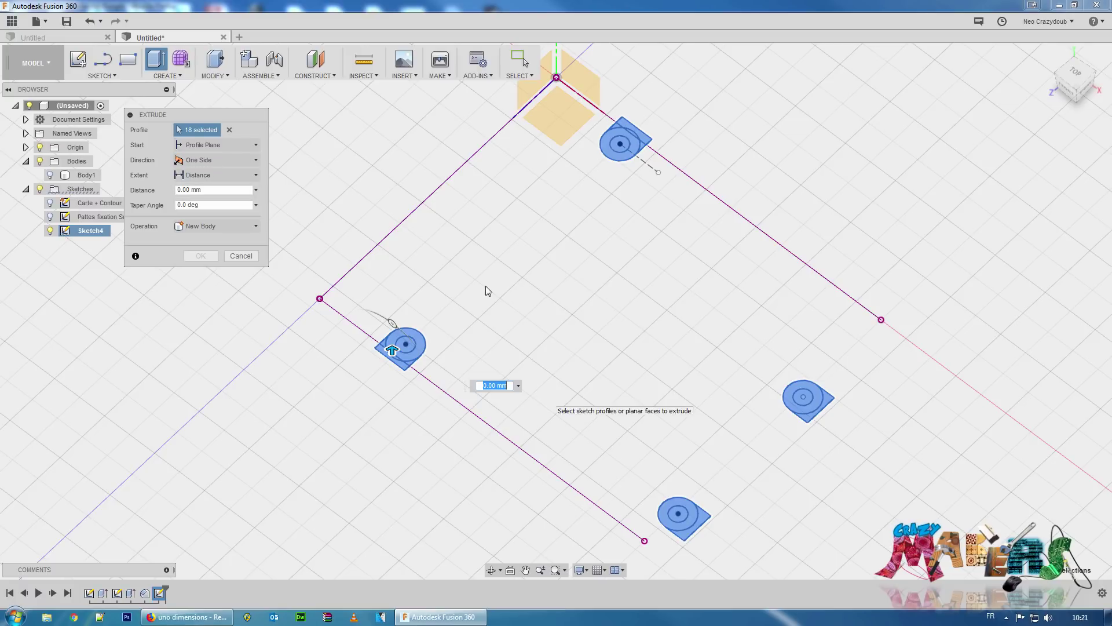
type("3")
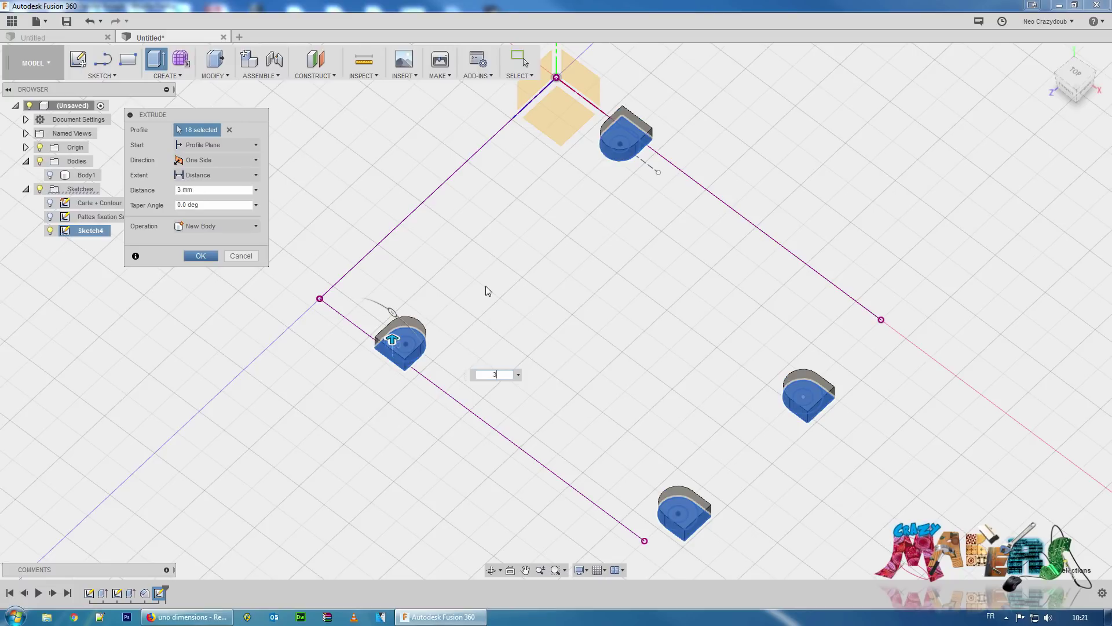
key("Return")
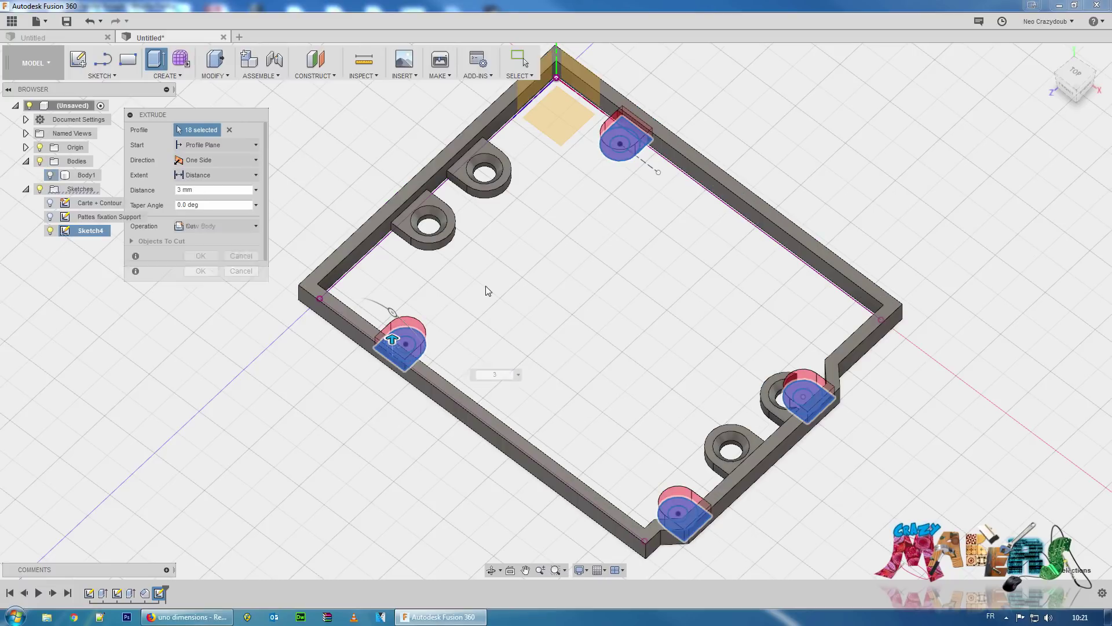
Start the tab extrusion from an offset plane with an offset of 1 mm
mouse_move(486, 291)
middle_mouse_down("shift")
mouse_move(487, 264)
mouse_move(487, 291)
middle_mouse_up("shift")
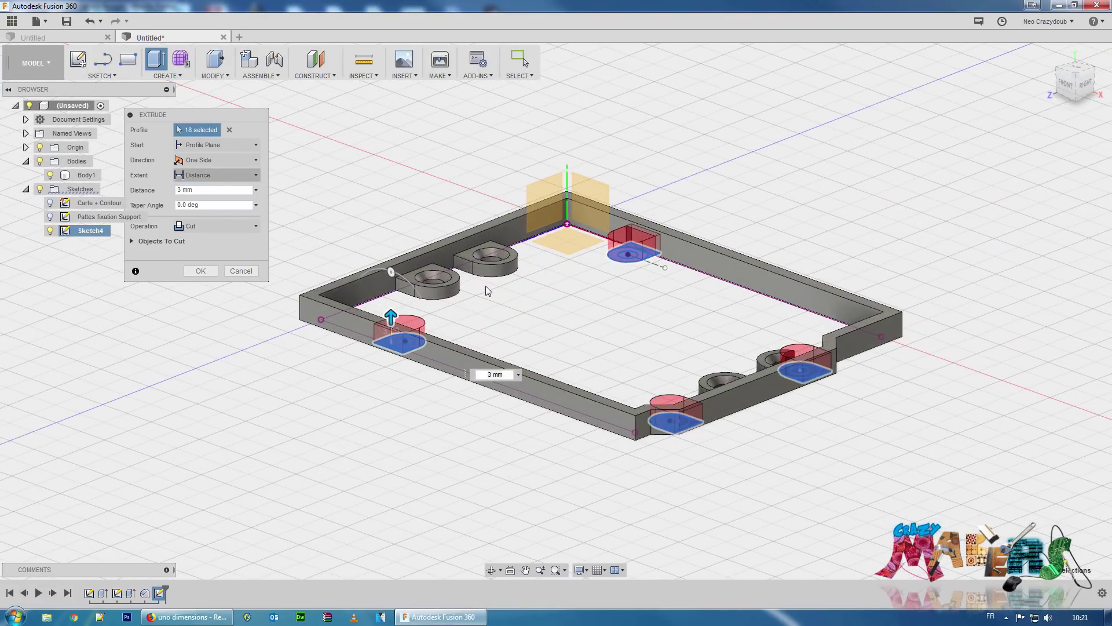
left_click(217, 175)
left_click(192, 218)
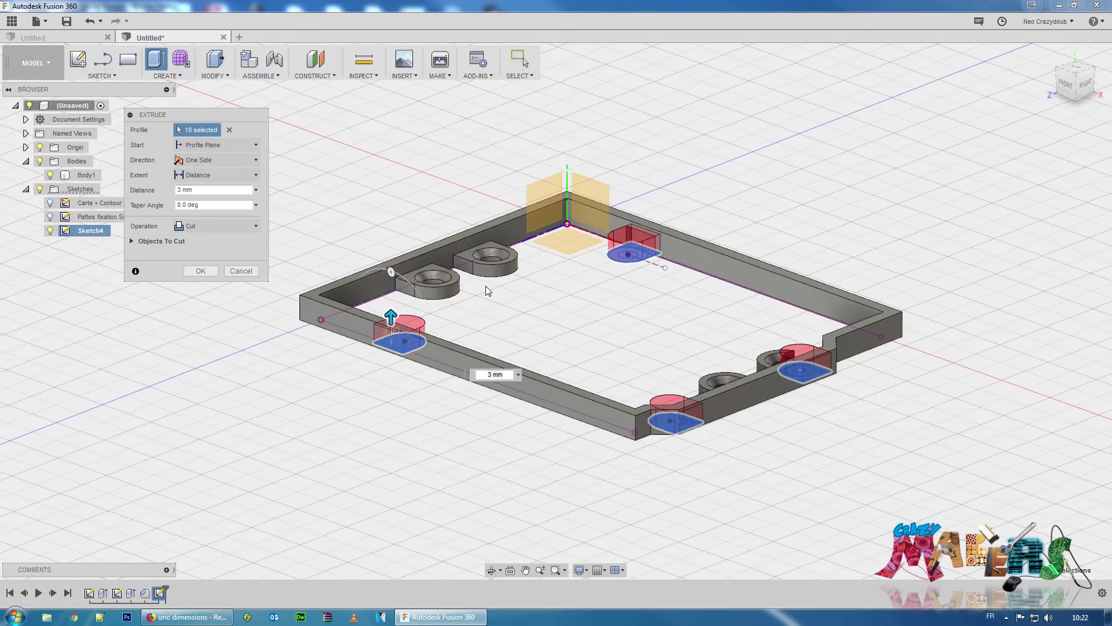
left_click(216, 145)
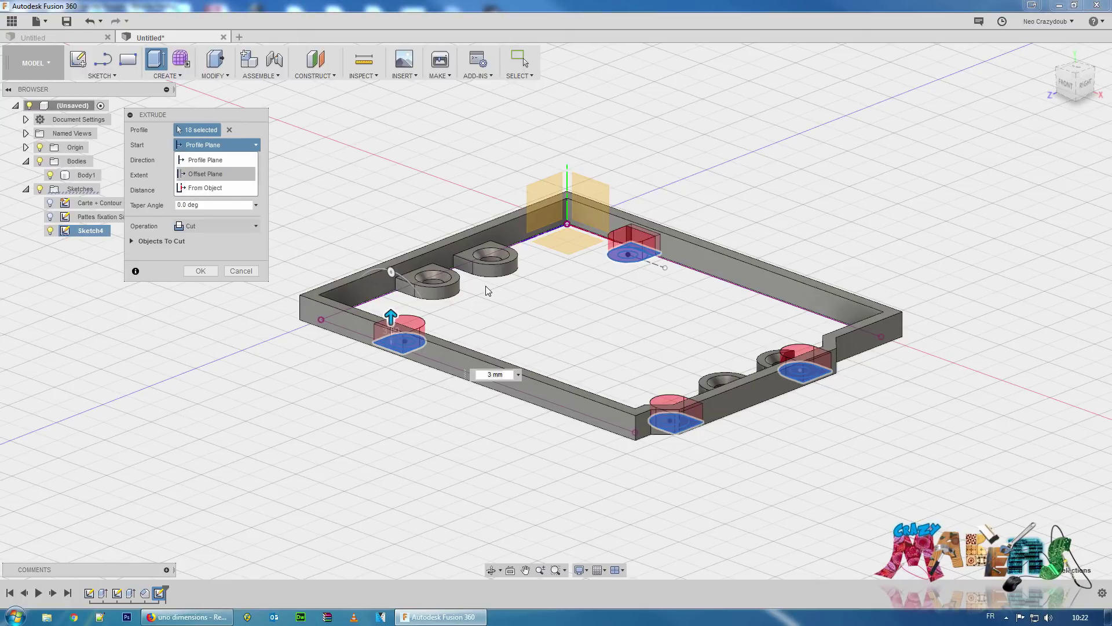
left_click(205, 173)
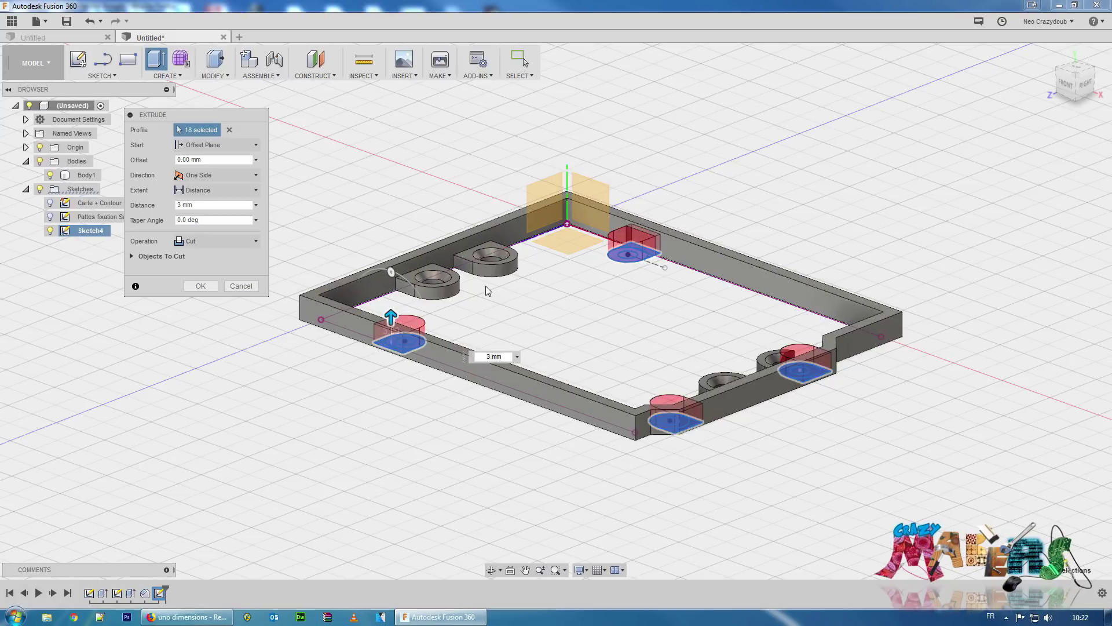
key("ctrl+a")
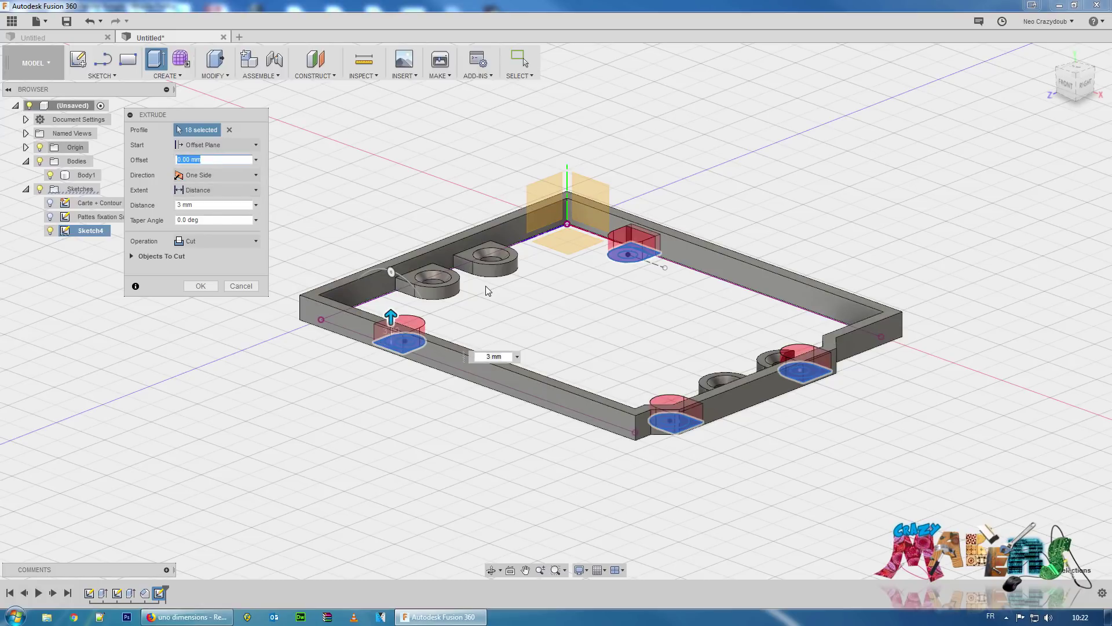
type("1")
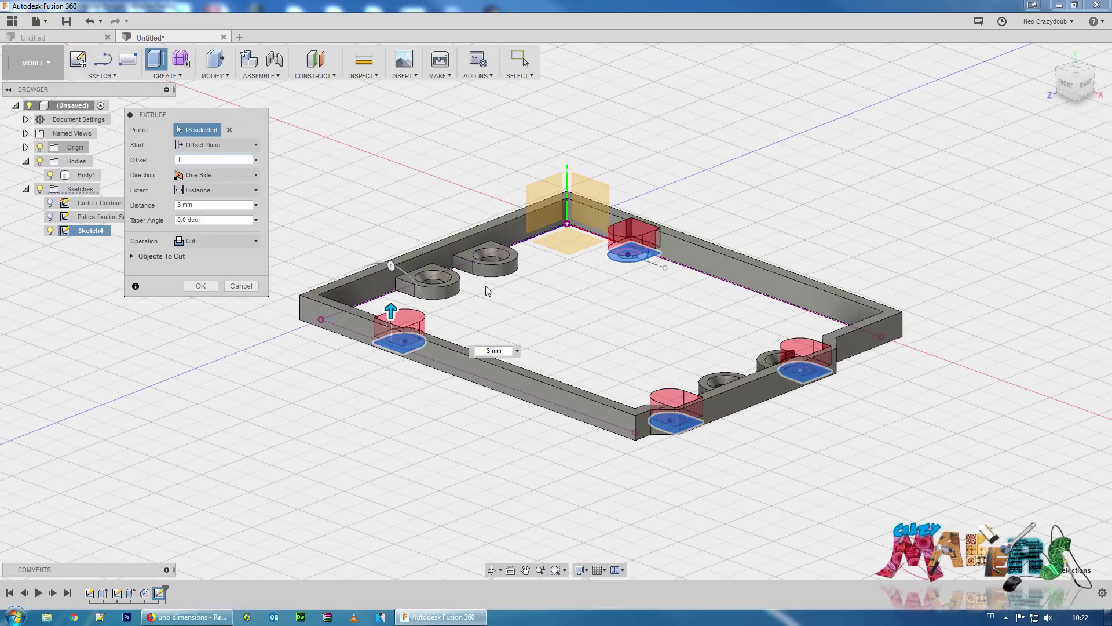
Set the extent of the tab extrusion to To Object
key("Tab")
key("Tab")
key("alt+Down")
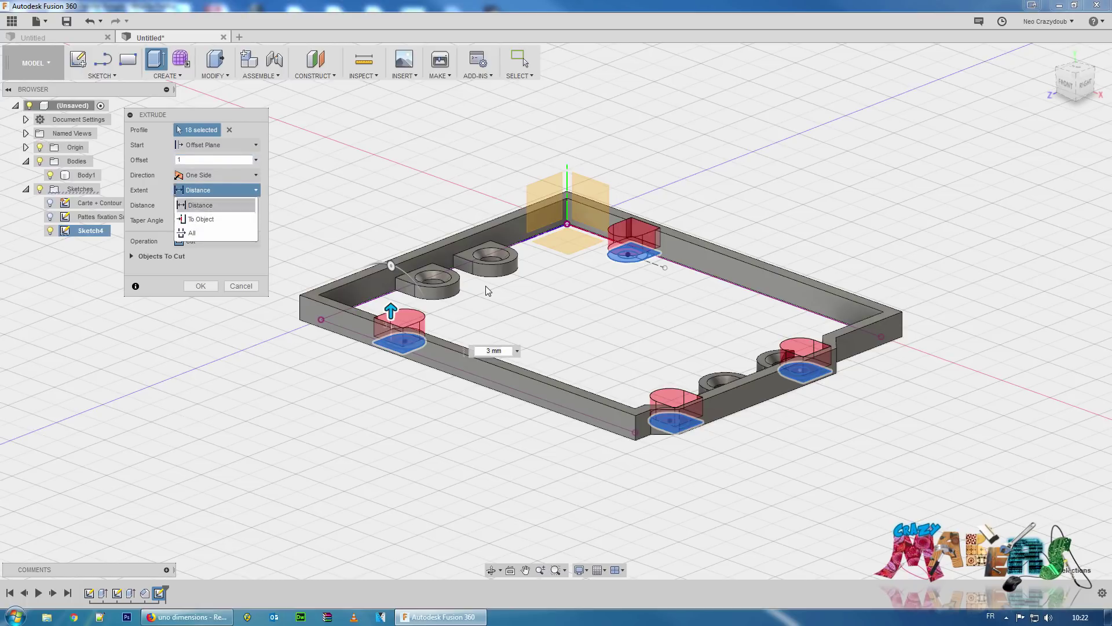
key("Down")
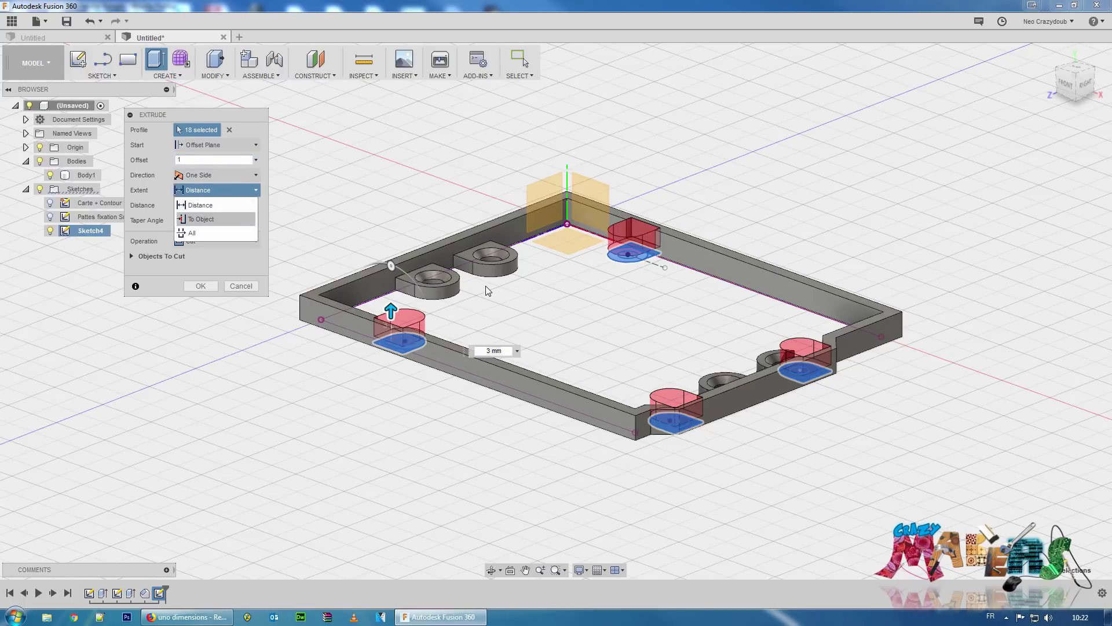
key("Return")
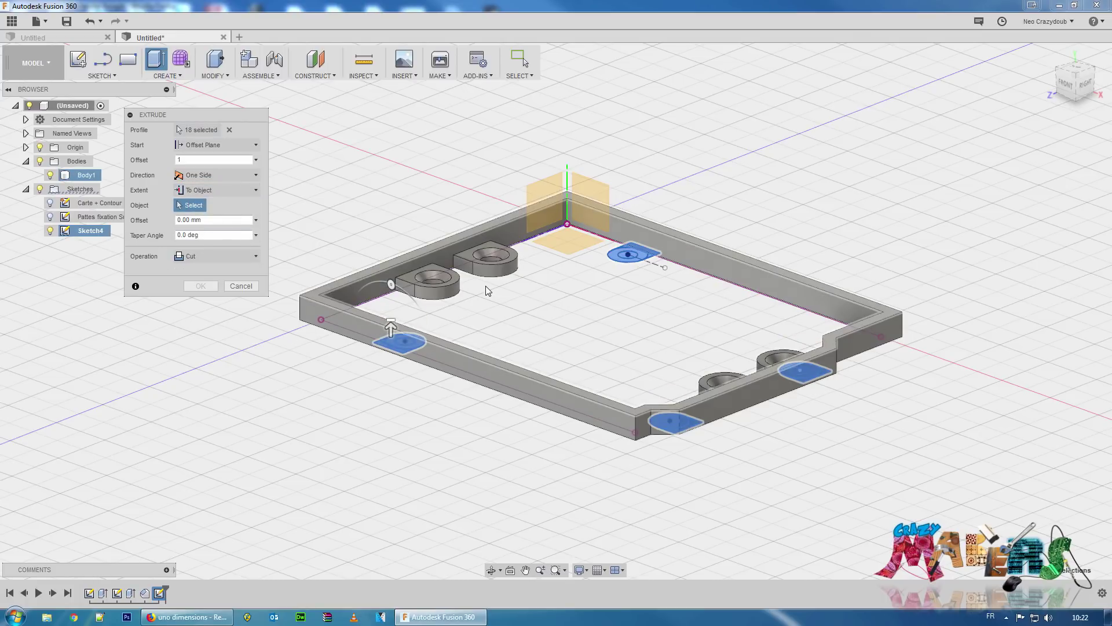
left_click(487, 291)
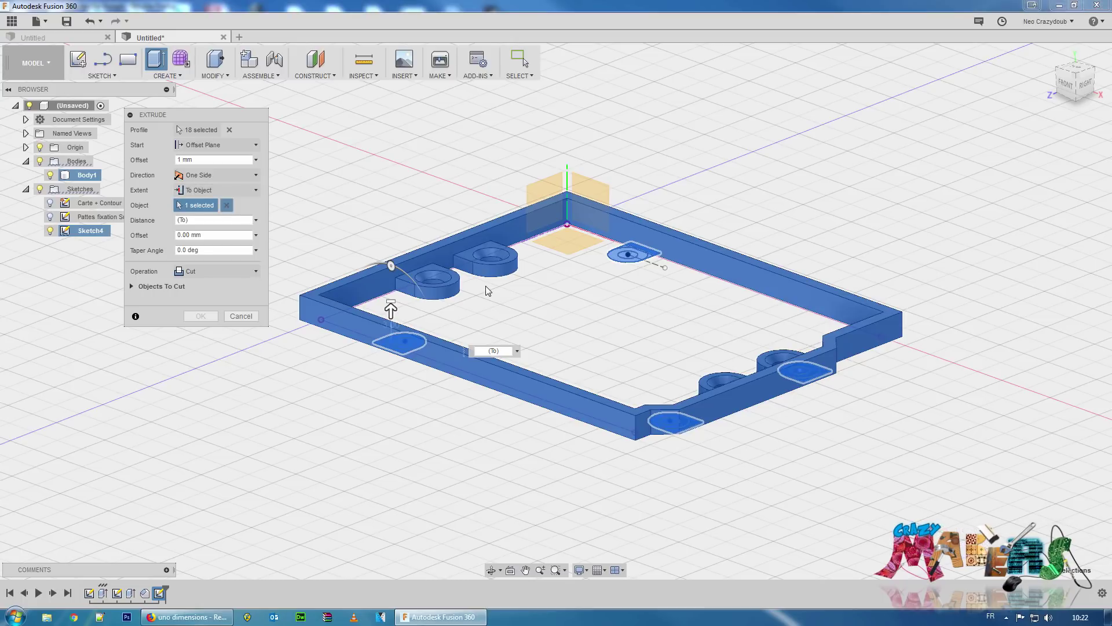
left_click(487, 291)
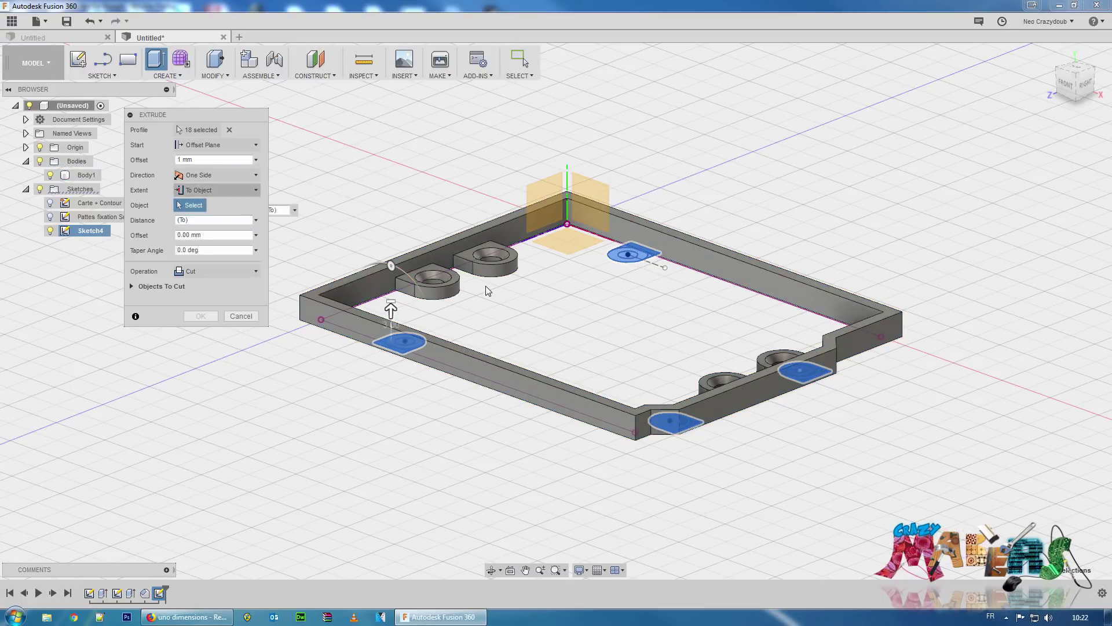
key("Tab")
key("Tab")
key("Tab")
key("Tab")
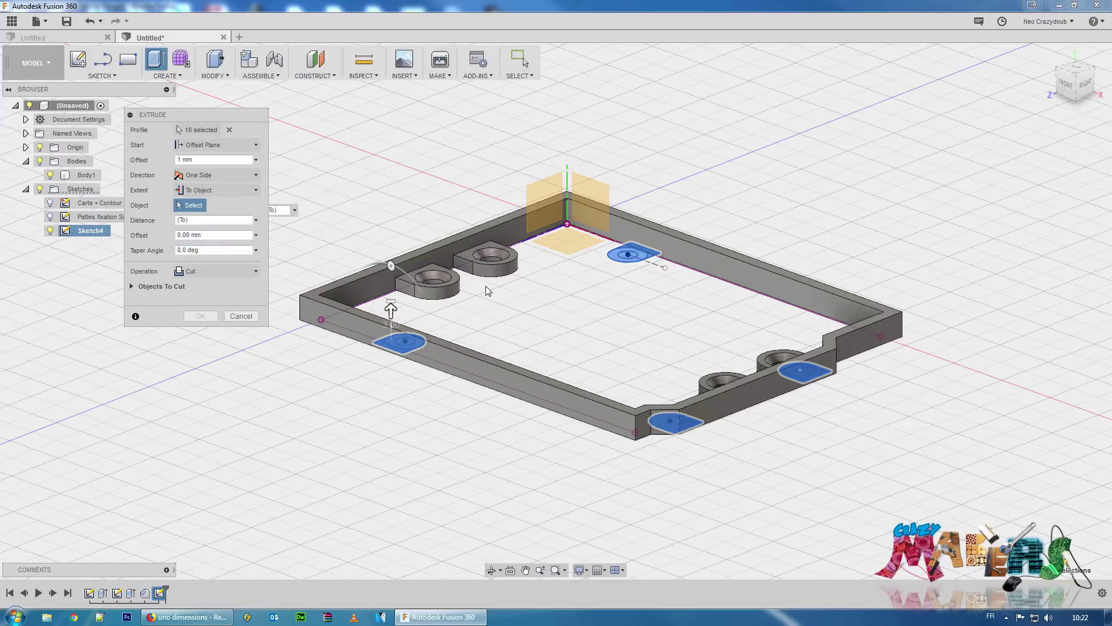
Pick the frame's top face as the extrusion's end object and switch the Chain Faces setting to its alternative option
scroll(487, 291, "up", 3)
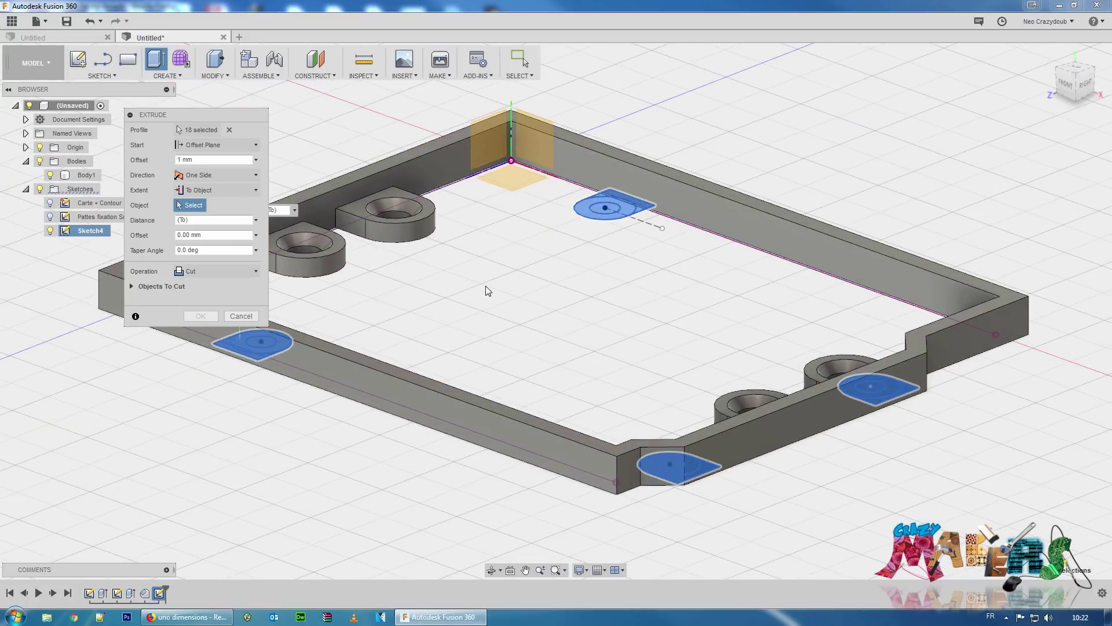
scroll(487, 291, "up", 5)
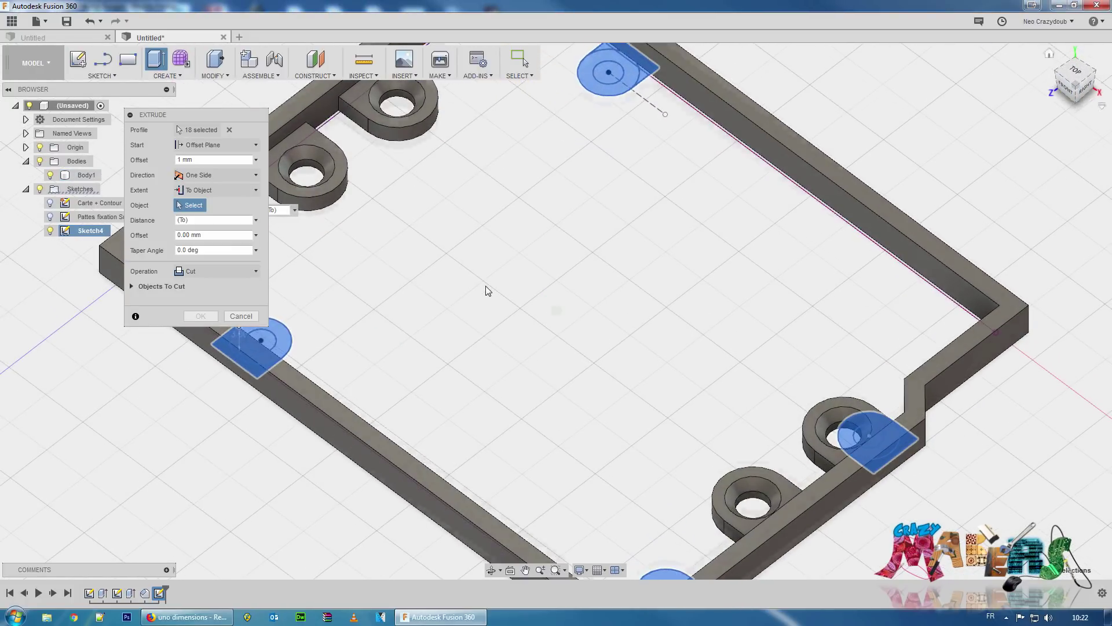
left_click(487, 291)
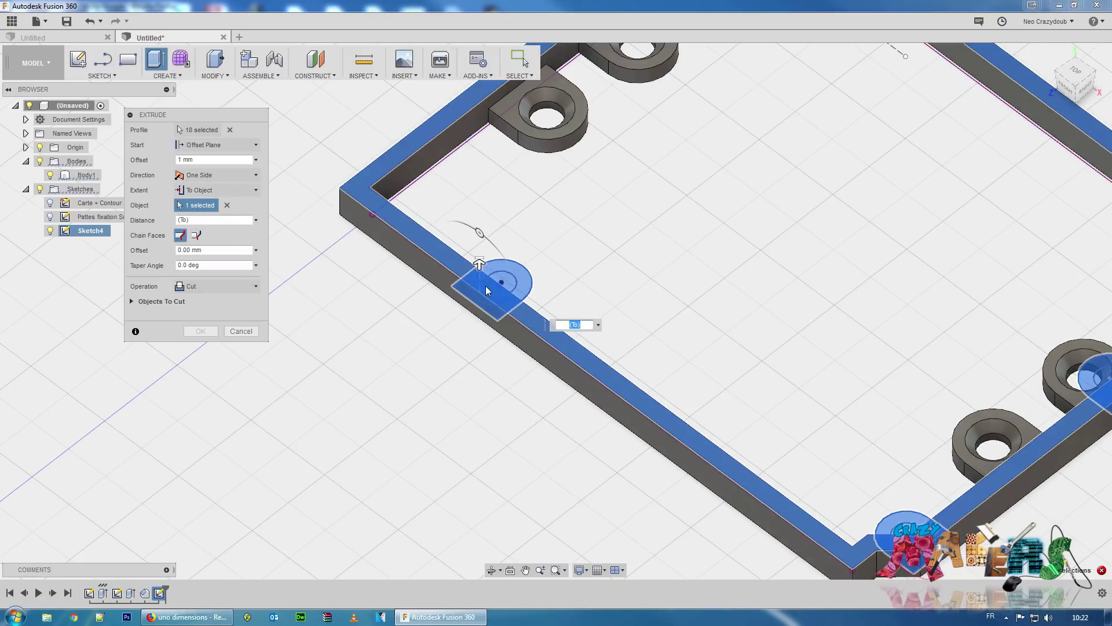
left_click(197, 235)
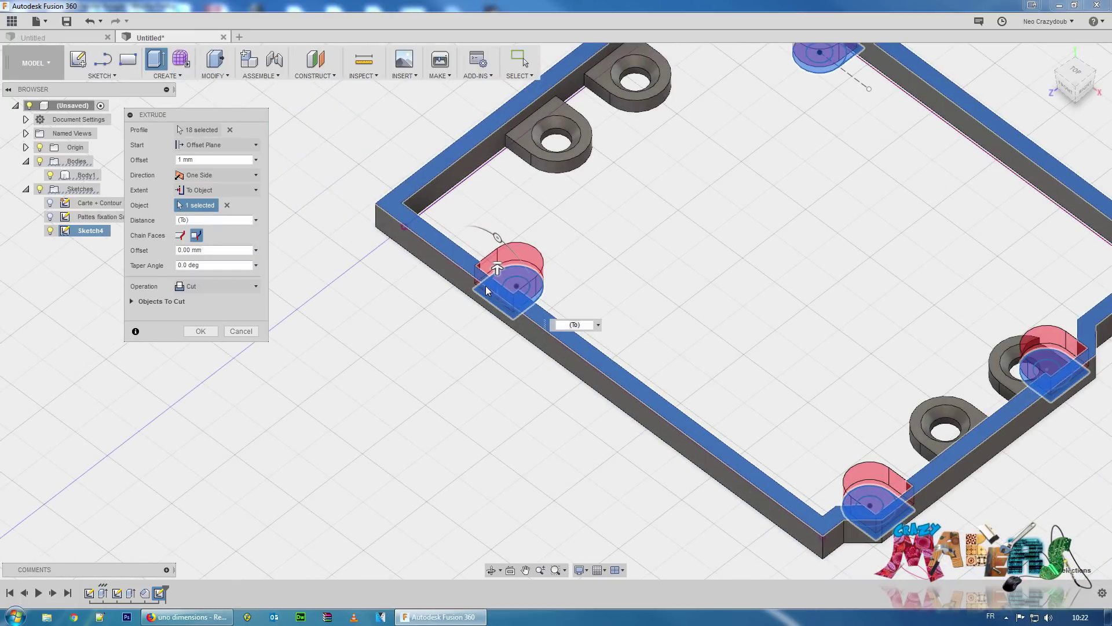
Change the tab extrusion's operation to Join and deselect the circular hole profiles in all four tabs
left_click(217, 286)
left_click(191, 299)
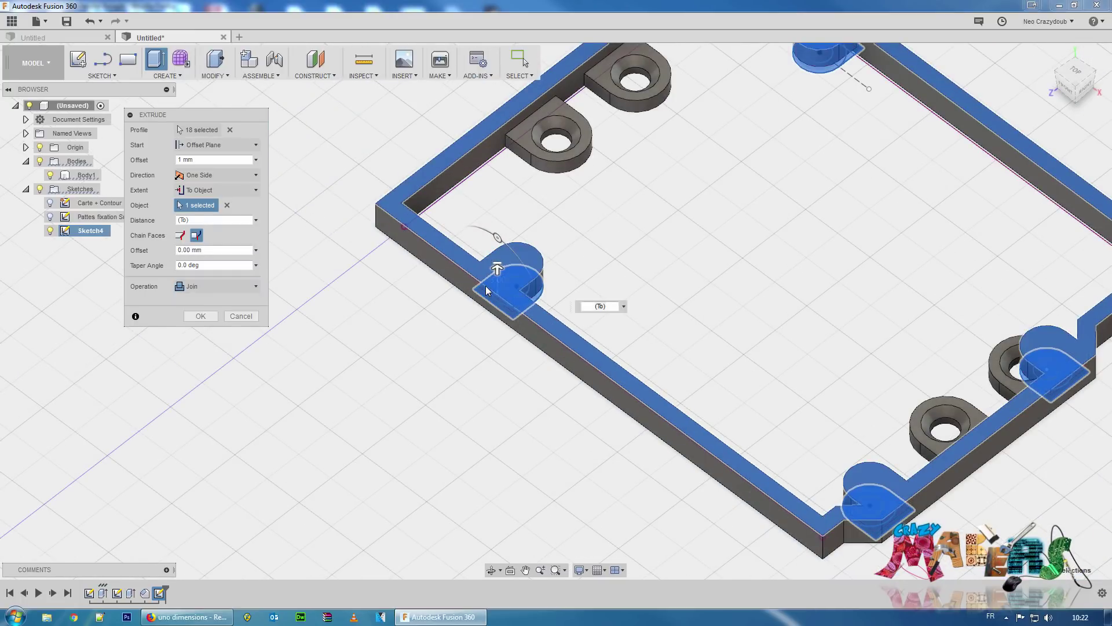
key("F6")
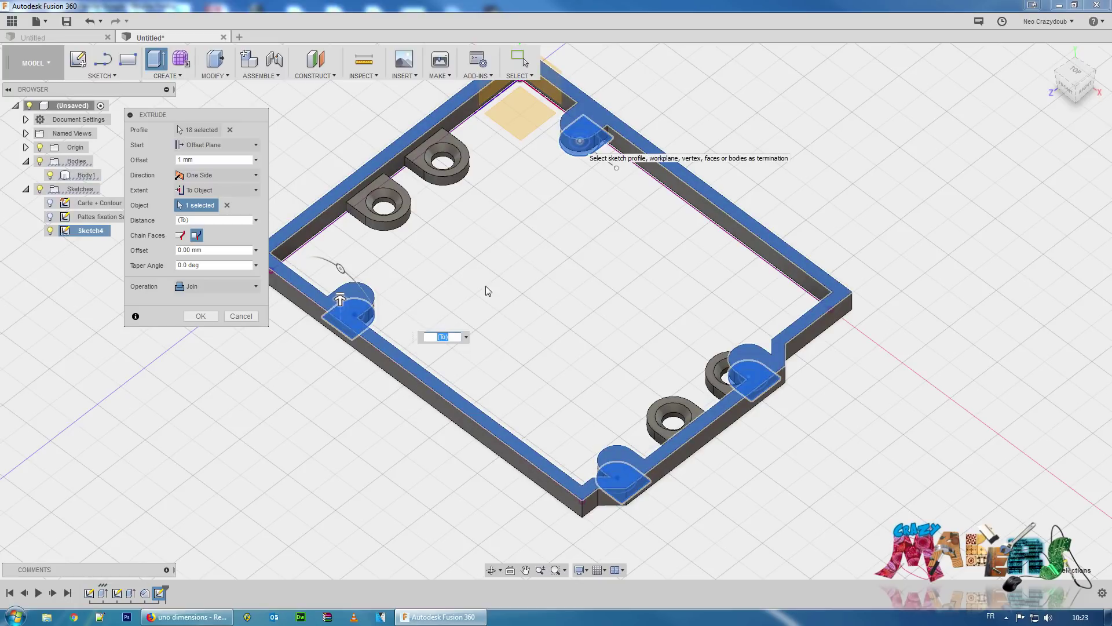
left_click(198, 130)
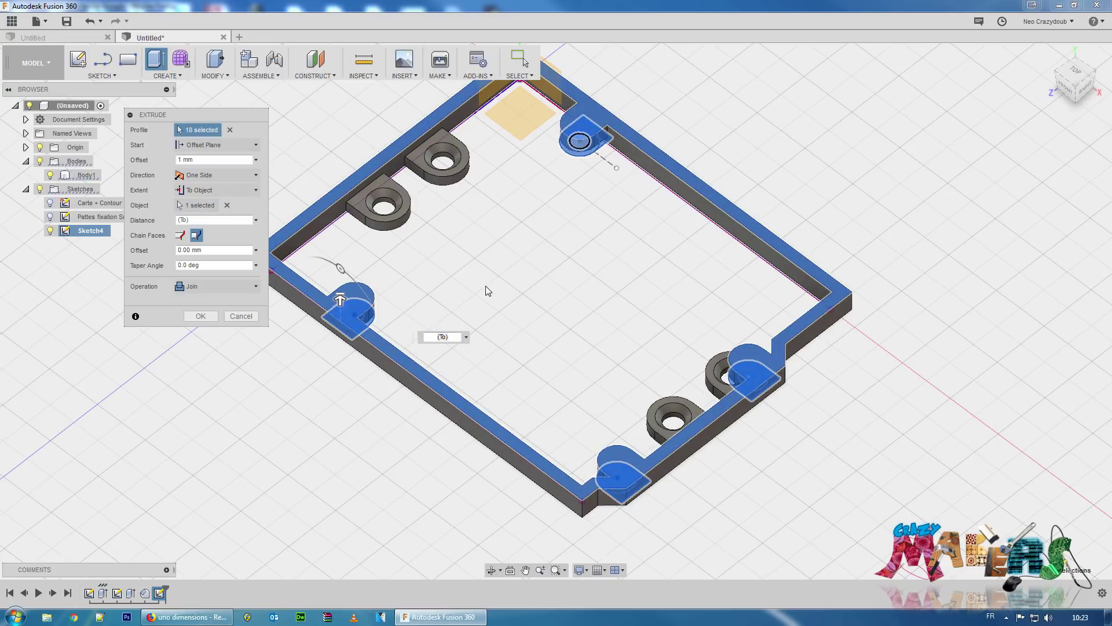
left_click(579, 141)
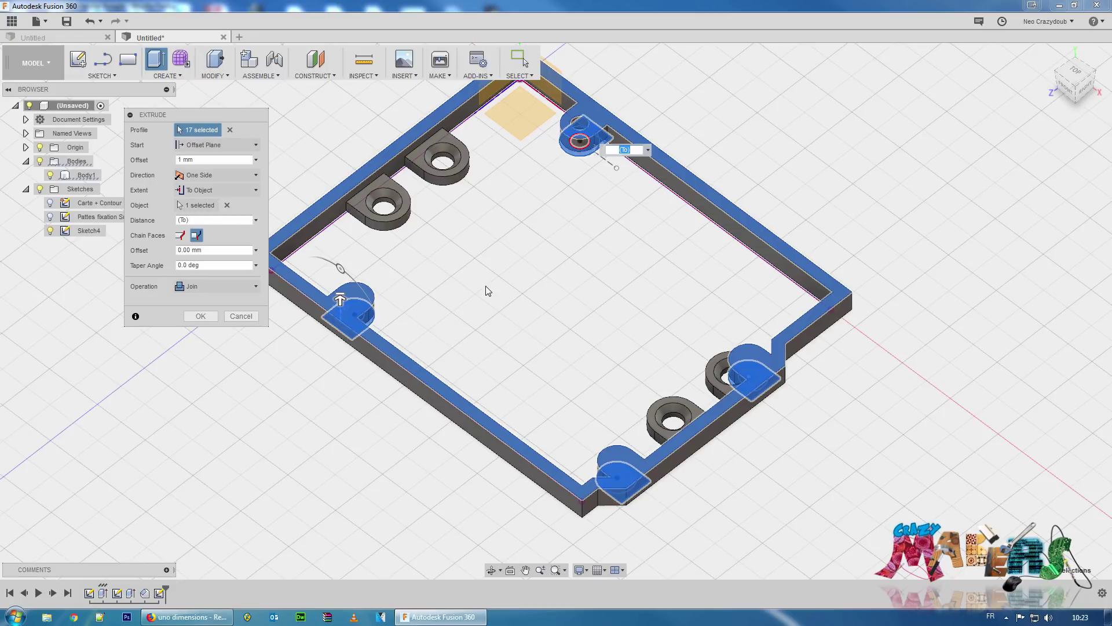
left_click(354, 315)
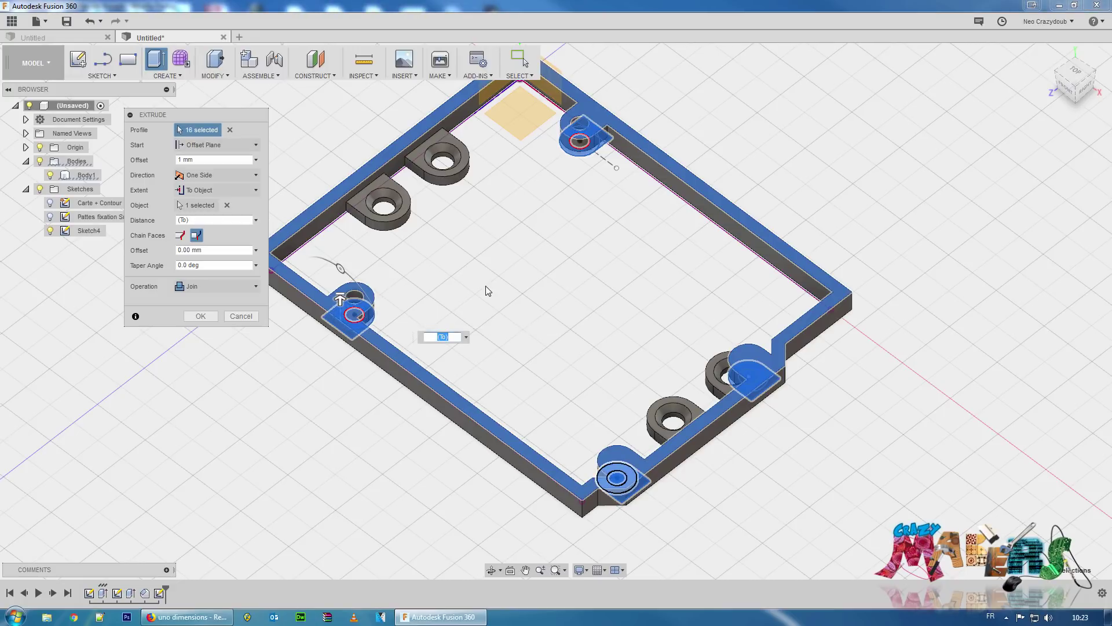
left_click(616, 478)
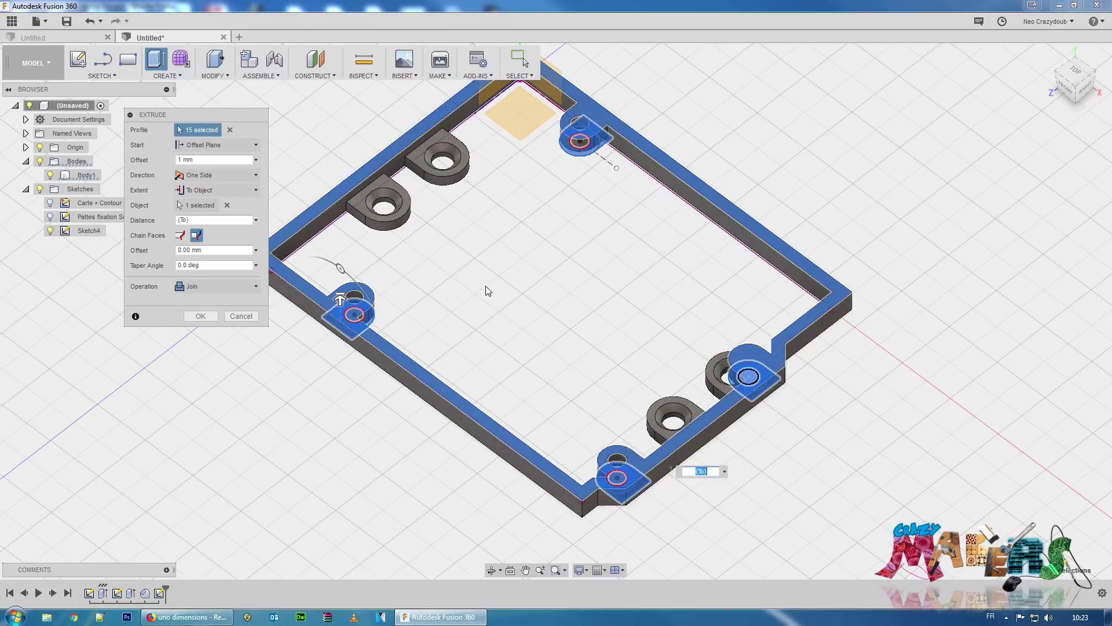
left_click(748, 376)
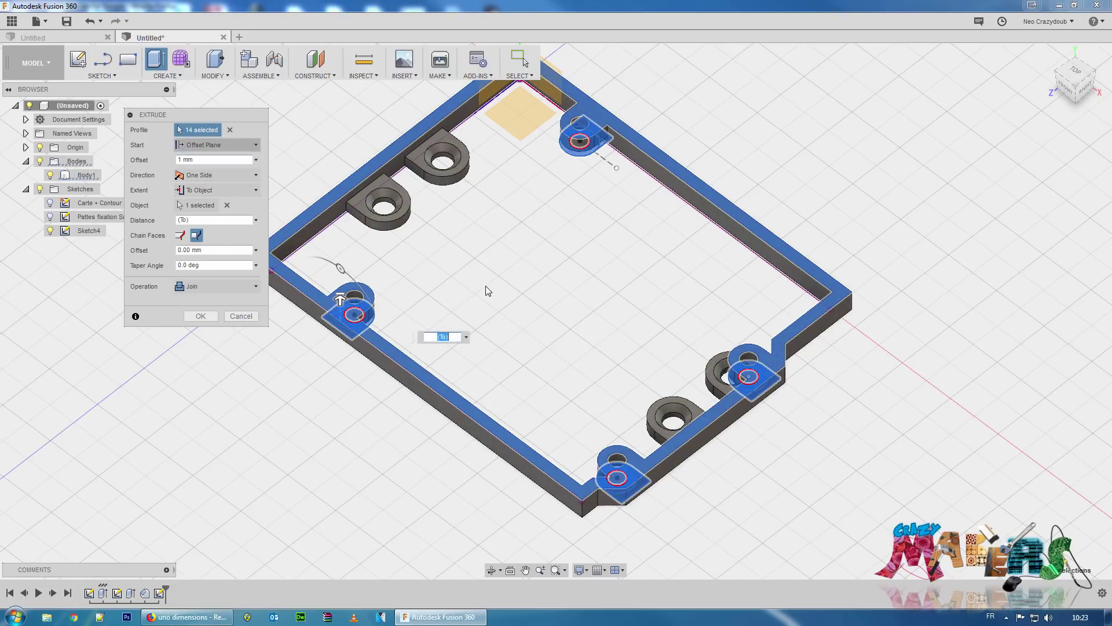
Set the tab extrusion's end offset from the frame's top face to 0 mm and complete the extrusion
key("Tab")
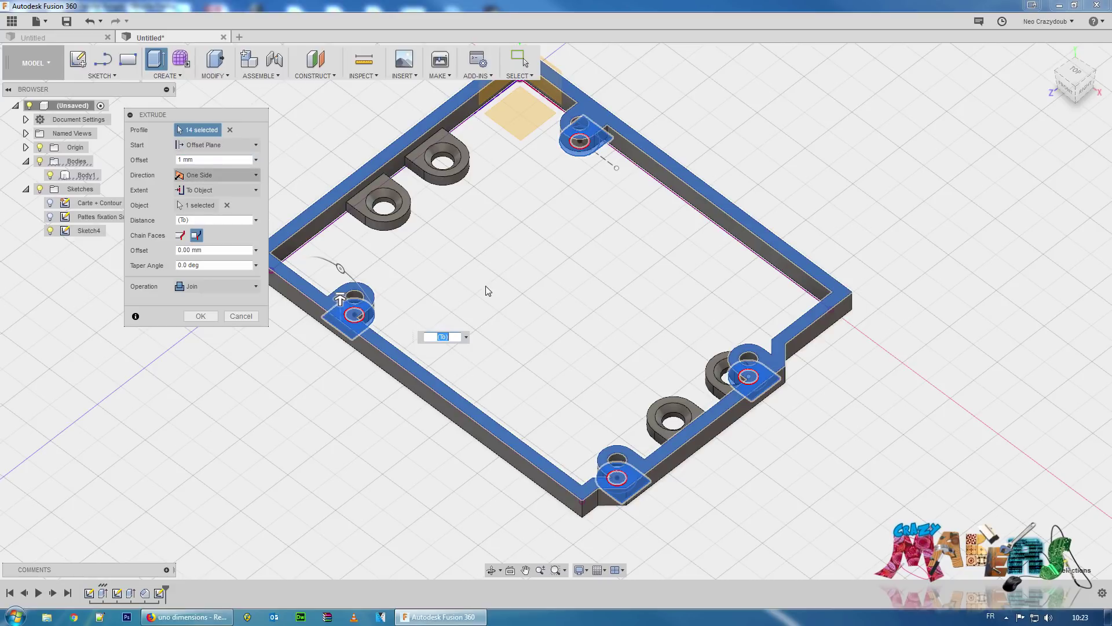
key("Tab")
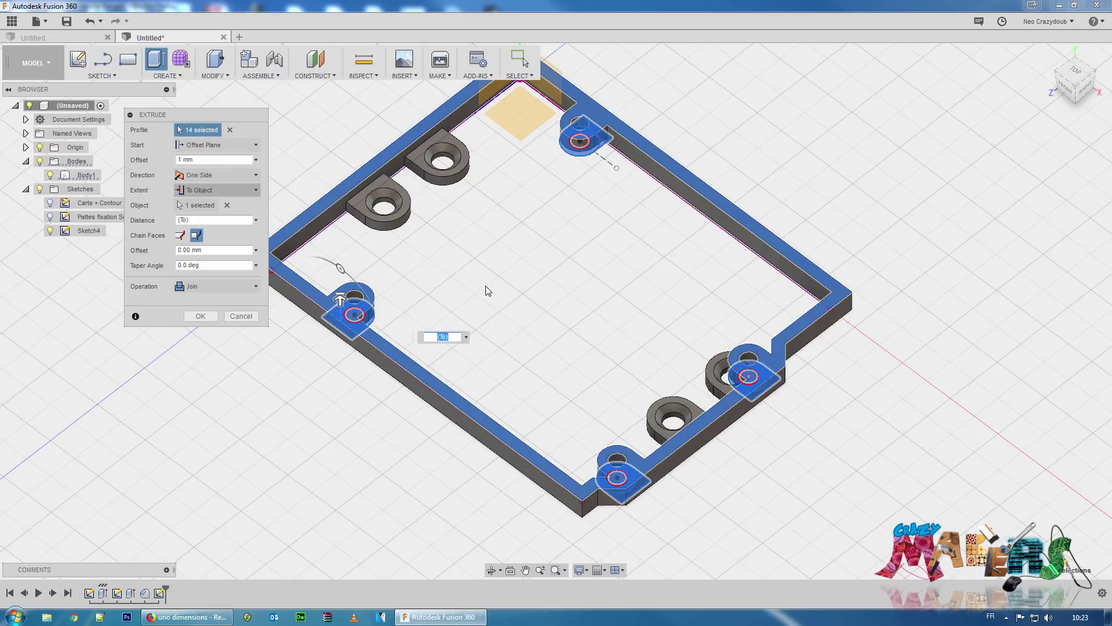
key("Tab")
key("Tab")
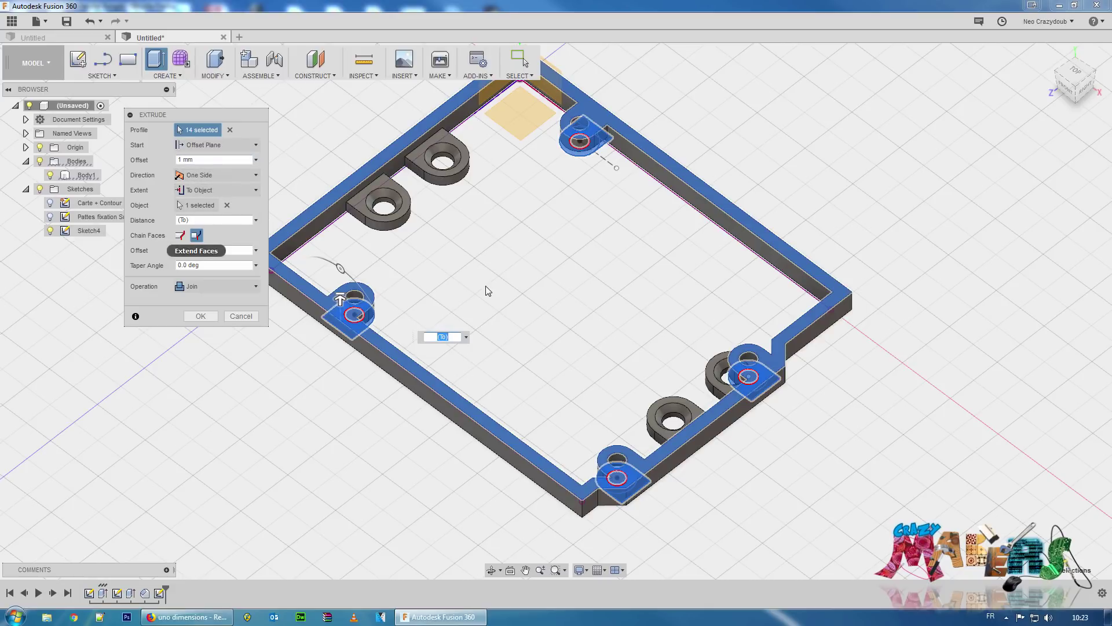
key("Tab")
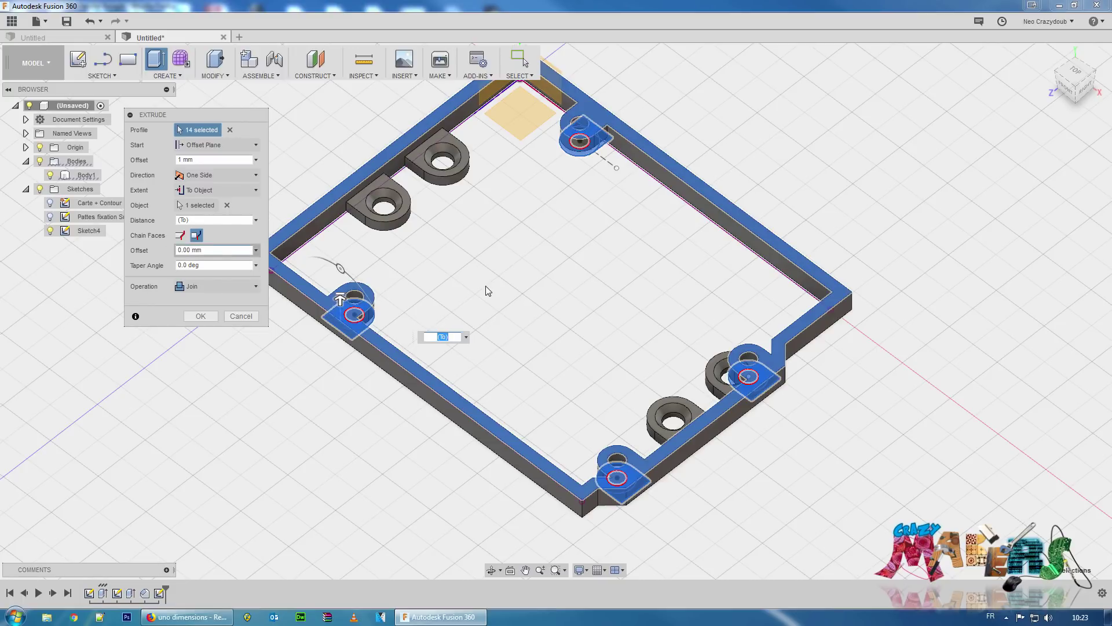
key("Tab")
key("shift+Tab")
key("shift+Tab")
key("Tab")
key("Tab")
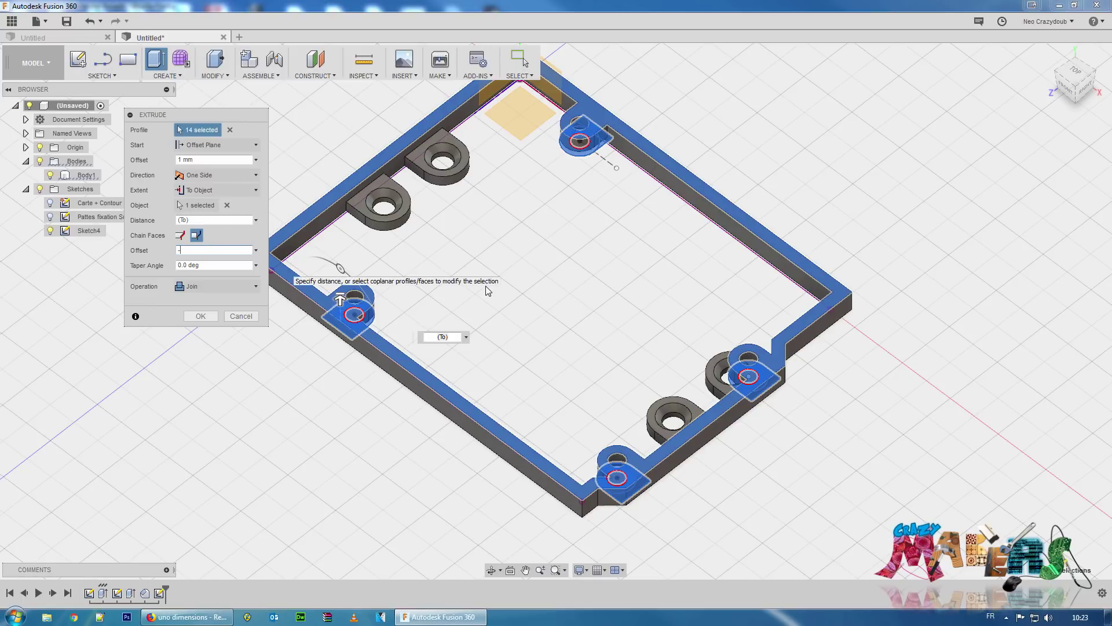
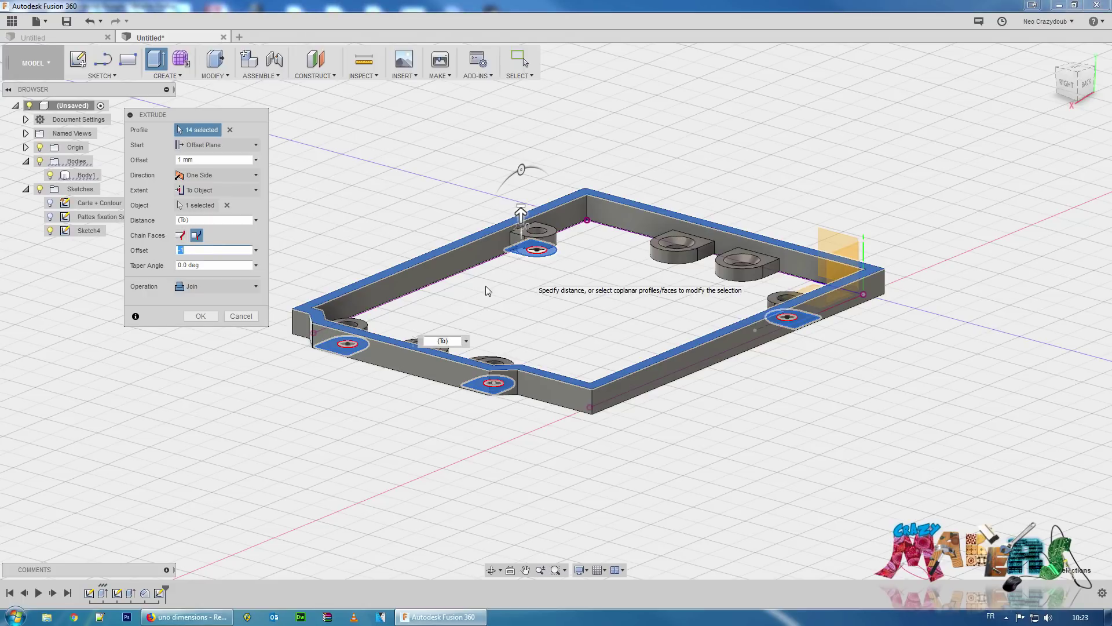
key("Return")
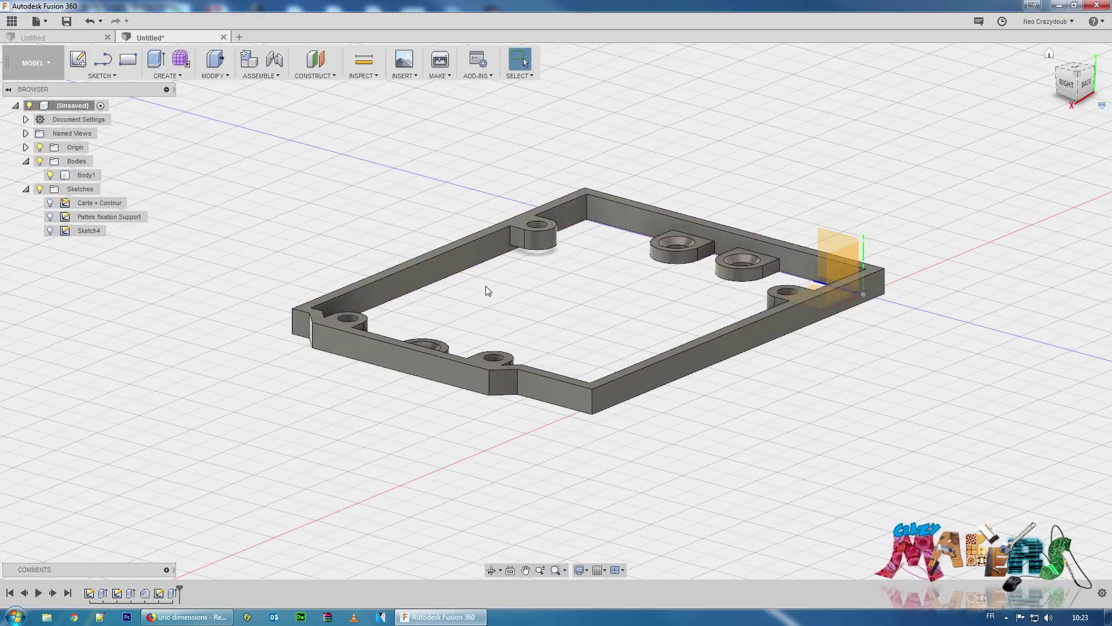
Edit the Pattes fixation Support sketch, delete the upper tab's geometry beside the frame's stepped edge, and finish the sketch
middle_click_drag(487, 291, 487, 291, "shift")
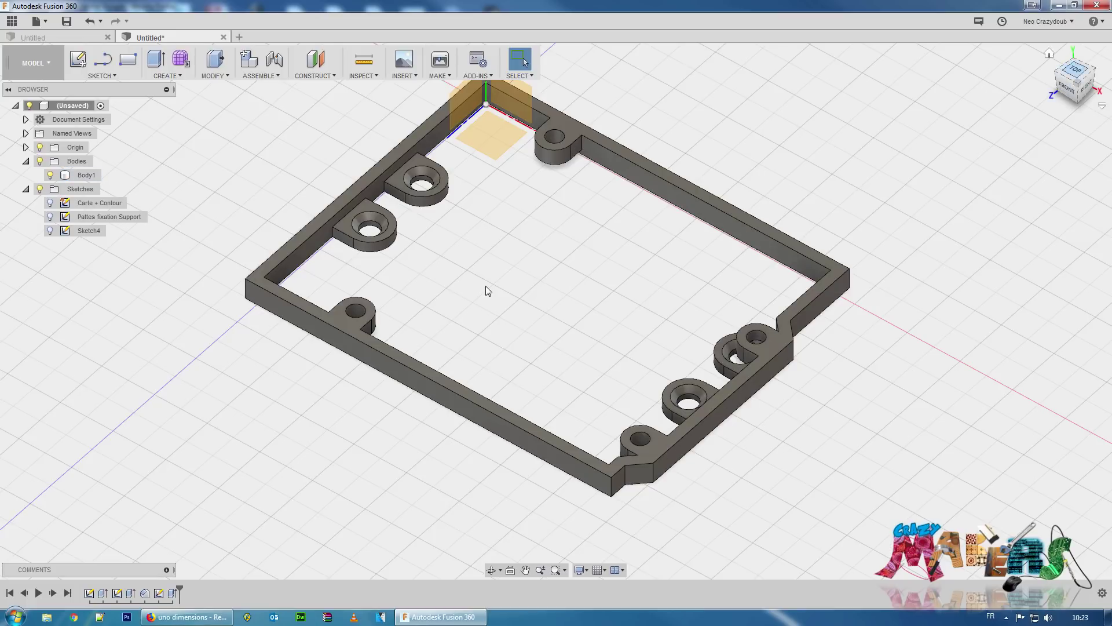
middle_click_drag(486, 291, 487, 291, "shift")
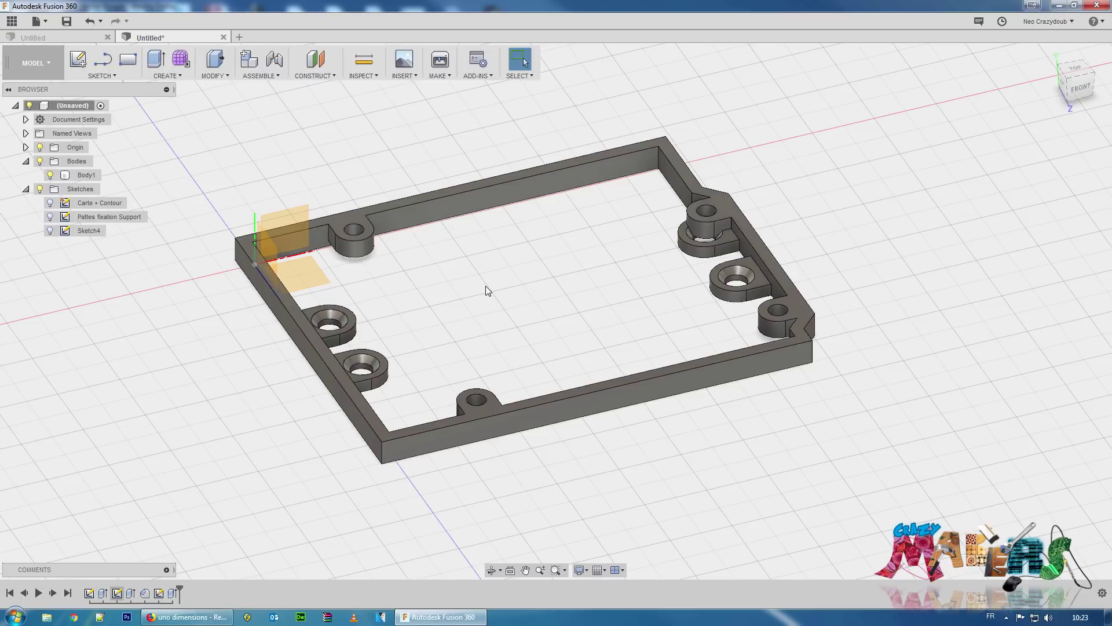
left_click(117, 592)
right_click(117, 593)
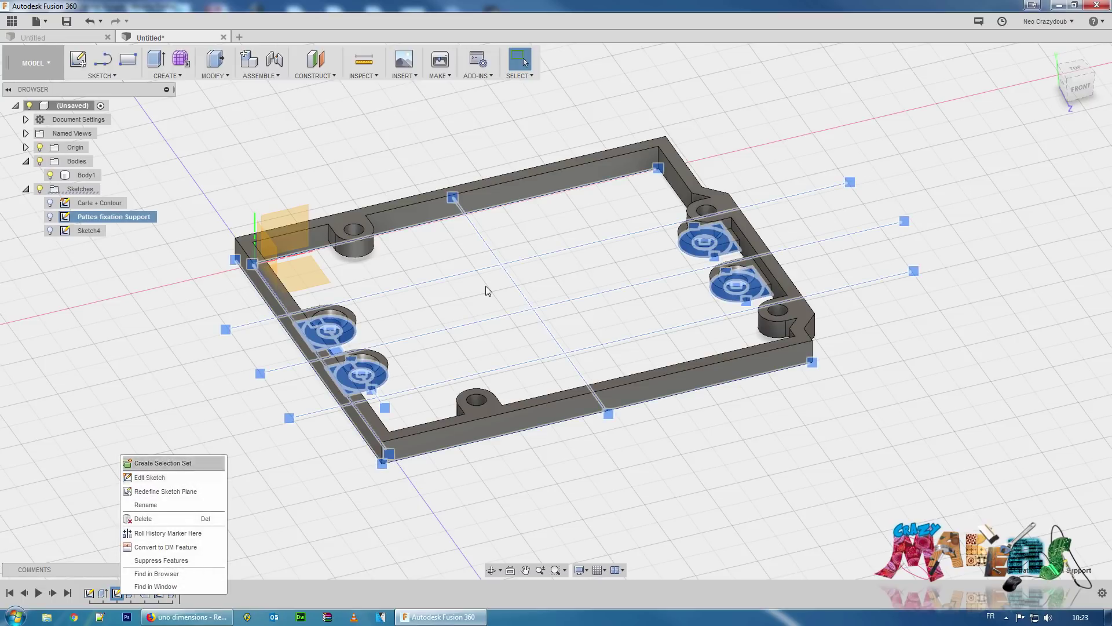
left_click(163, 477)
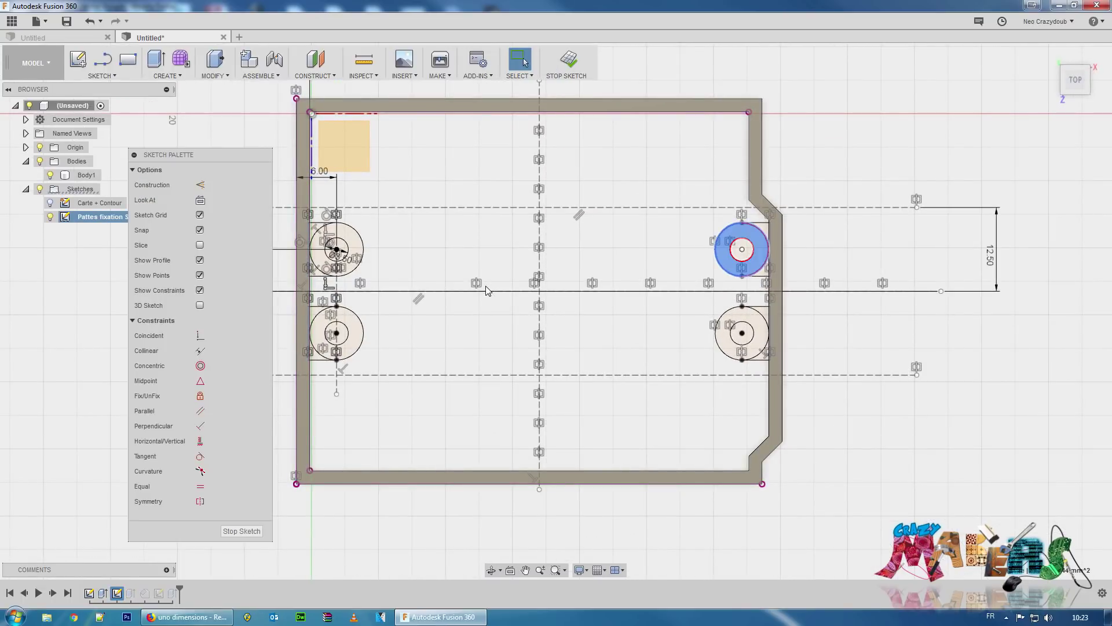
left_click(736, 276)
key("Delete")
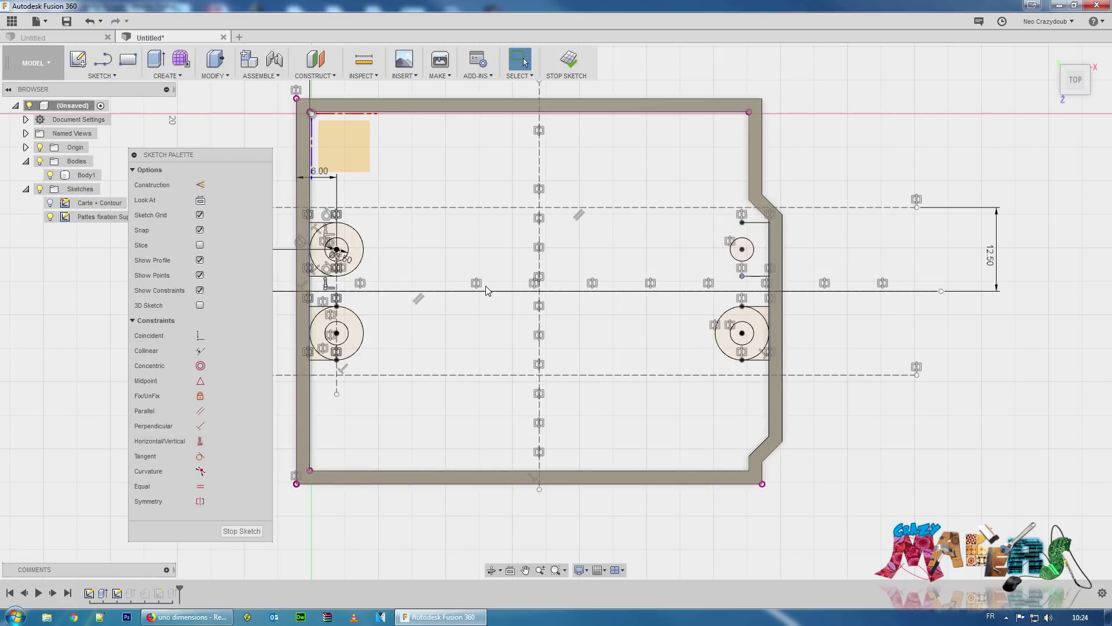
key("Delete")
key("ctrl+z")
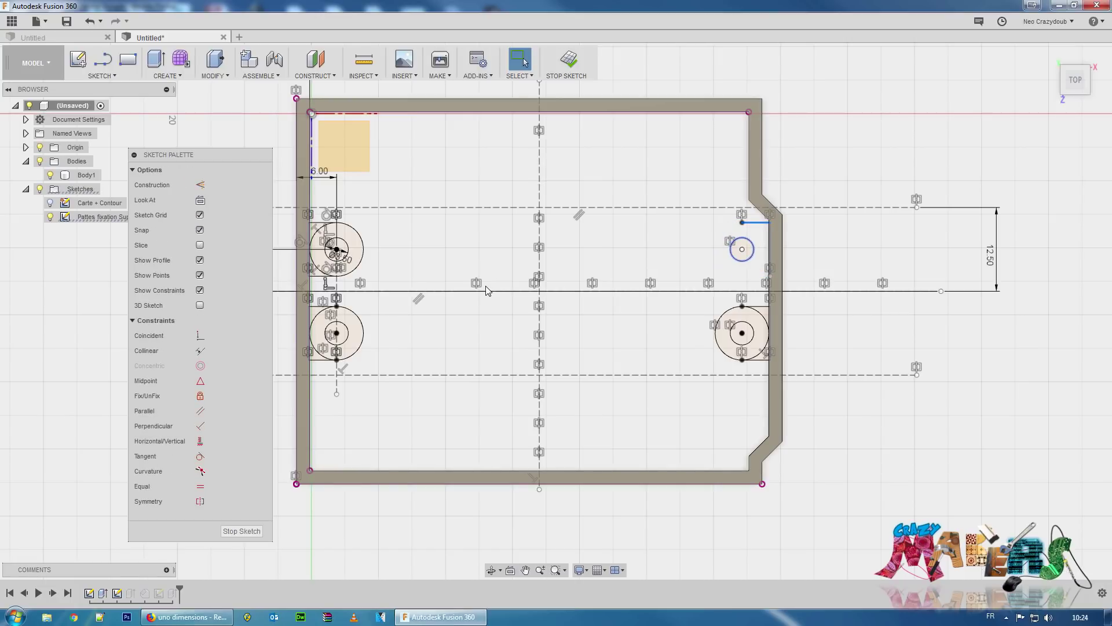
key("ctrl+z")
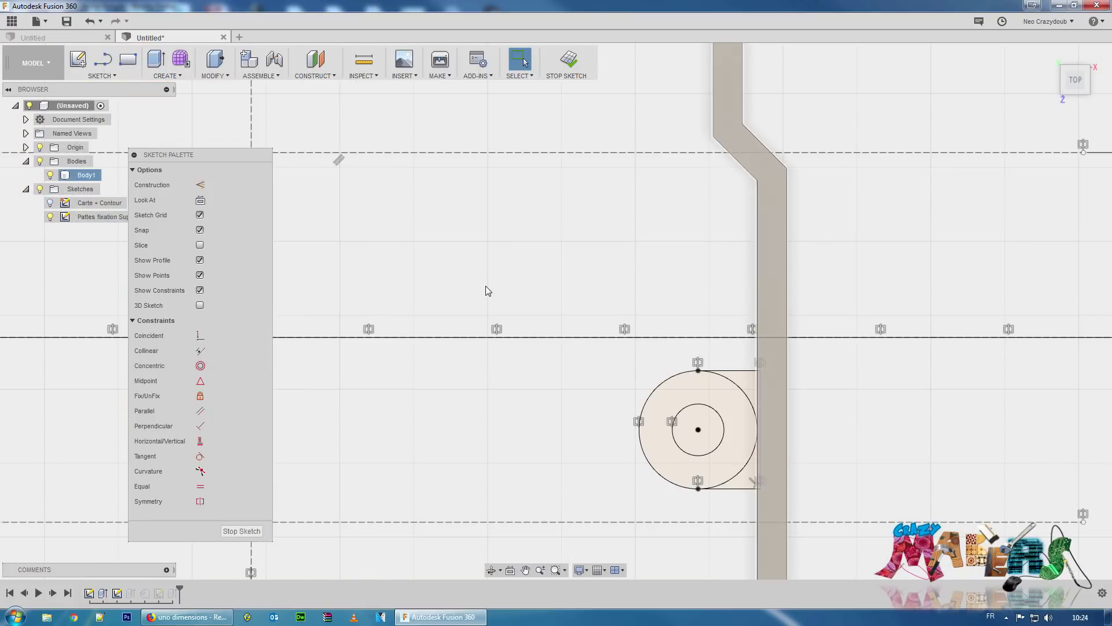
key("Return")
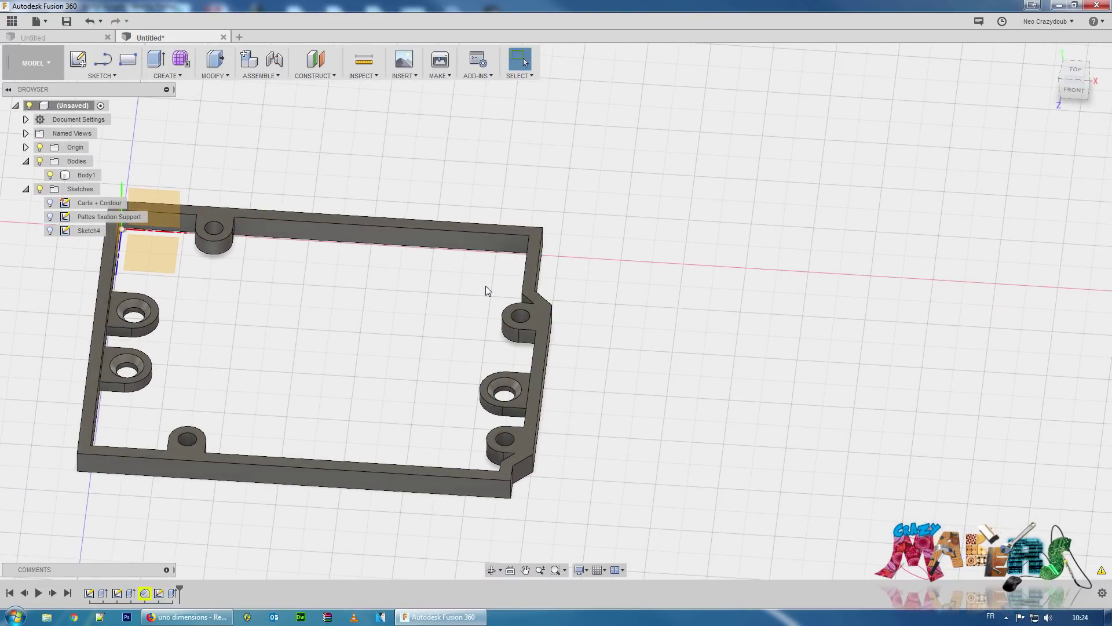
Edit the flagged chamfer feature and reapply it to the three remaining countersunk holes with a 1 mm equal distance
right_click(144, 593)
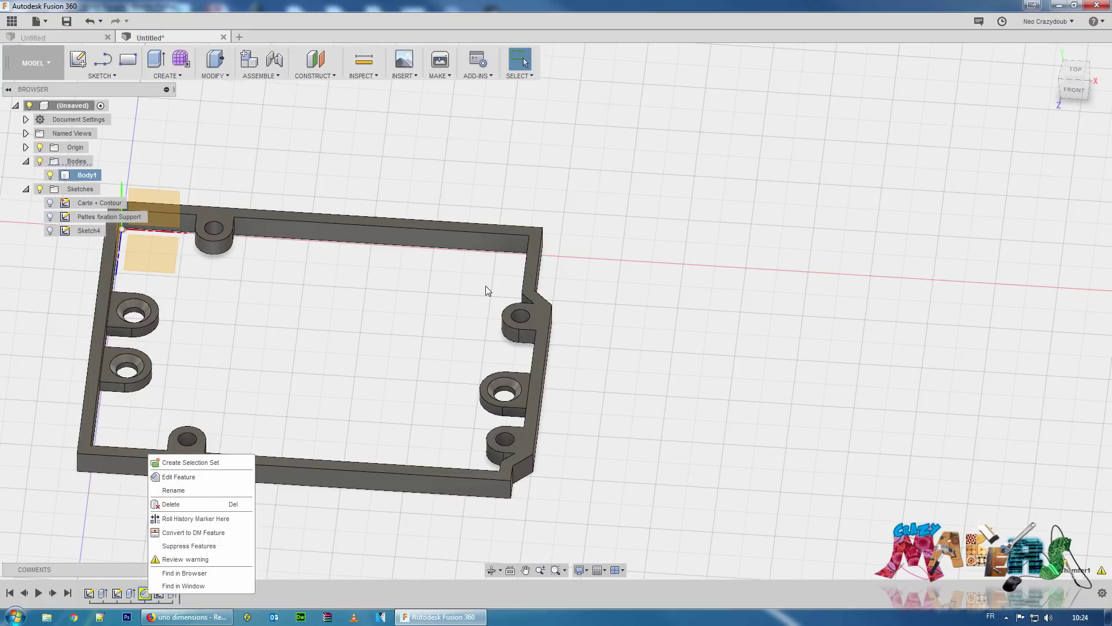
key("Return")
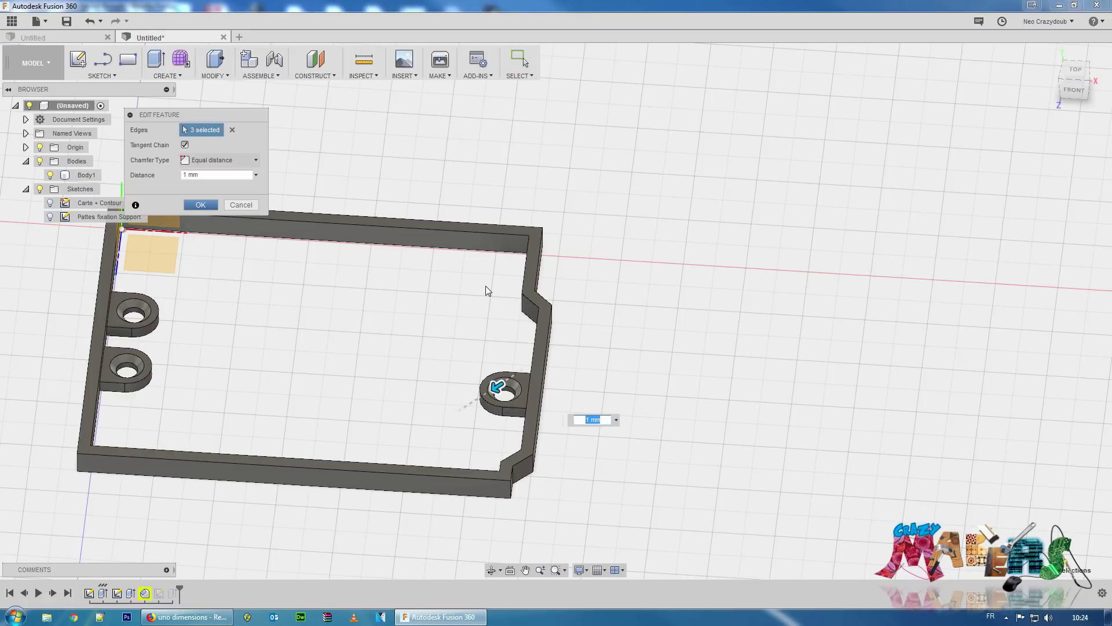
key("Return")
key("F6")
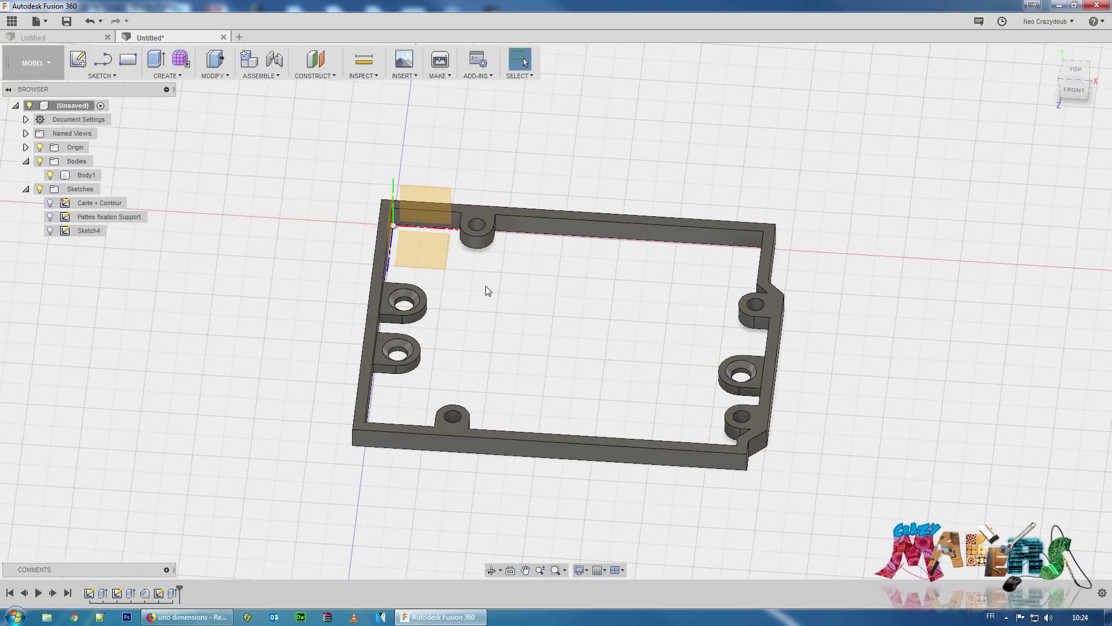
Edit the frame's base extrusion and increase its extrusion distance to make the frame taller
middle_click_drag(487, 291, 486, 291, "shift")
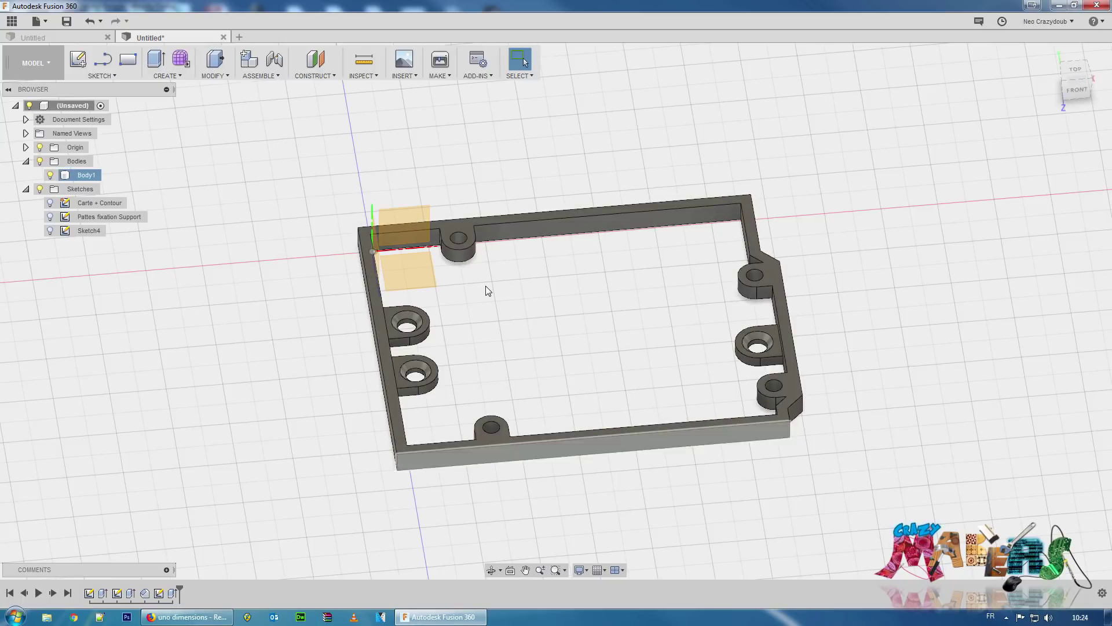
left_click(487, 291)
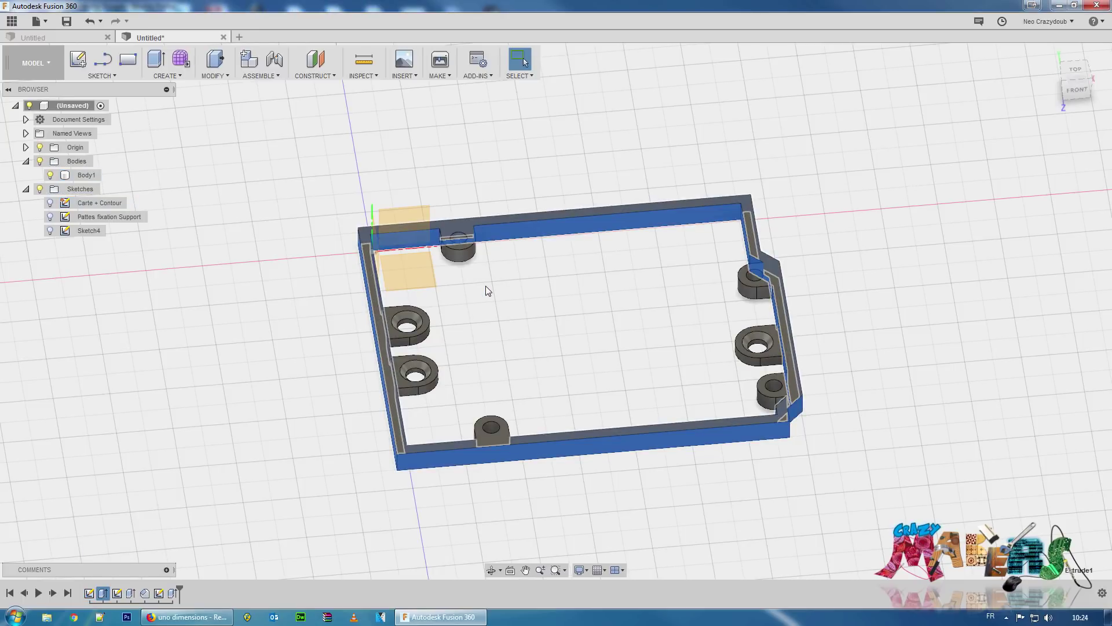
key("F6")
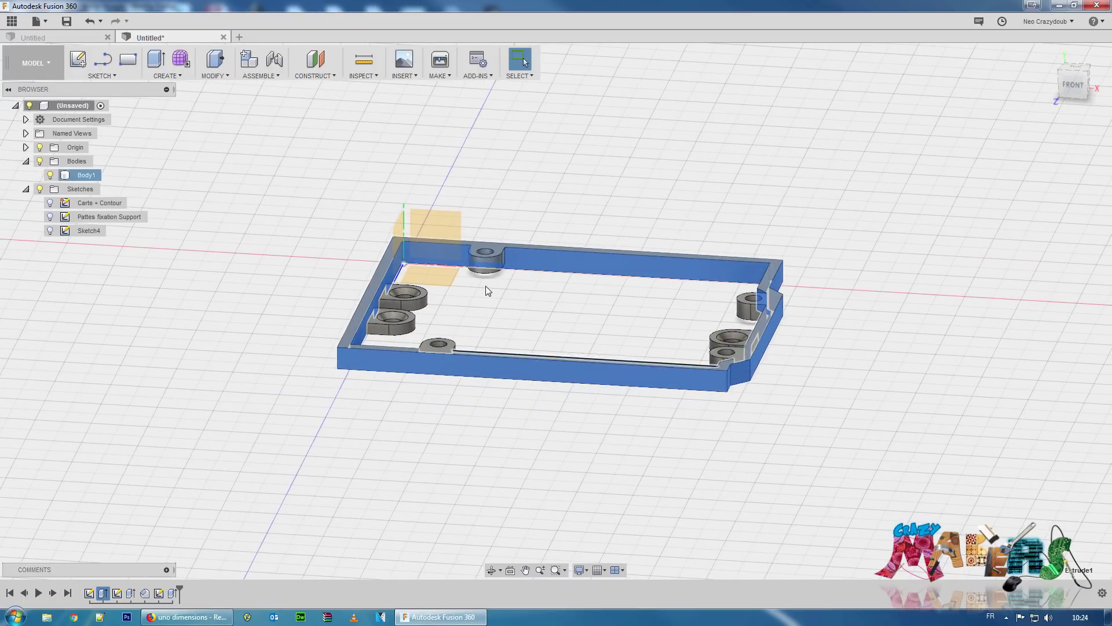
right_click(103, 592)
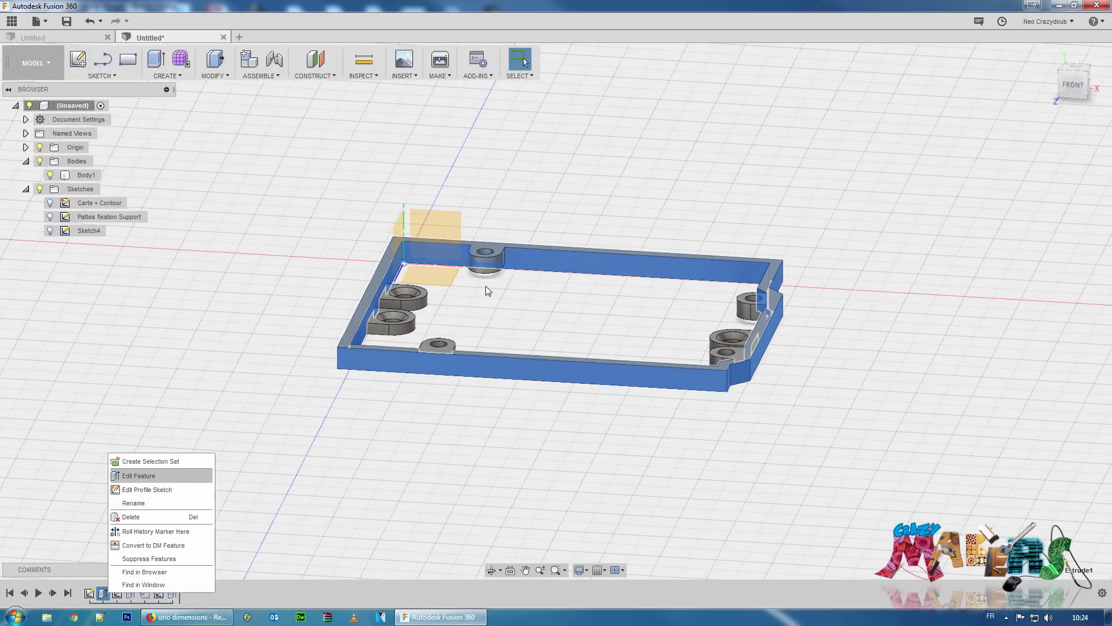
left_click(145, 475)
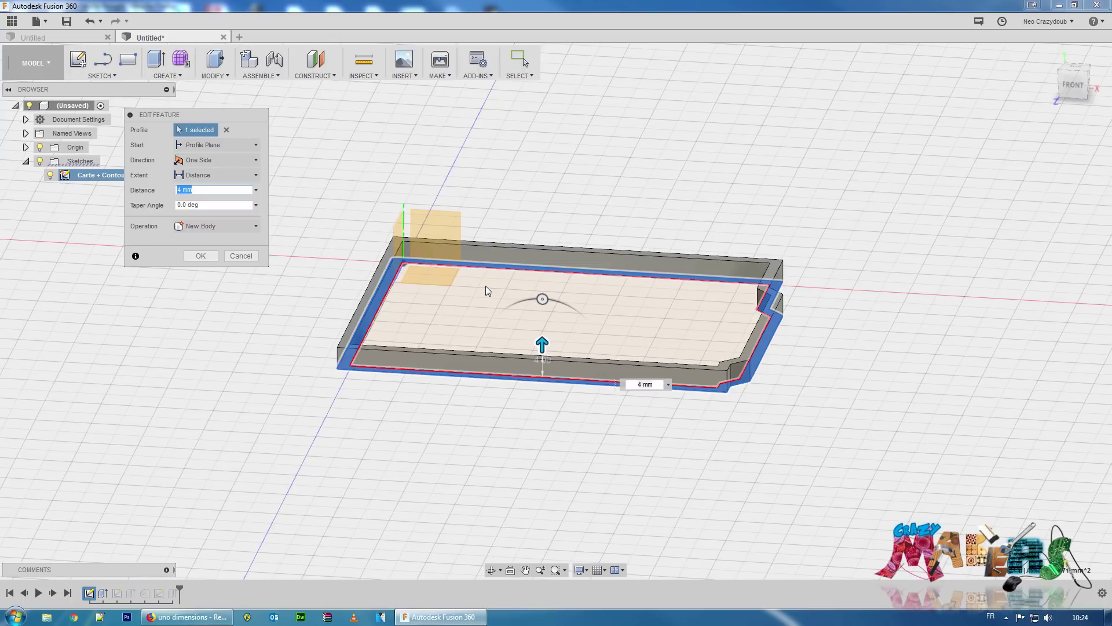
key("Return")
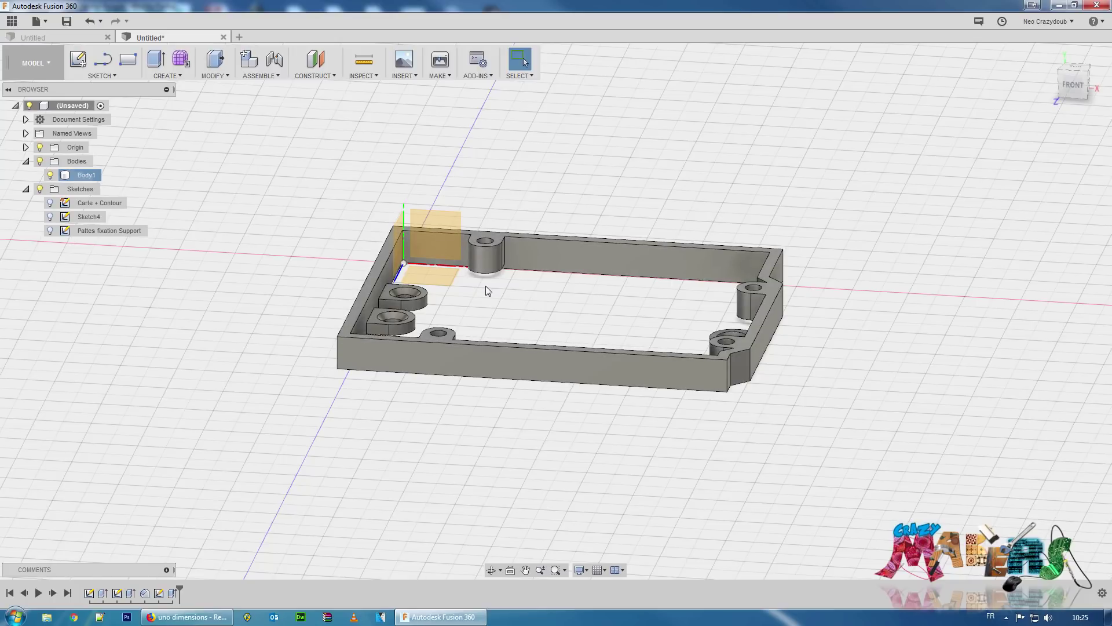
Edit the board-mounting tabs' extrusion and give its end offset a negative value so the tabs stop below the frame's top face
left_click(487, 291)
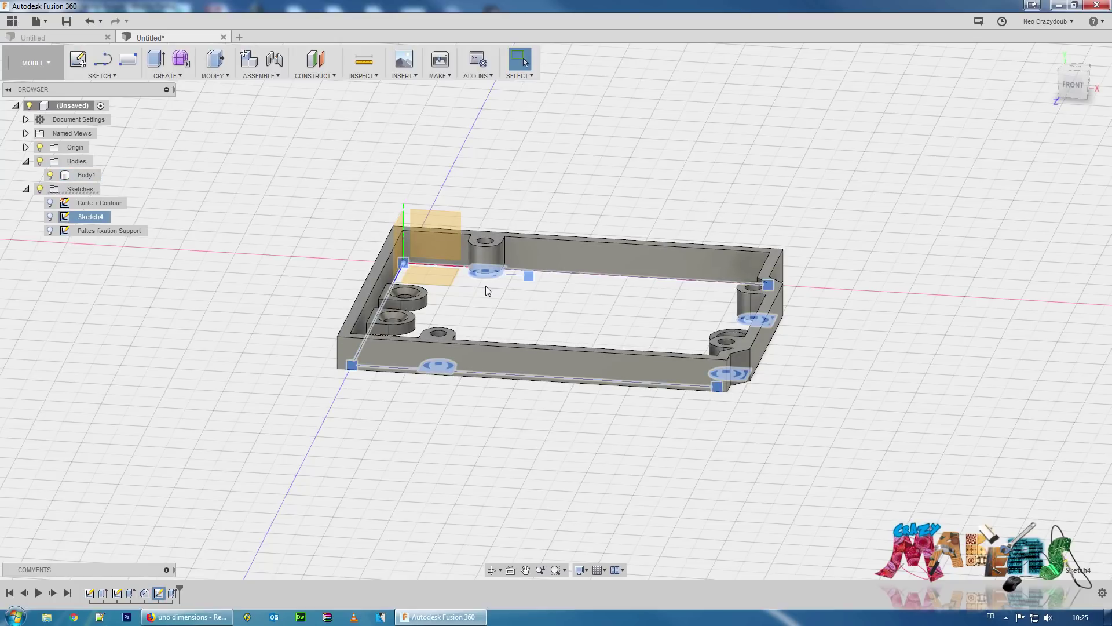
left_click(487, 291)
right_click(173, 593)
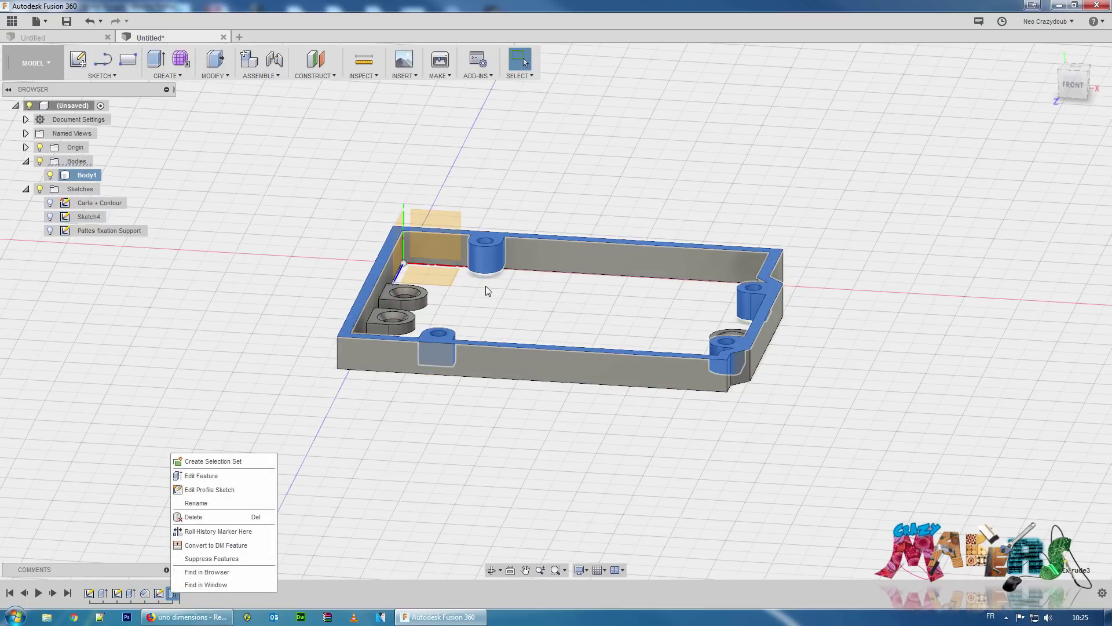
left_click(202, 475)
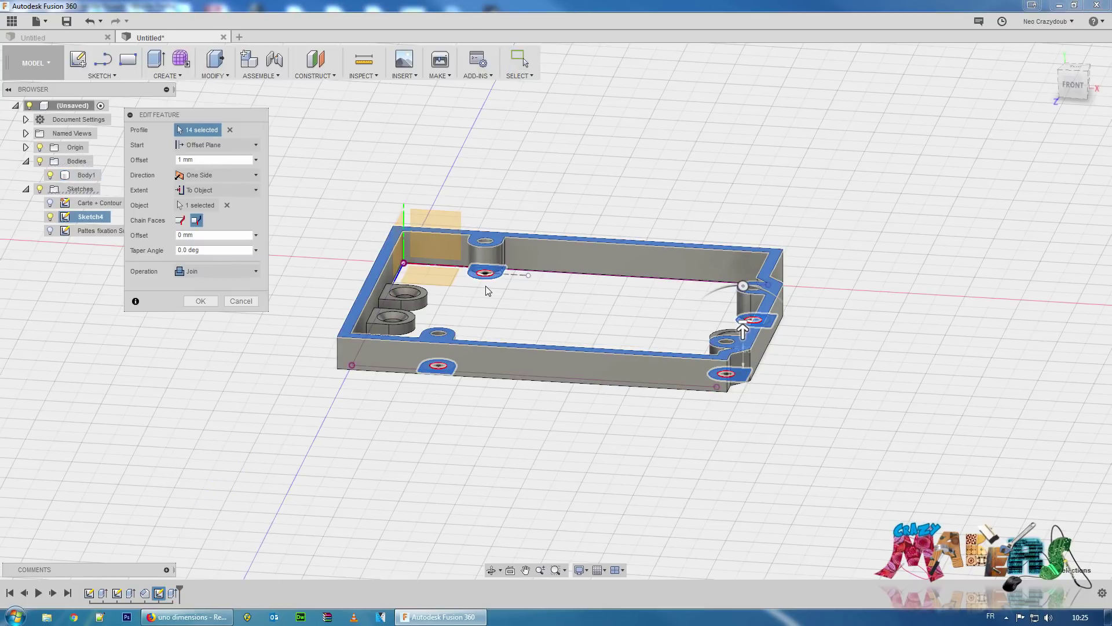
key("shift+Tab")
key("Tab")
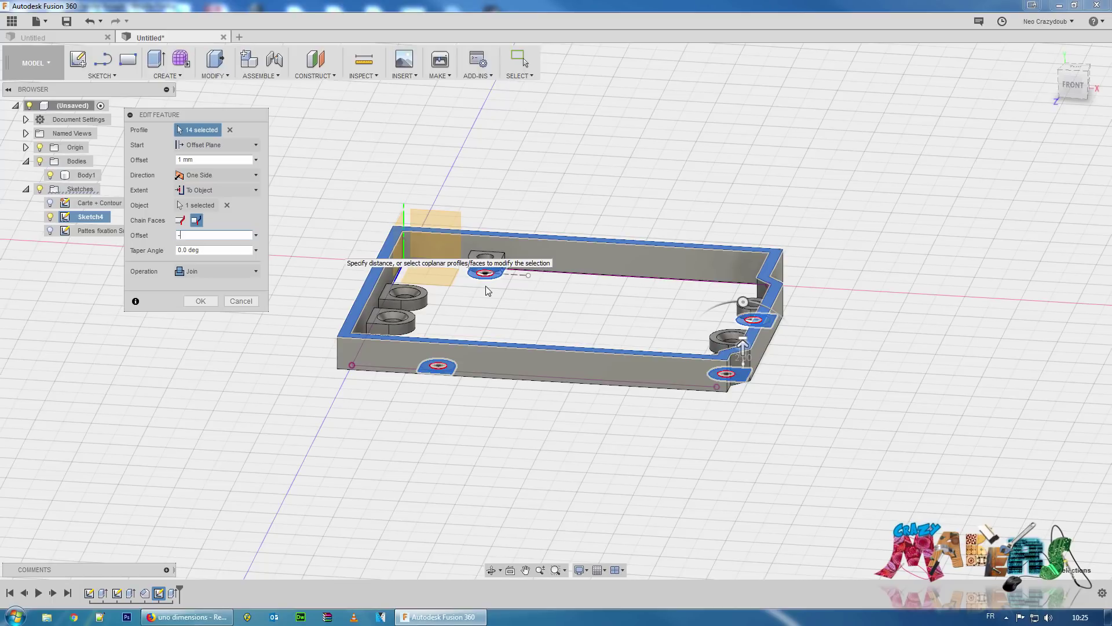
key("Return")
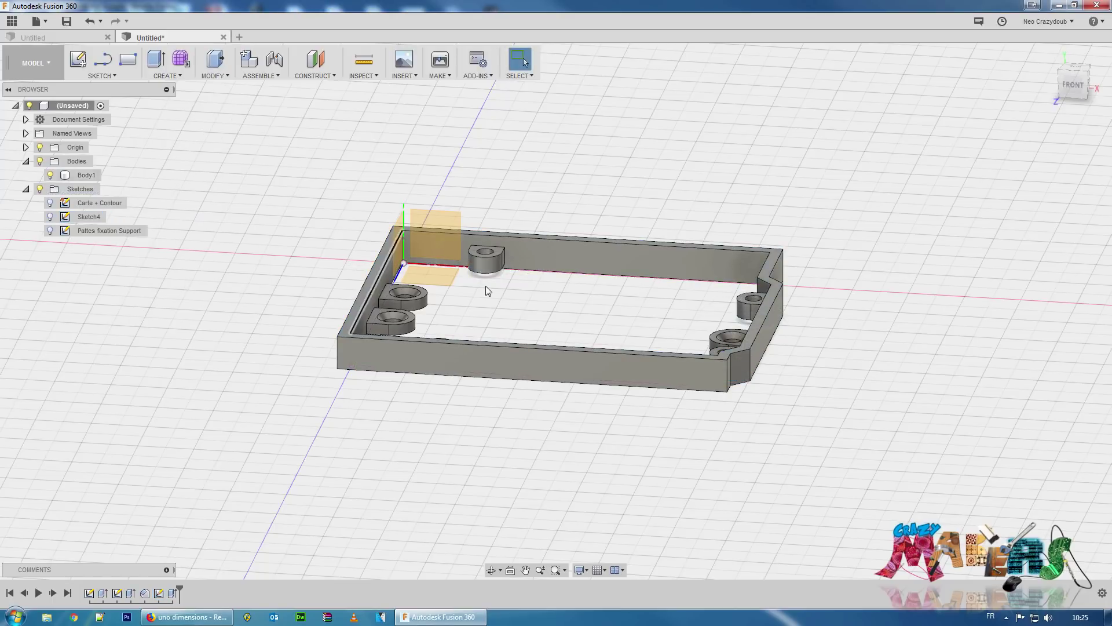
Fillet the three edges where the countersunk fixing tabs' top faces meet the frame wall with a 1 mm radius
middle_click_drag(487, 290, 487, 291, "shift")
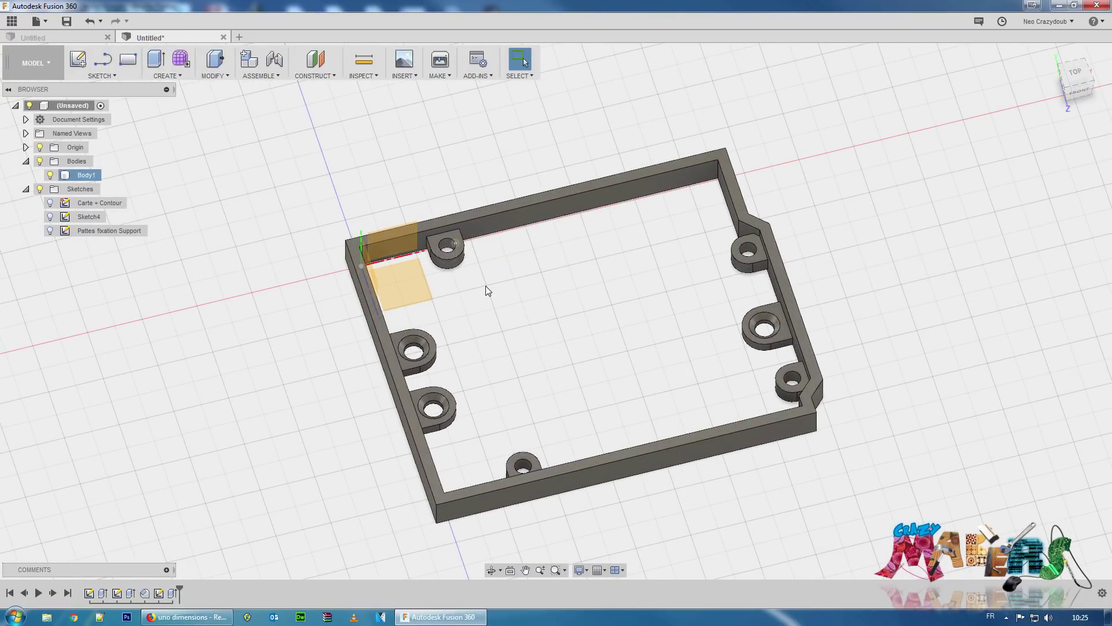
left_click(487, 291)
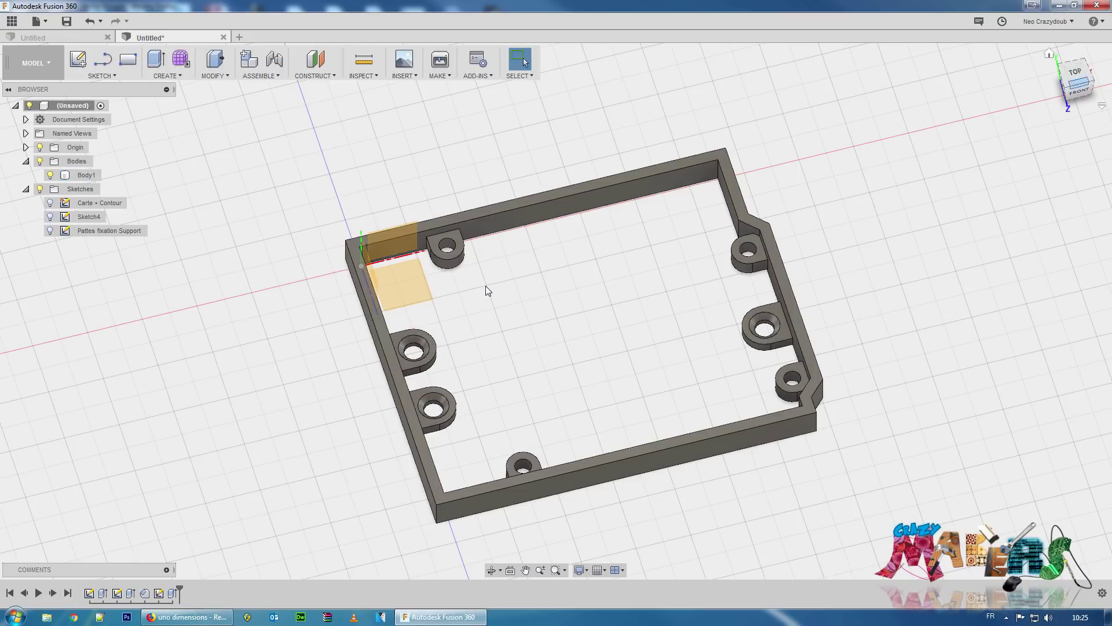
mouse_move(1076, 71)
left_mouse_down()
mouse_move(1054, 52)
mouse_move(1059, 61)
left_mouse_up()
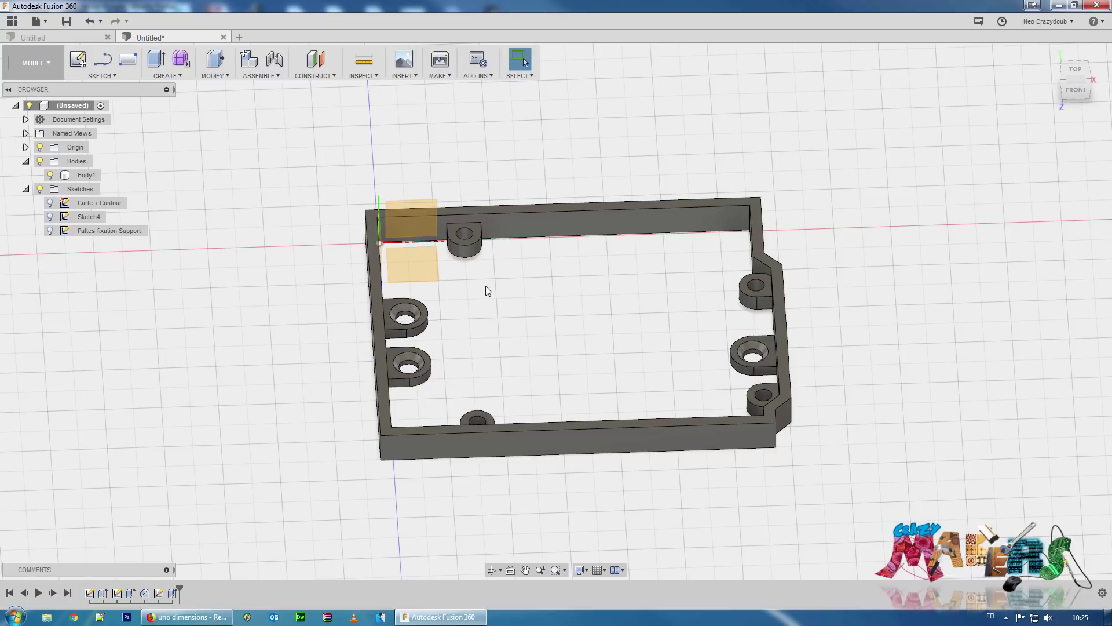
middle_click_drag(489, 291, 488, 291, "shift")
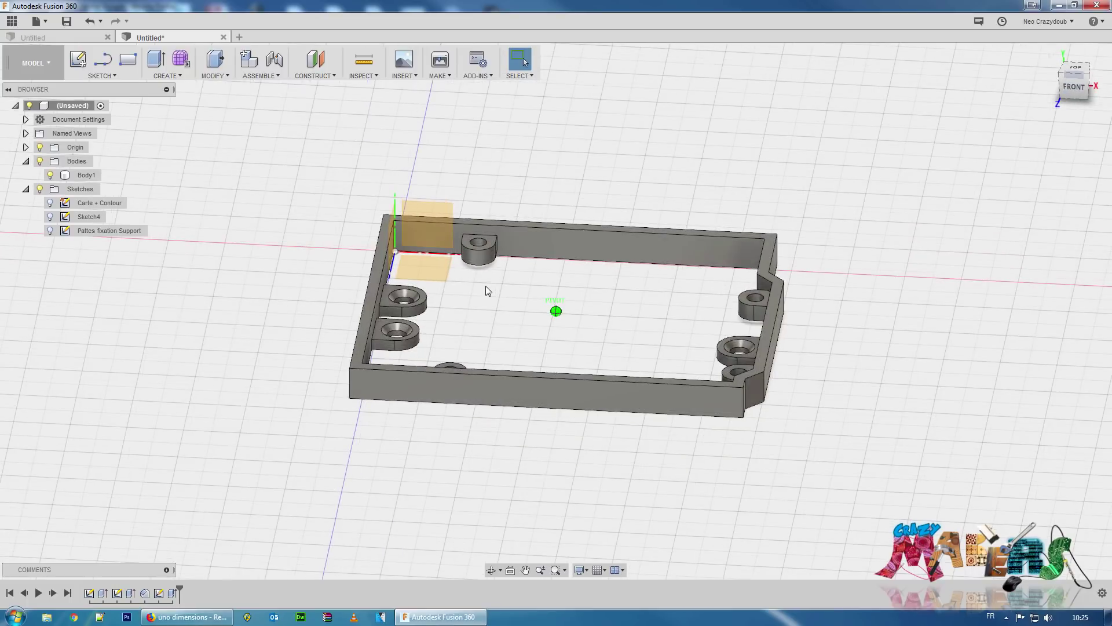
scroll(489, 290, "up", 3)
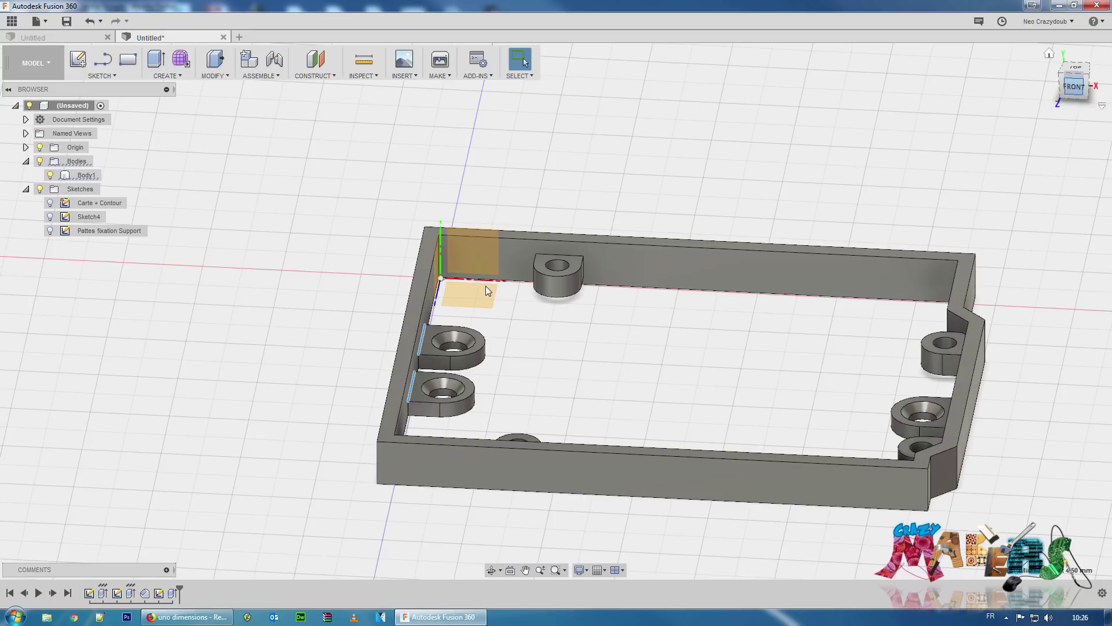
middle_click_drag(487, 290, 487, 290, "shift")
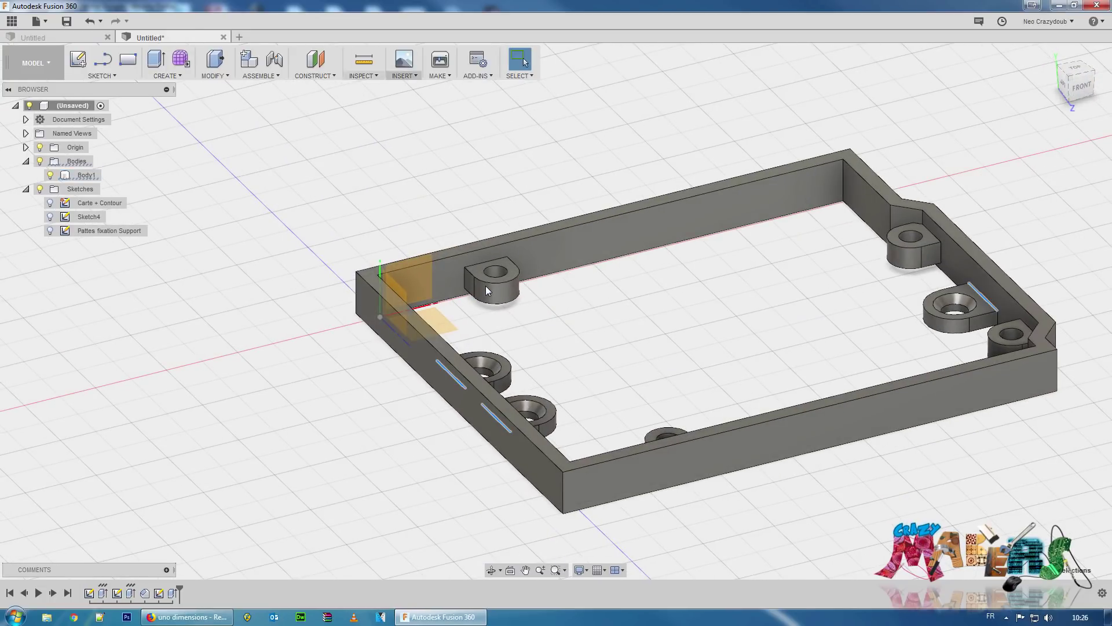
left_click(215, 75)
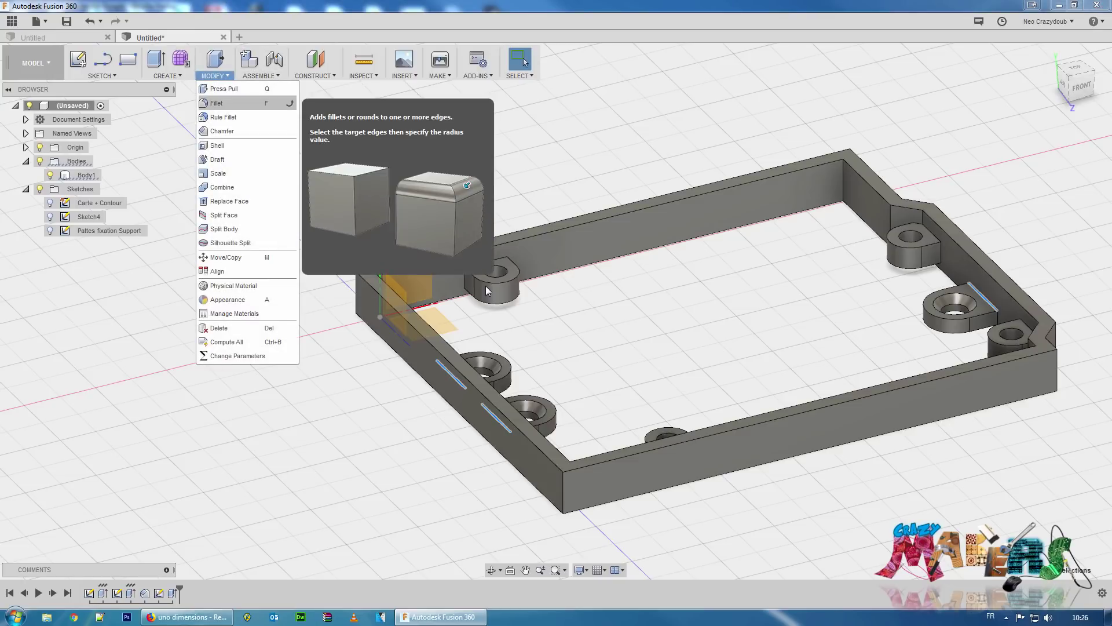
left_click(217, 103)
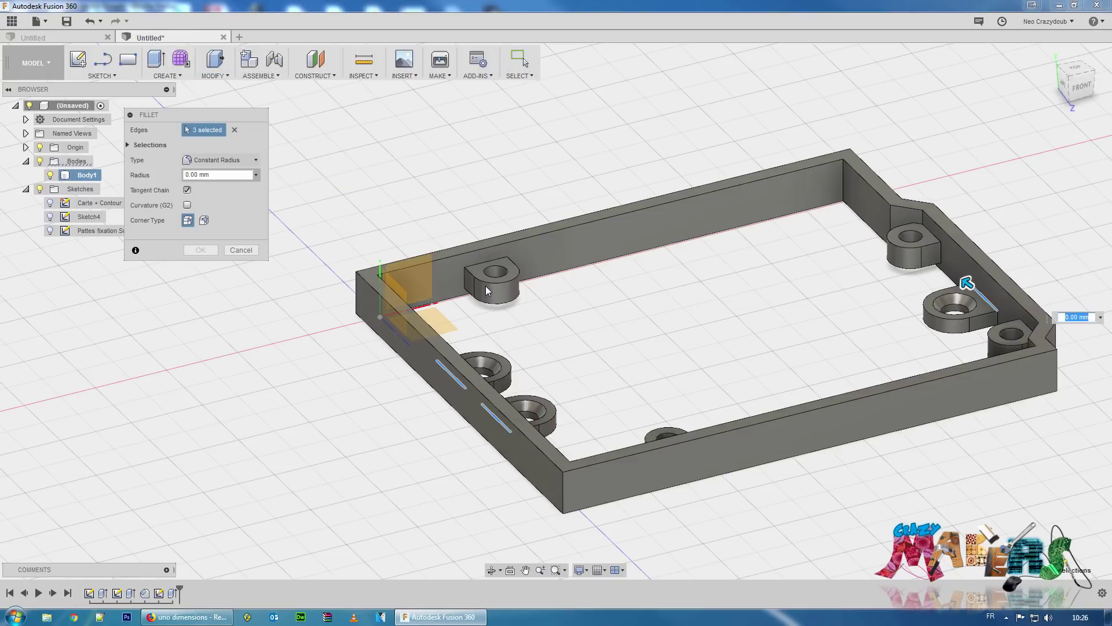
left_click_drag(199, 175, 184, 175)
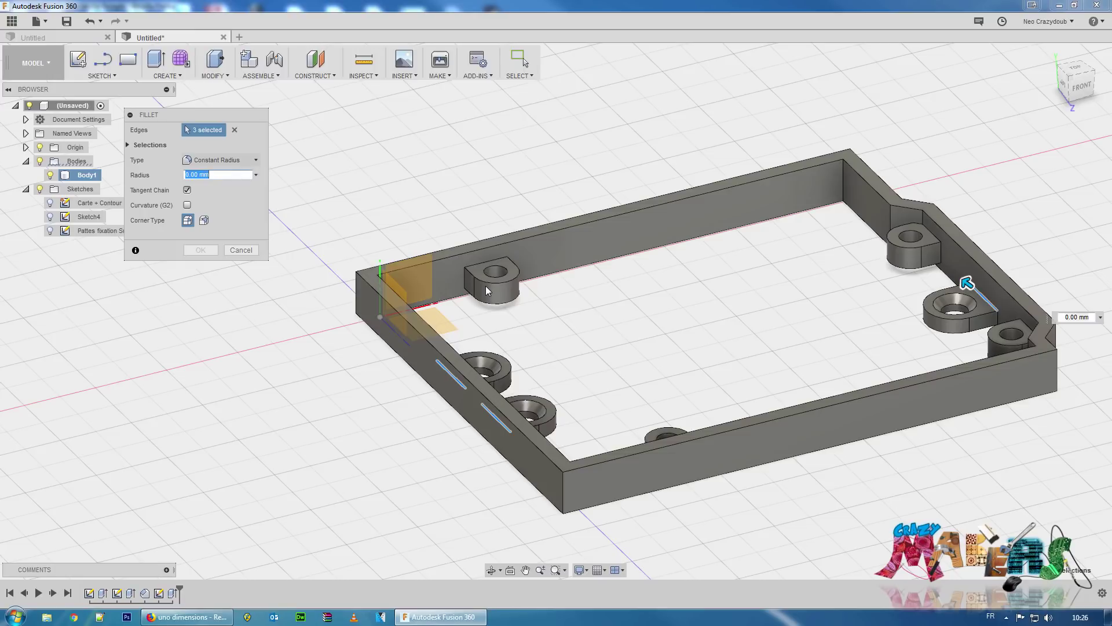
type("1")
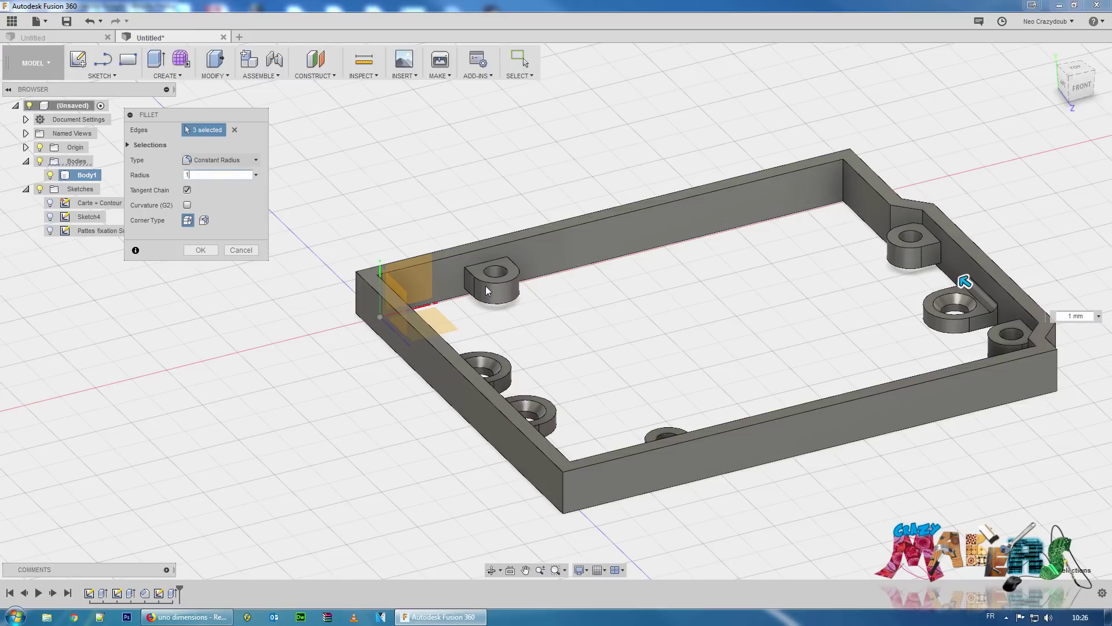
key("Return")
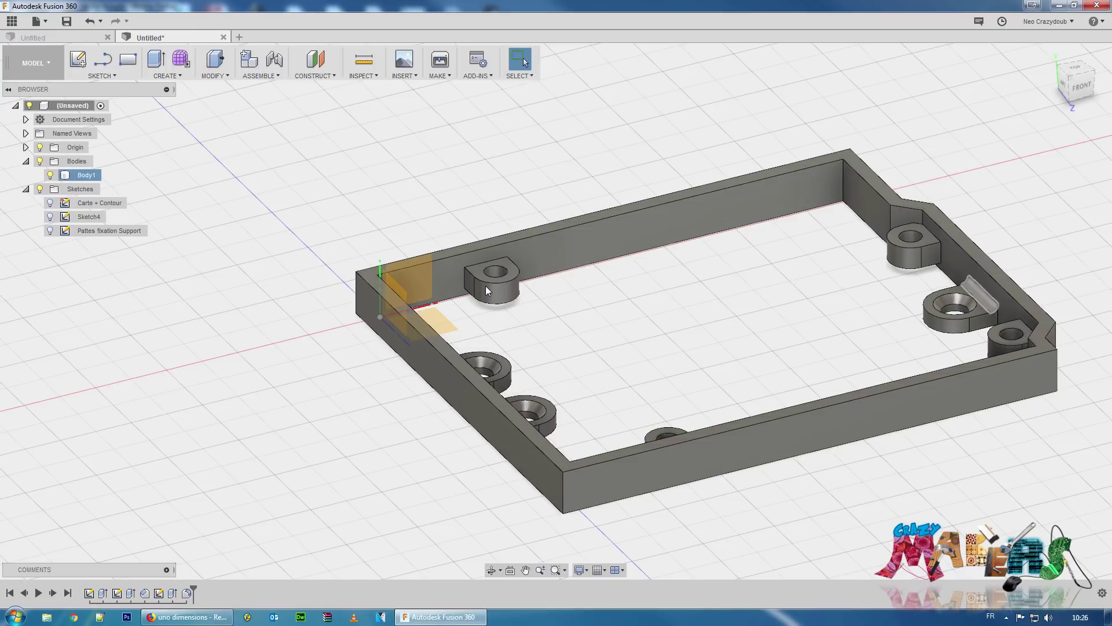
Fillet the eight vertical edges where the four board-mounting tabs meet the frame walls with a 2 mm radius
middle_click_drag(485, 291, 487, 291, "shift")
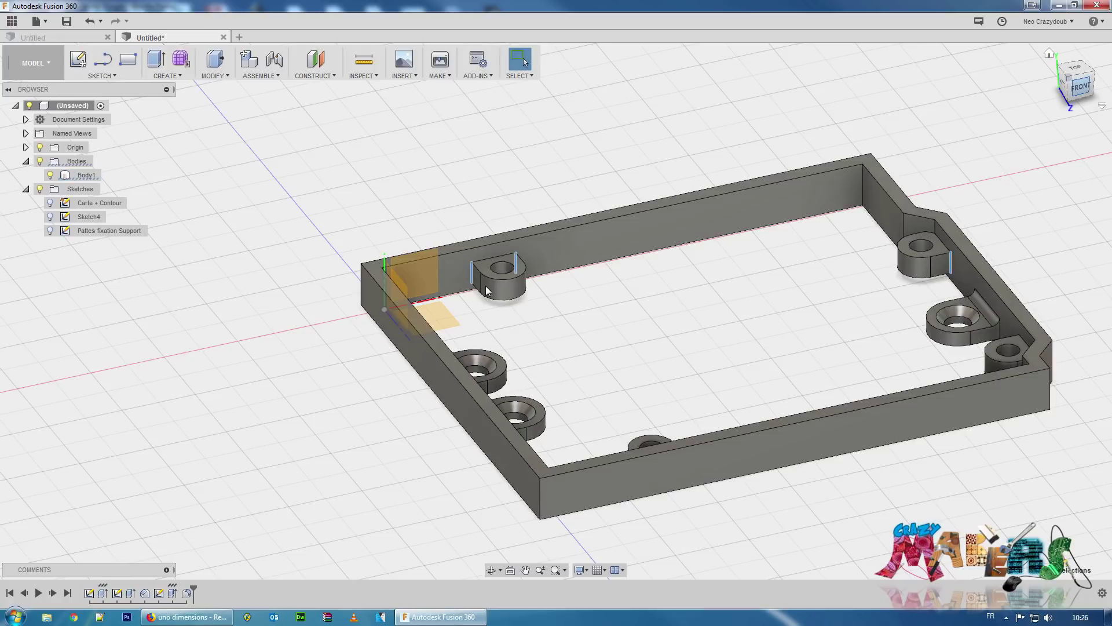
middle_click_drag(485, 291, 487, 291, "shift")
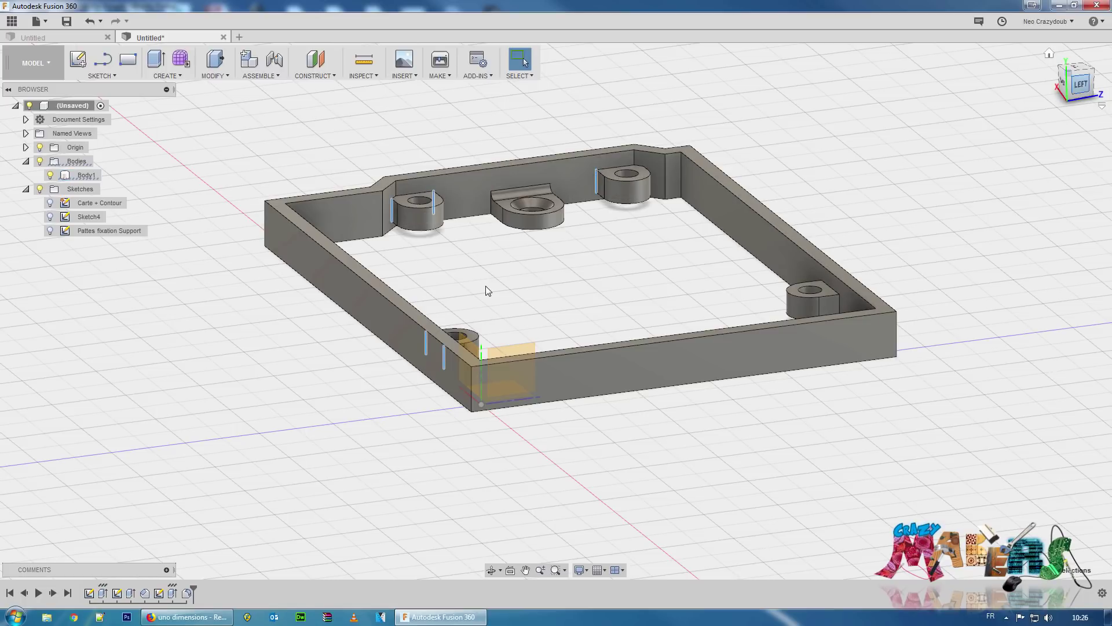
middle_click_drag(487, 291, 487, 291, "shift")
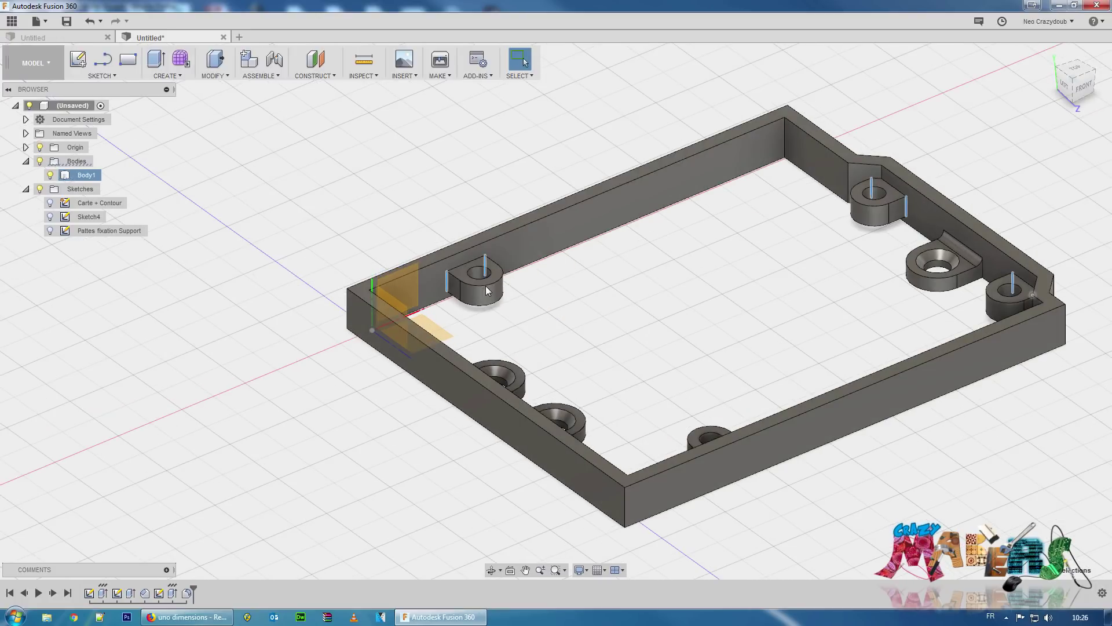
middle_click_drag(487, 291, 486, 291, "shift")
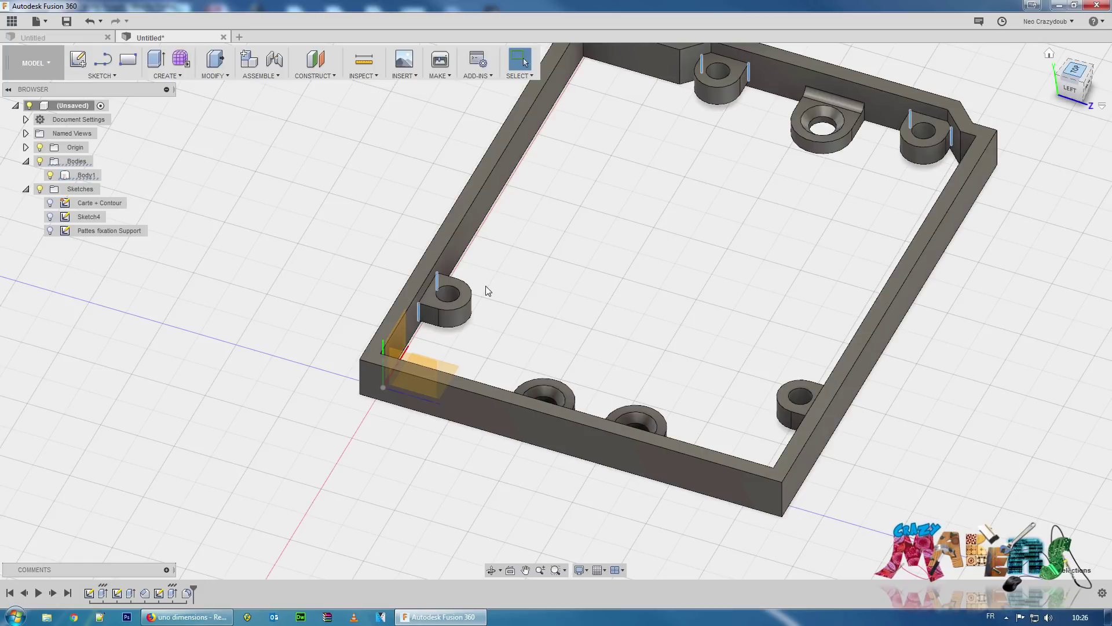
middle_click_drag(487, 291, 488, 290, "shift")
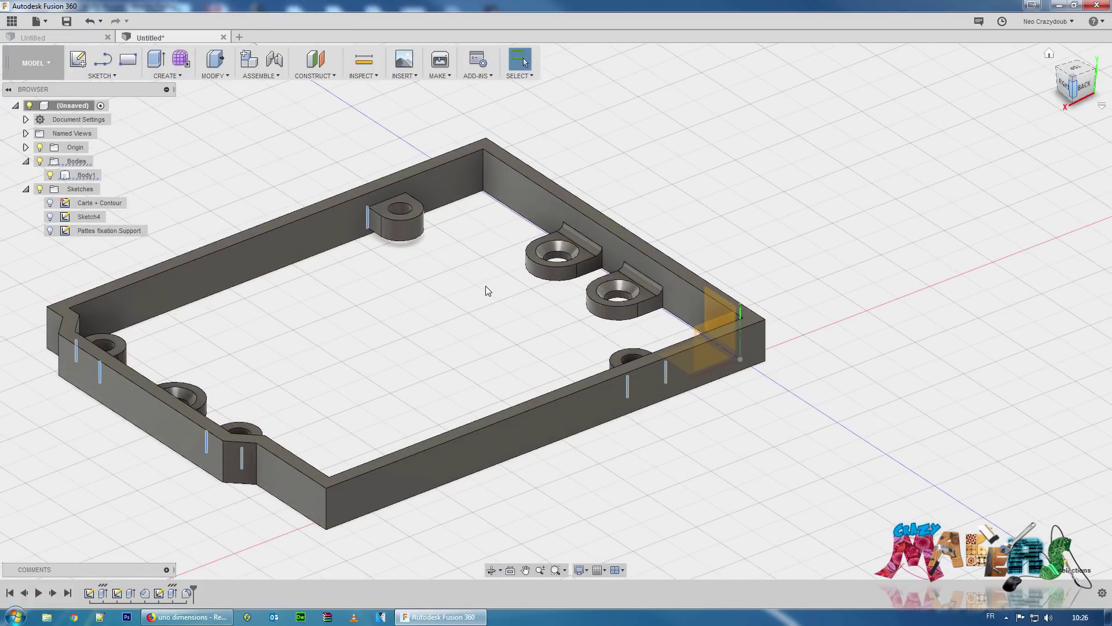
middle_click_drag(486, 291, 487, 291, "shift")
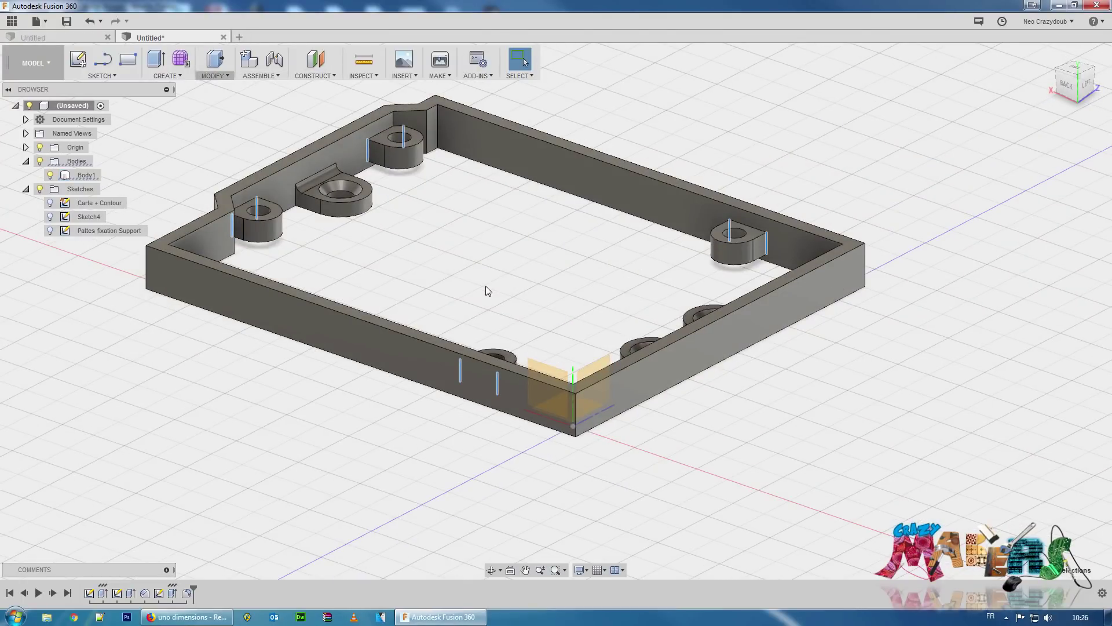
left_click(215, 76)
left_click(226, 103)
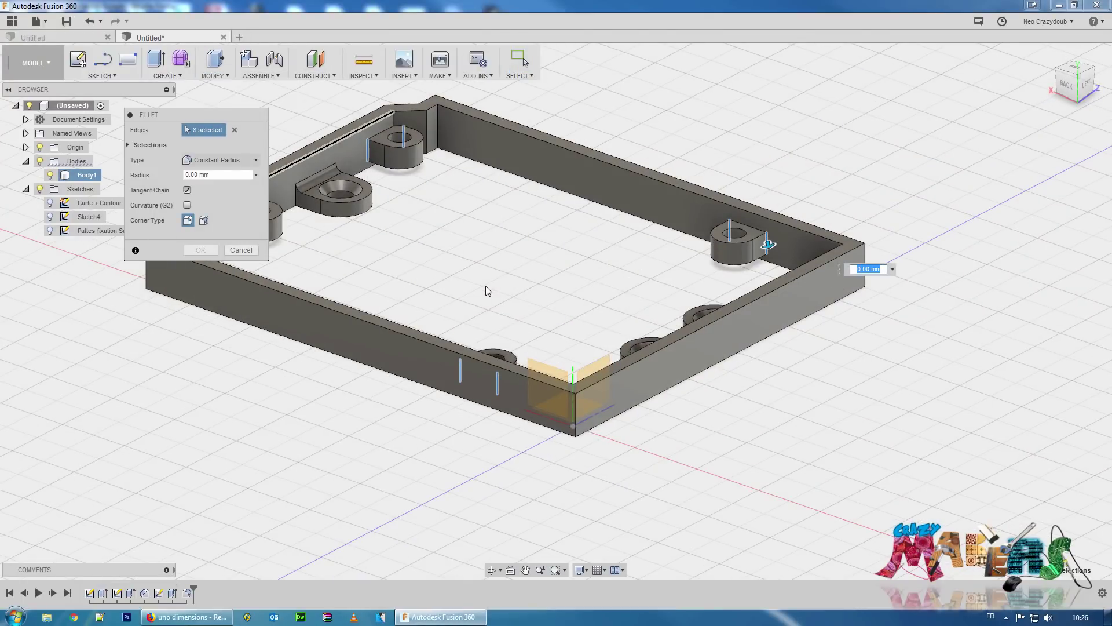
left_click_drag(191, 175, 179, 175)
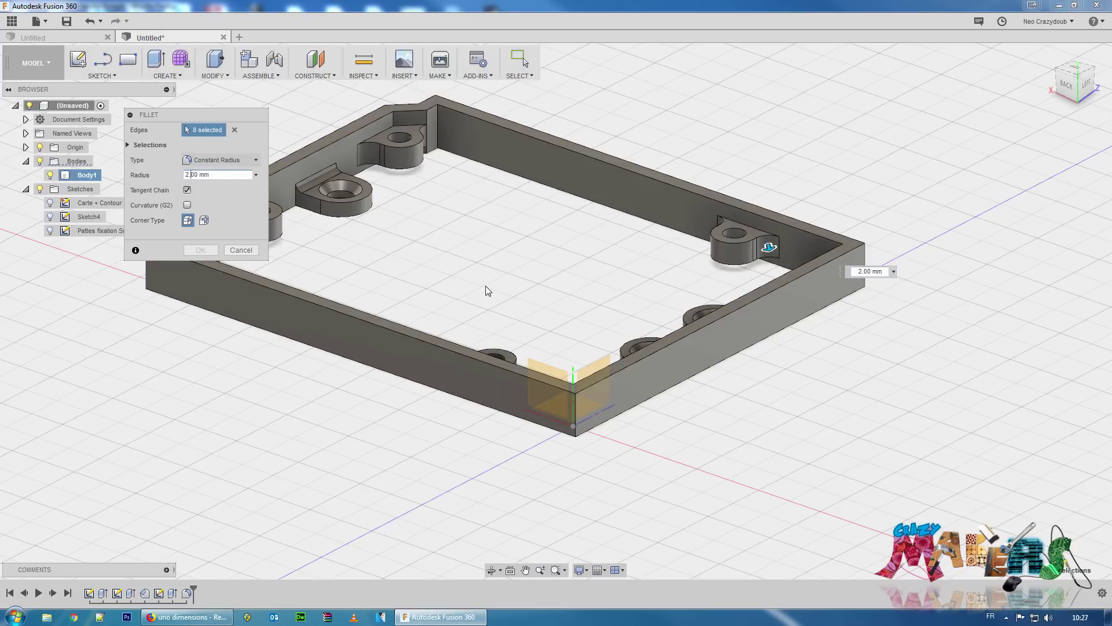
key("Return")
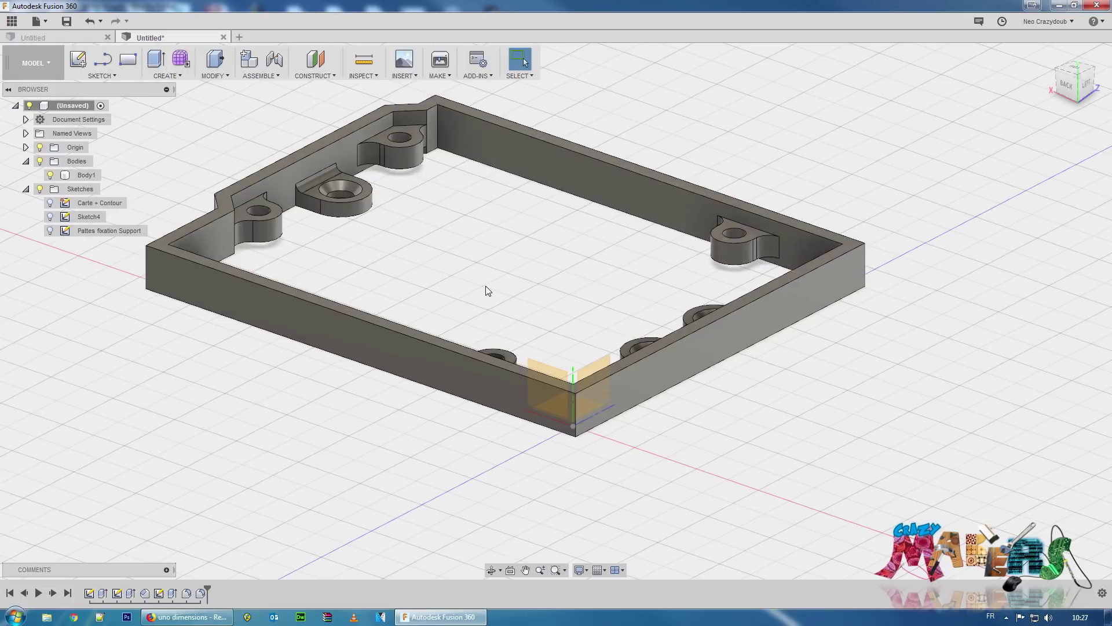
Add full-length modeled threads, ISO Metric profile M3x0.5, to the holes of the four board-mounting tabs
middle_click_drag(556, 311, 776, 319, "shift")
mouse_move(486, 287)
middle_mouse_down("shift")
mouse_move(573, 325)
mouse_move(633, 296)
mouse_move(498, 279)
mouse_move(533, 266)
mouse_move(494, 302)
middle_mouse_up("shift")
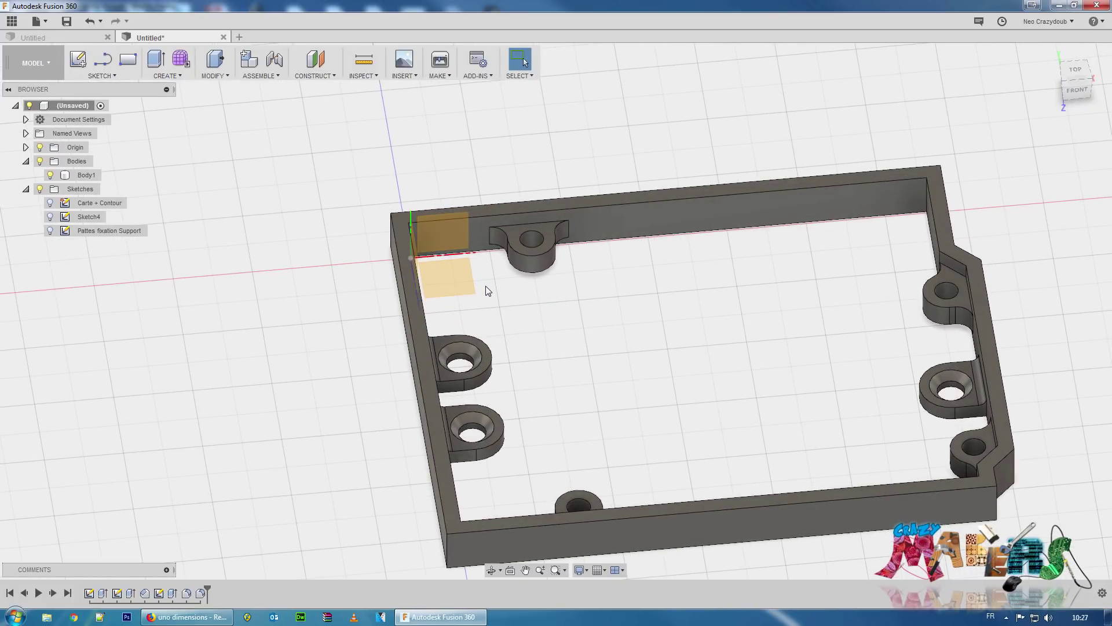
left_click(533, 240)
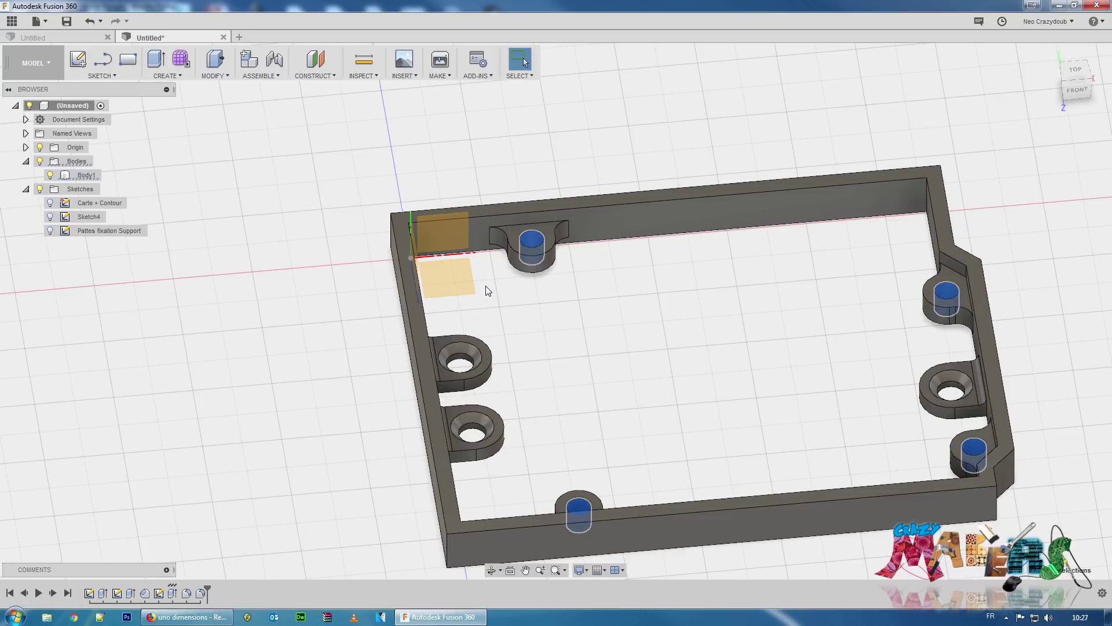
left_click(215, 76)
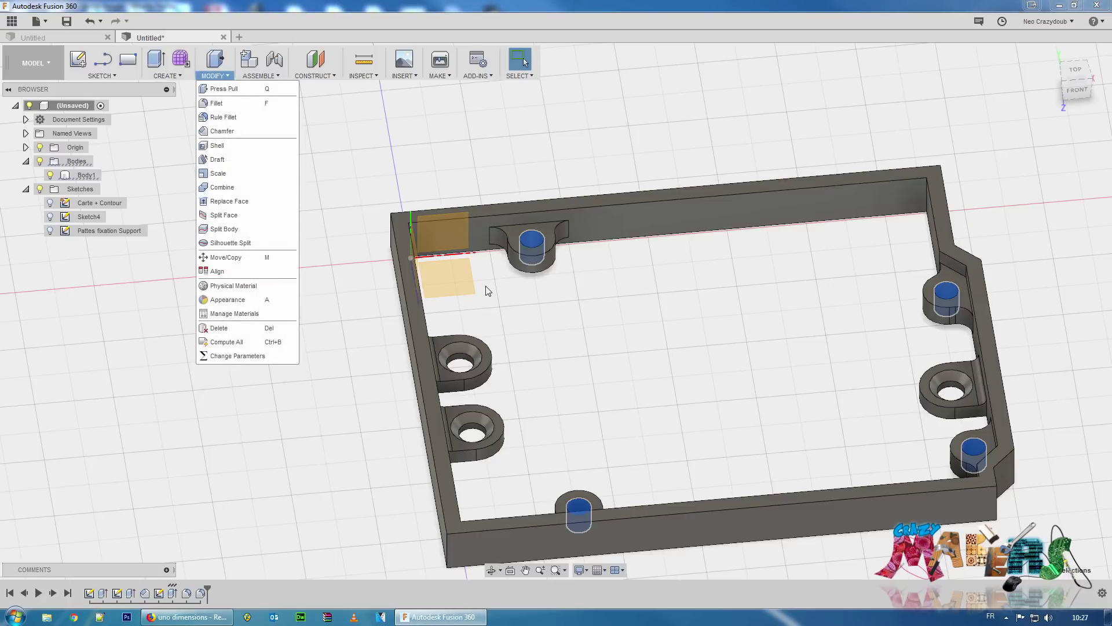
left_click(167, 76)
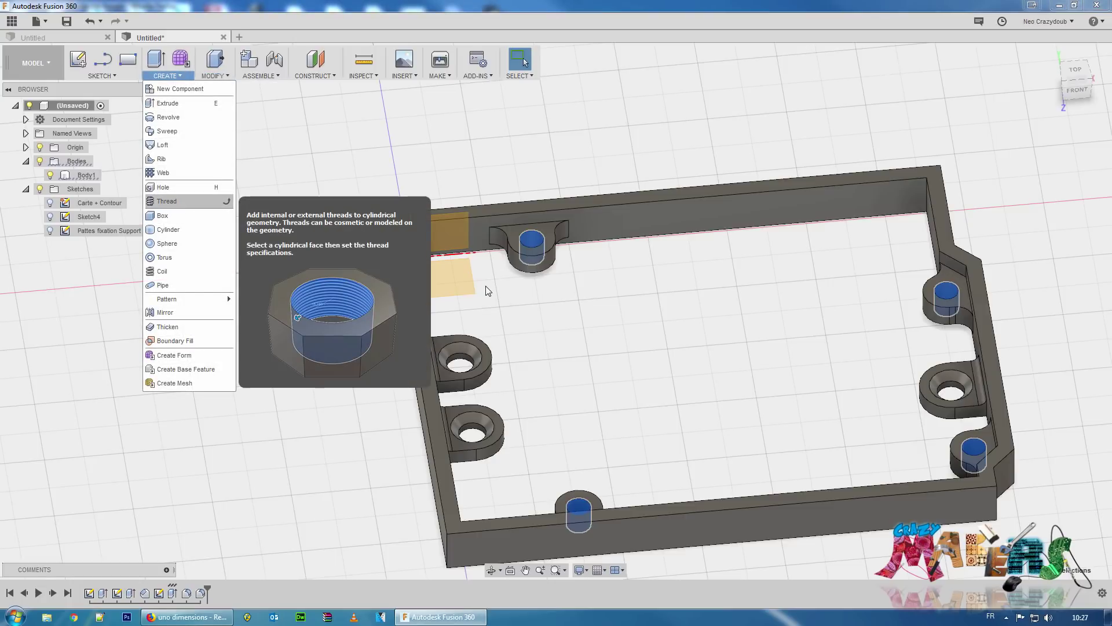
left_click(167, 201)
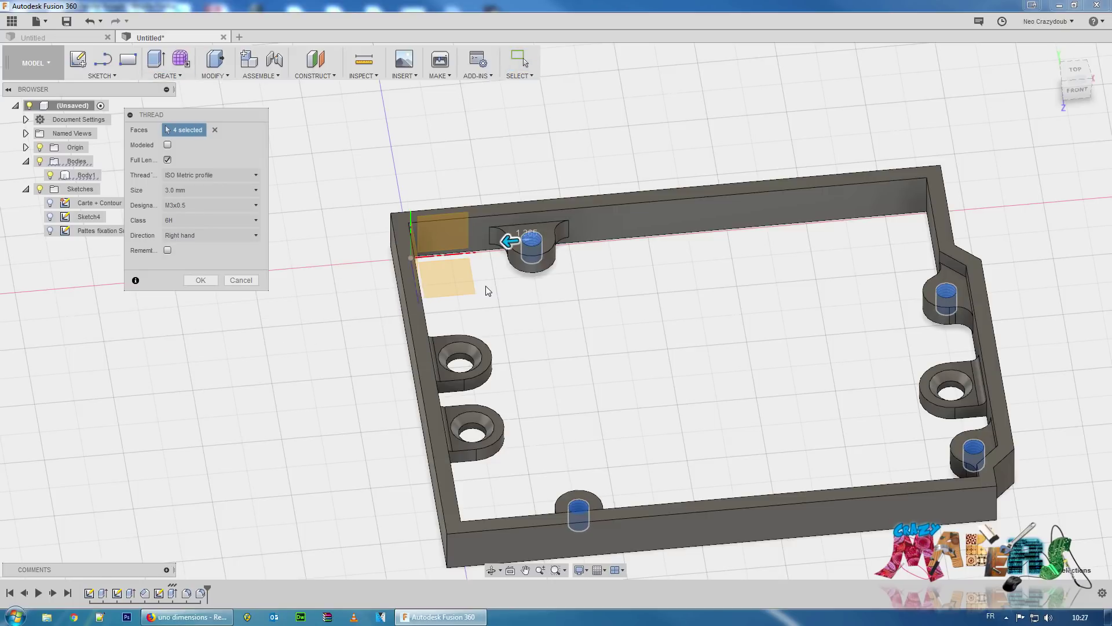
left_click(168, 145)
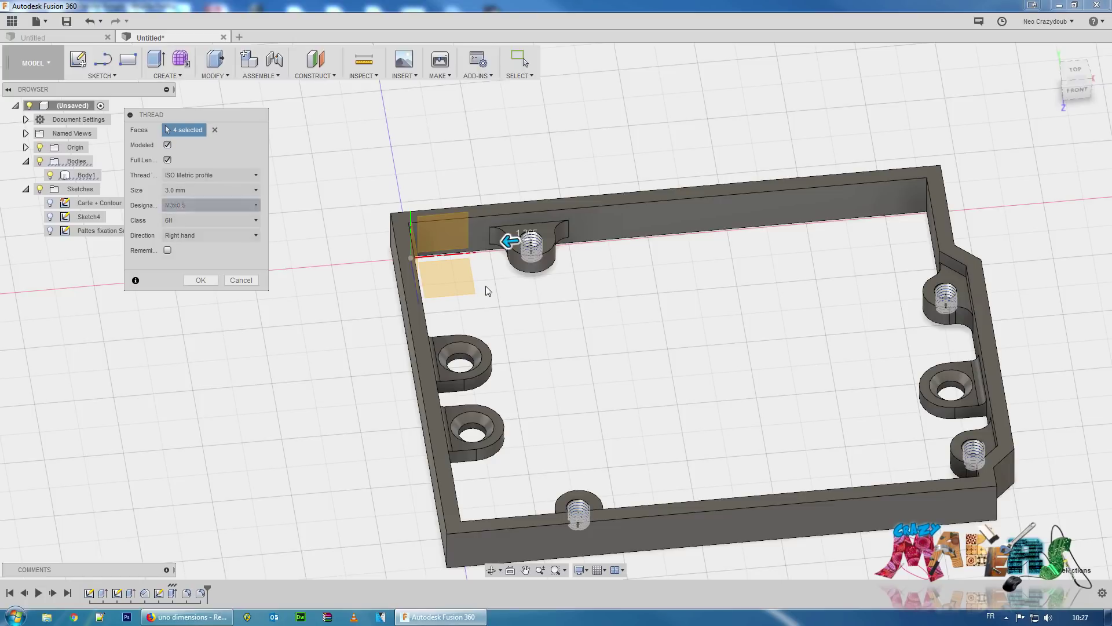
left_click(211, 205)
left_click(211, 205)
left_click(211, 205)
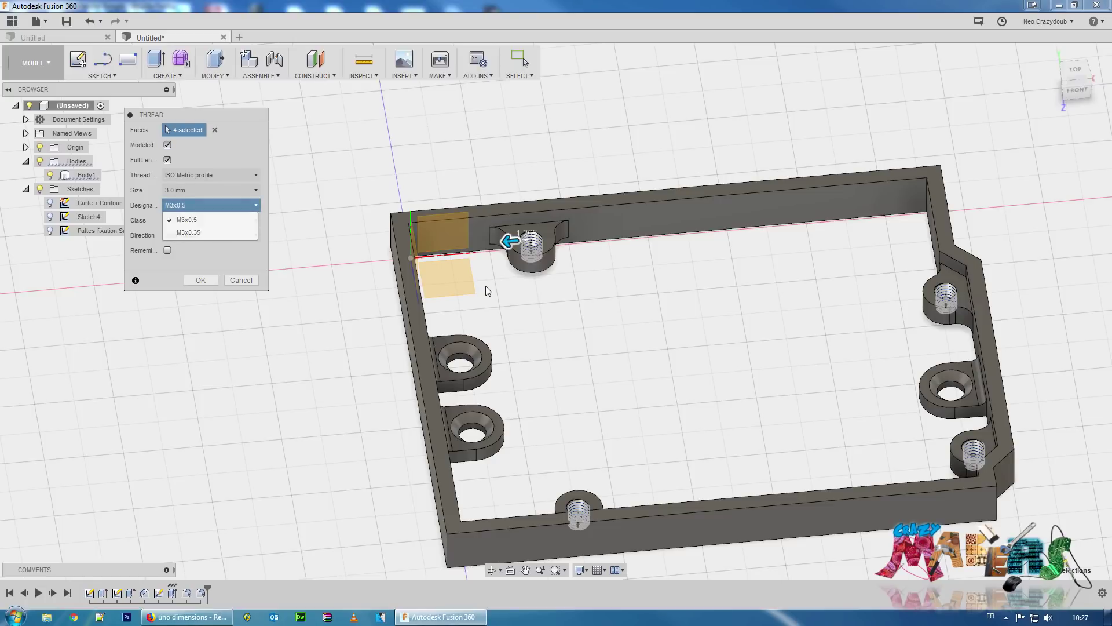
left_click(211, 175)
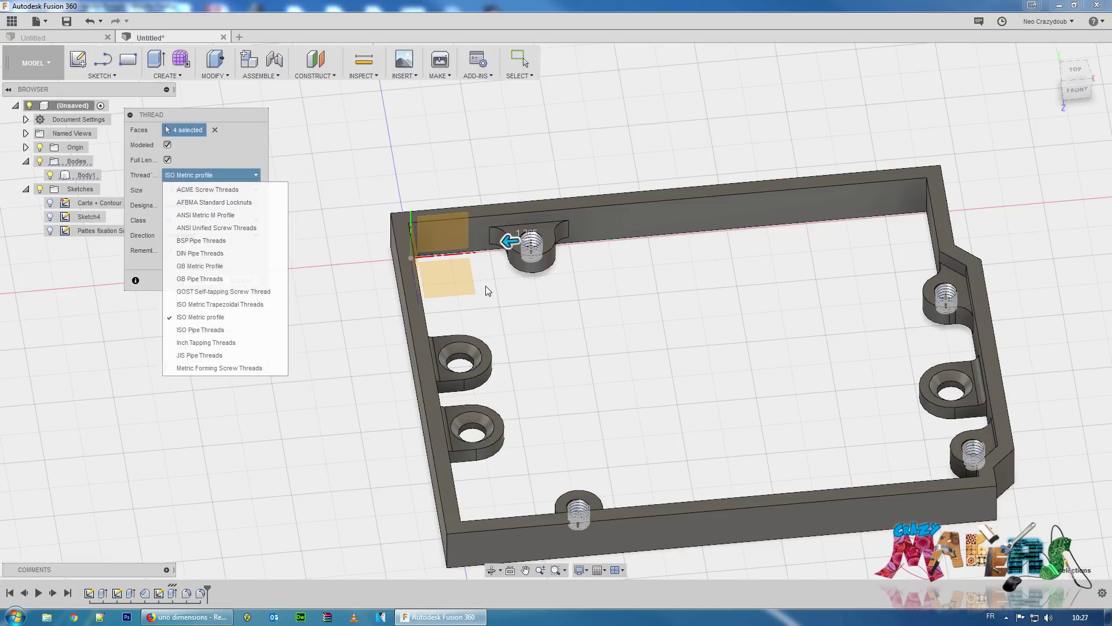
key("Escape")
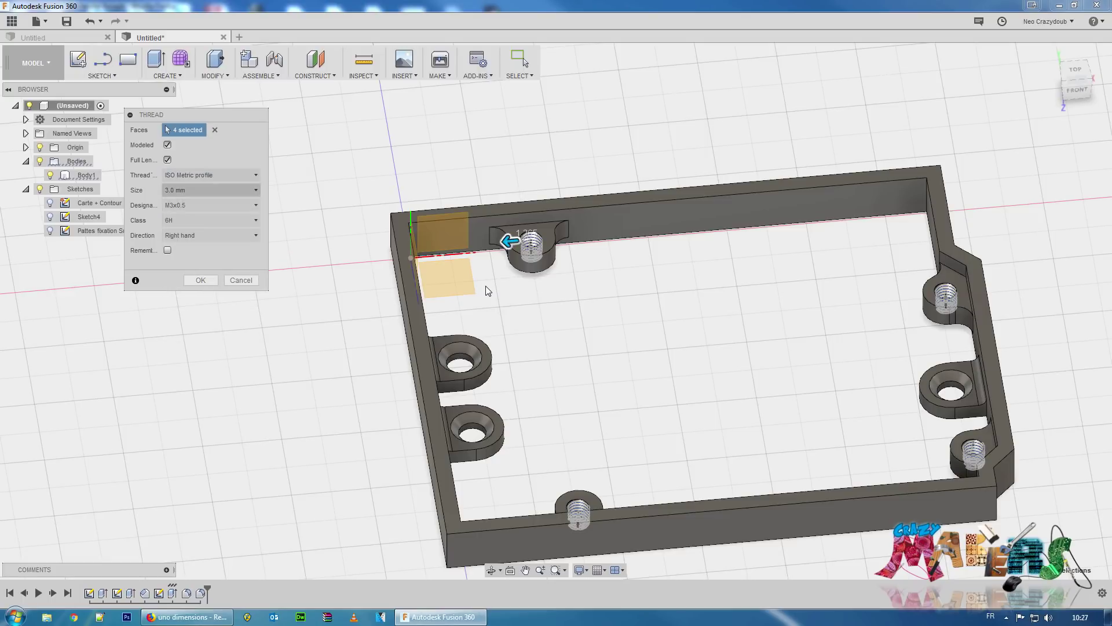
key("Tab")
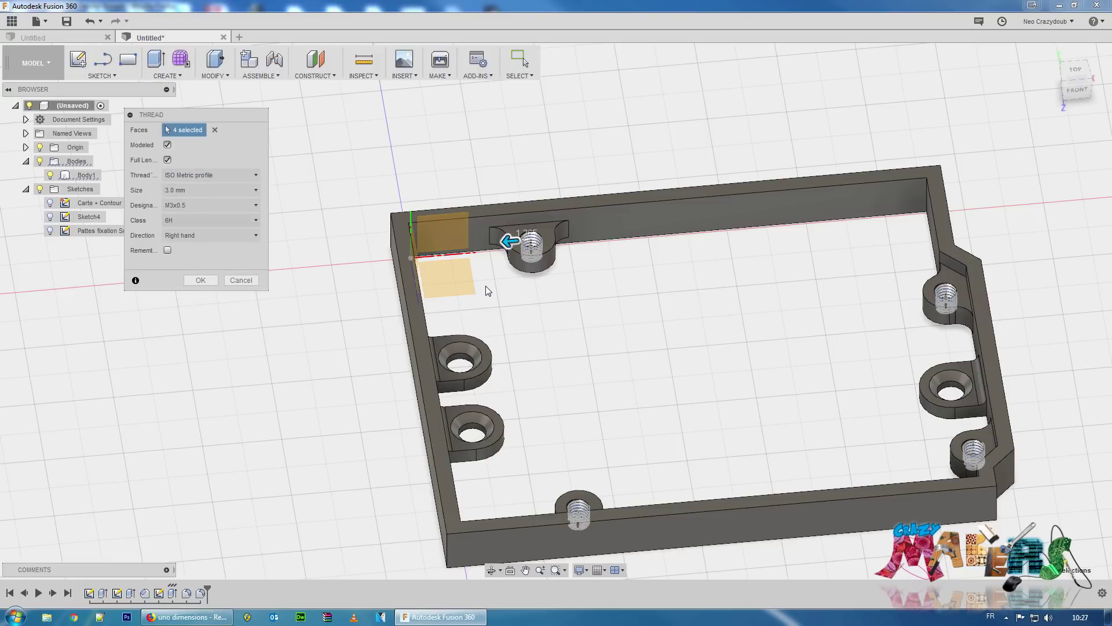
key("shift+Tab")
key("shift+Tab")
key("Tab")
key("Tab")
key("Tab")
key("Return")
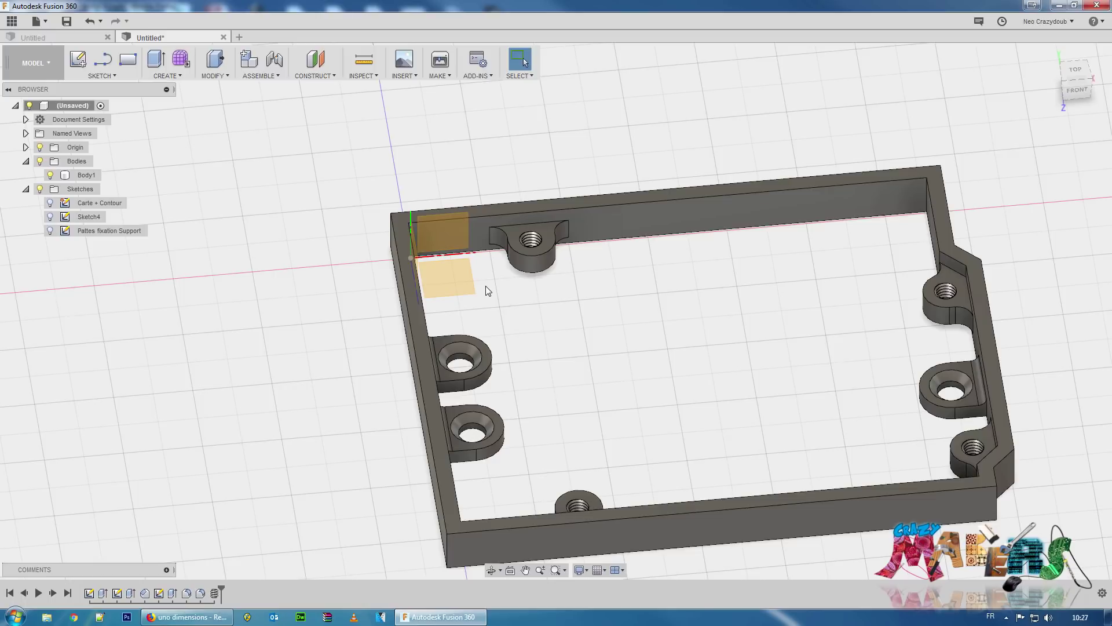
Chamfer the eight inner edges of the frame's top face with an equal distance of 0.5 mm
middle_click_drag(487, 291, 487, 291, "shift")
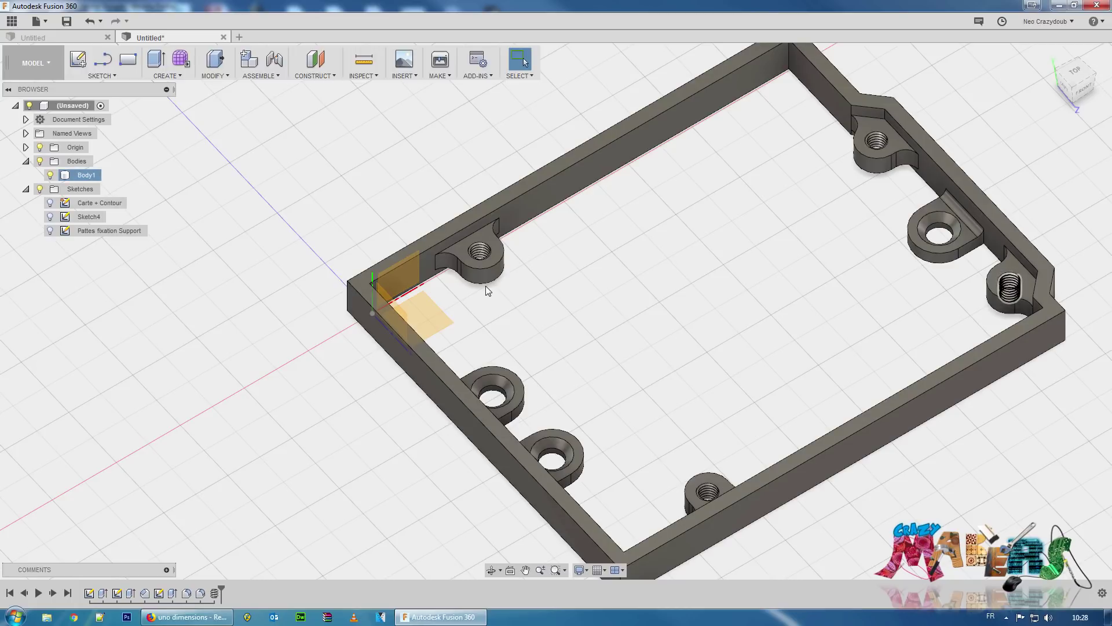
scroll(487, 290, "down", 3)
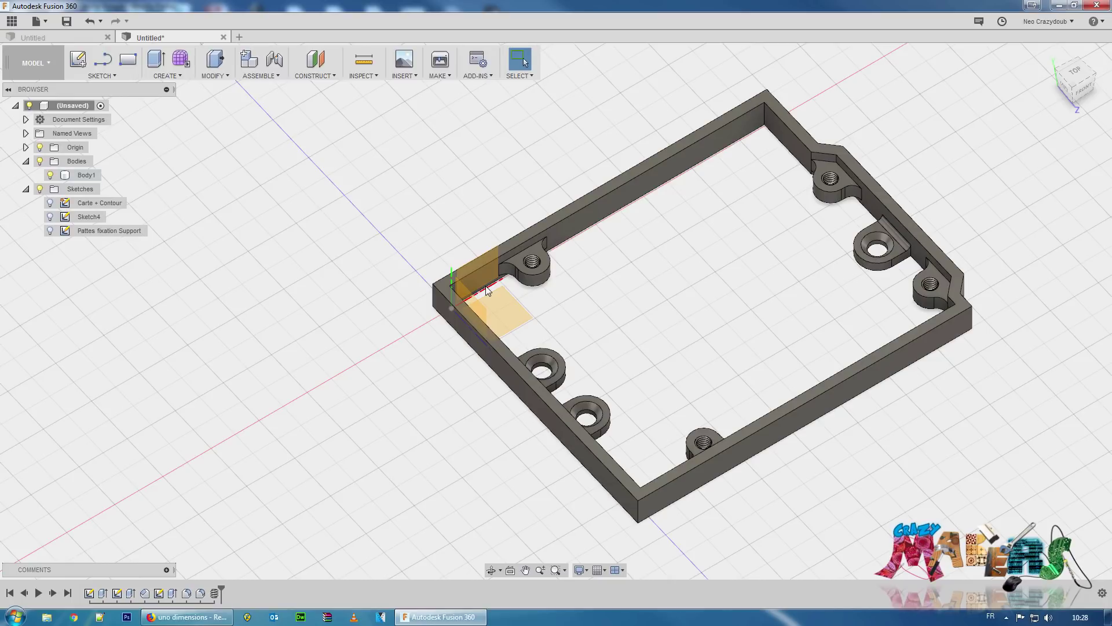
middle_click_drag(487, 290, 488, 290, "shift")
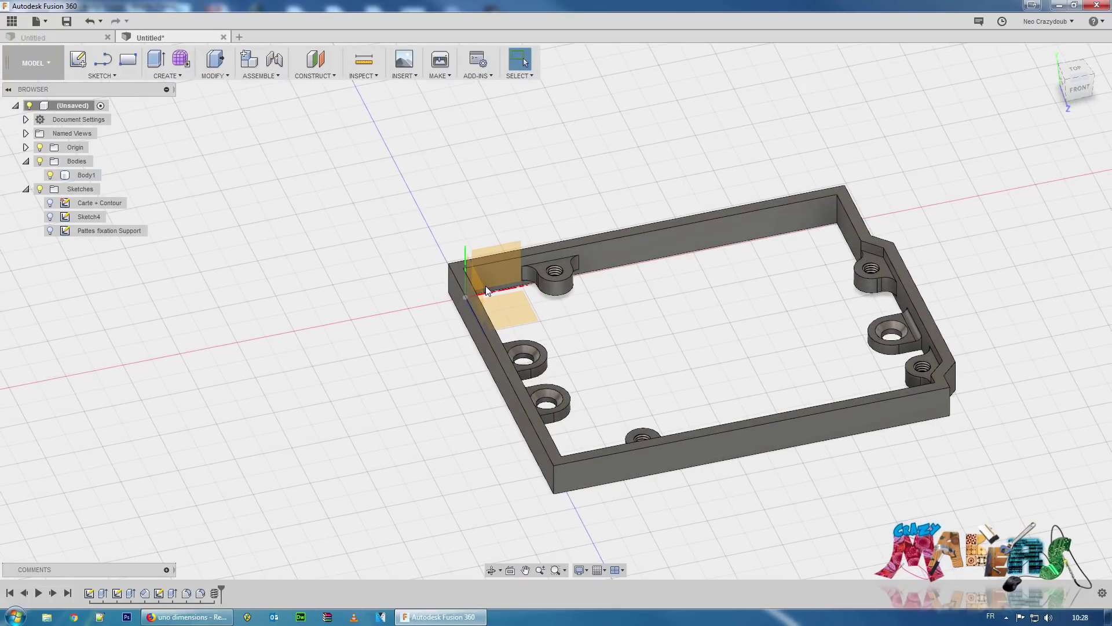
left_click(215, 75)
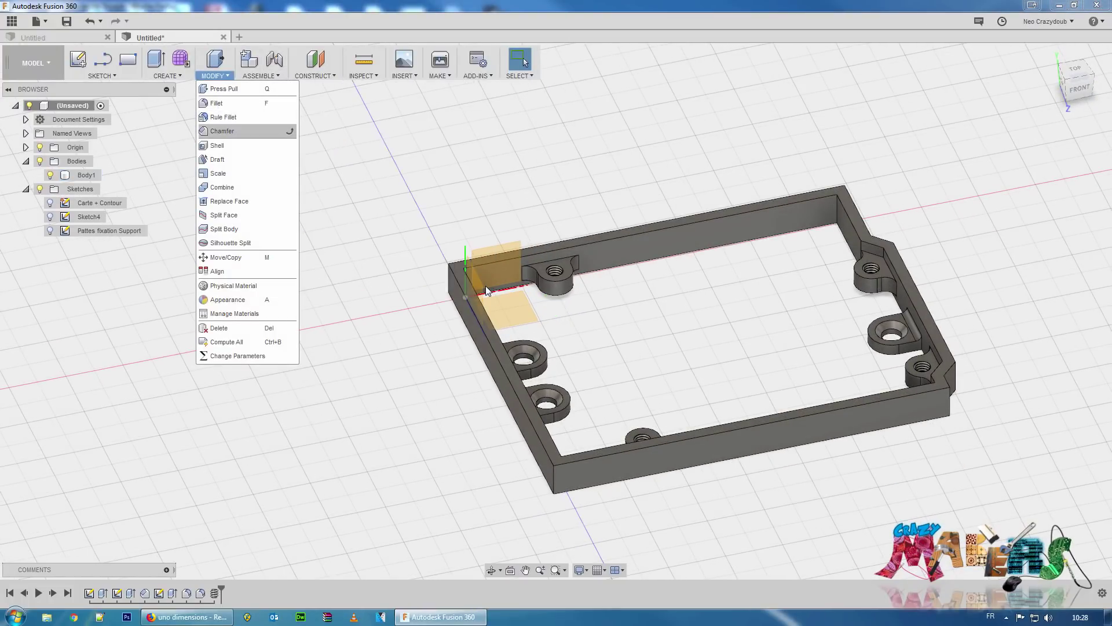
left_click(222, 131)
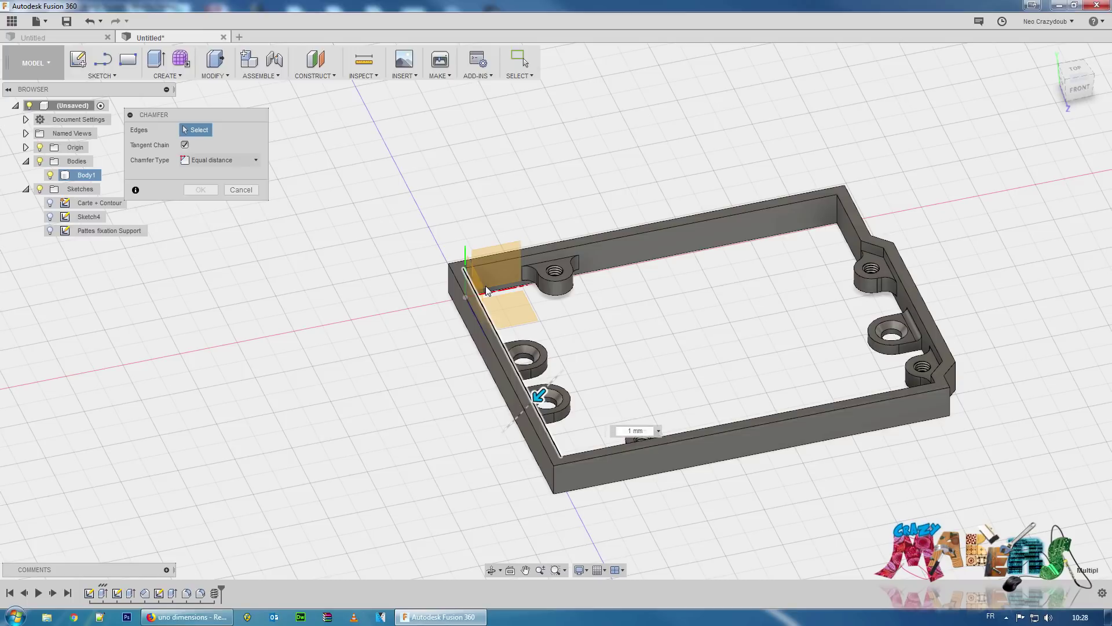
left_click(609, 447)
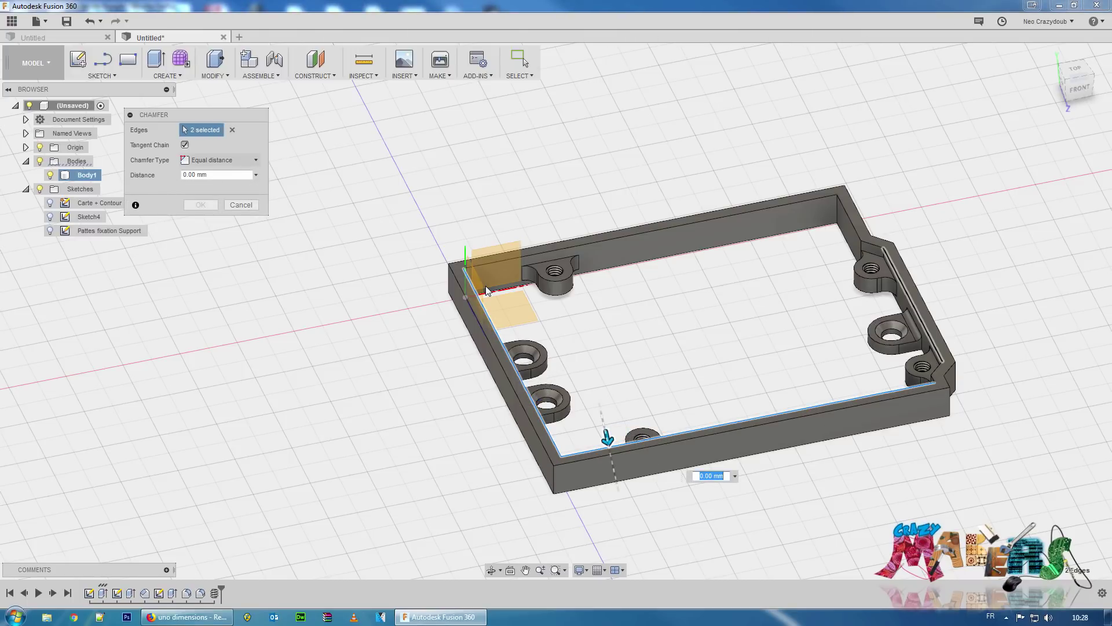
left_click(934, 366)
left_click(871, 243)
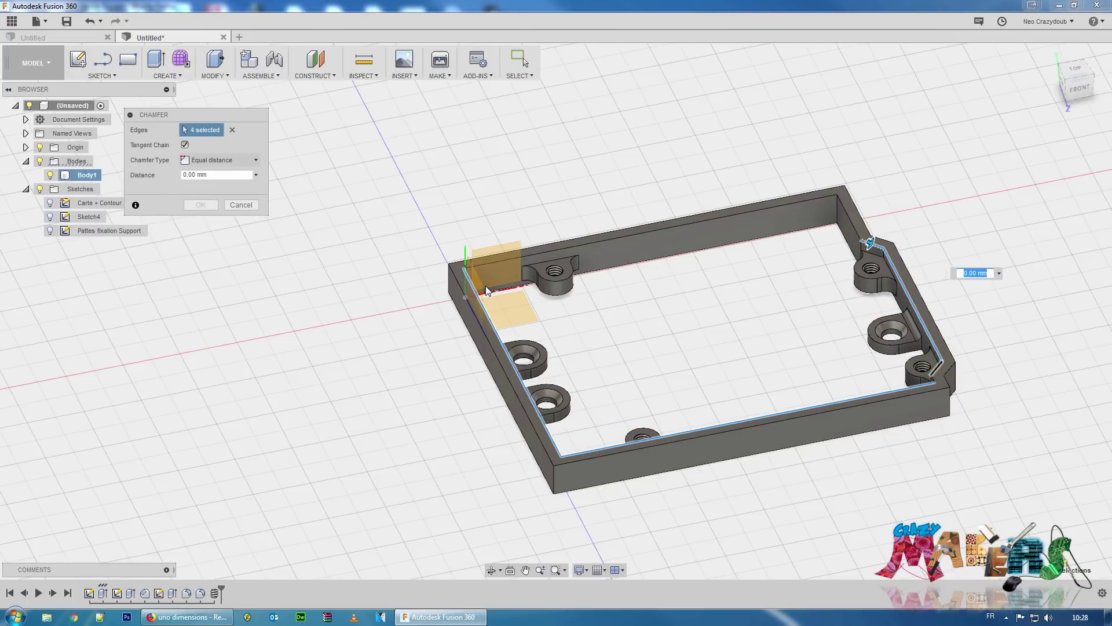
left_click(936, 369)
left_click(933, 379)
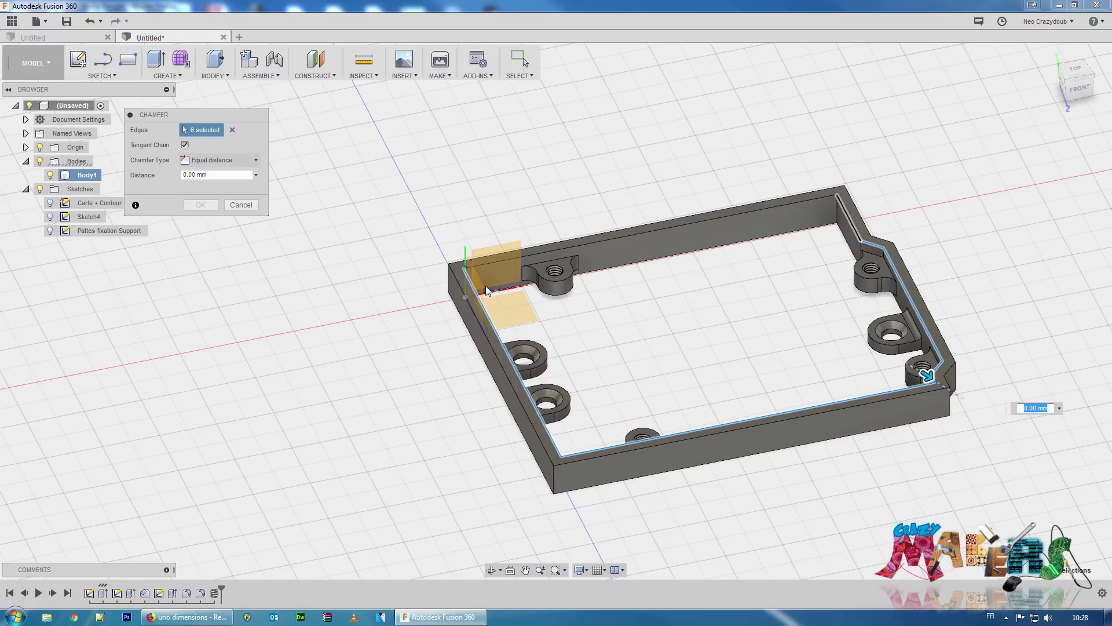
left_click(855, 223)
left_click(799, 200)
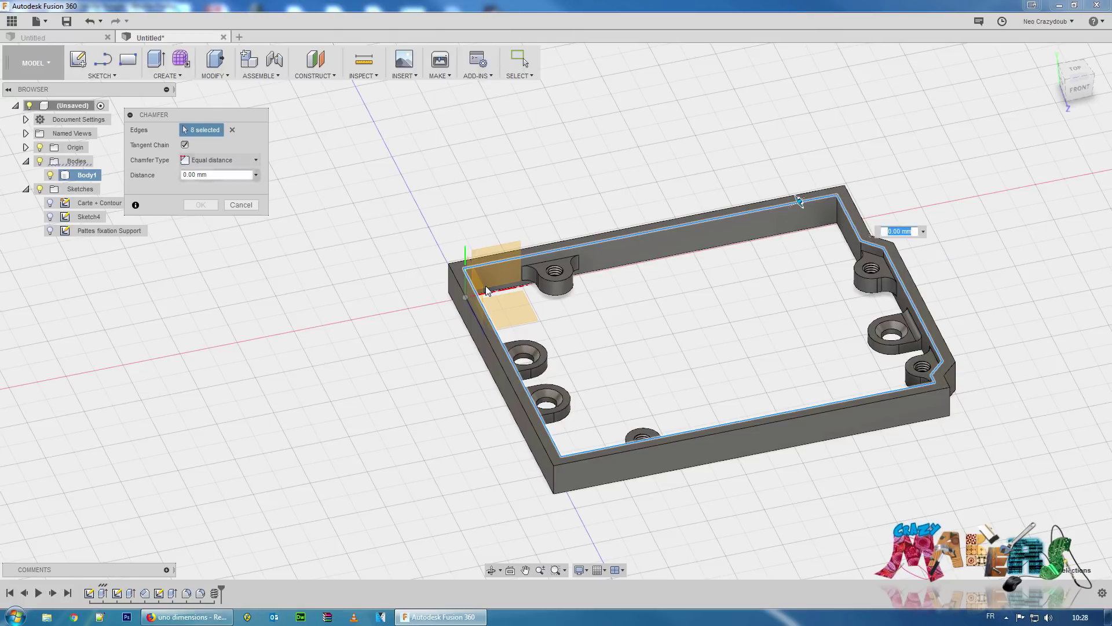
key("Tab")
type("0.5")
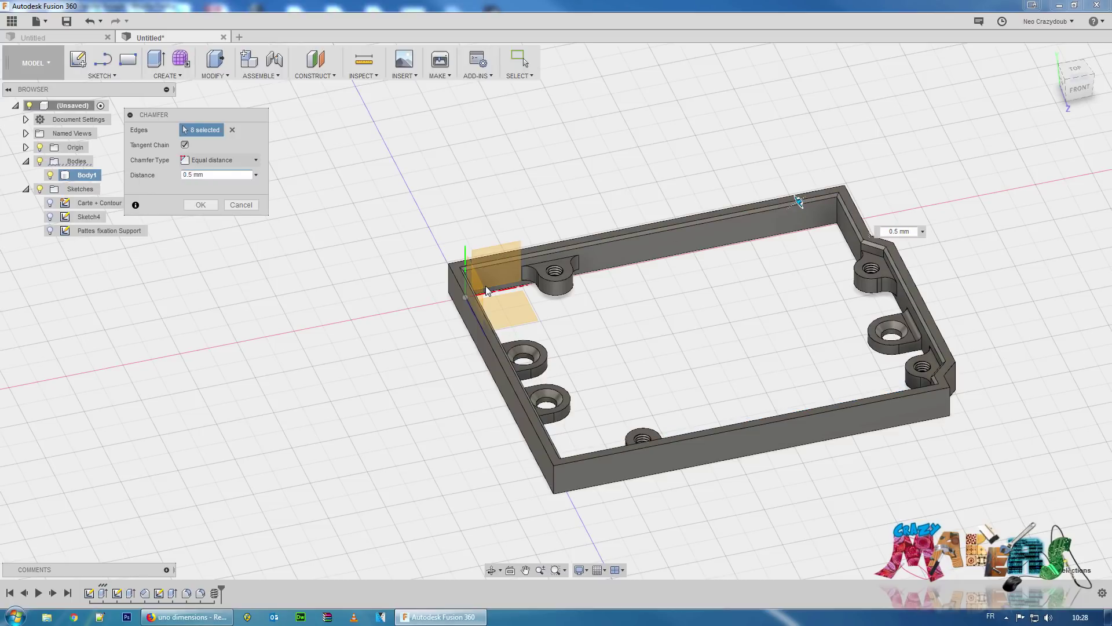
key("Return")
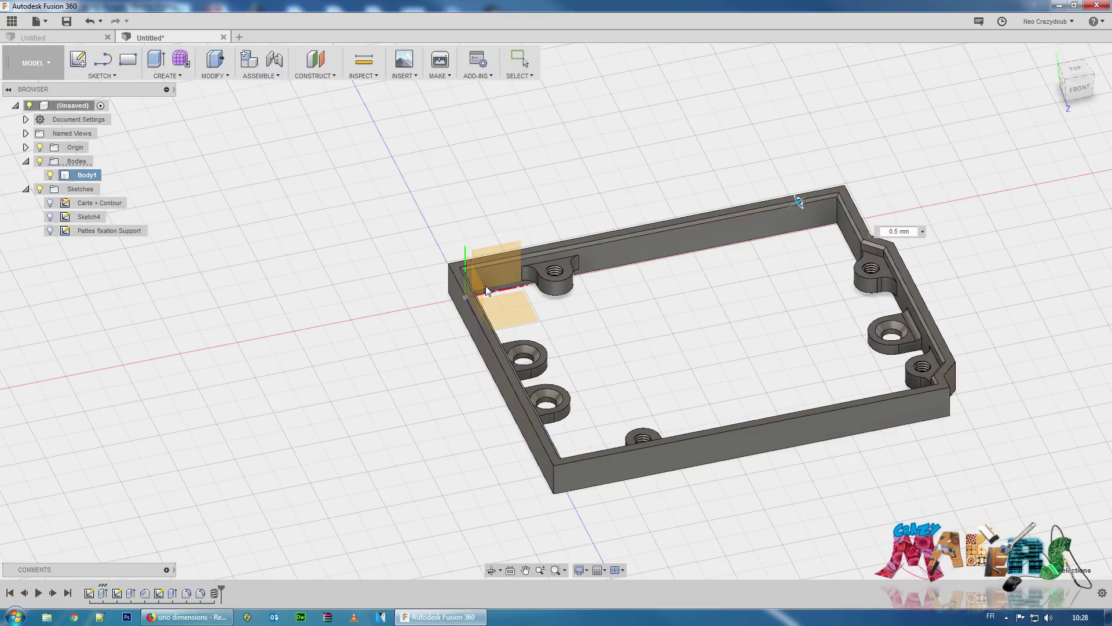
middle_click_drag(487, 291, 486, 291, "shift")
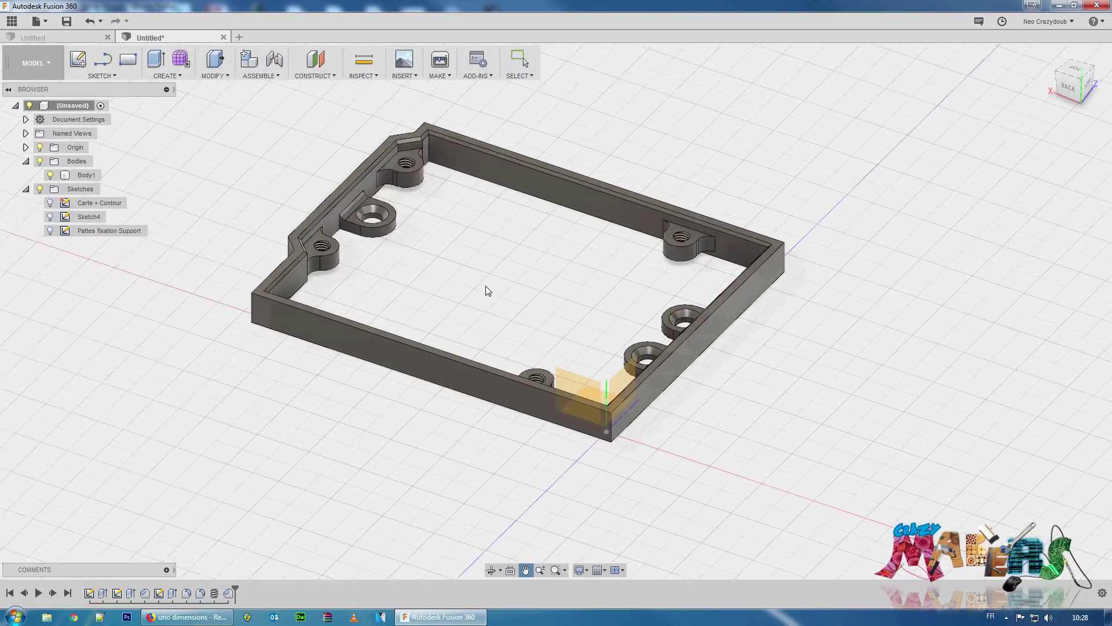
scroll(487, 290, "up", 2)
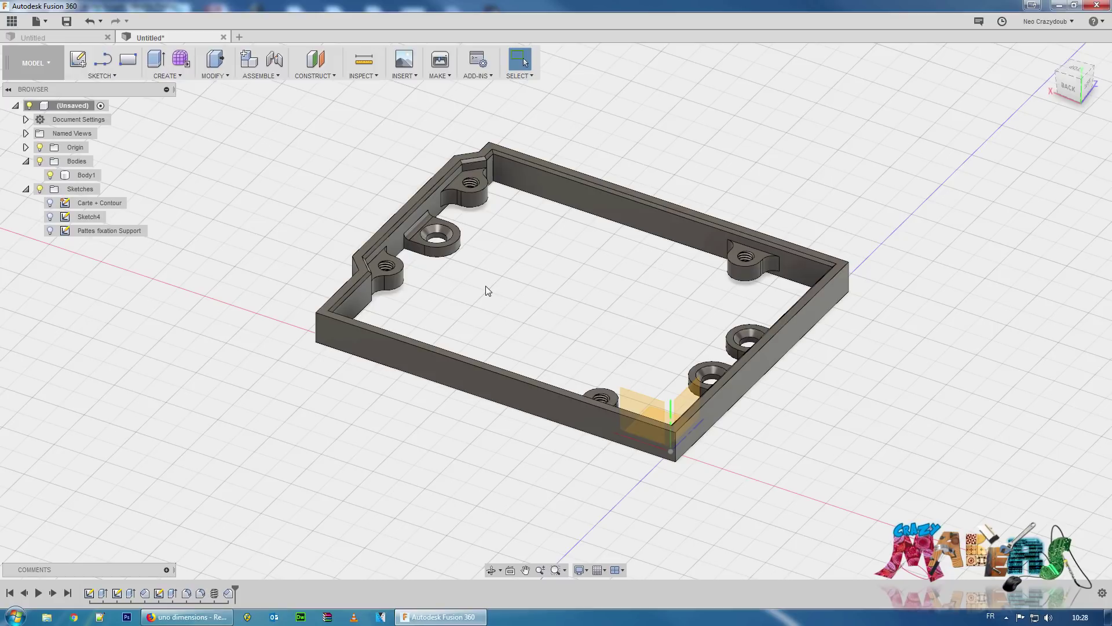